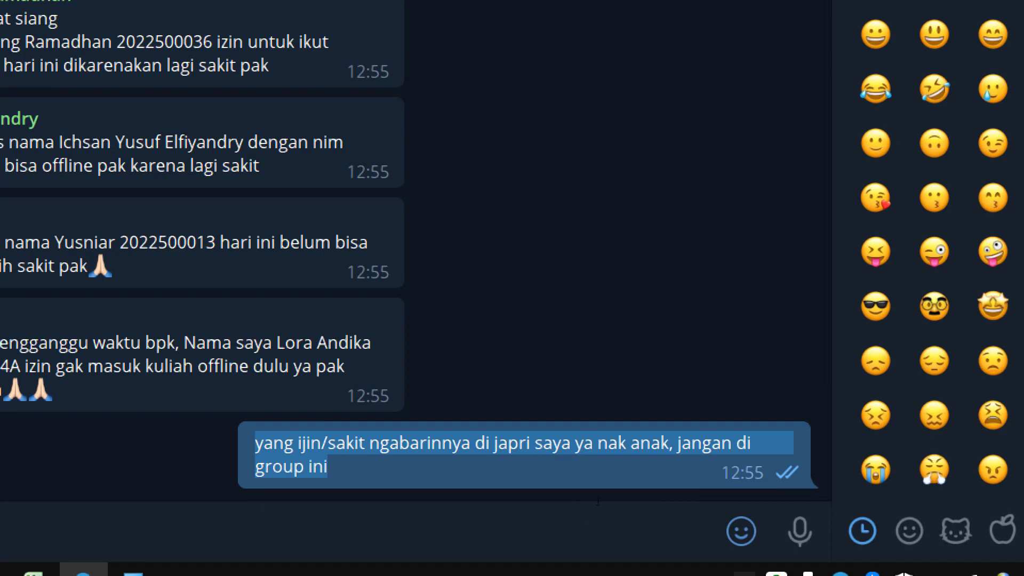
- Check the REKWEB SI4A 2122 E group info, then thumbs-up the student's sick-leave message
{"action": "mouse_move", "coordinate": [602, 493]}
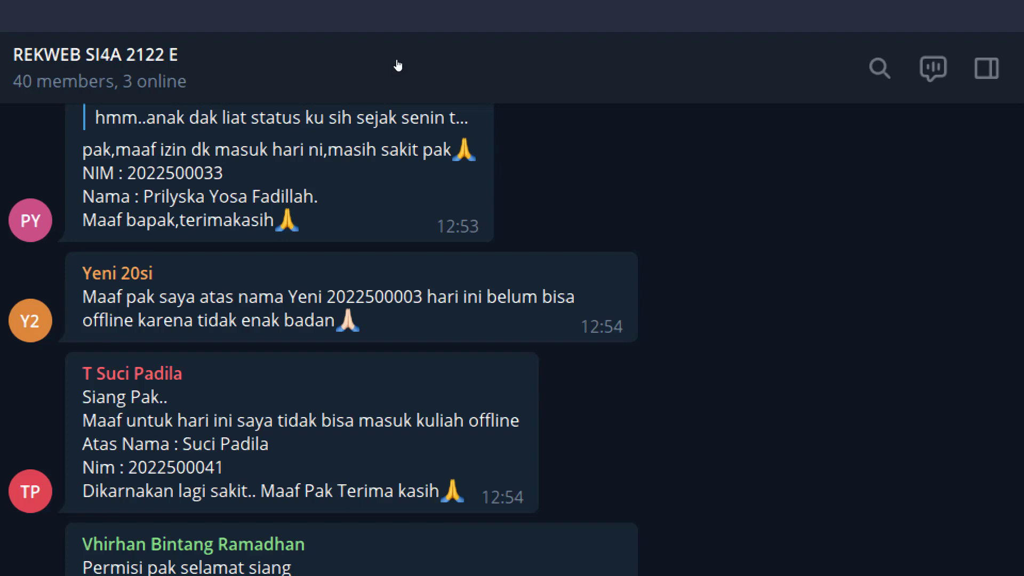
{"action": "left_click", "coordinate": [423, 35]}
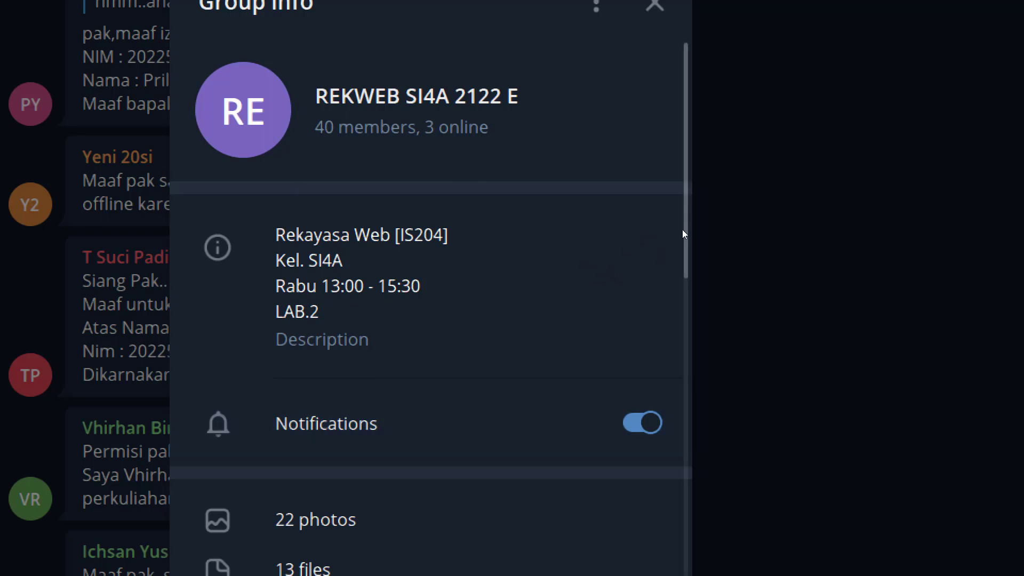
{"action": "key", "text": "Escape"}
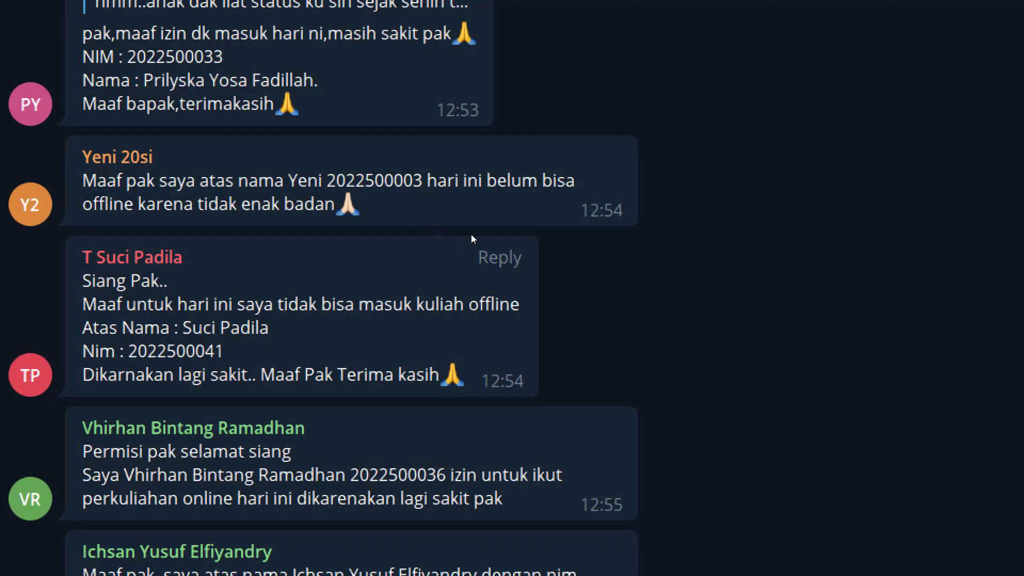
{"action": "double_click", "coordinate": [475, 227]}
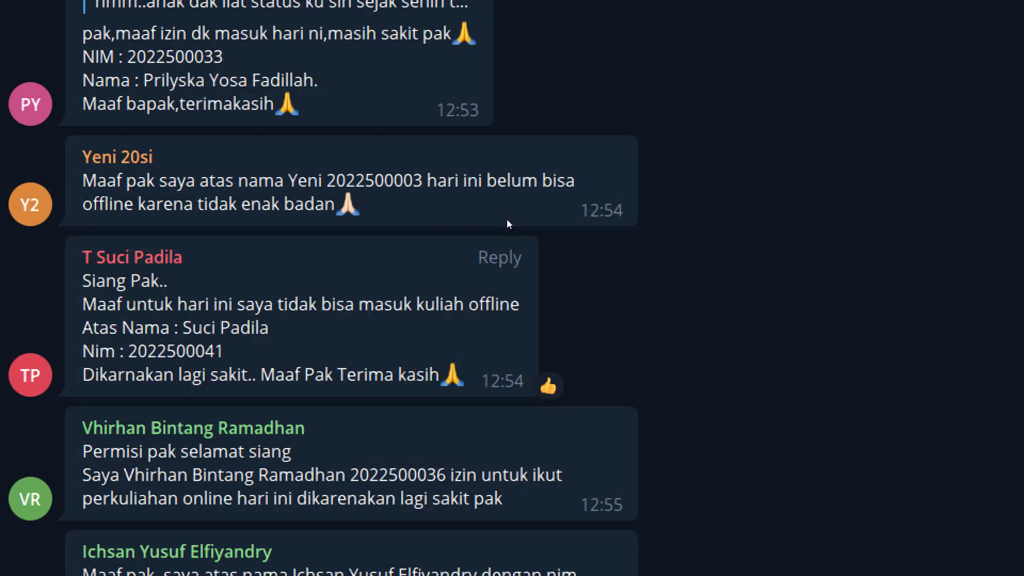
{"action": "scroll", "coordinate": [498, 224], "scroll_direction": "up", "scroll_amount": 7}
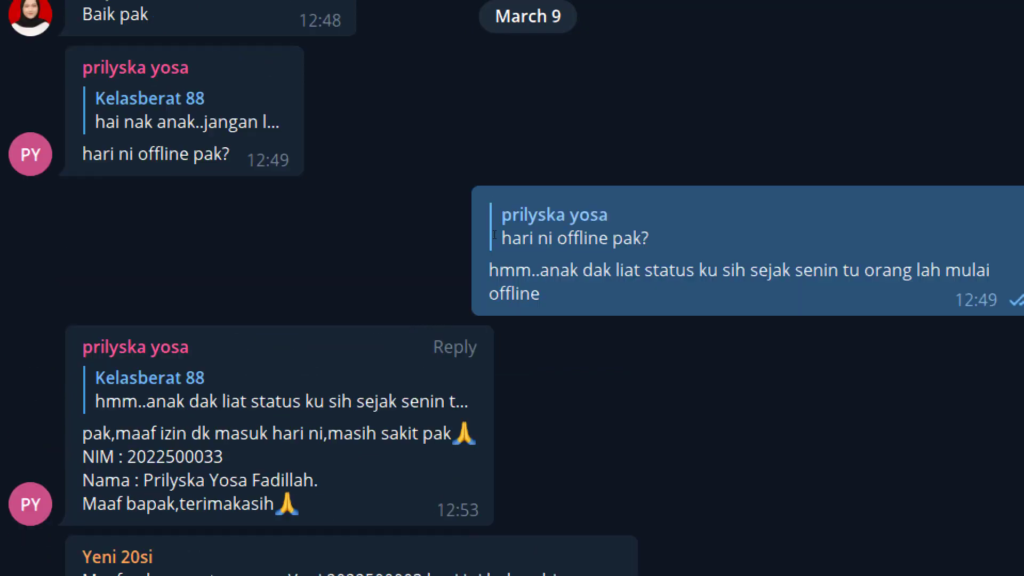
- Select the text of the sent reply in the group chat
{"action": "scroll", "coordinate": [630, 221], "scroll_direction": "up", "scroll_amount": 2}
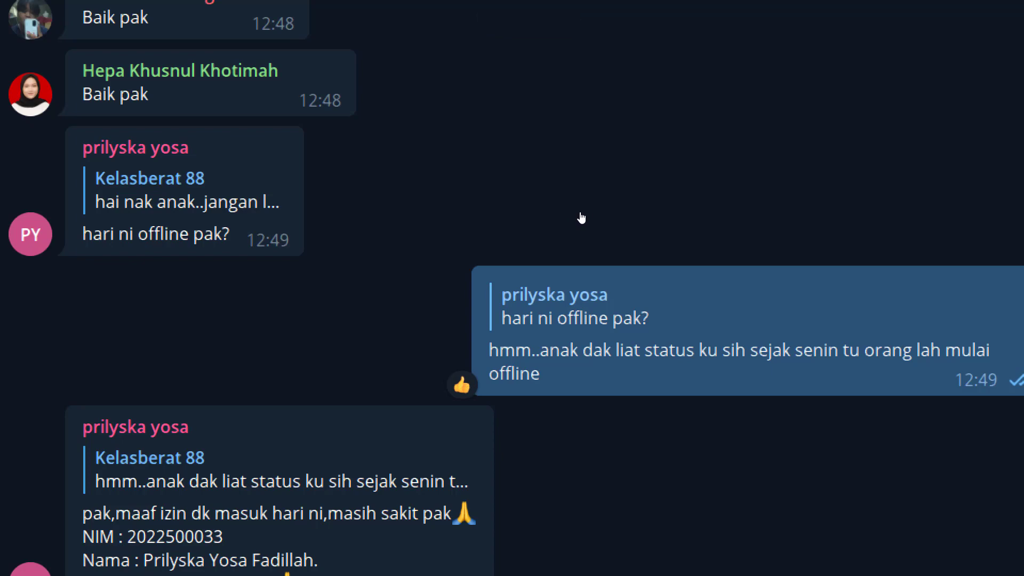
{"action": "left_click_drag", "start_coordinate": [531, 373], "coordinate": [540, 373]}
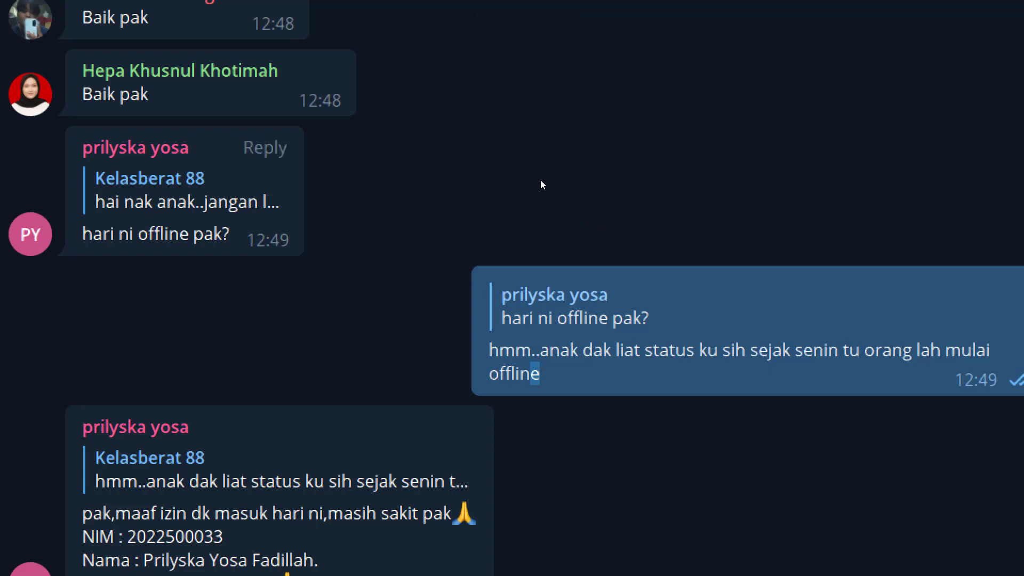
{"action": "left_click", "coordinate": [555, 236]}
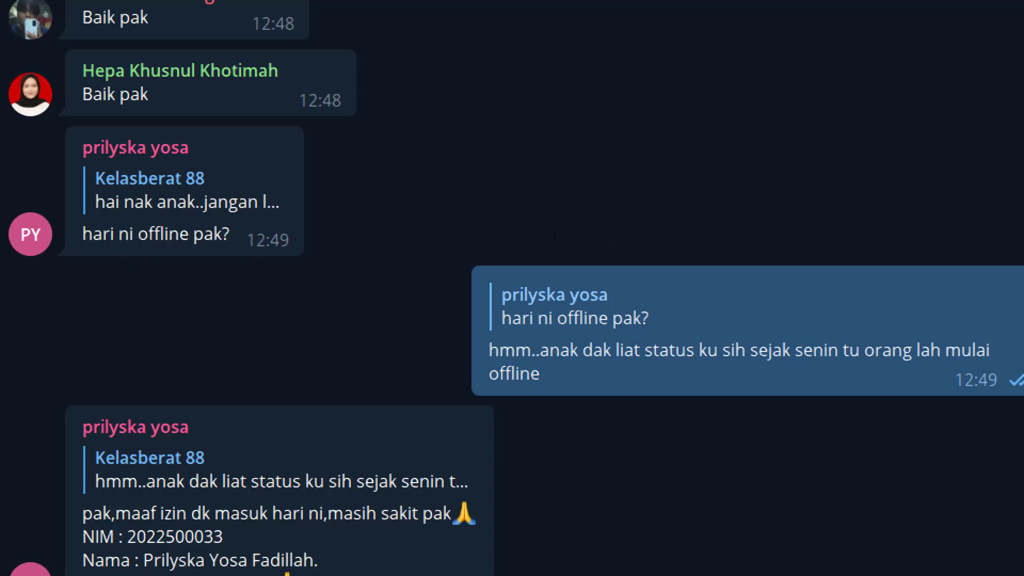
{"action": "left_click_drag", "start_coordinate": [544, 236], "coordinate": [577, 237]}
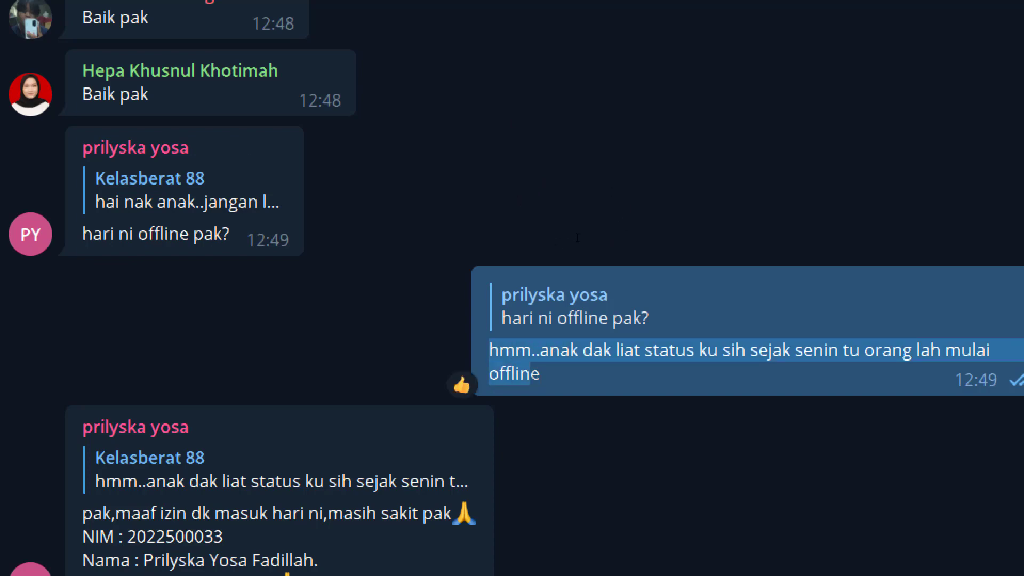
- Jump to the original March 8 YouTube link announcement and highlight part of its text
{"action": "scroll", "coordinate": [598, 203], "scroll_direction": "up", "scroll_amount": 2}
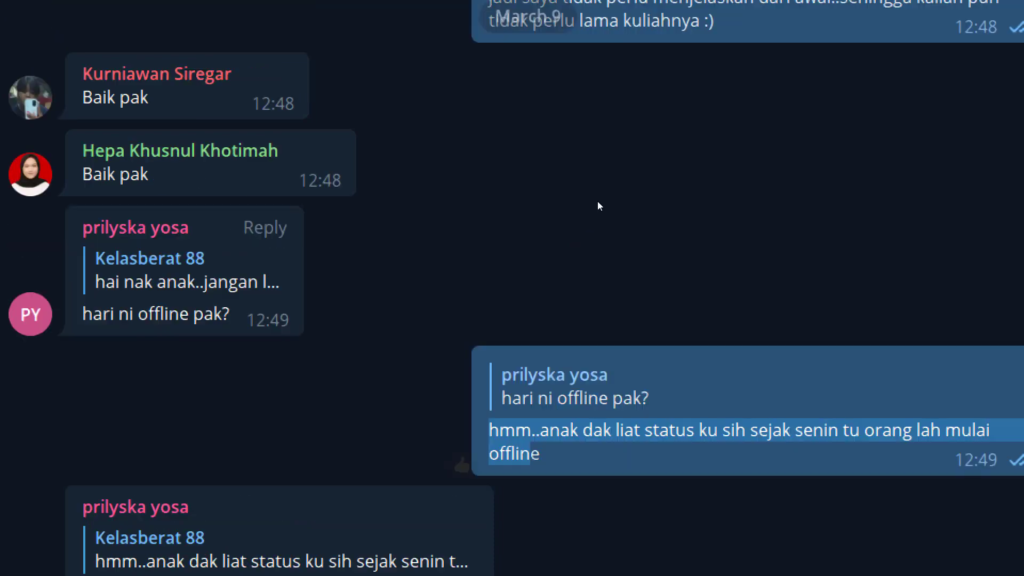
{"action": "scroll", "coordinate": [560, 237], "scroll_direction": "up", "scroll_amount": 3}
{"action": "scroll", "coordinate": [574, 229], "scroll_direction": "up", "scroll_amount": 3}
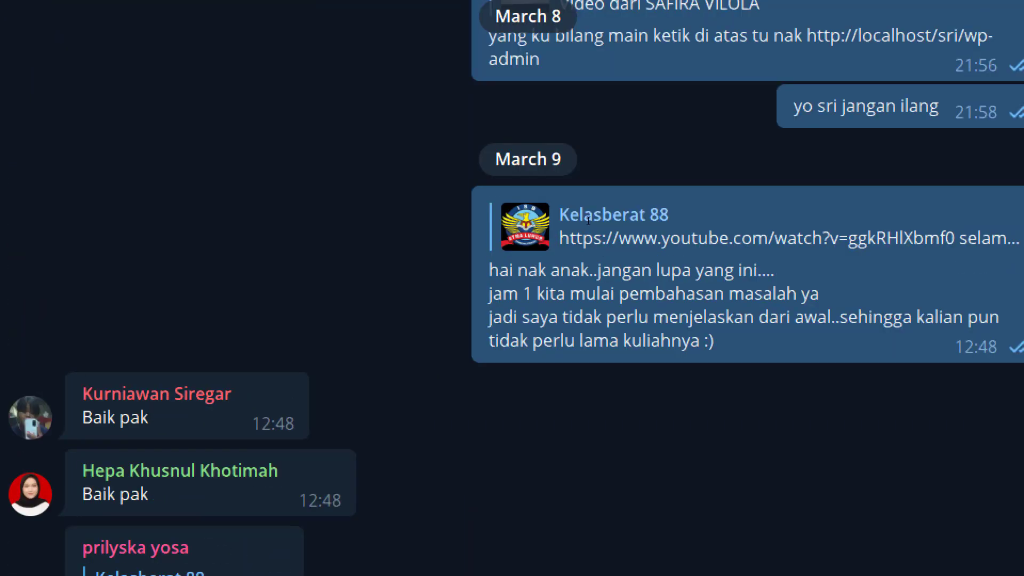
{"action": "scroll", "coordinate": [614, 214], "scroll_direction": "up", "scroll_amount": 7}
{"action": "scroll", "coordinate": [648, 299], "scroll_direction": "down", "scroll_amount": 3}
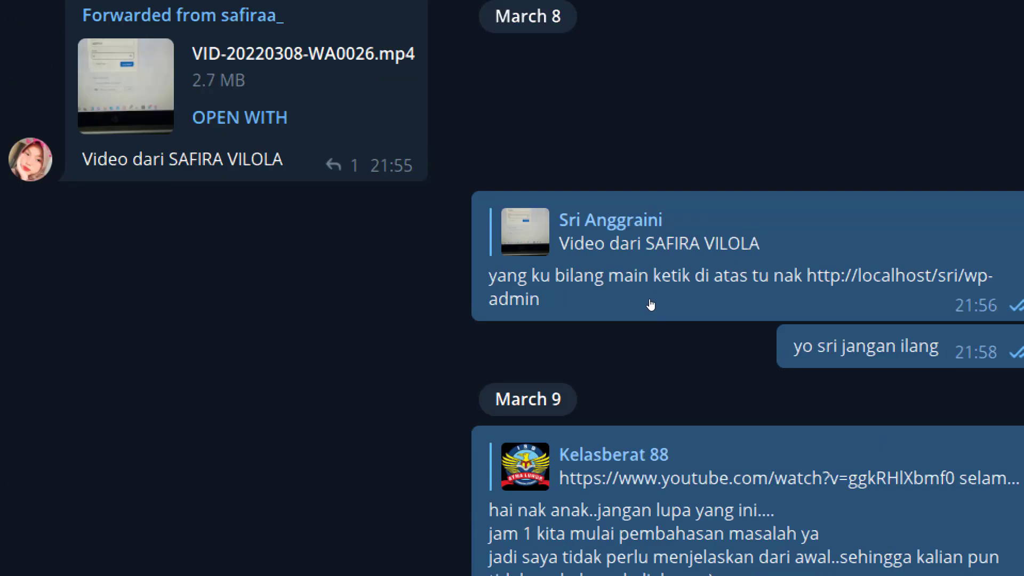
{"action": "left_click", "coordinate": [640, 467]}
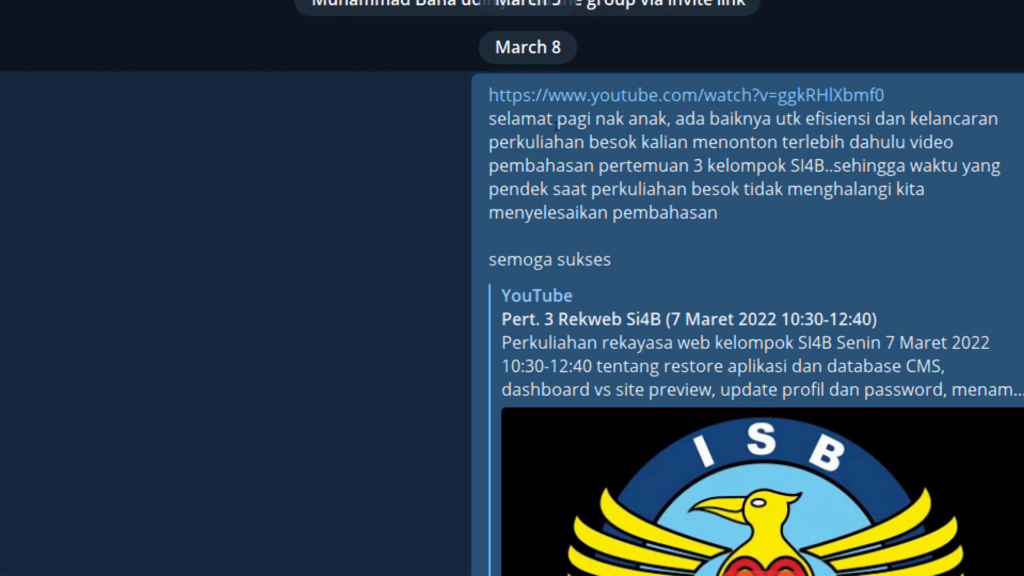
{"action": "left_click_drag", "start_coordinate": [517, 142], "coordinate": [896, 166]}
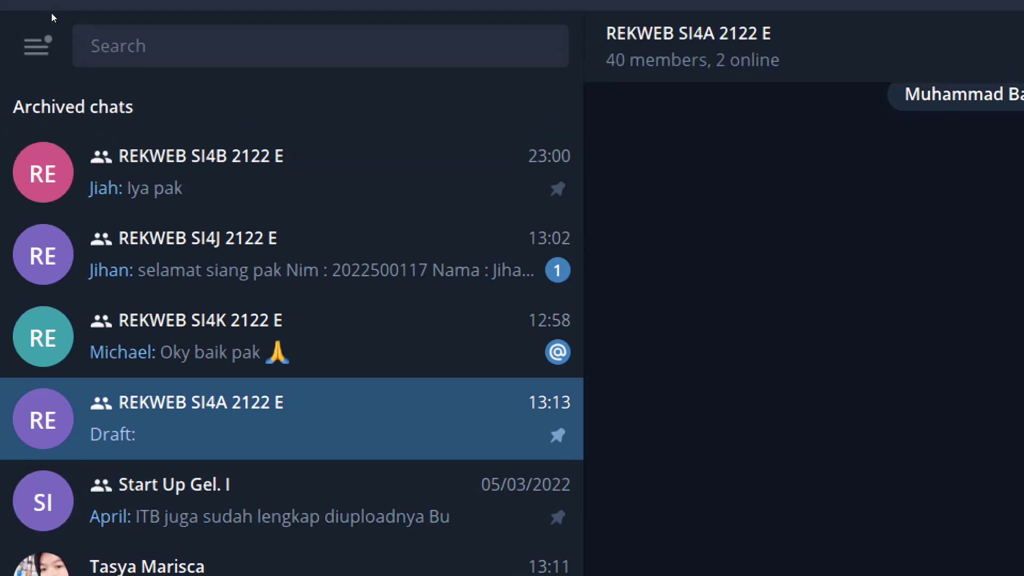
{"action": "scroll", "coordinate": [147, 199], "scroll_direction": "down", "scroll_amount": 15}
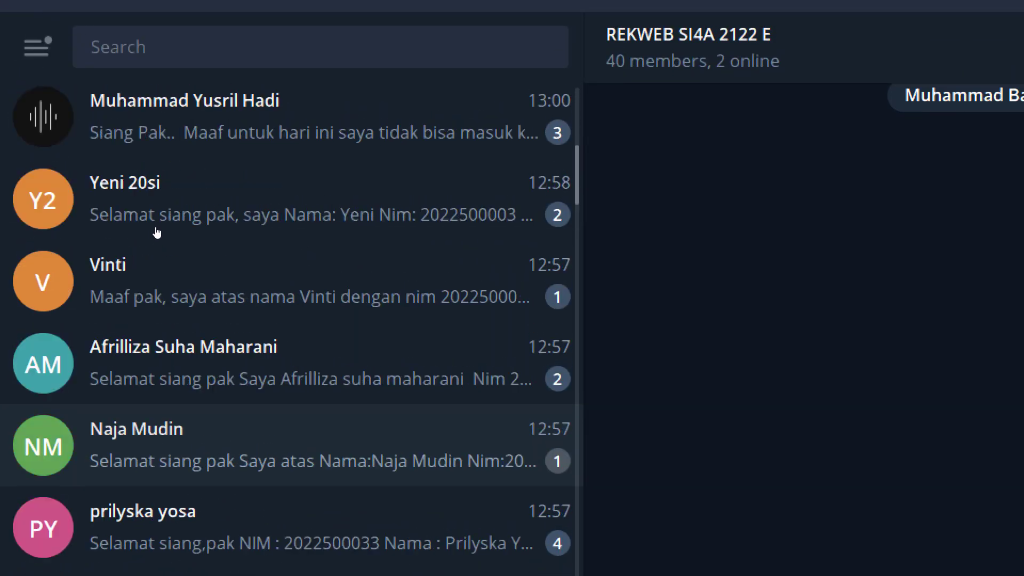
{"action": "scroll", "coordinate": [158, 228], "scroll_direction": "down", "scroll_amount": 16}
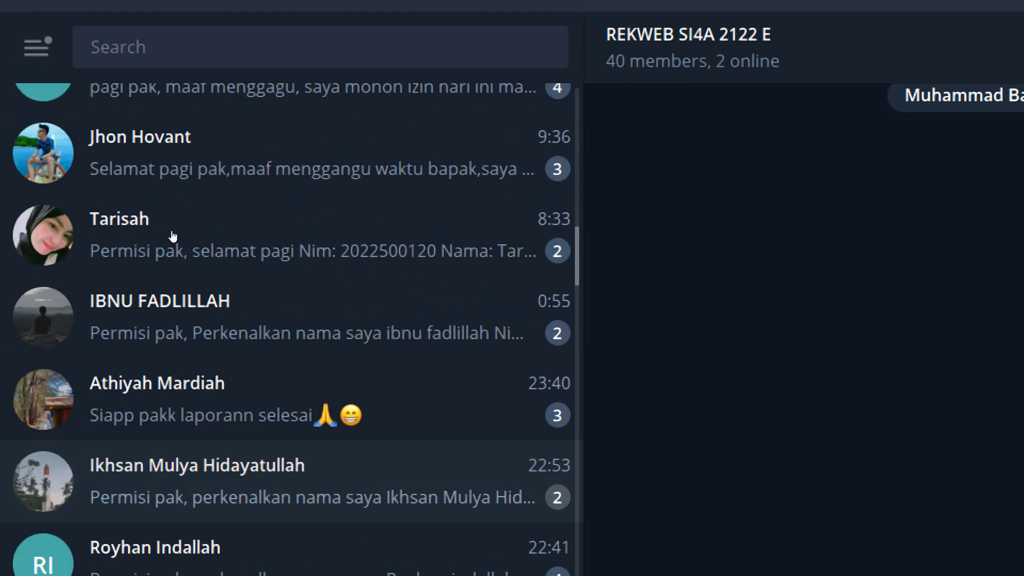
{"action": "scroll", "coordinate": [174, 233], "scroll_direction": "down", "scroll_amount": 6}
{"action": "scroll", "coordinate": [174, 233], "scroll_direction": "up", "scroll_amount": 20}
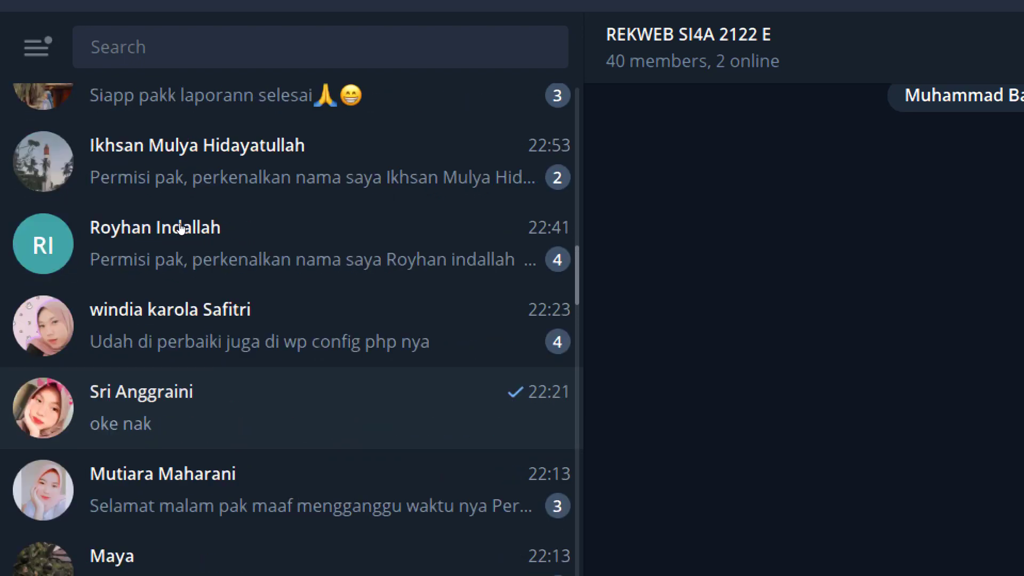
{"action": "scroll", "coordinate": [183, 151], "scroll_direction": "up", "scroll_amount": 18}
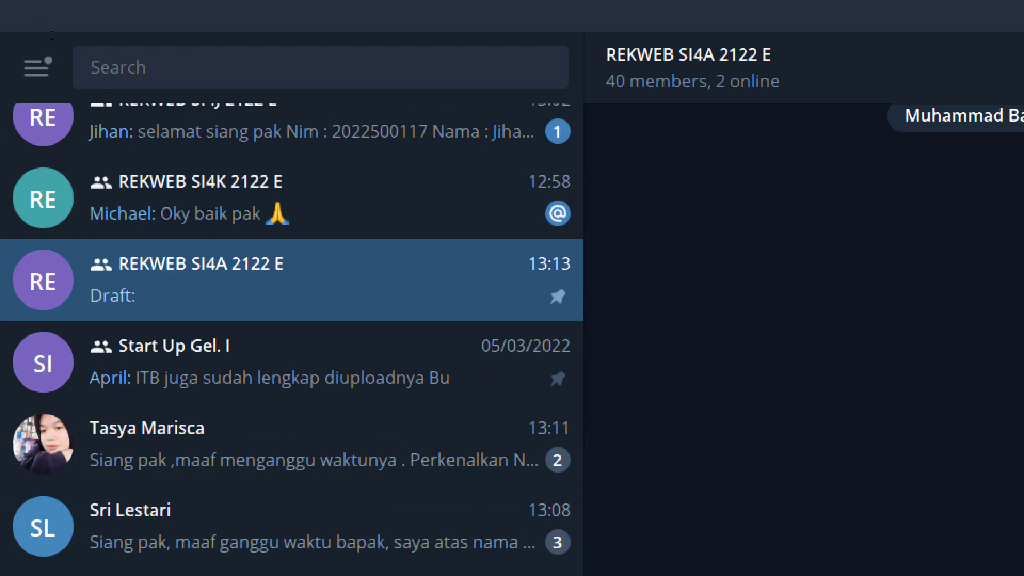
{"action": "scroll", "coordinate": [81, 45], "scroll_direction": "up", "scroll_amount": 3}
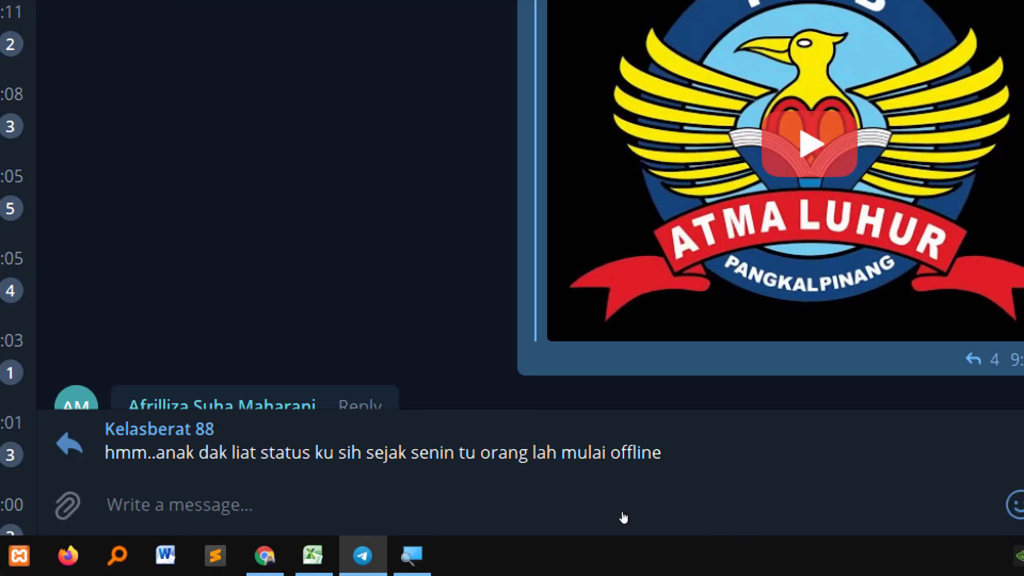
{"action": "left_click", "coordinate": [1017, 503]}
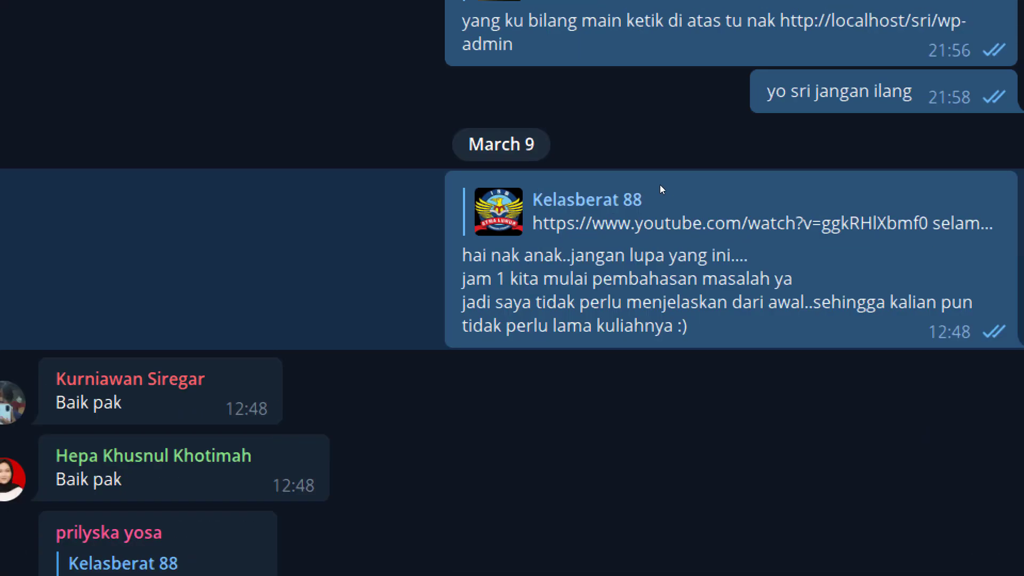
{"action": "scroll", "coordinate": [750, 325], "scroll_direction": "up", "scroll_amount": 1}
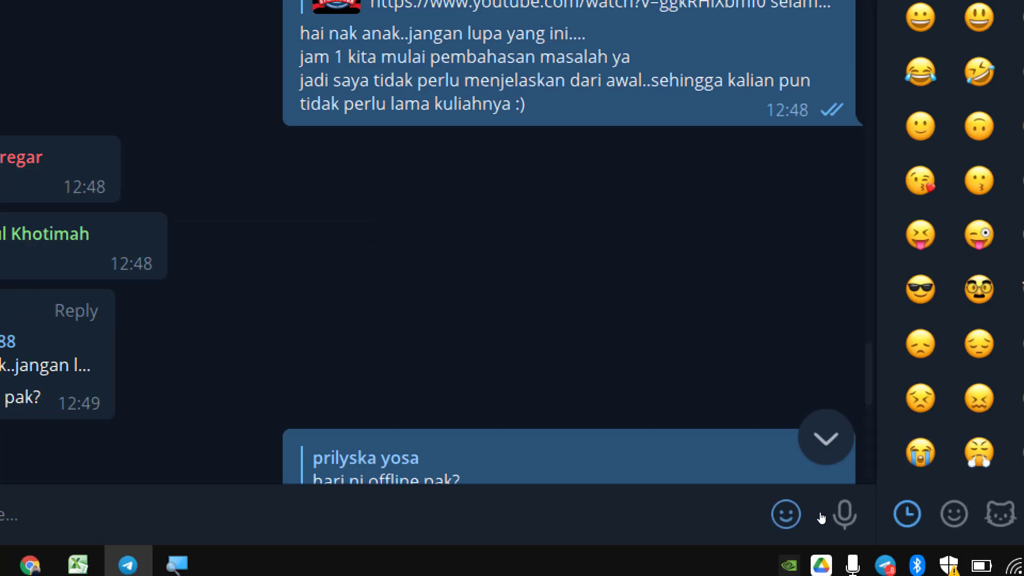
{"action": "scroll", "coordinate": [821, 512], "scroll_direction": "down", "scroll_amount": 3}
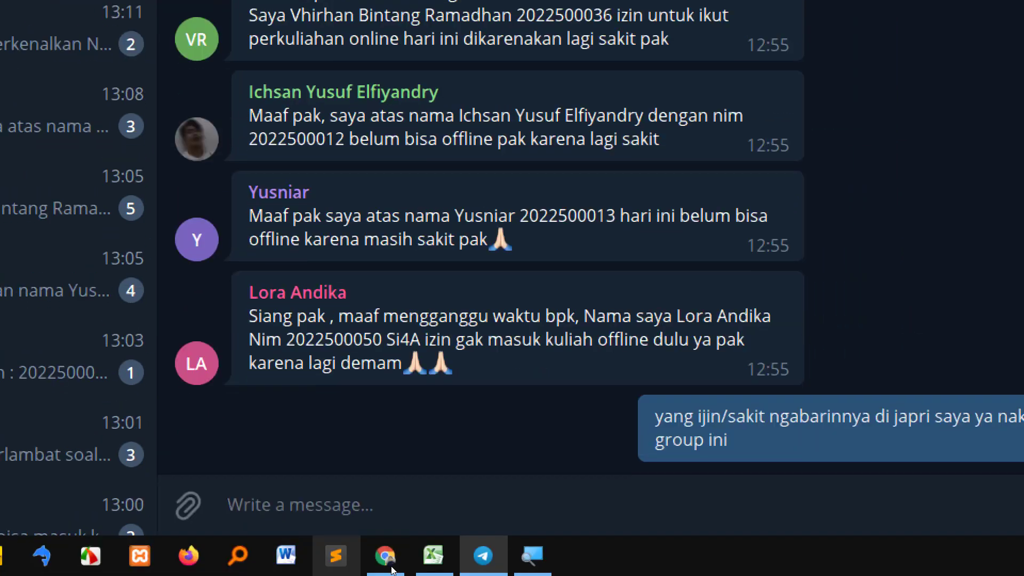
{"action": "mouse_move", "coordinate": [402, 570]}
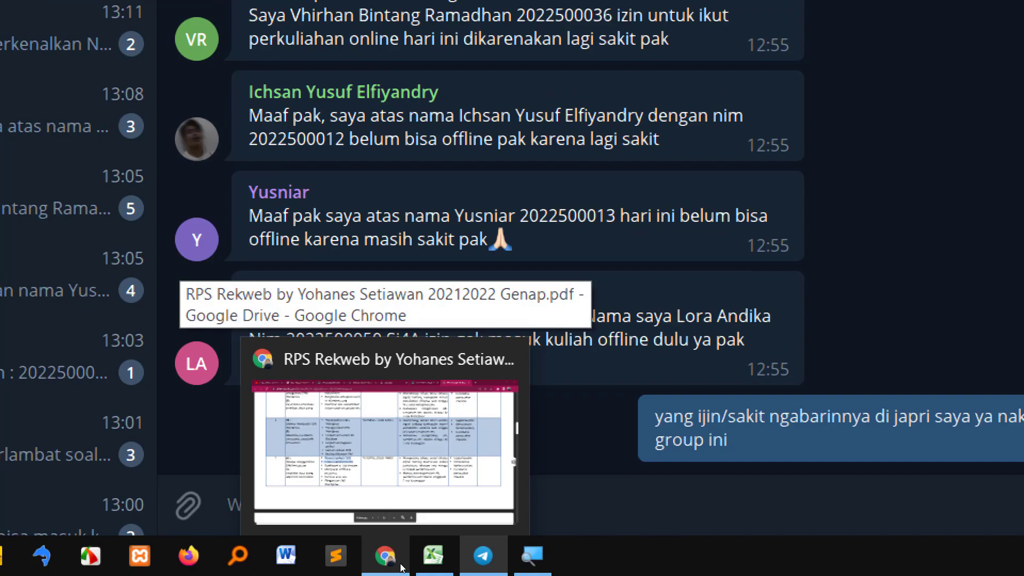
- Switch to the Classroom tab and open the Thread Upload Hasil Latihan Pert 2 instructions
{"action": "left_click", "coordinate": [401, 568]}
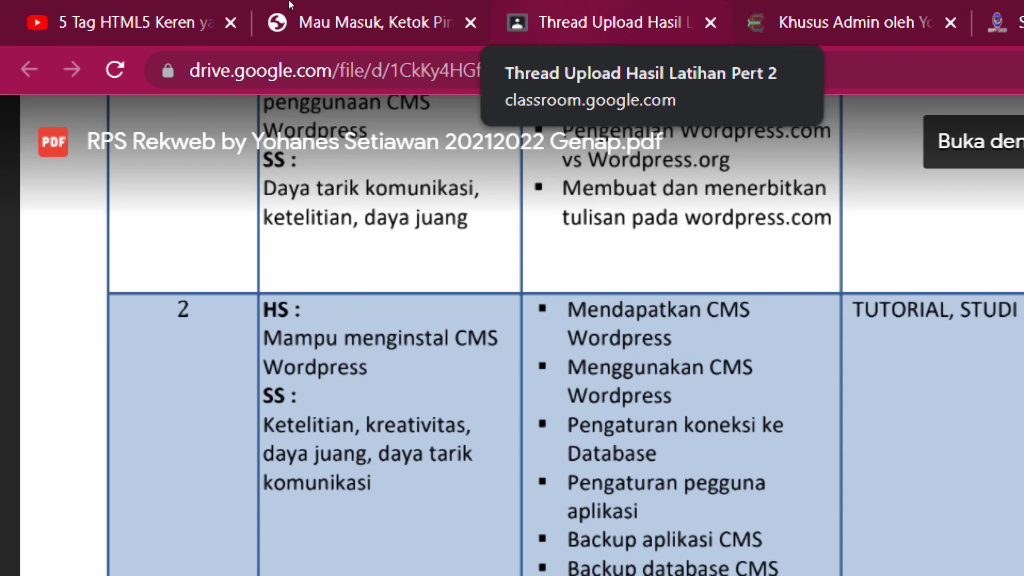
{"action": "key", "text": "ctrl+3"}
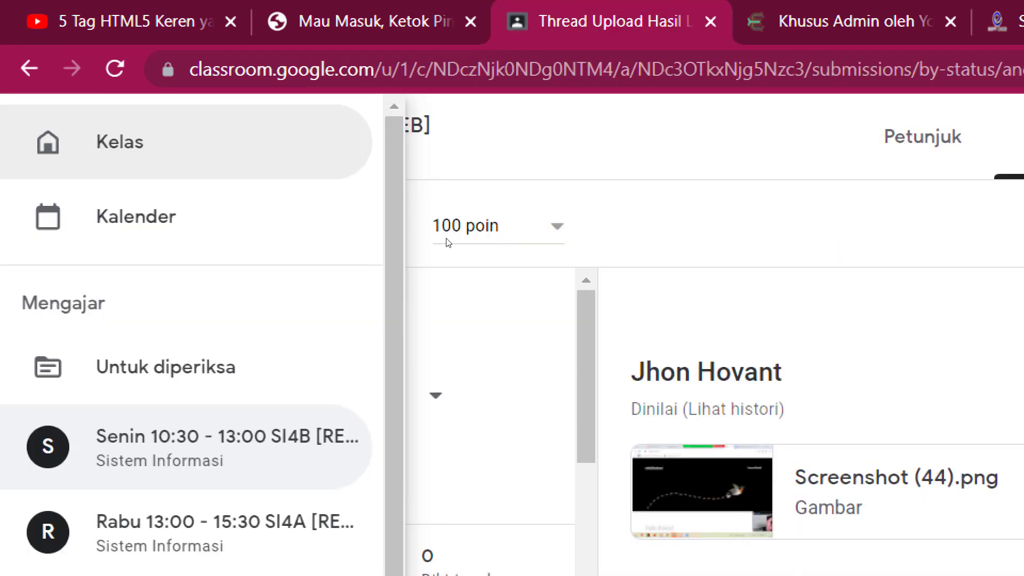
{"action": "left_click", "coordinate": [451, 187]}
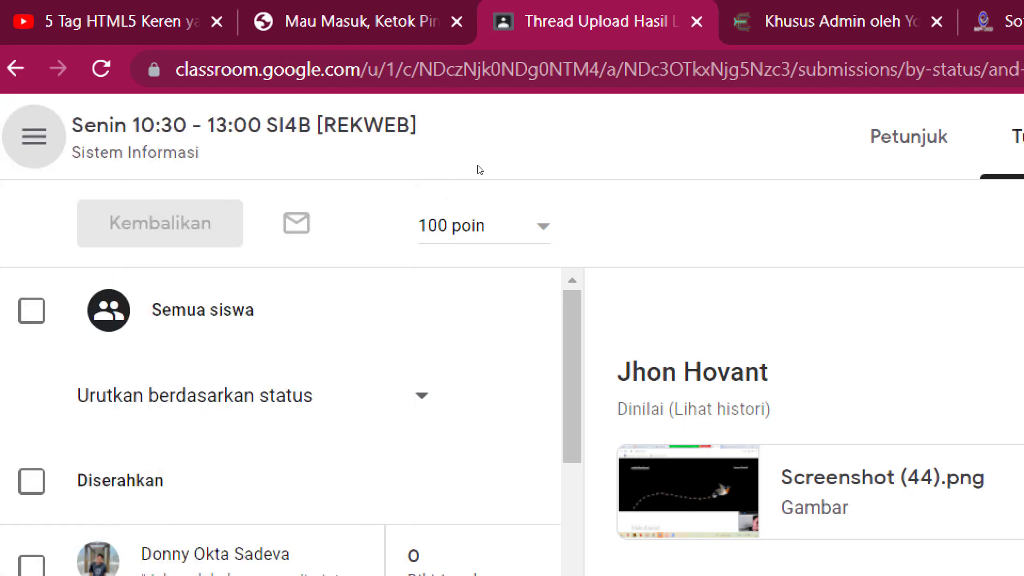
{"action": "left_click", "coordinate": [923, 137]}
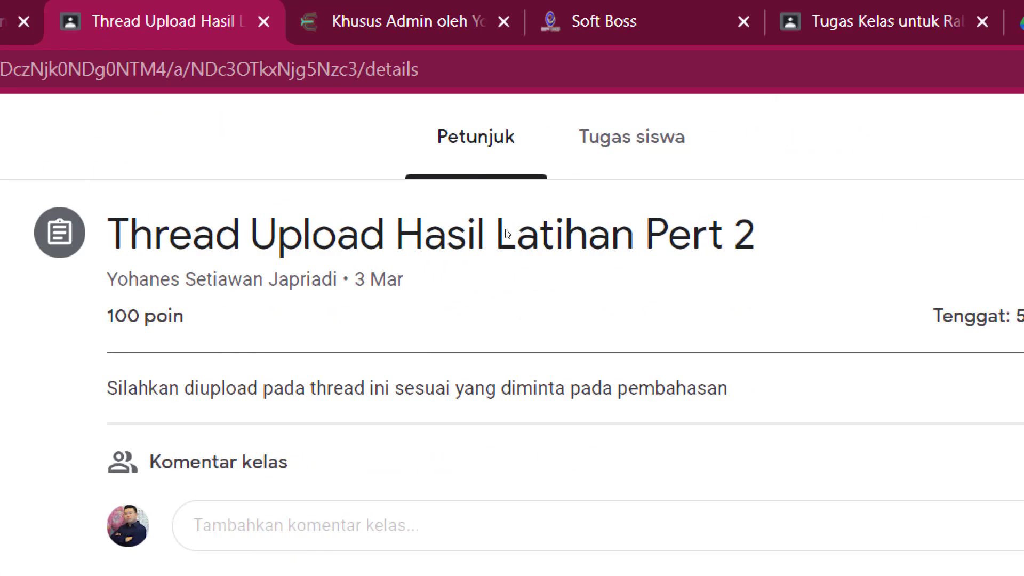
- Highlight parts of the instructions and title, then browse the submitted student work list
{"action": "left_click_drag", "start_coordinate": [330, 191], "coordinate": [487, 184]}
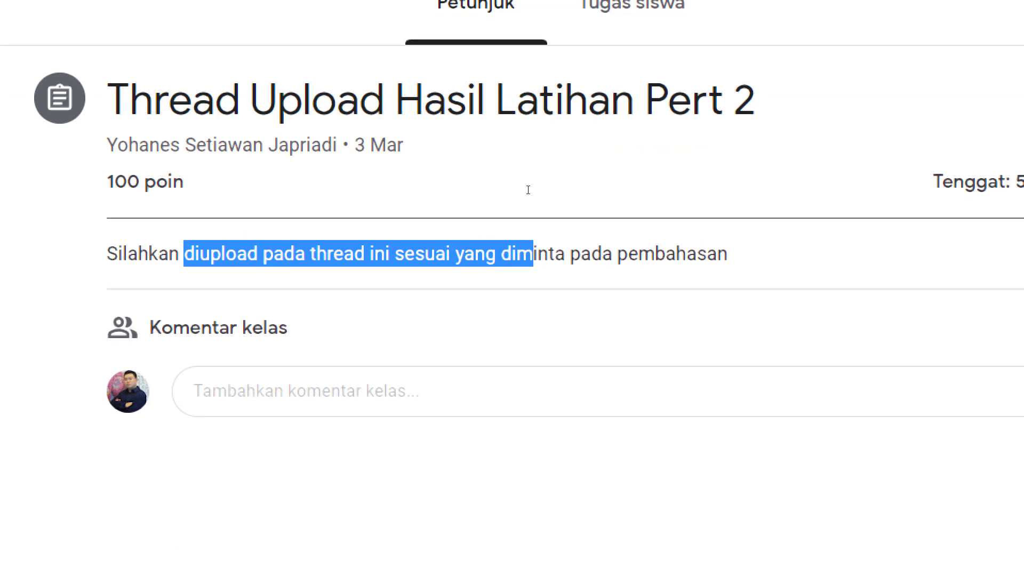
{"action": "left_click", "coordinate": [524, 194]}
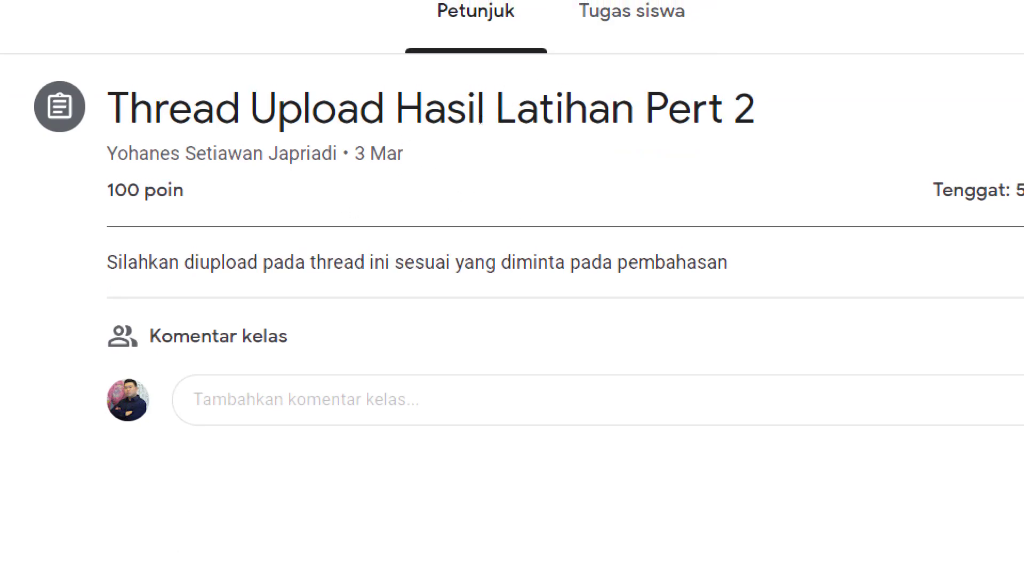
{"action": "left_click_drag", "start_coordinate": [516, 120], "coordinate": [644, 120]}
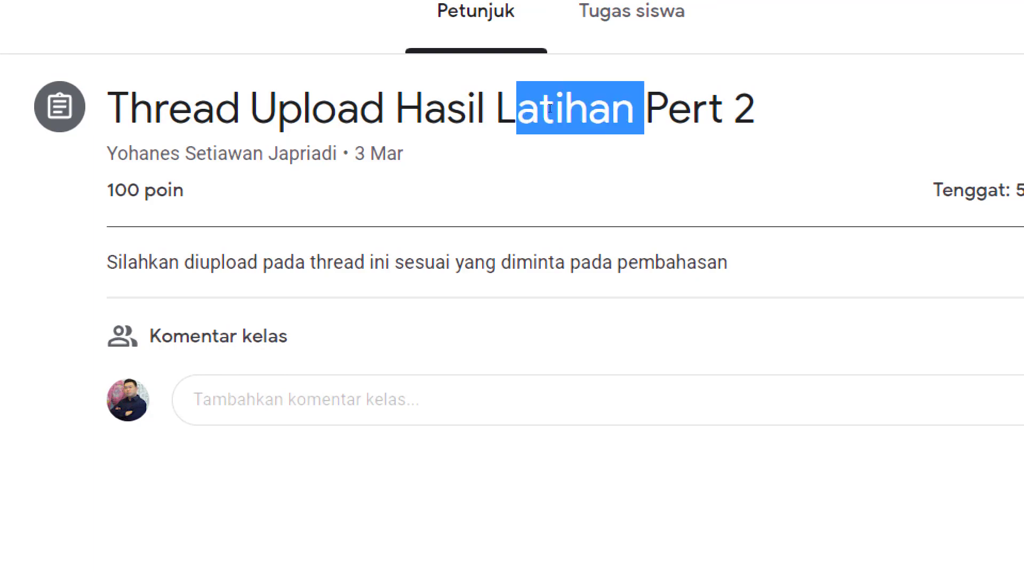
{"action": "left_click", "coordinate": [555, 37]}
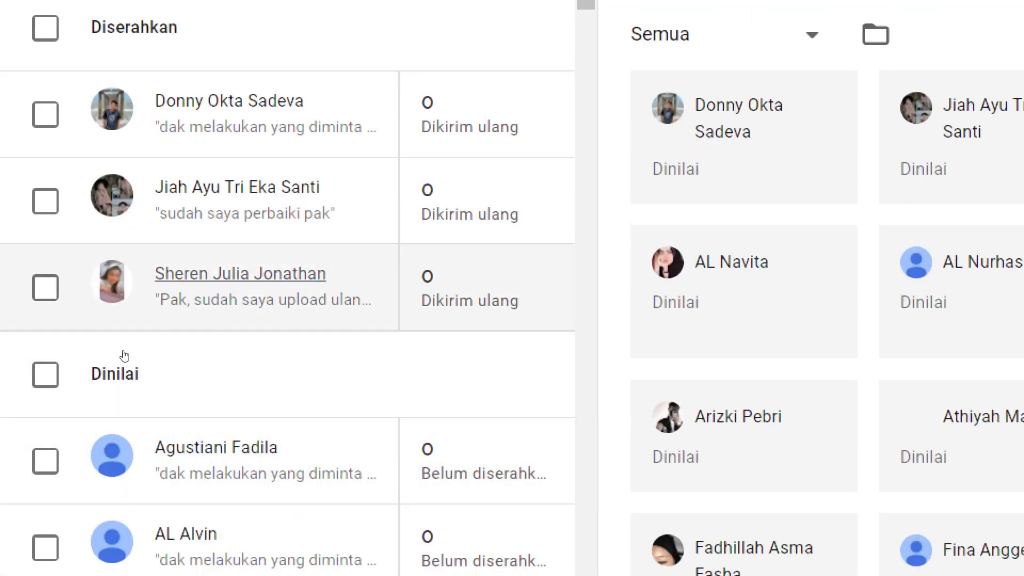
{"action": "scroll", "coordinate": [125, 356], "scroll_direction": "down", "scroll_amount": 20}
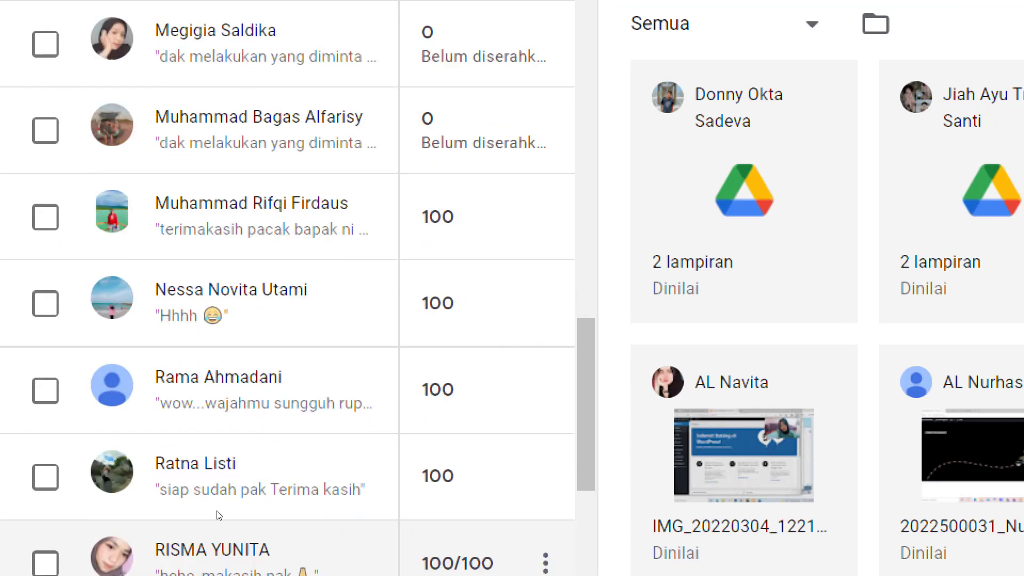
{"action": "scroll", "coordinate": [217, 515], "scroll_direction": "down", "scroll_amount": 5}
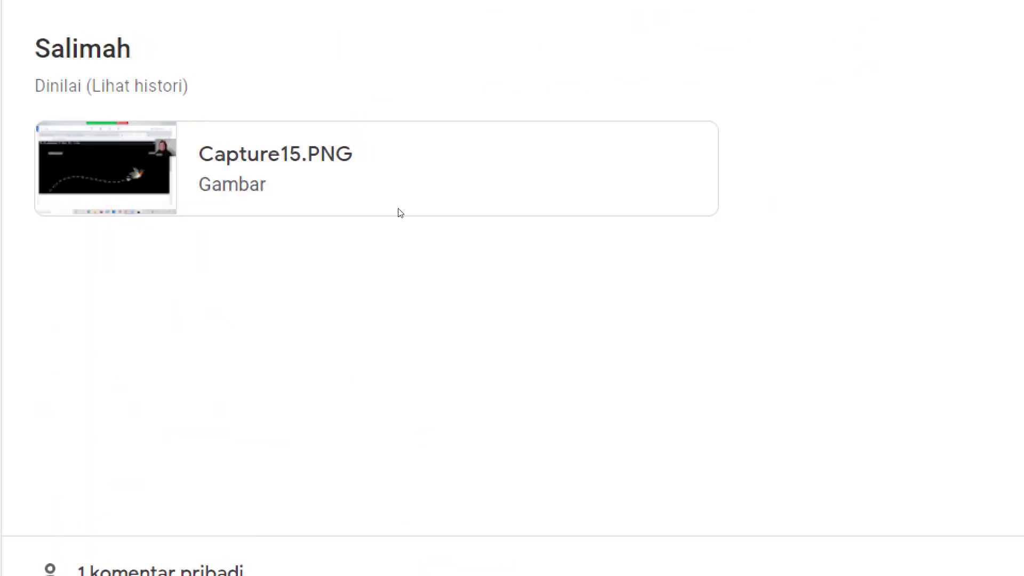
- View Capture15.PNG full size, with Magnifier reset to 100% and then closed
{"action": "left_click", "coordinate": [298, 212]}
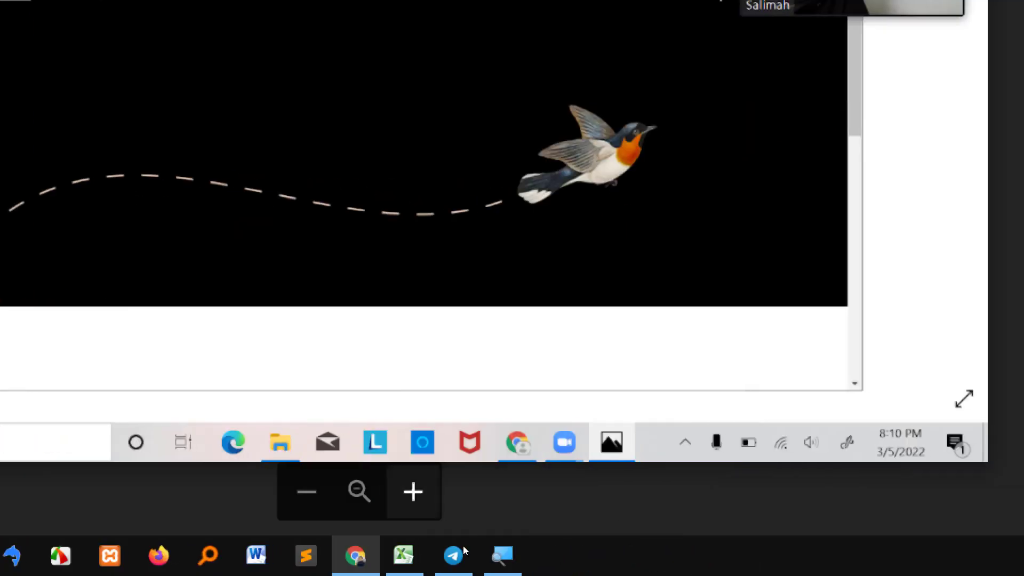
{"action": "left_click", "coordinate": [502, 556]}
{"action": "key", "text": "super+minus"}
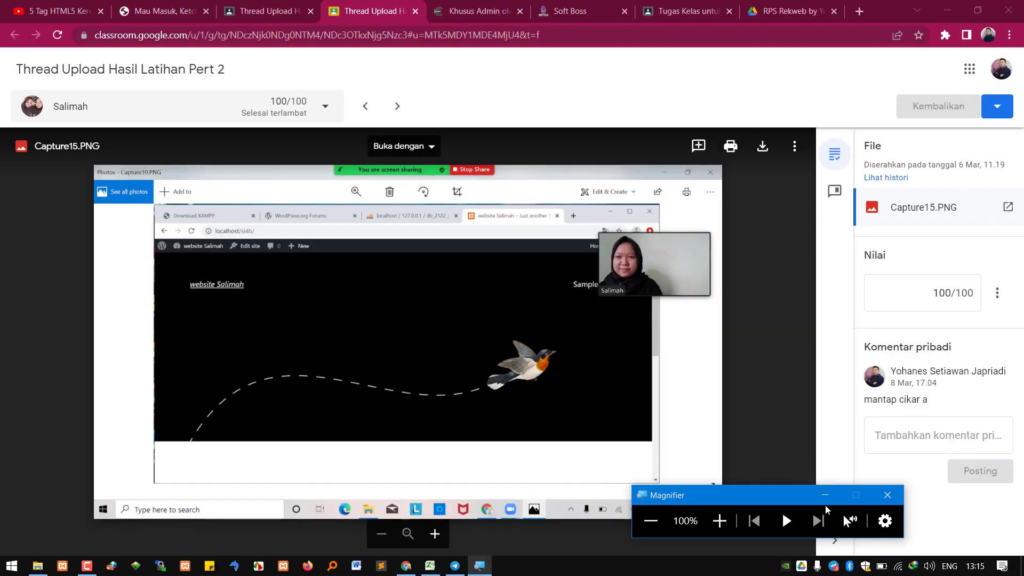
{"action": "key", "text": "super+Escape"}
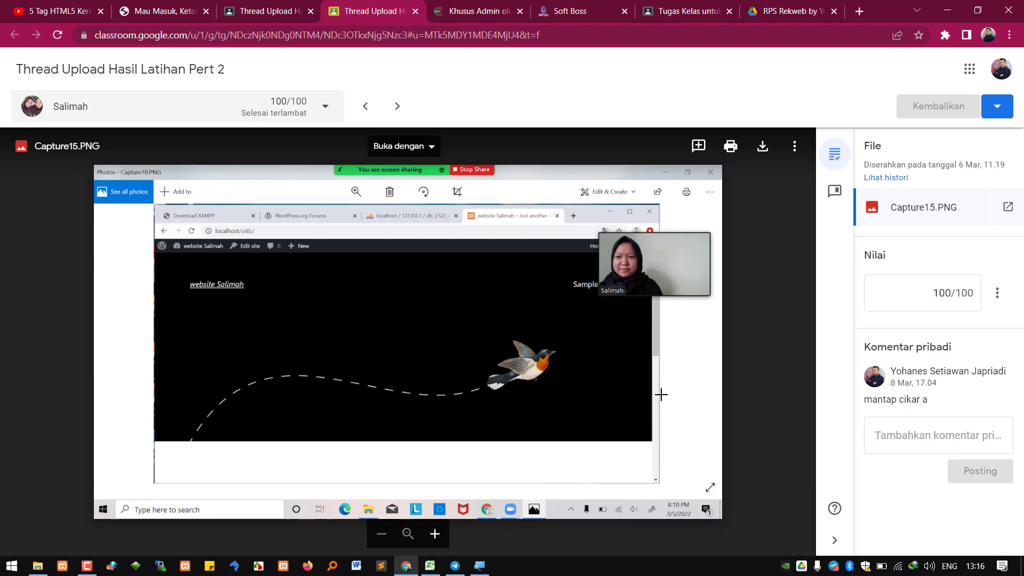
- Open the resubmitted student's work from the list and highlight the teacher's first private comment
{"action": "left_click", "coordinate": [270, 8]}
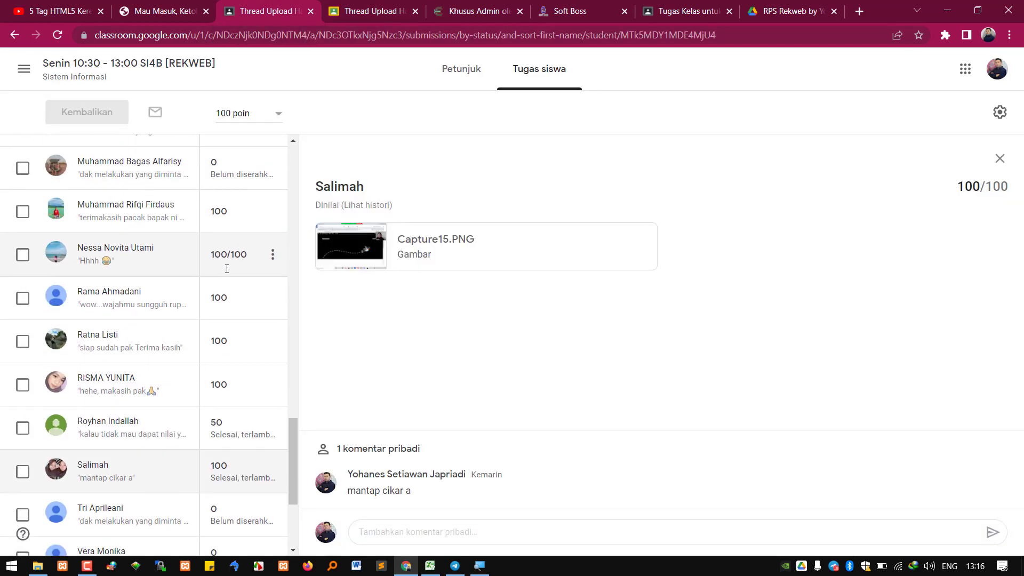
{"action": "scroll", "coordinate": [201, 258], "scroll_direction": "up", "scroll_amount": 3}
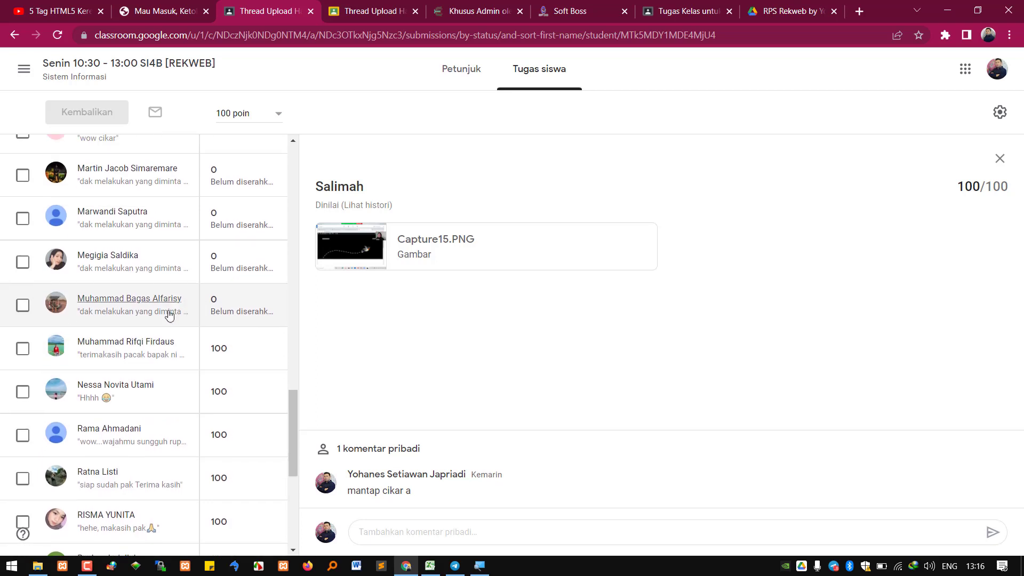
{"action": "mouse_move", "coordinate": [215, 307]}
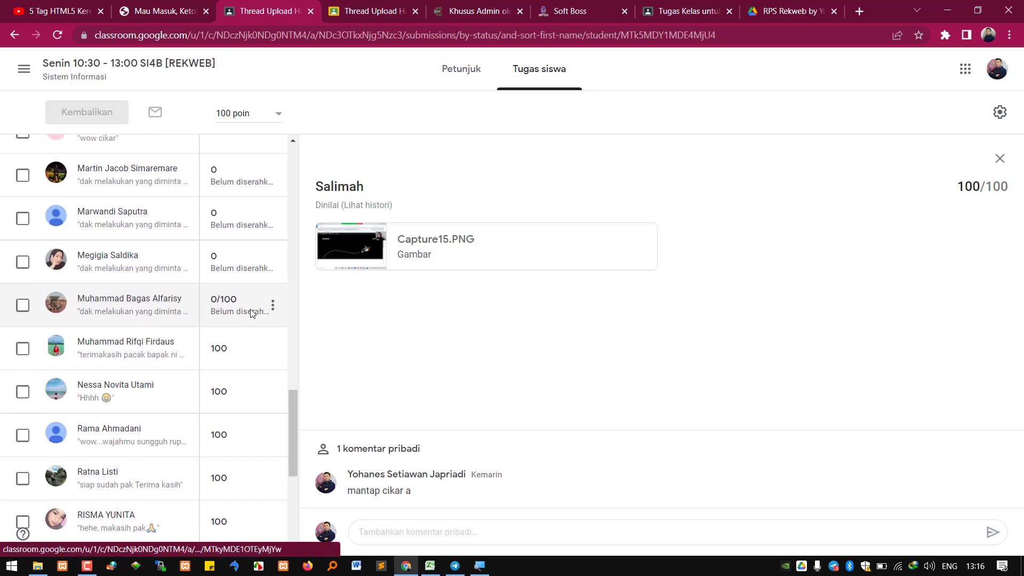
{"action": "scroll", "coordinate": [183, 336], "scroll_direction": "up", "scroll_amount": 9}
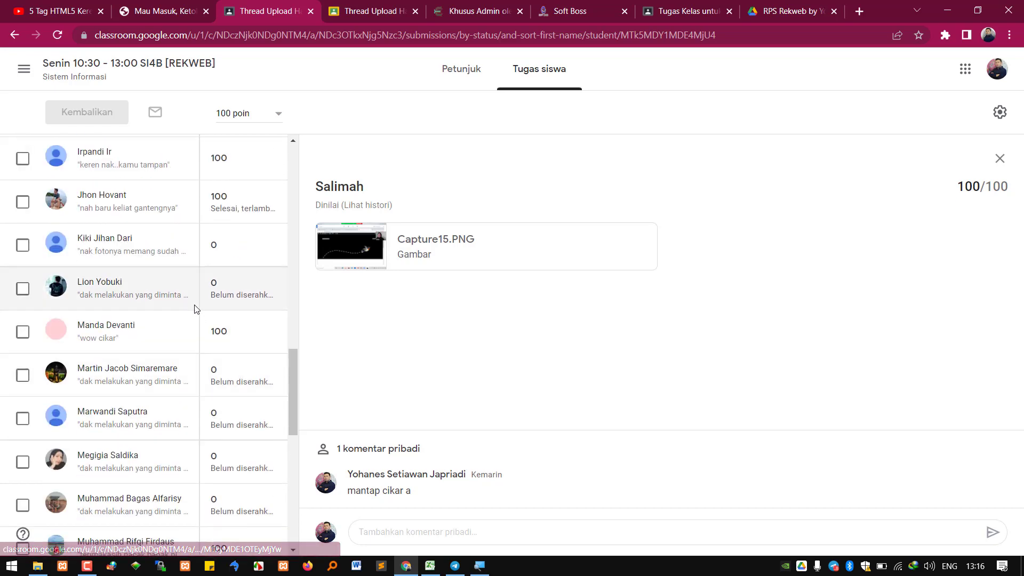
{"action": "scroll", "coordinate": [195, 304], "scroll_direction": "up", "scroll_amount": 15}
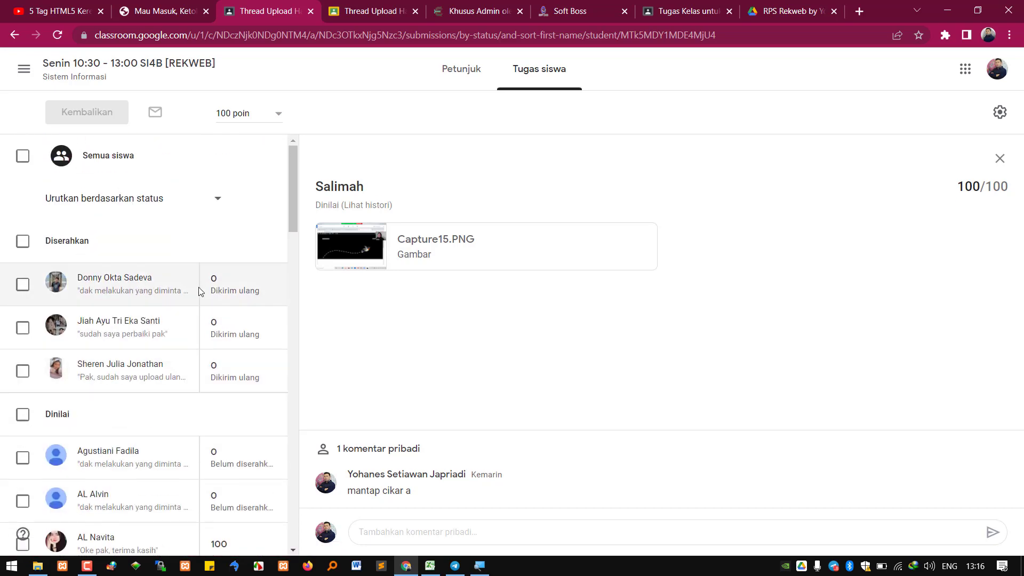
{"action": "left_click", "coordinate": [125, 282]}
{"action": "left_click", "coordinate": [95, 327]}
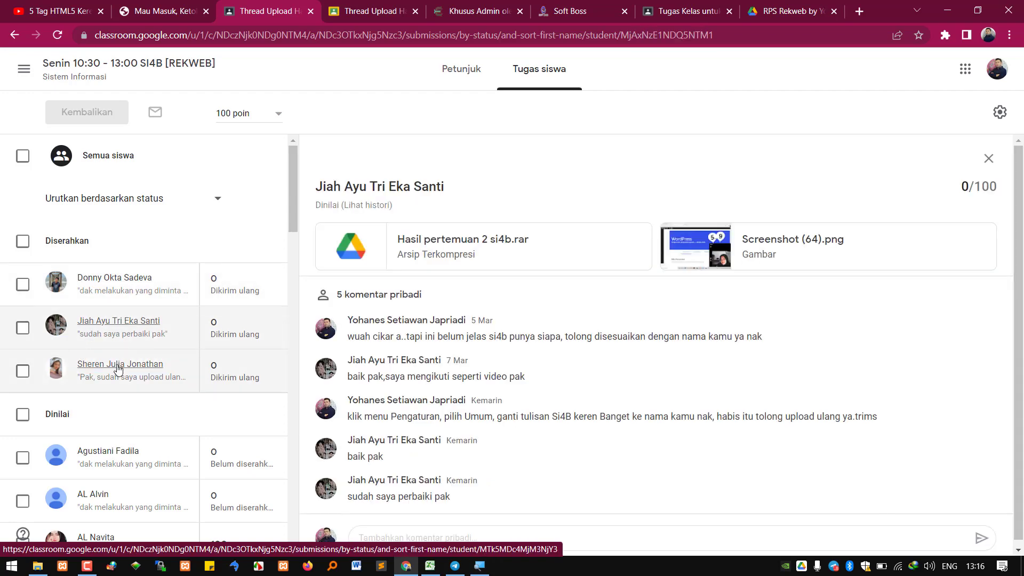
{"action": "left_click_drag", "start_coordinate": [394, 337], "coordinate": [774, 338]}
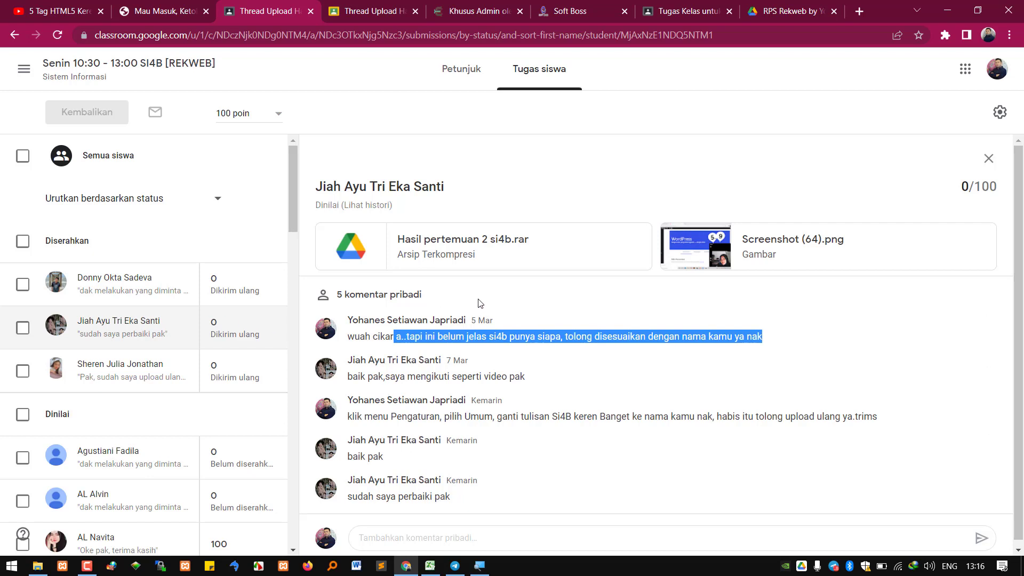
- Browse the rar archive contents and Screenshot (64).png in the viewer, then switch to Telegram
{"action": "left_click", "coordinate": [712, 256]}
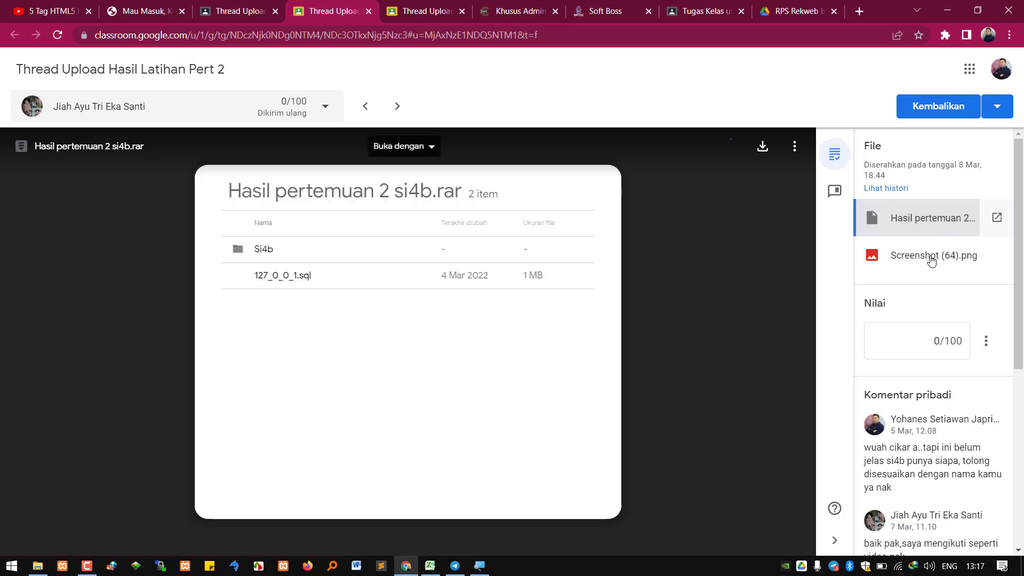
{"action": "left_click", "coordinate": [880, 256]}
{"action": "left_click", "coordinate": [933, 224]}
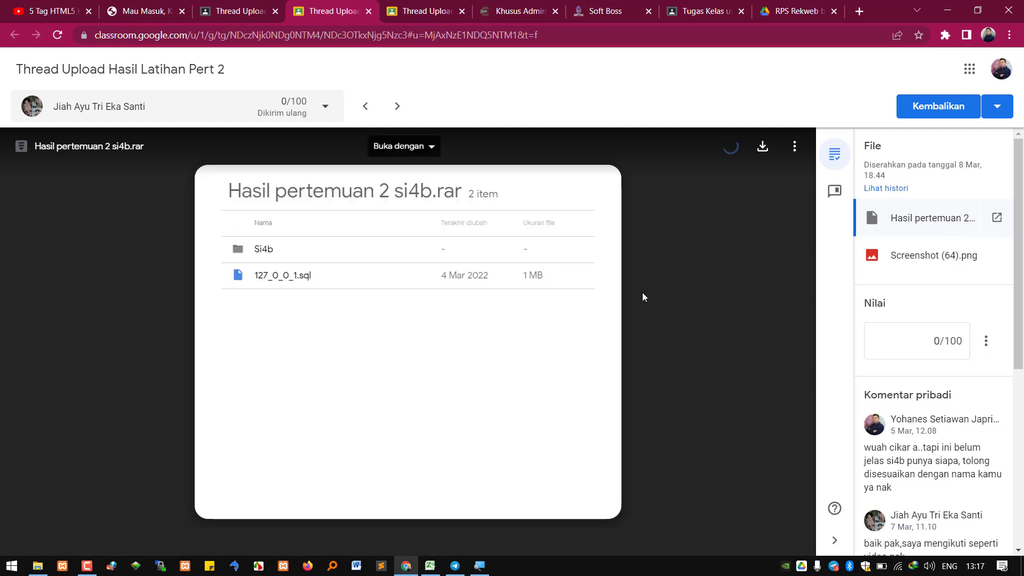
{"action": "left_click", "coordinate": [928, 265]}
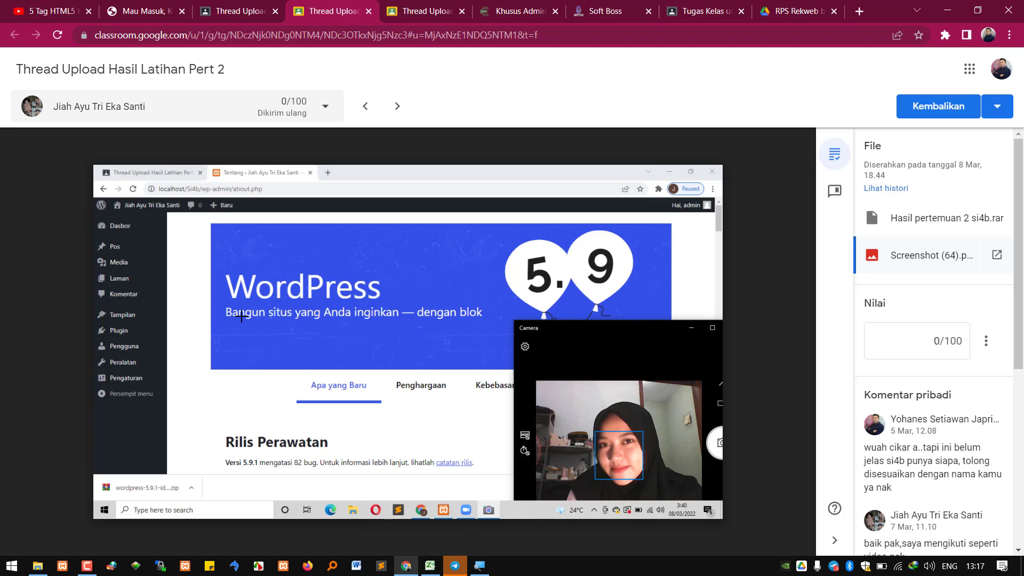
{"action": "left_click", "coordinate": [455, 565]}
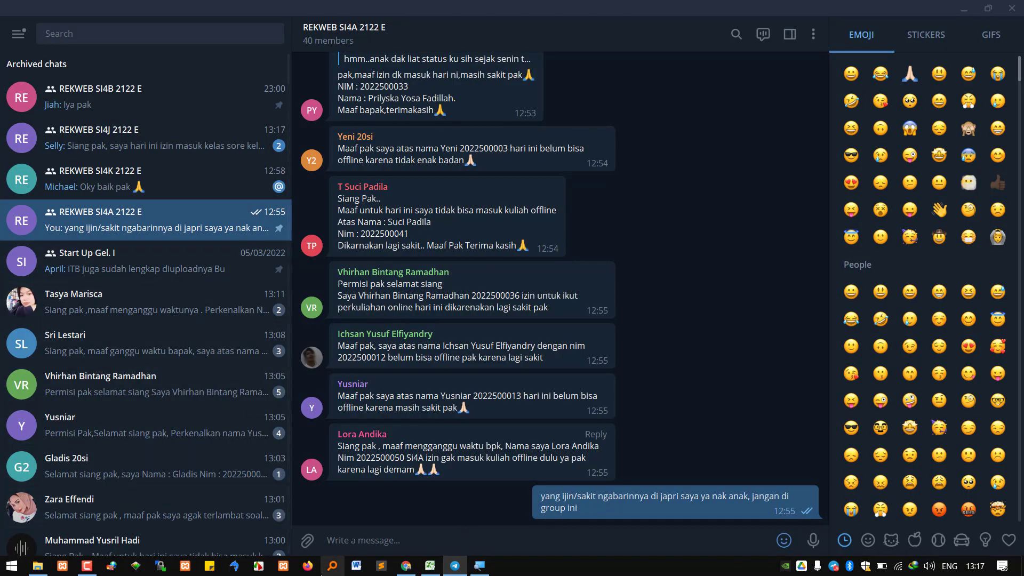
- Magnify the screen to 200% and open the student's private chat at the March 9 message
{"action": "left_click", "coordinate": [477, 573]}
{"action": "left_click", "coordinate": [715, 527]}
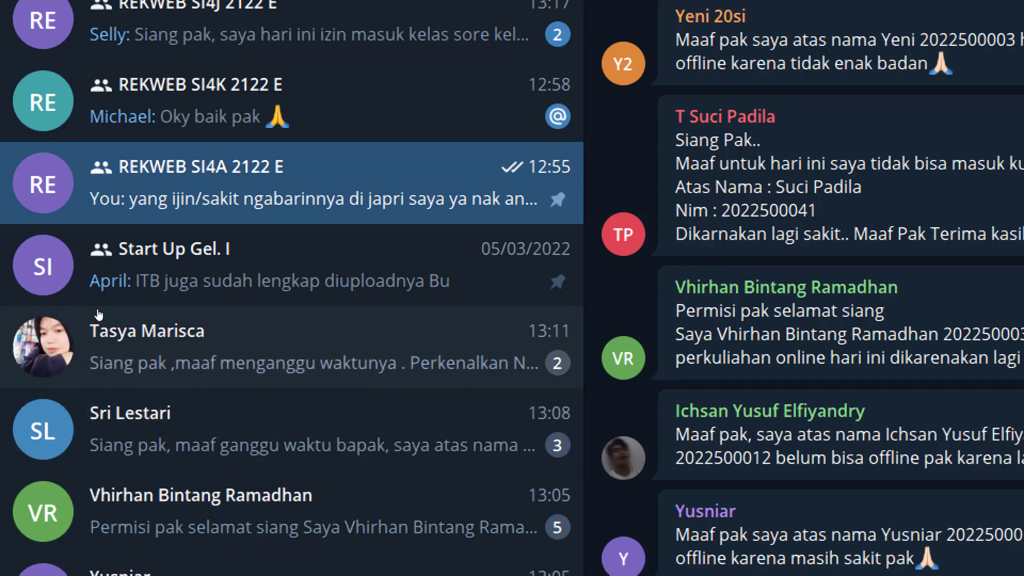
{"action": "left_click", "coordinate": [144, 305]}
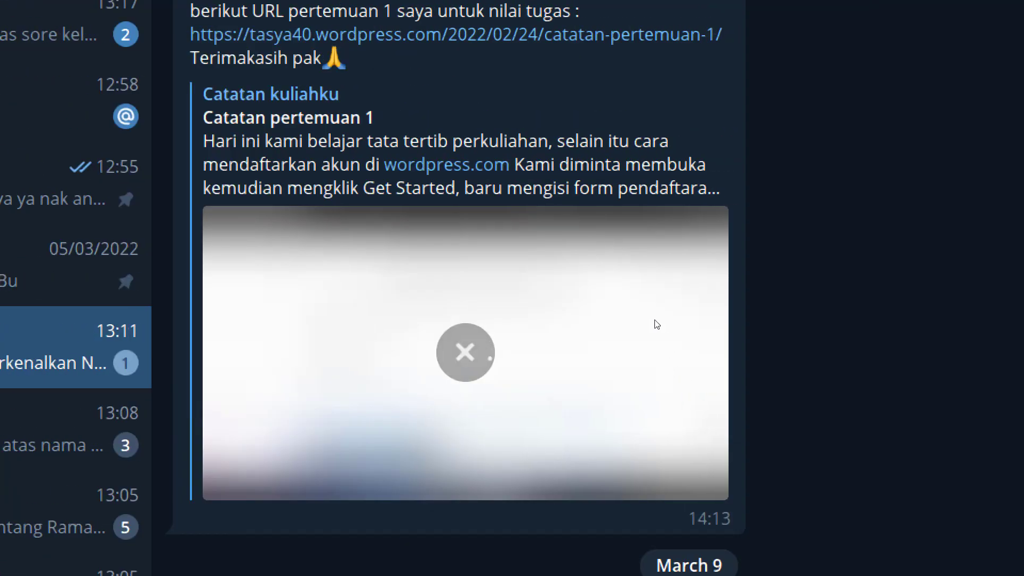
{"action": "scroll", "coordinate": [614, 320], "scroll_direction": "down", "scroll_amount": 3}
{"action": "scroll", "coordinate": [567, 336], "scroll_direction": "down", "scroll_amount": 4}
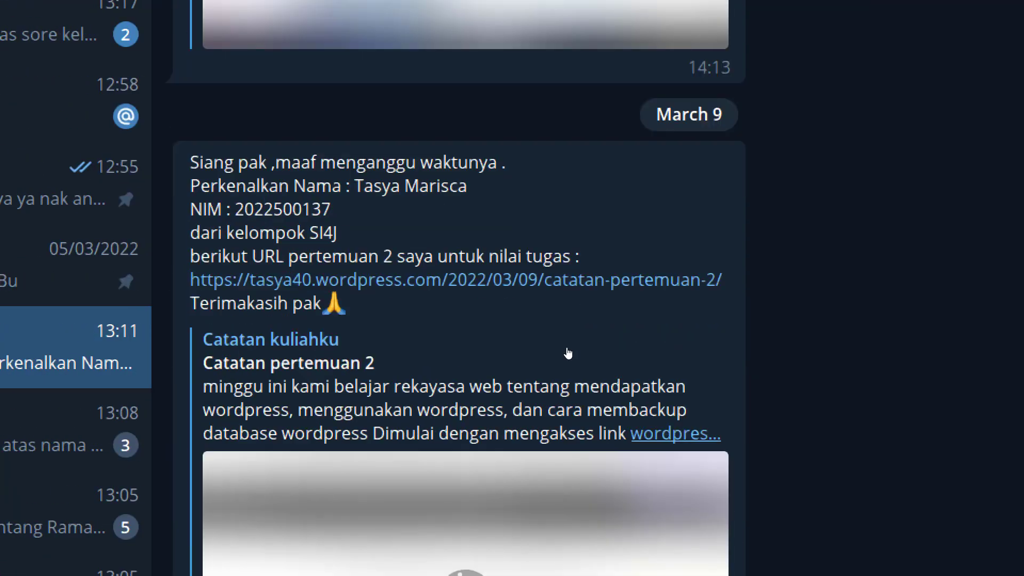
- Copy the Catatan pertemuan 2 blog post link and return to the browser
{"action": "right_click", "coordinate": [390, 267]}
{"action": "left_click", "coordinate": [375, 268]}
{"action": "right_click", "coordinate": [325, 282]}
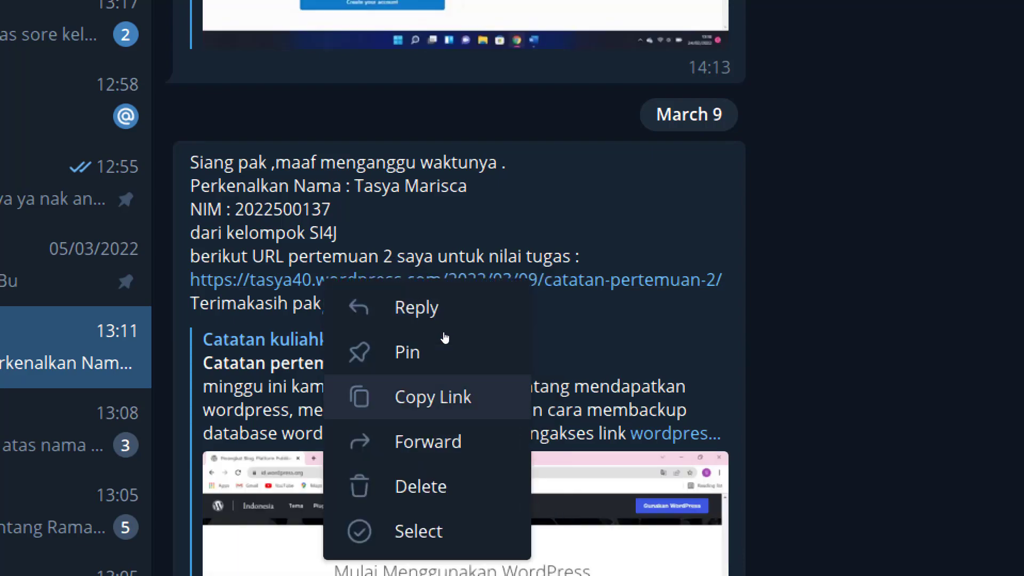
{"action": "left_click", "coordinate": [433, 397]}
{"action": "left_click", "coordinate": [386, 555]}
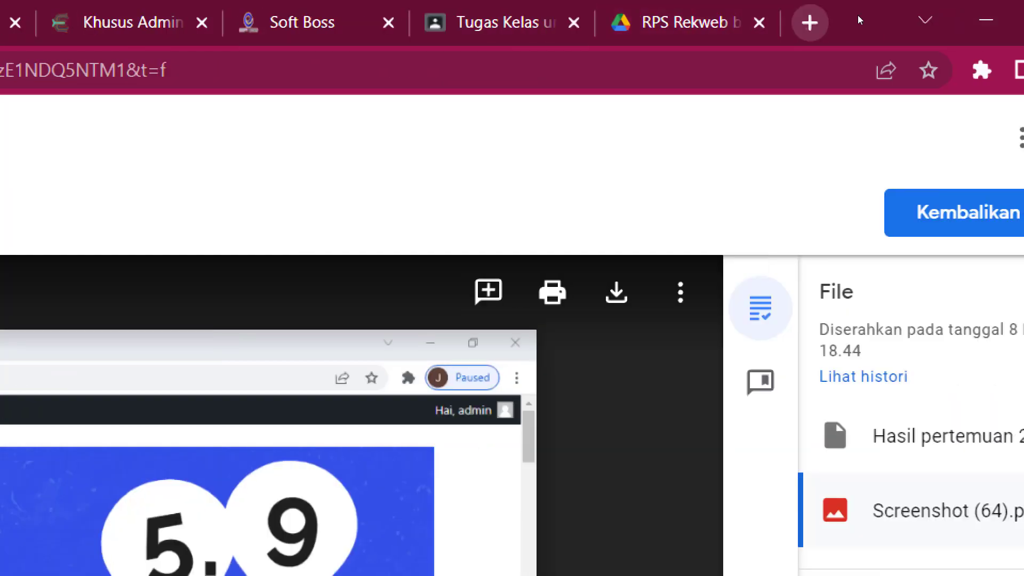
- Load the copied blog post link in a new tab and scroll down through the post
{"action": "left_click", "coordinate": [810, 23]}
{"action": "type", "text": "https://tasya40.wordpress.com/2022/03/09/catatan-pertemuan-2/"}
{"action": "key", "text": "Return"}
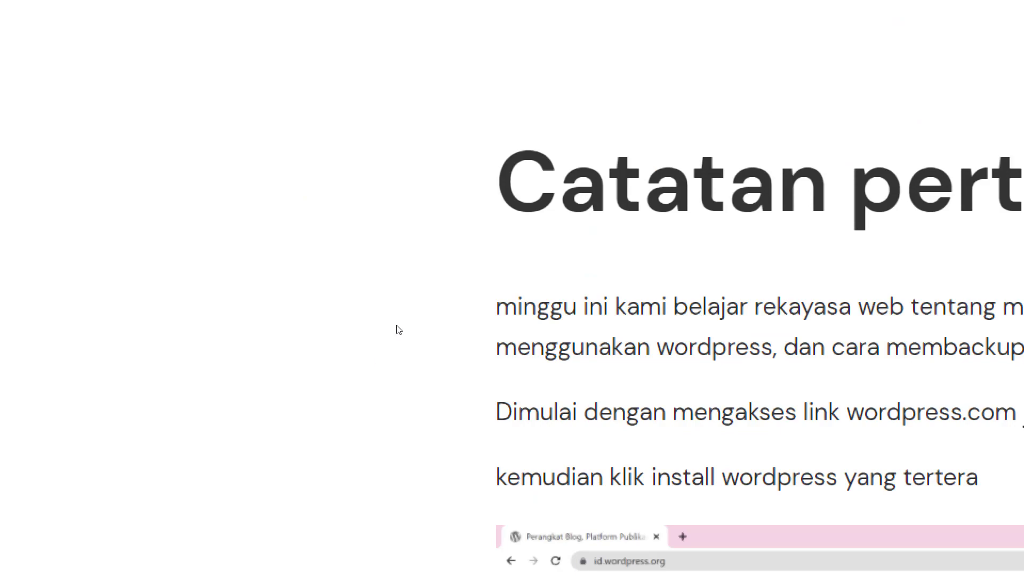
{"action": "scroll", "coordinate": [504, 160], "scroll_direction": "down", "scroll_amount": 10}
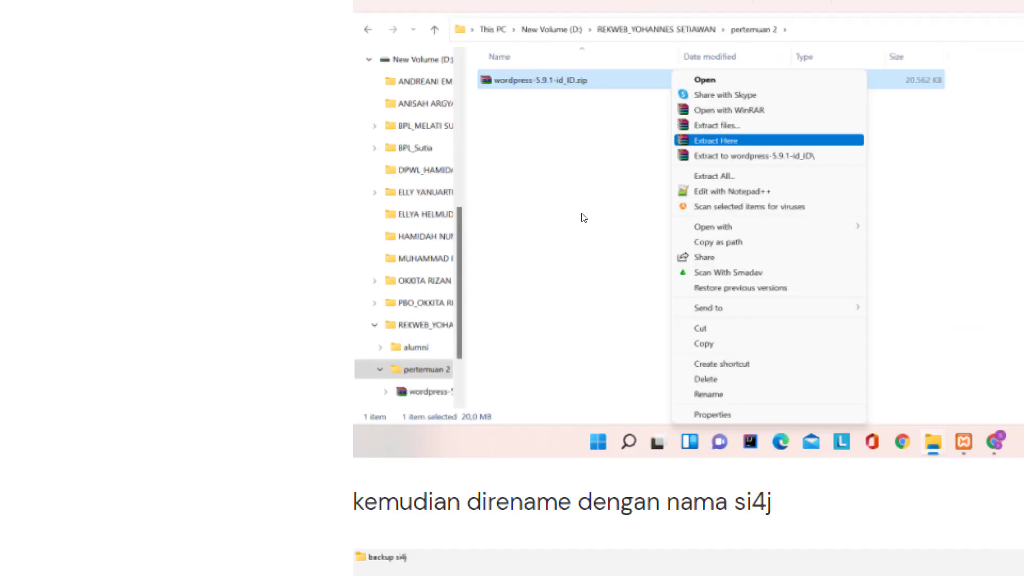
{"action": "scroll", "coordinate": [640, 288], "scroll_direction": "down", "scroll_amount": 15}
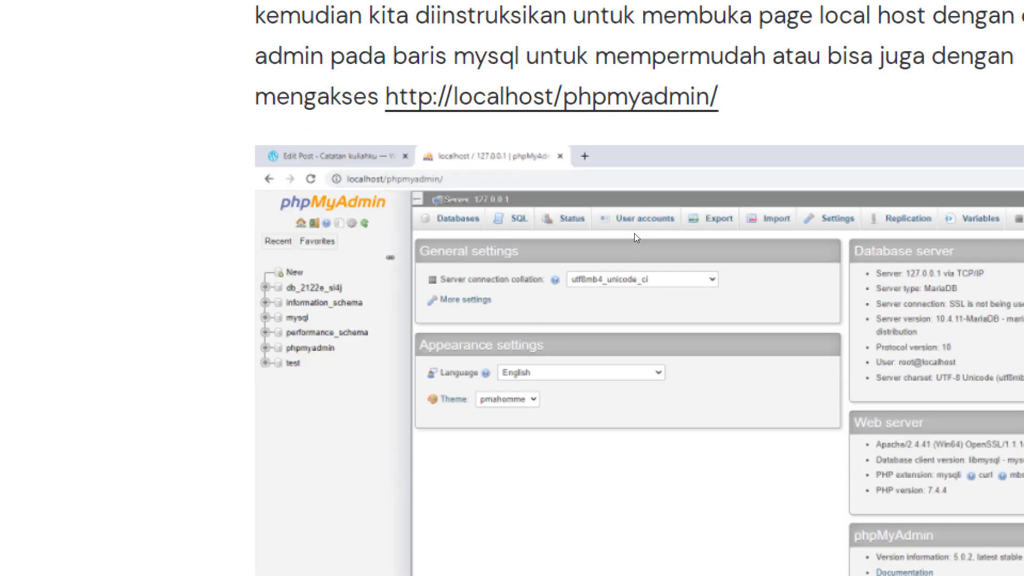
{"action": "scroll", "coordinate": [640, 240], "scroll_direction": "down", "scroll_amount": 15}
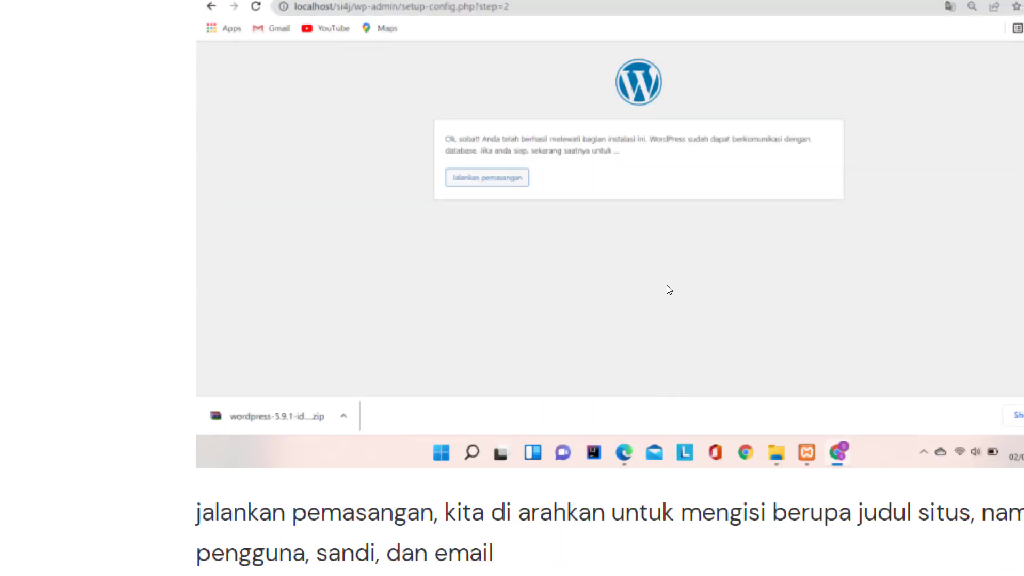
{"action": "scroll", "coordinate": [669, 290], "scroll_direction": "down", "scroll_amount": 15}
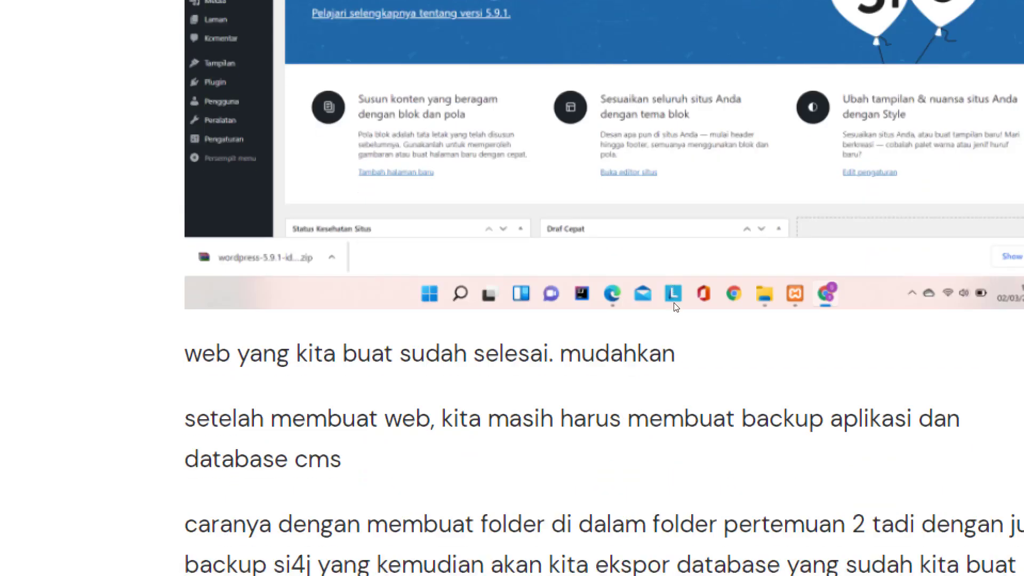
{"action": "scroll", "coordinate": [674, 307], "scroll_direction": "down", "scroll_amount": 15}
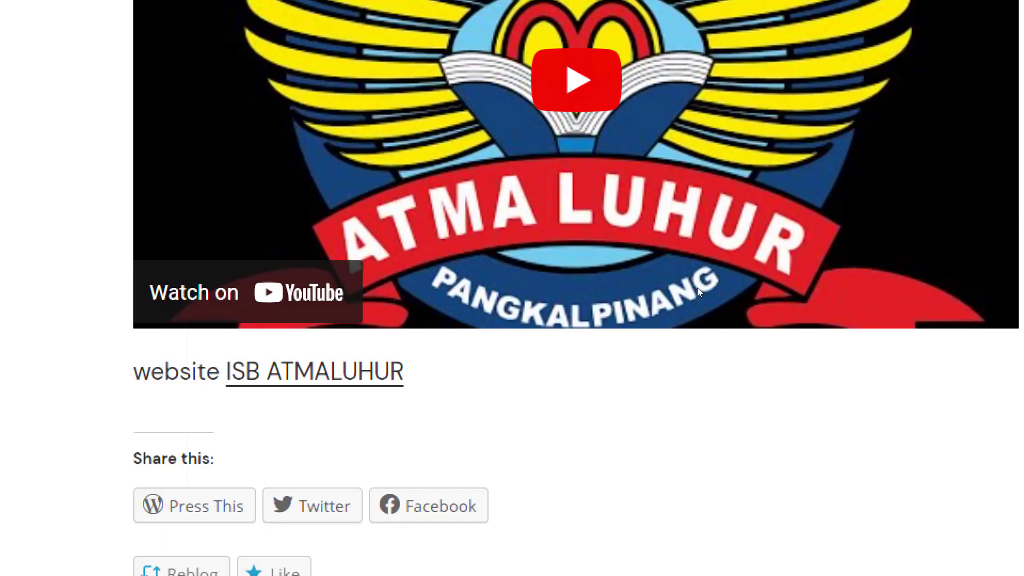
{"action": "scroll", "coordinate": [279, 258], "scroll_direction": "down", "scroll_amount": 2}
{"action": "scroll", "coordinate": [359, 270], "scroll_direction": "down", "scroll_amount": 5}
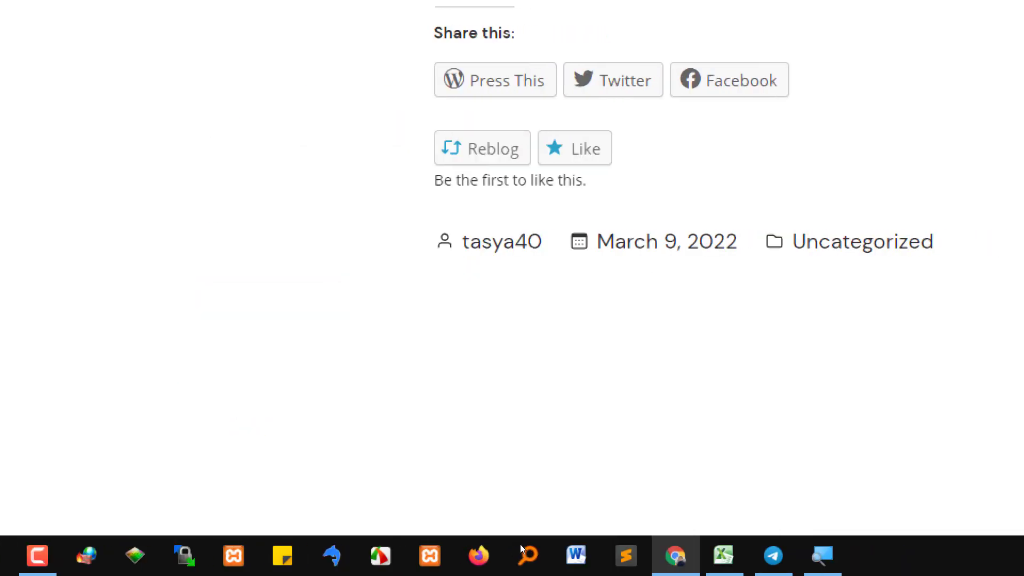
- Open the post's ISB ATMALUHUR link in a new tab and view the atmaluhur.ac.id site
{"action": "left_click", "coordinate": [823, 555]}
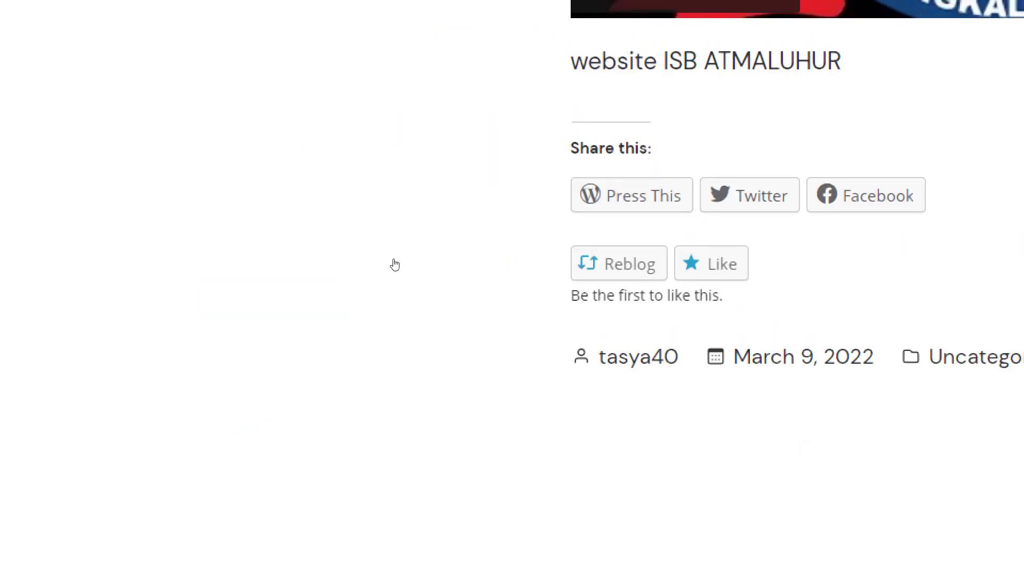
{"action": "key", "text": "Tab"}
{"action": "key", "text": "shift+F10"}
{"action": "key", "text": "Return"}
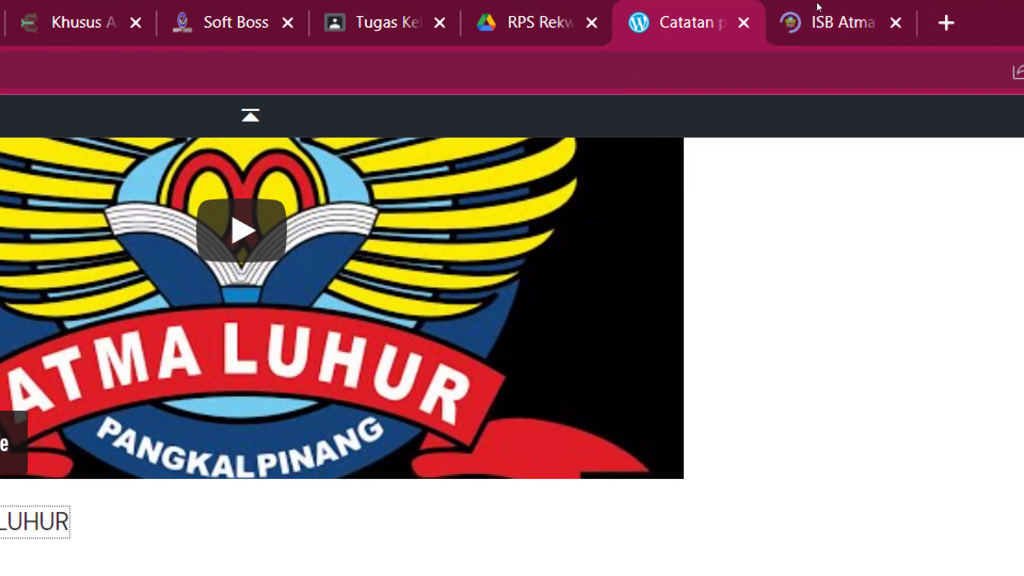
{"action": "left_click", "coordinate": [818, 2]}
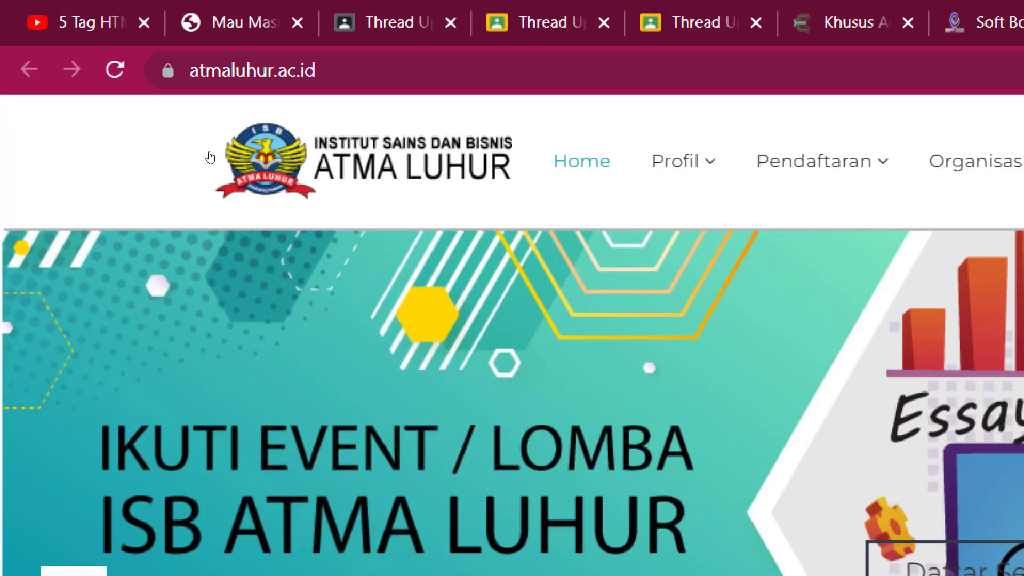
- Reply 'oke aman trims nak' to the student's meeting-2 URL message in Telegram
{"action": "left_click", "coordinate": [618, 553]}
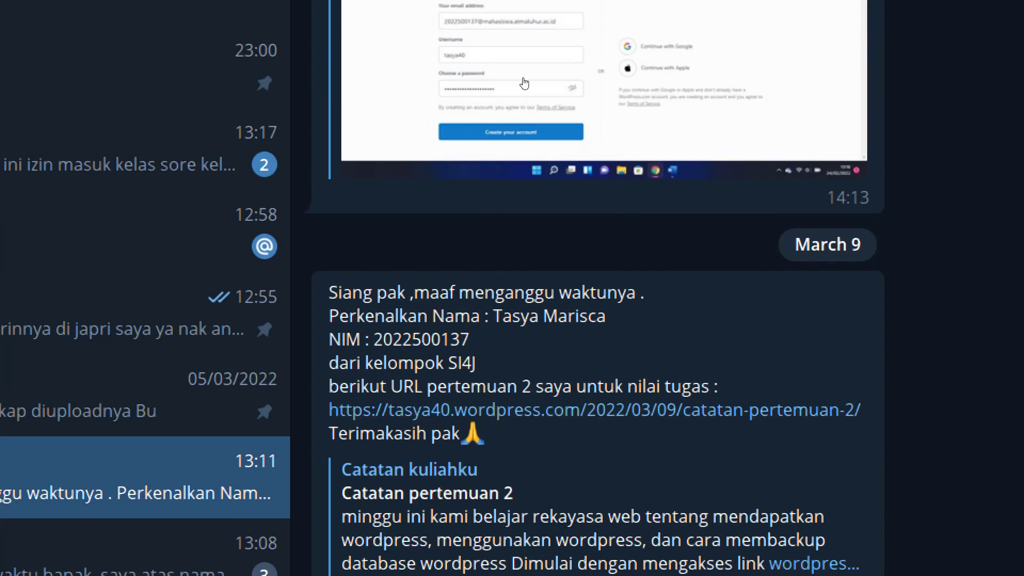
{"action": "key", "text": "shift+F10"}
{"action": "key", "text": "Escape"}
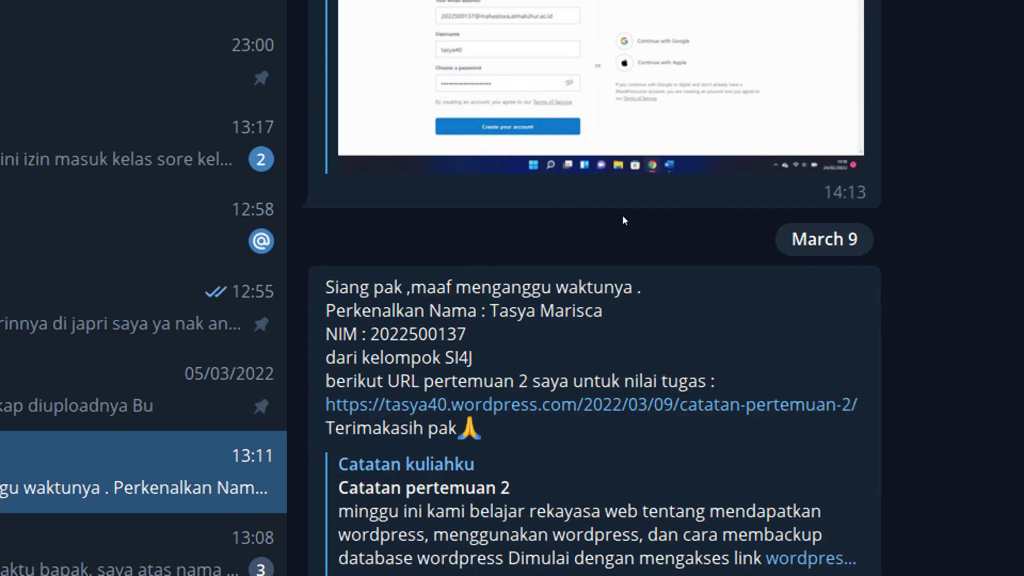
{"action": "type", "text": "oke aman tr"}
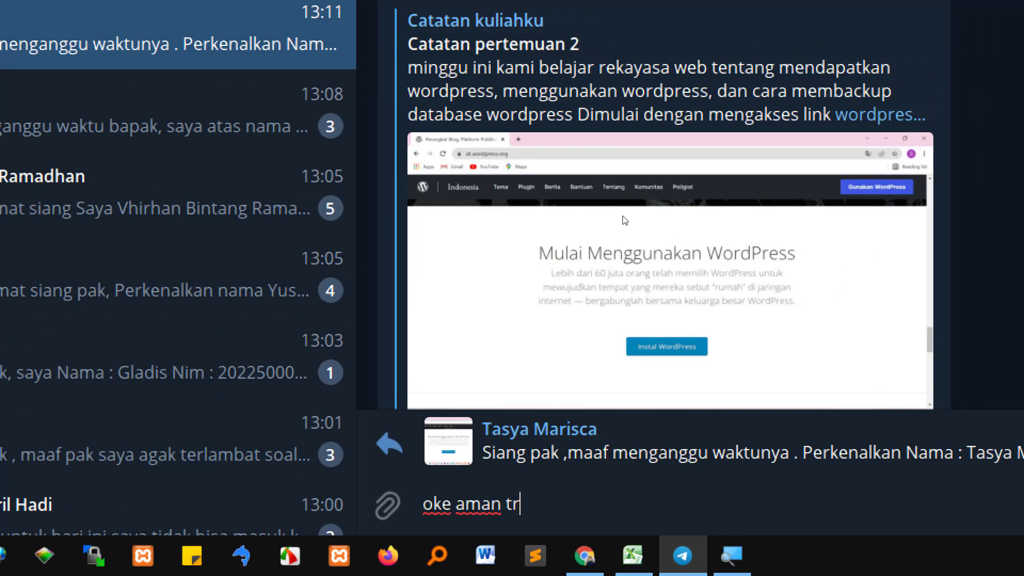
{"action": "type", "text": "ims n"}
{"action": "key", "text": "Return"}
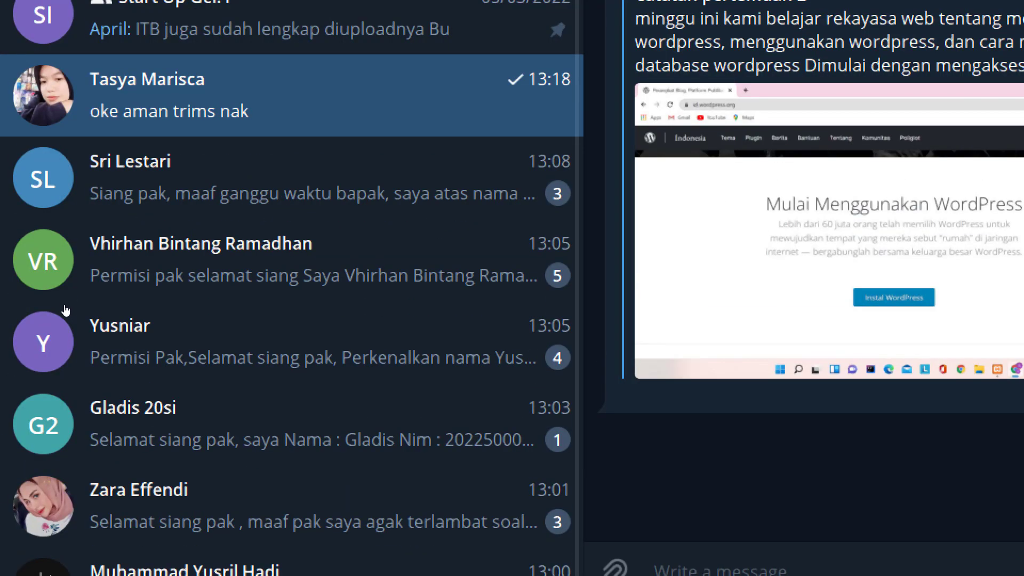
- Open the next student's chat and select their WordPress link error complaint
{"action": "key", "text": "ctrl+Tab"}
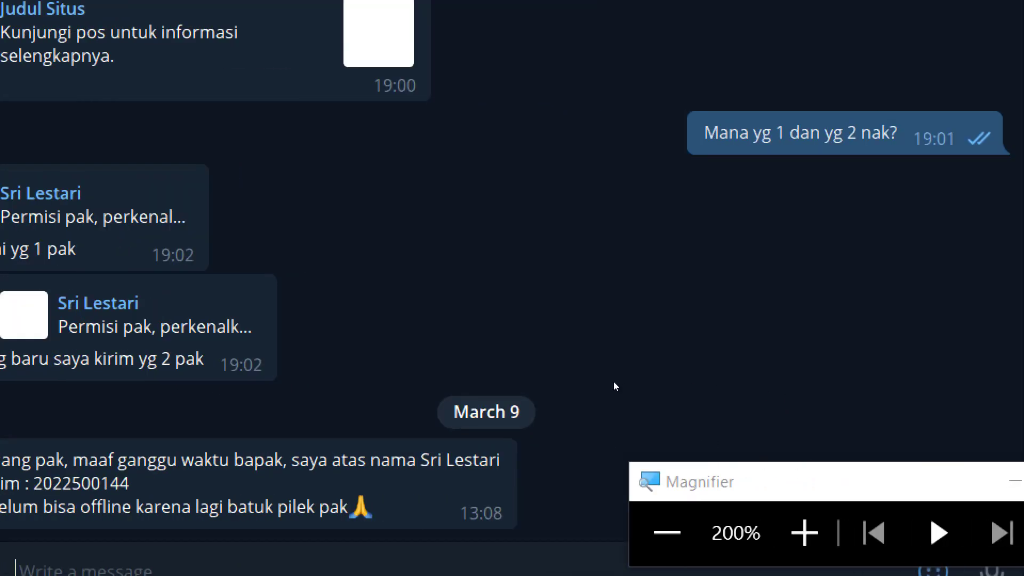
{"action": "key", "text": "ctrl+Tab"}
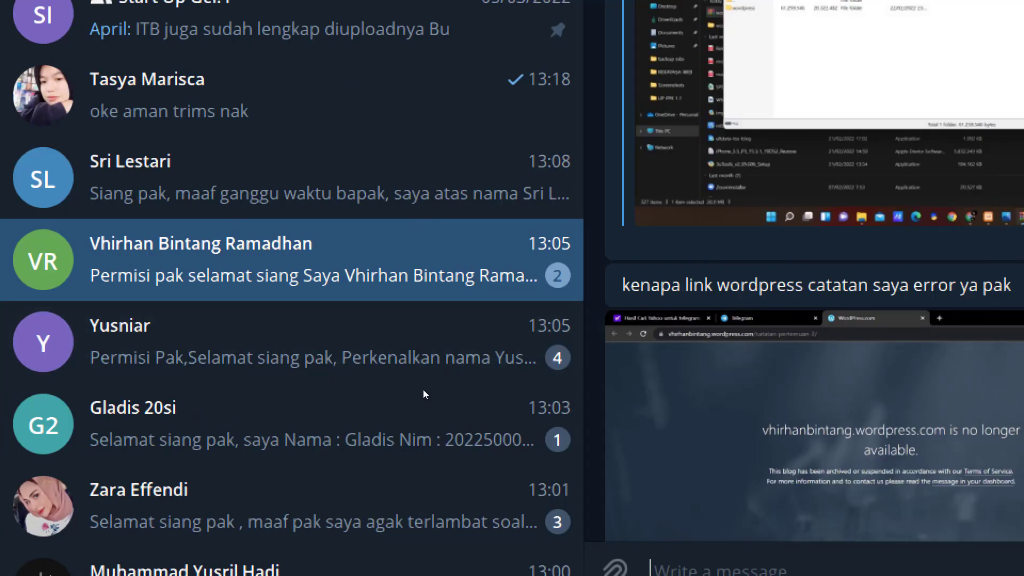
{"action": "left_click_drag", "start_coordinate": [705, 285], "coordinate": [994, 285]}
{"action": "left_click_drag", "start_coordinate": [499, 393], "coordinate": [496, 394]}
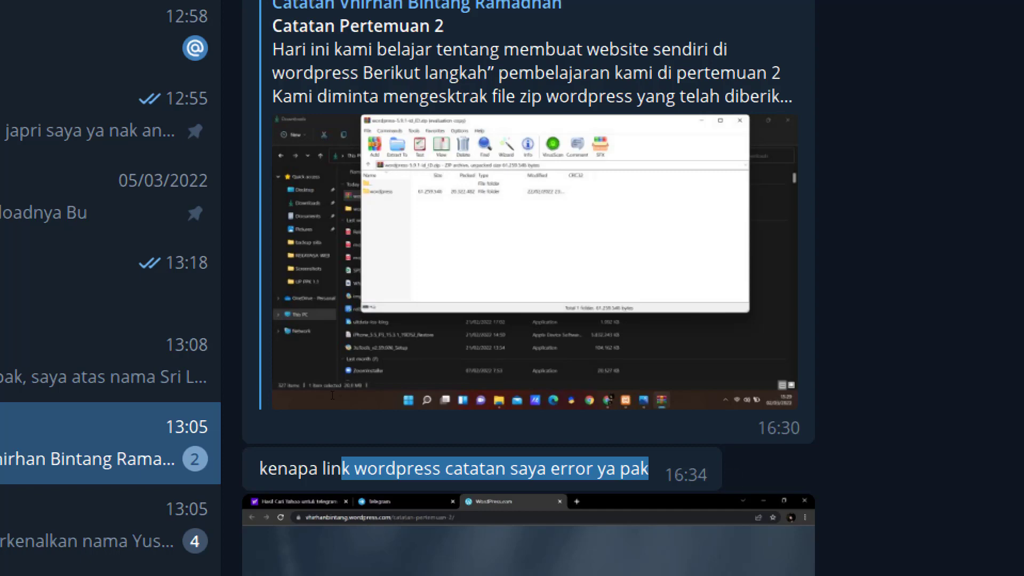
{"action": "left_click_drag", "start_coordinate": [342, 469], "coordinate": [259, 468]}
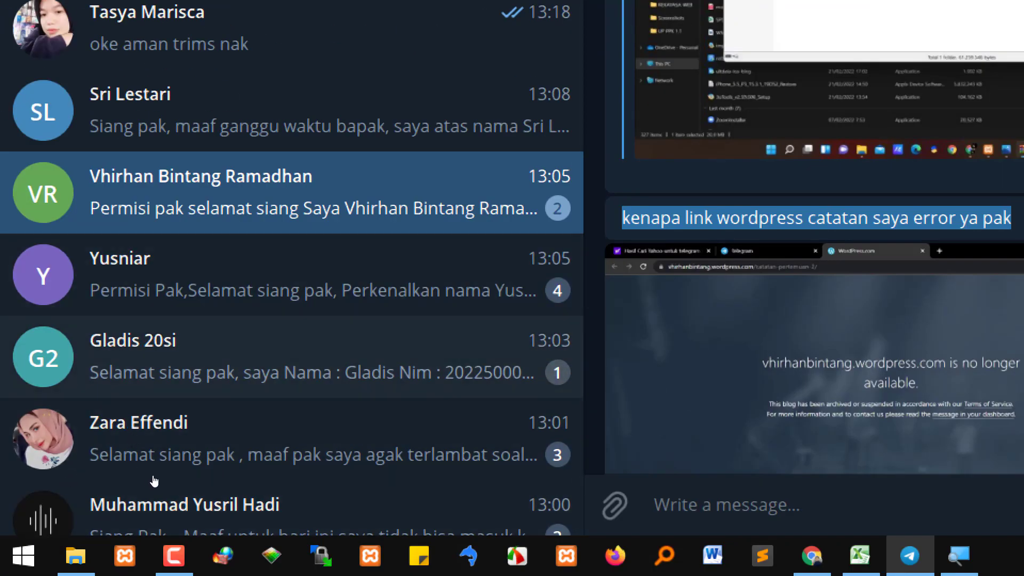
- Open a student's conversation further down the chat list
{"action": "scroll", "coordinate": [151, 482], "scroll_direction": "down", "scroll_amount": 1}
{"action": "scroll", "coordinate": [159, 480], "scroll_direction": "down", "scroll_amount": 2}
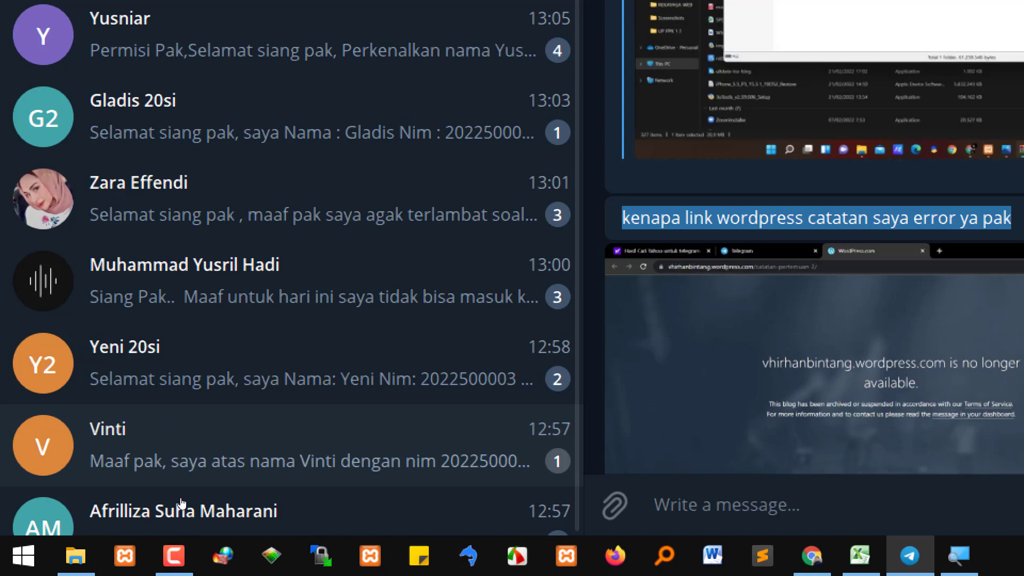
{"action": "scroll", "coordinate": [181, 501], "scroll_direction": "down", "scroll_amount": 4}
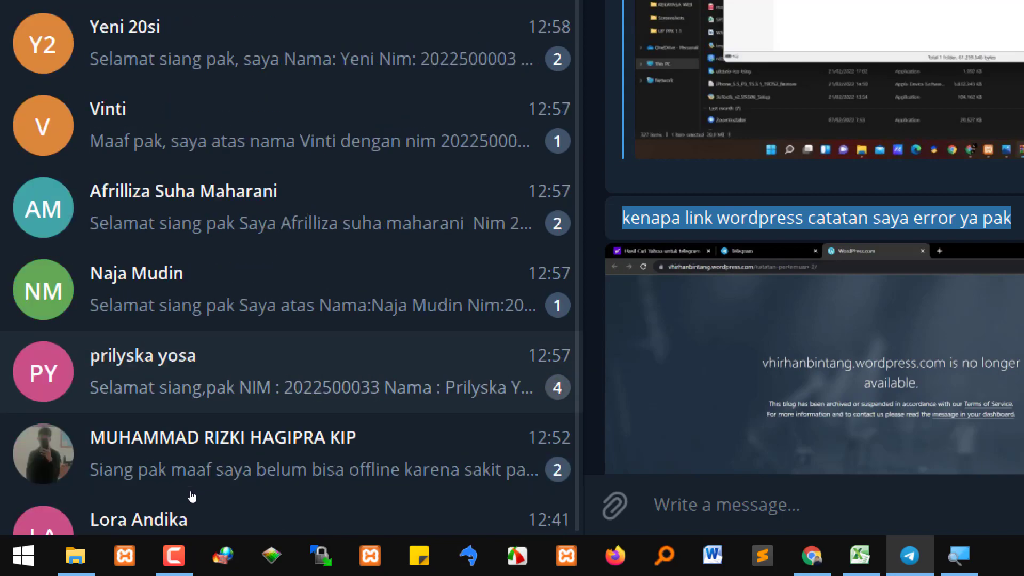
{"action": "scroll", "coordinate": [193, 496], "scroll_direction": "down", "scroll_amount": 3}
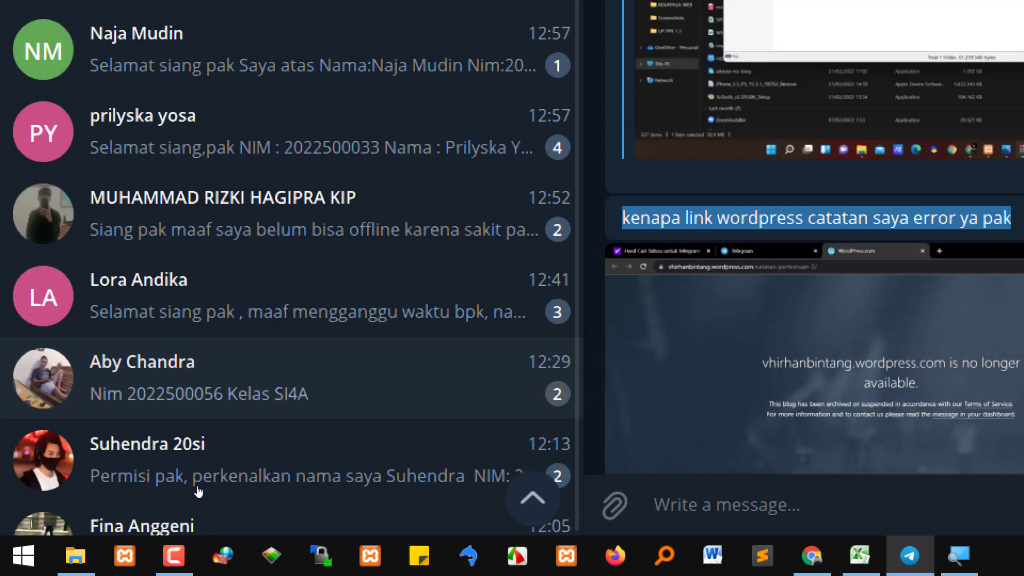
{"action": "scroll", "coordinate": [198, 491], "scroll_direction": "down", "scroll_amount": 2}
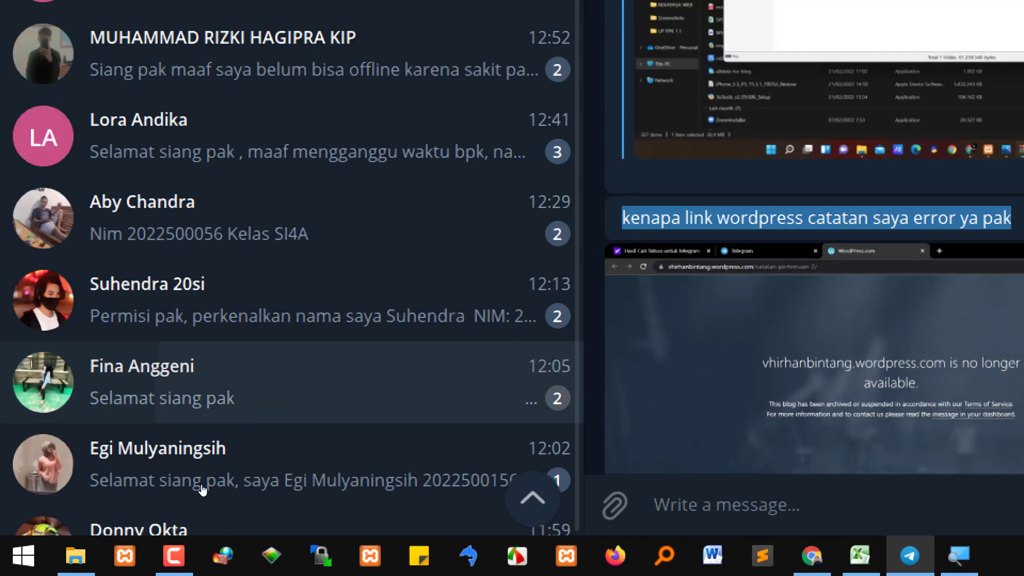
{"action": "left_click", "coordinate": [201, 382]}
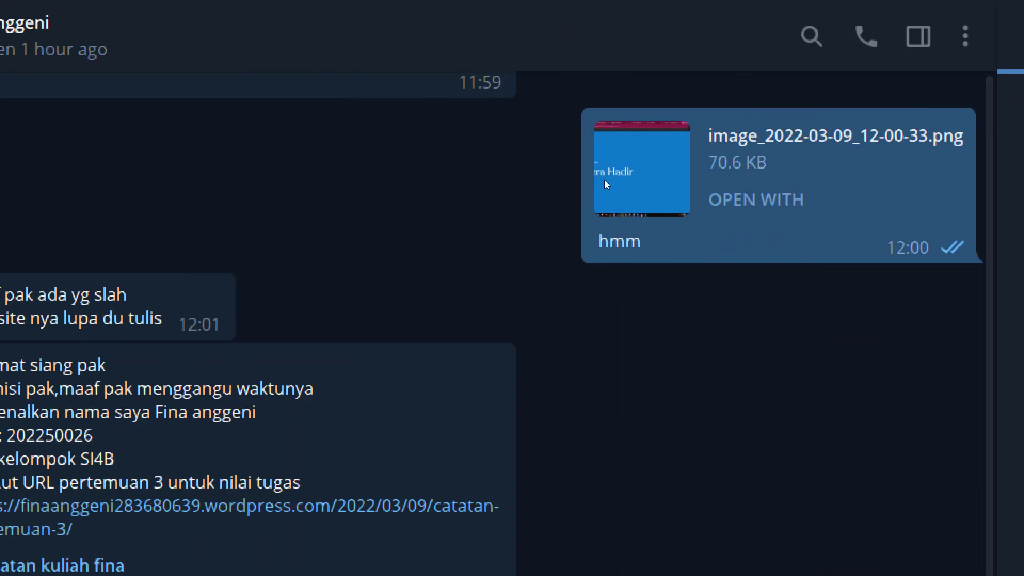
- Select the question 'Maaf pak izin bertanya pak' and view the February 24 WordPress screenshot full size
{"action": "scroll", "coordinate": [630, 240], "scroll_direction": "up", "scroll_amount": 10}
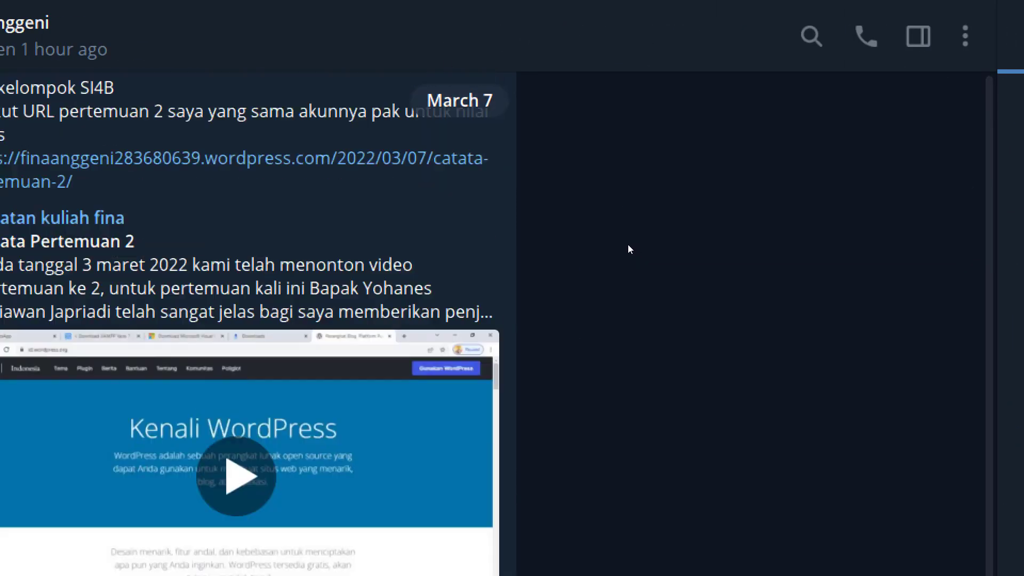
{"action": "scroll", "coordinate": [629, 249], "scroll_direction": "up", "scroll_amount": 10}
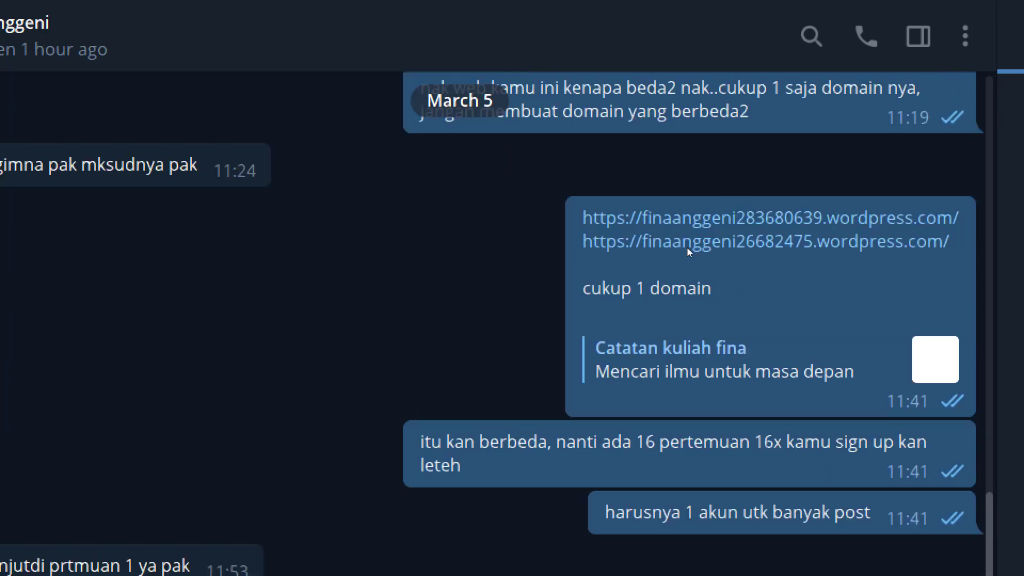
{"action": "scroll", "coordinate": [688, 248], "scroll_direction": "up", "scroll_amount": 15}
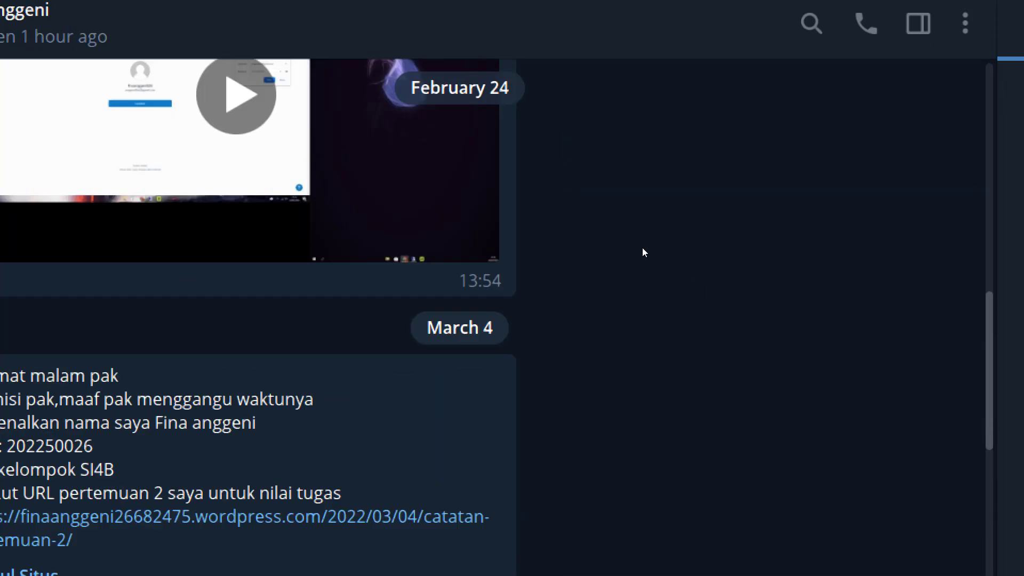
{"action": "scroll", "coordinate": [642, 252], "scroll_direction": "up", "scroll_amount": 15}
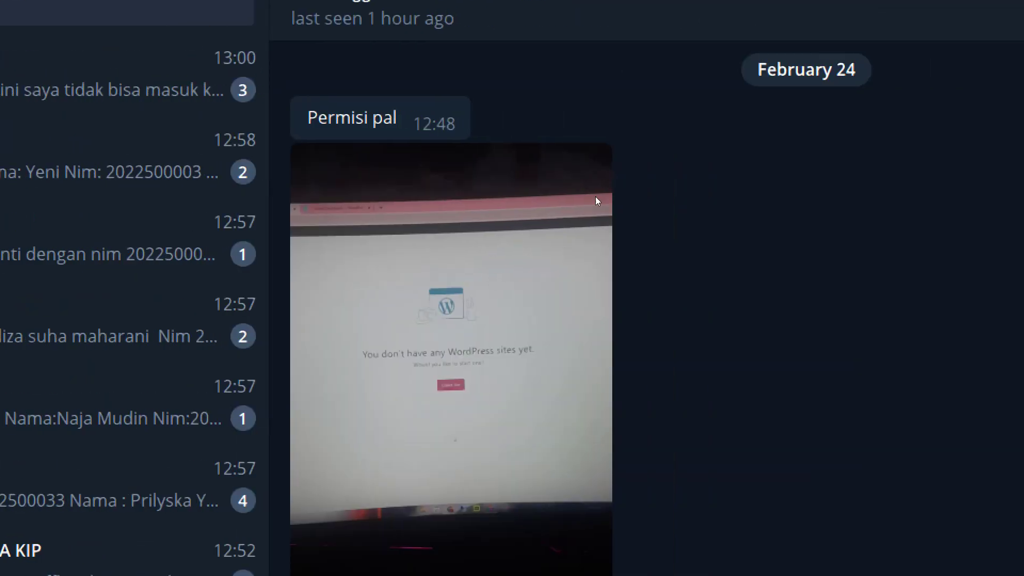
{"action": "scroll", "coordinate": [816, 251], "scroll_direction": "down", "scroll_amount": 2}
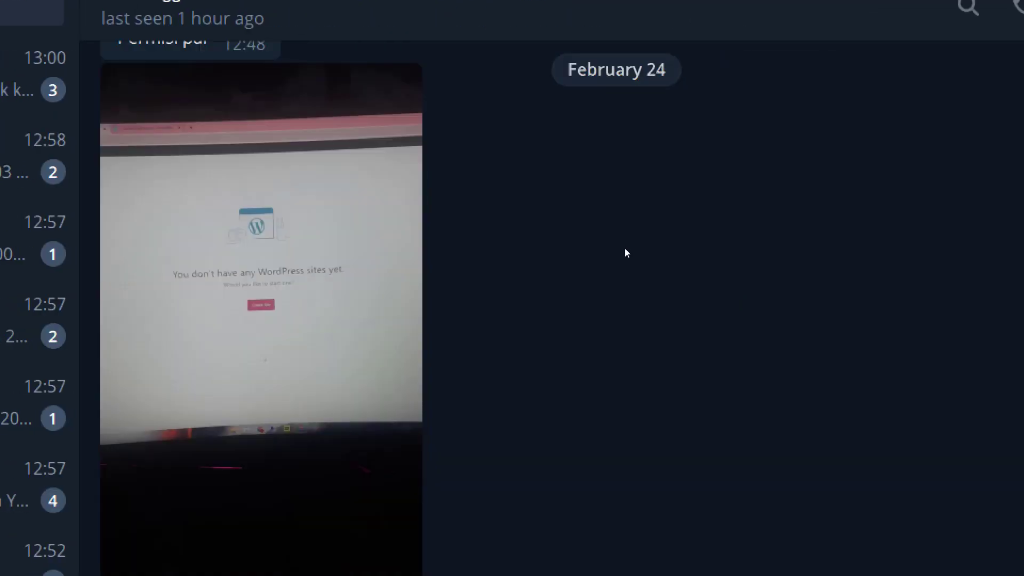
{"action": "scroll", "coordinate": [625, 253], "scroll_direction": "down", "scroll_amount": 6}
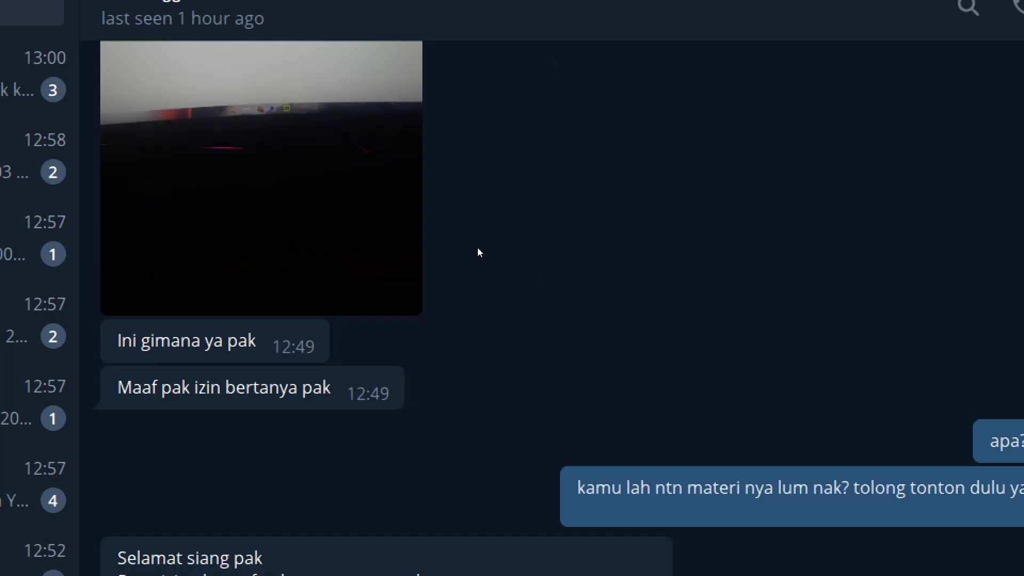
{"action": "triple_click", "coordinate": [208, 387]}
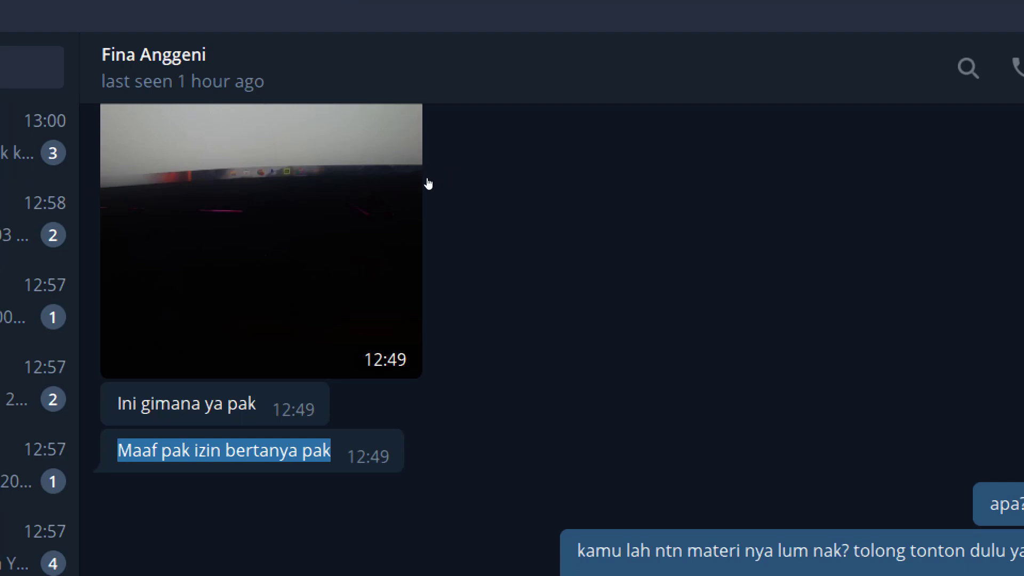
{"action": "scroll", "coordinate": [427, 183], "scroll_direction": "up", "scroll_amount": 6}
{"action": "left_click", "coordinate": [382, 178]}
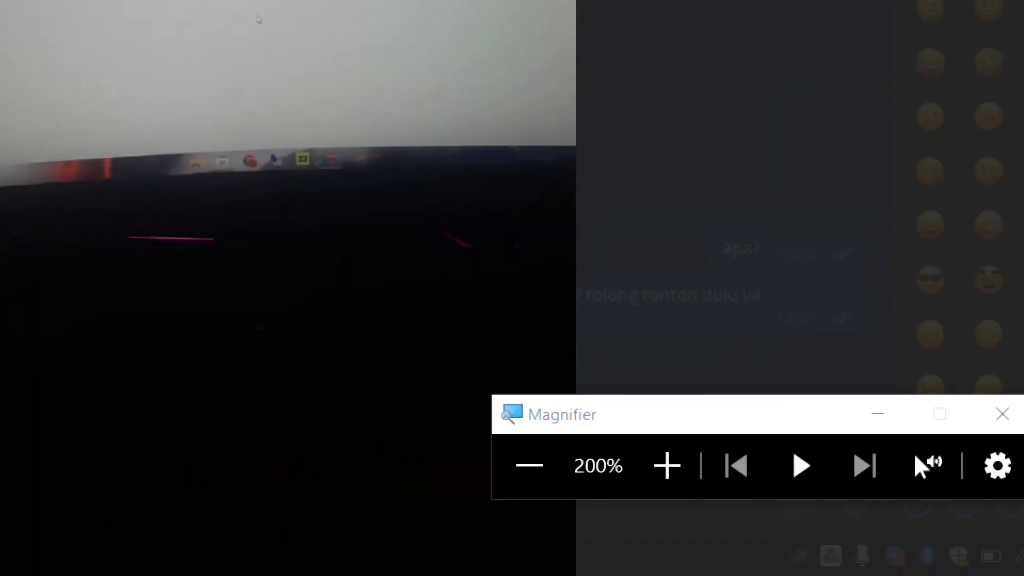
{"action": "left_click", "coordinate": [487, 466]}
- Close the full-size photo, check the campus website, and return to the chat
{"action": "left_click", "coordinate": [738, 346]}
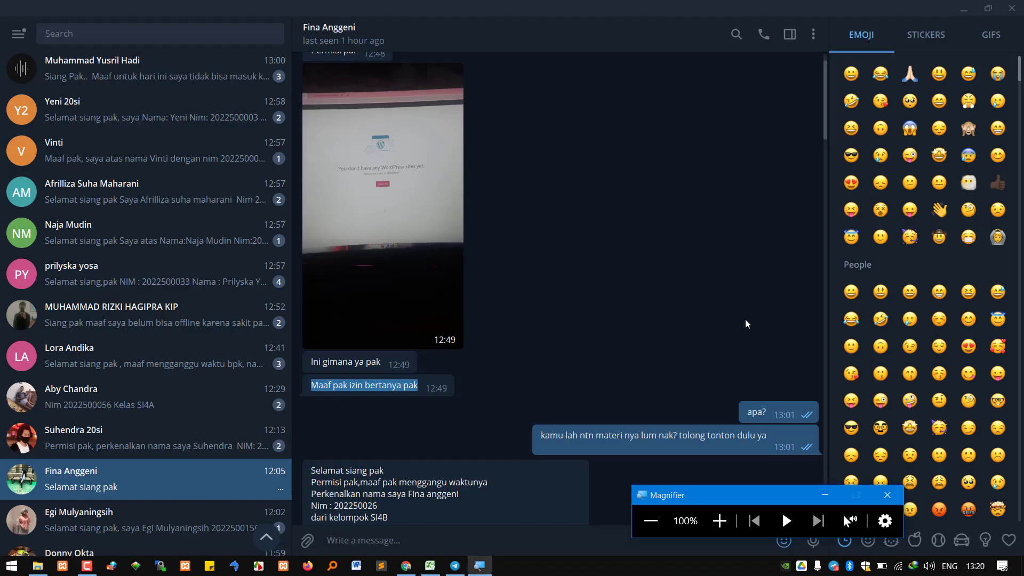
{"action": "mouse_move", "coordinate": [406, 566]}
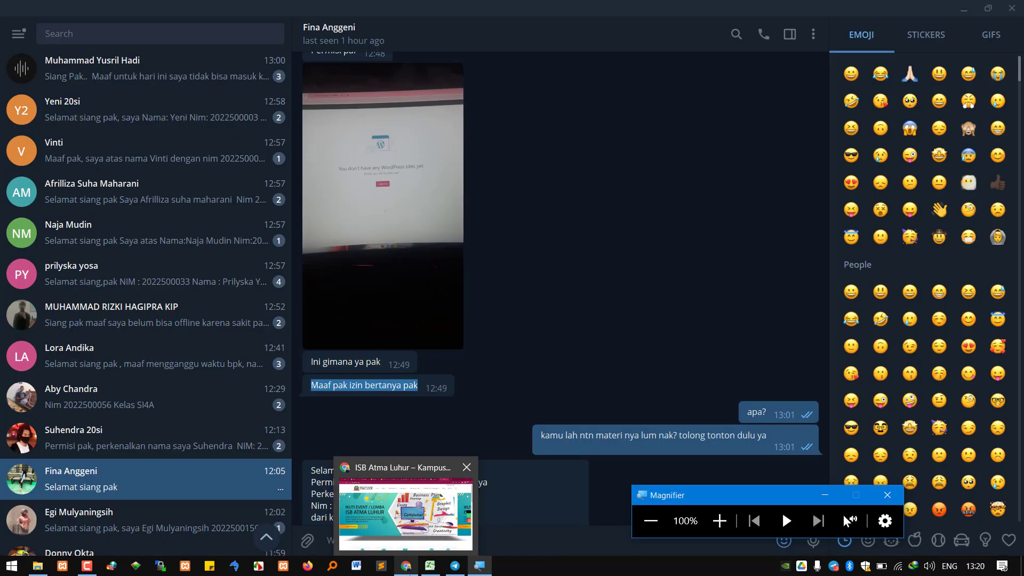
{"action": "left_click", "coordinate": [465, 509]}
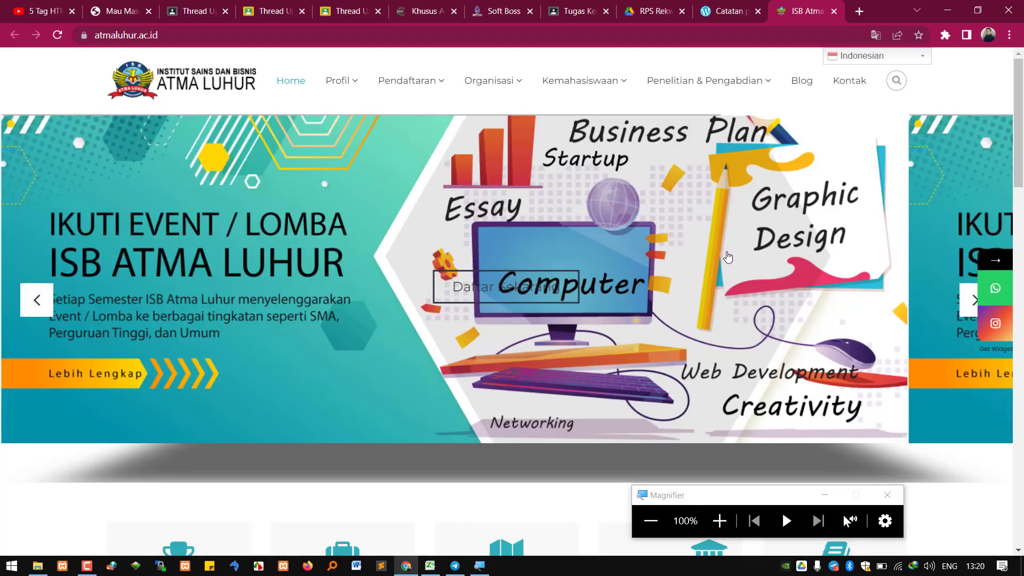
{"action": "left_click", "coordinate": [456, 568]}
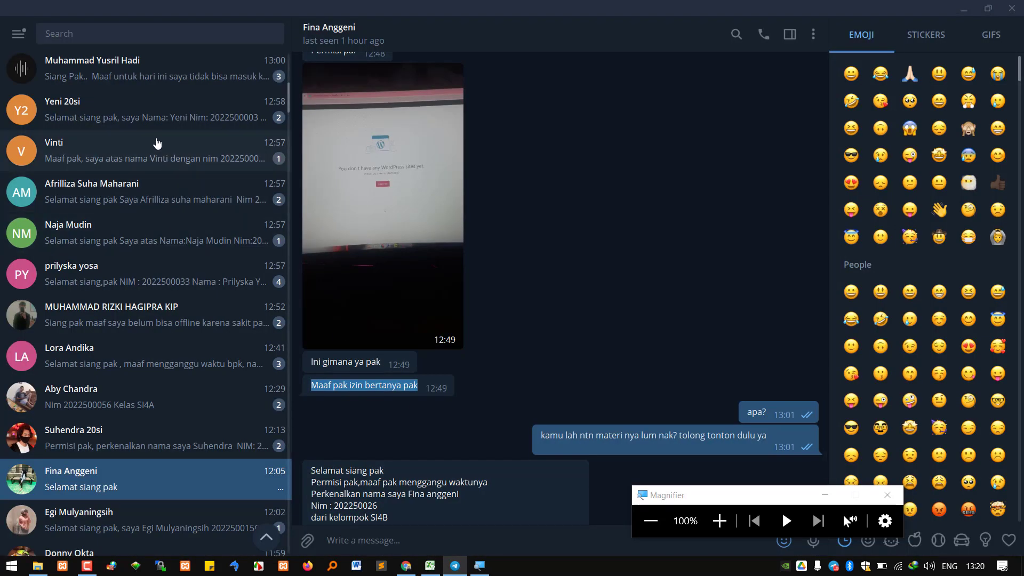
{"action": "scroll", "coordinate": [155, 142], "scroll_direction": "up", "scroll_amount": 3}
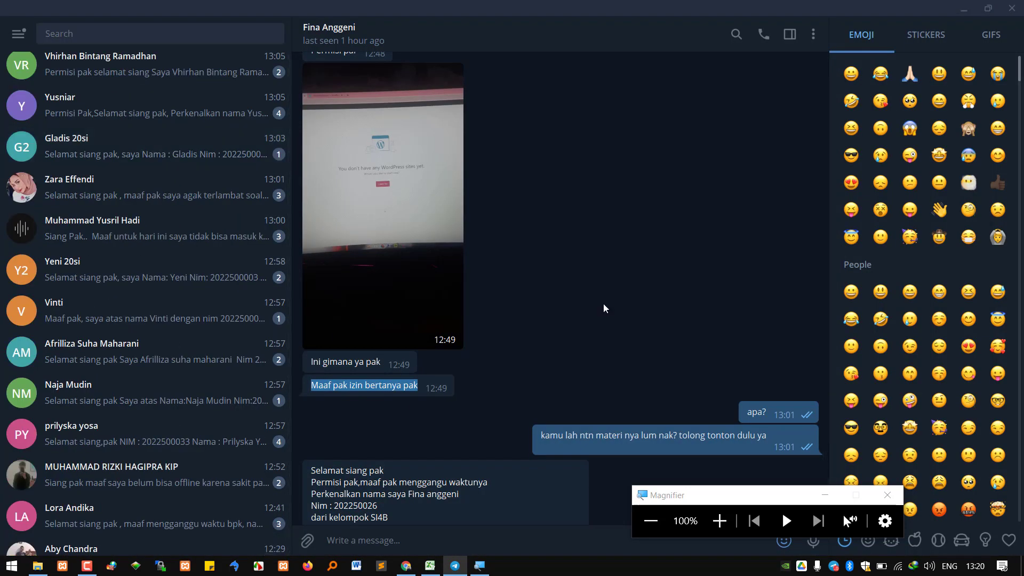
- Paste the campus website screenshot into the reply box and send it
{"action": "left_click", "coordinate": [566, 539]}
{"action": "key", "text": "ctrl+v"}
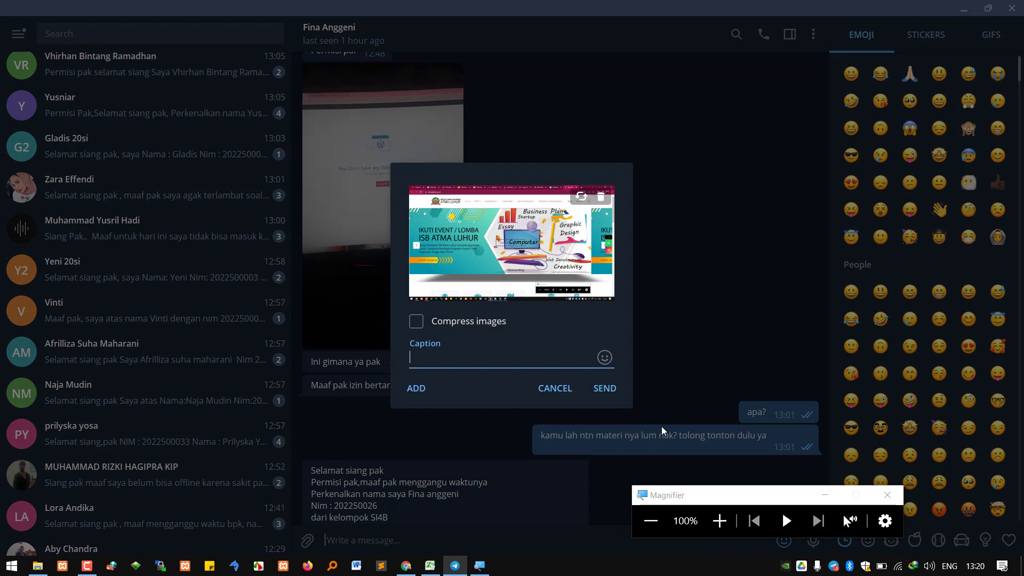
{"action": "key", "text": "Return"}
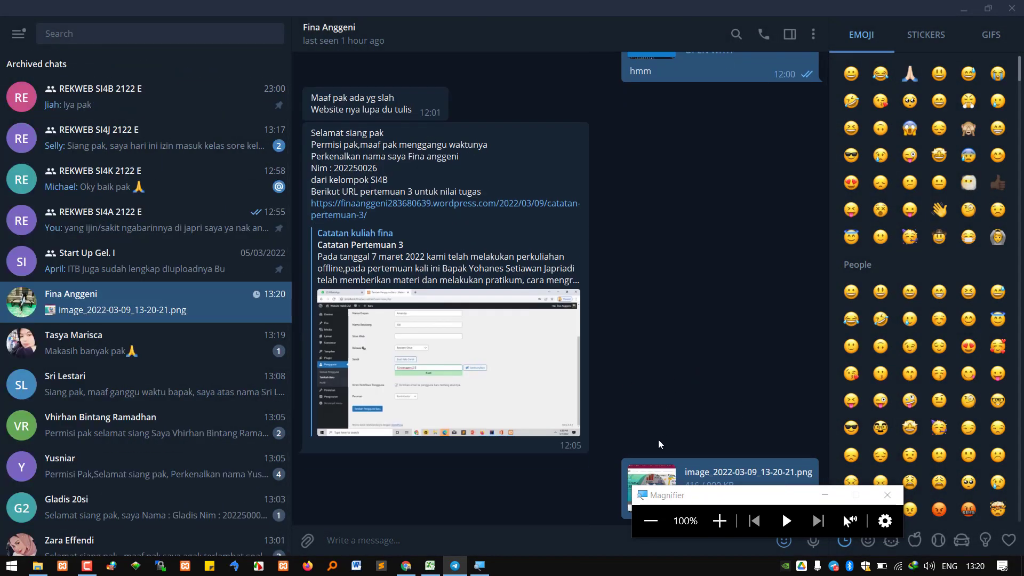
- Move the magnifier aside and view the sent image_2022-03-09_13-20-21.png at full size
{"action": "left_click_drag", "start_coordinate": [714, 500], "coordinate": [762, 567]}
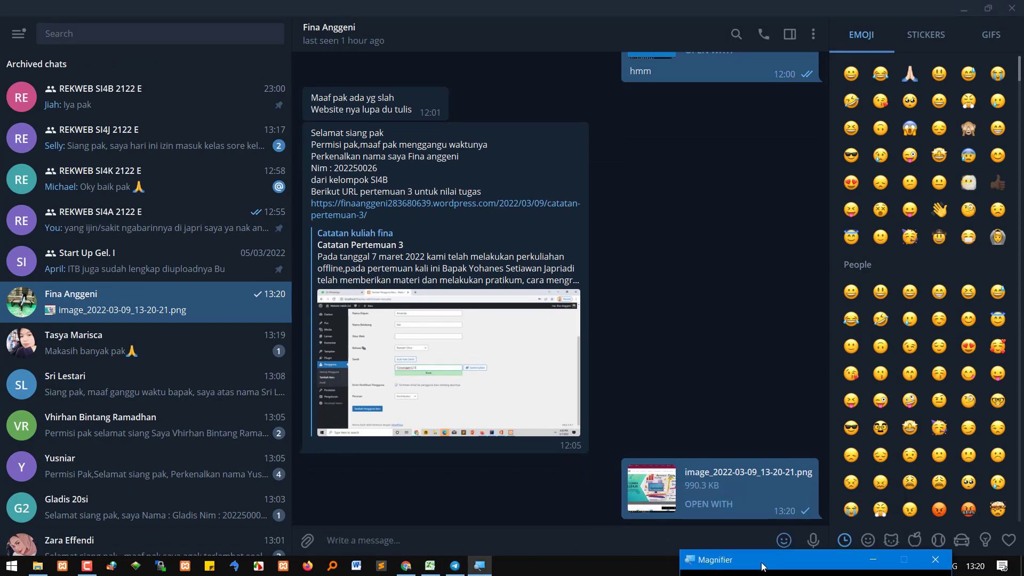
{"action": "left_click", "coordinate": [657, 499]}
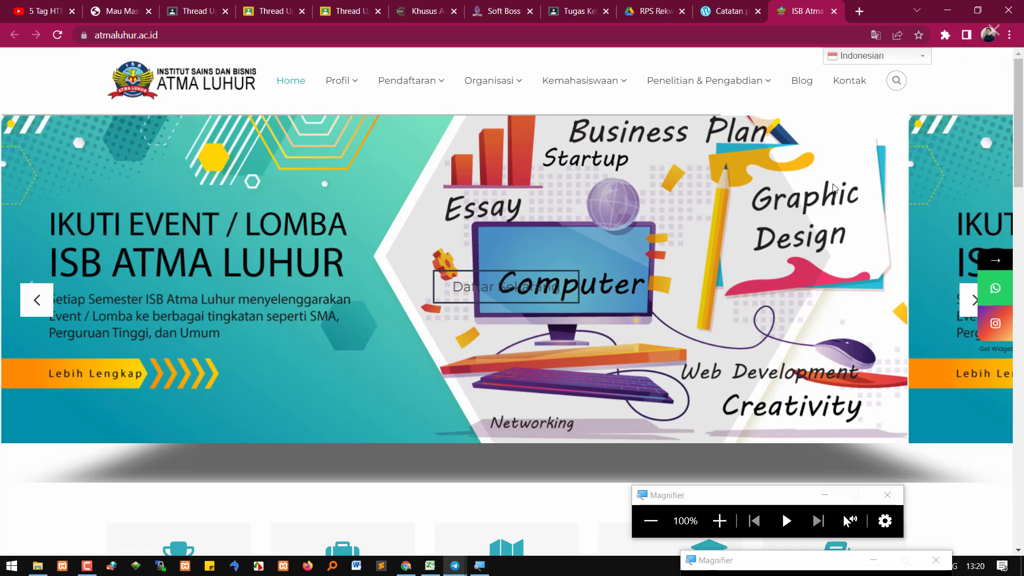
{"action": "key", "text": "alt+Tab"}
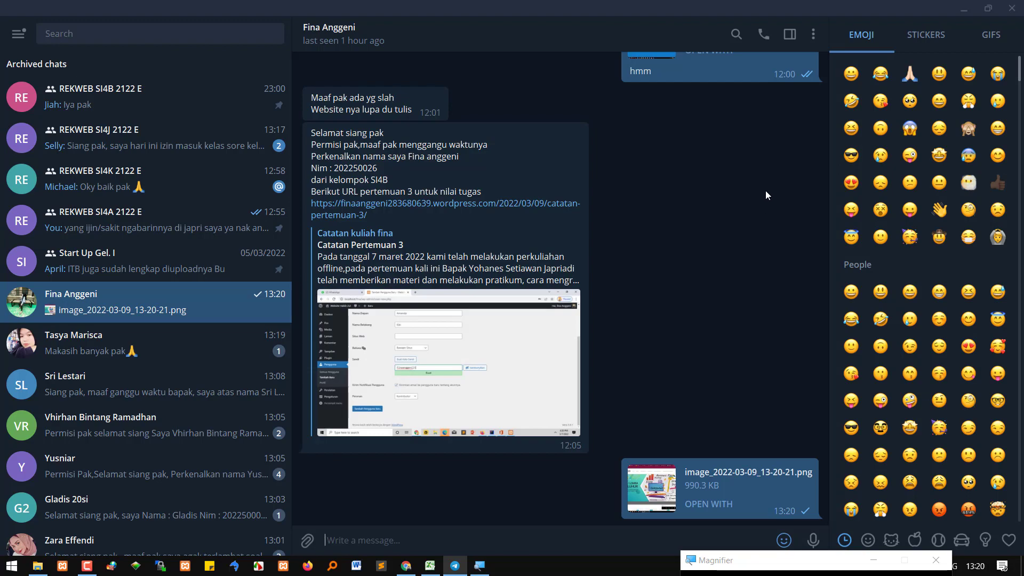
- Scroll up to the February 24 Catatan Pertemuan 1 message and magnify the screen to 200%
{"action": "scroll", "coordinate": [709, 306], "scroll_direction": "up", "scroll_amount": 6}
{"action": "scroll", "coordinate": [731, 299], "scroll_direction": "up", "scroll_amount": 10}
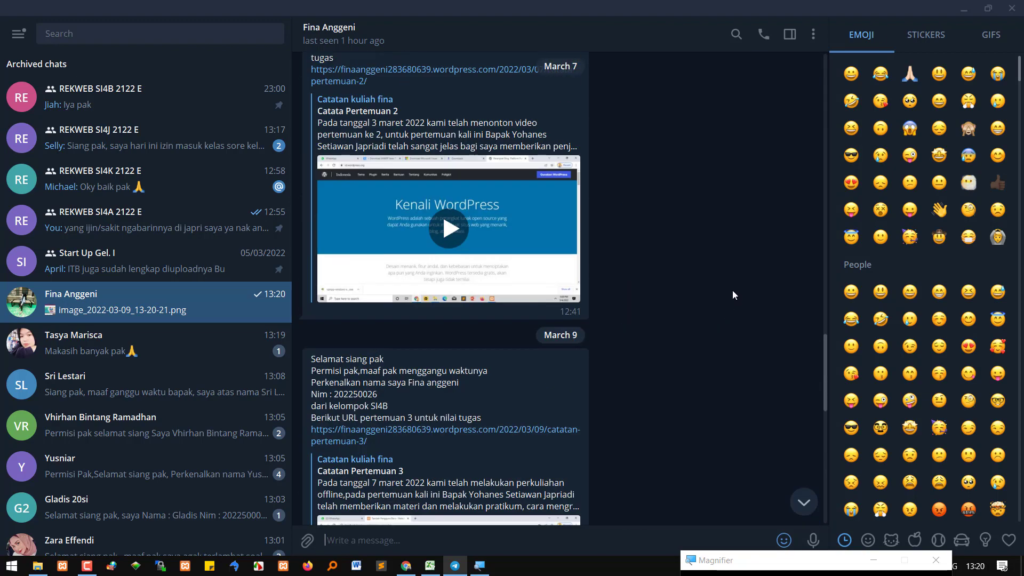
{"action": "scroll", "coordinate": [720, 241], "scroll_direction": "up", "scroll_amount": 10}
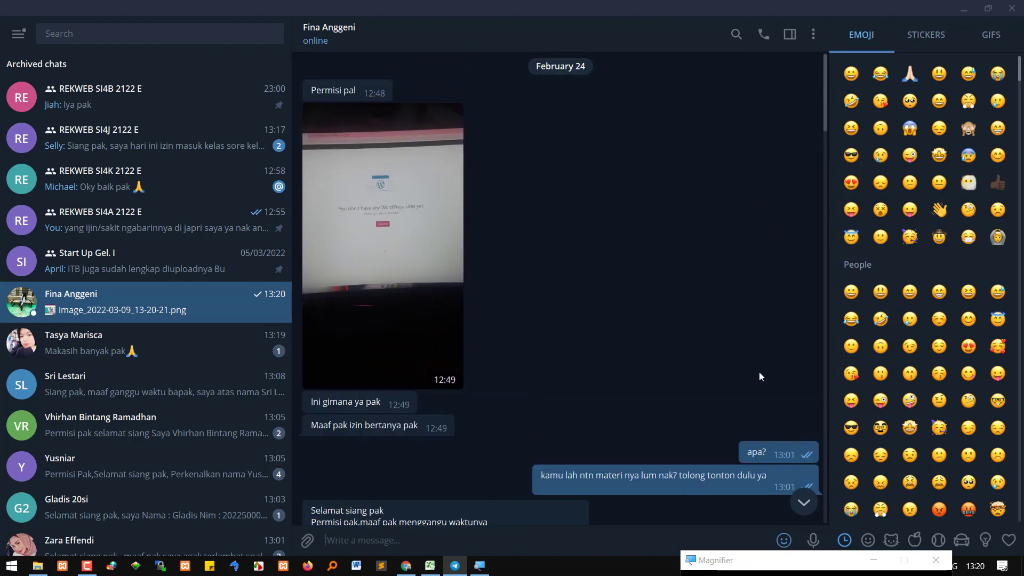
{"action": "left_click_drag", "start_coordinate": [744, 558], "coordinate": [744, 425]}
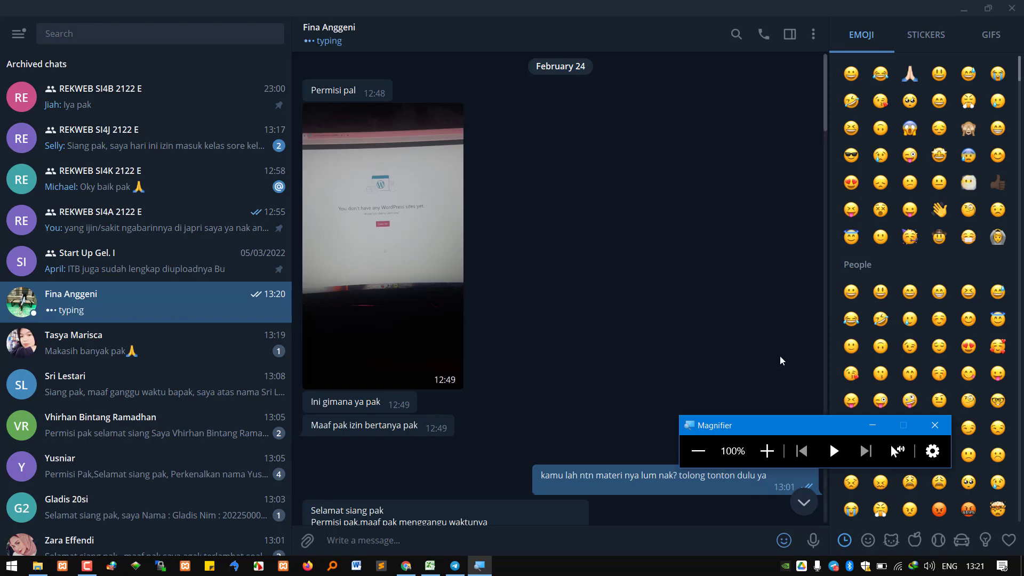
{"action": "left_click", "coordinate": [768, 450]}
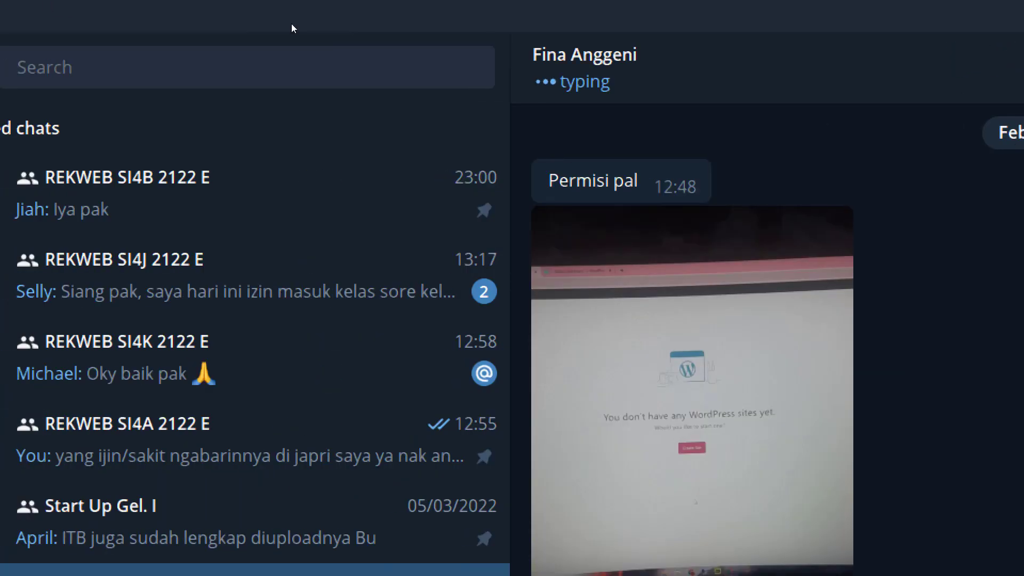
{"action": "scroll", "coordinate": [665, 456], "scroll_direction": "down", "scroll_amount": 3}
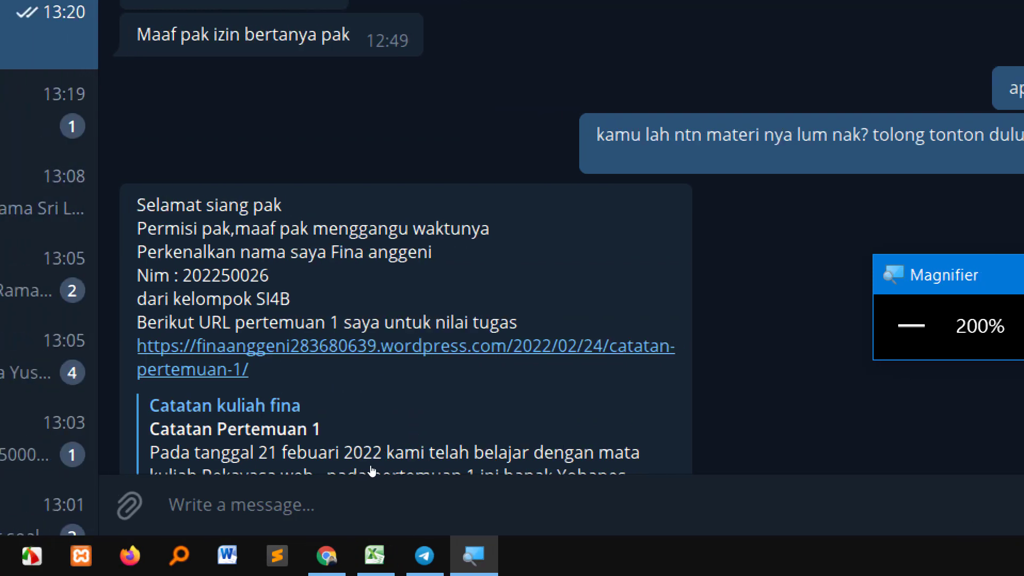
- Copy the meeting-1 post link and load it in the browser's current tab
{"action": "right_click", "coordinate": [373, 468]}
{"action": "left_click", "coordinate": [352, 190]}
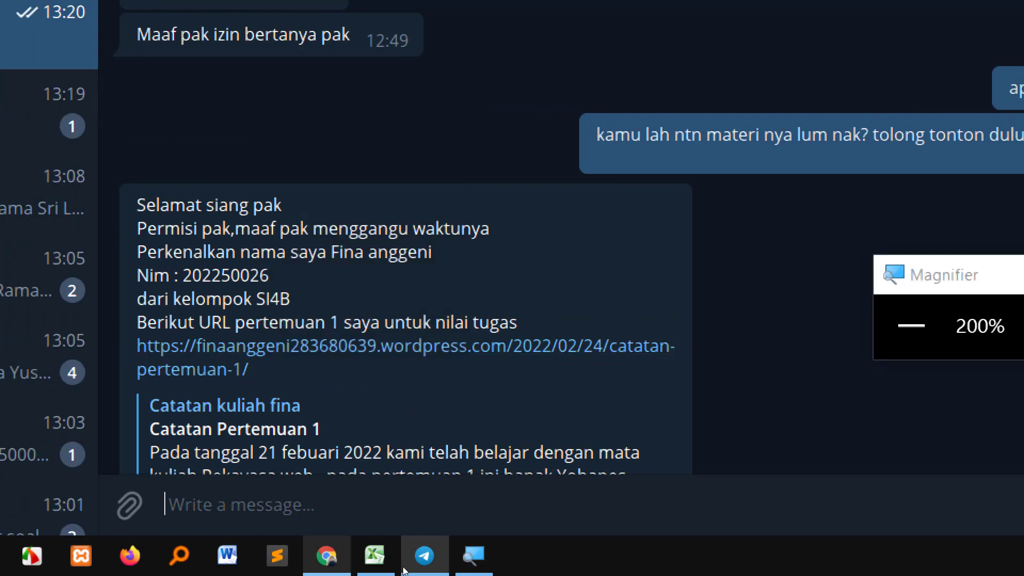
{"action": "left_click", "coordinate": [326, 556]}
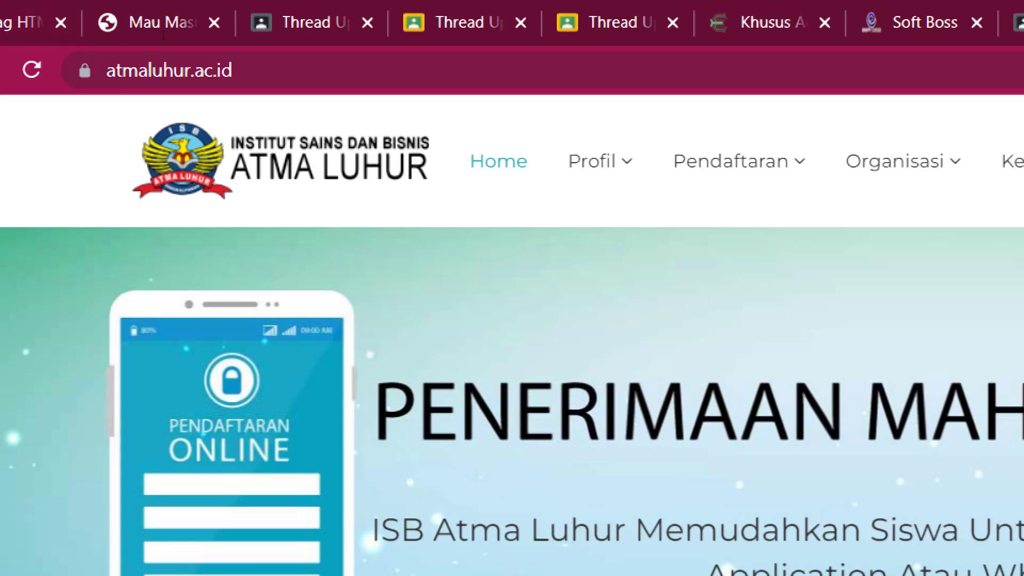
{"action": "left_click", "coordinate": [162, 69]}
{"action": "key", "text": "ctrl+v"}
{"action": "key", "text": "Return"}
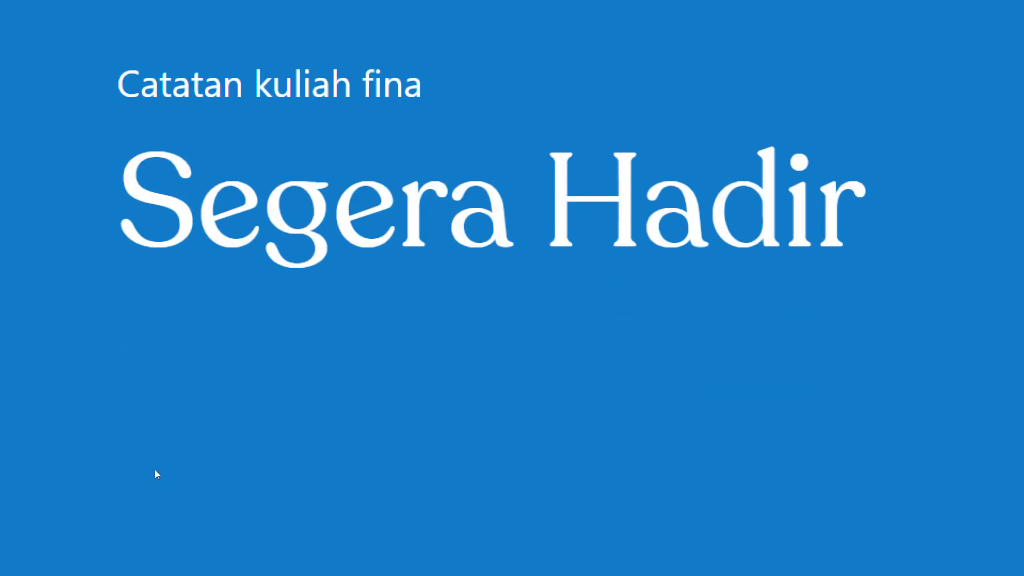
{"action": "left_click", "coordinate": [828, 556]}
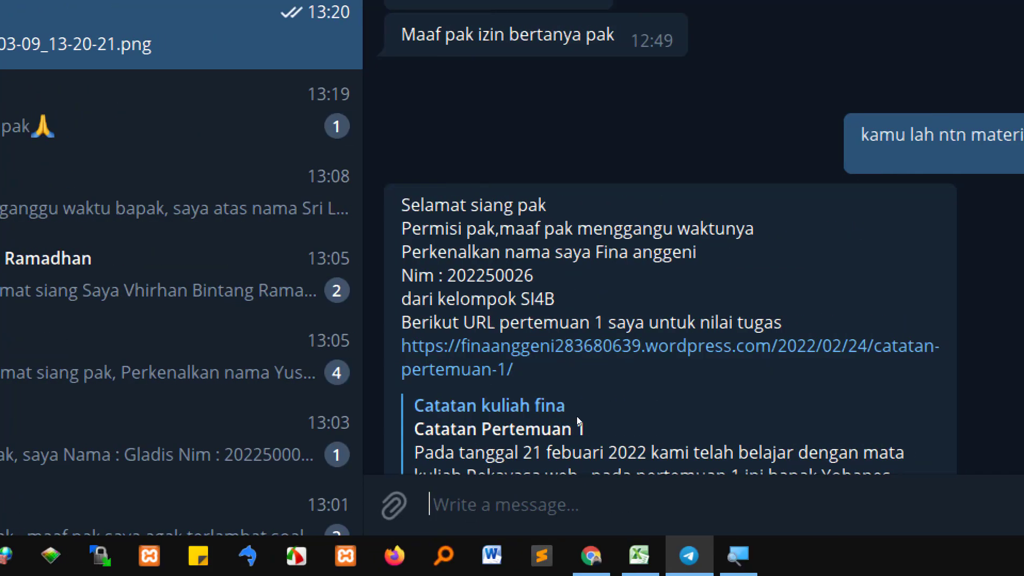
- Copy the March 4 meeting-2 post link and open it in a new browser tab
{"action": "scroll", "coordinate": [577, 421], "scroll_direction": "down", "scroll_amount": 10}
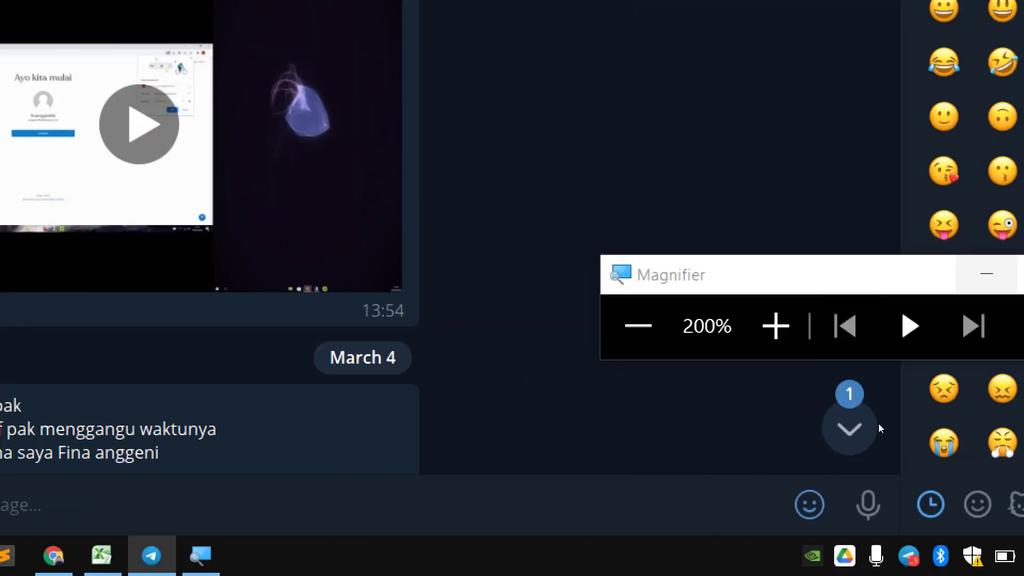
{"action": "scroll", "coordinate": [533, 416], "scroll_direction": "down", "scroll_amount": 5}
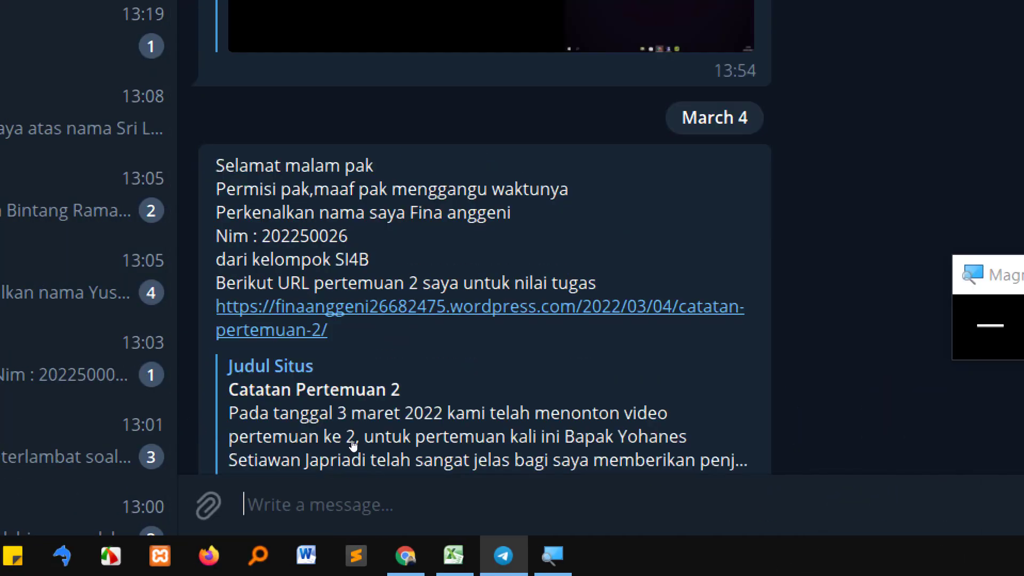
{"action": "right_click", "coordinate": [373, 445]}
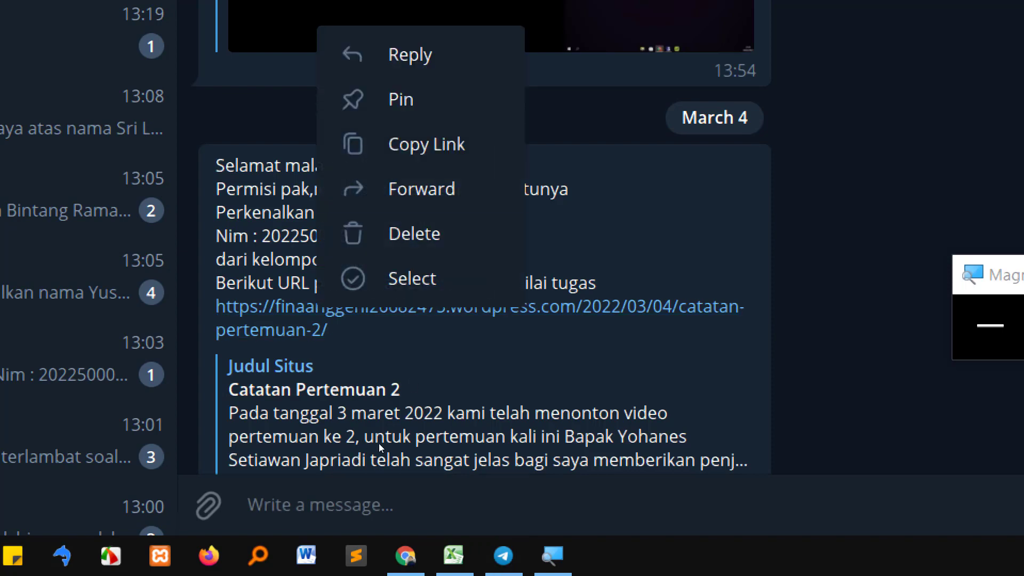
{"action": "left_click", "coordinate": [438, 358]}
{"action": "left_click", "coordinate": [405, 556]}
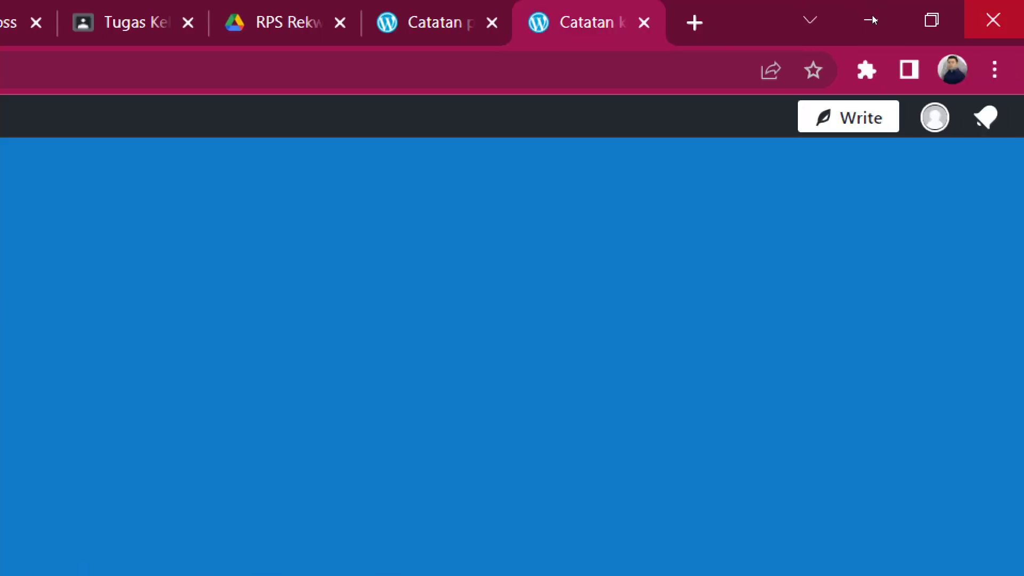
{"action": "left_click", "coordinate": [694, 22]}
{"action": "key", "text": "ctrl+v"}
{"action": "key", "text": "Return"}
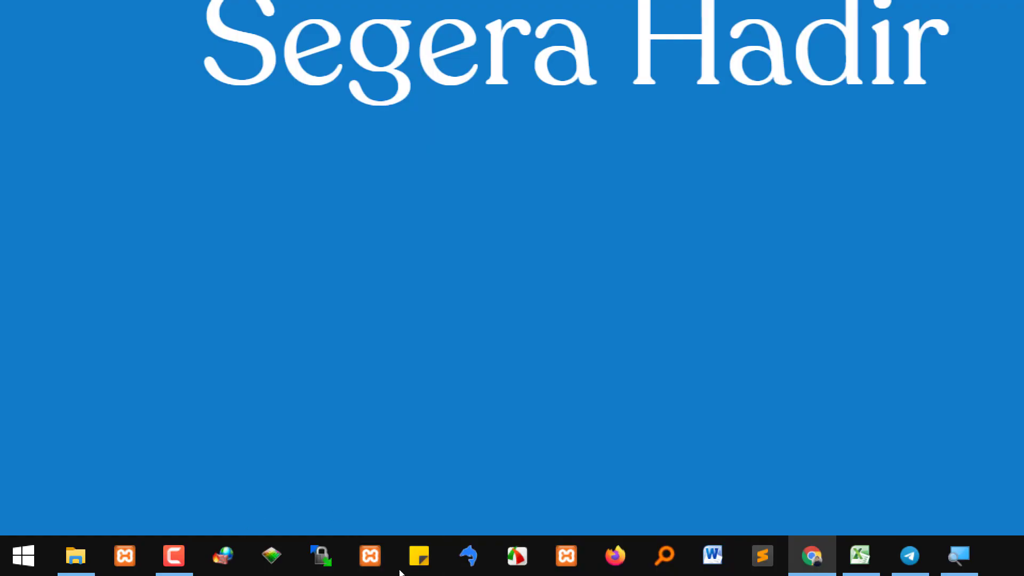
{"action": "mouse_move", "coordinate": [668, 558]}
{"action": "left_click", "coordinate": [588, 435]}
{"action": "scroll", "coordinate": [588, 435], "scroll_direction": "down", "scroll_amount": 5}
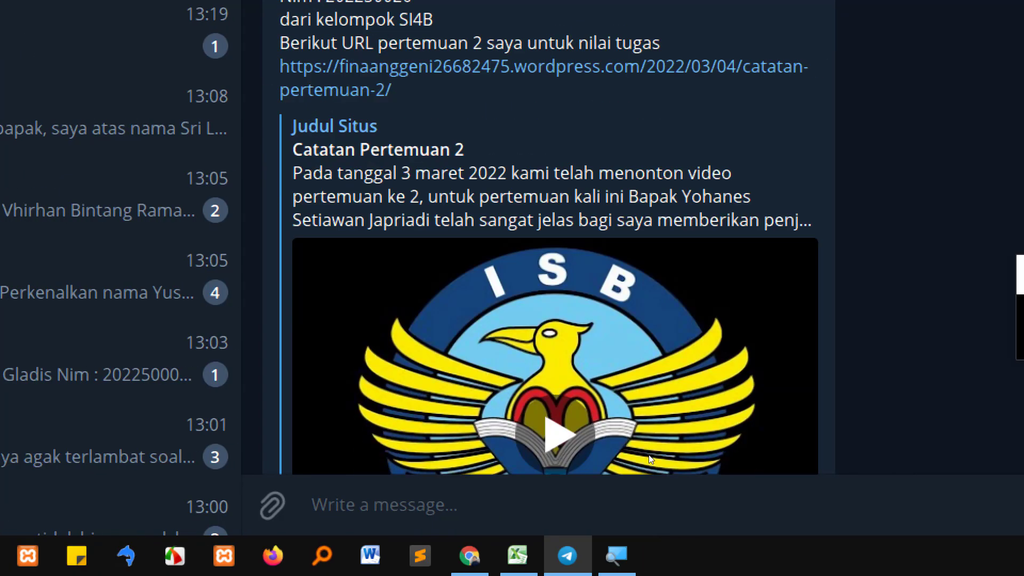
{"action": "scroll", "coordinate": [640, 459], "scroll_direction": "down", "scroll_amount": 4}
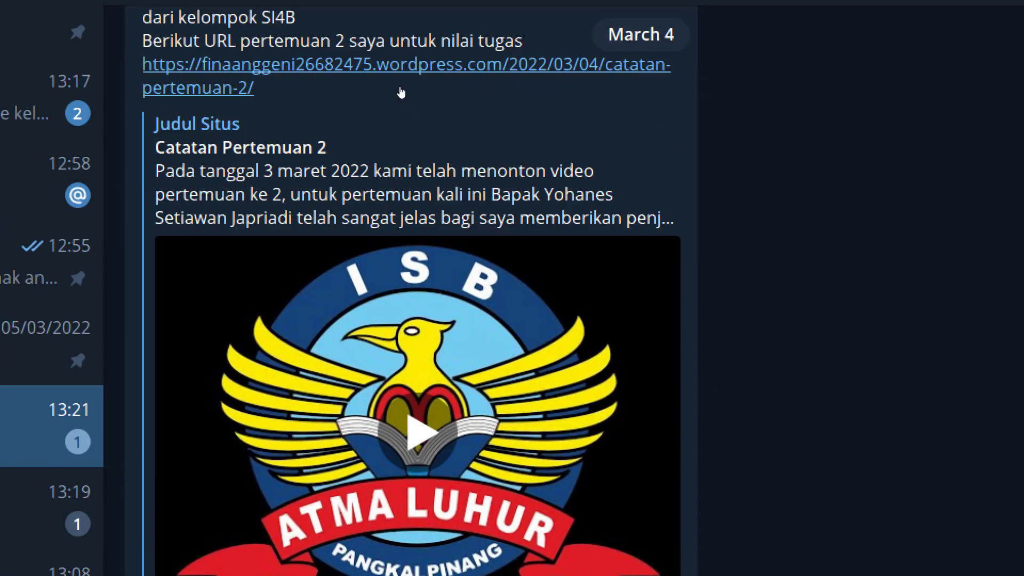
- Open the pertemuan-2 link, then compare it with the site name in the pertemuan-1 page's address
{"action": "left_click", "coordinate": [403, 87]}
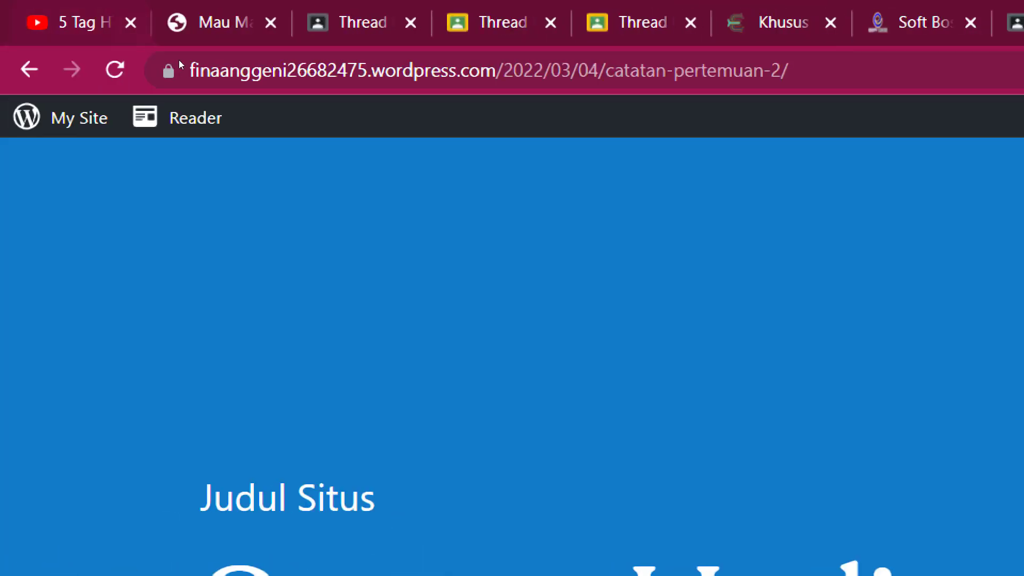
{"action": "left_click", "coordinate": [592, 21]}
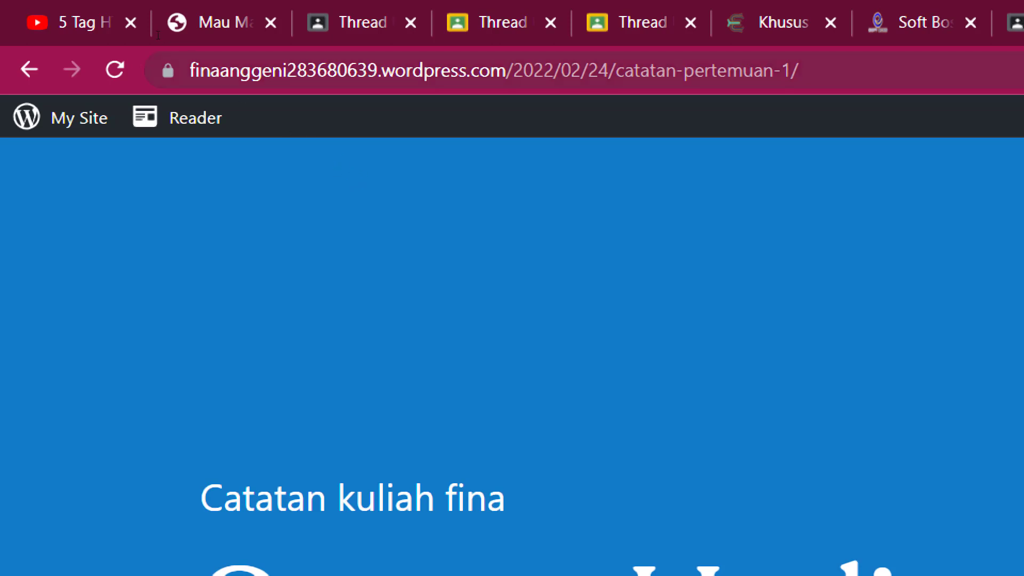
{"action": "key", "text": "ctrl+l"}
{"action": "key", "text": "Home"}
{"action": "key", "text": "ctrl+Right"}
{"action": "key", "text": "ctrl+shift+Right"}
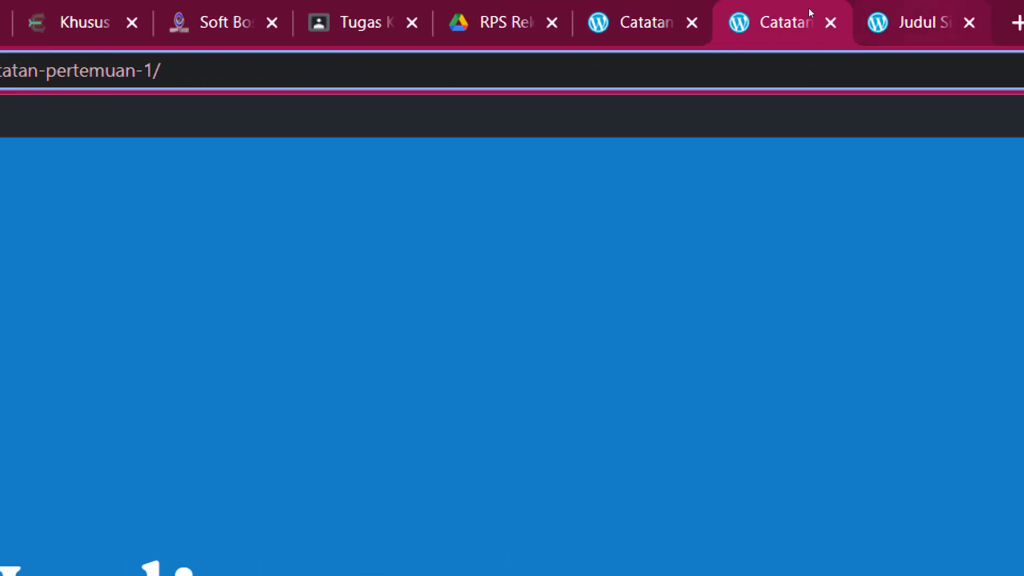
{"action": "left_click", "coordinate": [892, 21]}
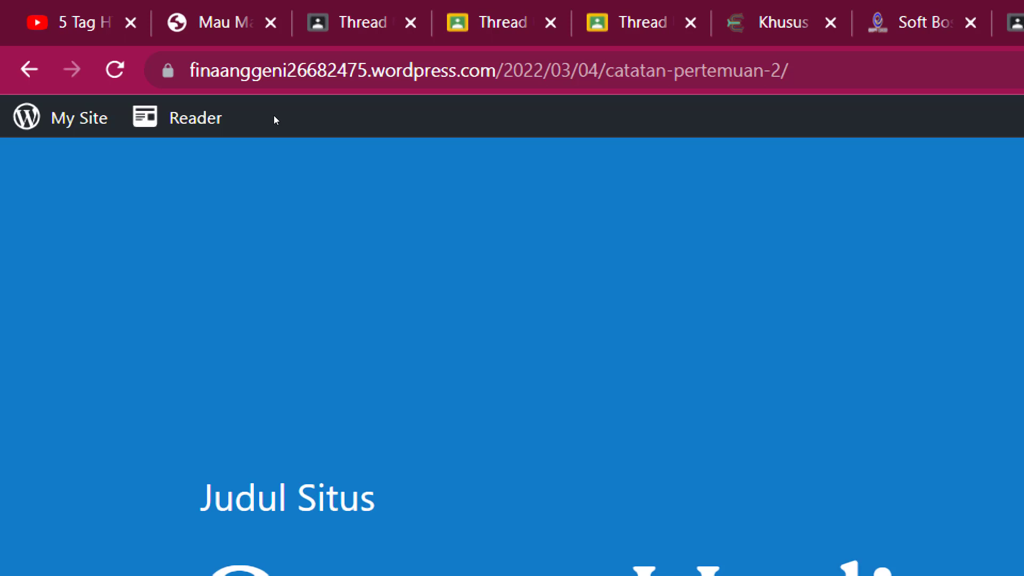
- Publish a new post titled 'pertemuan 3' with body 'isi pertemuan 3' and copy its address
{"action": "left_click", "coordinate": [15, 69]}
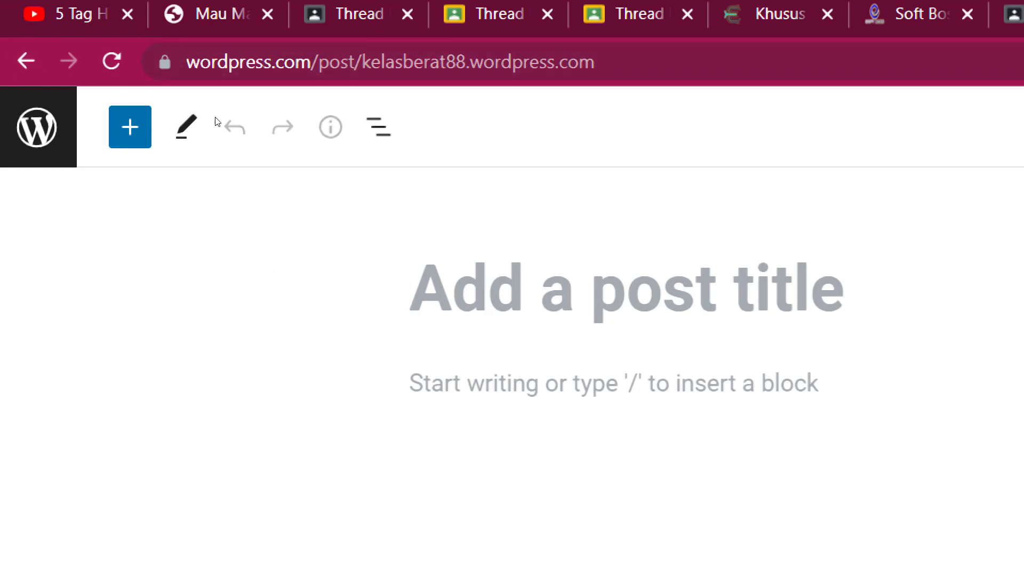
{"action": "type", "text": "pertemuan 3"}
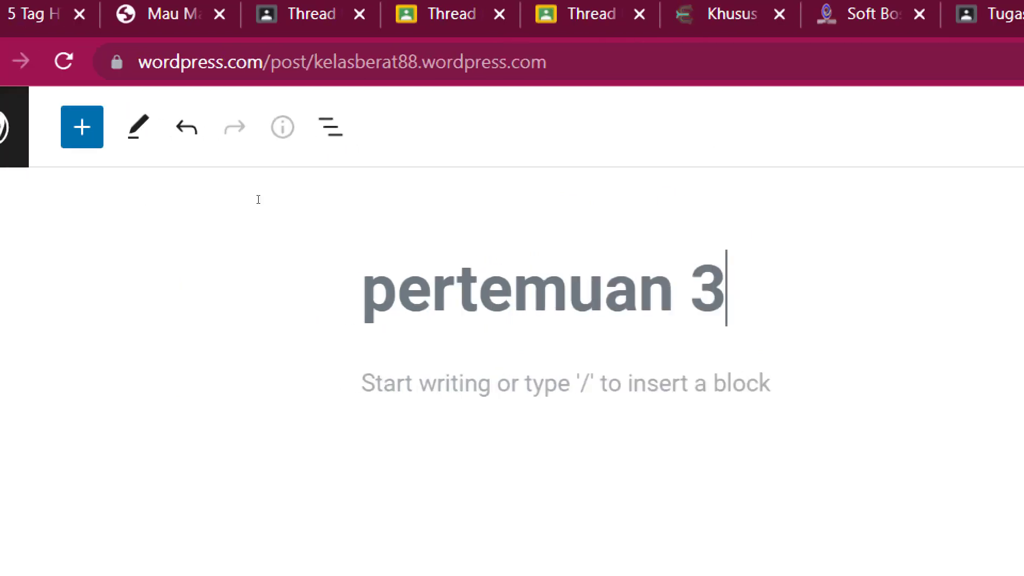
{"action": "key", "text": "Return"}
{"action": "type", "text": "isi pertemuan 3"}
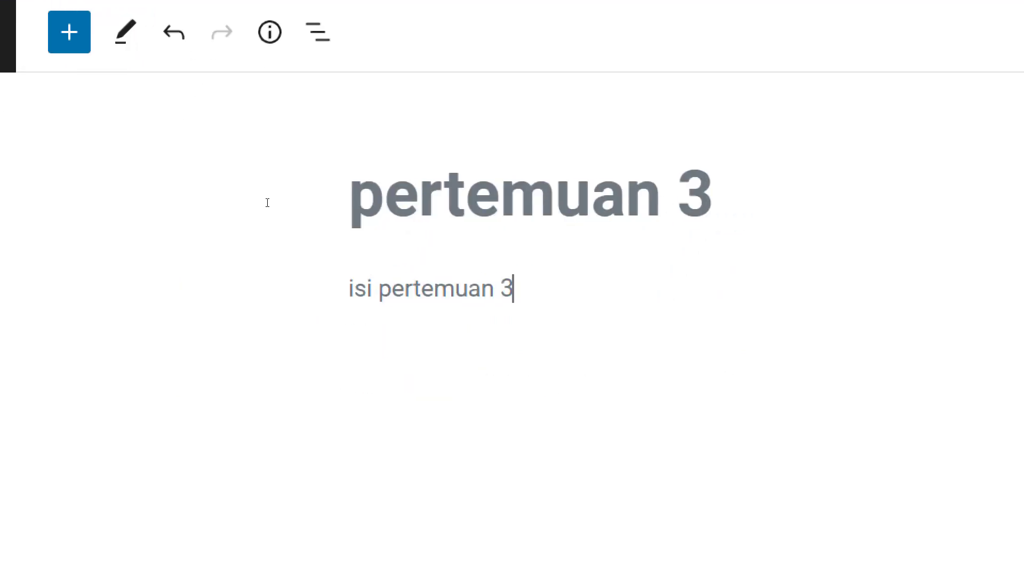
{"action": "left_click", "coordinate": [876, 32]}
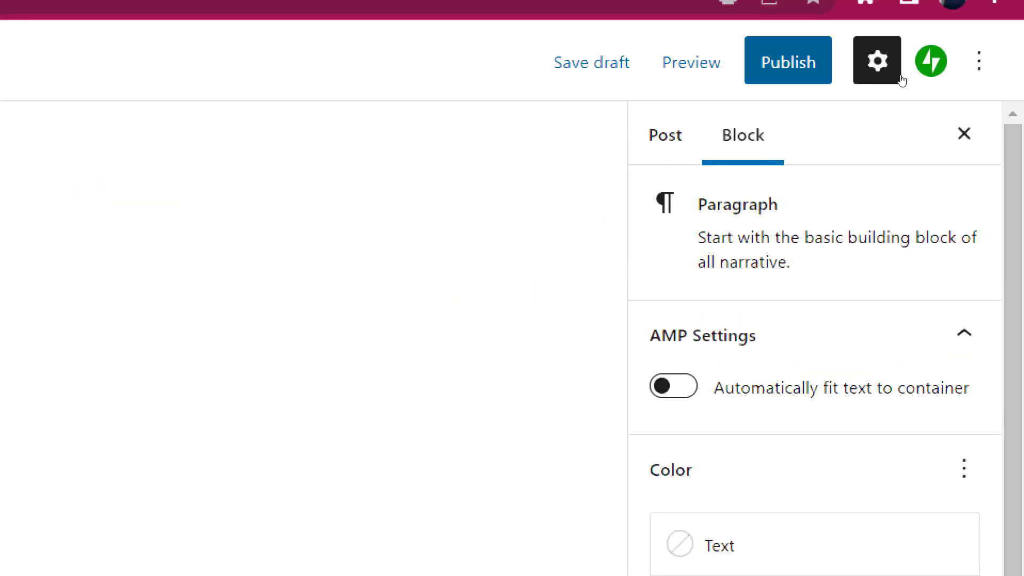
{"action": "key", "text": "shift+Tab"}
{"action": "key", "text": "Return"}
{"action": "key", "text": "Return"}
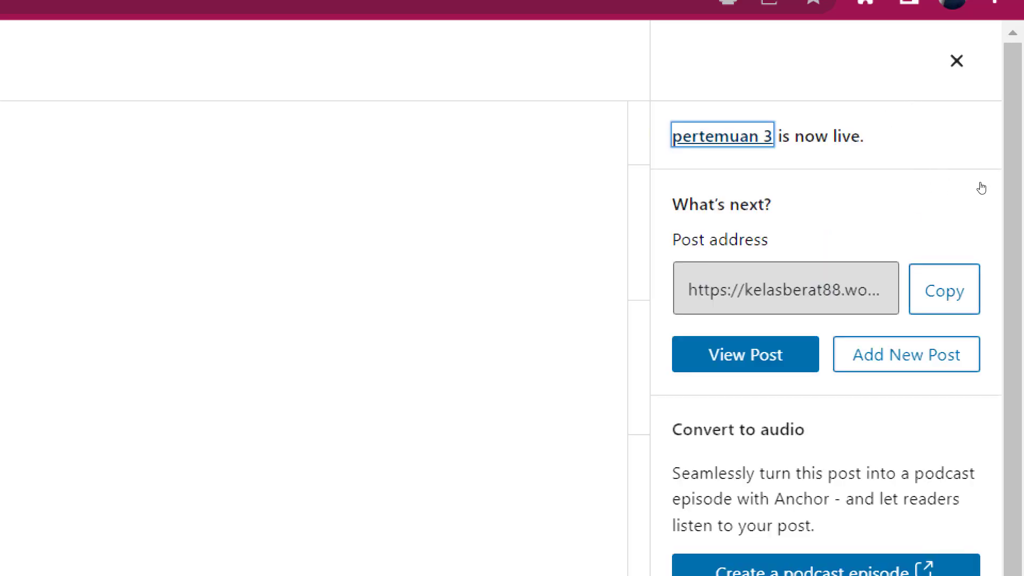
{"action": "key", "text": "Tab"}
{"action": "key", "text": "Tab"}
{"action": "key", "text": "Return"}
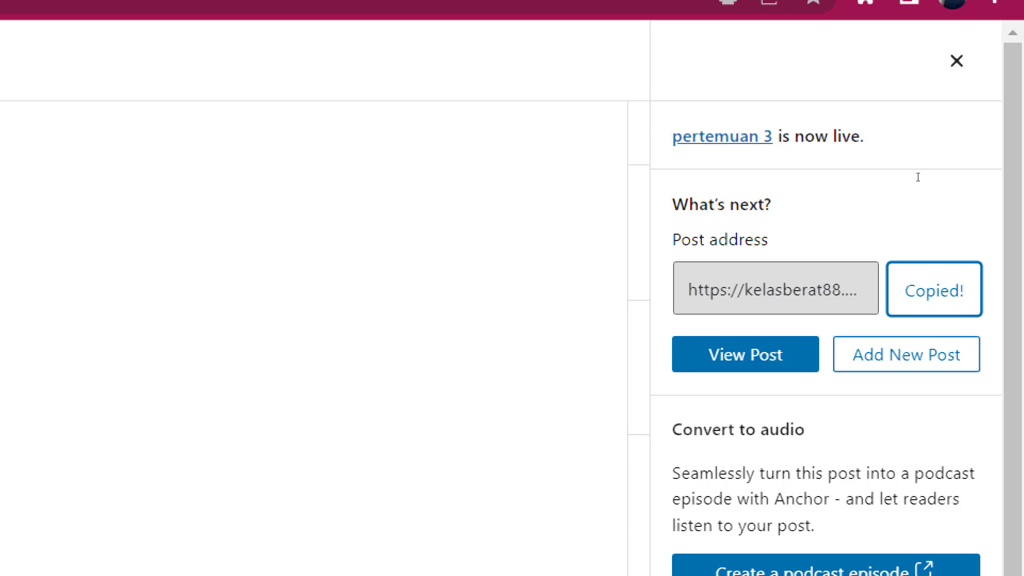
- Load the copied pertemuan 3 post address in a new browser tab
{"action": "key", "text": "ctrl+t"}
{"action": "key", "text": "ctrl+v"}
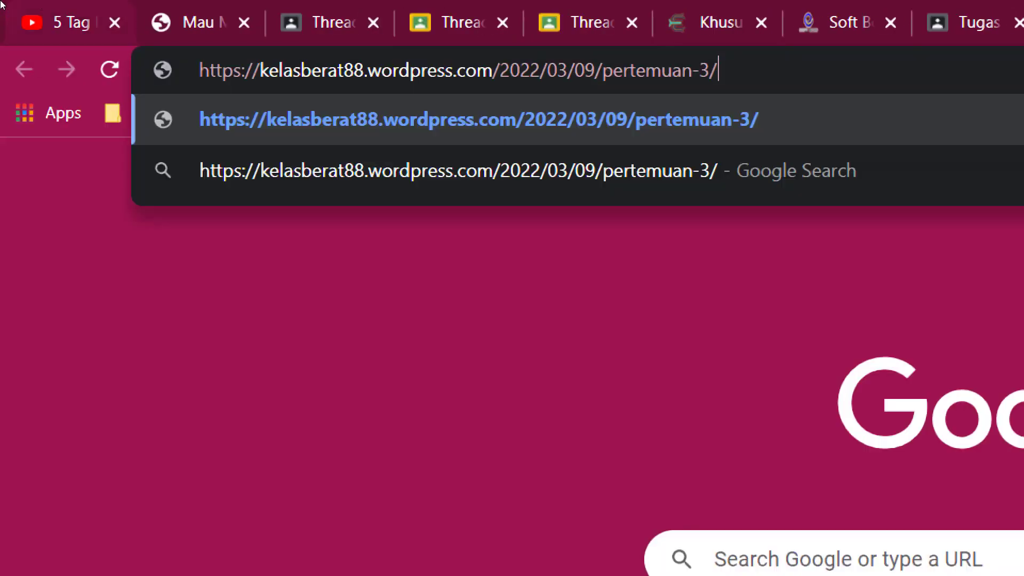
{"action": "key", "text": "Return"}
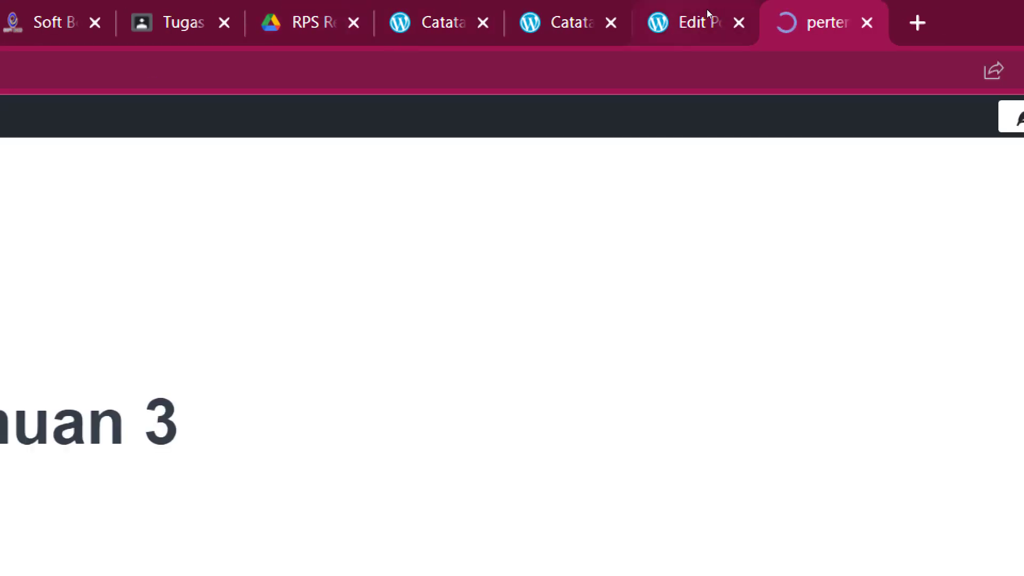
- Open Catatan Pertemuan 2 from the recent posts and save it
{"action": "left_click", "coordinate": [708, 12]}
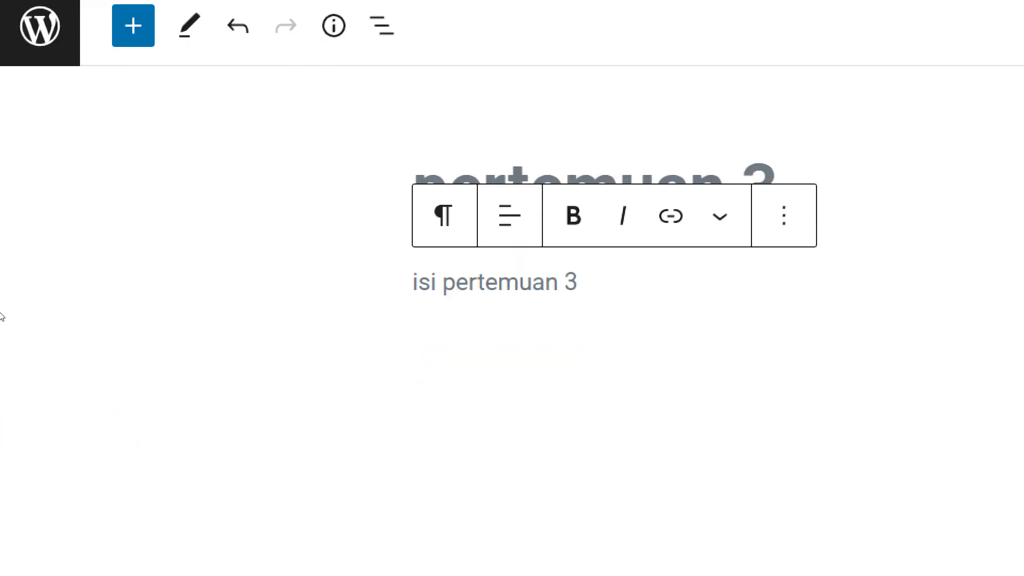
{"action": "left_click", "coordinate": [40, 26]}
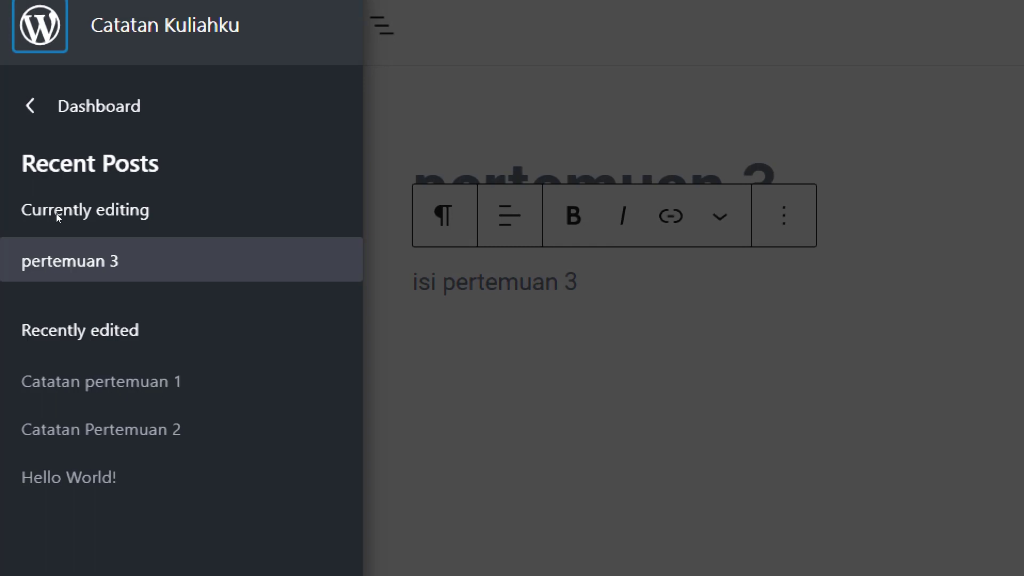
{"action": "key", "text": "Tab"}
{"action": "key", "text": "Tab"}
{"action": "key", "text": "Tab"}
{"action": "key", "text": "Tab"}
{"action": "key", "text": "Return"}
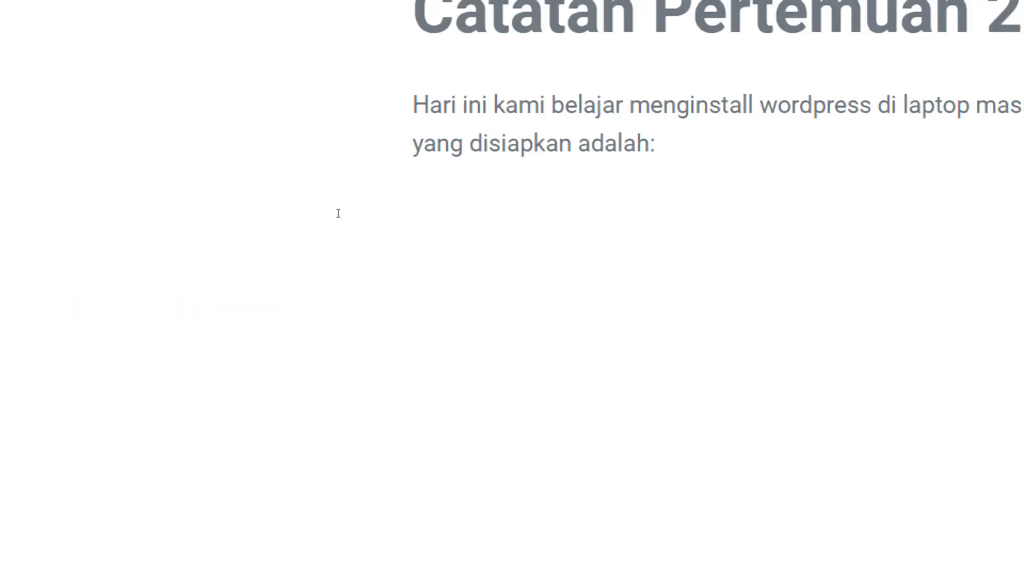
{"action": "key", "text": "ctrl+s"}
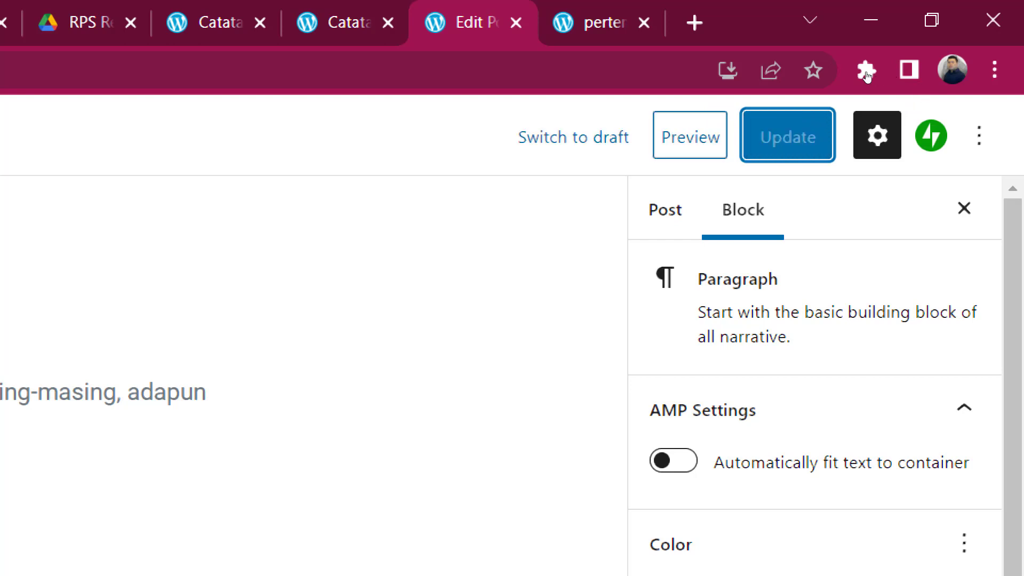
- Preview the Catatan Pertemuan 2 post in a new tab
{"action": "key", "text": "shift+Tab"}
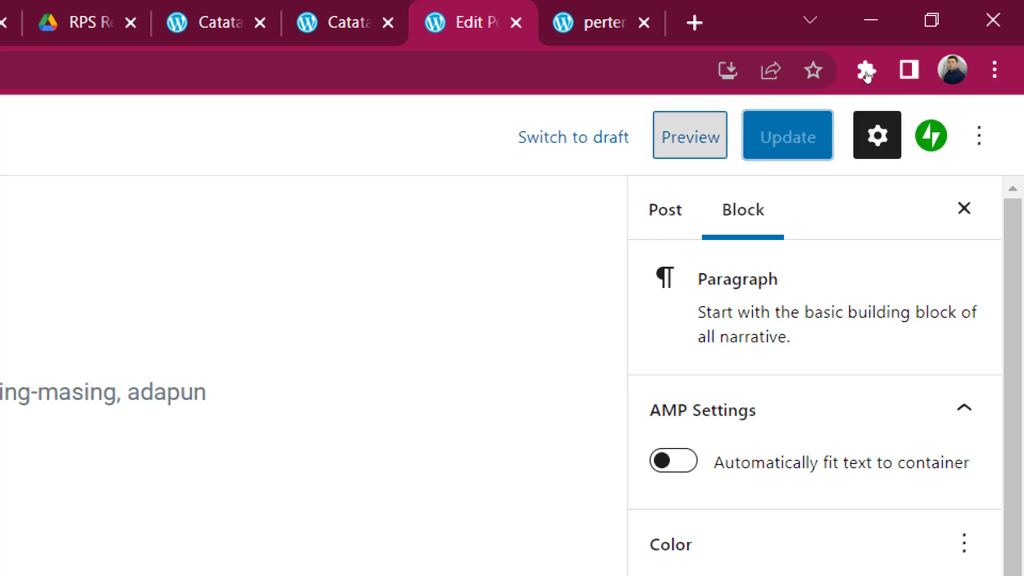
{"action": "key", "text": "Return"}
{"action": "key", "text": "Down"}
{"action": "key", "text": "Down"}
{"action": "key", "text": "Down"}
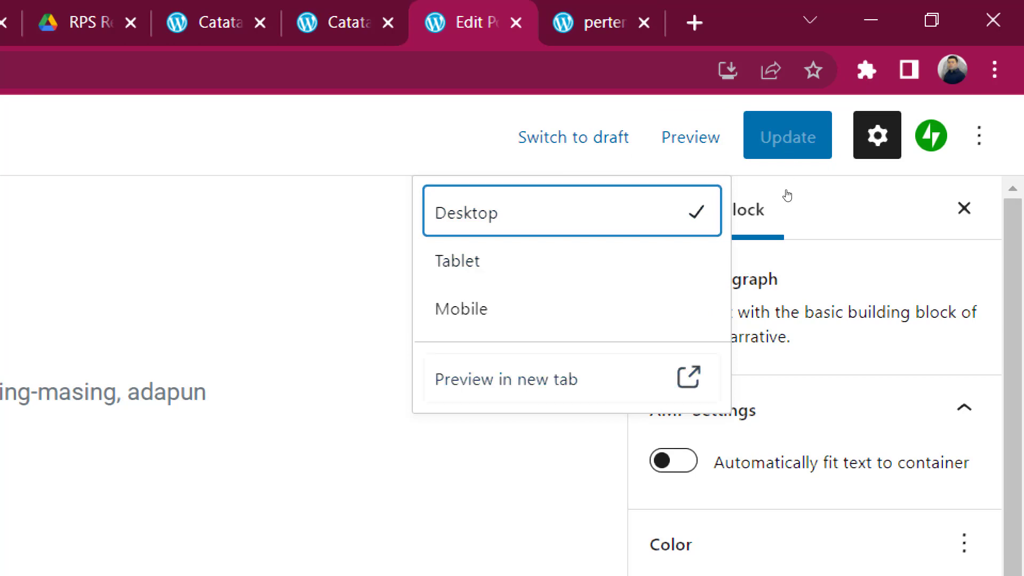
{"action": "key", "text": "Return"}
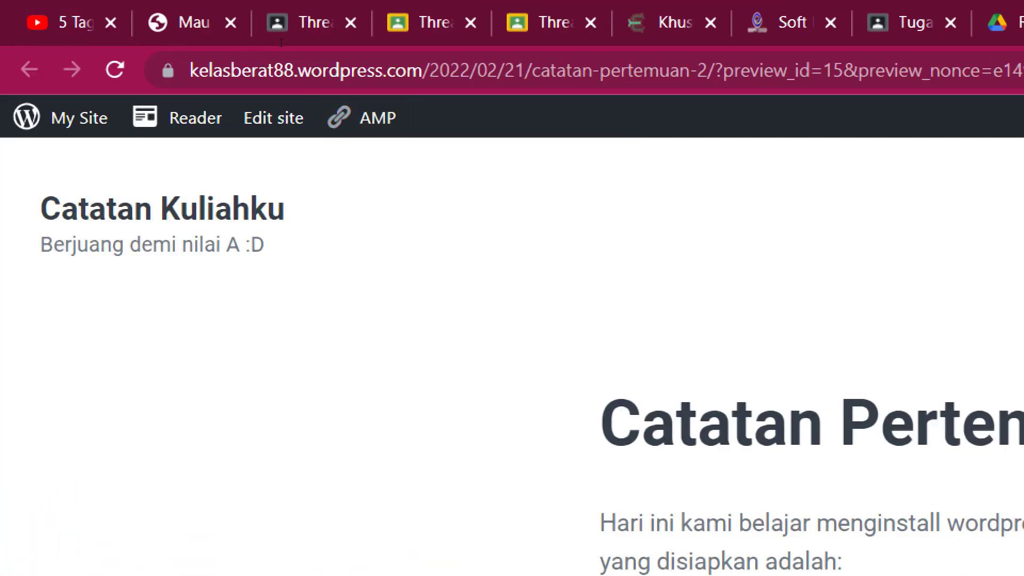
- Strip the preview parameters from the Catatan Pertemuan 2 address and inspect its site name and slug
{"action": "left_click_drag", "start_coordinate": [694, 69], "coordinate": [966, 5]}
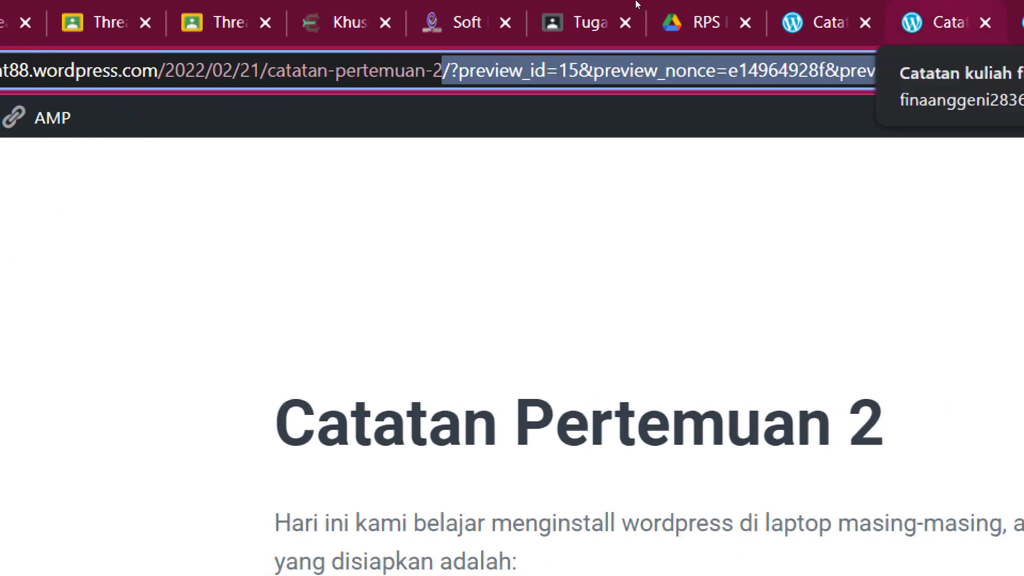
{"action": "key", "text": "BackSpace"}
{"action": "key", "text": "ctrl+a"}
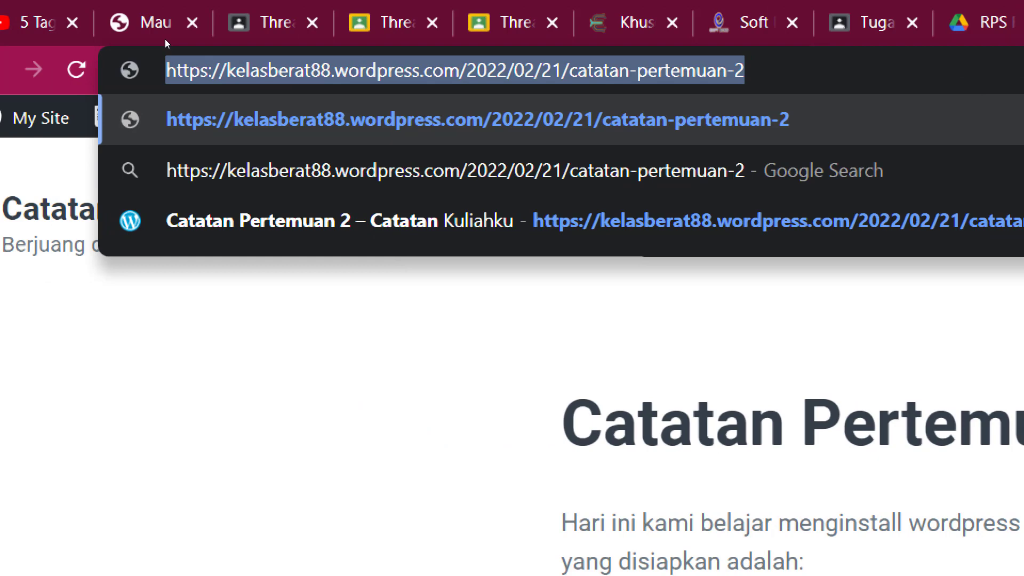
{"action": "key", "text": "Left"}
{"action": "key", "text": "ctrl+Right"}
{"action": "key", "text": "ctrl+shift+Right"}
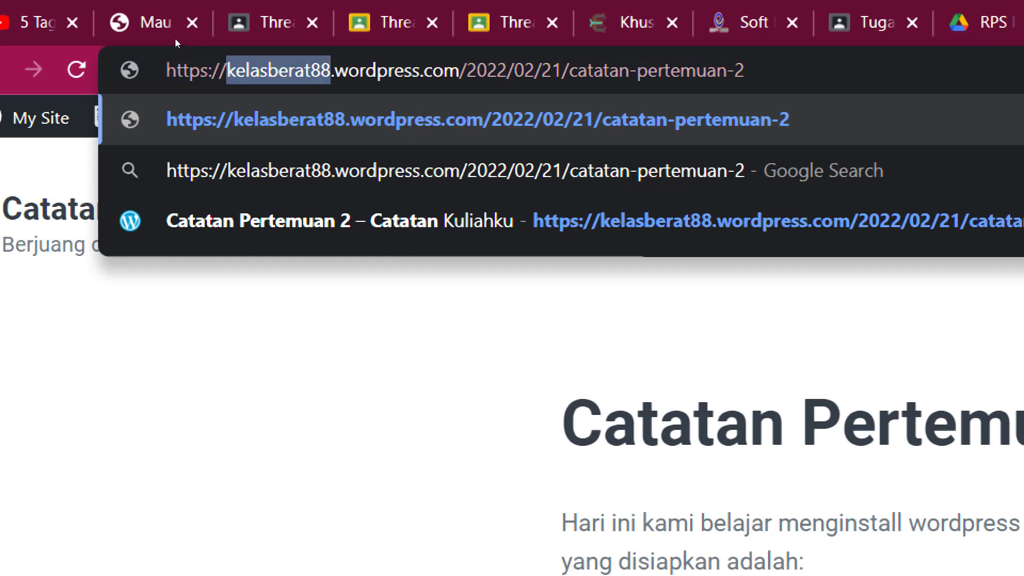
{"action": "key", "text": "Right"}
{"action": "key", "text": "ctrl+Right"}
{"action": "key", "text": "ctrl+Right"}
{"action": "key", "text": "ctrl+Right"}
{"action": "key", "text": "Right"}
{"action": "key", "text": "shift+Right"}
{"action": "key", "text": "shift+Right"}
{"action": "key", "text": "shift+Right"}
{"action": "key", "text": "shift+Right"}
{"action": "key", "text": "shift+Right"}
{"action": "key", "text": "shift+Right"}
{"action": "key", "text": "shift+Right"}
{"action": "key", "text": "shift+Right"}
{"action": "key", "text": "shift+Right"}
{"action": "key", "text": "shift+Right"}
{"action": "key", "text": "shift+Right"}
{"action": "key", "text": "shift+Right"}
{"action": "key", "text": "shift+Right"}
{"action": "key", "text": "shift+Right"}
{"action": "key", "text": "shift+Right"}
{"action": "key", "text": "shift+Right"}
{"action": "key", "text": "shift+Right"}
{"action": "key", "text": "shift+Right"}
{"action": "key", "text": "shift+Right"}
{"action": "key", "text": "shift+Right"}
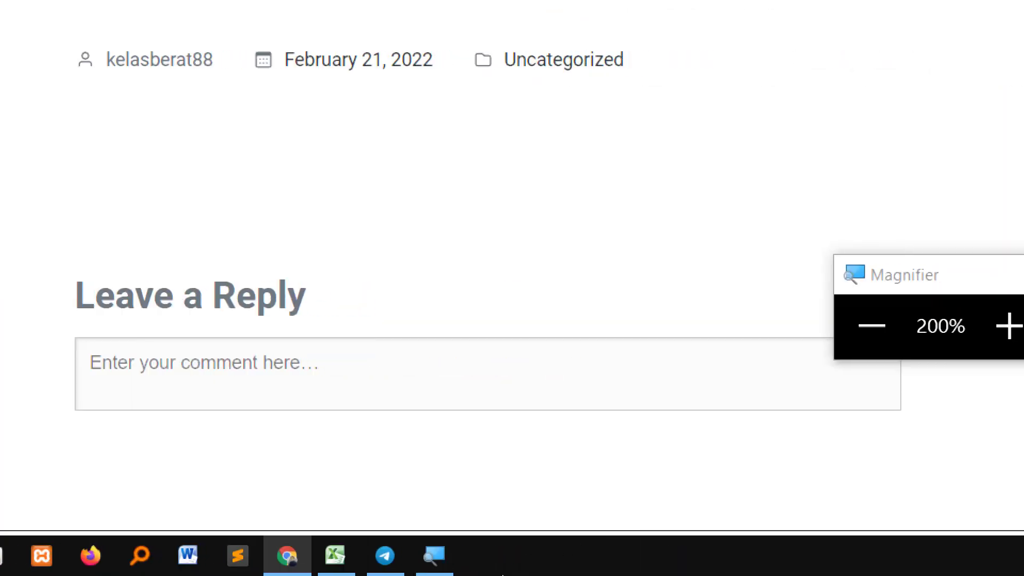
- Check the Telegram chat at 200% zoom, then cycle the browser tabs back to catatan-pertemuan-1
{"action": "key", "text": "super+minus"}
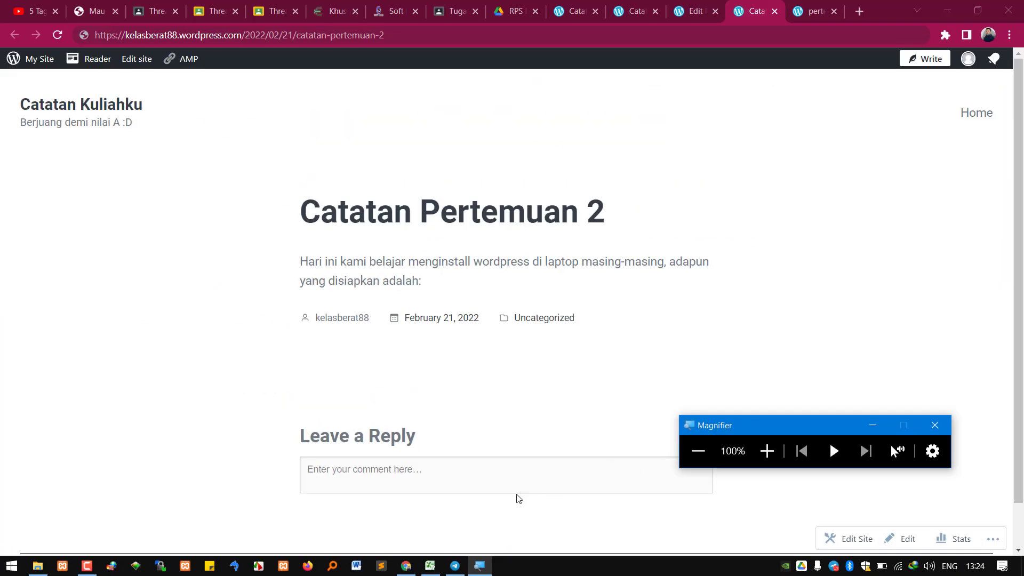
{"action": "left_click", "coordinate": [455, 565]}
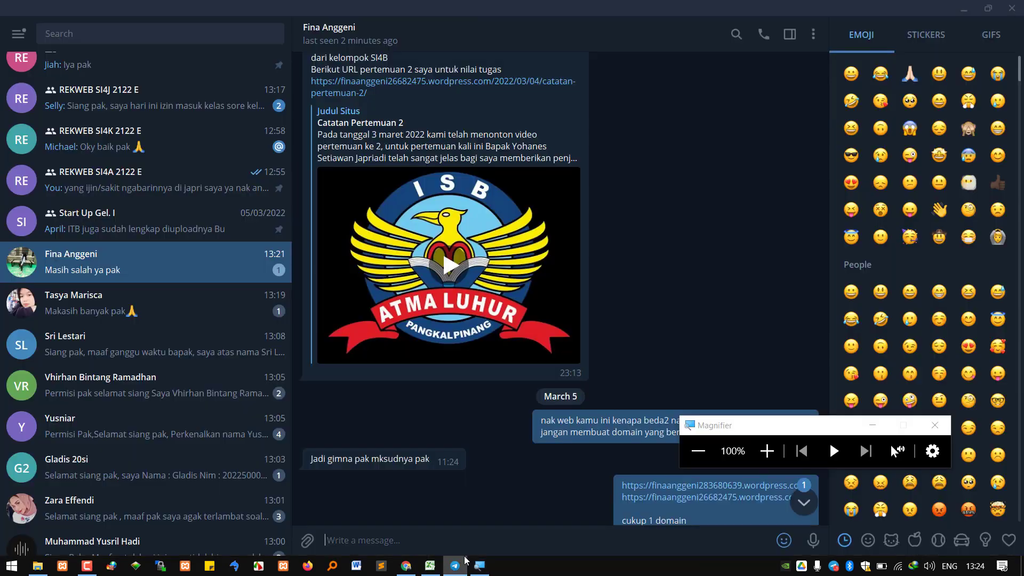
{"action": "left_click", "coordinate": [760, 450]}
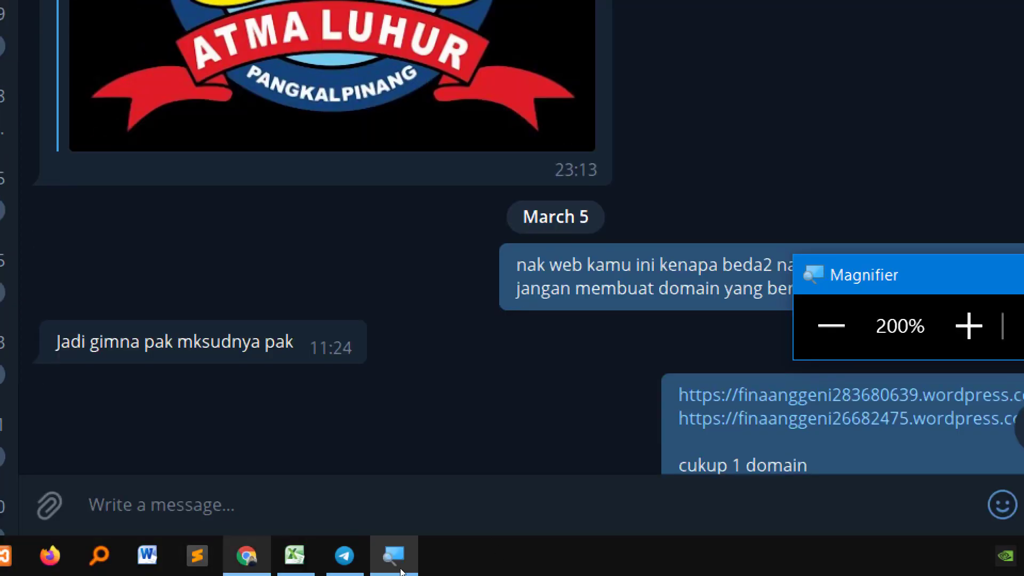
{"action": "left_click", "coordinate": [246, 556]}
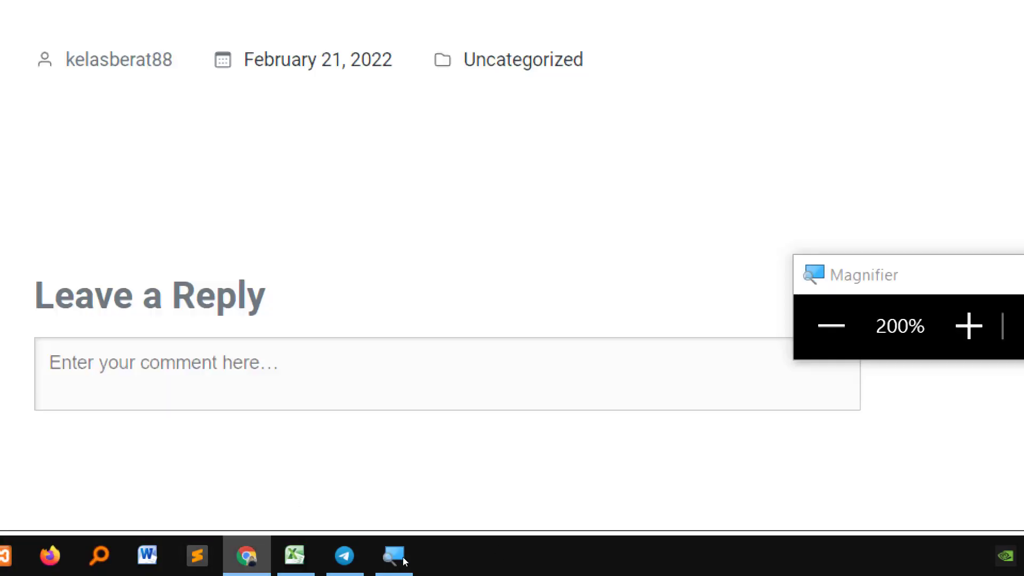
{"action": "left_click", "coordinate": [656, 21]}
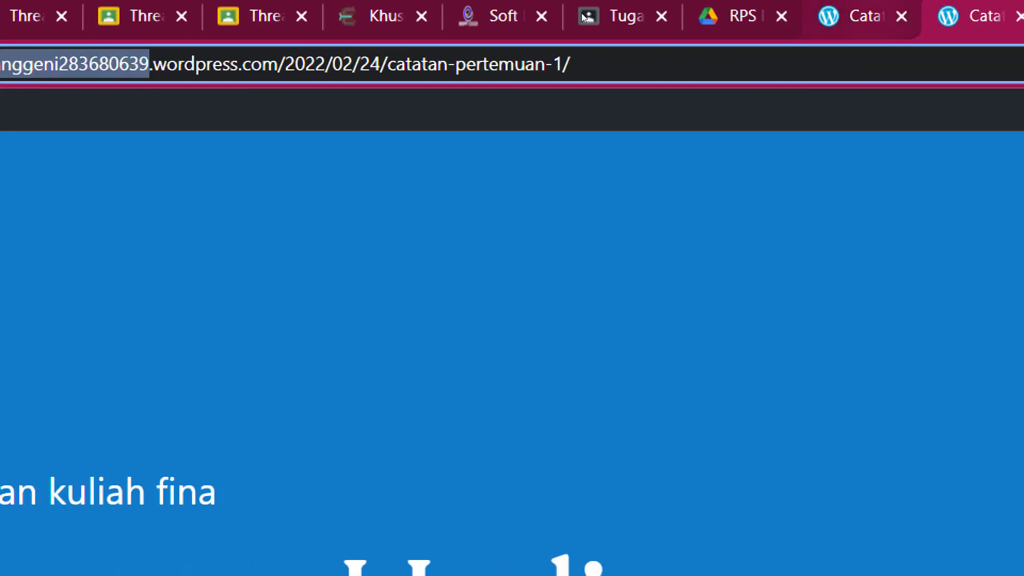
{"action": "left_click", "coordinate": [850, 16]}
{"action": "left_click", "coordinate": [696, 9]}
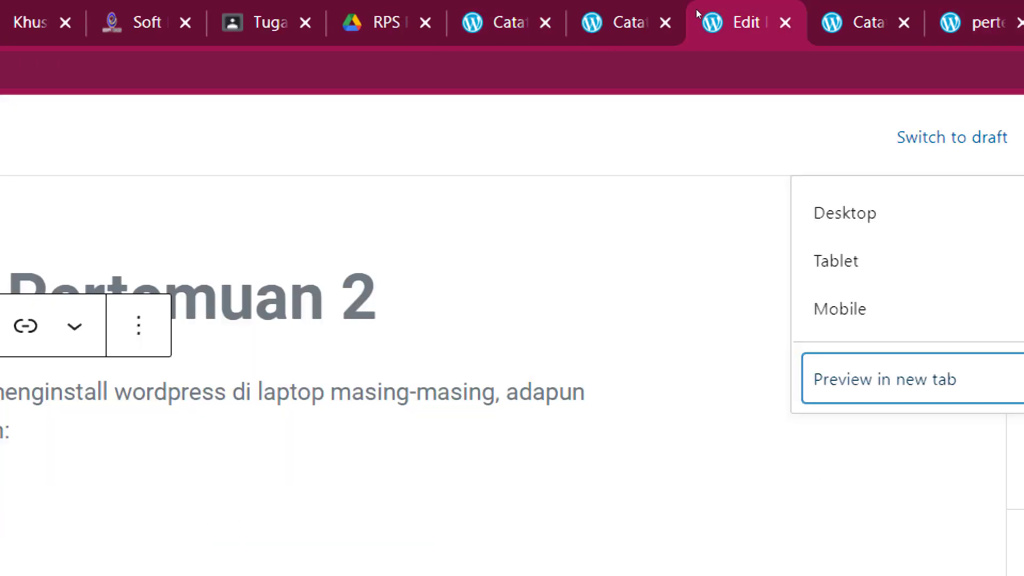
{"action": "left_click", "coordinate": [632, 12]}
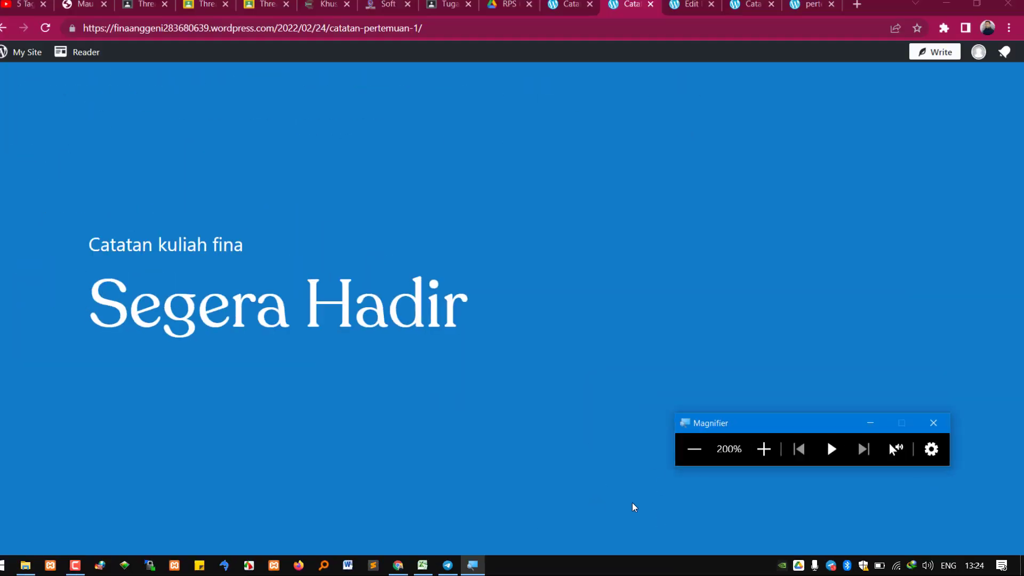
- Read down the student's chat, highlighting phrases such as 'yang berbeda2' and 'ini mau'
{"action": "left_click", "coordinate": [447, 566]}
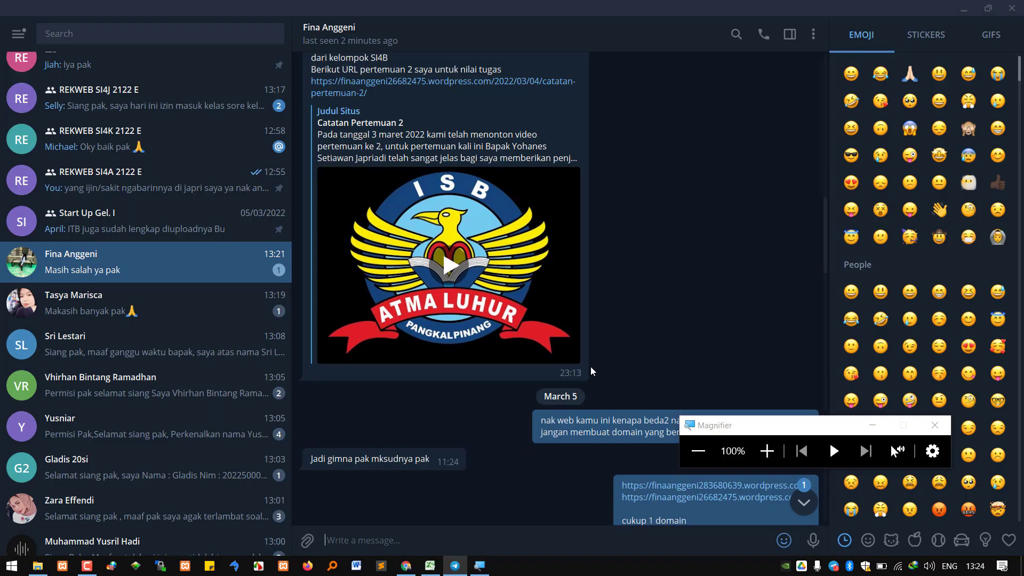
{"action": "scroll", "coordinate": [643, 226], "scroll_direction": "down", "scroll_amount": 3}
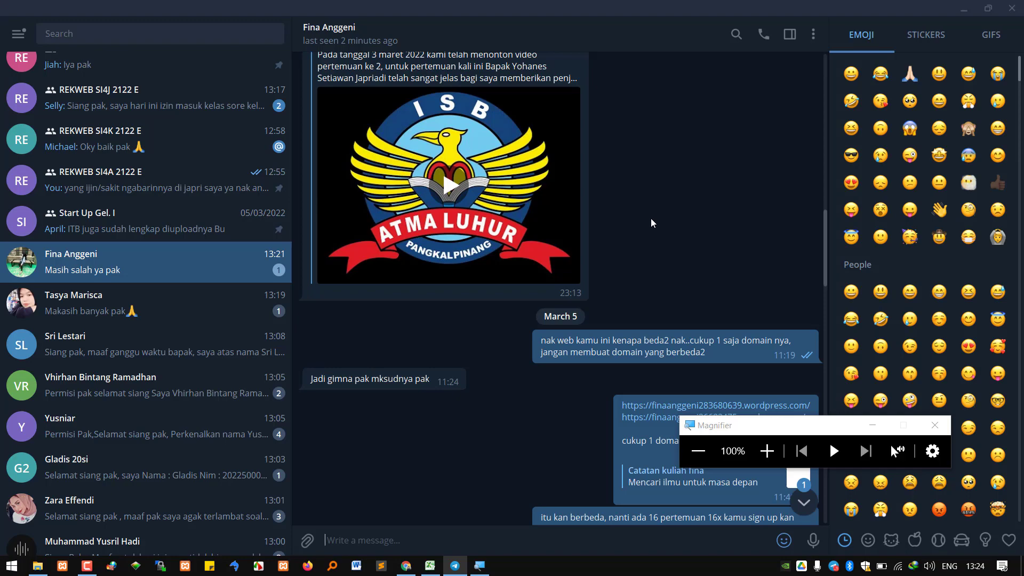
{"action": "scroll", "coordinate": [603, 221], "scroll_direction": "down", "scroll_amount": 2}
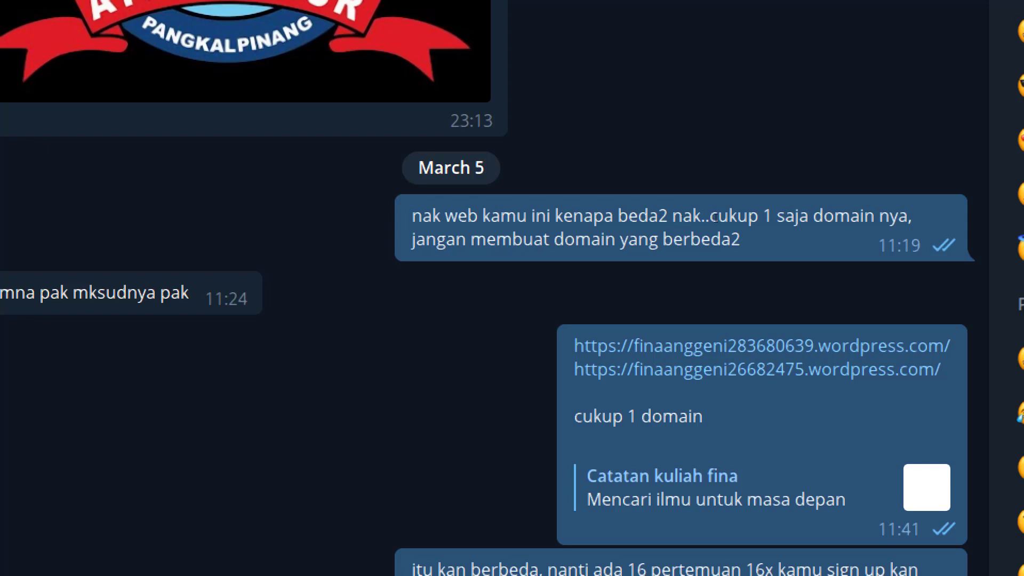
{"action": "left_click_drag", "start_coordinate": [618, 240], "coordinate": [742, 240]}
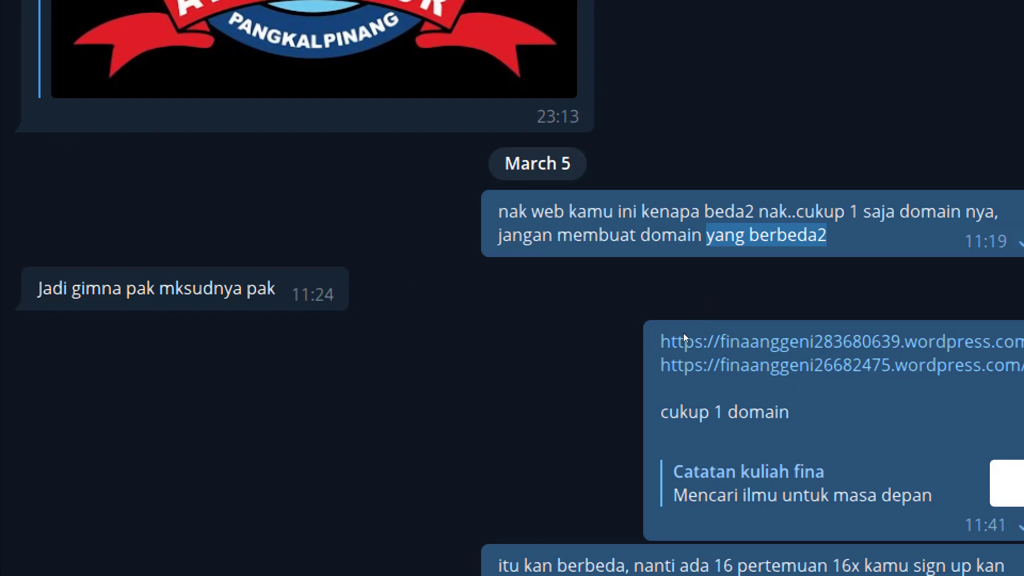
{"action": "scroll", "coordinate": [670, 394], "scroll_direction": "down", "scroll_amount": 2}
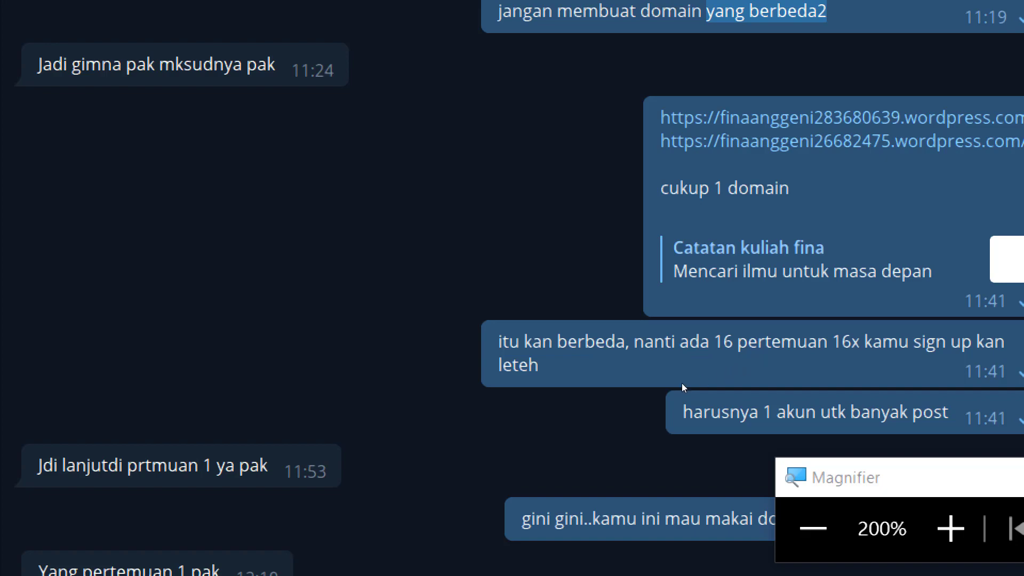
{"action": "scroll", "coordinate": [633, 384], "scroll_direction": "down", "scroll_amount": 2}
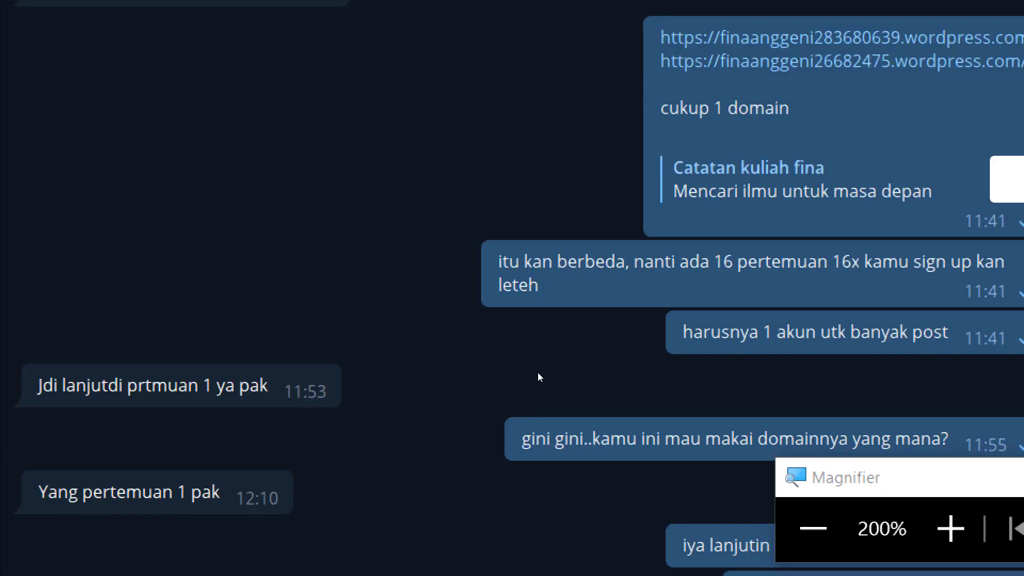
{"action": "scroll", "coordinate": [548, 374], "scroll_direction": "down", "scroll_amount": 2}
{"action": "left_click_drag", "start_coordinate": [642, 360], "coordinate": [731, 361]}
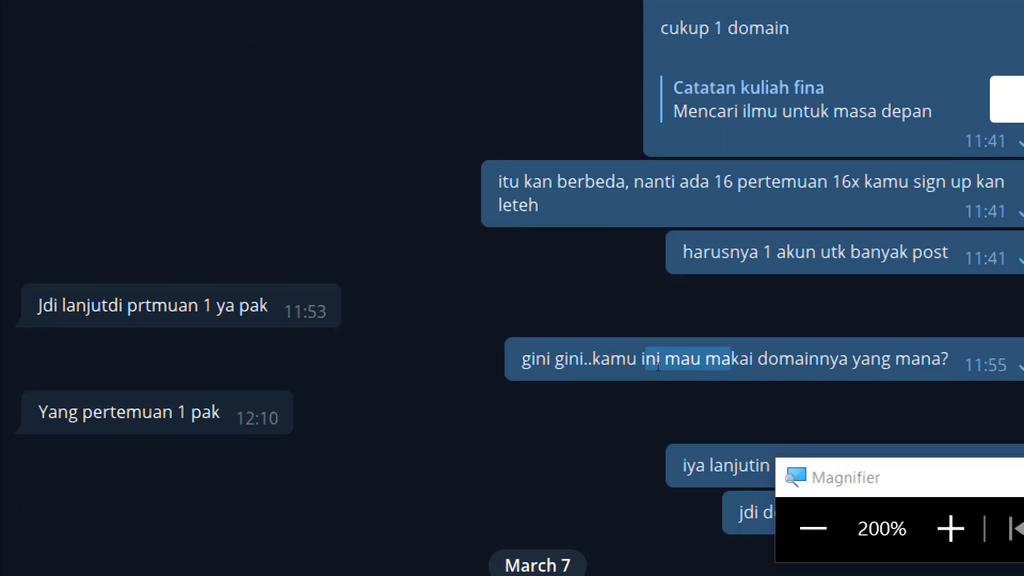
{"action": "left_click", "coordinate": [443, 392]}
{"action": "scroll", "coordinate": [710, 303], "scroll_direction": "down", "scroll_amount": 4}
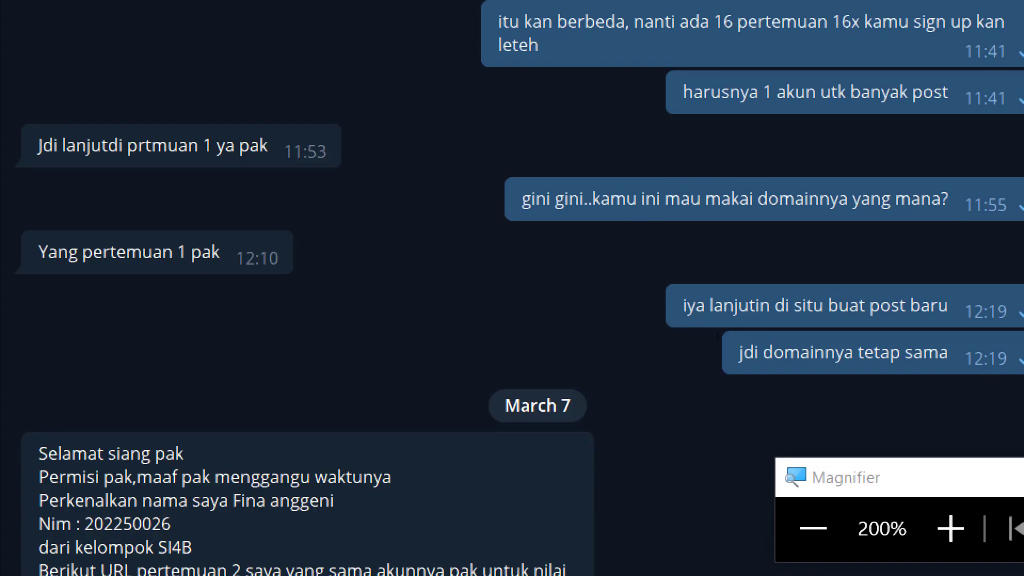
{"action": "left_click_drag", "start_coordinate": [849, 305], "coordinate": [891, 305]}
{"action": "left_click_drag", "start_coordinate": [857, 352], "coordinate": [824, 352]}
{"action": "scroll", "coordinate": [414, 428], "scroll_direction": "down", "scroll_amount": 4}
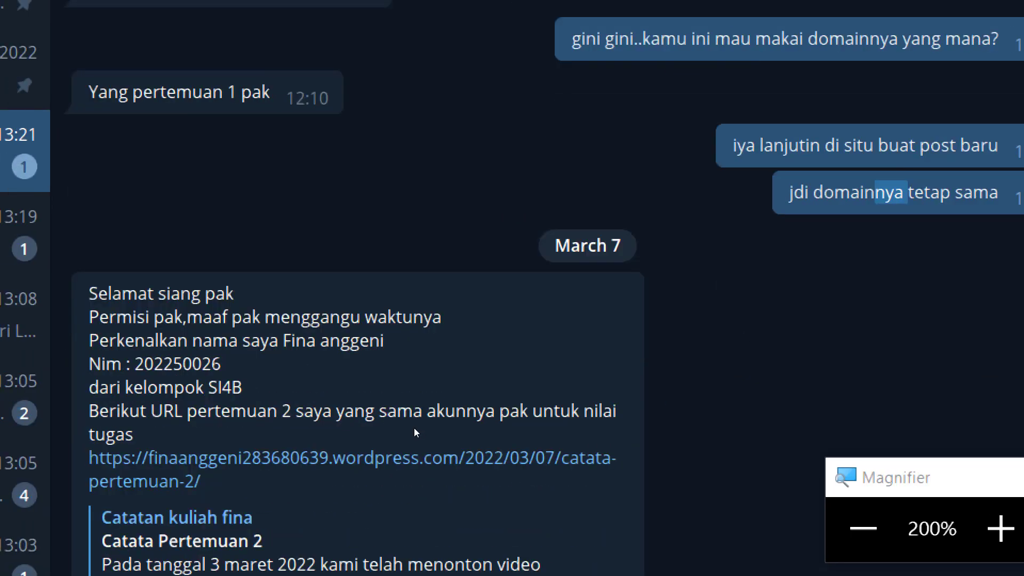
{"action": "scroll", "coordinate": [417, 432], "scroll_direction": "down", "scroll_amount": 2}
- Copy the WordPress link from the student's March 7 meeting-2 message
{"action": "right_click", "coordinate": [420, 384]}
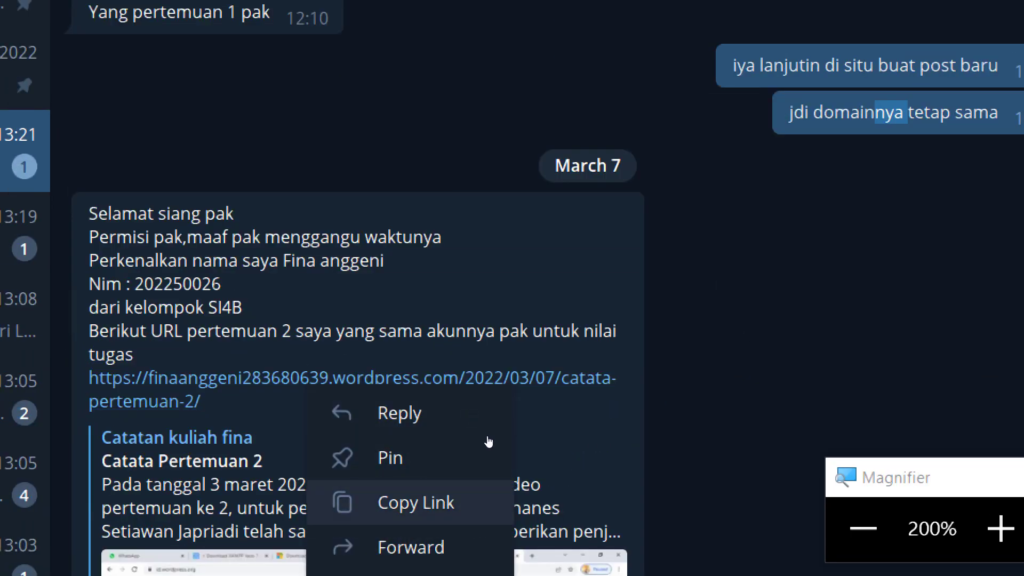
{"action": "left_click", "coordinate": [480, 498]}
{"action": "left_click", "coordinate": [279, 556]}
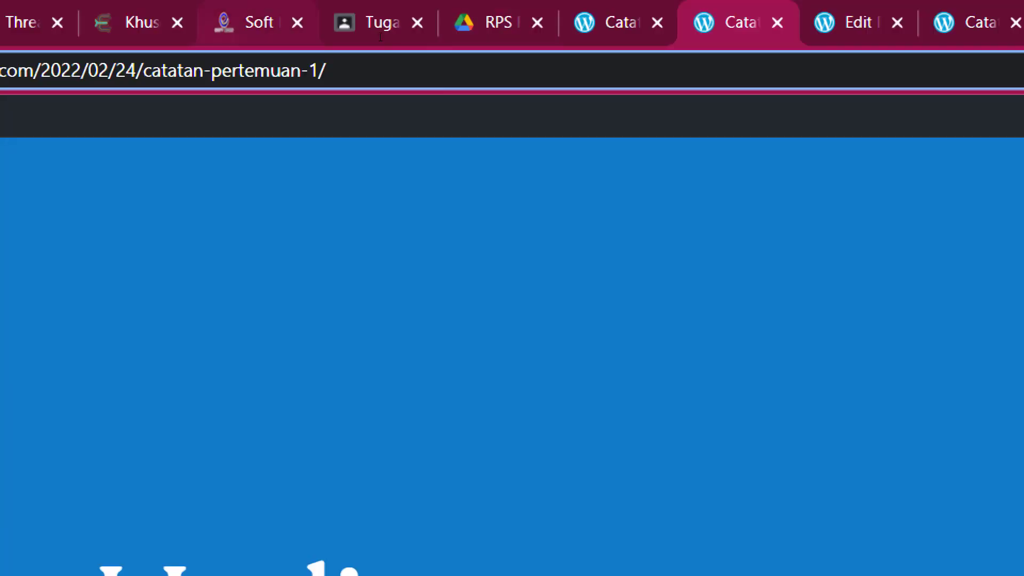
- Load the pasted catata-pertemuan-2 address, which shows Segera Hadir, then return to Telegram
{"action": "key", "text": "ctrl+a"}
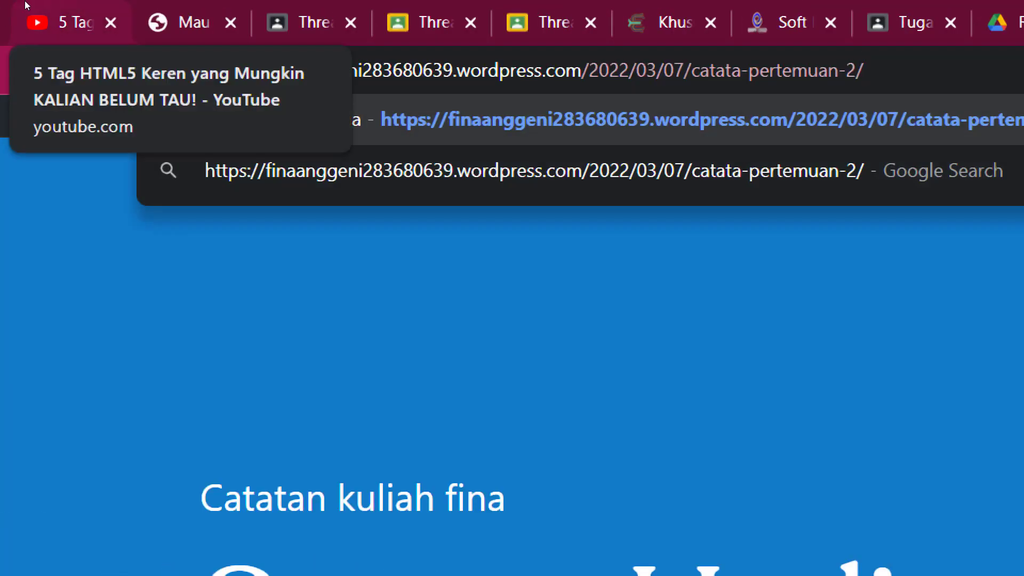
{"action": "key", "text": "Return"}
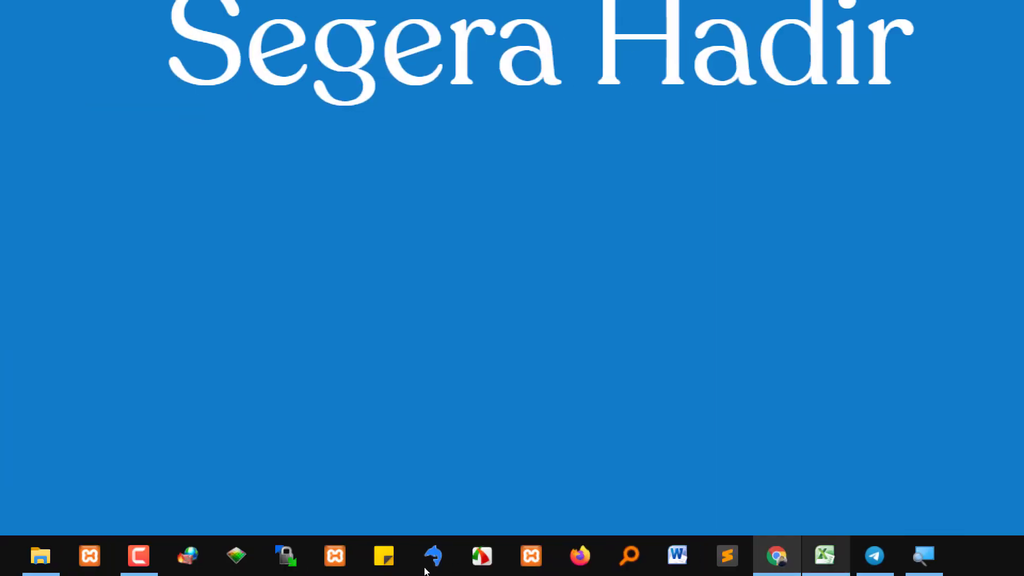
{"action": "left_click", "coordinate": [874, 555]}
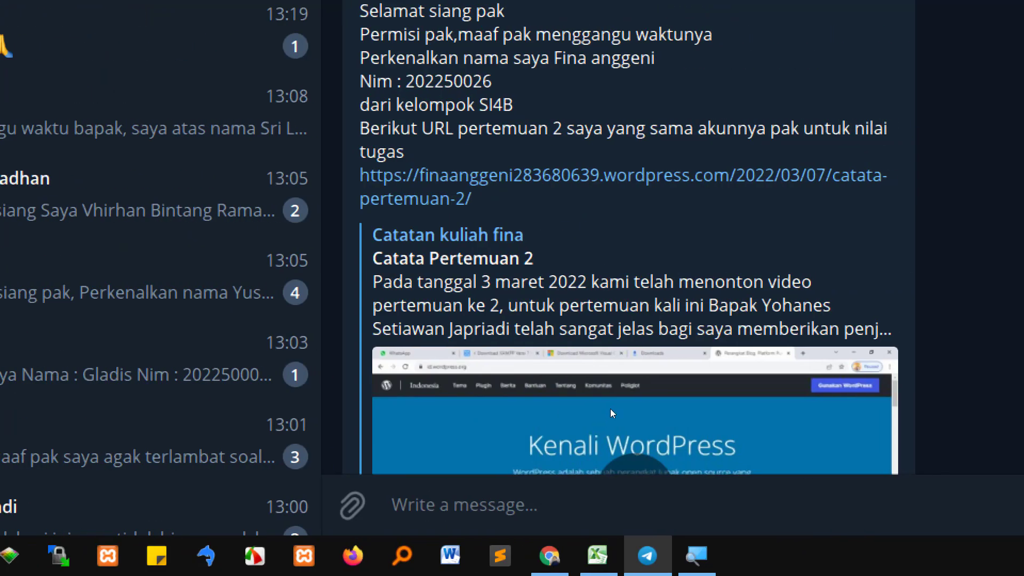
- Scroll to the March 9 message and copy its pertemuan-3 post link
{"action": "scroll", "coordinate": [610, 409], "scroll_direction": "down", "scroll_amount": 5}
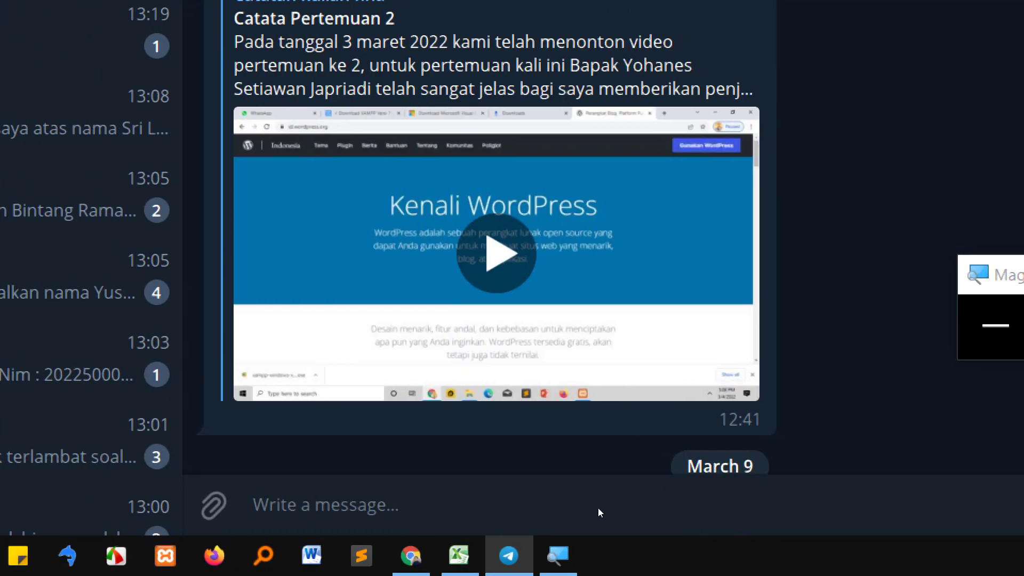
{"action": "scroll", "coordinate": [597, 497], "scroll_direction": "down", "scroll_amount": 3}
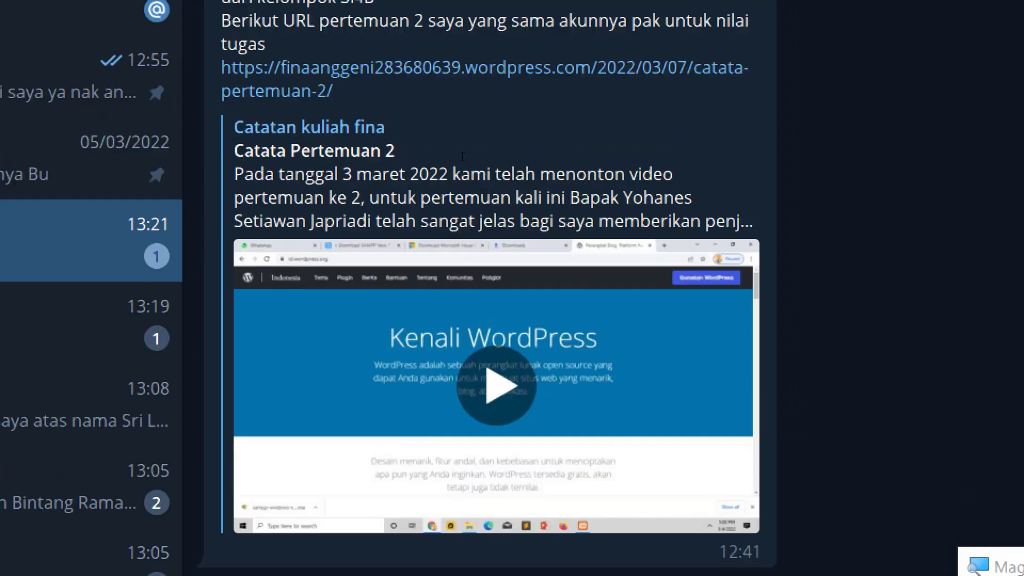
{"action": "scroll", "coordinate": [438, 241], "scroll_direction": "down", "scroll_amount": 5}
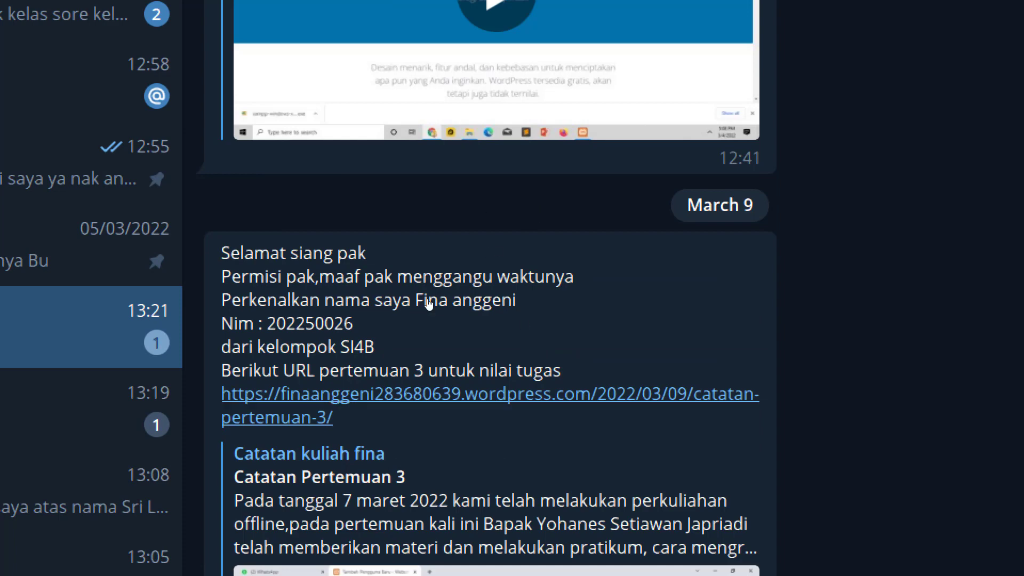
{"action": "right_click", "coordinate": [459, 397]}
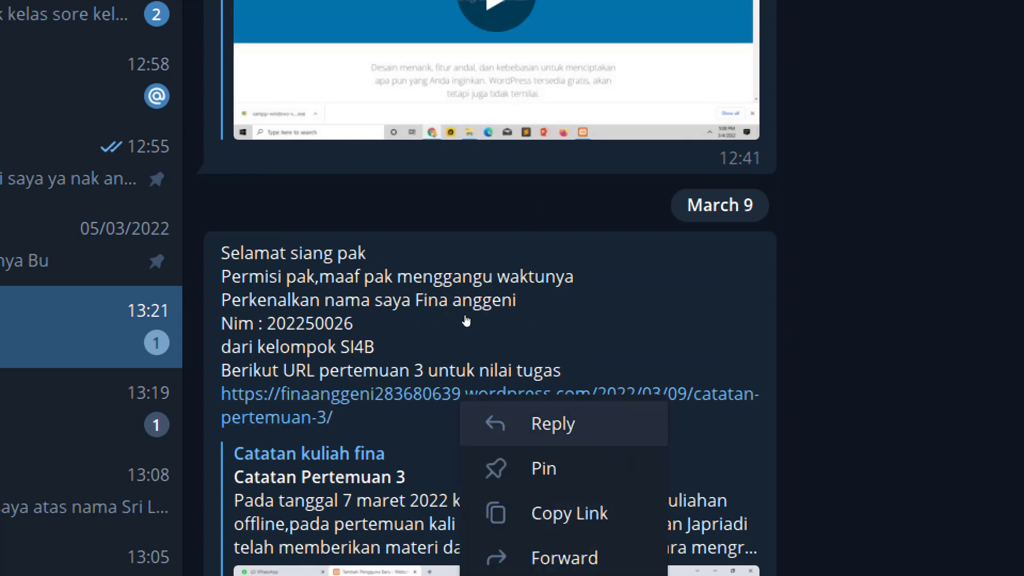
{"action": "left_click", "coordinate": [512, 512]}
{"action": "mouse_move", "coordinate": [433, 574]}
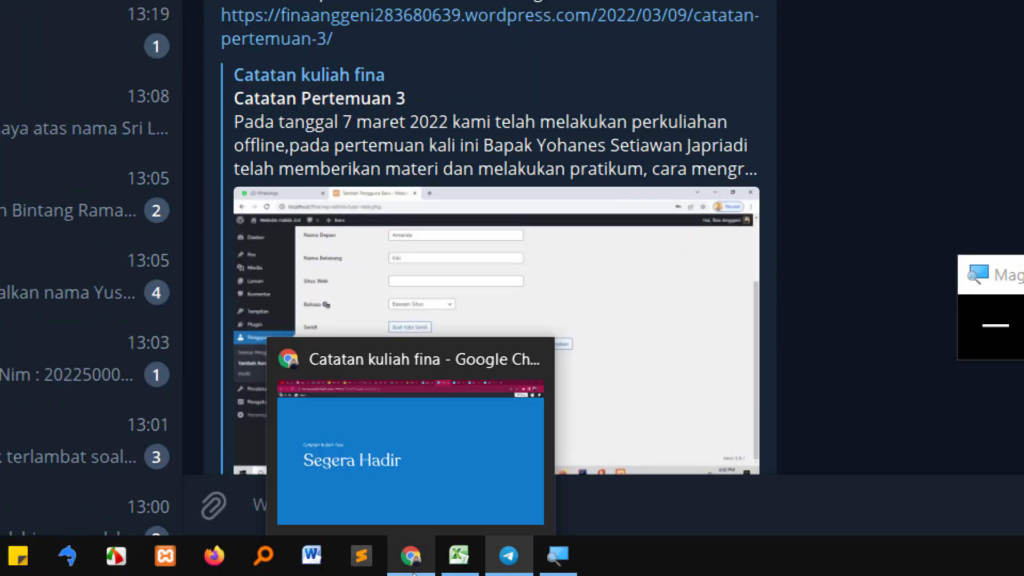
{"action": "left_click", "coordinate": [411, 556]}
- Load the copied catatan-pertemuan-3 link in Chrome and reset screen magnification to 100%
{"action": "key", "text": "ctrl+l"}
{"action": "key", "text": "ctrl+v"}
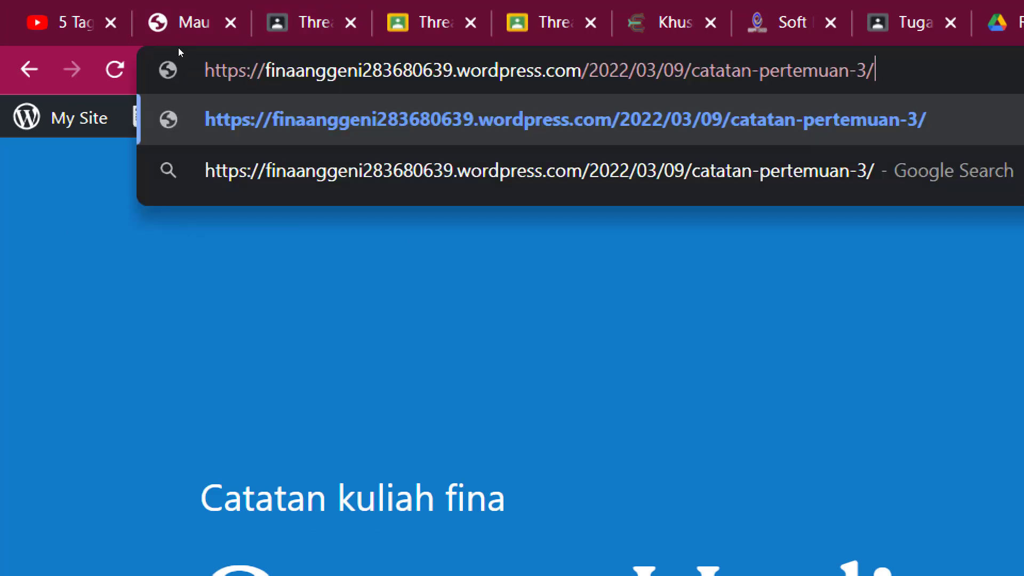
{"action": "key", "text": "Return"}
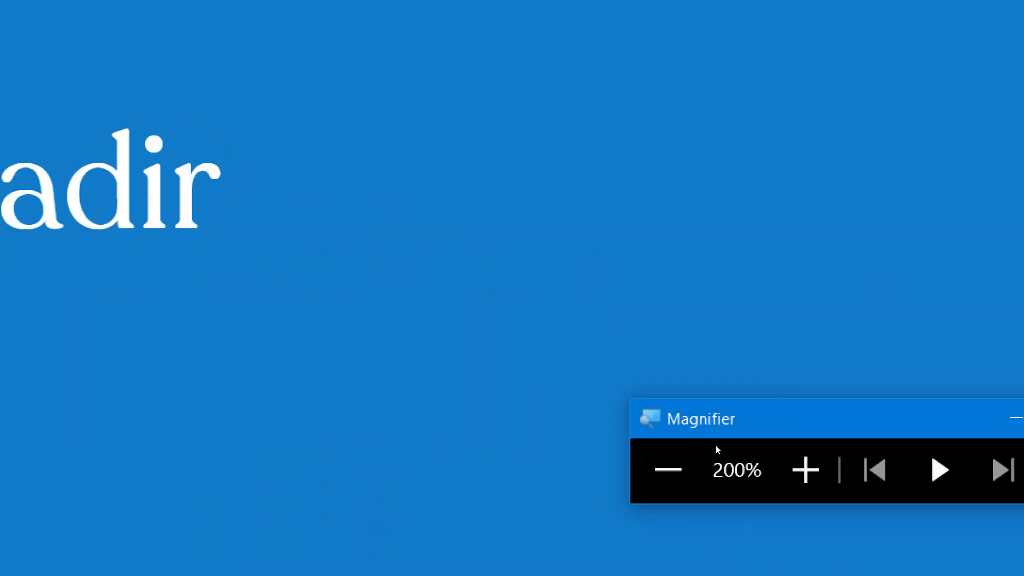
{"action": "left_click", "coordinate": [667, 470]}
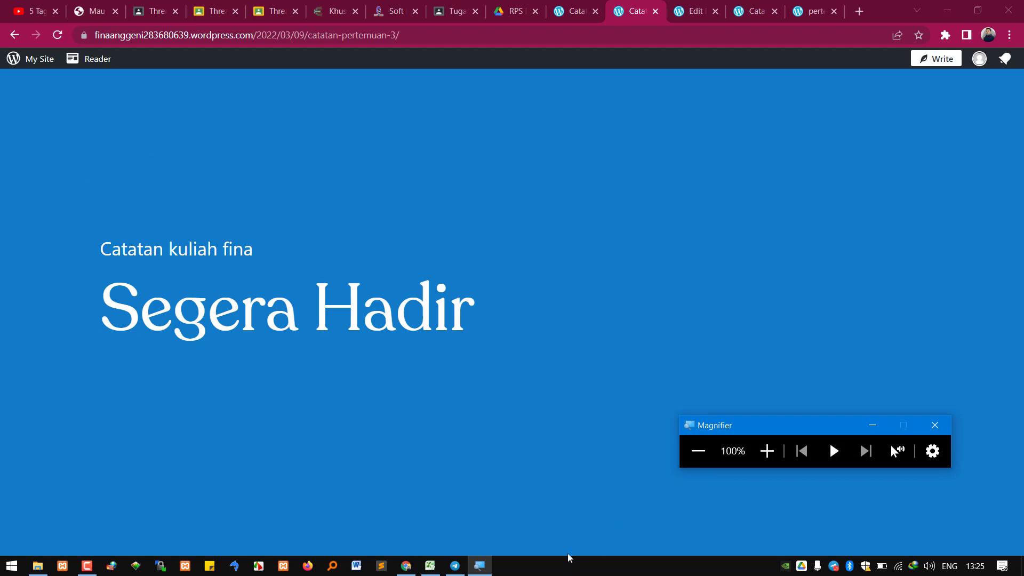
- Scroll the Classroom course slides PDF to the final-grade ranges slide on page 8
{"action": "left_click", "coordinate": [453, 10]}
{"action": "scroll", "coordinate": [351, 247], "scroll_direction": "down", "scroll_amount": 20}
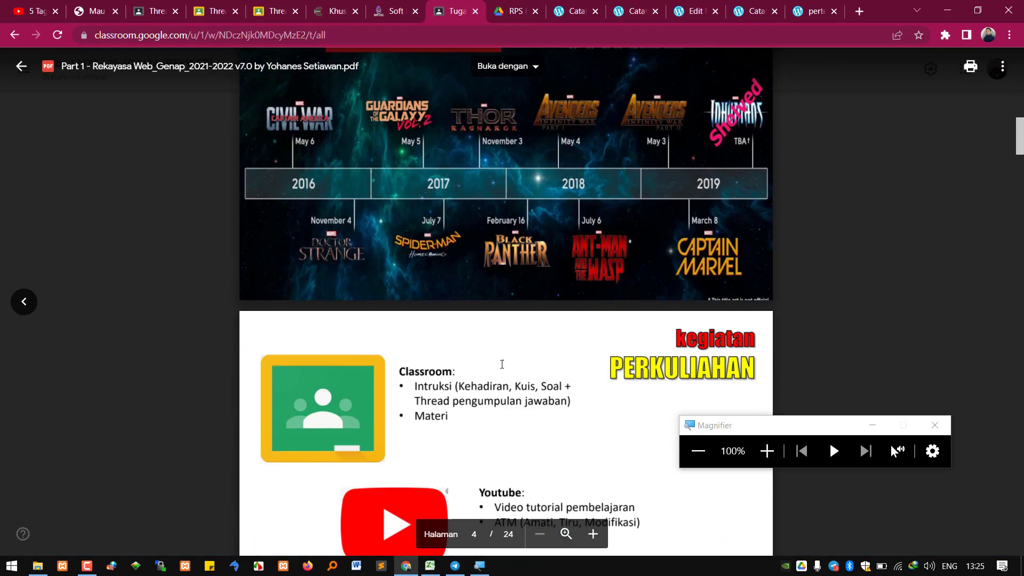
{"action": "scroll", "coordinate": [529, 355], "scroll_direction": "down", "scroll_amount": 12}
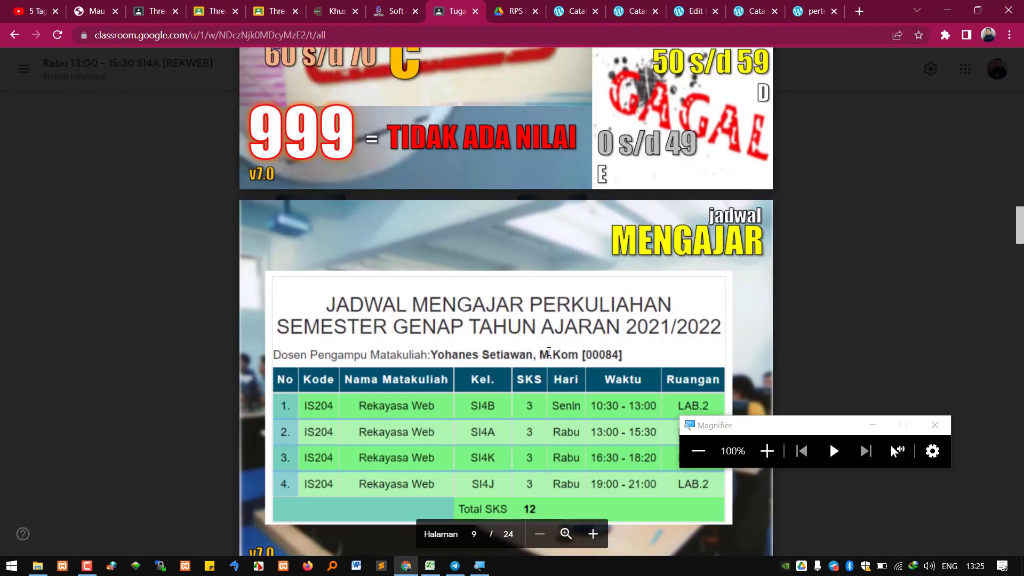
{"action": "scroll", "coordinate": [556, 329], "scroll_direction": "up", "scroll_amount": 5}
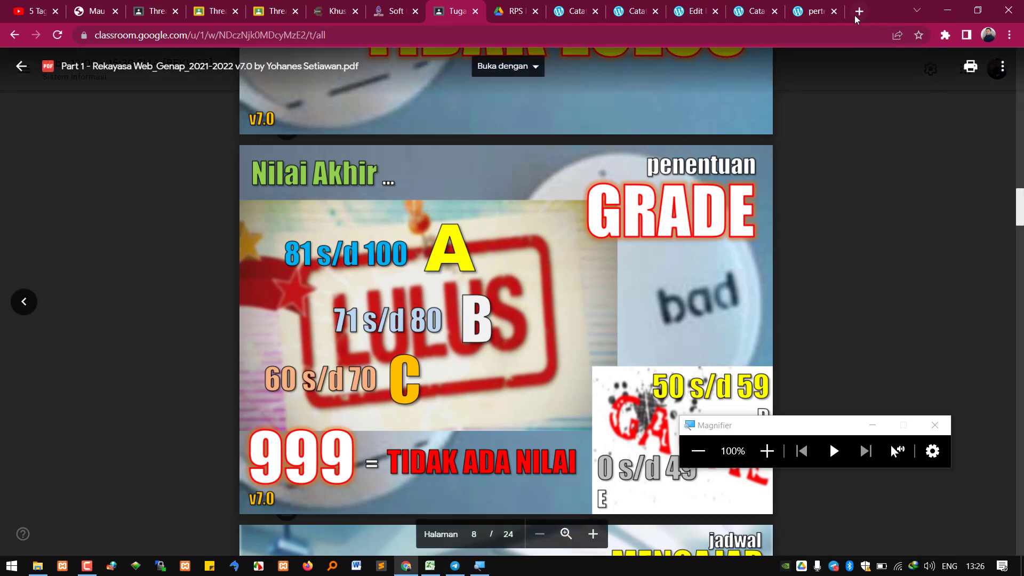
- Back in the student's chat, view the earlier sent screenshot full size and close it
{"action": "left_click", "coordinate": [455, 565]}
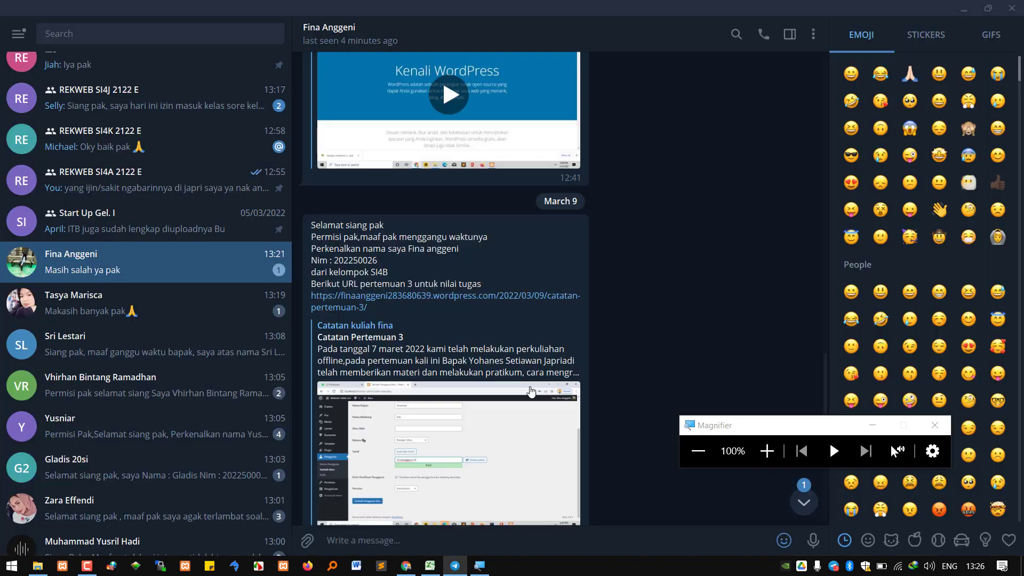
{"action": "scroll", "coordinate": [463, 307], "scroll_direction": "down", "scroll_amount": 5}
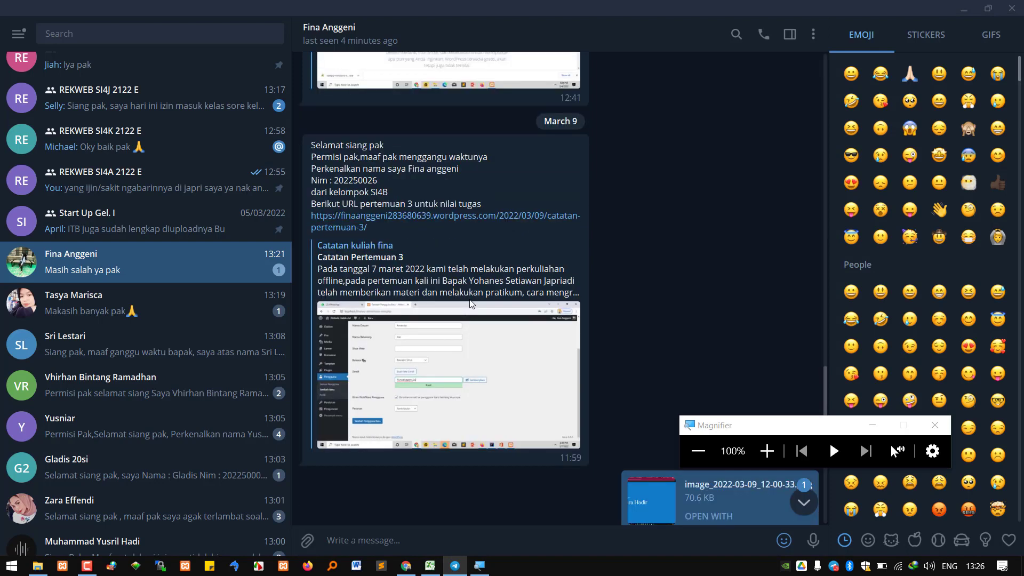
{"action": "left_click", "coordinate": [664, 348]}
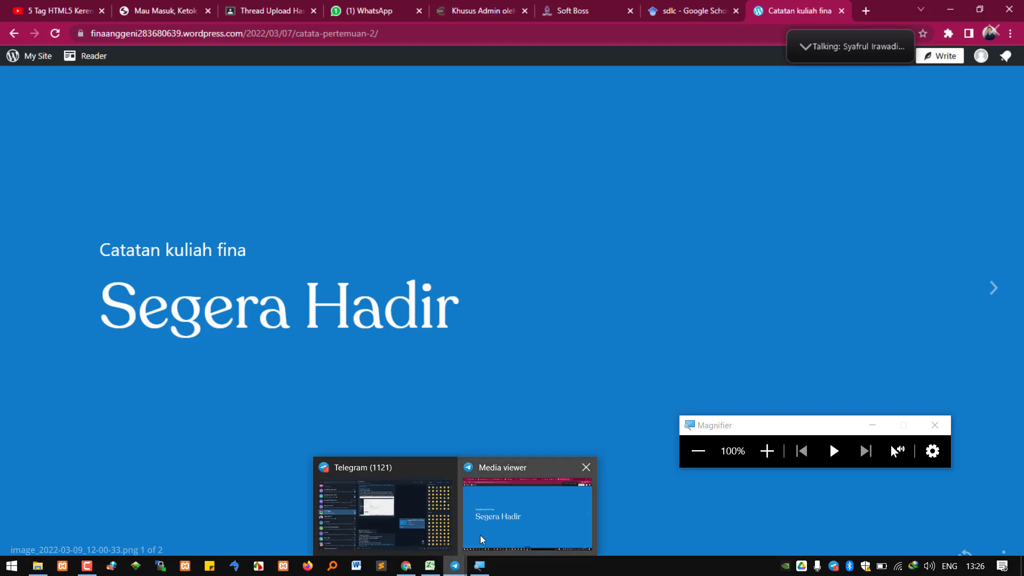
{"action": "left_click", "coordinate": [577, 354]}
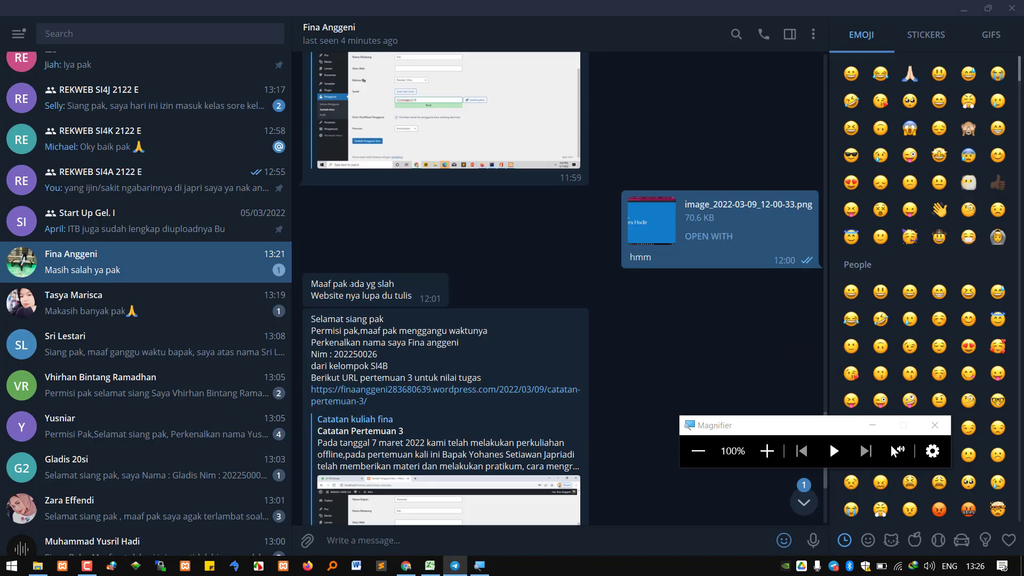
- Highlight the student's website apology, then select the 'Masih salah ya pak' reply
{"action": "left_click_drag", "start_coordinate": [349, 284], "coordinate": [420, 297]}
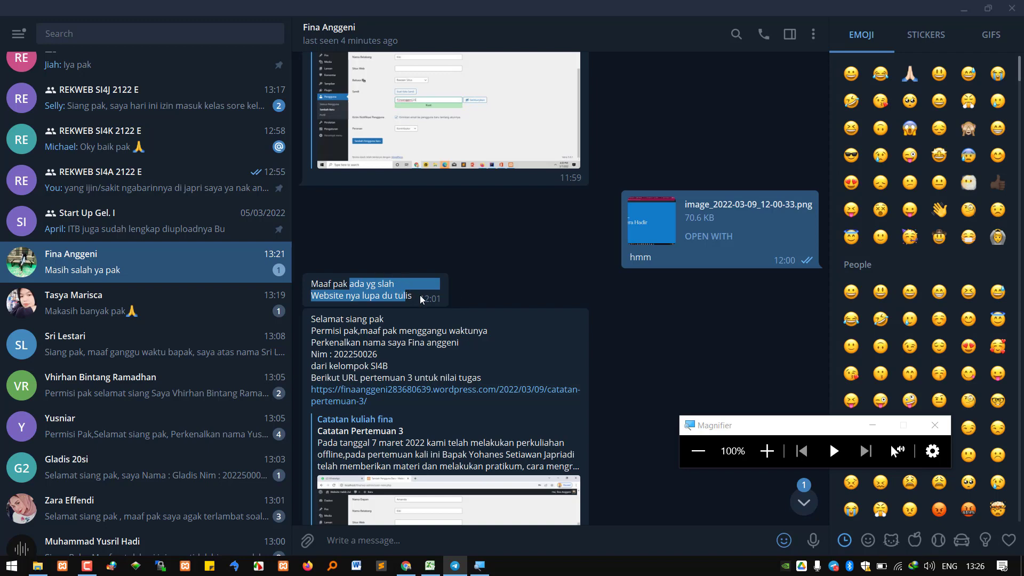
{"action": "scroll", "coordinate": [420, 295], "scroll_direction": "down", "scroll_amount": 1}
{"action": "scroll", "coordinate": [424, 293], "scroll_direction": "down", "scroll_amount": 1}
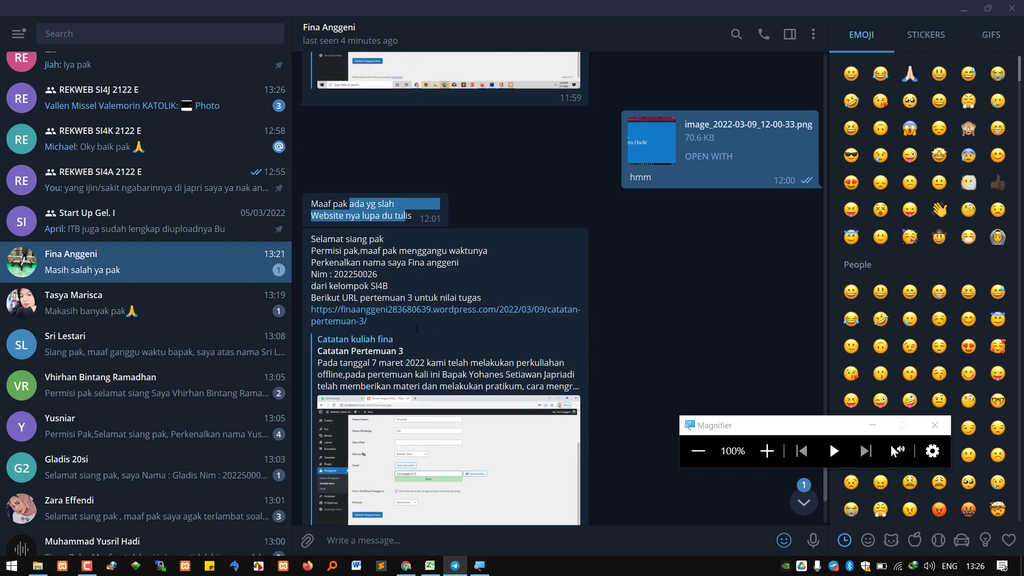
{"action": "scroll", "coordinate": [417, 328], "scroll_direction": "down", "scroll_amount": 3}
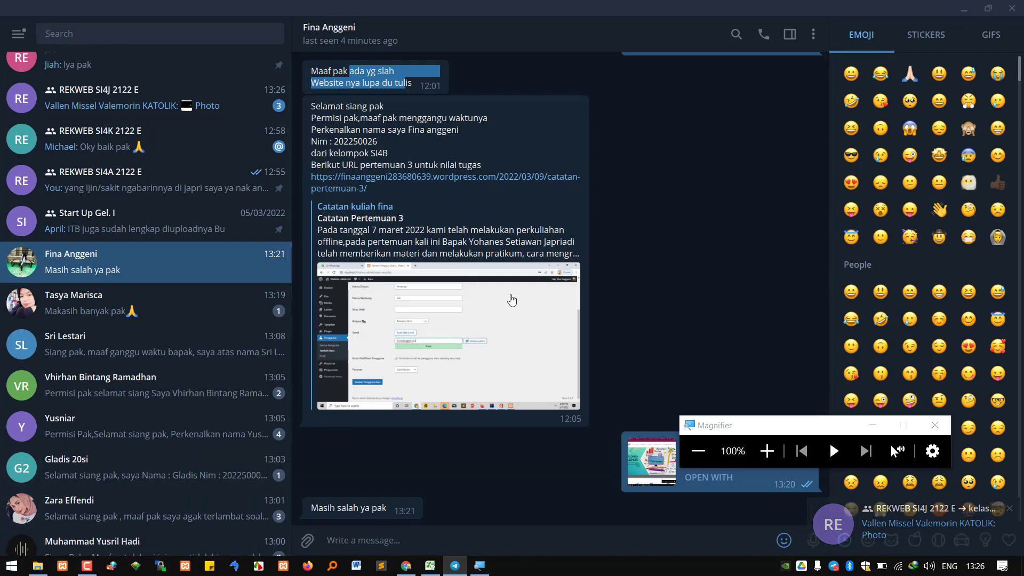
{"action": "left_click", "coordinate": [355, 512]}
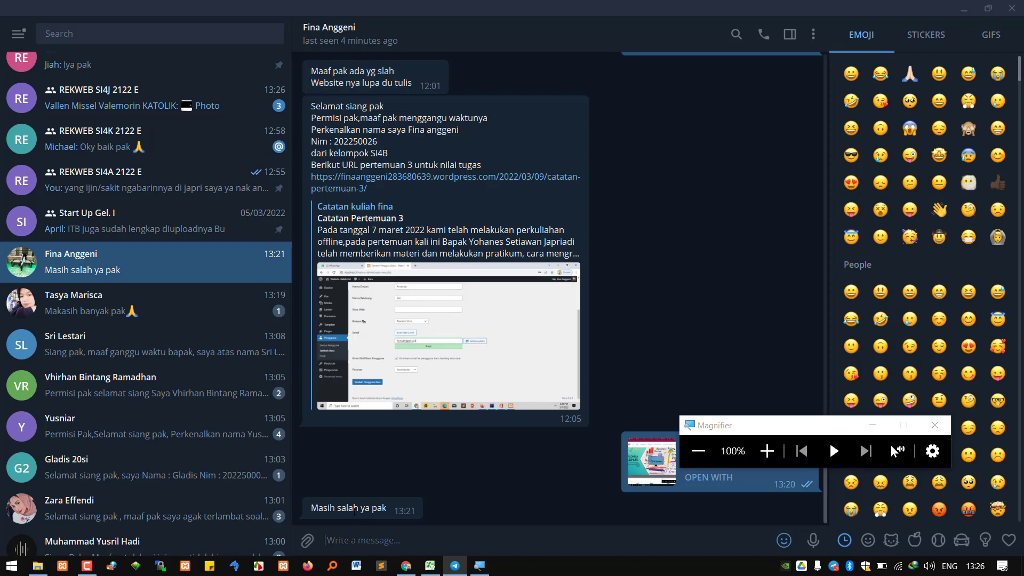
{"action": "triple_click", "coordinate": [354, 512]}
{"action": "scroll", "coordinate": [453, 409], "scroll_direction": "up", "scroll_amount": 1}
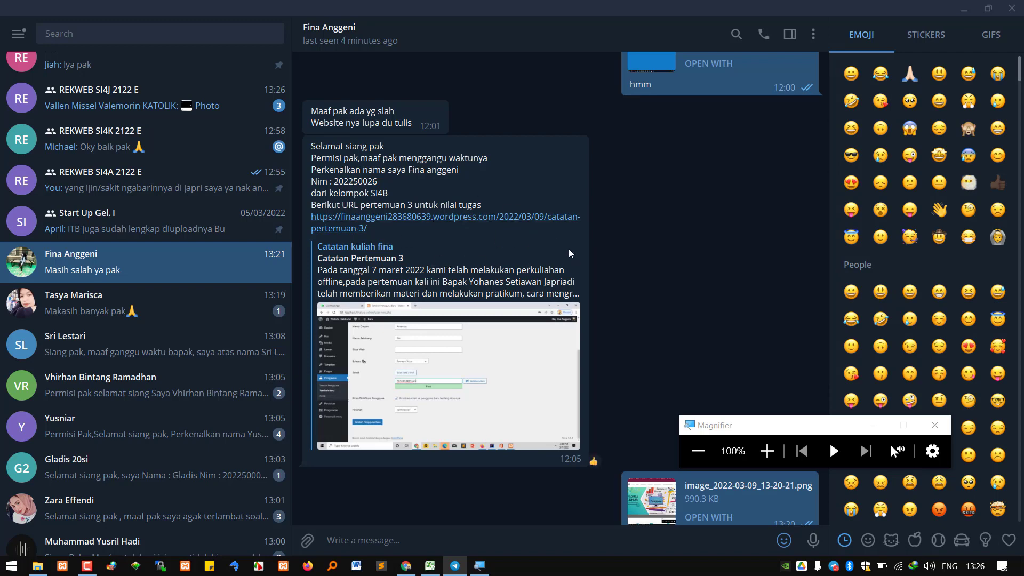
- Bring the catatan-pertemuan-3 post tab forward in Chrome
{"action": "left_click", "coordinate": [406, 566]}
{"action": "left_click", "coordinate": [691, 11]}
{"action": "left_click", "coordinate": [636, 11]}
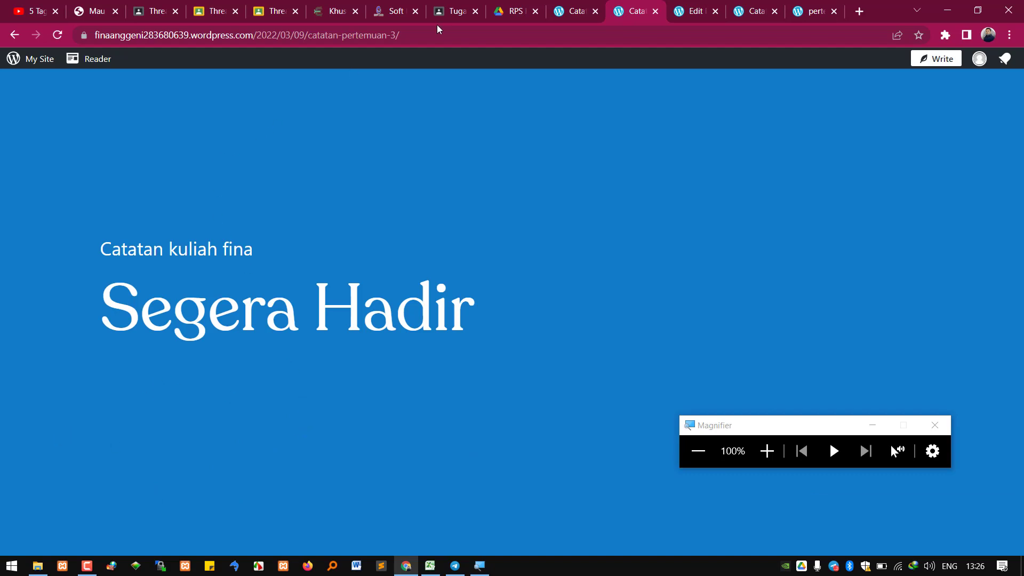
- Close all browser tabs to the right of the RPS course plan tab
{"action": "left_click", "coordinate": [503, 13]}
{"action": "right_click", "coordinate": [514, 12]}
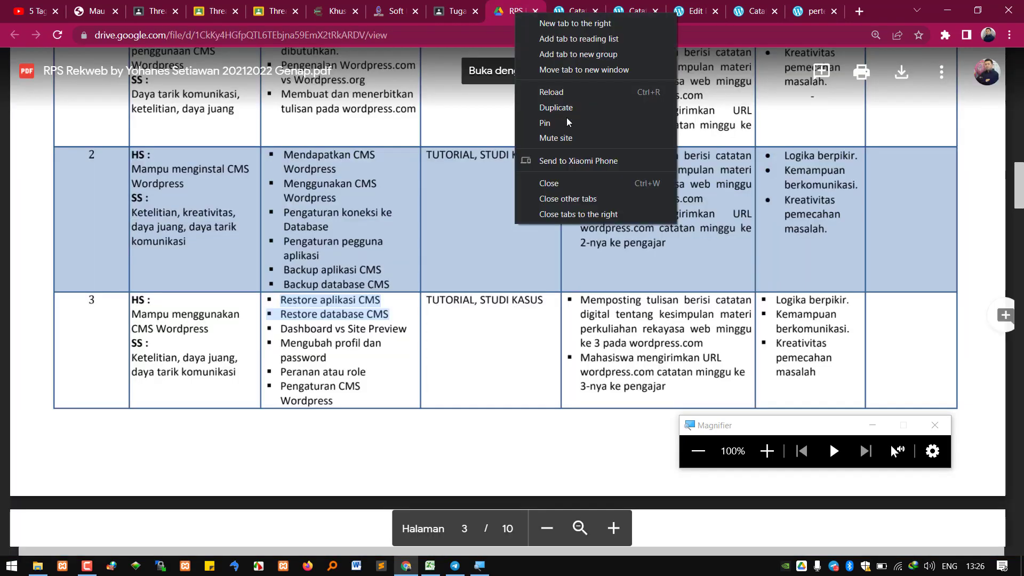
{"action": "left_click", "coordinate": [640, 215]}
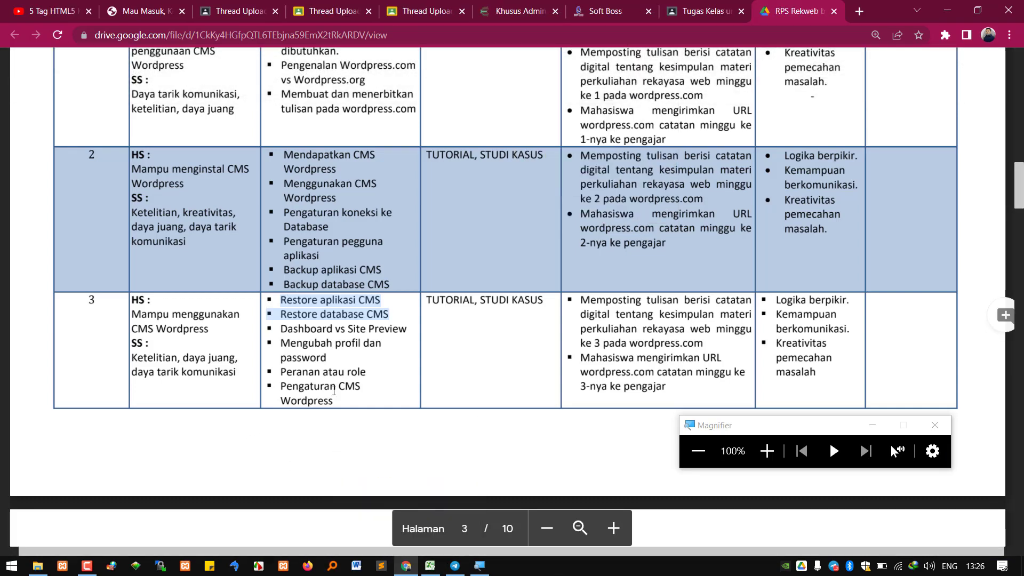
- Highlight the 'Restore aplikasi CMS' meeting-3 topic in the RPS PDF, then return to Telegram
{"action": "left_click", "coordinate": [292, 302]}
{"action": "left_click_drag", "start_coordinate": [286, 299], "coordinate": [380, 314]}
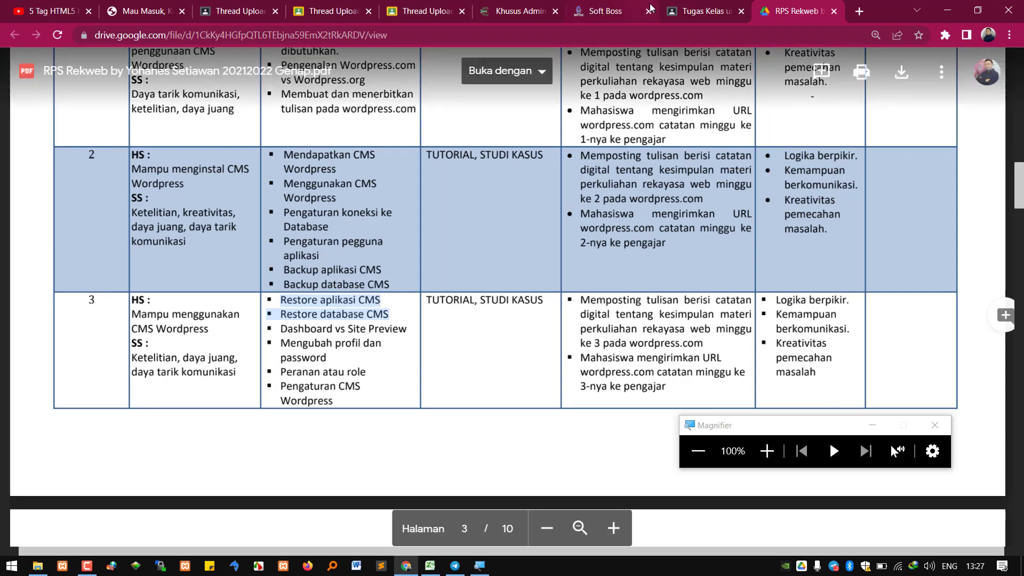
{"action": "left_click", "coordinate": [455, 565]}
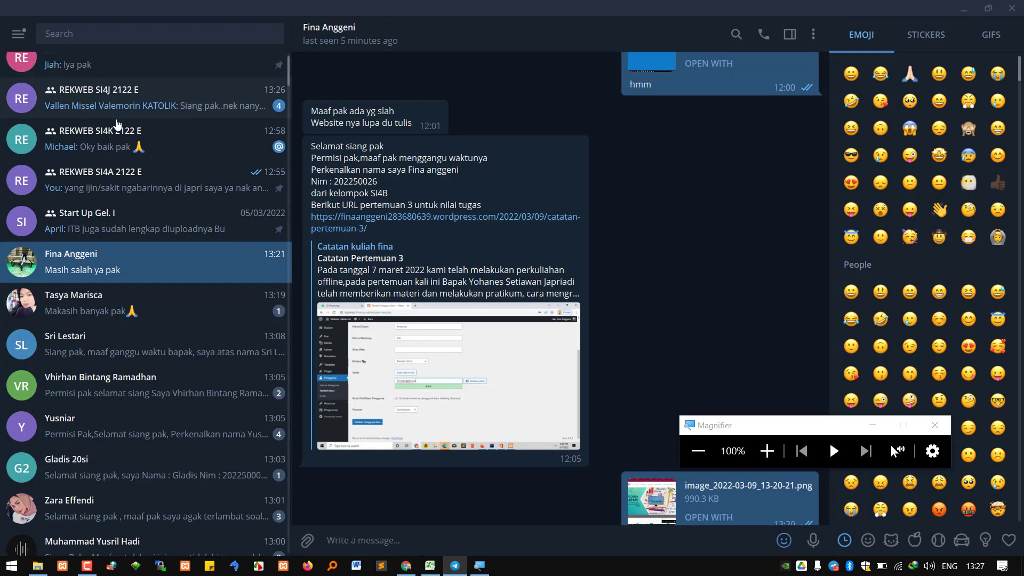
- Open the REKWEB SI4A 2122 E group and scroll back to the March 8 Pert. 3 video link
{"action": "scroll", "coordinate": [149, 181], "scroll_direction": "up", "scroll_amount": 1}
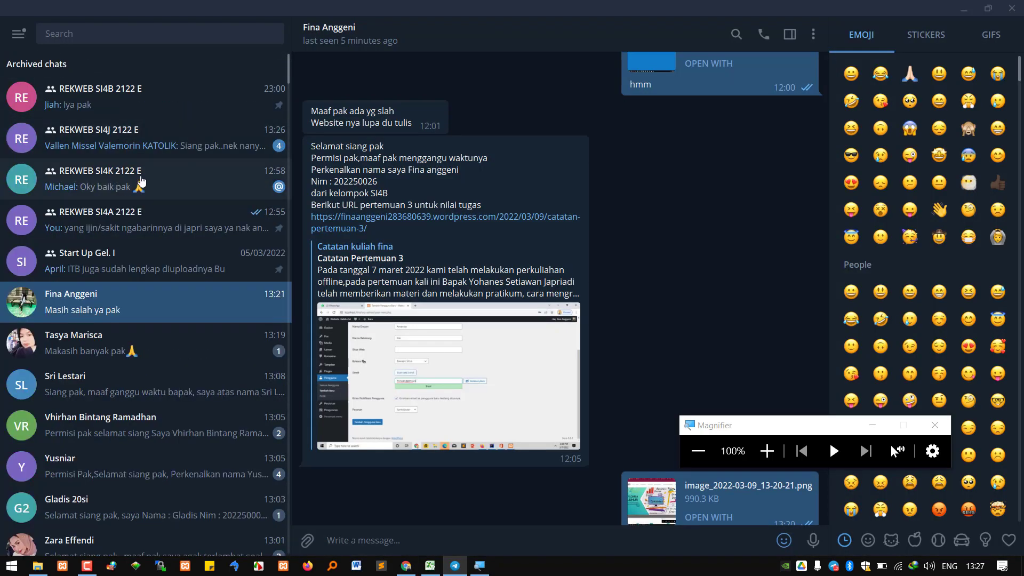
{"action": "left_click", "coordinate": [189, 222]}
{"action": "scroll", "coordinate": [697, 270], "scroll_direction": "up", "scroll_amount": 5}
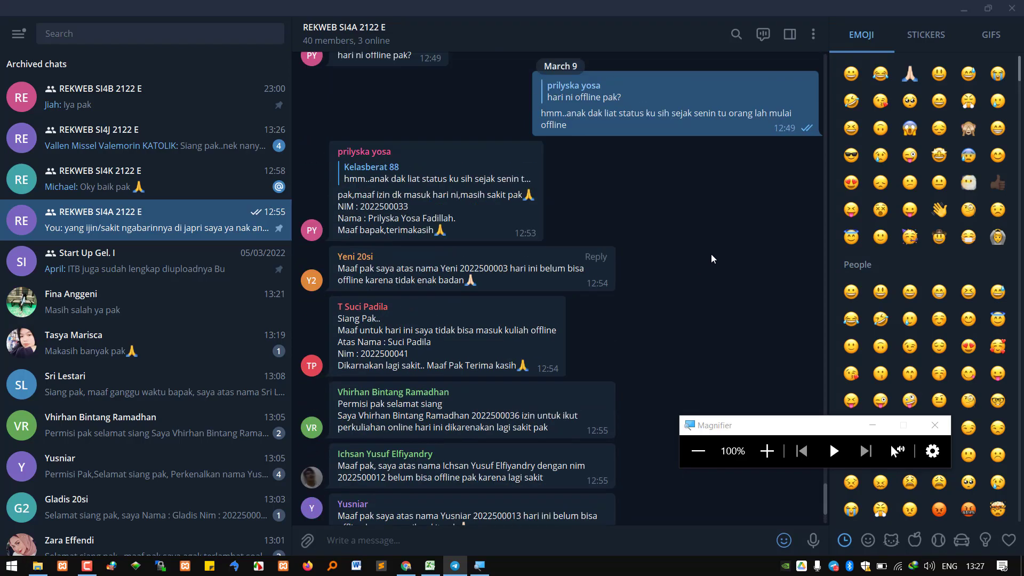
{"action": "scroll", "coordinate": [723, 249], "scroll_direction": "up", "scroll_amount": 15}
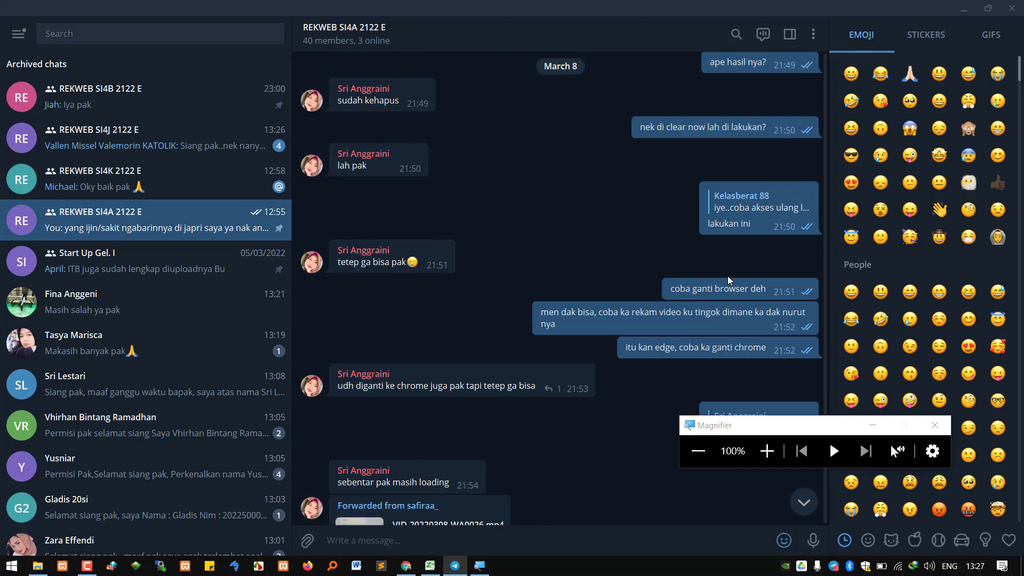
{"action": "scroll", "coordinate": [724, 262], "scroll_direction": "up", "scroll_amount": 15}
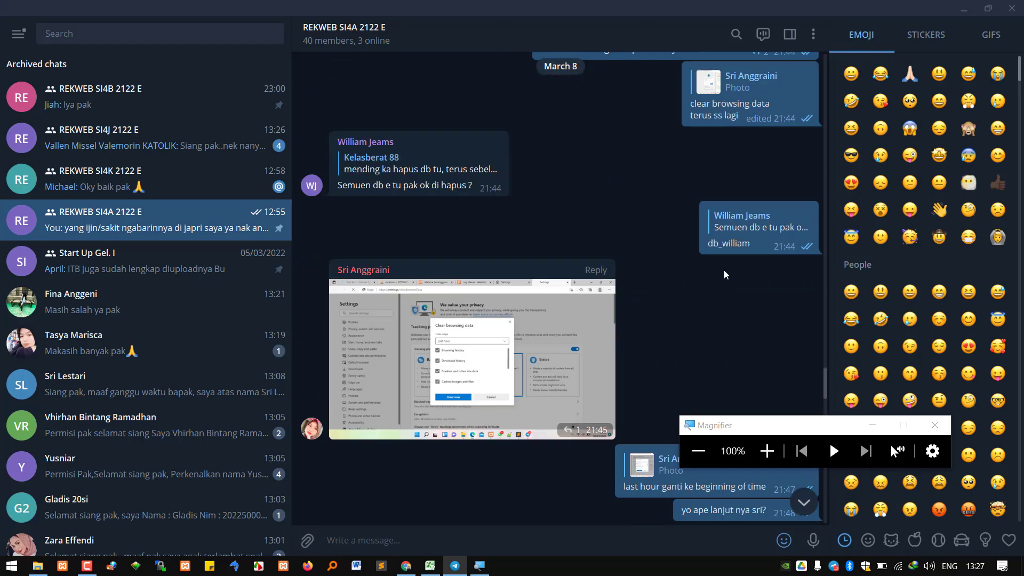
{"action": "scroll", "coordinate": [721, 246], "scroll_direction": "up", "scroll_amount": 15}
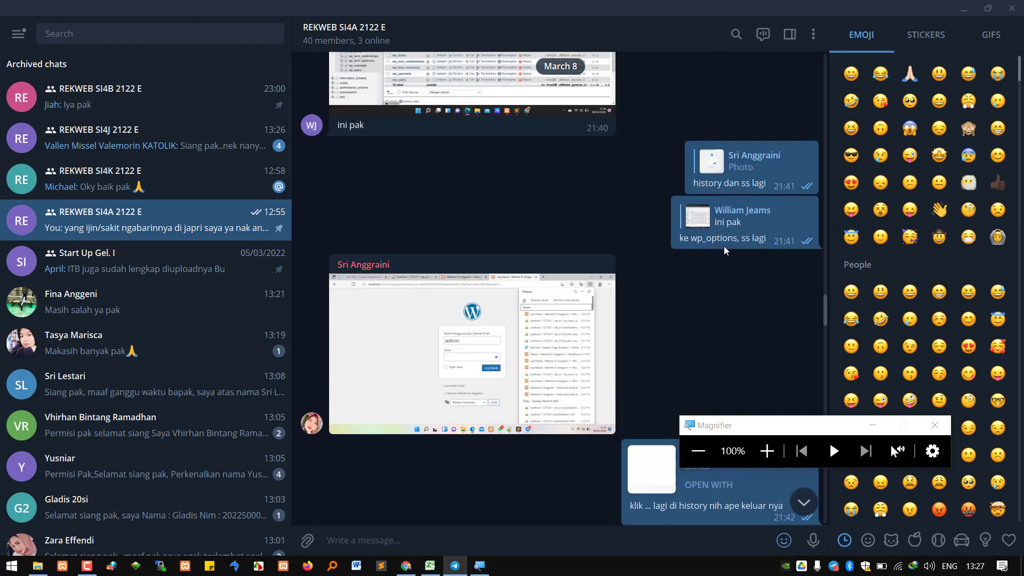
{"action": "scroll", "coordinate": [731, 247], "scroll_direction": "up", "scroll_amount": 15}
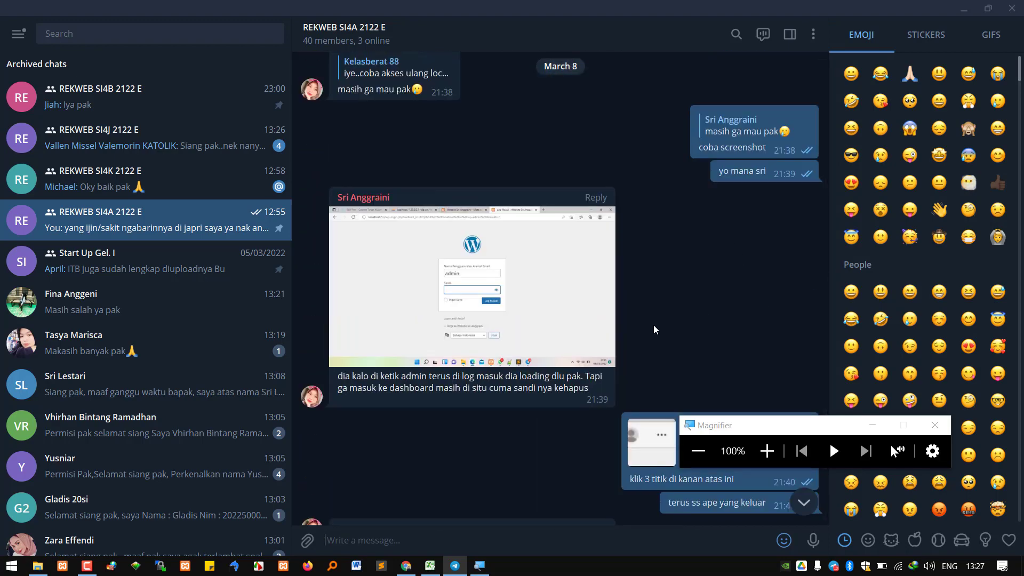
{"action": "scroll", "coordinate": [651, 318], "scroll_direction": "up", "scroll_amount": 1}
{"action": "scroll", "coordinate": [656, 304], "scroll_direction": "up", "scroll_amount": 5}
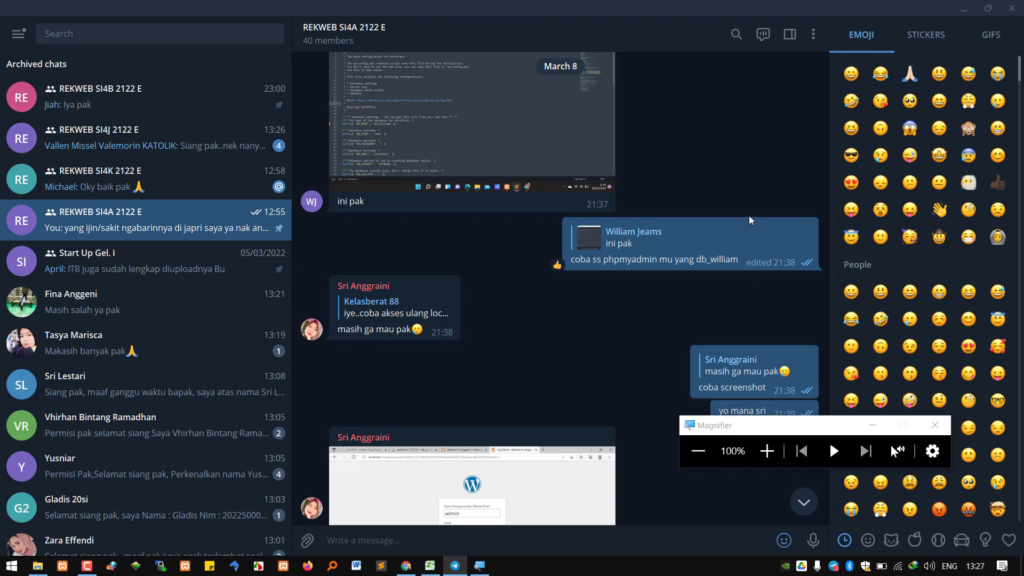
{"action": "scroll", "coordinate": [750, 204], "scroll_direction": "up", "scroll_amount": 3}
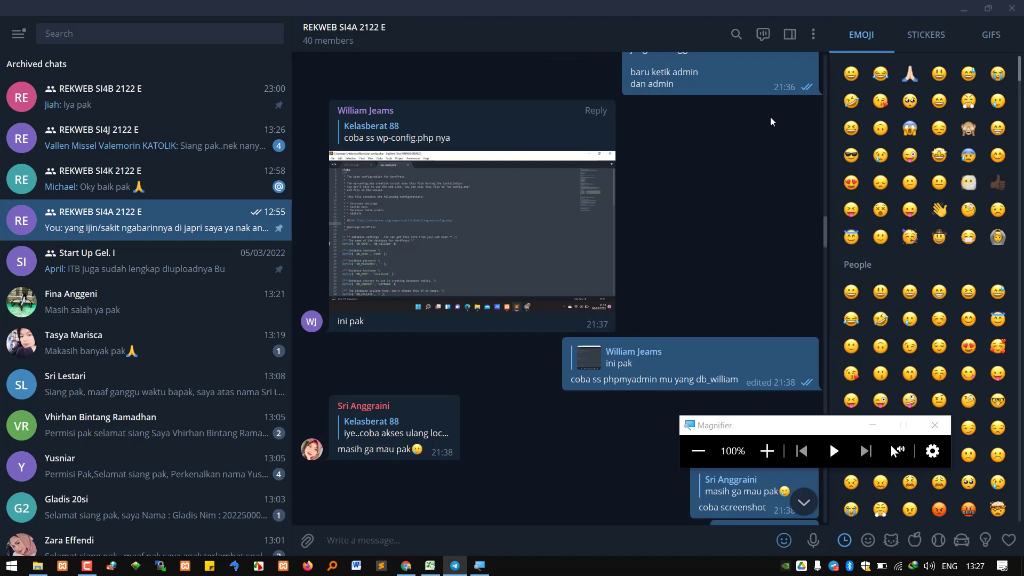
{"action": "scroll", "coordinate": [761, 234], "scroll_direction": "up", "scroll_amount": 6}
{"action": "scroll", "coordinate": [758, 153], "scroll_direction": "up", "scroll_amount": 1}
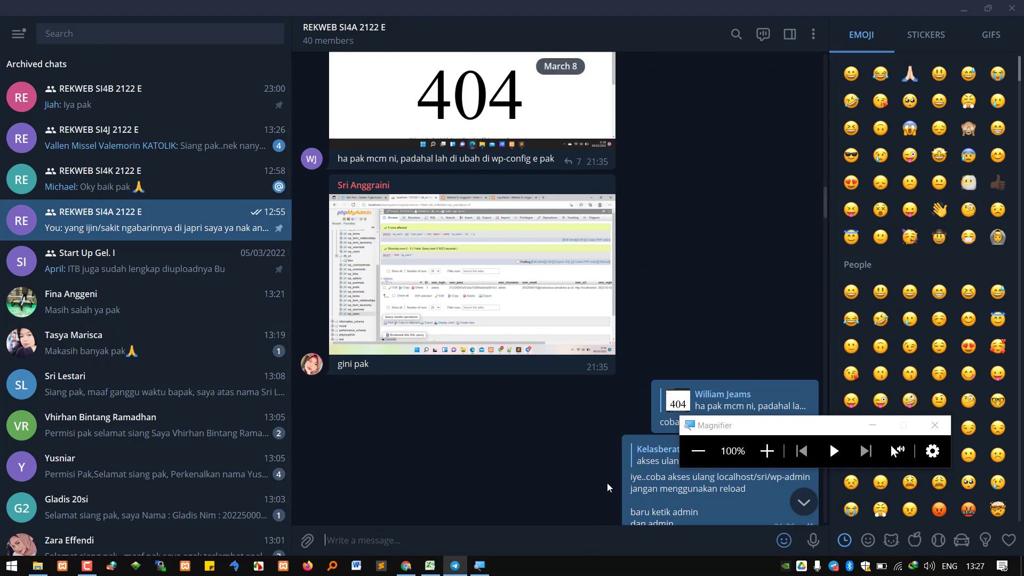
{"action": "scroll", "coordinate": [619, 437], "scroll_direction": "up", "scroll_amount": 7}
{"action": "scroll", "coordinate": [665, 367], "scroll_direction": "up", "scroll_amount": 10}
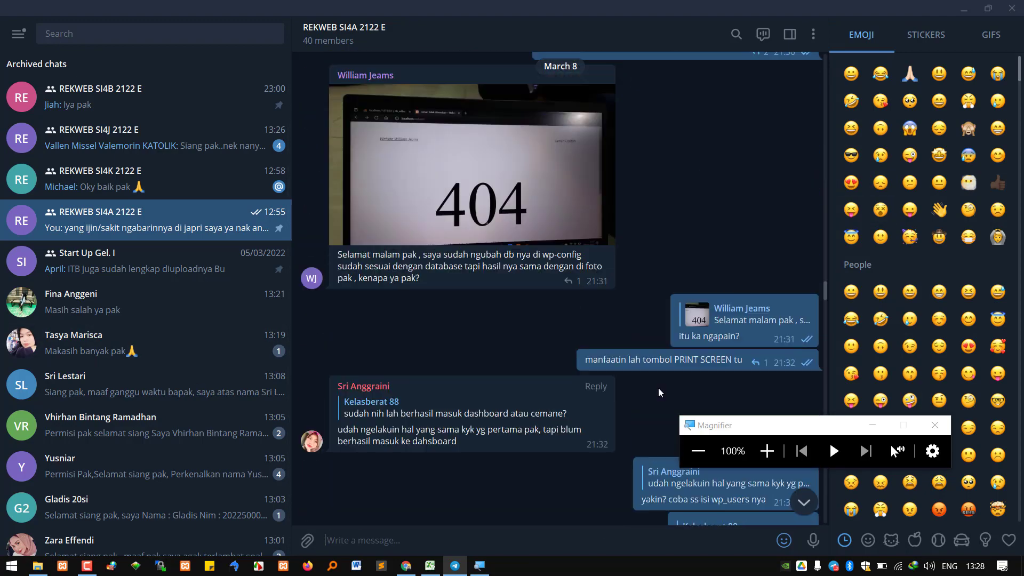
{"action": "scroll", "coordinate": [660, 386], "scroll_direction": "up", "scroll_amount": 10}
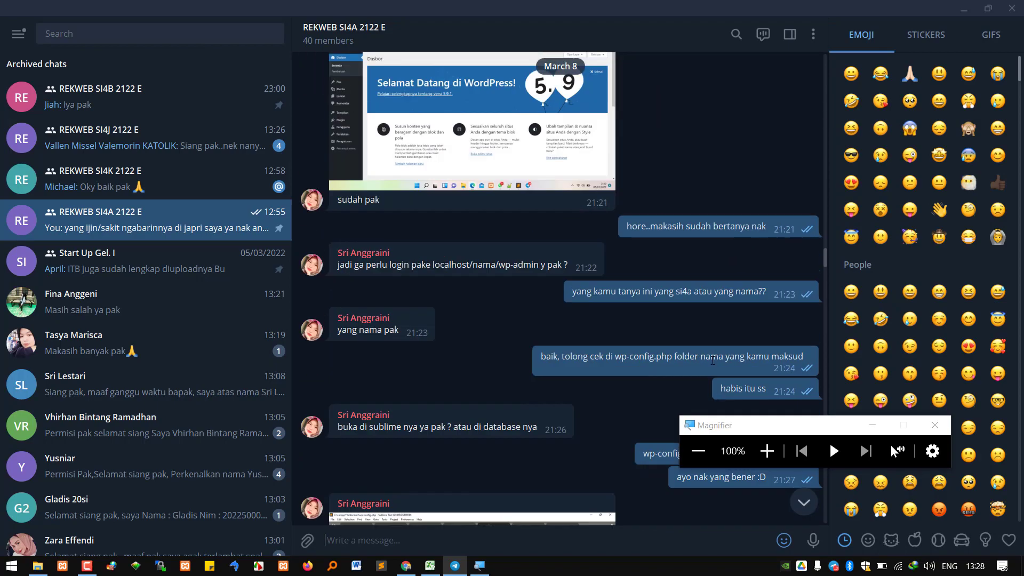
{"action": "scroll", "coordinate": [703, 372], "scroll_direction": "up", "scroll_amount": 10}
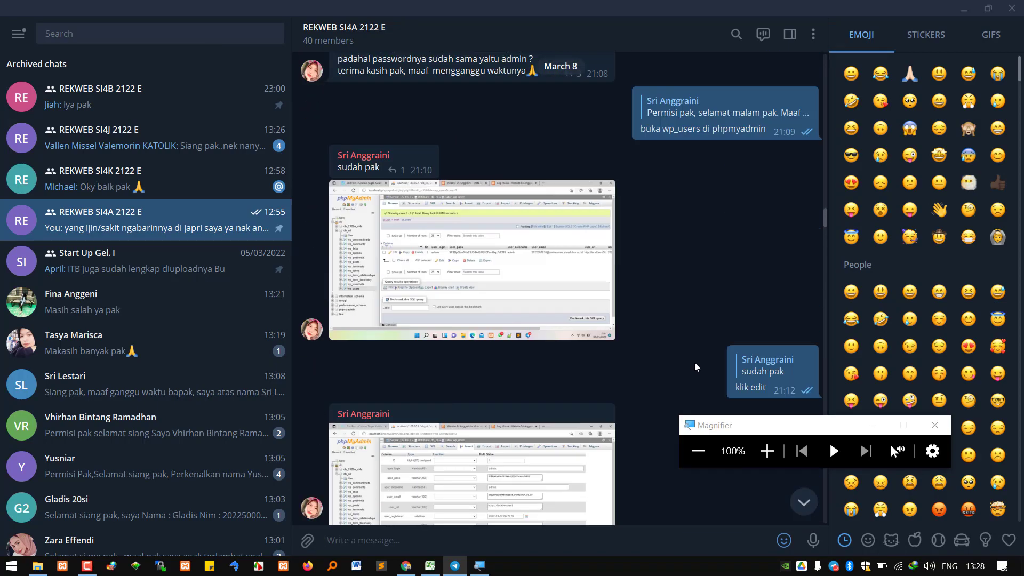
{"action": "scroll", "coordinate": [661, 368], "scroll_direction": "up", "scroll_amount": 10}
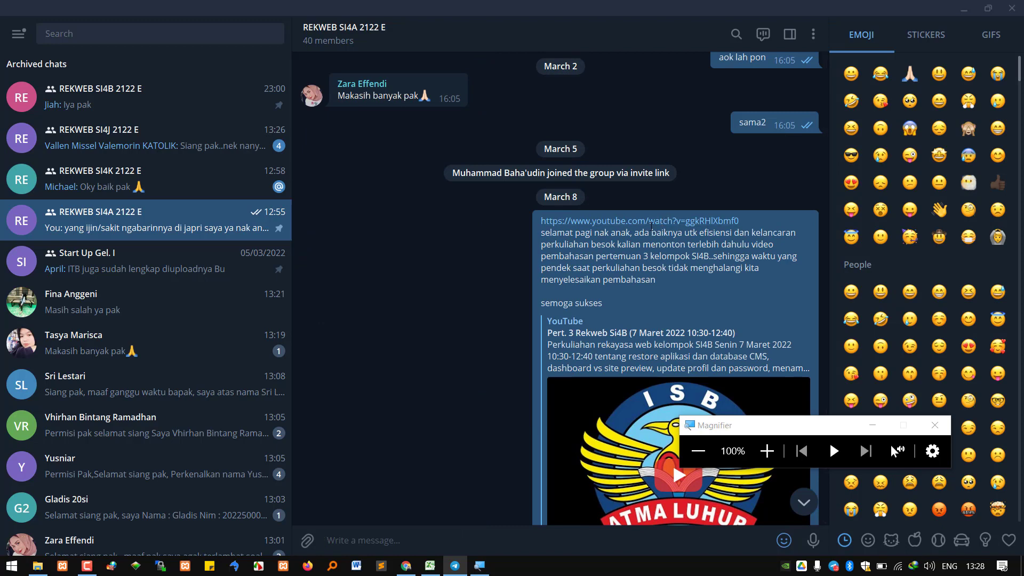
- Copy the YouTube lecture link from the post and load it in a new Chrome tab
{"action": "right_click", "coordinate": [659, 227]}
{"action": "left_click", "coordinate": [706, 328]}
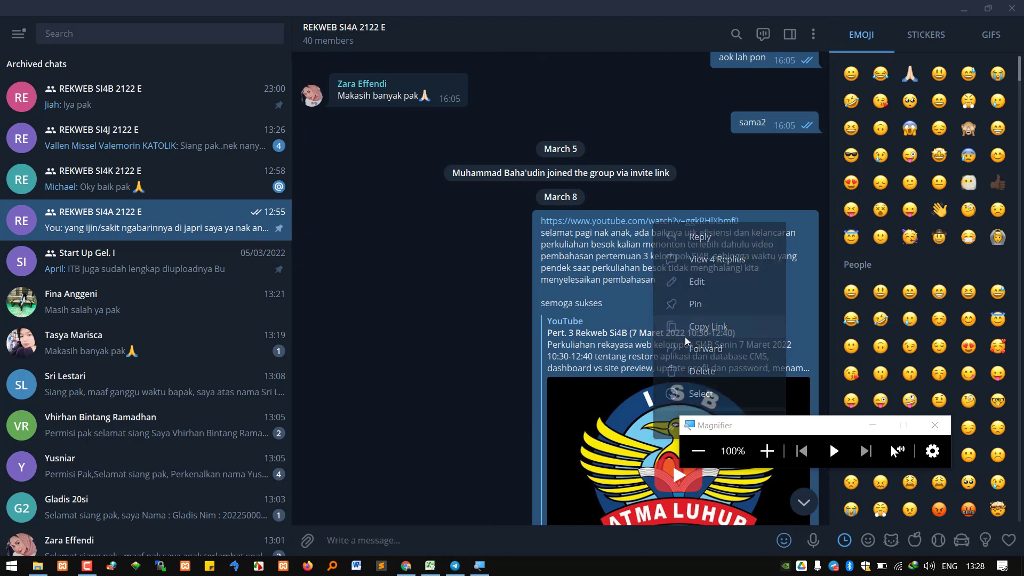
{"action": "left_click", "coordinate": [406, 566]}
{"action": "left_click", "coordinate": [858, 10]}
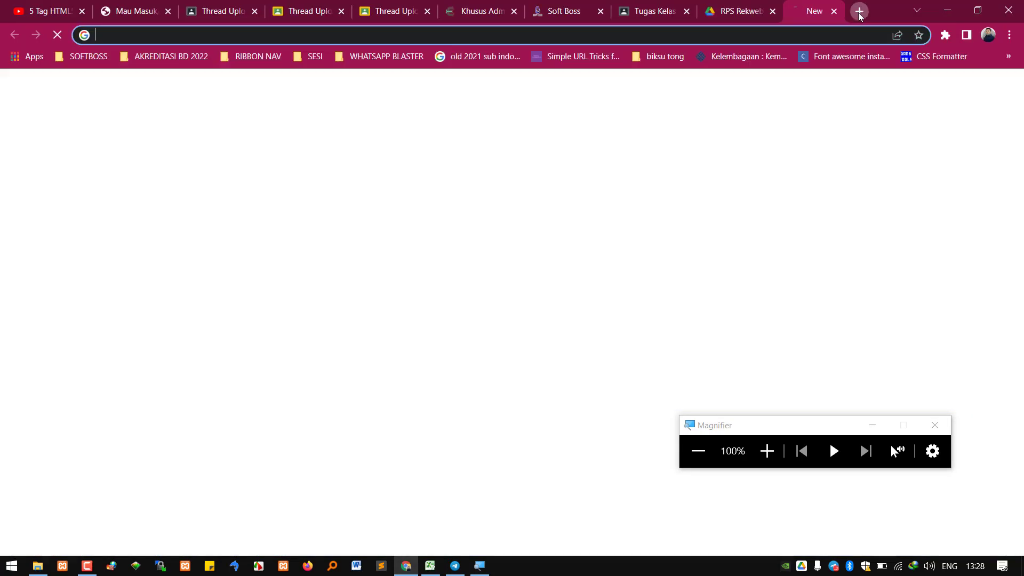
{"action": "key", "text": "ctrl+v"}
{"action": "key", "text": "Return"}
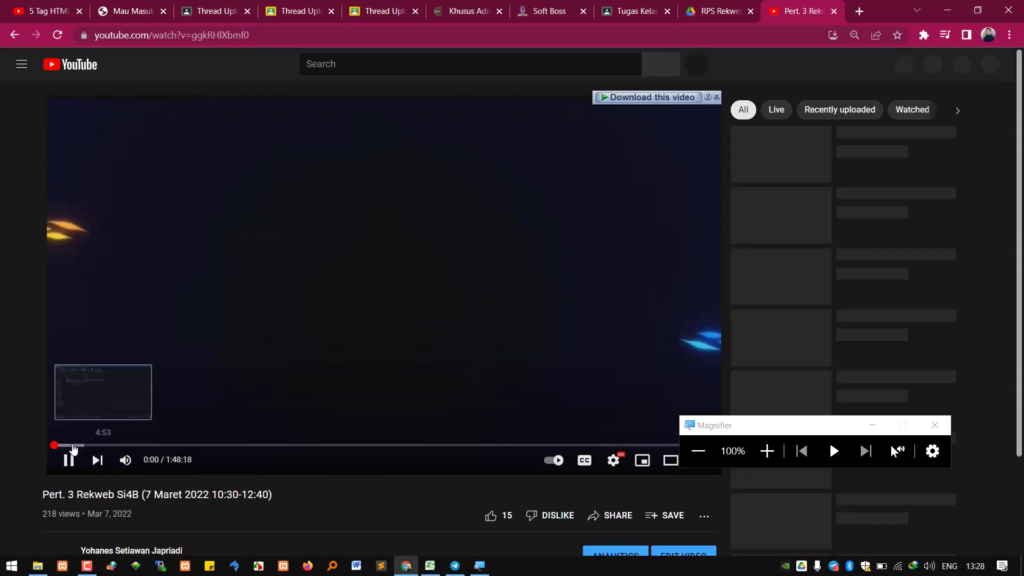
- Seek the Pert. 3 Rekweb Si4B lecture video back to about 3:05
{"action": "left_click", "coordinate": [93, 446]}
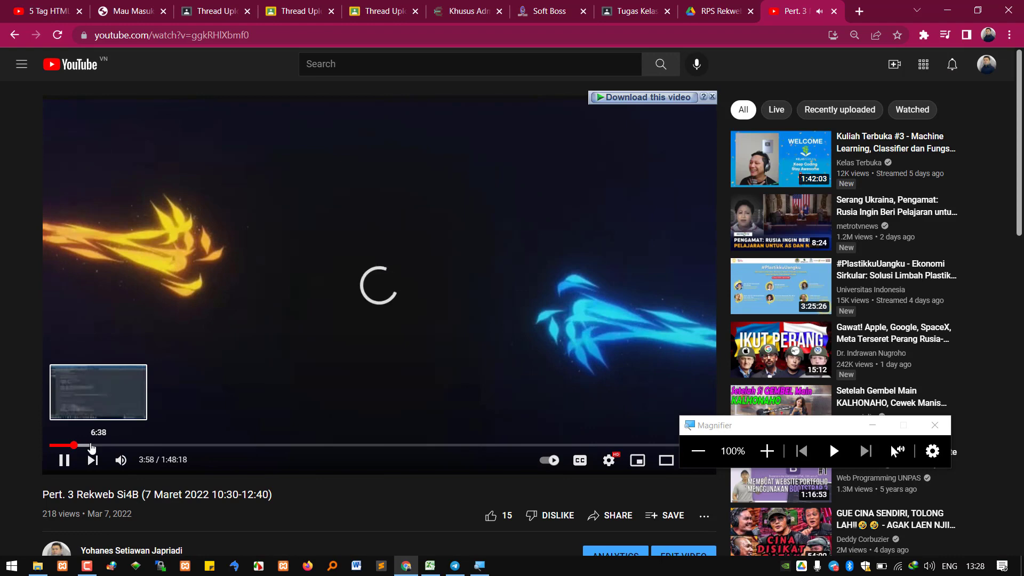
{"action": "left_click", "coordinate": [98, 446]}
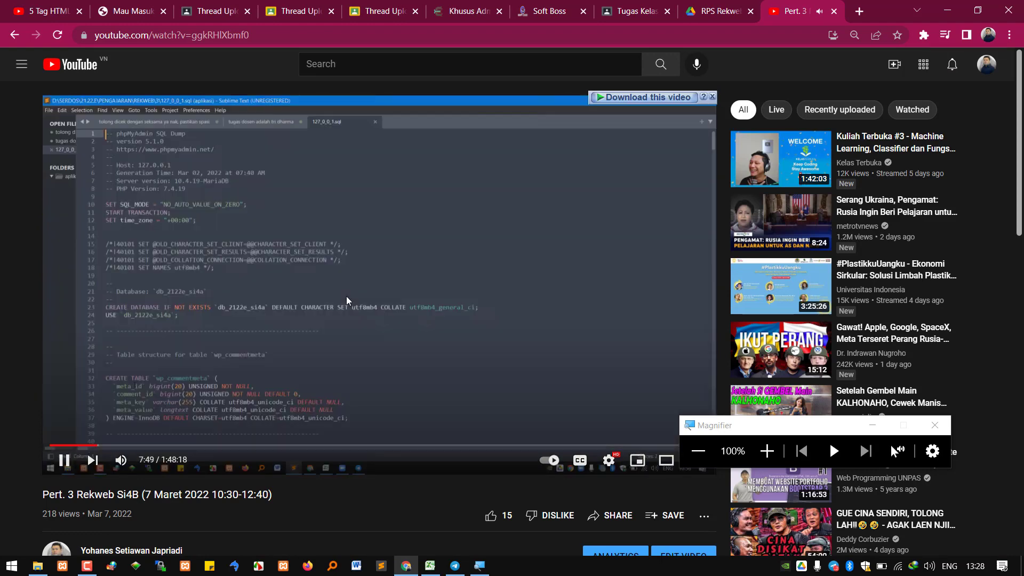
{"action": "left_click", "coordinate": [116, 445]}
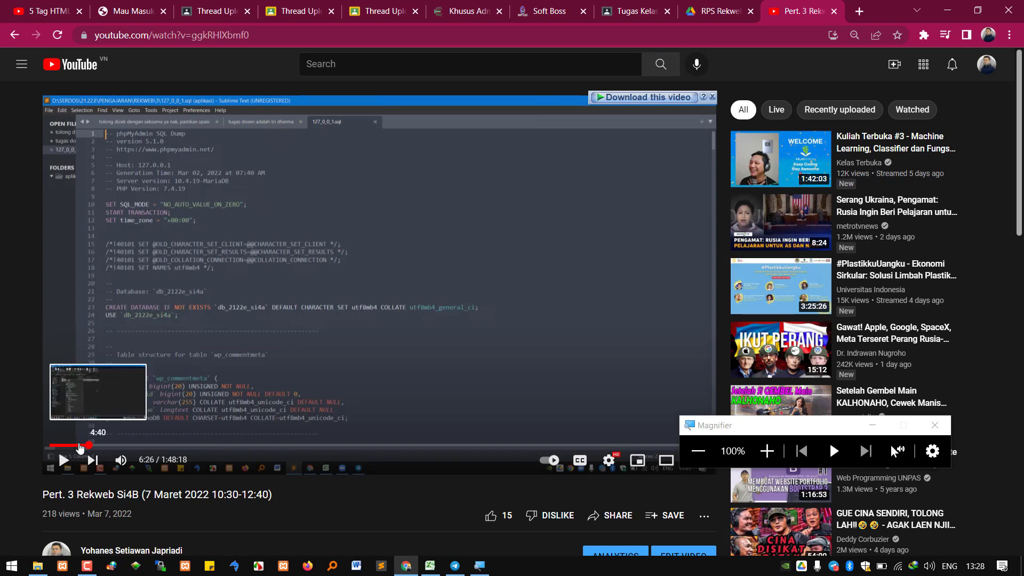
{"action": "left_click", "coordinate": [79, 446]}
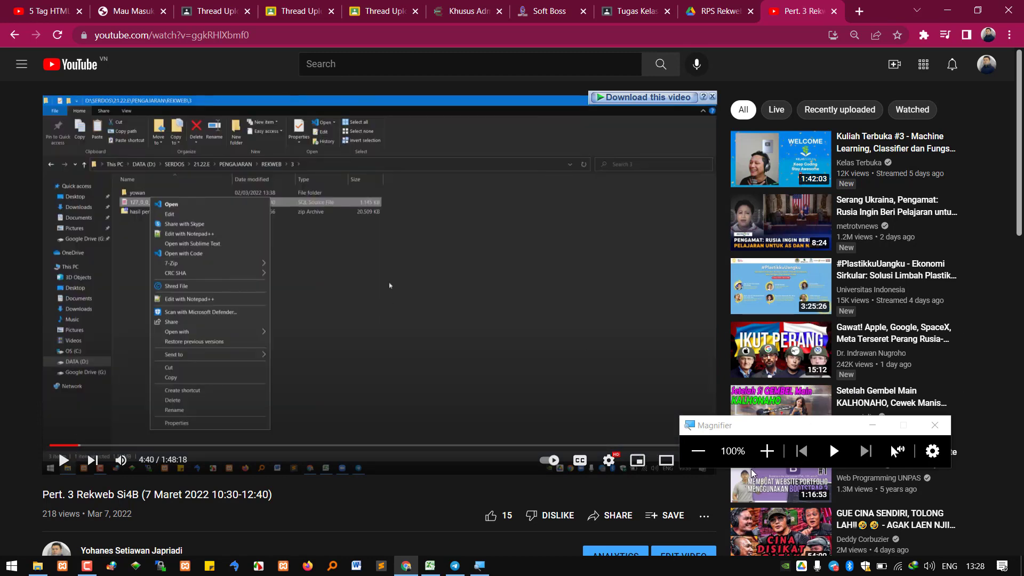
{"action": "left_click", "coordinate": [767, 451]}
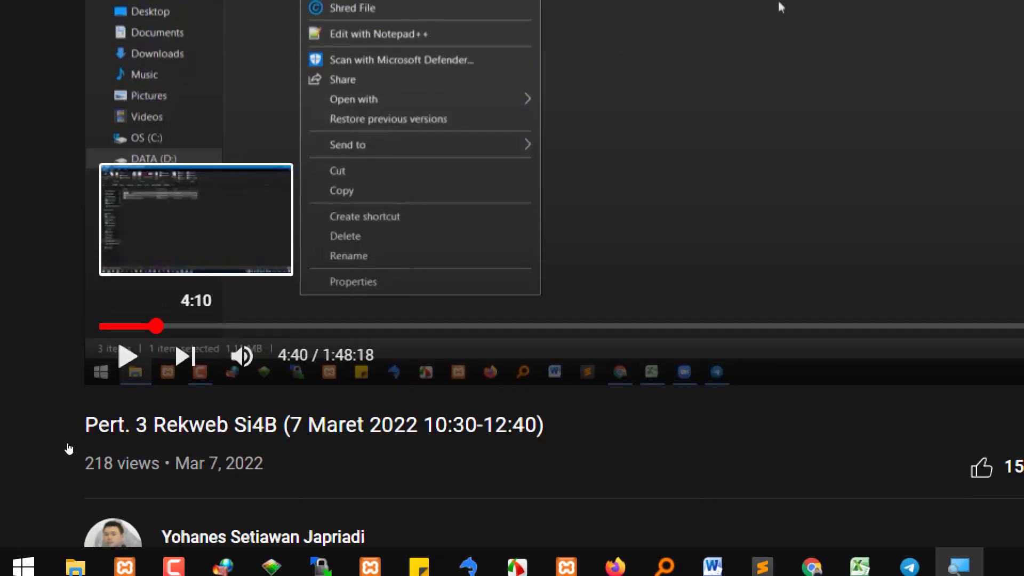
{"action": "left_click", "coordinate": [69, 448]}
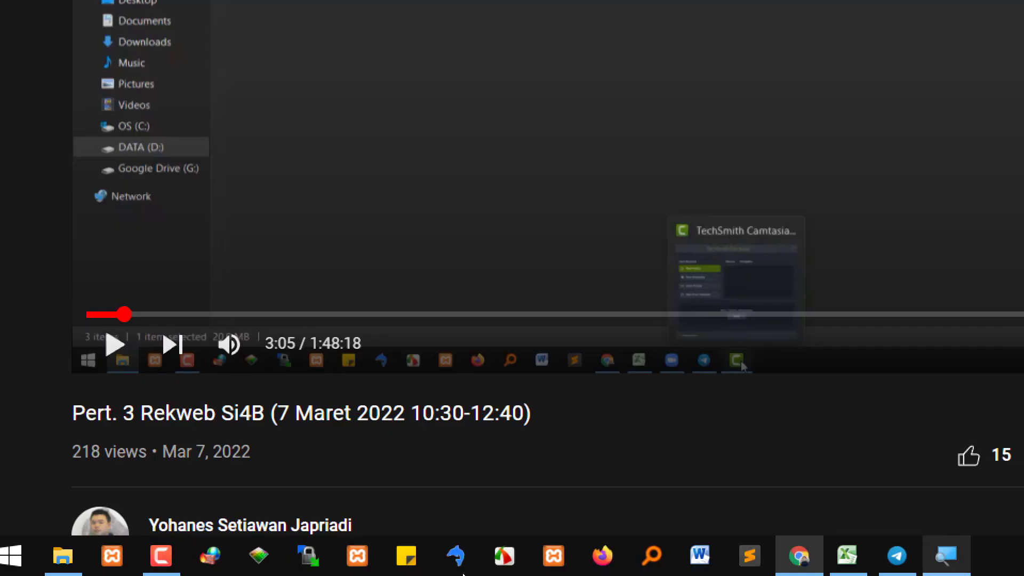
- Exit full screen, reset the Magnifier to 100%, and minimize Chrome to reveal the Excel sheet
{"action": "mouse_move", "coordinate": [847, 555]}
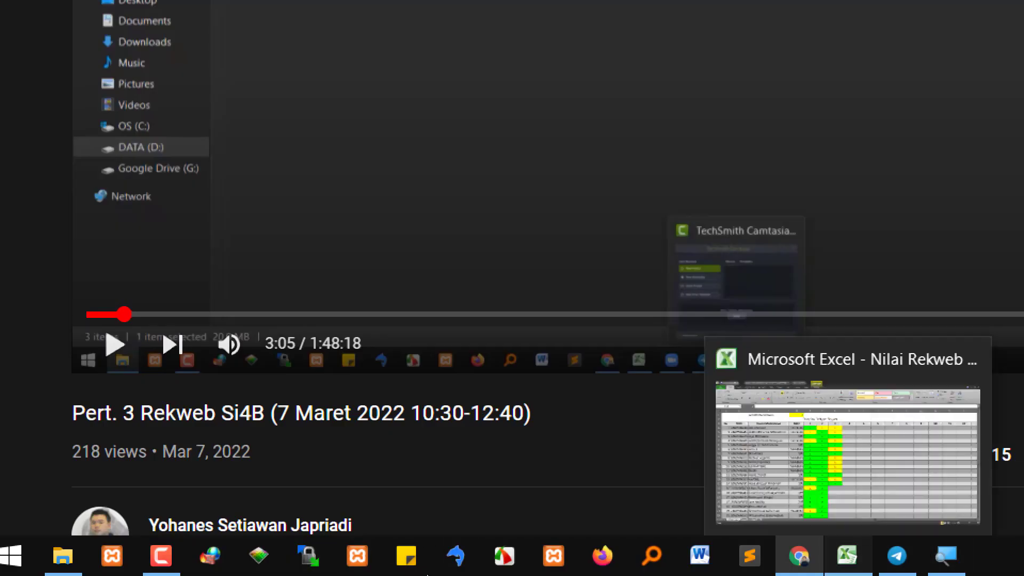
{"action": "left_click", "coordinate": [848, 451]}
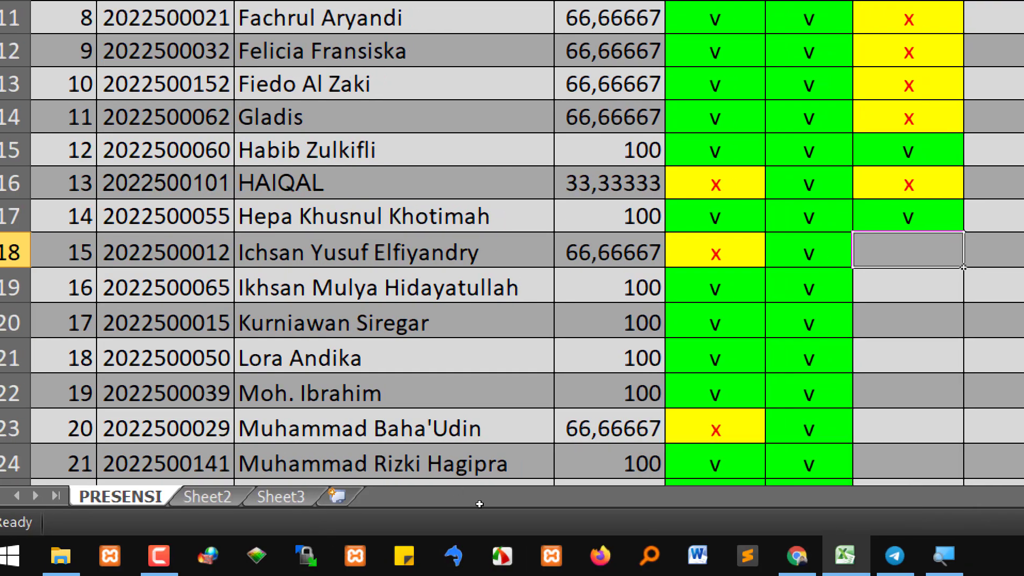
{"action": "mouse_move", "coordinate": [812, 556]}
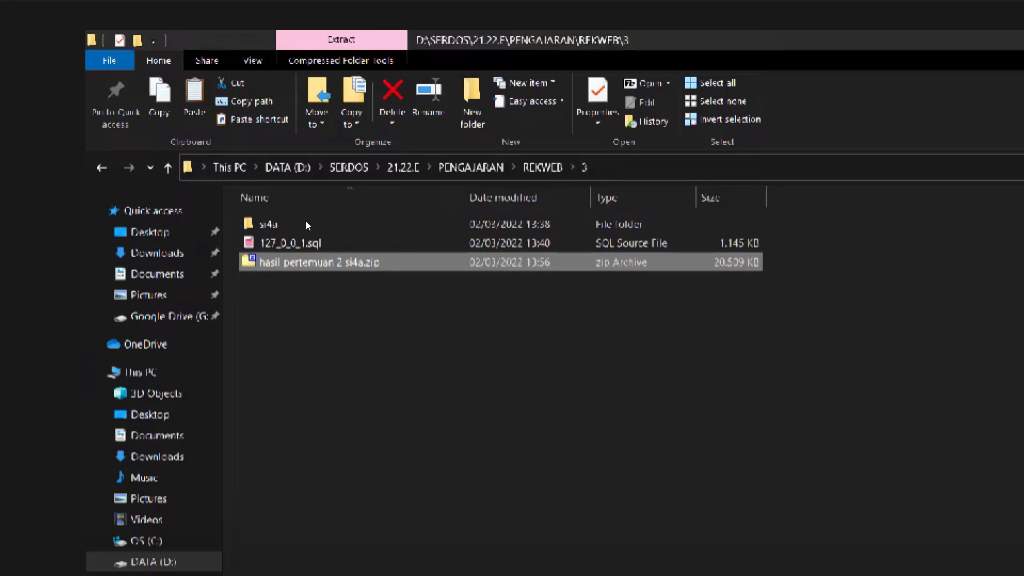
{"action": "key", "text": "Escape"}
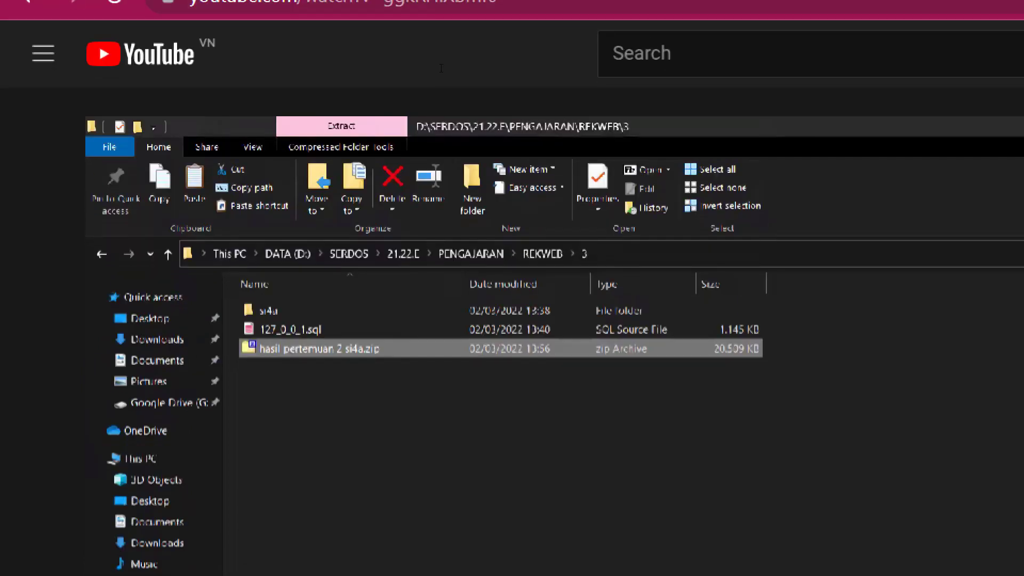
{"action": "key", "text": "super+plus"}
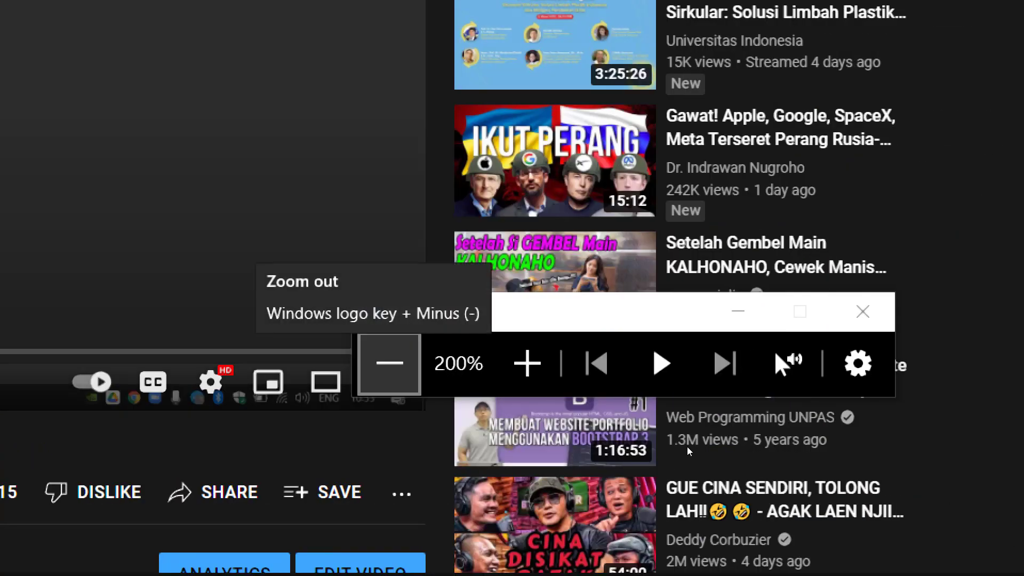
{"action": "left_click", "coordinate": [687, 452]}
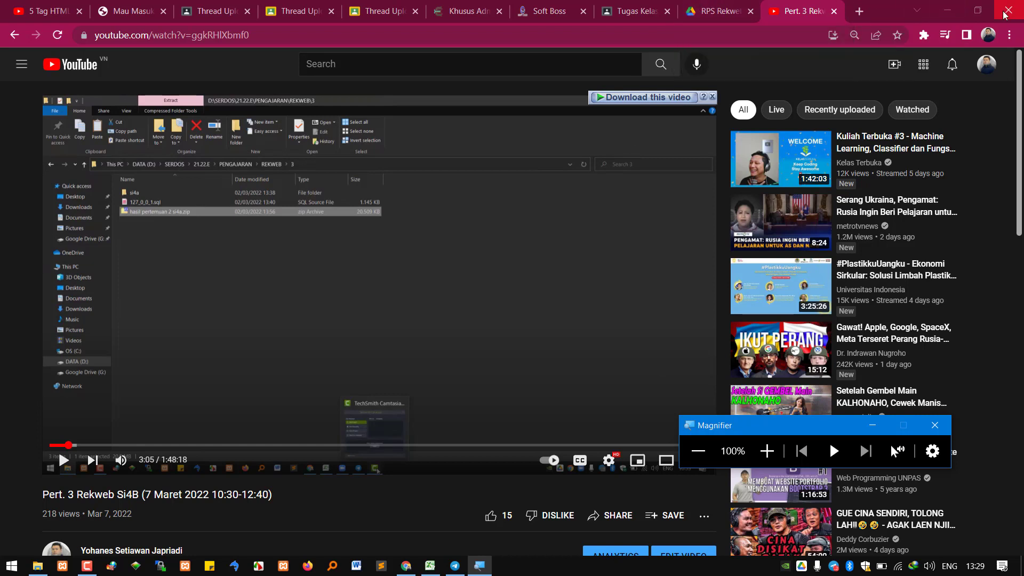
{"action": "left_click", "coordinate": [946, 12]}
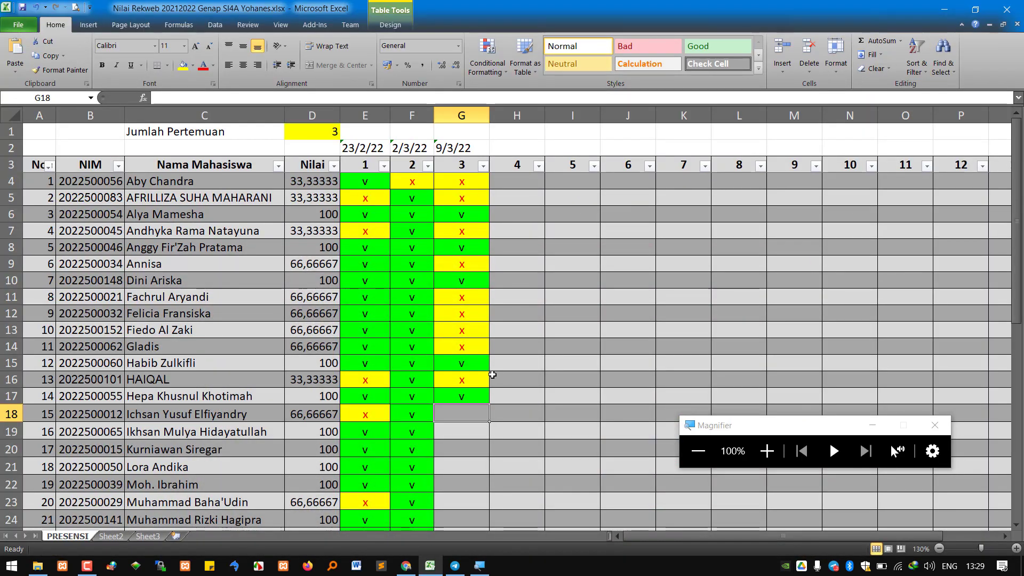
- Fill row 34's meeting 2 v mark across into meeting 3 cell G34
{"action": "left_click", "coordinate": [493, 375]}
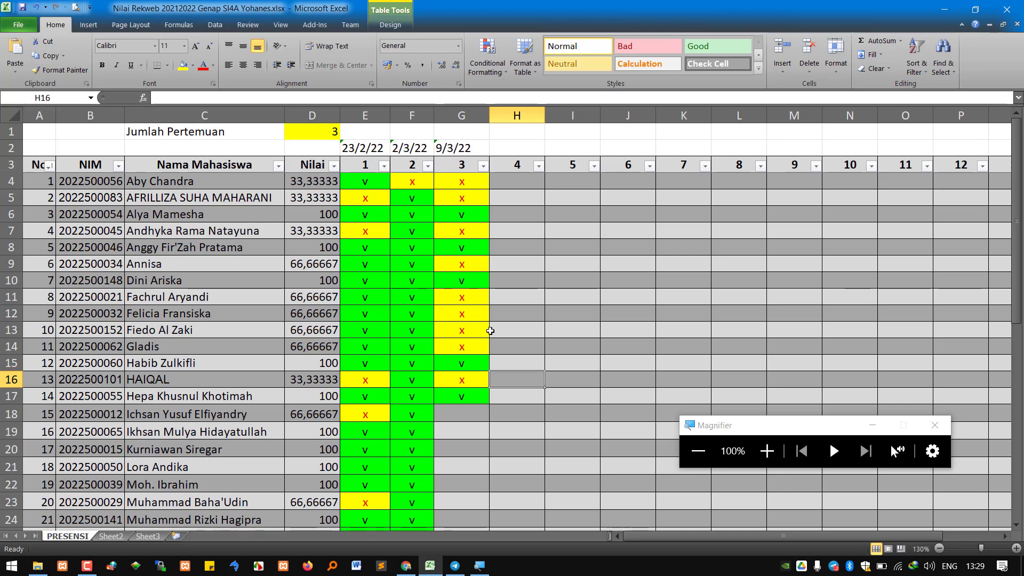
{"action": "scroll", "coordinate": [489, 391], "scroll_direction": "down", "scroll_amount": 5}
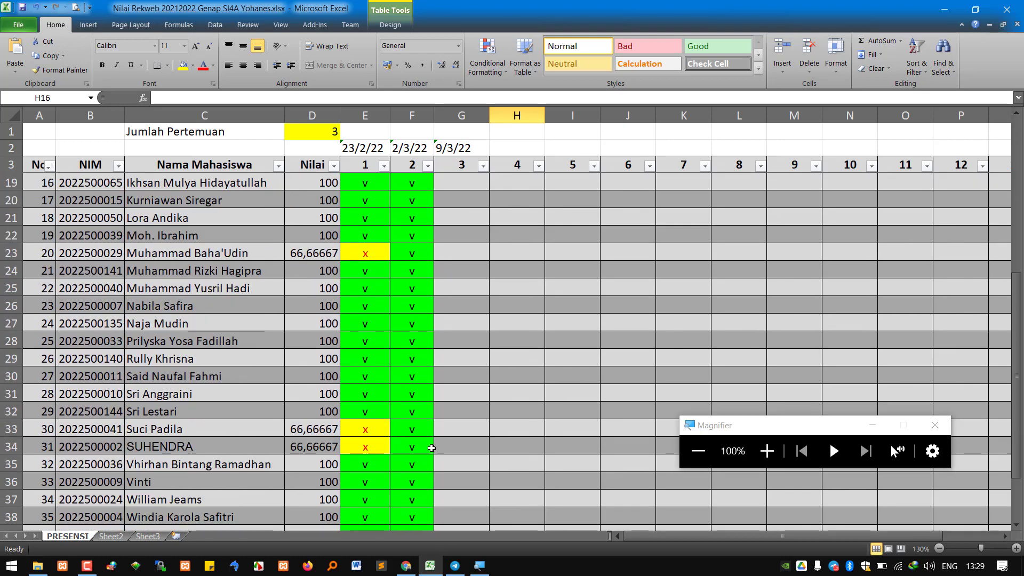
{"action": "left_click", "coordinate": [418, 447]}
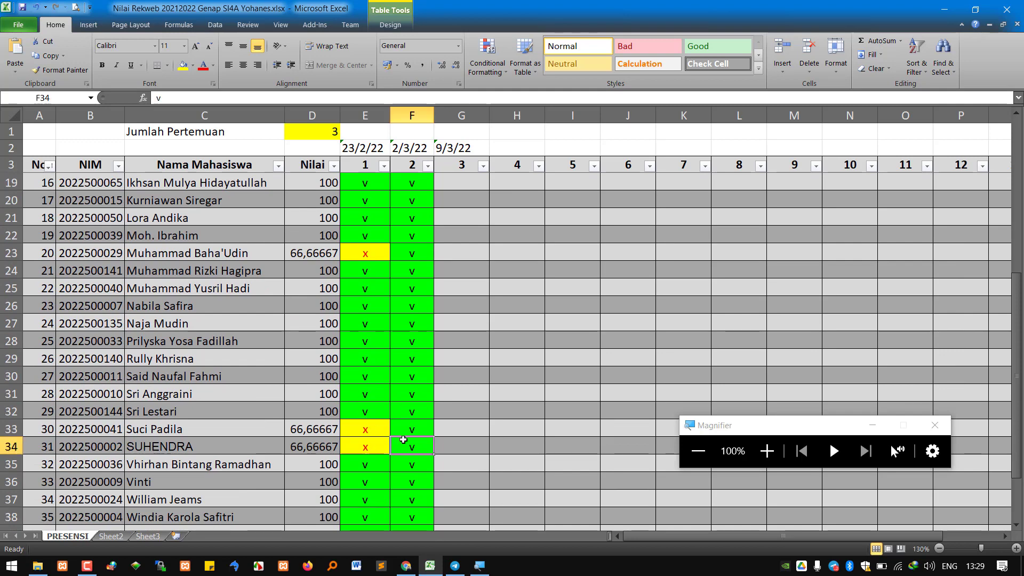
{"action": "left_click_drag", "start_coordinate": [433, 453], "coordinate": [461, 448]}
{"action": "left_click", "coordinate": [413, 447]}
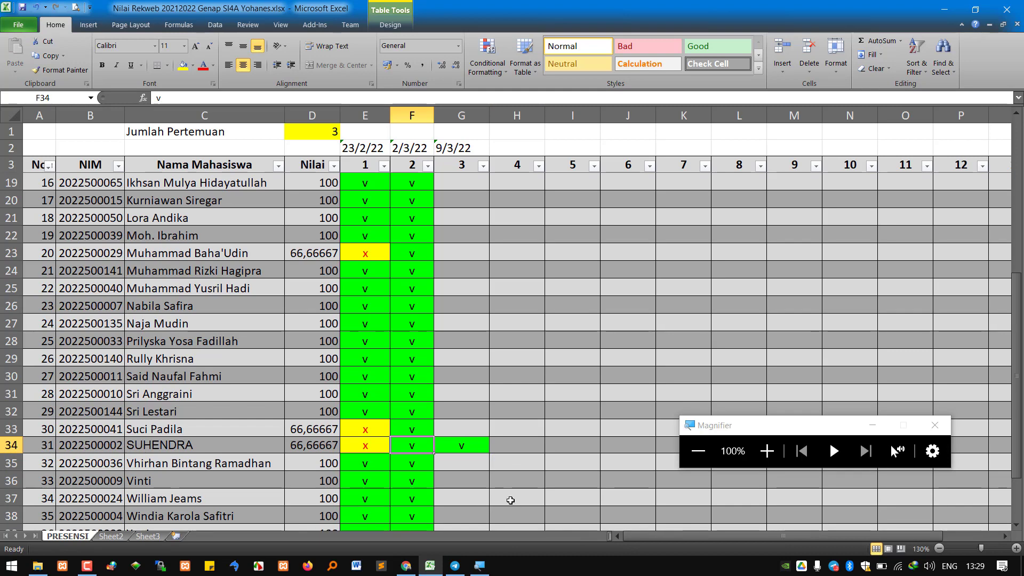
- Copy the green v from F19 and paste it into G19
{"action": "scroll", "coordinate": [459, 483], "scroll_direction": "up", "scroll_amount": 2}
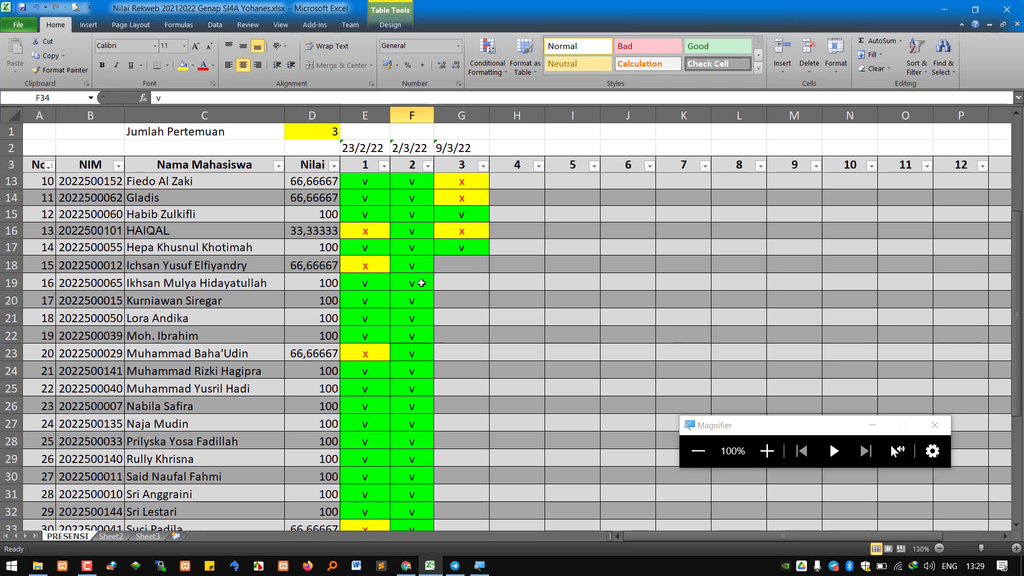
{"action": "left_click", "coordinate": [421, 283]}
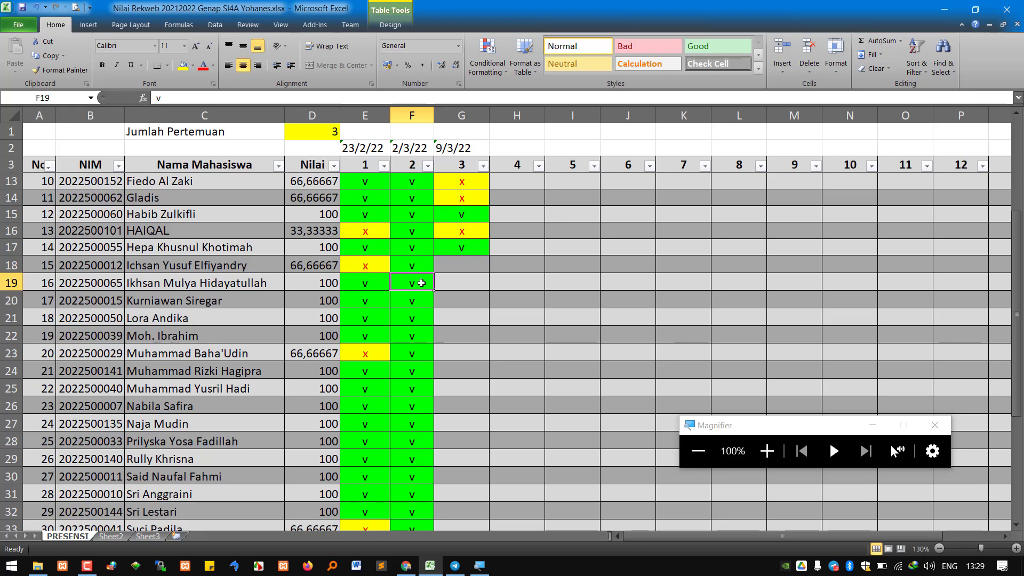
{"action": "key", "text": "ctrl+c"}
{"action": "left_click", "coordinate": [456, 285]}
{"action": "key", "text": "ctrl+v"}
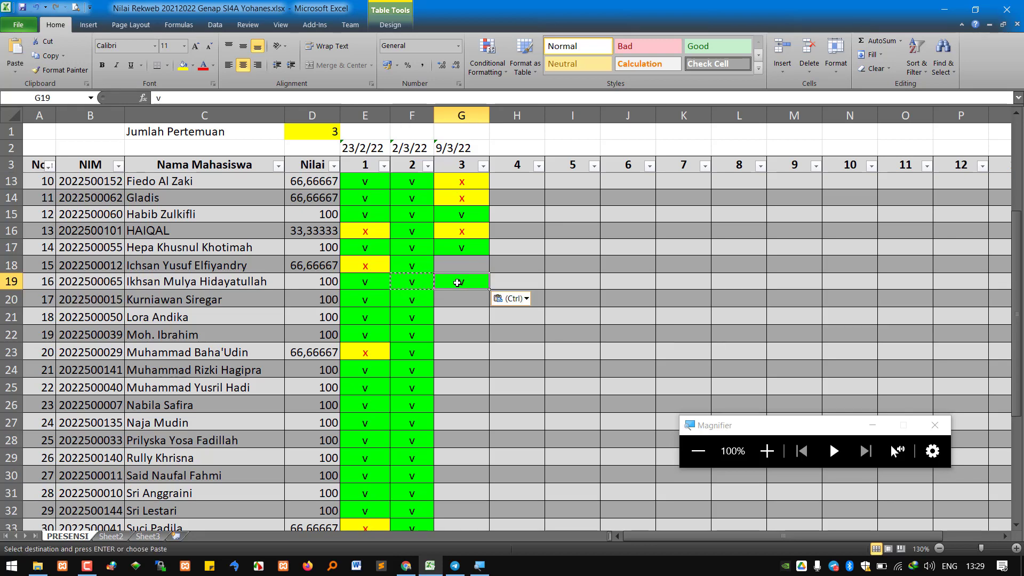
{"action": "key", "text": "ctrl+z"}
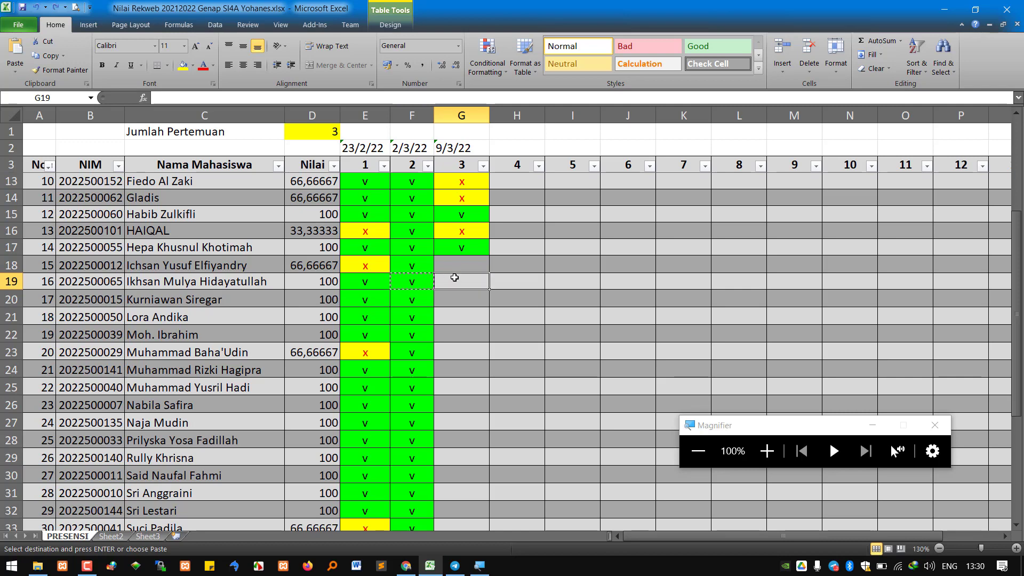
{"action": "key", "text": "ctrl+v"}
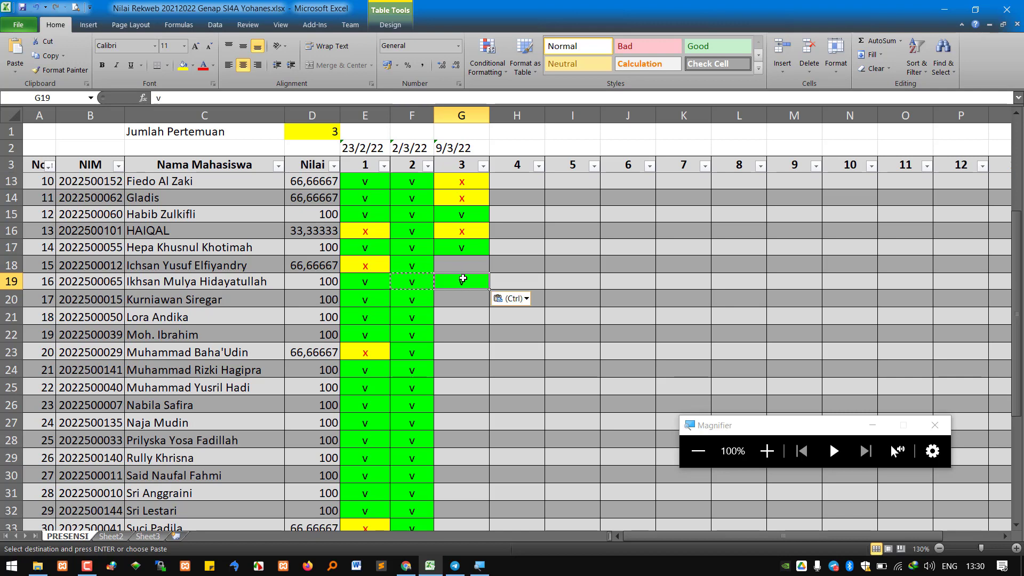
- Paste the green v into G20 and move to the next student's meeting 3 cell
{"action": "scroll", "coordinate": [473, 315], "scroll_direction": "down", "scroll_amount": 1}
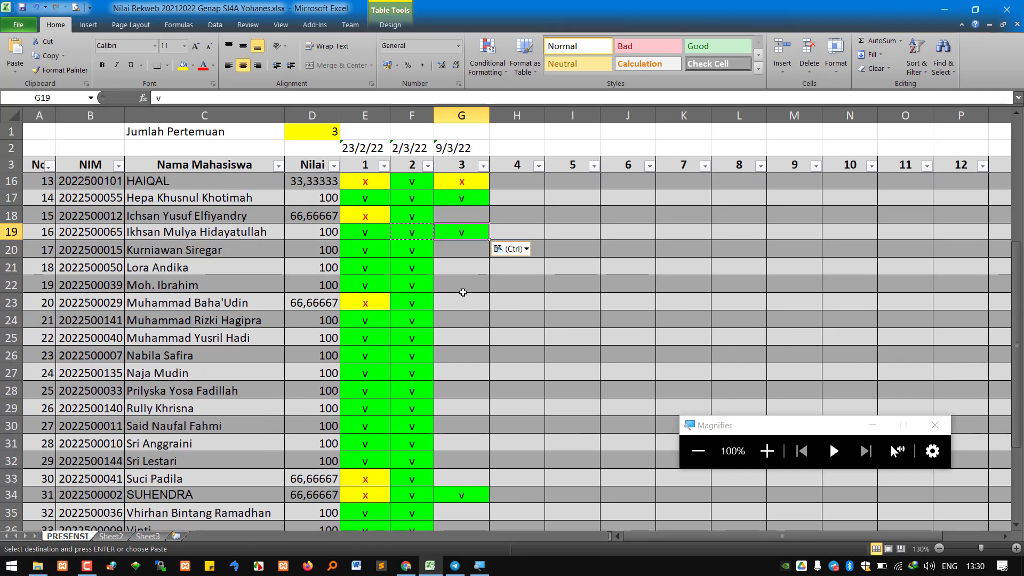
{"action": "left_click", "coordinate": [467, 254]}
{"action": "key", "text": "ctrl+v"}
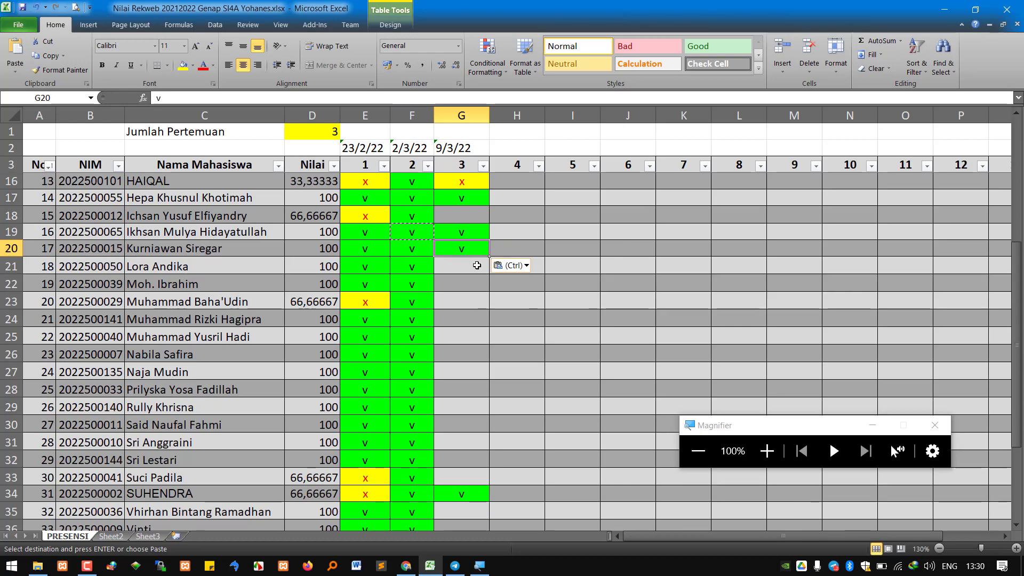
{"action": "left_click", "coordinate": [472, 301]}
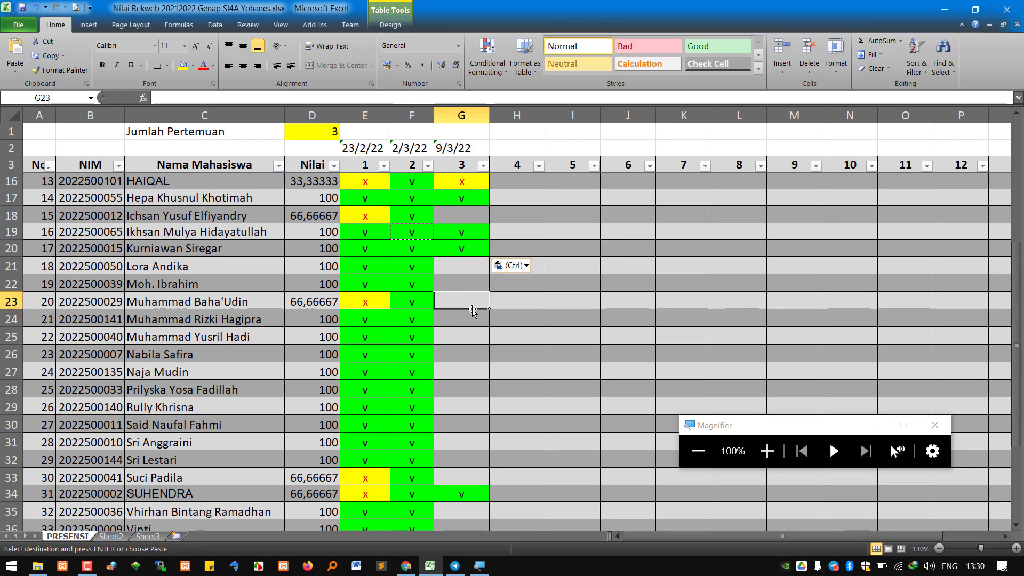
- Check the existing meeting 3 marks in G10 and G17
{"action": "scroll", "coordinate": [472, 309], "scroll_direction": "up", "scroll_amount": 2}
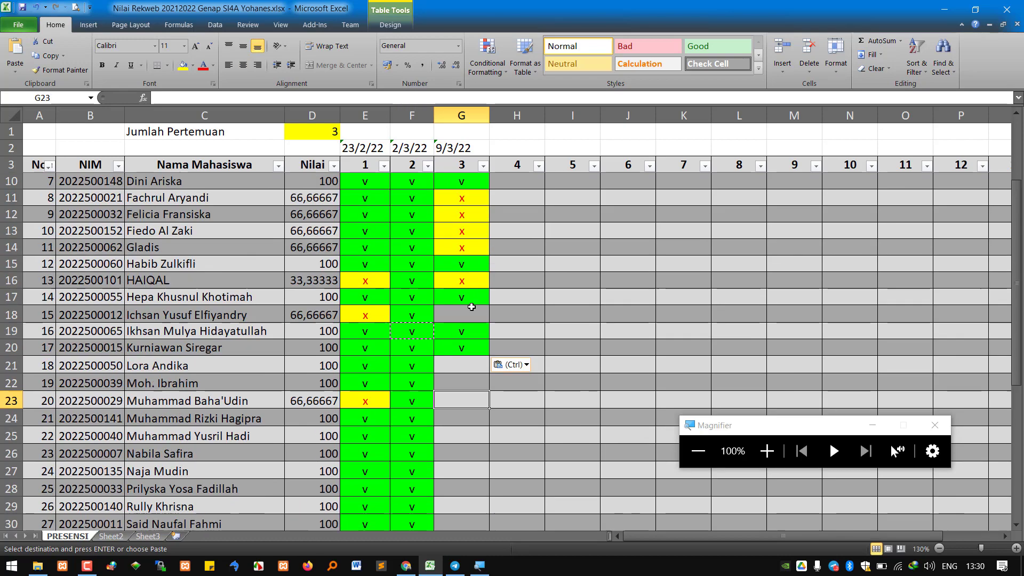
{"action": "scroll", "coordinate": [473, 307], "scroll_direction": "up", "scroll_amount": 2}
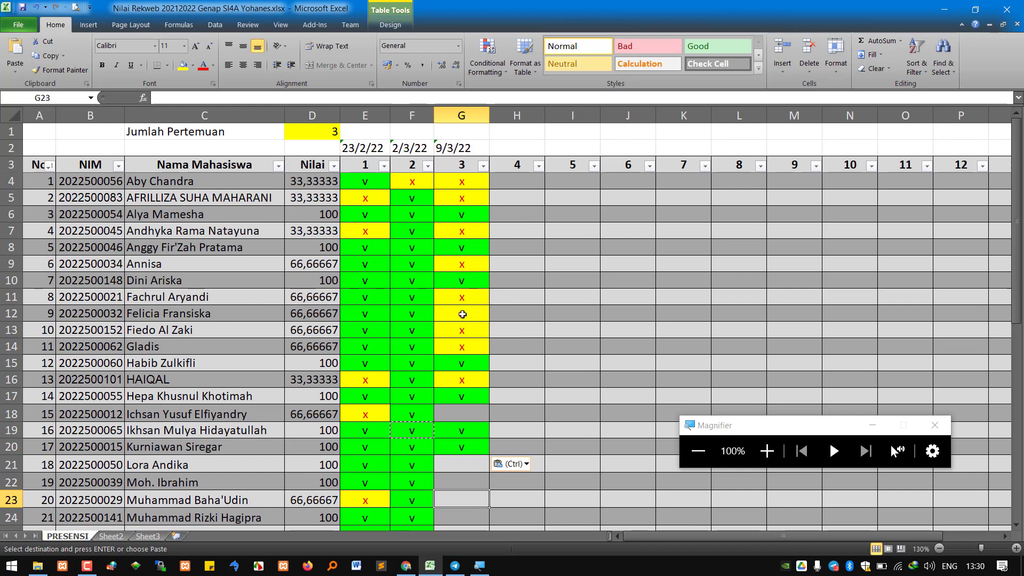
{"action": "scroll", "coordinate": [467, 374], "scroll_direction": "down", "scroll_amount": 3}
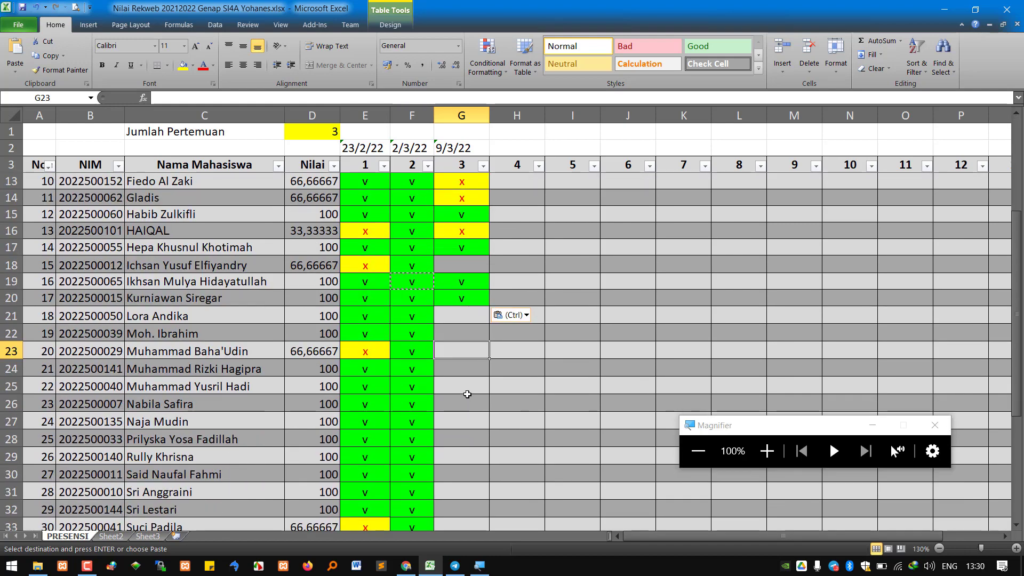
{"action": "scroll", "coordinate": [469, 395], "scroll_direction": "up", "scroll_amount": 1}
{"action": "scroll", "coordinate": [469, 395], "scroll_direction": "down", "scroll_amount": 3}
{"action": "scroll", "coordinate": [468, 374], "scroll_direction": "up", "scroll_amount": 3}
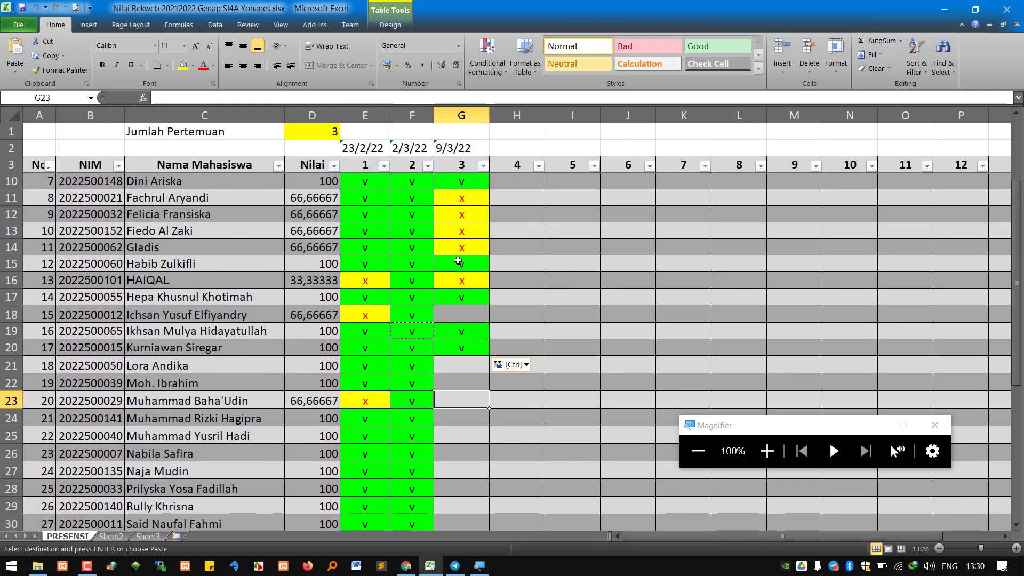
{"action": "left_click", "coordinate": [454, 184]}
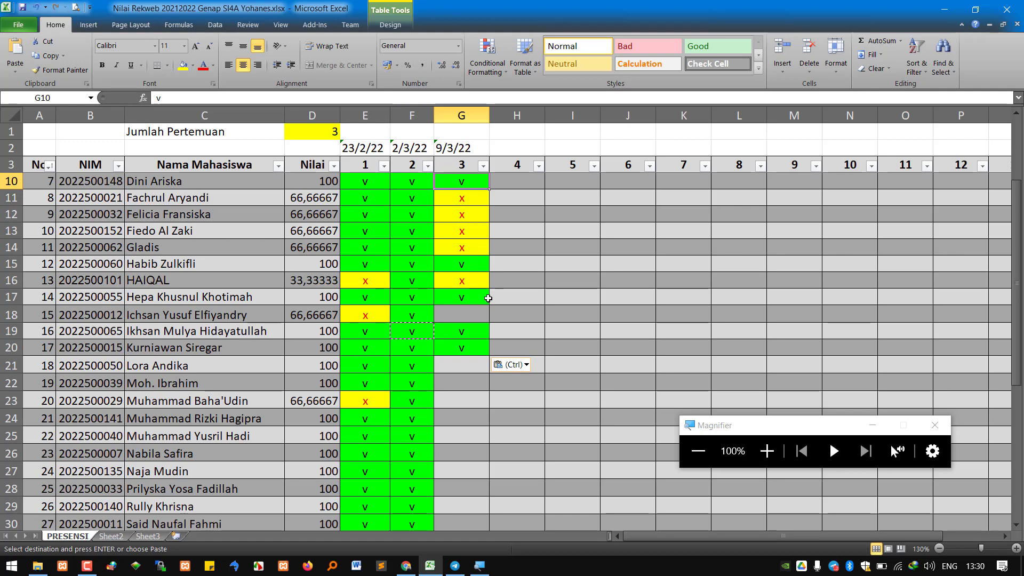
{"action": "left_click", "coordinate": [462, 299]}
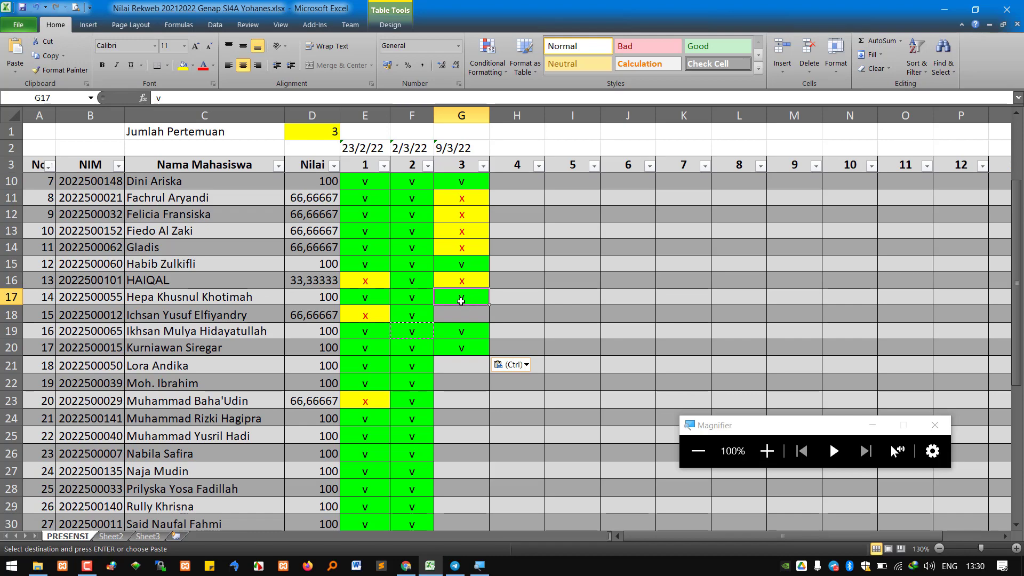
- Copy the green v from F30 and paste it into G30 and G29
{"action": "scroll", "coordinate": [437, 395], "scroll_direction": "down", "scroll_amount": 4}
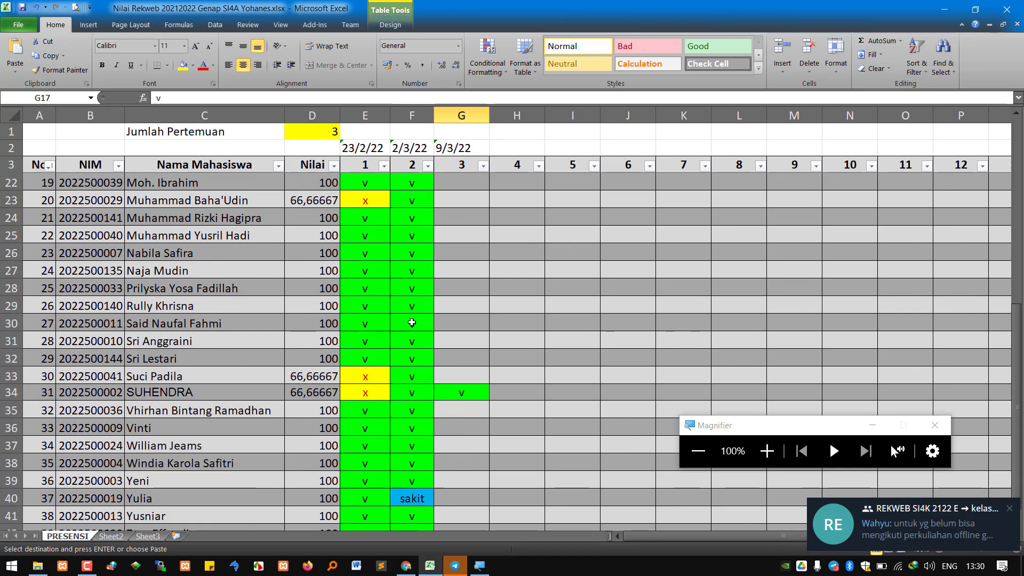
{"action": "left_click", "coordinate": [412, 323]}
{"action": "key", "text": "ctrl+c"}
{"action": "left_click", "coordinate": [444, 321]}
{"action": "key", "text": "ctrl+v"}
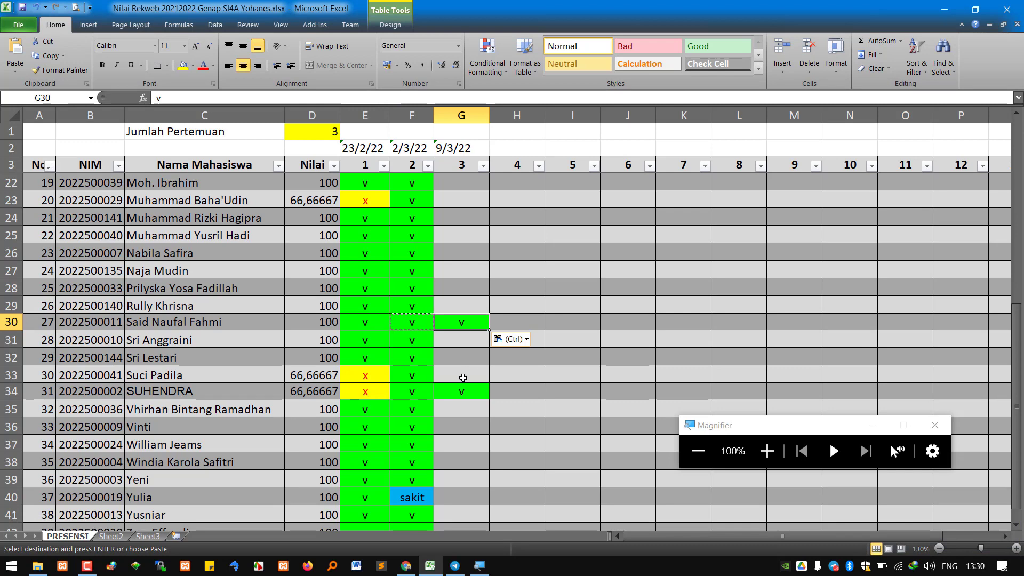
{"action": "left_click", "coordinate": [463, 305]}
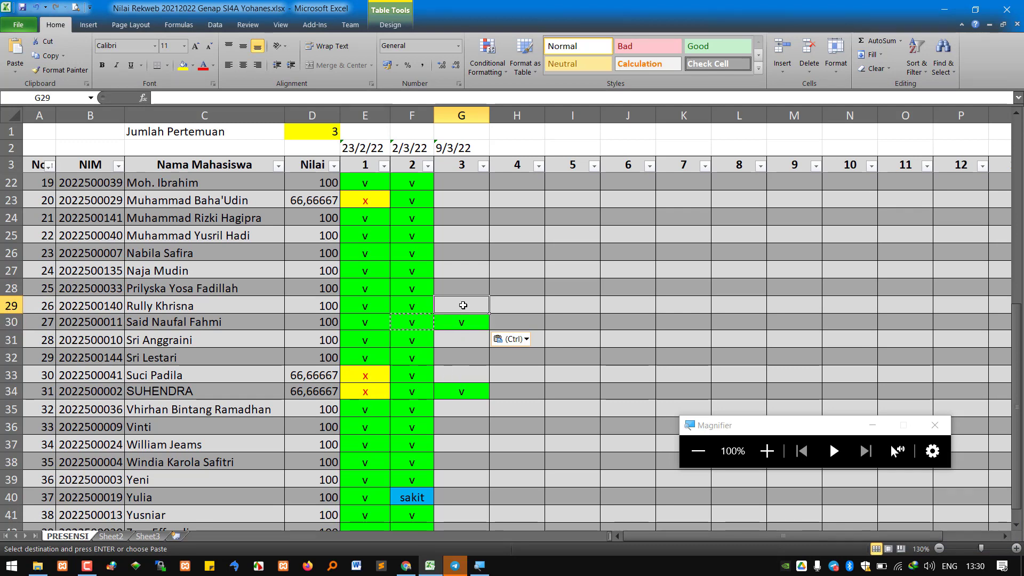
{"action": "key", "text": "ctrl+v"}
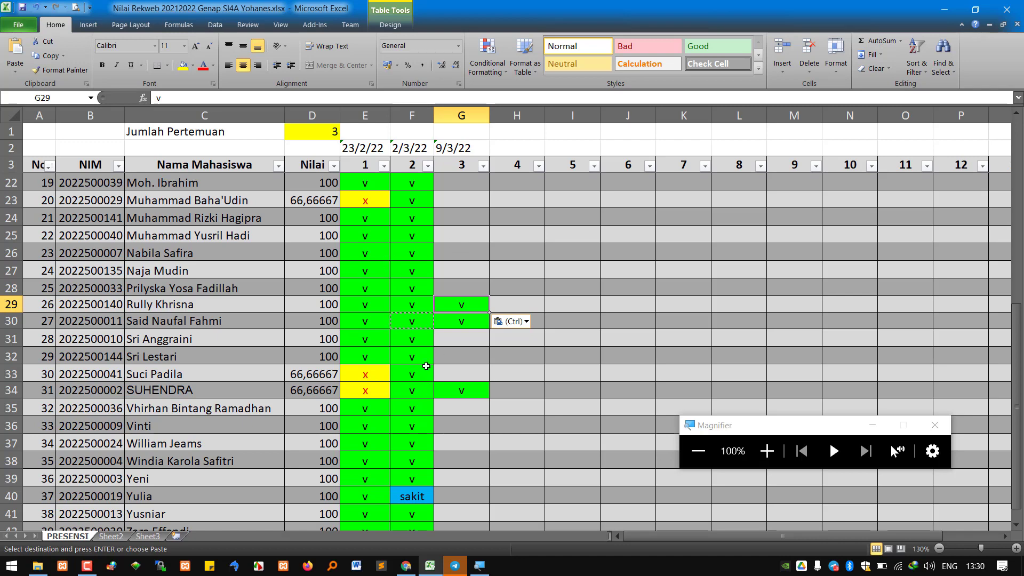
- Copy the green v from F22 and paste it into G22 and G38
{"action": "left_click", "coordinate": [422, 186]}
{"action": "key", "text": "ctrl+c"}
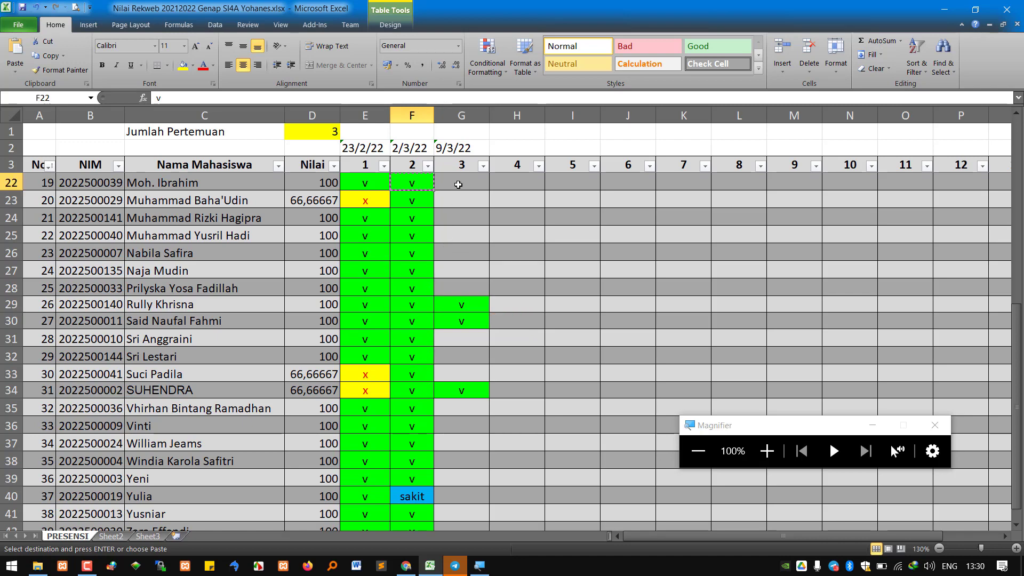
{"action": "left_click", "coordinate": [451, 185]}
{"action": "key", "text": "ctrl+v"}
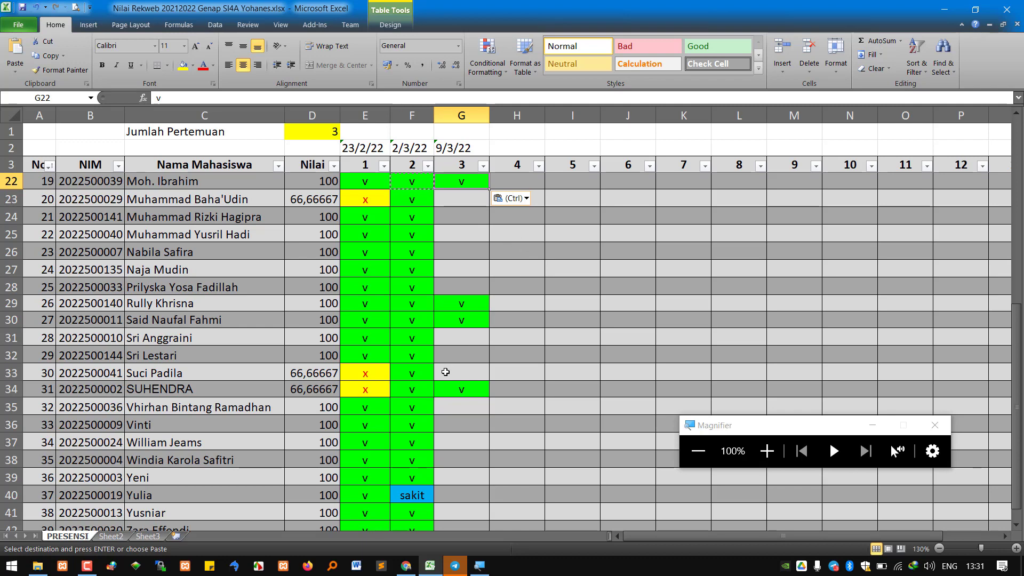
{"action": "left_click", "coordinate": [453, 460]}
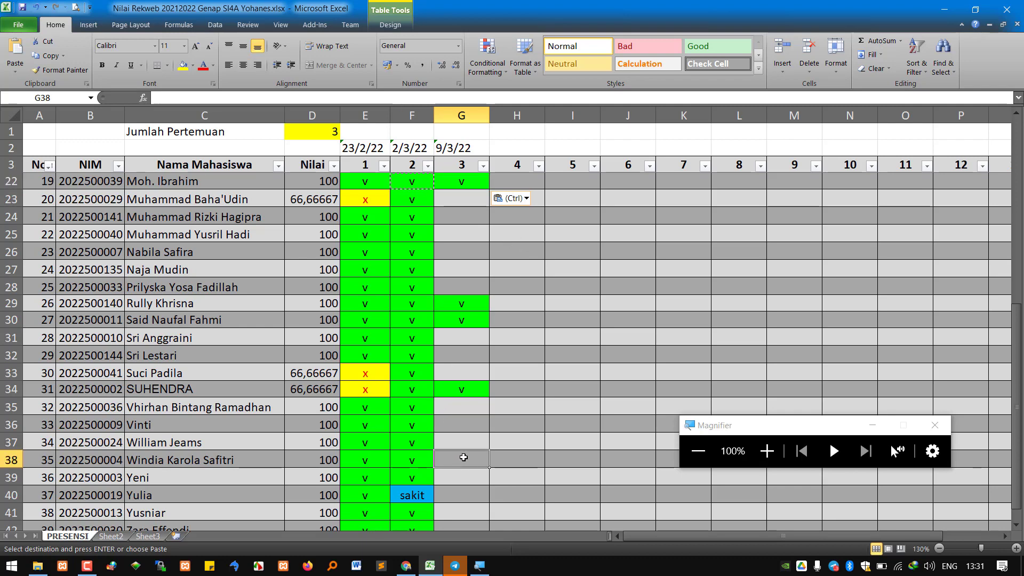
{"action": "key", "text": "ctrl+v"}
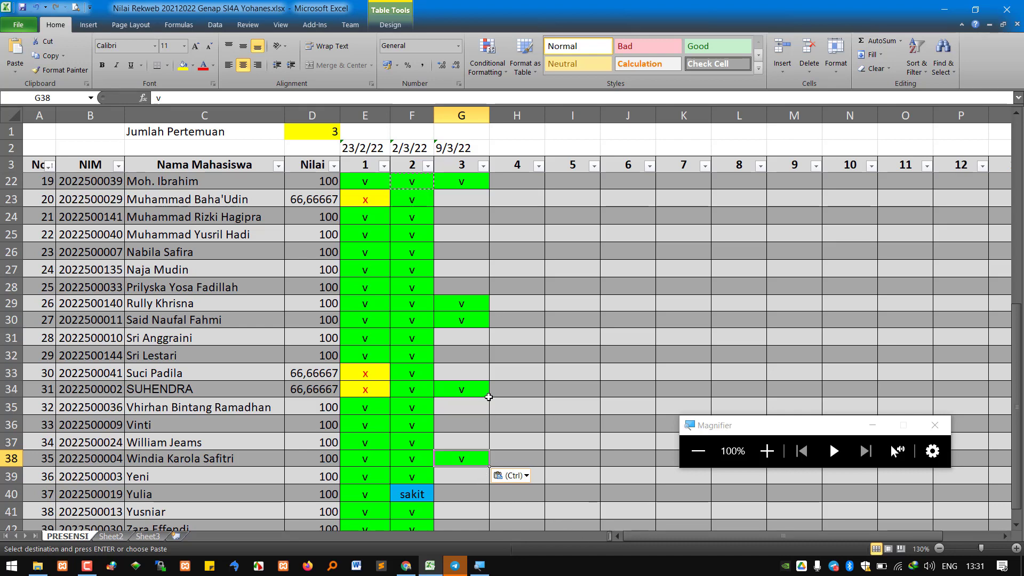
- Copy the green v from F31 into meeting 3 cell G31
{"action": "left_click", "coordinate": [419, 344]}
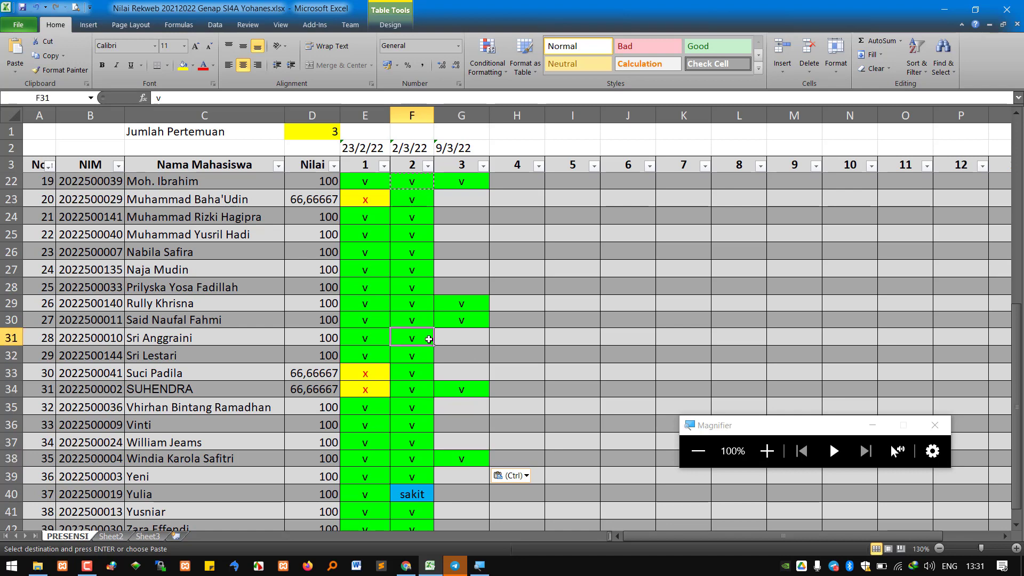
{"action": "key", "text": "ctrl+c"}
{"action": "left_click", "coordinate": [458, 342]}
{"action": "key", "text": "ctrl+v"}
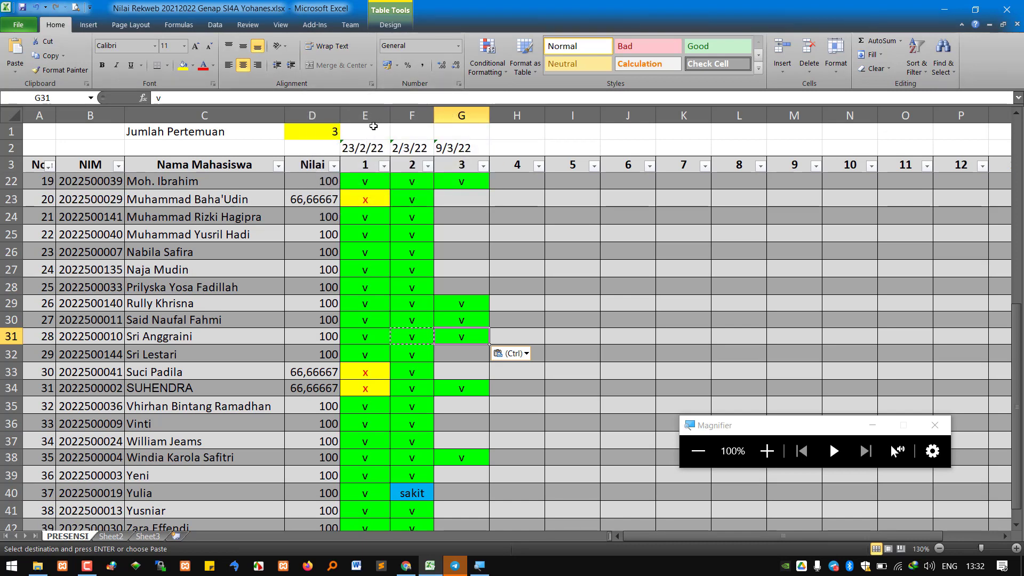
- Copy the green v from F37 into G37, then check row 16's meeting 3 mark
{"action": "scroll", "coordinate": [339, 143], "scroll_direction": "down", "scroll_amount": 1}
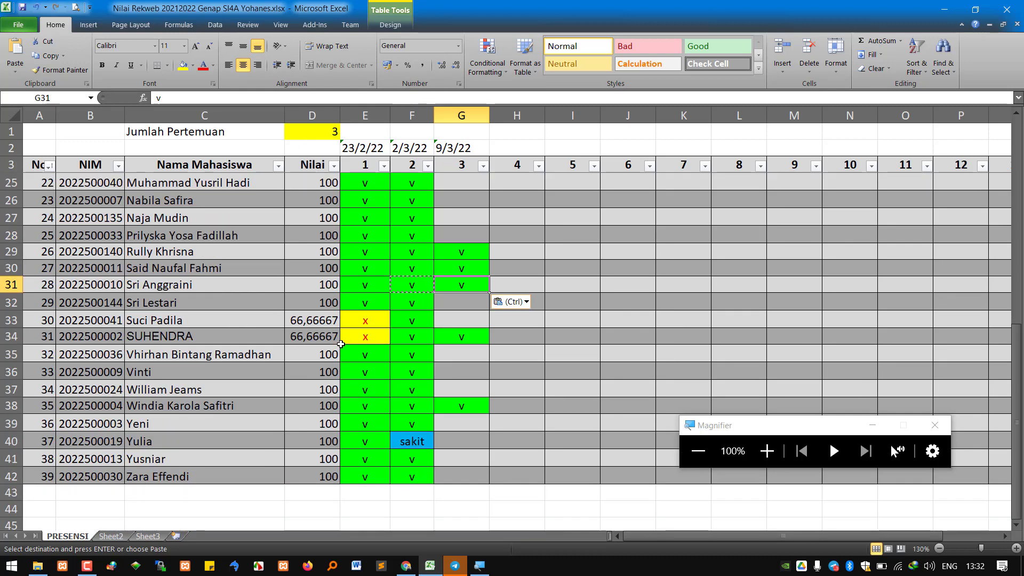
{"action": "left_click", "coordinate": [412, 391]}
{"action": "key", "text": "ctrl+c"}
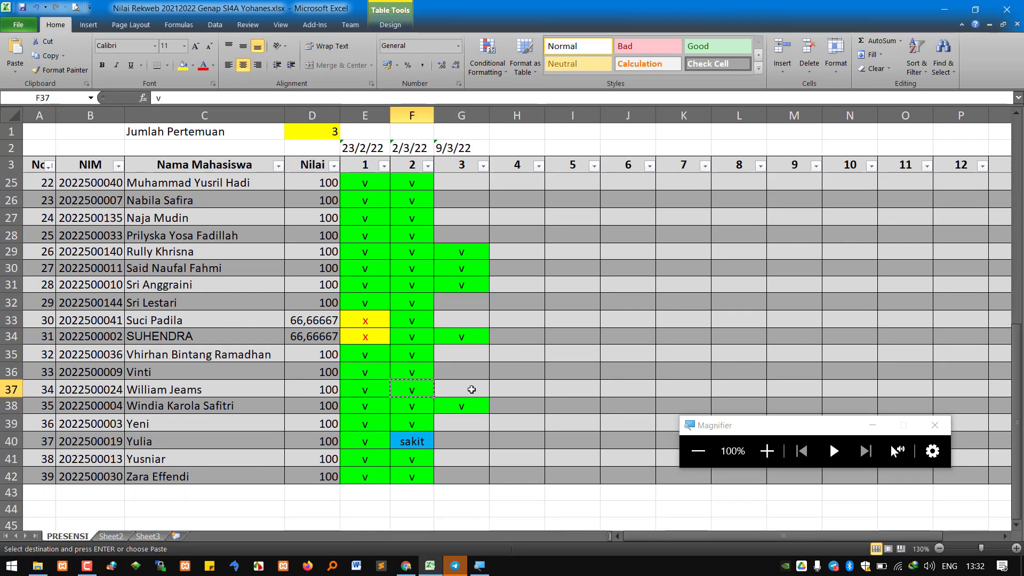
{"action": "left_click", "coordinate": [472, 389]}
{"action": "key", "text": "ctrl+v"}
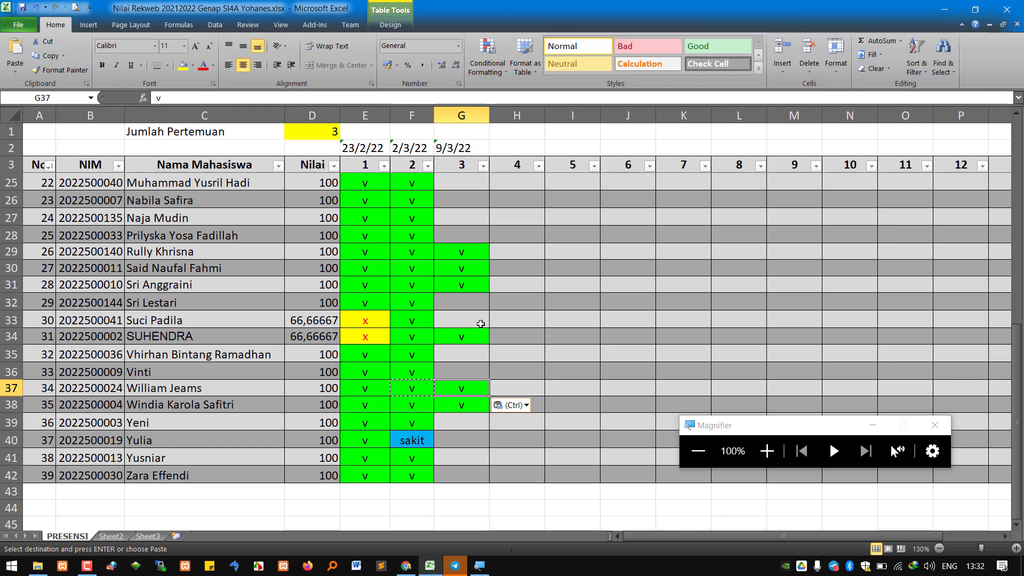
{"action": "scroll", "coordinate": [458, 299], "scroll_direction": "up", "scroll_amount": 4}
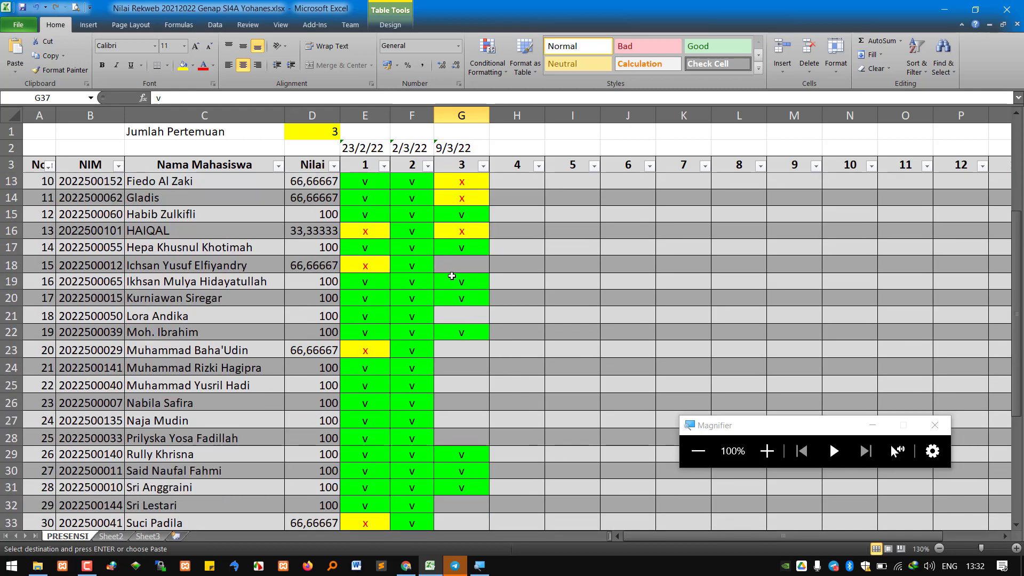
{"action": "left_click", "coordinate": [457, 231]}
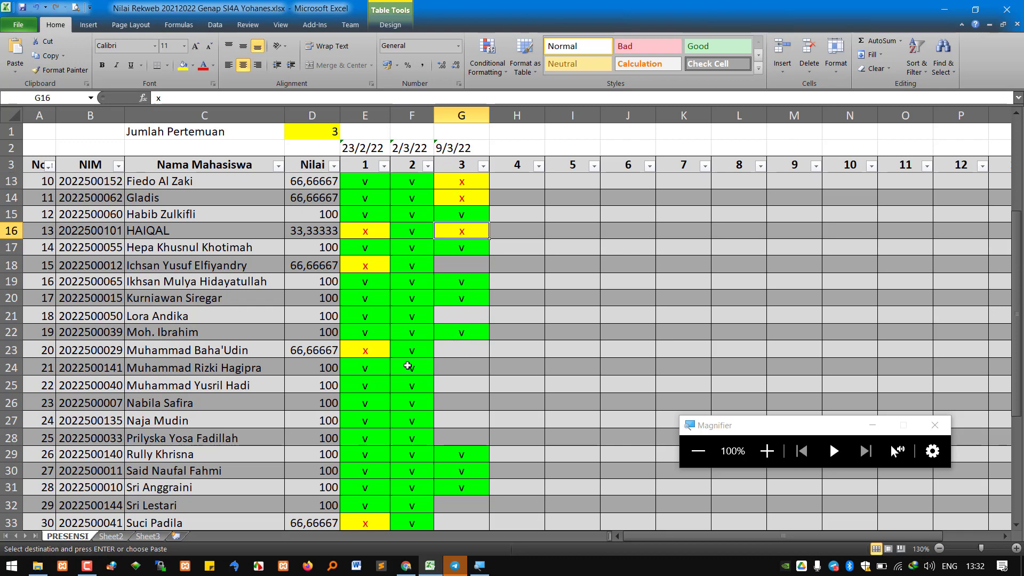
- Copy row 13's meeting 2 v and paste it into G13, G11 and G12
{"action": "scroll", "coordinate": [450, 282], "scroll_direction": "up", "scroll_amount": 1}
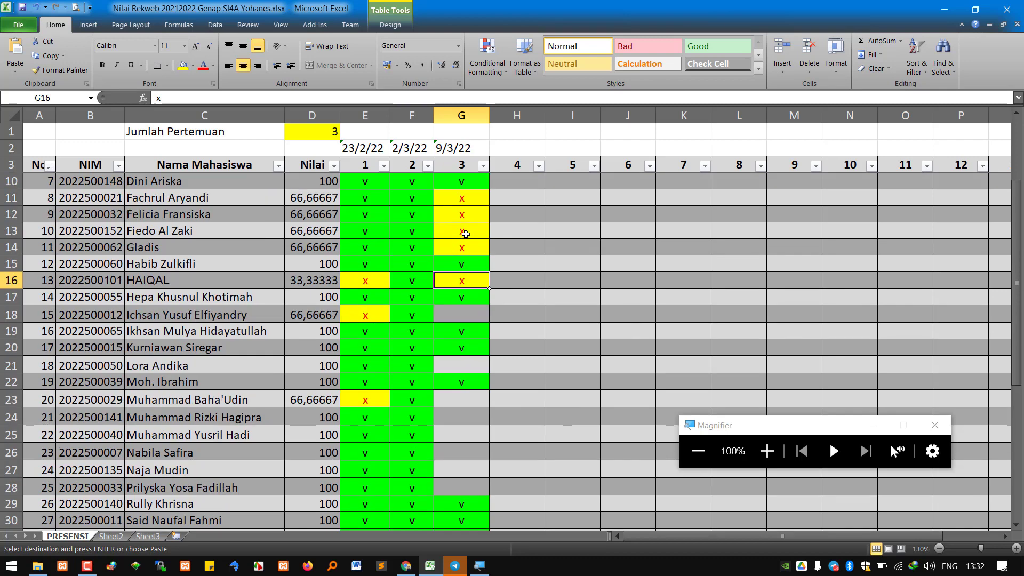
{"action": "left_click", "coordinate": [421, 231]}
{"action": "key", "text": "ctrl+c"}
{"action": "left_click", "coordinate": [454, 230]}
{"action": "key", "text": "ctrl+v"}
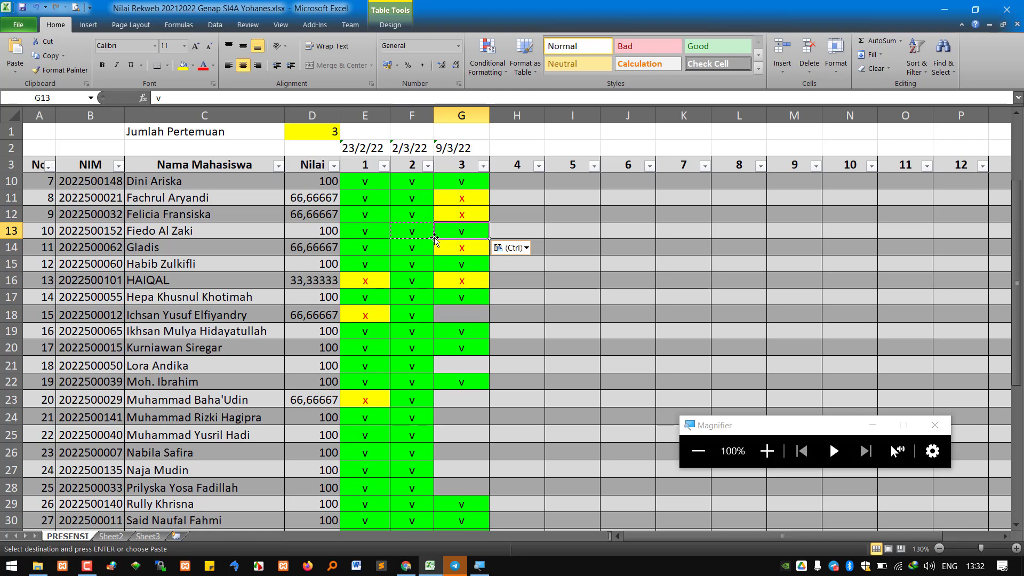
{"action": "left_click", "coordinate": [449, 199]}
{"action": "key", "text": "ctrl+v"}
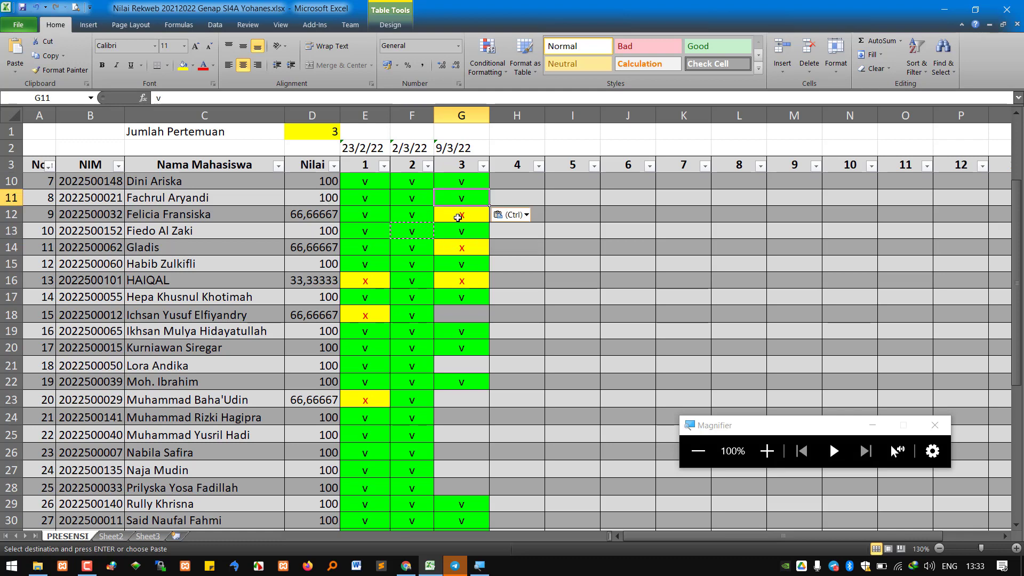
{"action": "left_click", "coordinate": [459, 214]}
{"action": "key", "text": "ctrl+v"}
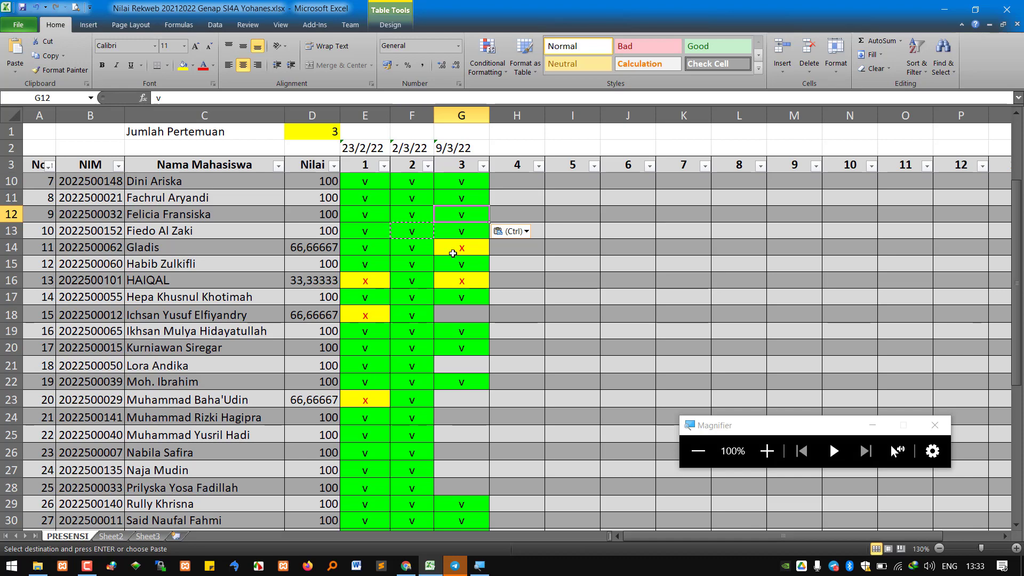
- Copy row 42's meeting 2 v into G42, then move to row 40's empty cell
{"action": "scroll", "coordinate": [443, 303], "scroll_direction": "down", "scroll_amount": 1}
{"action": "scroll", "coordinate": [442, 303], "scroll_direction": "down", "scroll_amount": 3}
{"action": "scroll", "coordinate": [446, 348], "scroll_direction": "down", "scroll_amount": 1}
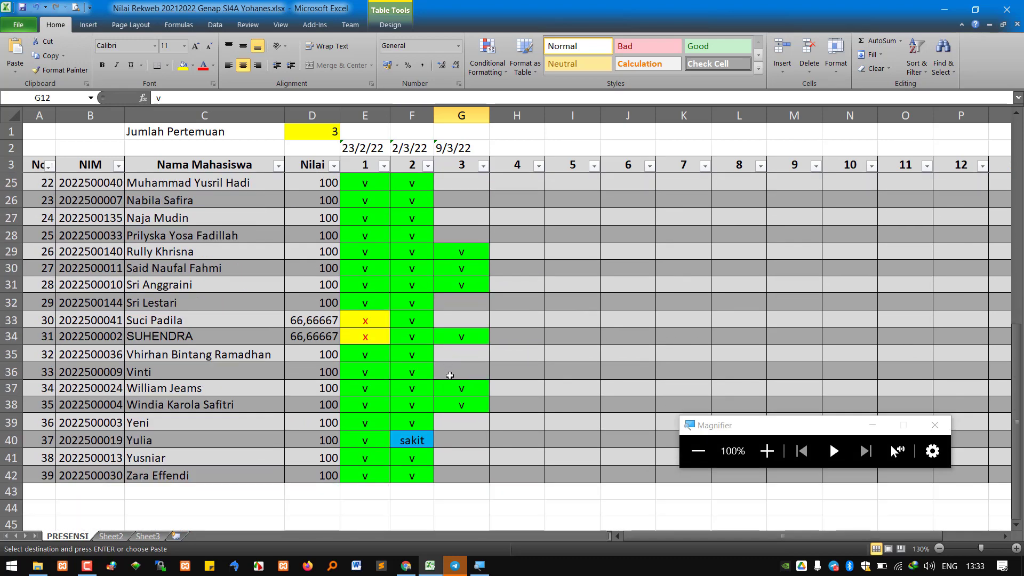
{"action": "left_click", "coordinate": [427, 473]}
{"action": "key", "text": "ctrl+c"}
{"action": "left_click", "coordinate": [450, 473]}
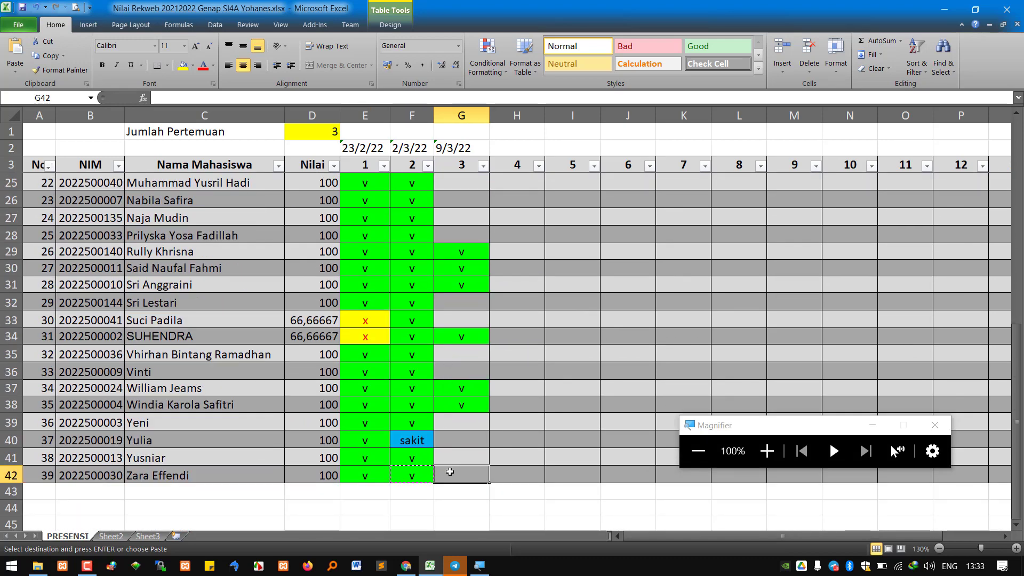
{"action": "key", "text": "ctrl+v"}
{"action": "left_click", "coordinate": [460, 443]}
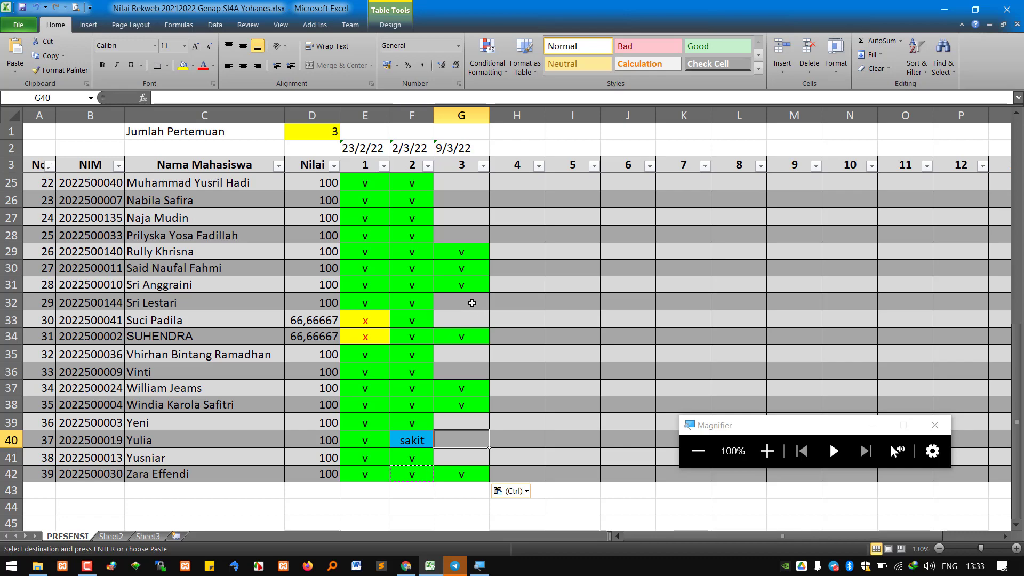
- Copy row 8's v, check meeting 3 cells in rows 8, 9 and 6, then cancel the copy
{"action": "scroll", "coordinate": [464, 259], "scroll_direction": "up", "scroll_amount": 4}
{"action": "scroll", "coordinate": [464, 258], "scroll_direction": "up", "scroll_amount": 3}
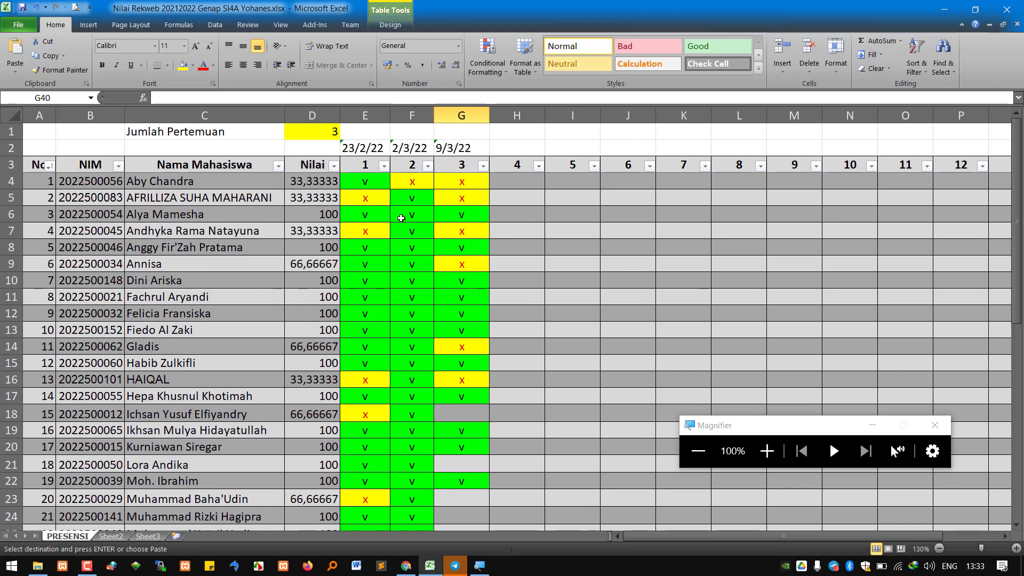
{"action": "left_click", "coordinate": [408, 248]}
{"action": "key", "text": "ctrl+c"}
{"action": "left_click", "coordinate": [460, 251]}
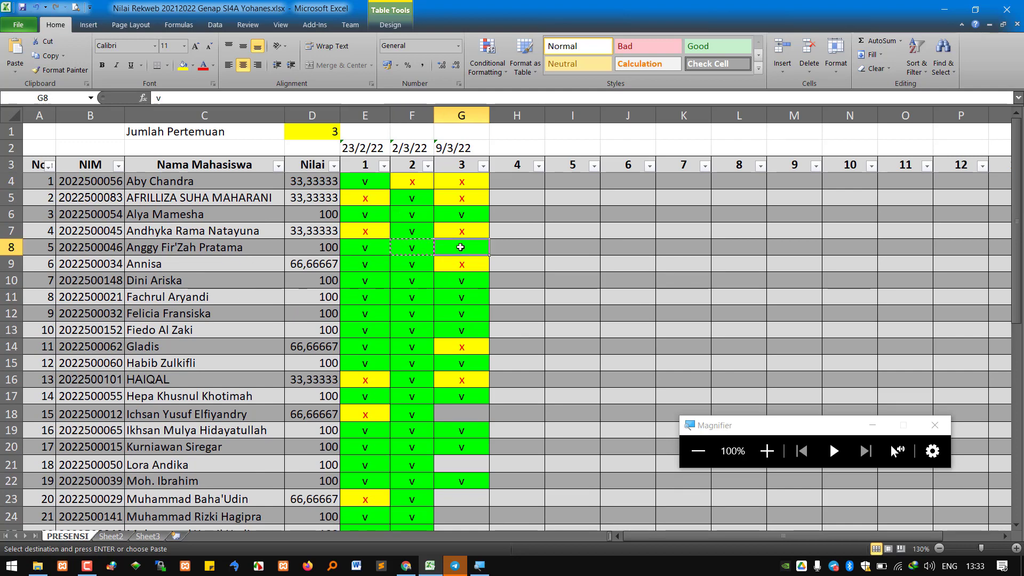
{"action": "left_click", "coordinate": [456, 271]}
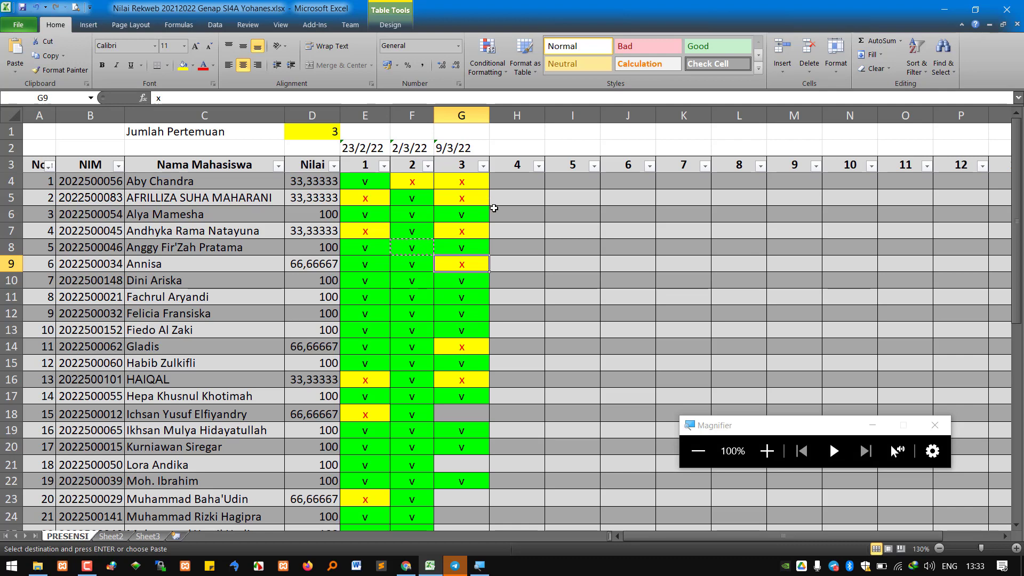
{"action": "left_click", "coordinate": [460, 217]}
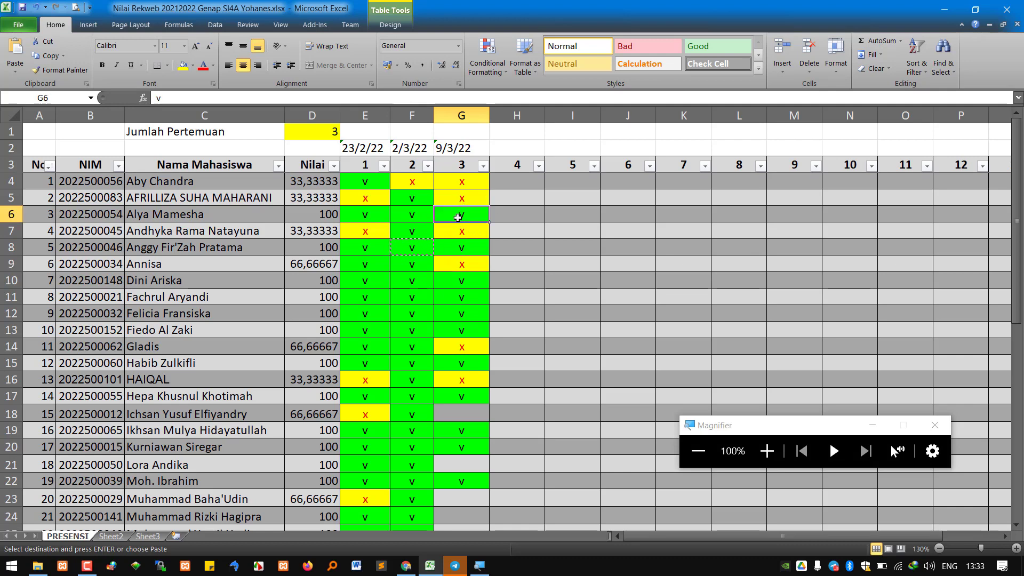
{"action": "key", "text": "Escape"}
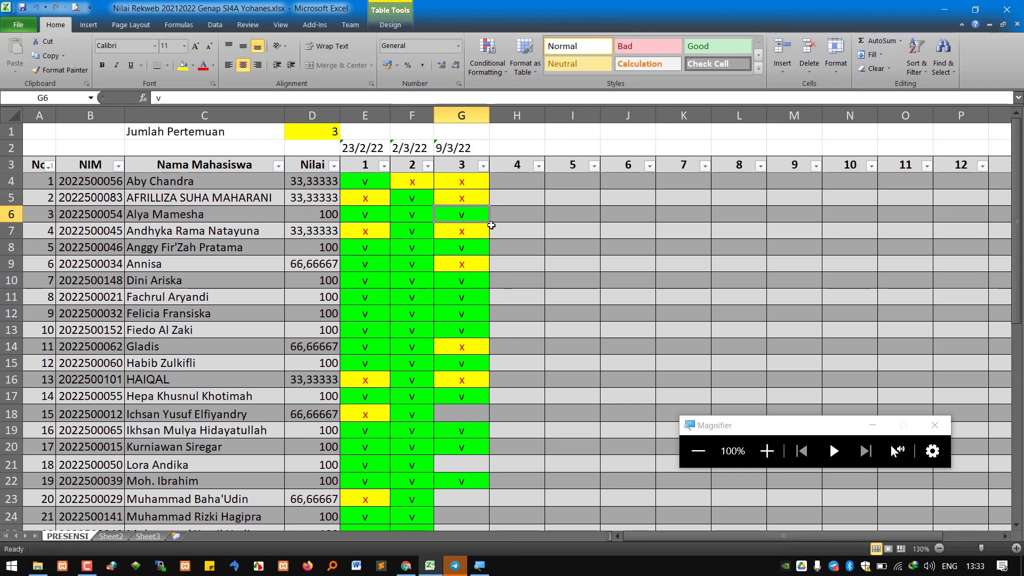
- Sort the list A to Z on the meeting 3 column, putting v rows first, then x, then blanks
{"action": "left_click", "coordinate": [482, 166]}
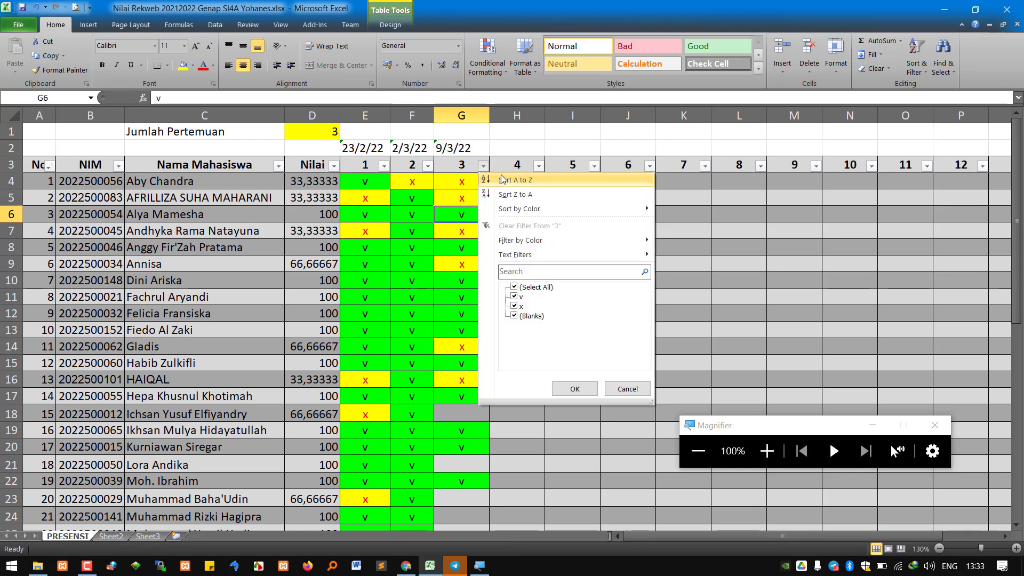
{"action": "left_click", "coordinate": [514, 180]}
{"action": "scroll", "coordinate": [465, 244], "scroll_direction": "down", "scroll_amount": 7}
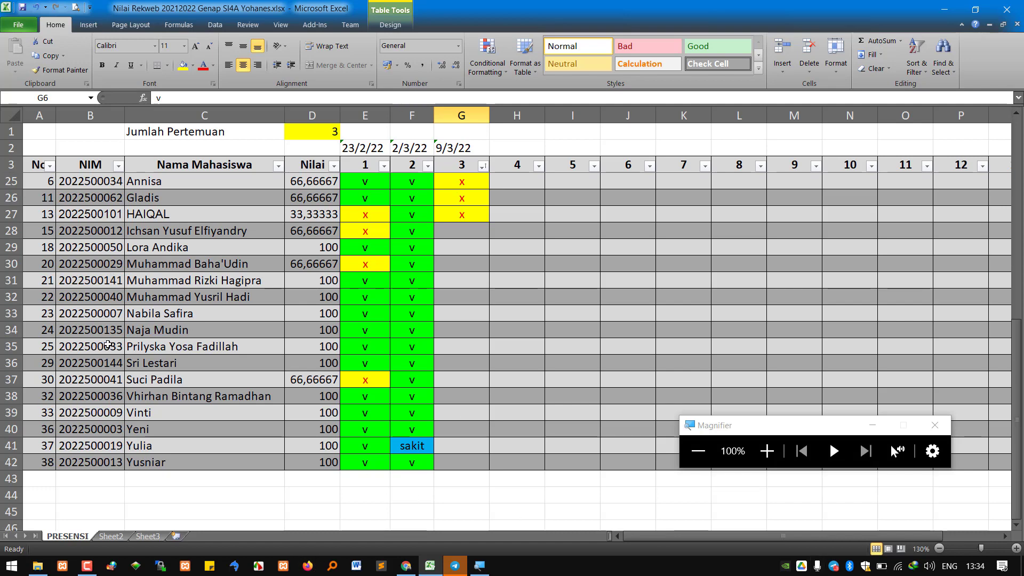
{"action": "scroll", "coordinate": [168, 329], "scroll_direction": "up", "scroll_amount": 6}
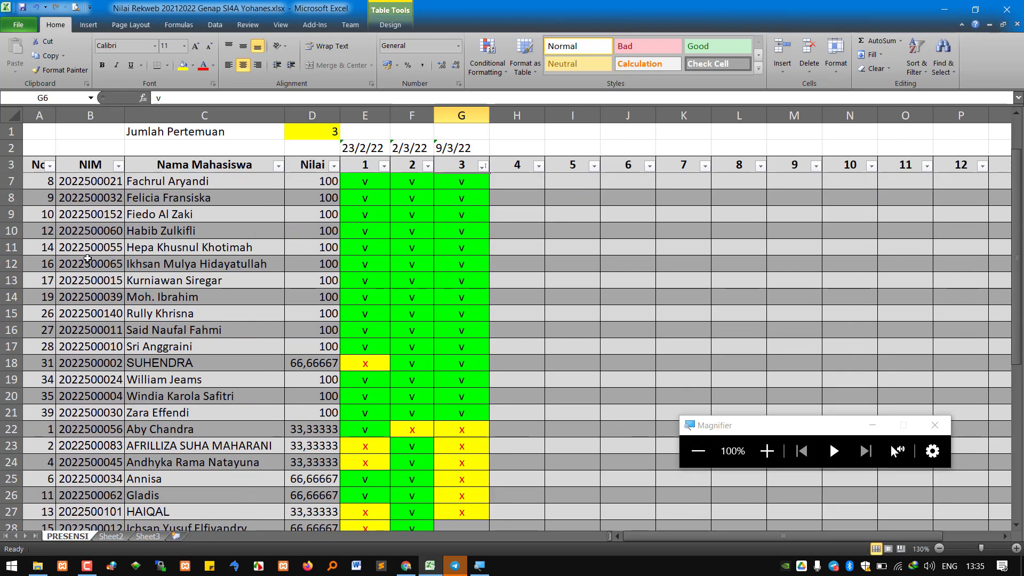
- Fill row 18's NIM cell yellow and change its meeting 1 mark from x to v
{"action": "left_click", "coordinate": [103, 362]}
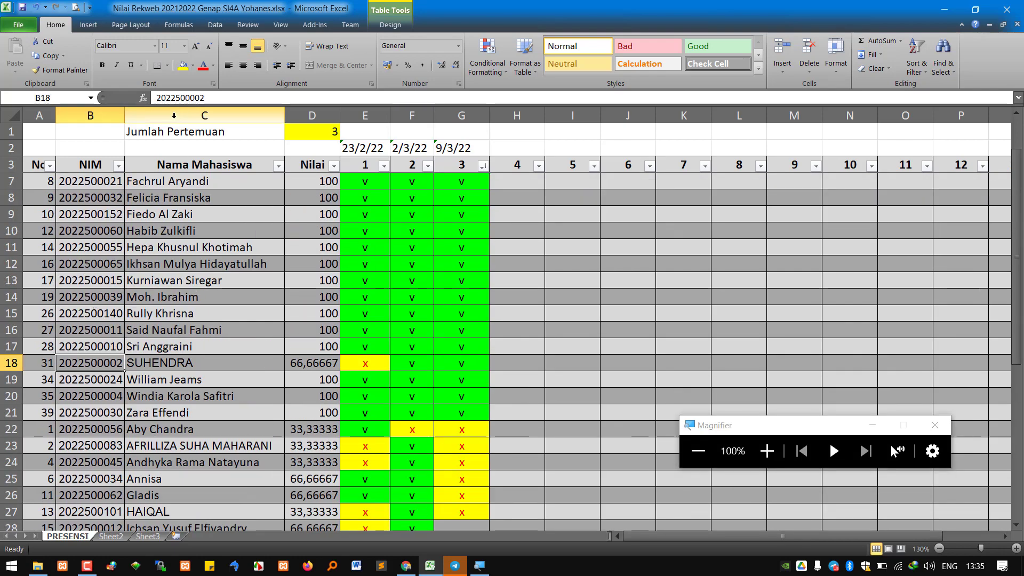
{"action": "left_click", "coordinate": [183, 65]}
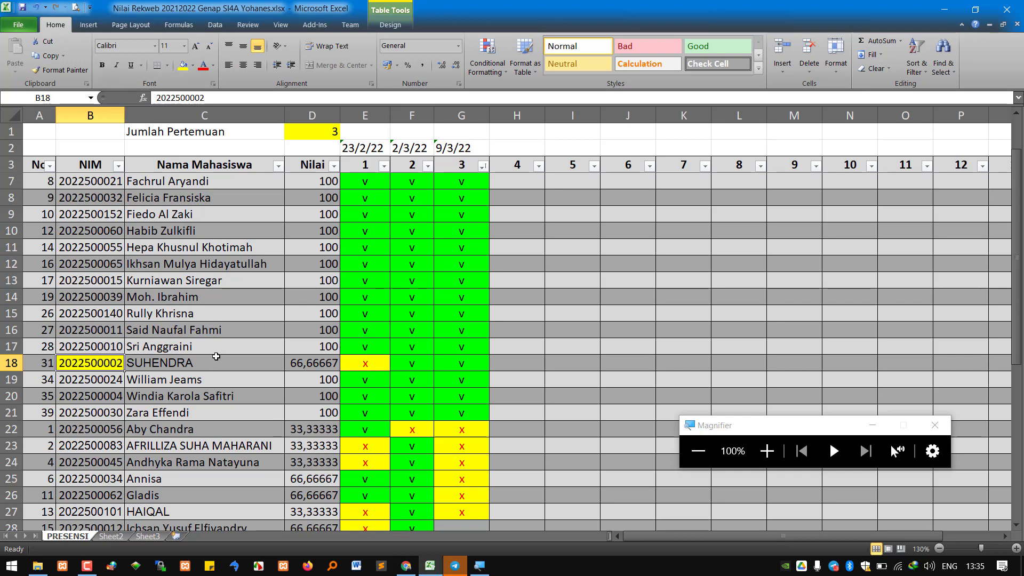
{"action": "left_click", "coordinate": [216, 356]}
{"action": "left_click", "coordinate": [419, 358]}
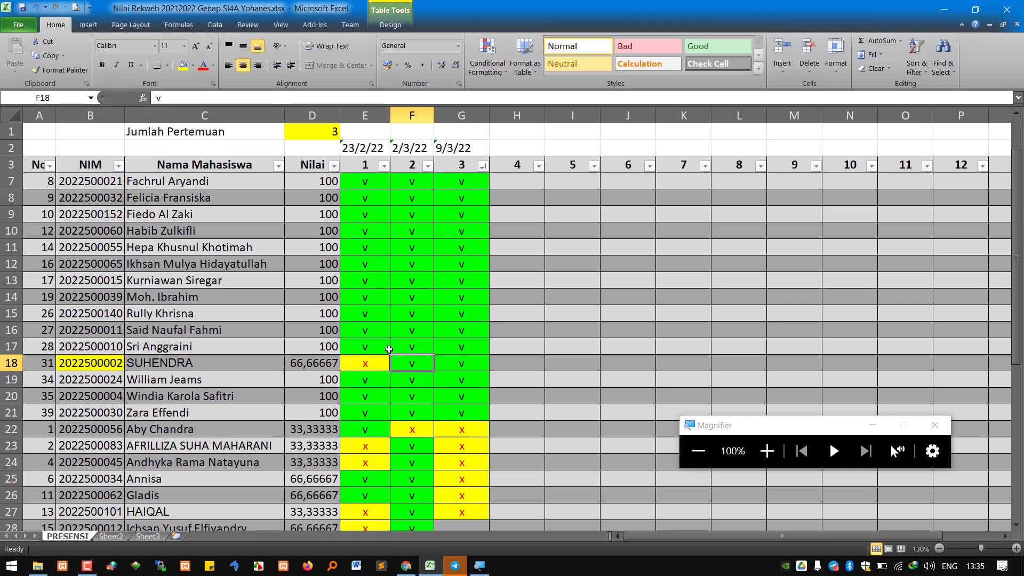
{"action": "key", "text": "ctrl+c"}
{"action": "left_click", "coordinate": [378, 363]}
{"action": "key", "text": "ctrl+v"}
- Append *) to row 18's student name and fill the name cell yellow
{"action": "double_click", "coordinate": [276, 365]}
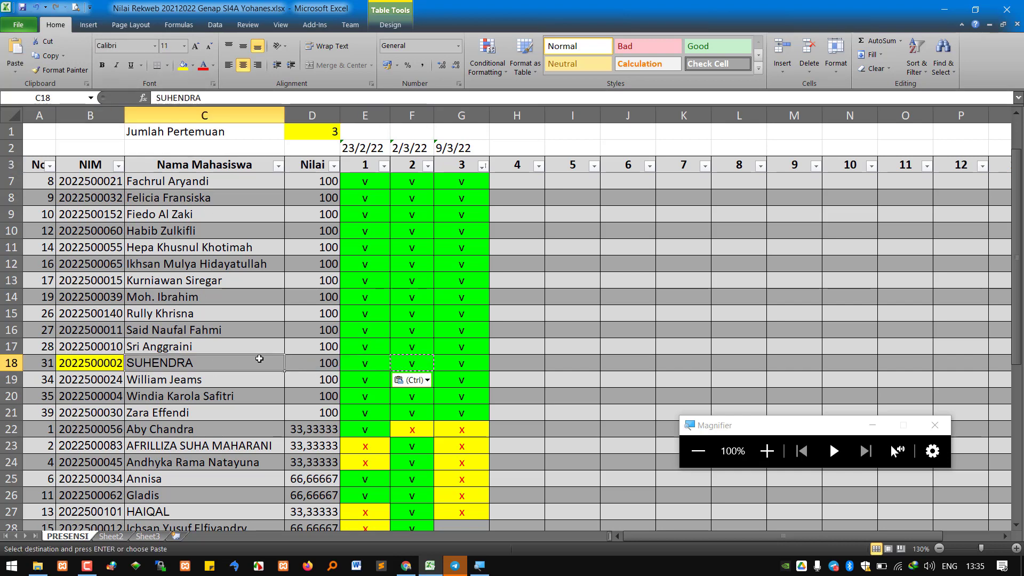
{"action": "type", "text": "*"}
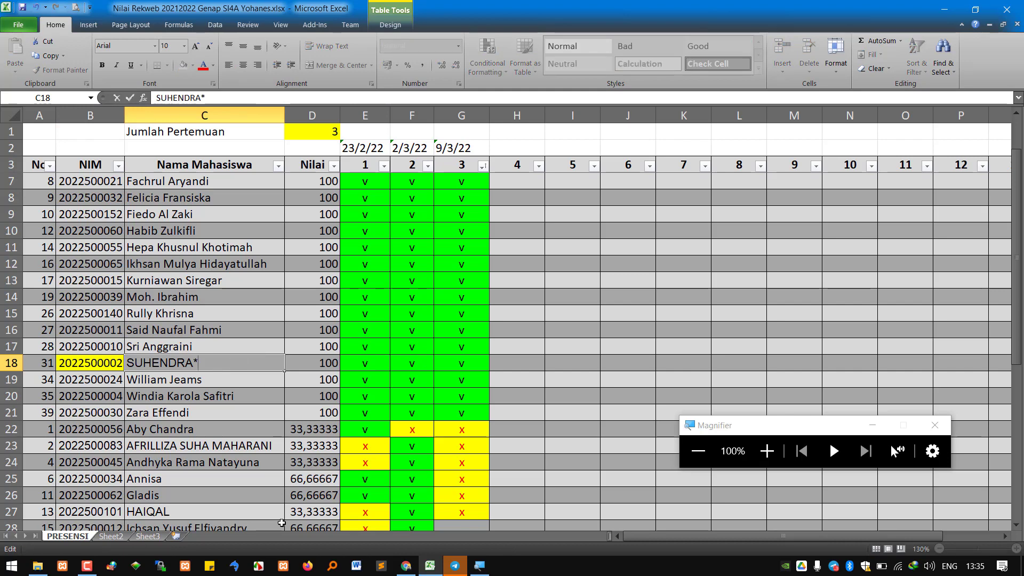
{"action": "type", "text": ")"}
{"action": "key", "text": "Return"}
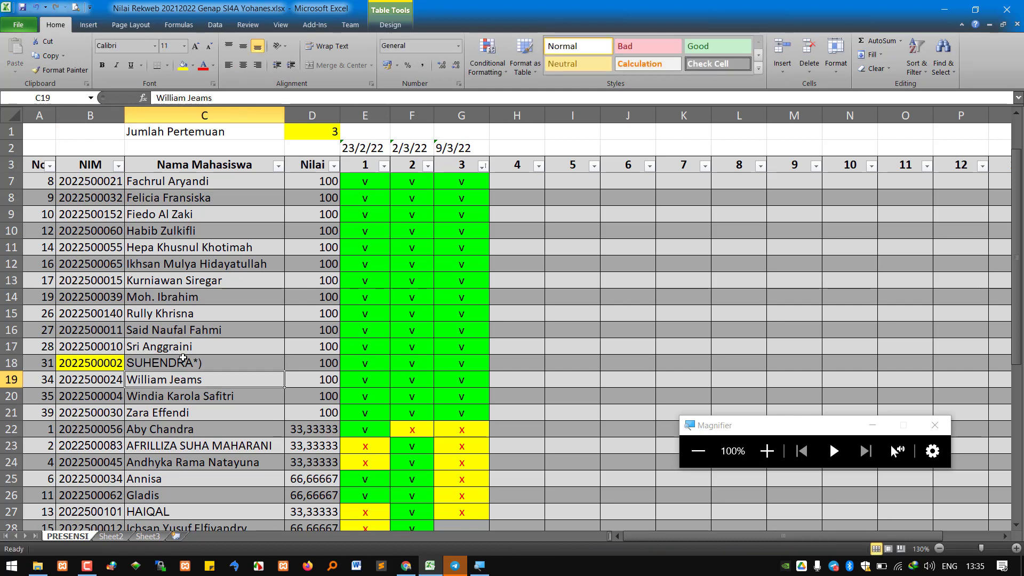
{"action": "left_click", "coordinate": [183, 361]}
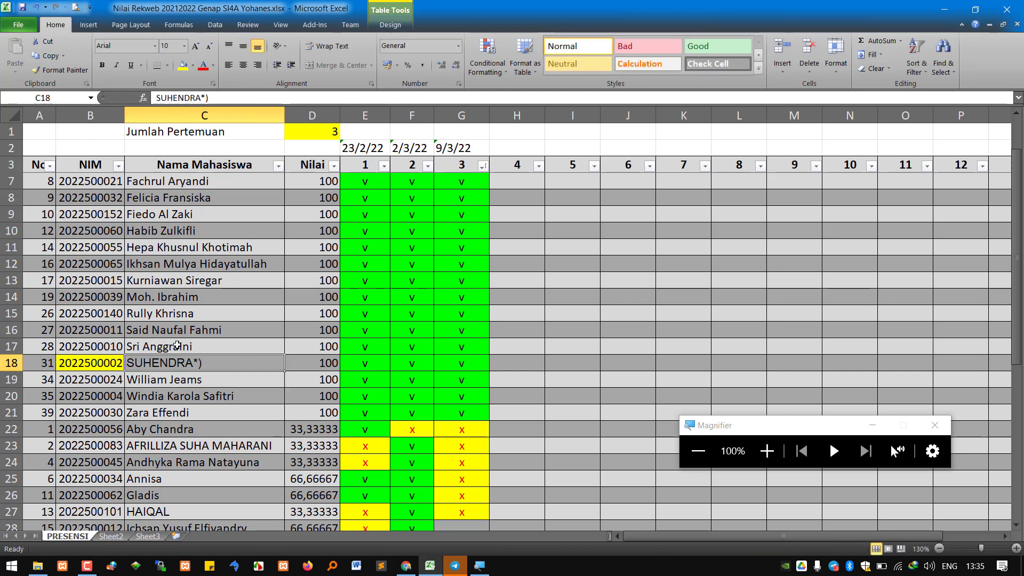
{"action": "left_click", "coordinate": [182, 65]}
{"action": "left_click", "coordinate": [250, 477]}
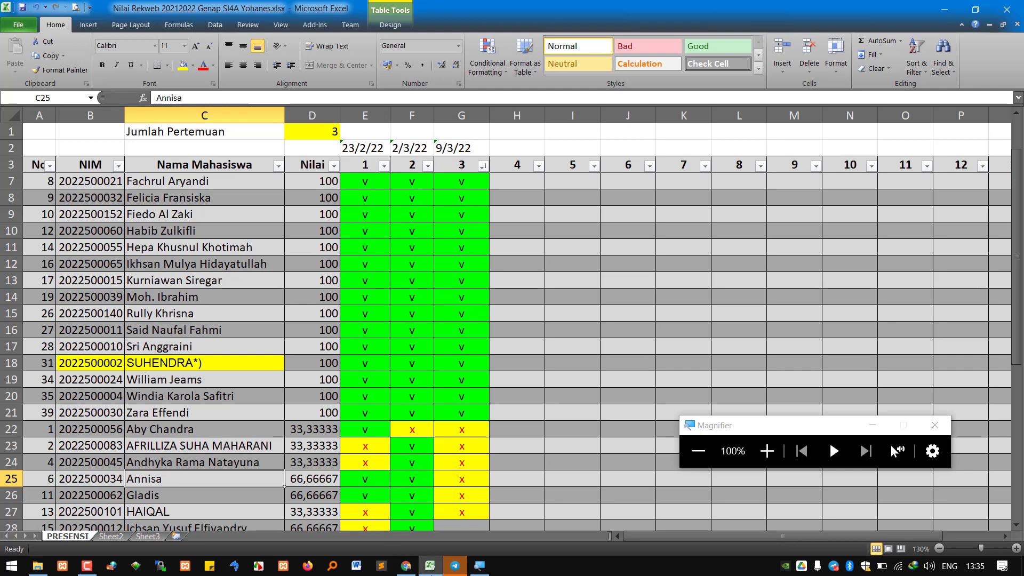
- Switch back to the Pert. 3 Rekweb Si4B YouTube lecture and expand it to full screen
{"action": "left_click", "coordinate": [412, 568]}
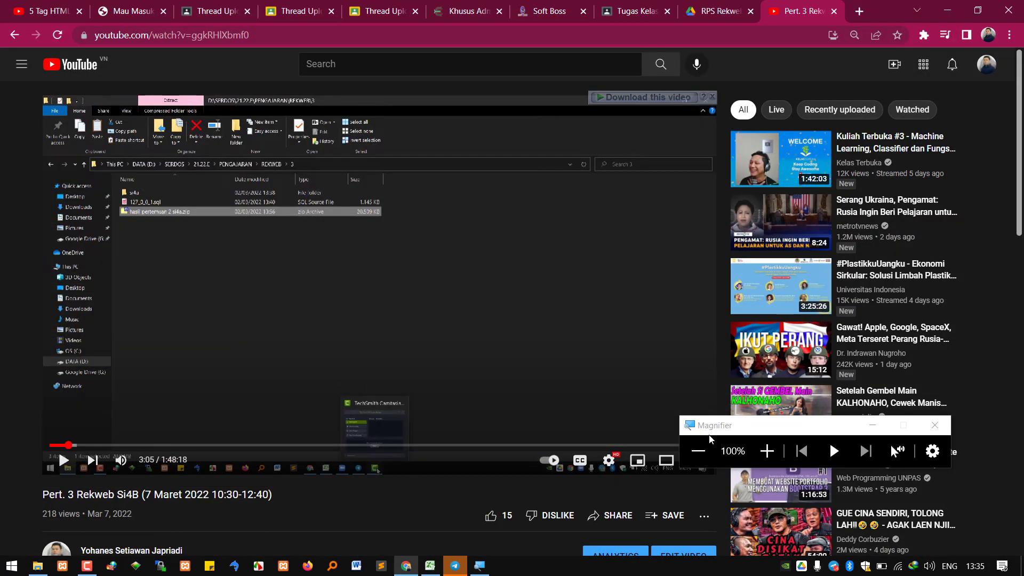
{"action": "left_click", "coordinate": [767, 451]}
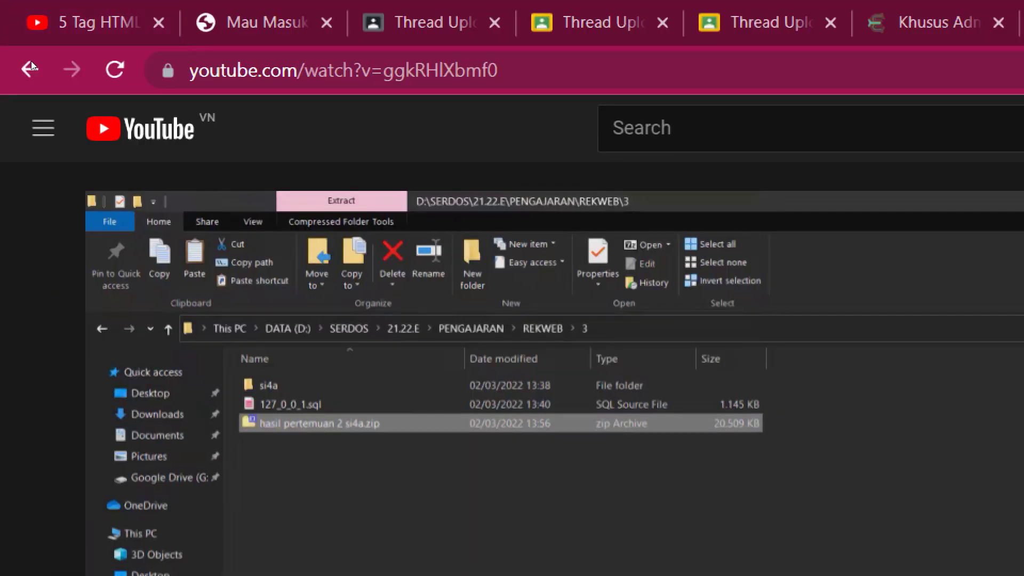
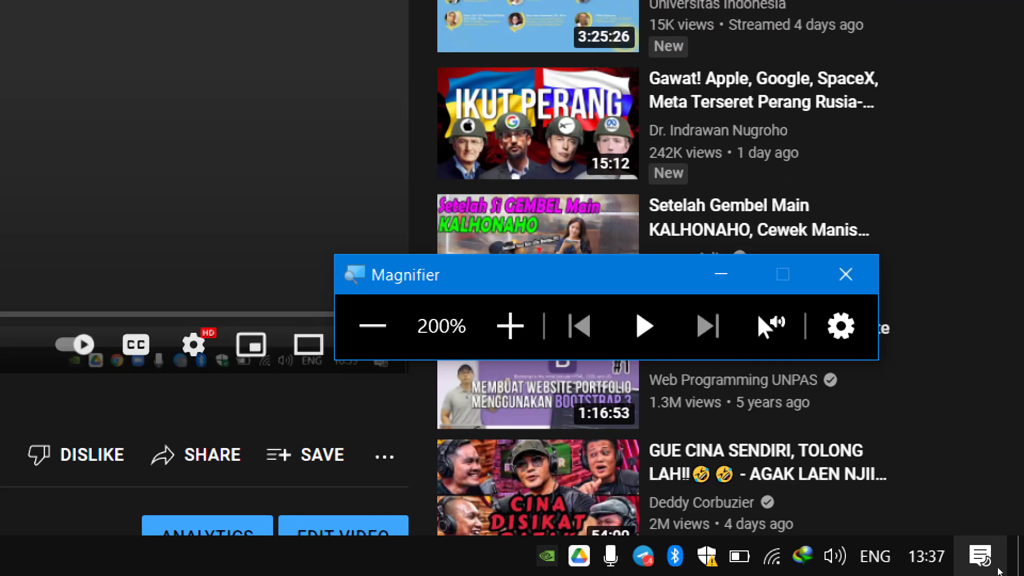
- Open the xampp7 folder on the D: drive in a new File Explorer window
{"action": "left_click", "coordinate": [373, 325]}
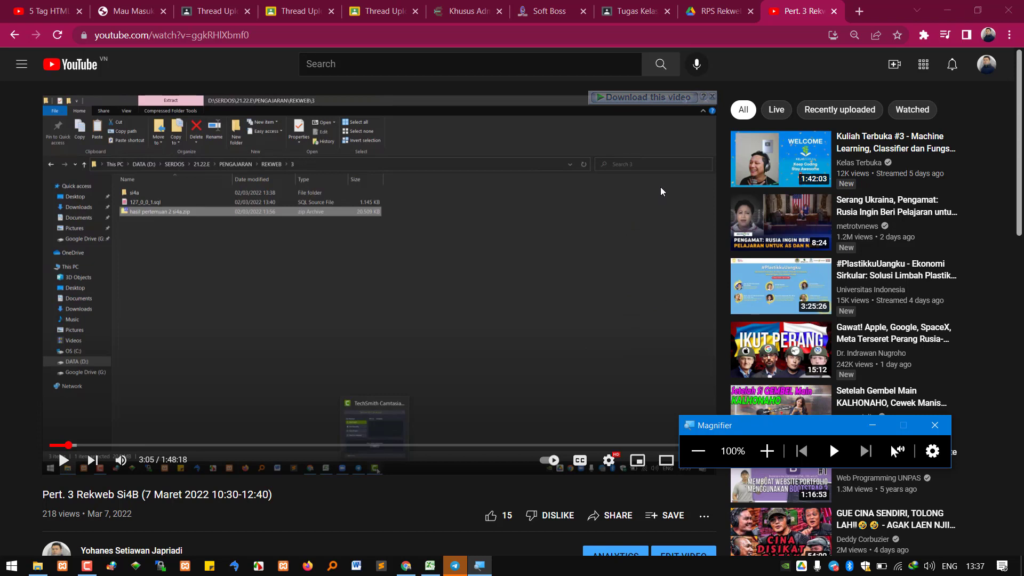
{"action": "mouse_move", "coordinate": [747, 504]}
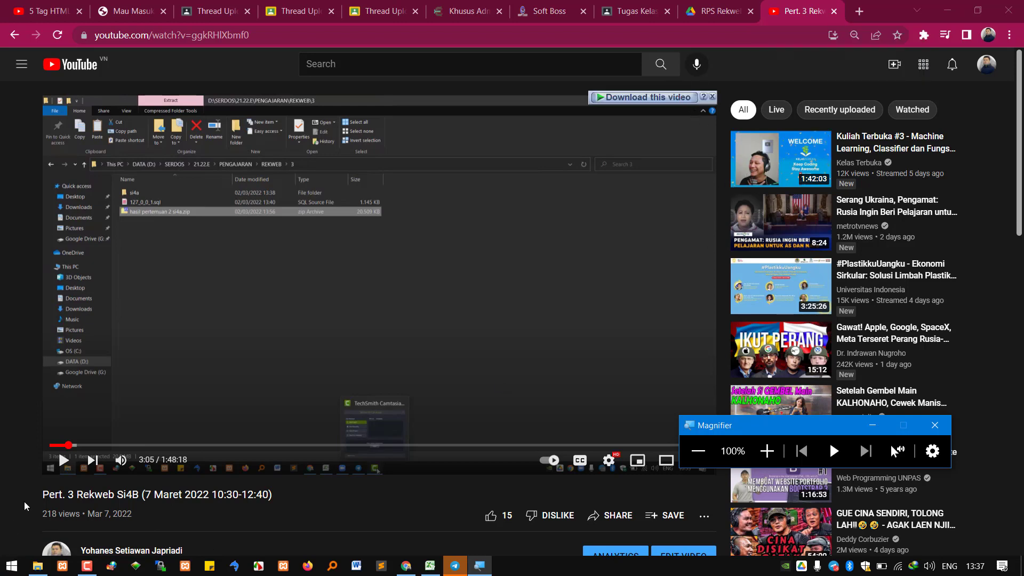
{"action": "left_click", "coordinate": [38, 566]}
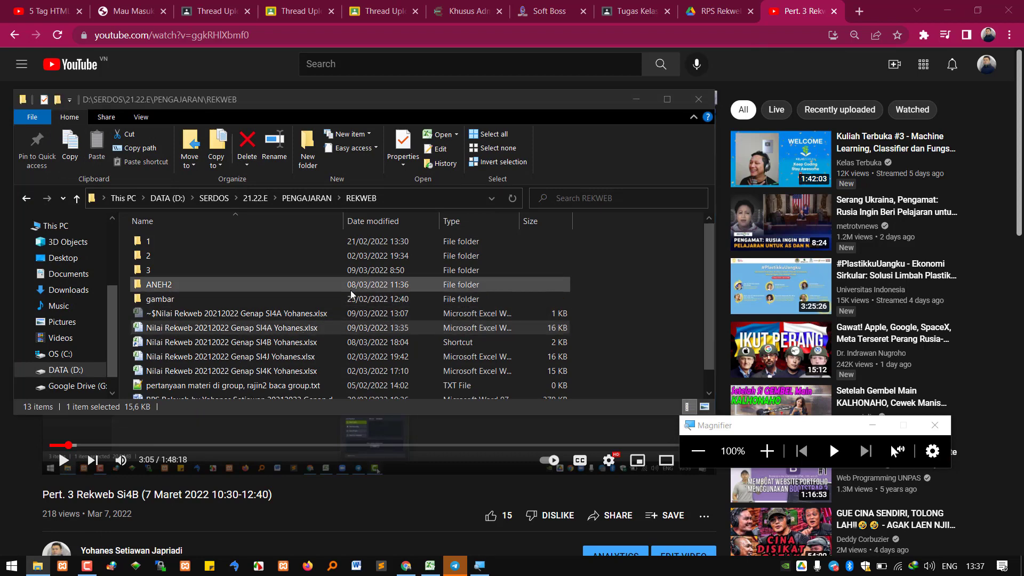
{"action": "key", "text": "super+e"}
{"action": "double_click", "coordinate": [355, 450]}
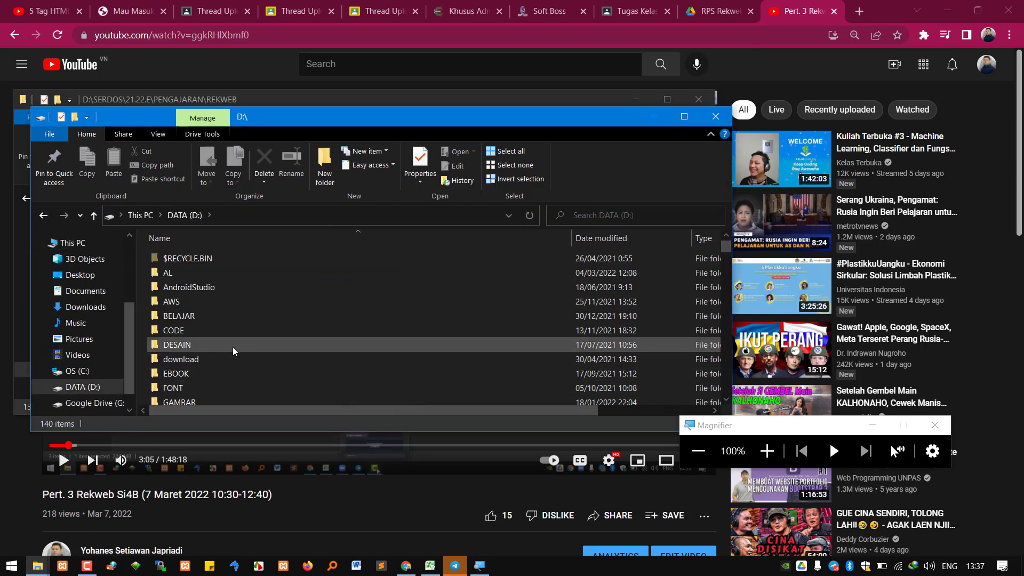
{"action": "scroll", "coordinate": [233, 350], "scroll_direction": "down", "scroll_amount": 8}
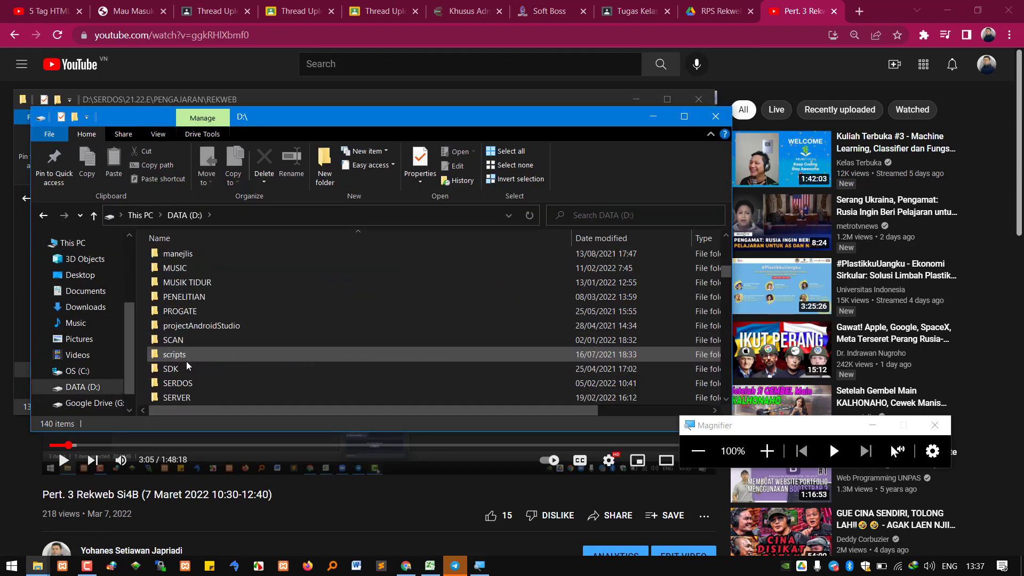
{"action": "scroll", "coordinate": [187, 366], "scroll_direction": "down", "scroll_amount": 7}
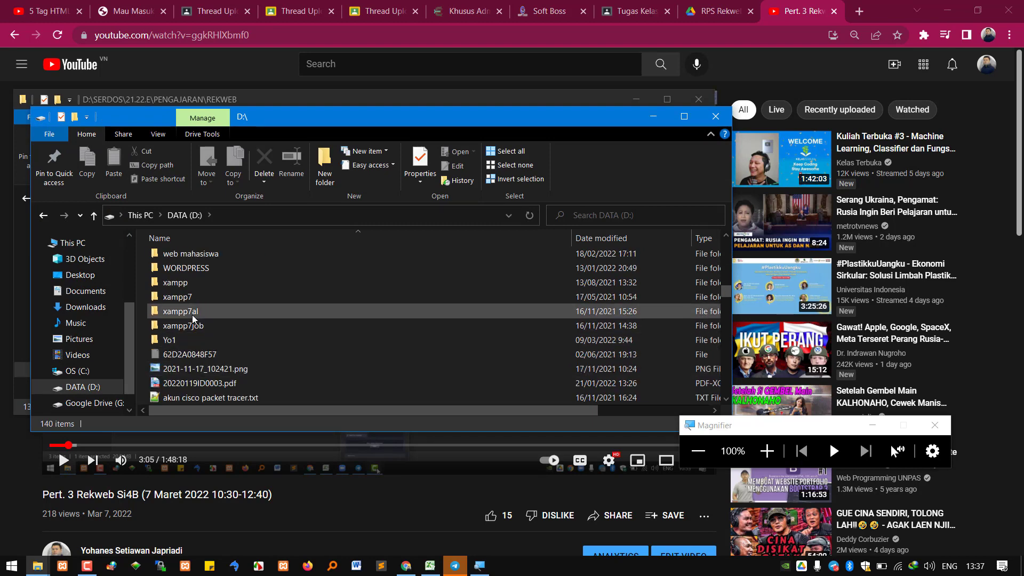
{"action": "double_click", "coordinate": [184, 297]}
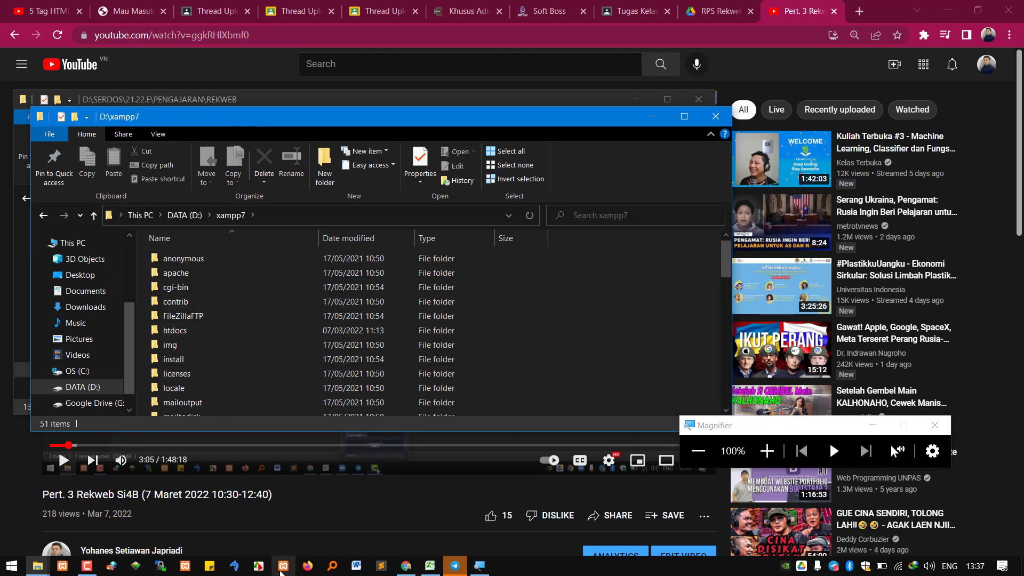
- Launch the XAMPP Control Panel, start Apache and MySQL, stop FileZilla, and allow firewall access
{"action": "left_click", "coordinate": [185, 565]}
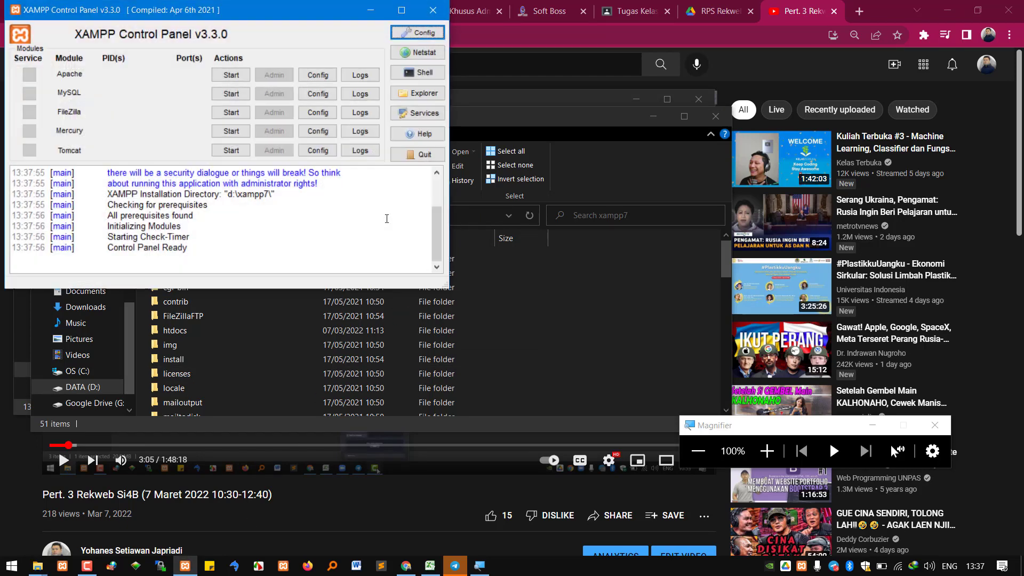
{"action": "left_click", "coordinate": [231, 74]}
{"action": "left_click", "coordinate": [231, 112]}
{"action": "left_click", "coordinate": [231, 93]}
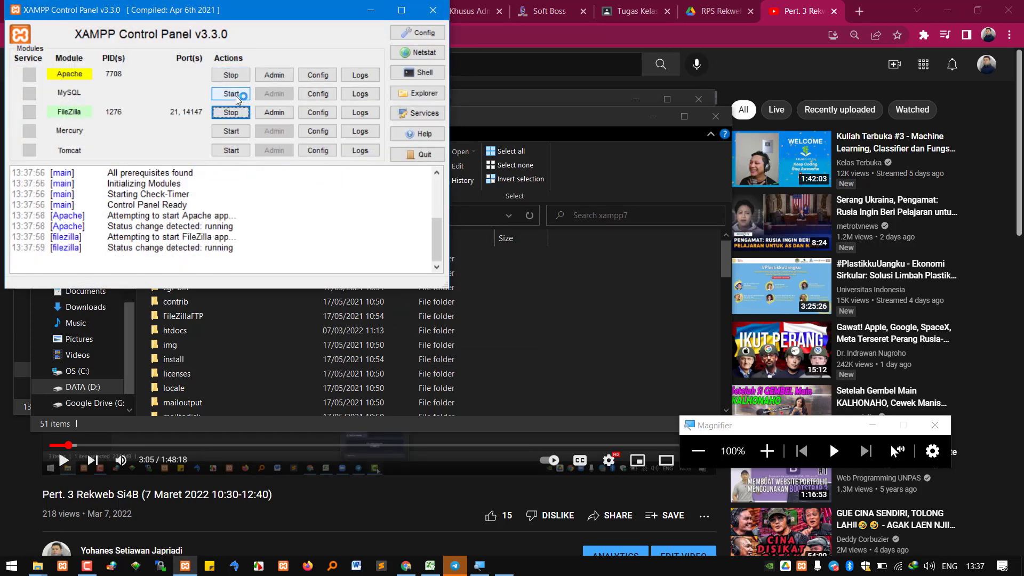
{"action": "left_click", "coordinate": [473, 318]}
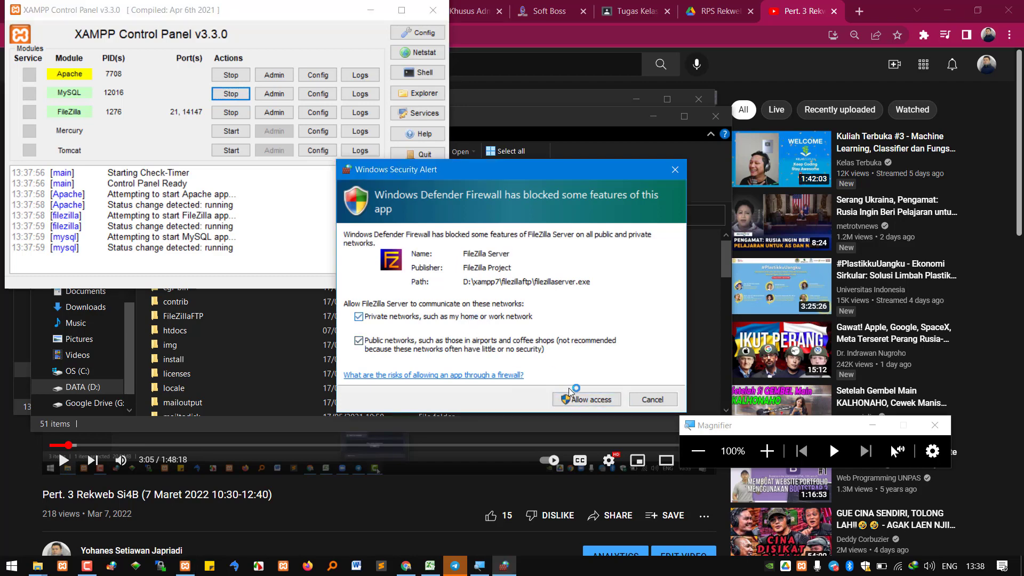
{"action": "left_click", "coordinate": [231, 112]}
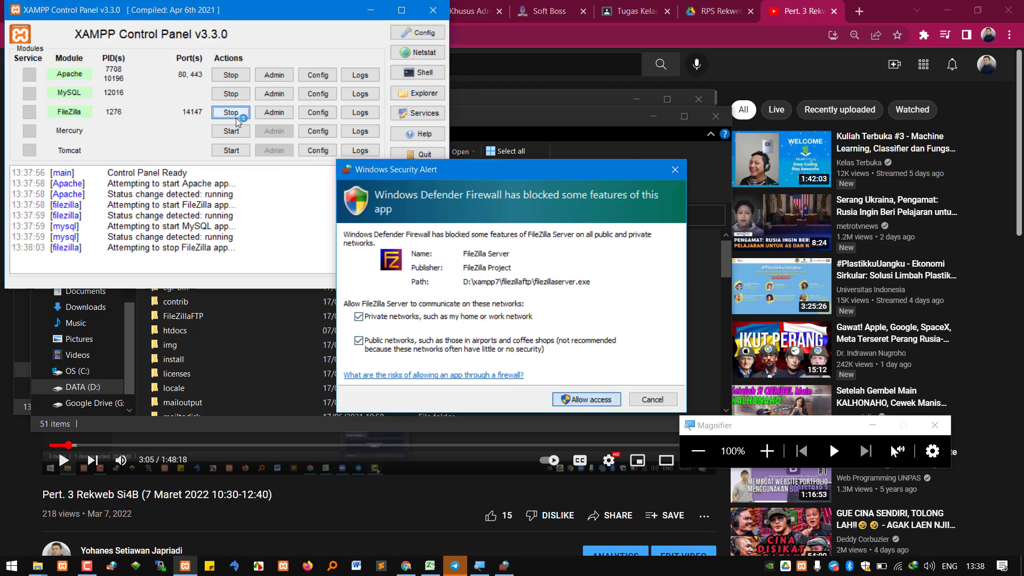
{"action": "left_click", "coordinate": [597, 404]}
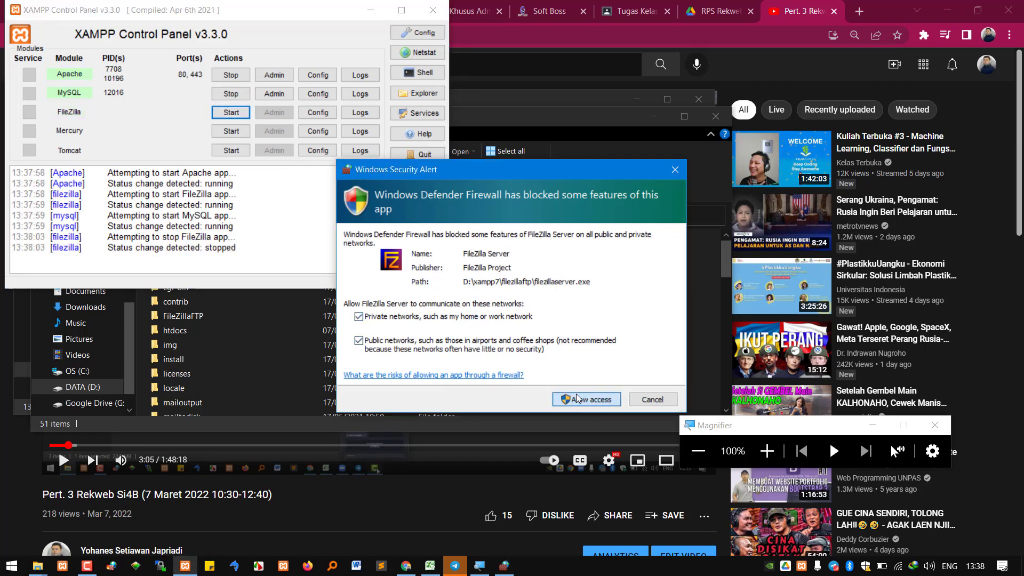
{"action": "left_click", "coordinate": [256, 349]}
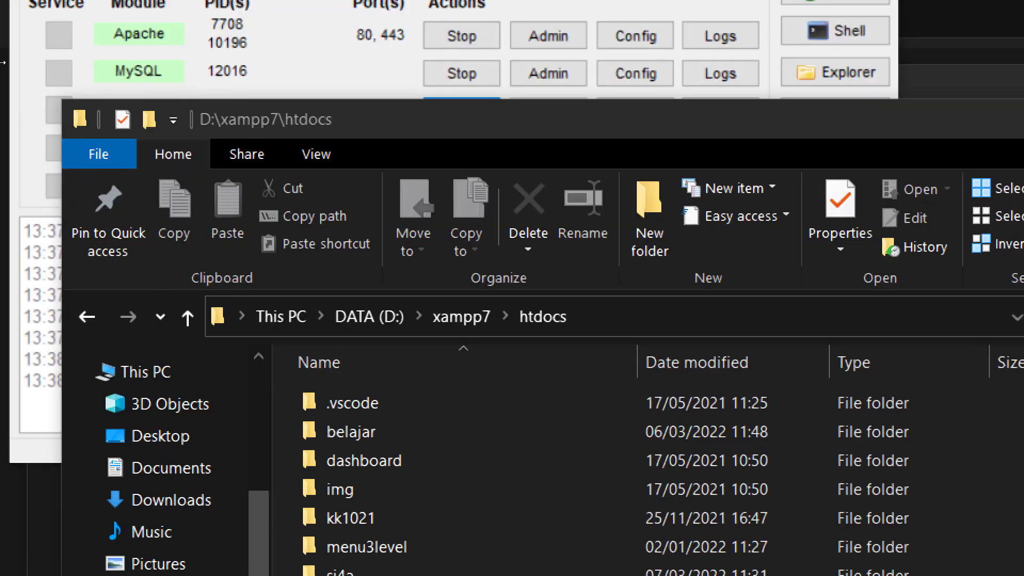
- Rename the si4a folder in htdocs to the student number from cell B8 of the attendance sheet
{"action": "key", "text": "Up"}
{"action": "key", "text": "Up"}
{"action": "key", "text": "Up"}
{"action": "key", "text": "Up"}
{"action": "key", "text": "Up"}
{"action": "key", "text": "Up"}
{"action": "key", "text": "Up"}
{"action": "key", "text": "Up"}
{"action": "key", "text": "Up"}
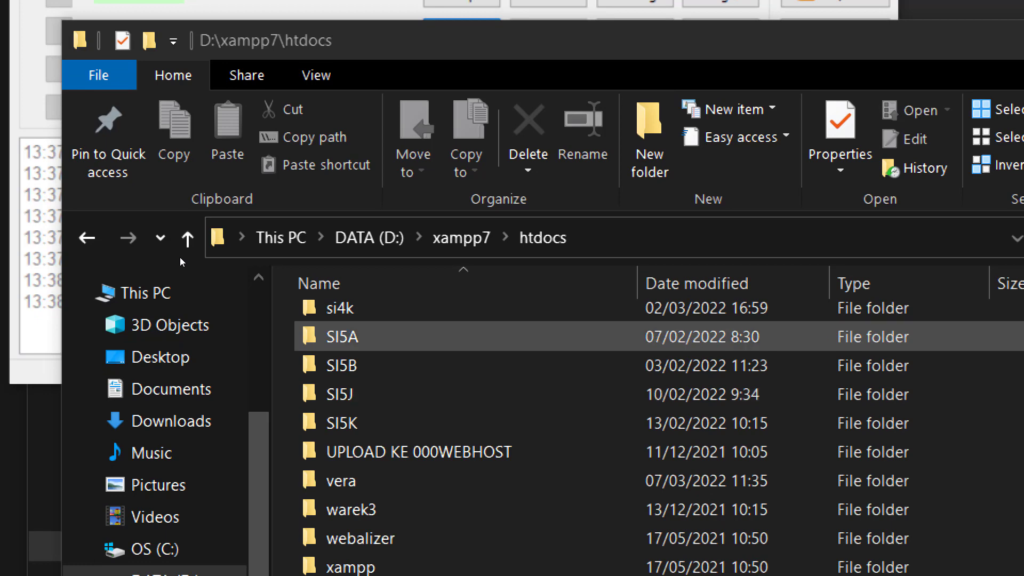
{"action": "key", "text": "shift+Down"}
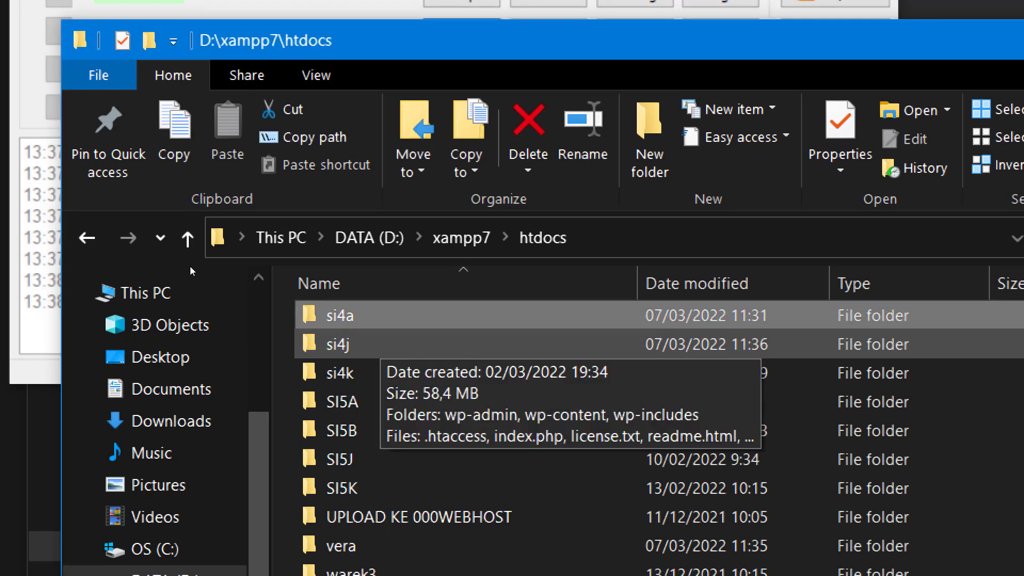
{"action": "key", "text": "shift+Up"}
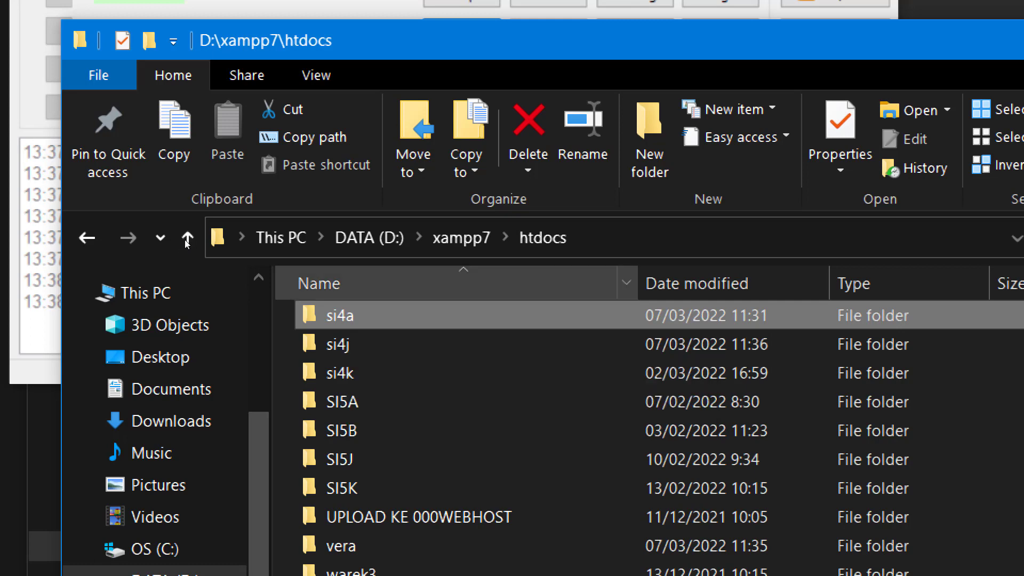
{"action": "key", "text": "F2"}
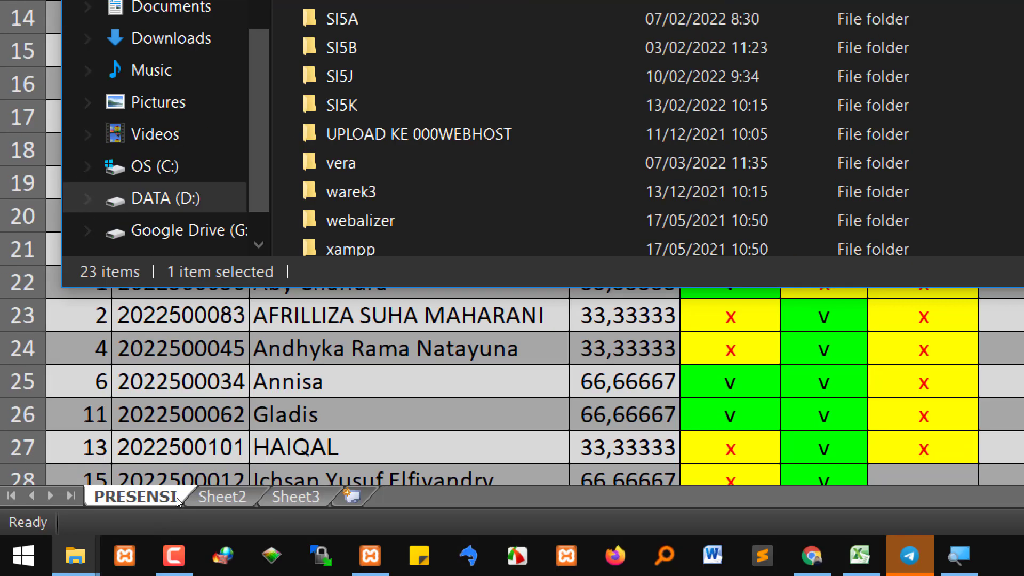
{"action": "left_click", "coordinate": [169, 490]}
{"action": "scroll", "coordinate": [181, 356], "scroll_direction": "up", "scroll_amount": 1}
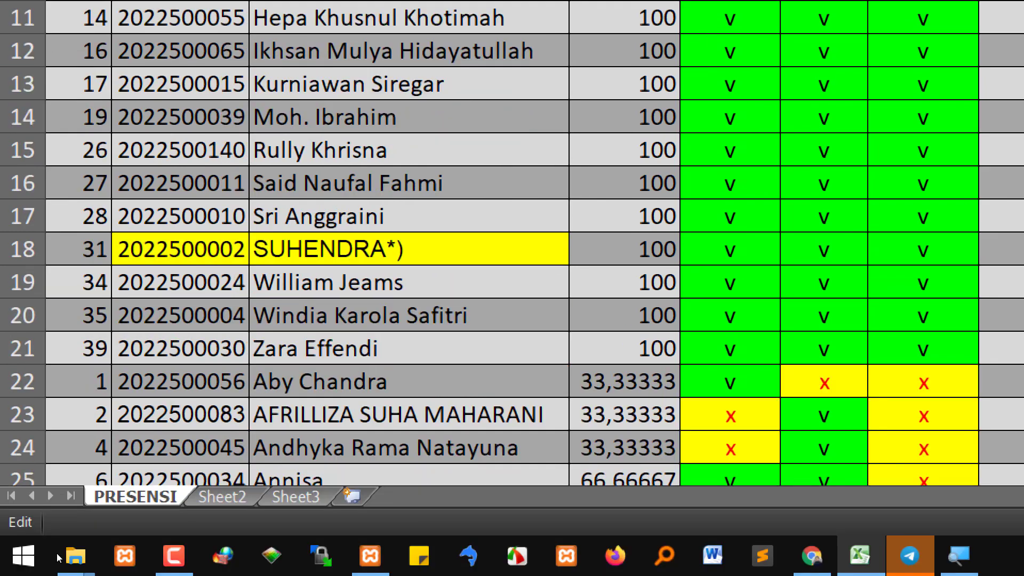
{"action": "mouse_move", "coordinate": [64, 558]}
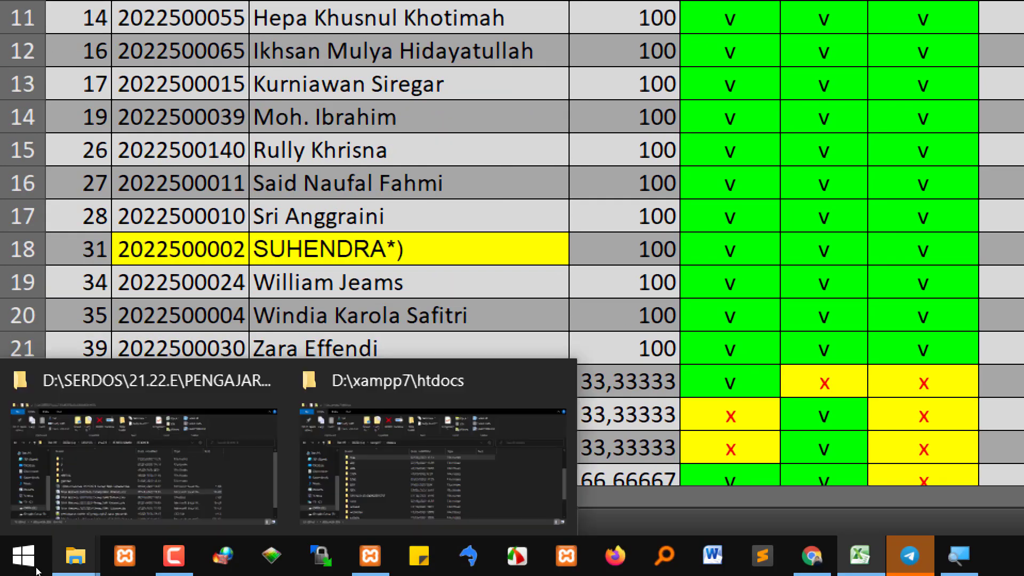
{"action": "left_click", "coordinate": [374, 469]}
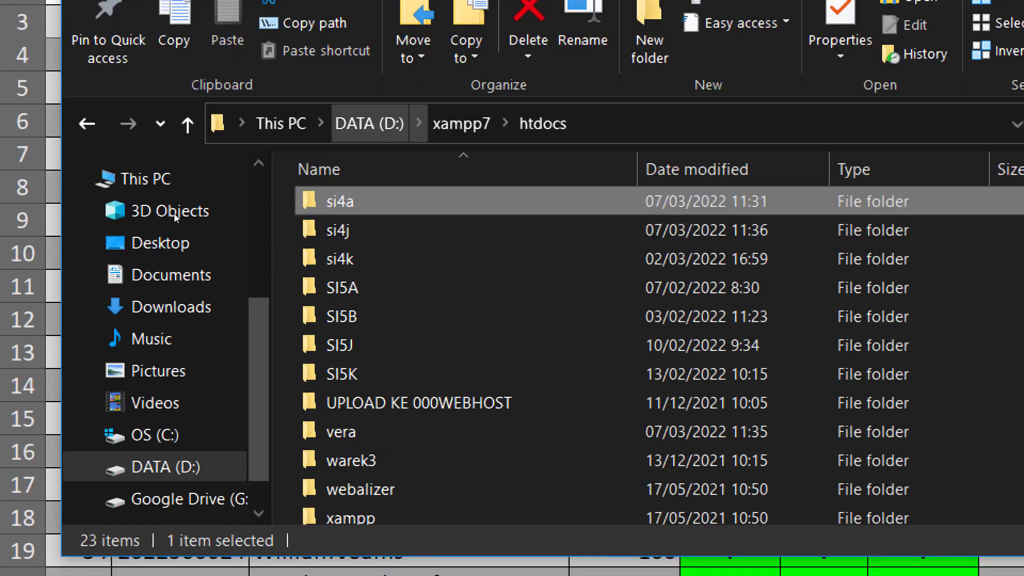
{"action": "key", "text": "F2"}
{"action": "key", "text": "ctrl+v"}
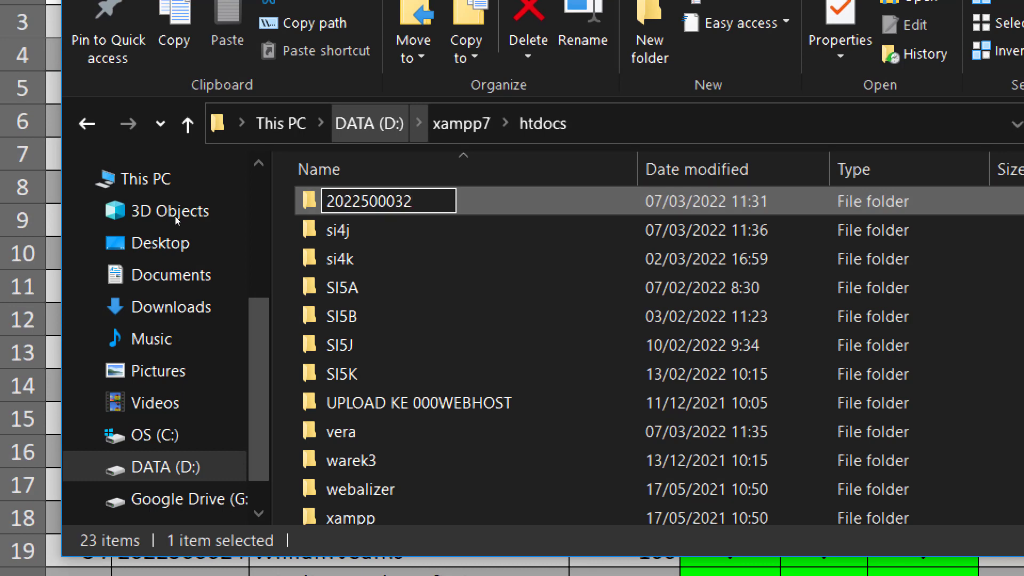
{"action": "key", "text": "Return"}
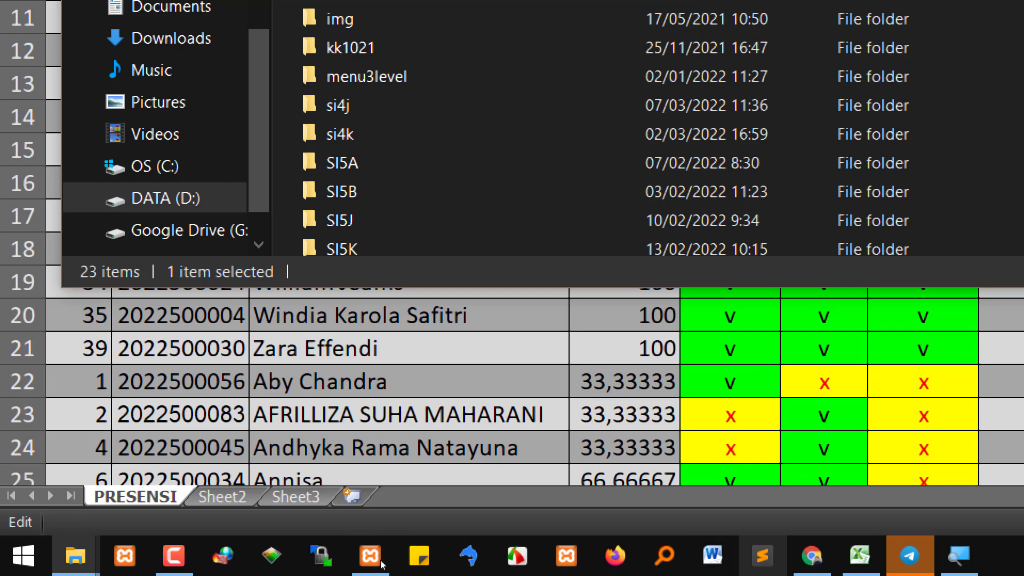
{"action": "left_click", "coordinate": [812, 556]}
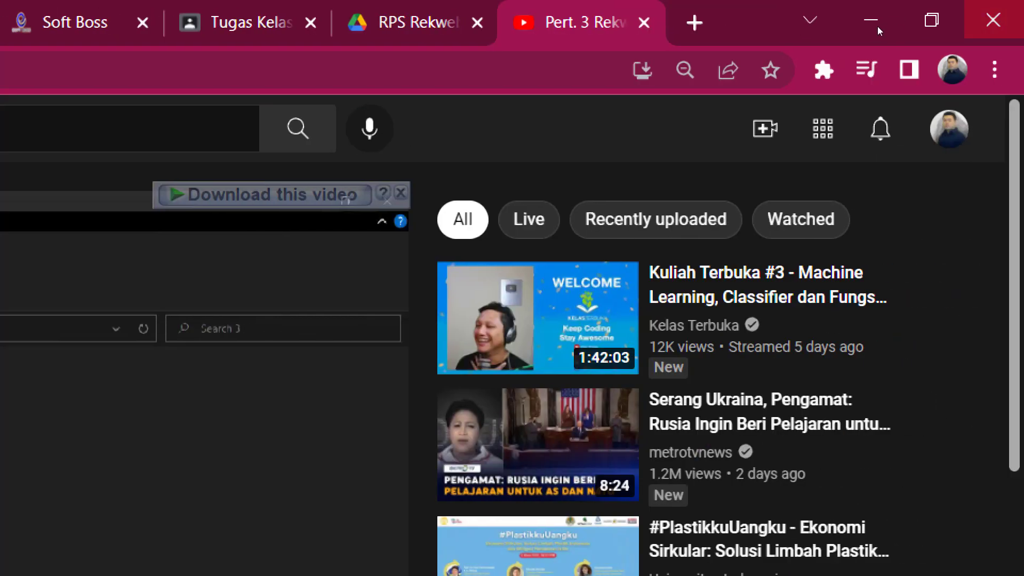
- Load localhost/ followed by the student-number folder name in a new Chrome tab, which shows a 404 page
{"action": "left_click", "coordinate": [798, 23]}
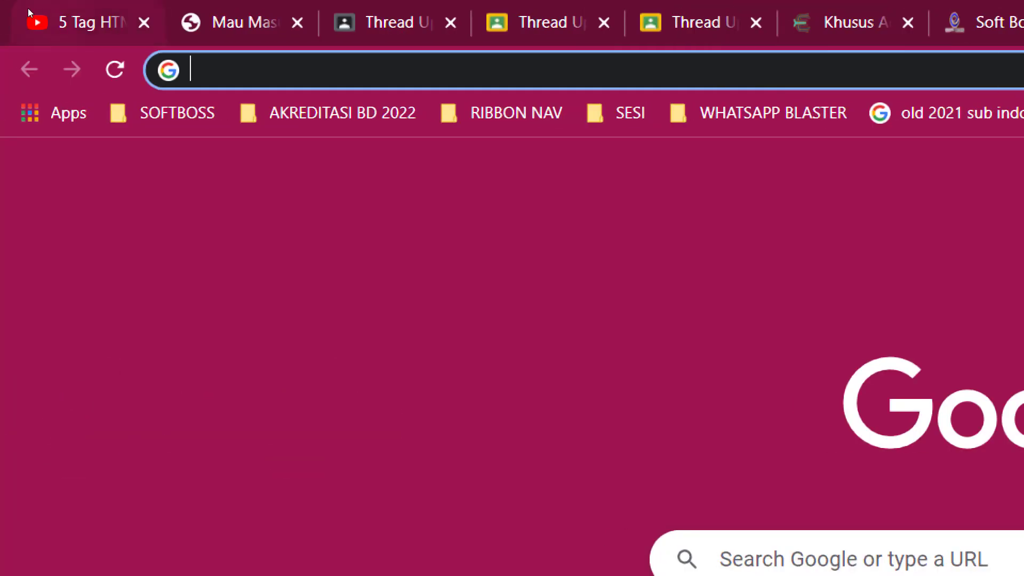
{"action": "type", "text": "localhost/2022500032"}
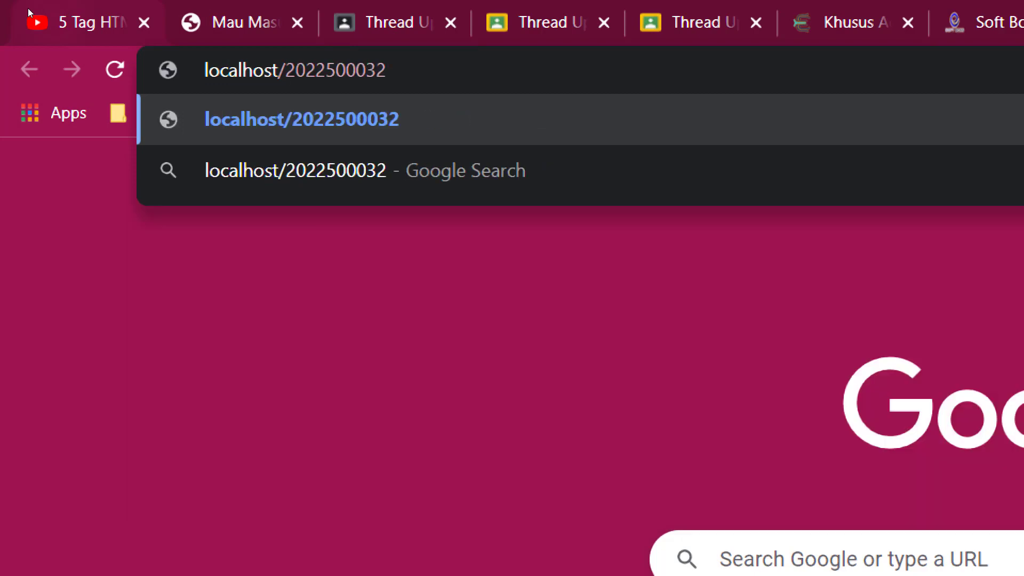
{"action": "key", "text": "Return"}
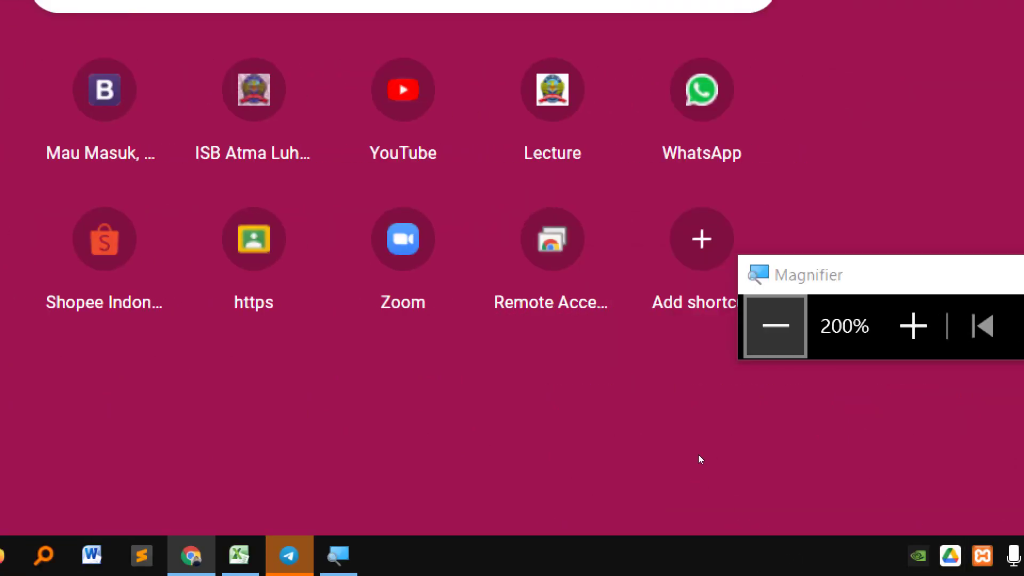
{"action": "left_click", "coordinate": [775, 325]}
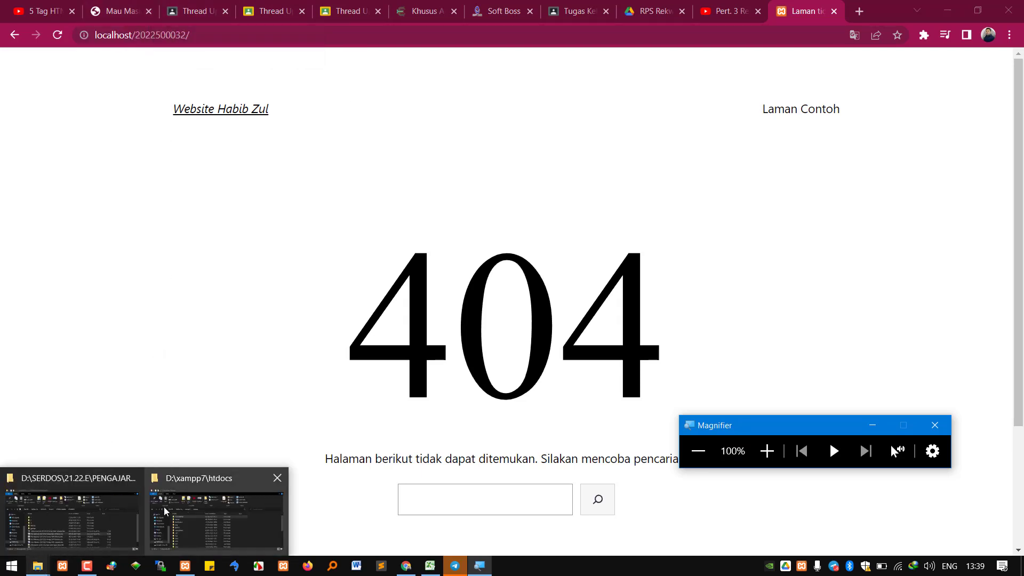
{"action": "left_click", "coordinate": [176, 510]}
{"action": "mouse_move", "coordinate": [37, 566]}
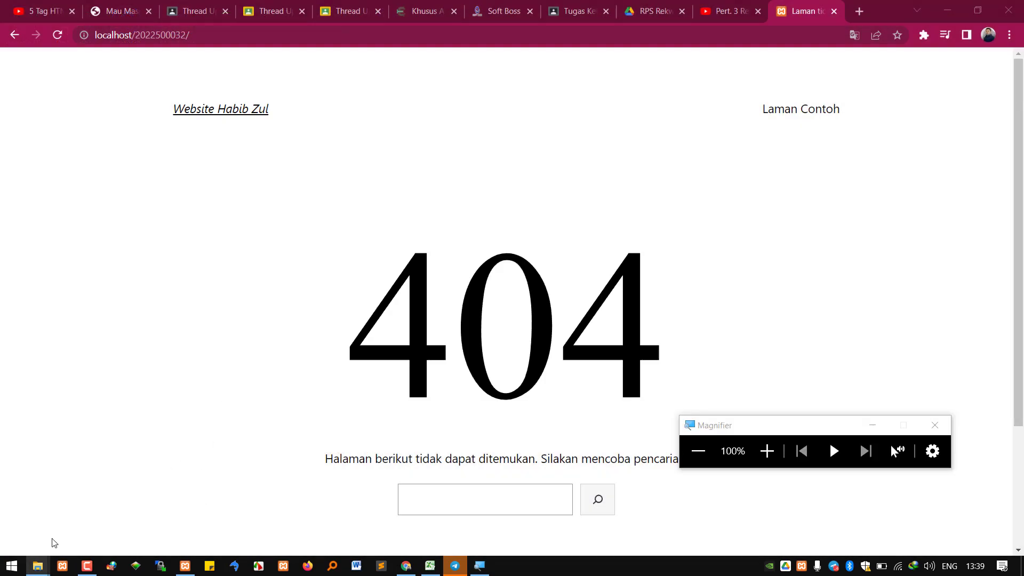
{"action": "left_click", "coordinate": [961, 11]}
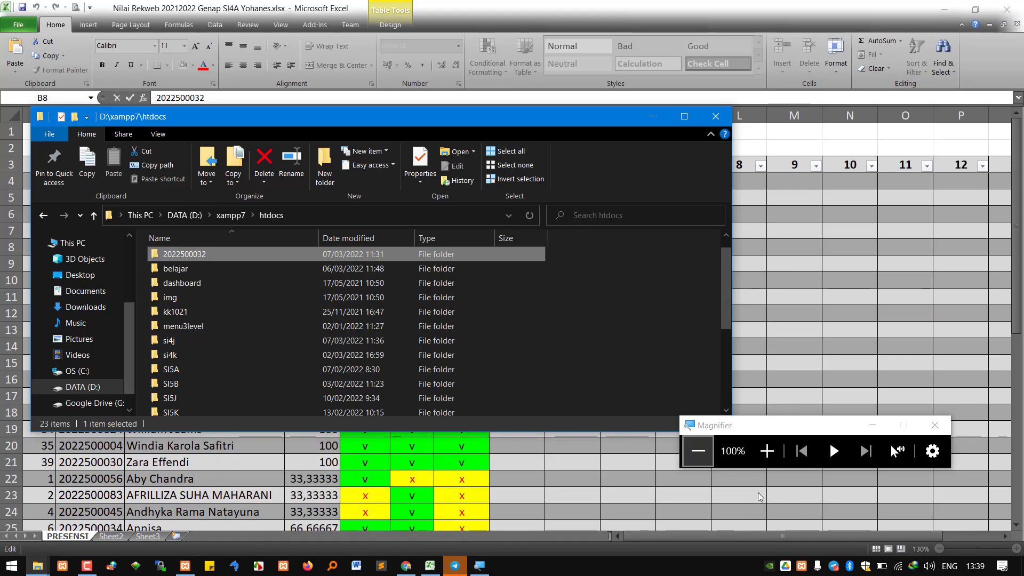
- Open wp-config.php from the renamed site folder in Sublime Text
{"action": "left_click", "coordinate": [767, 451]}
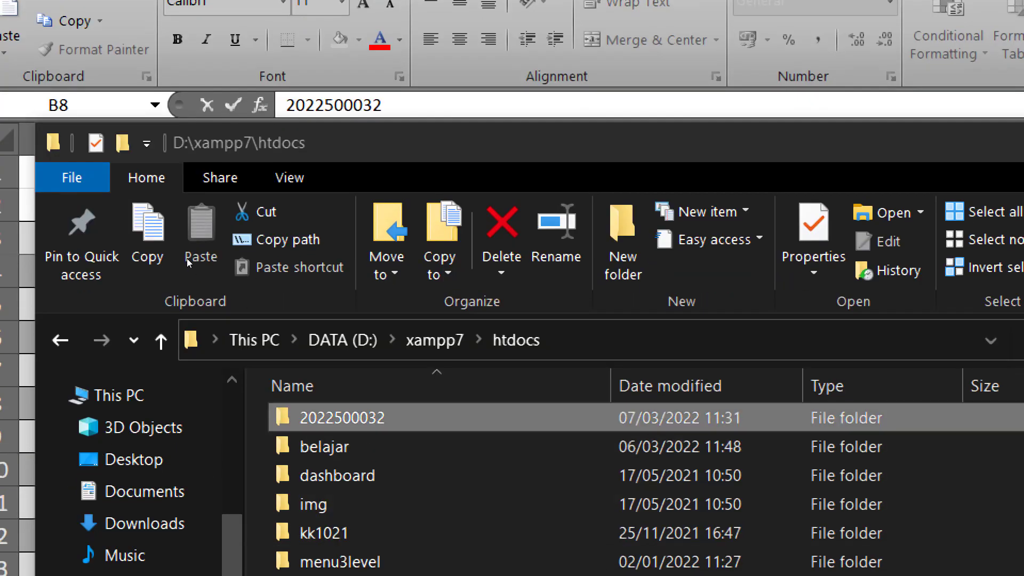
{"action": "double_click", "coordinate": [342, 505]}
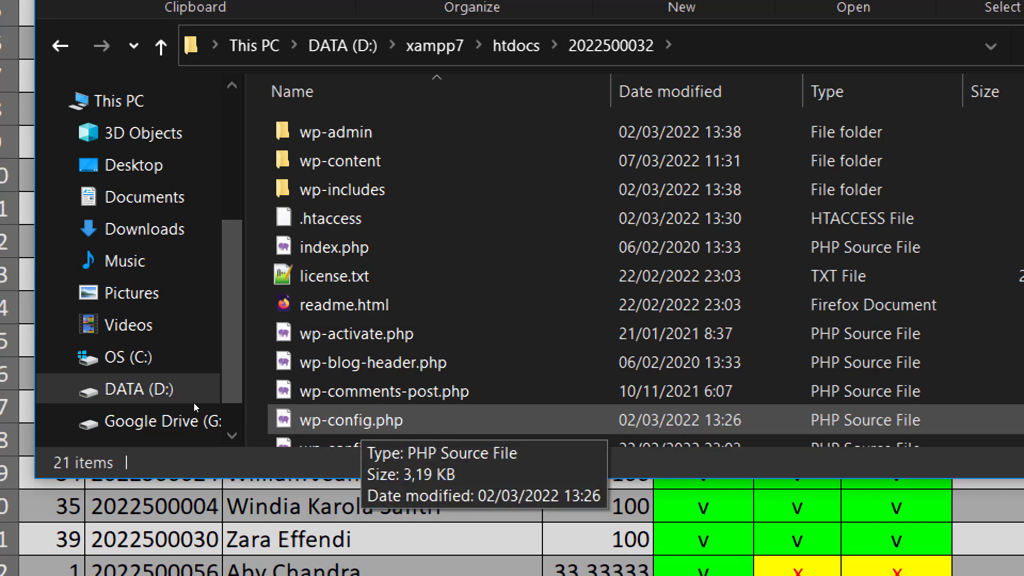
{"action": "left_click", "coordinate": [351, 420]}
{"action": "key", "text": "shift+F10"}
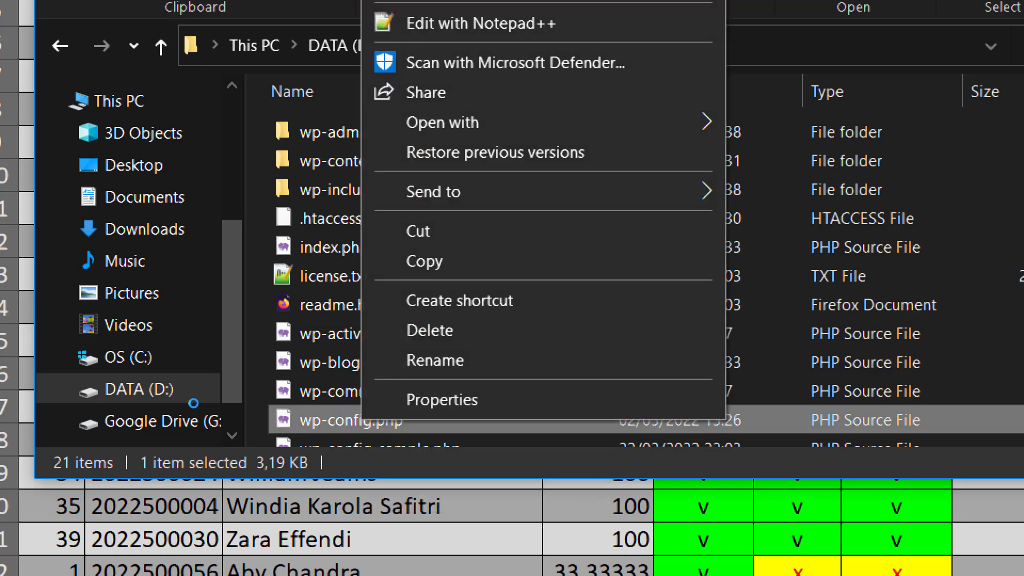
{"action": "key", "text": "Up"}
{"action": "key", "text": "Up"}
{"action": "key", "text": "Up"}
{"action": "key", "text": "Up"}
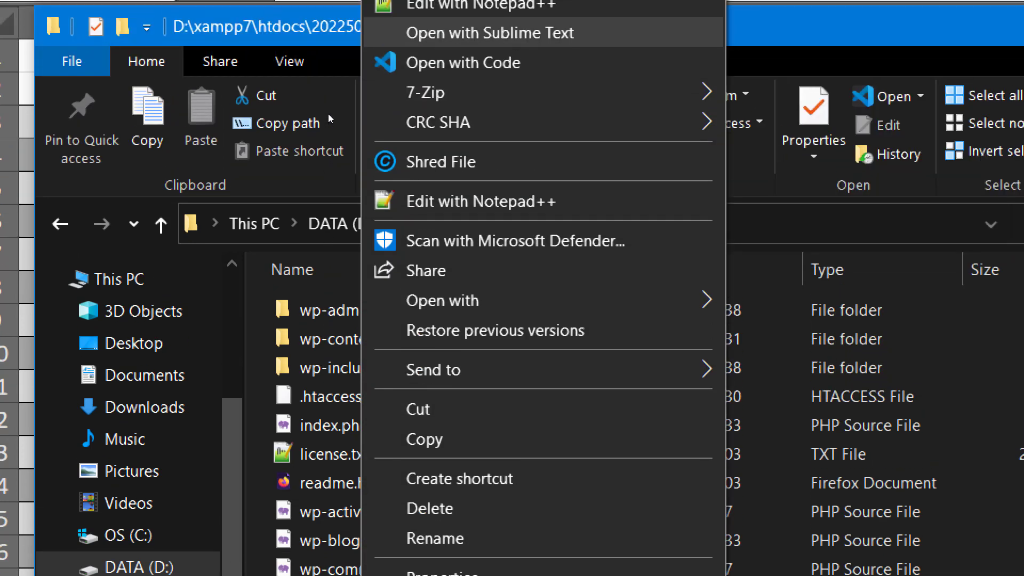
{"action": "key", "text": "Return"}
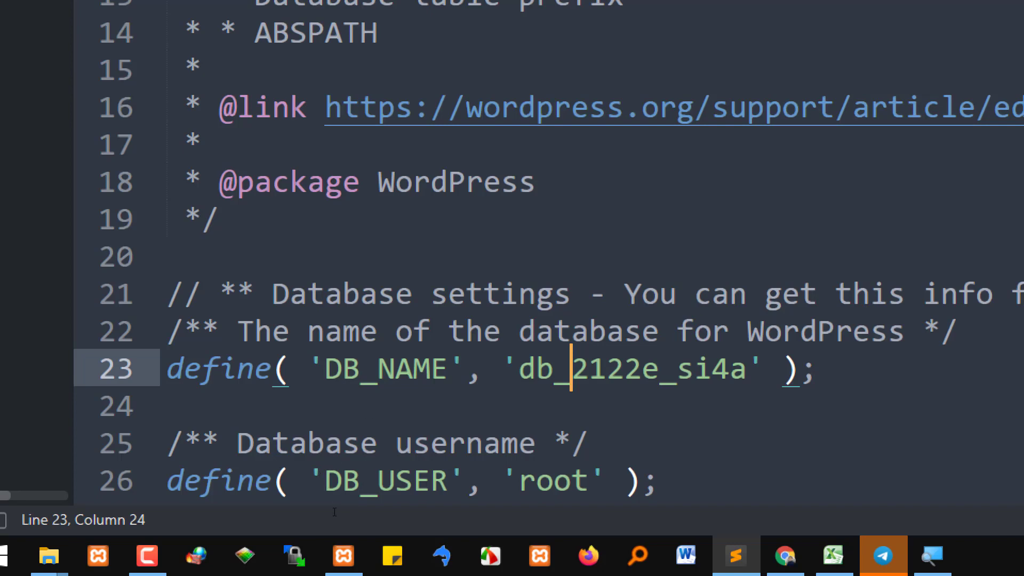
- Select and copy the DB_NAME value db_2122e_si4a in wp-config.php
{"action": "key", "text": "Right"}
{"action": "key", "text": "Right"}
{"action": "key", "text": "Right"}
{"action": "key", "text": "Right"}
{"action": "key", "text": "Right"}
{"action": "key", "text": "ctrl+d"}
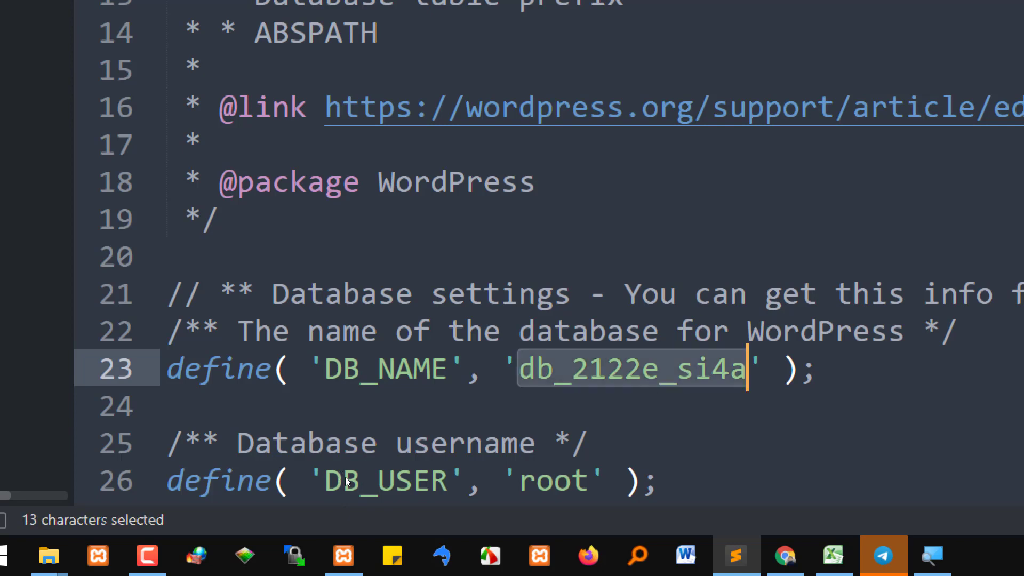
{"action": "key", "text": "ctrl+c"}
- Paste db_2122e_si4a into phpMyAdmin's database filter, then go back to wp-config.php in Sublime Text
{"action": "left_click", "coordinate": [343, 556]}
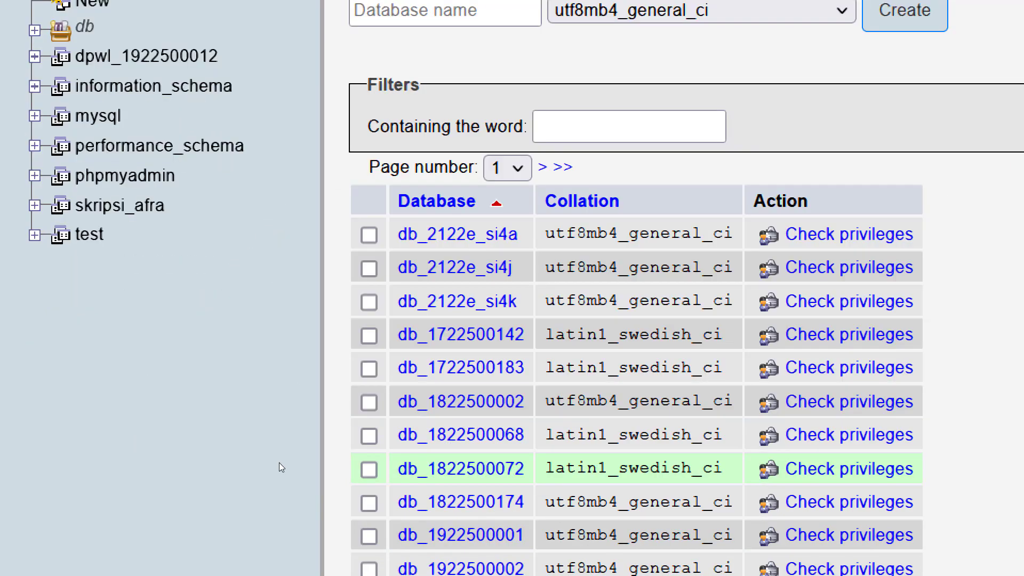
{"action": "scroll", "coordinate": [287, 457], "scroll_direction": "down", "scroll_amount": 5}
{"action": "scroll", "coordinate": [287, 458], "scroll_direction": "down", "scroll_amount": 5}
{"action": "scroll", "coordinate": [293, 479], "scroll_direction": "up", "scroll_amount": 10}
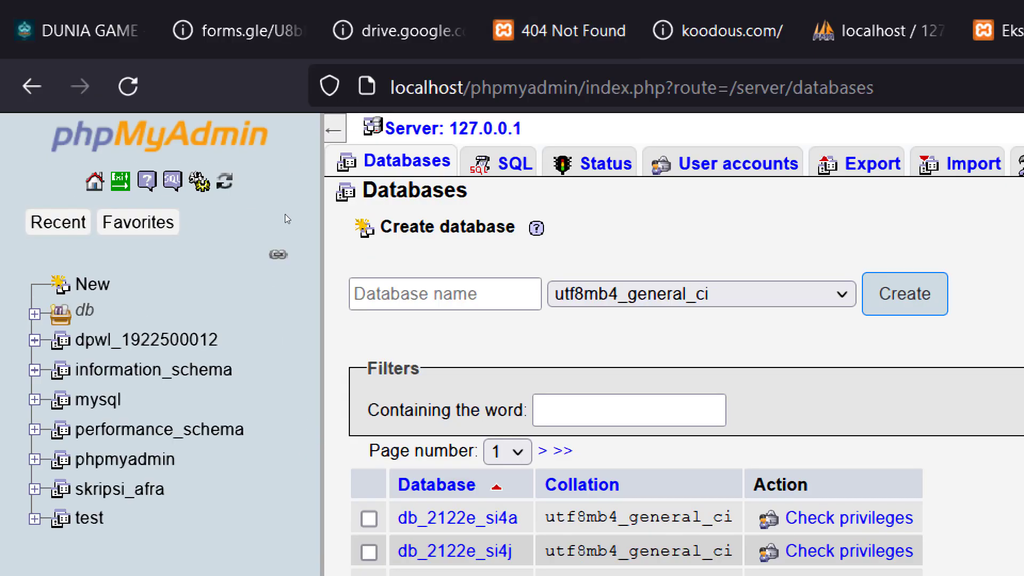
{"action": "key", "text": "ctrl+v"}
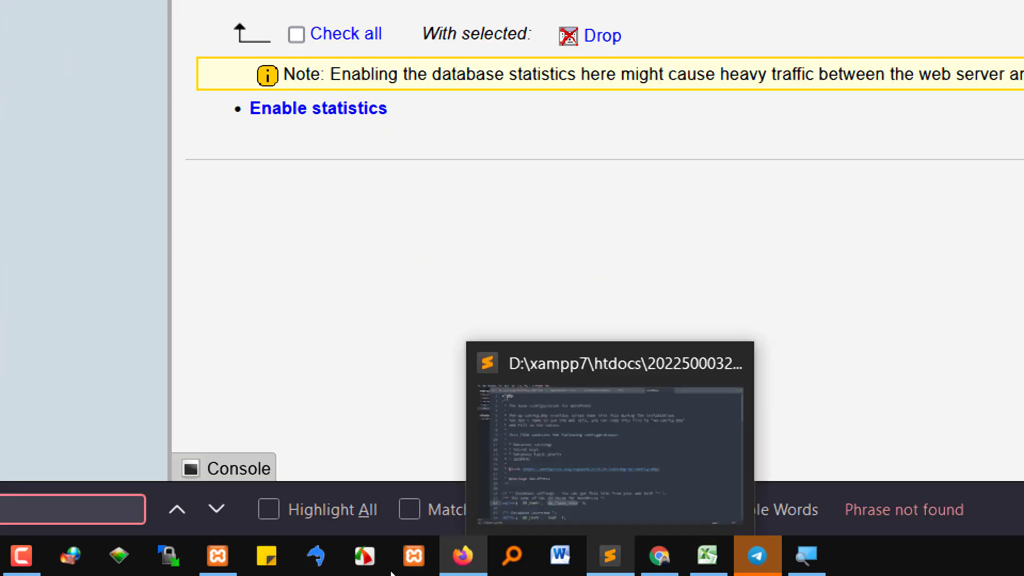
{"action": "left_click", "coordinate": [612, 555]}
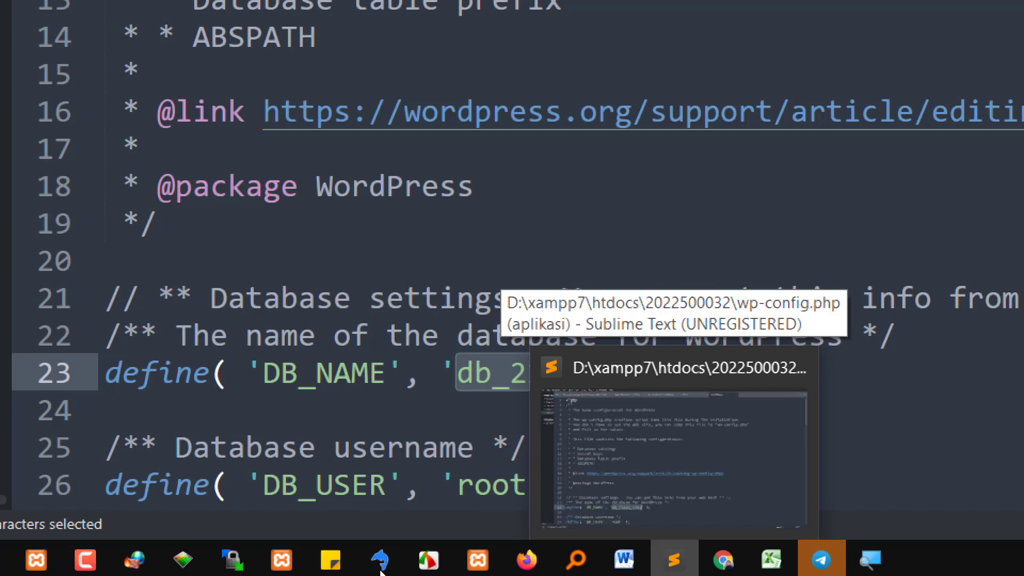
- Copy db_2122e_si4a again and return to phpMyAdmin's filtered database list
{"action": "key", "text": "ctrl+c"}
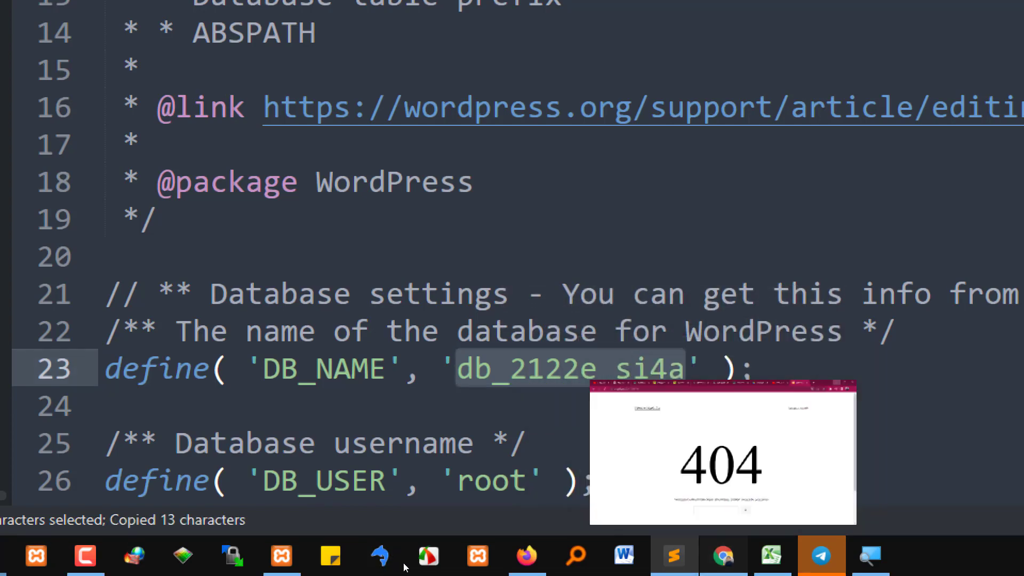
{"action": "left_click", "coordinate": [723, 454]}
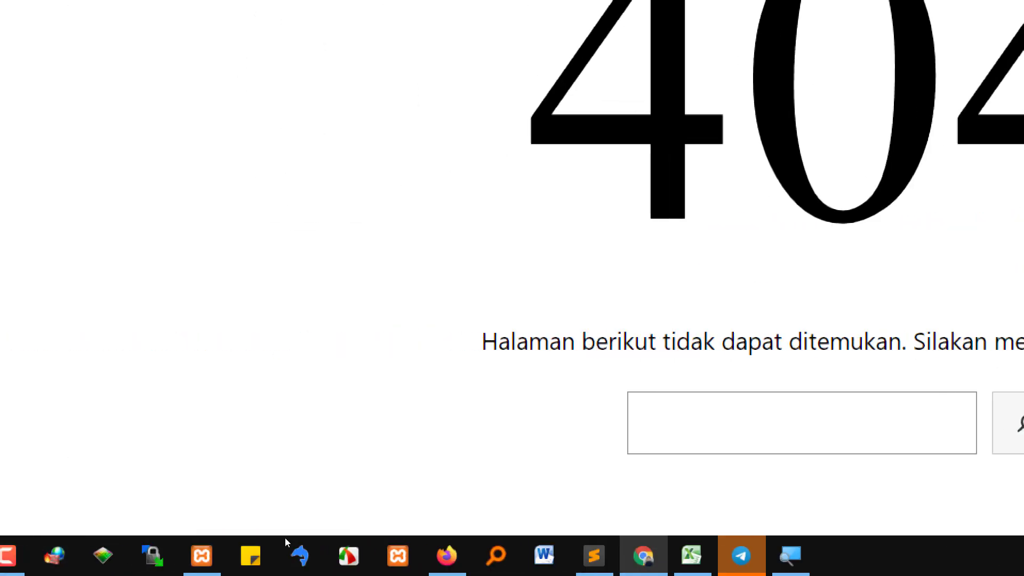
{"action": "left_click", "coordinate": [447, 556]}
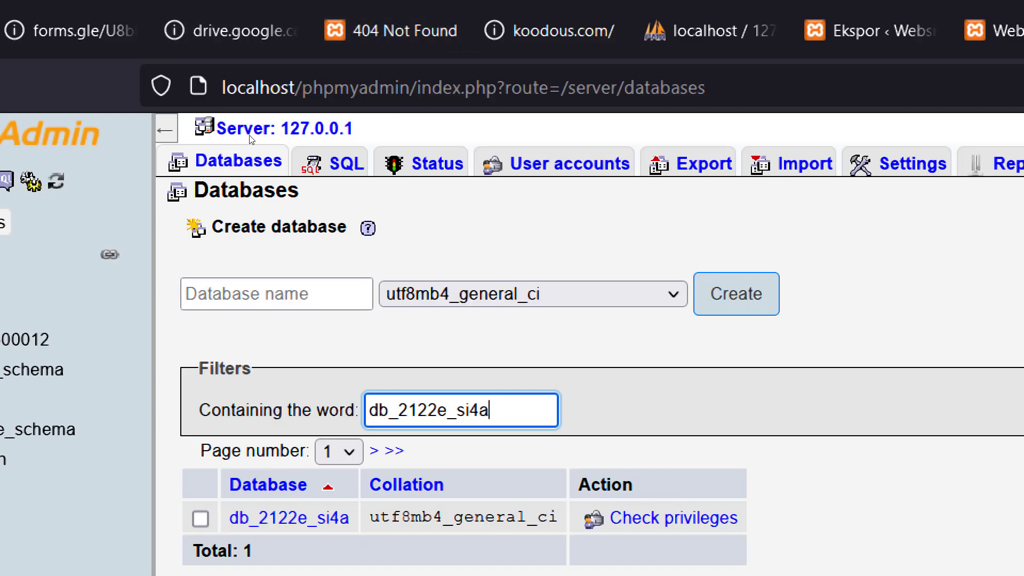
- Open the db_2122e_si4a database's Structure page from the filtered list
{"action": "key", "text": "Return"}
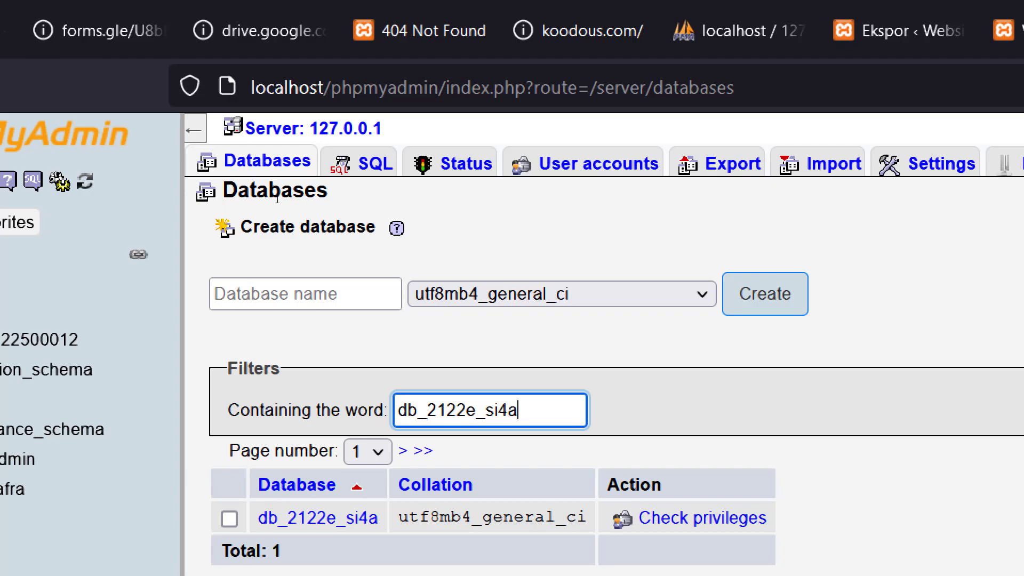
{"action": "key", "text": "Home"}
{"action": "key", "text": "Right"}
{"action": "key", "text": "Right"}
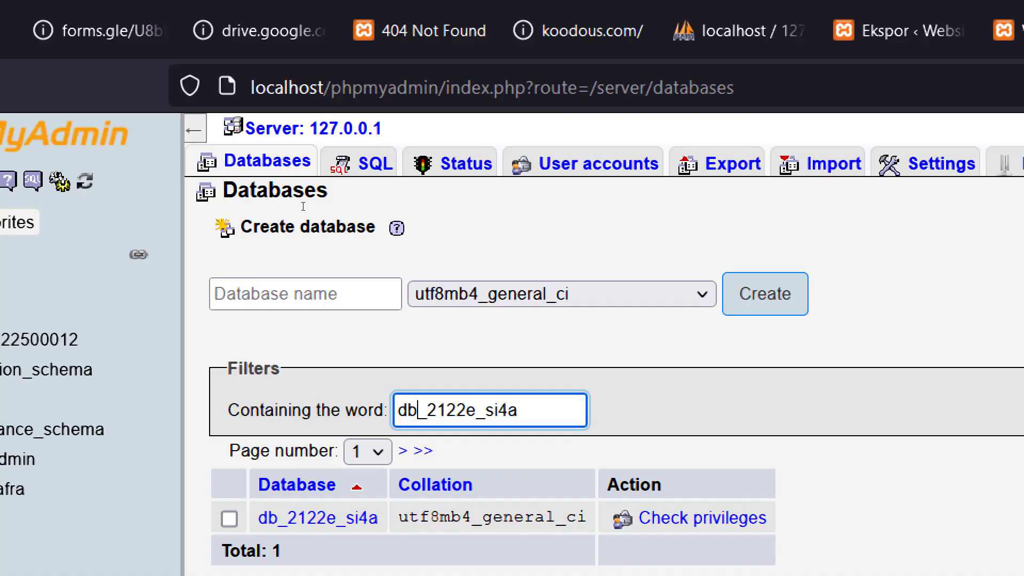
{"action": "key", "text": "ctrl+a"}
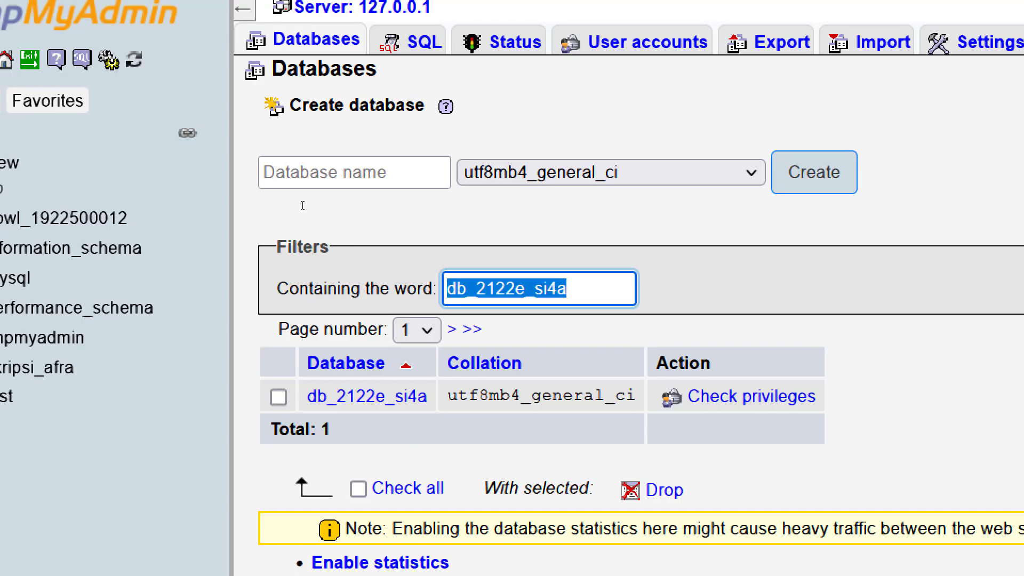
{"action": "key", "text": "End"}
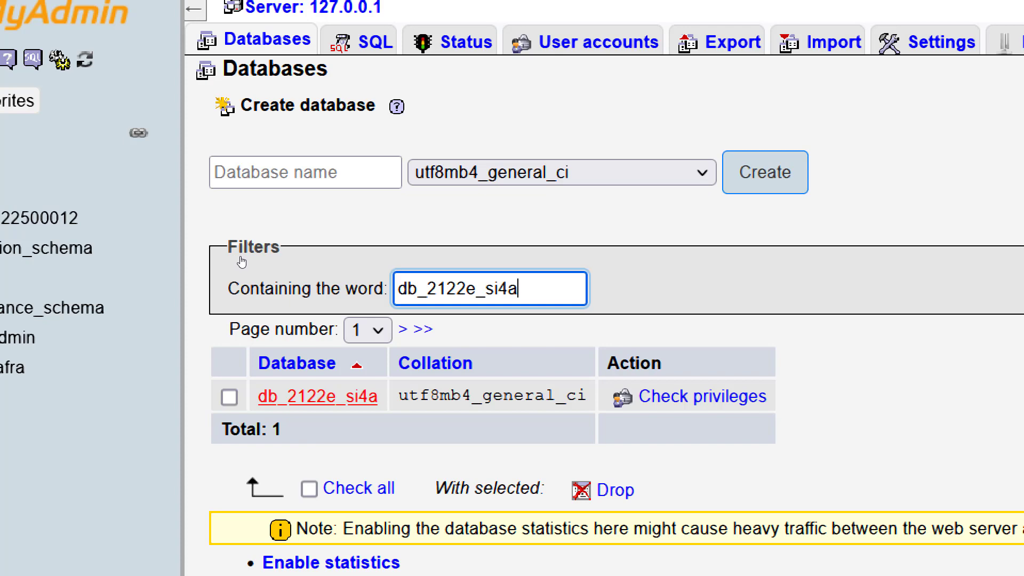
{"action": "key", "text": "Return"}
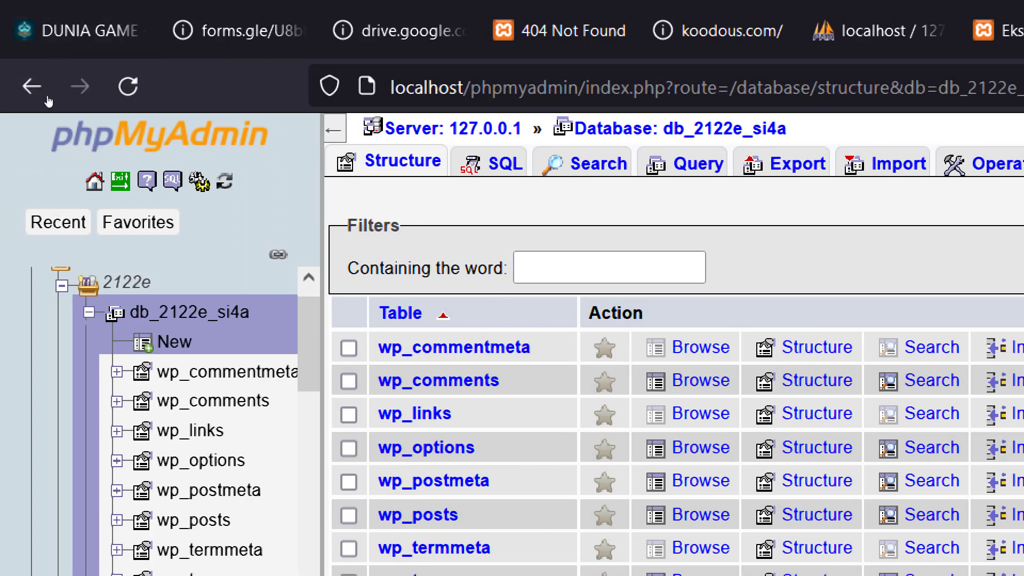
- Reopen db_2122e_si4a via the filter and type db in Operations' Rename database to box
{"action": "left_click", "coordinate": [44, 98]}
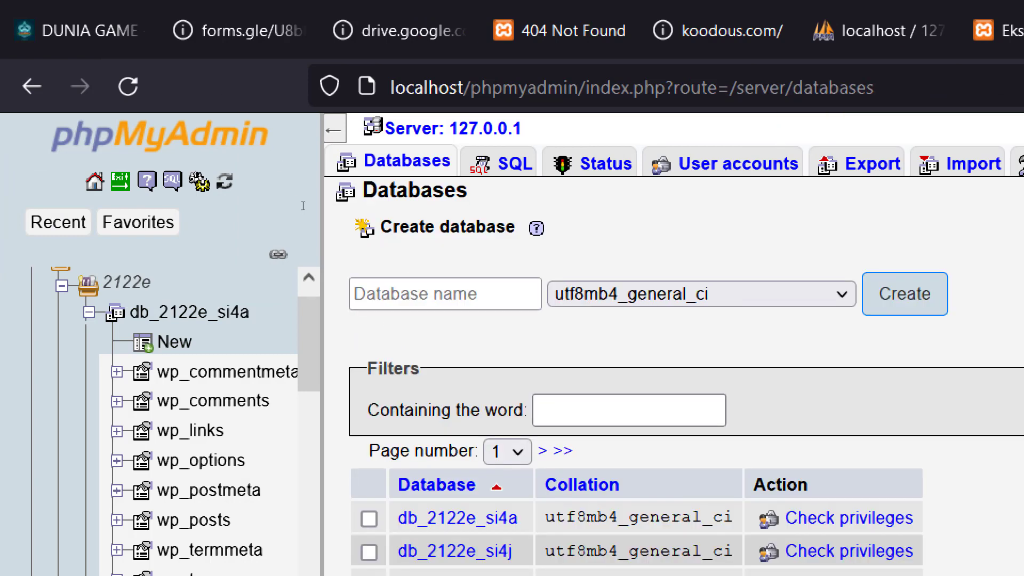
{"action": "left_click", "coordinate": [629, 410]}
{"action": "type", "text": "db_2122e_si4a"}
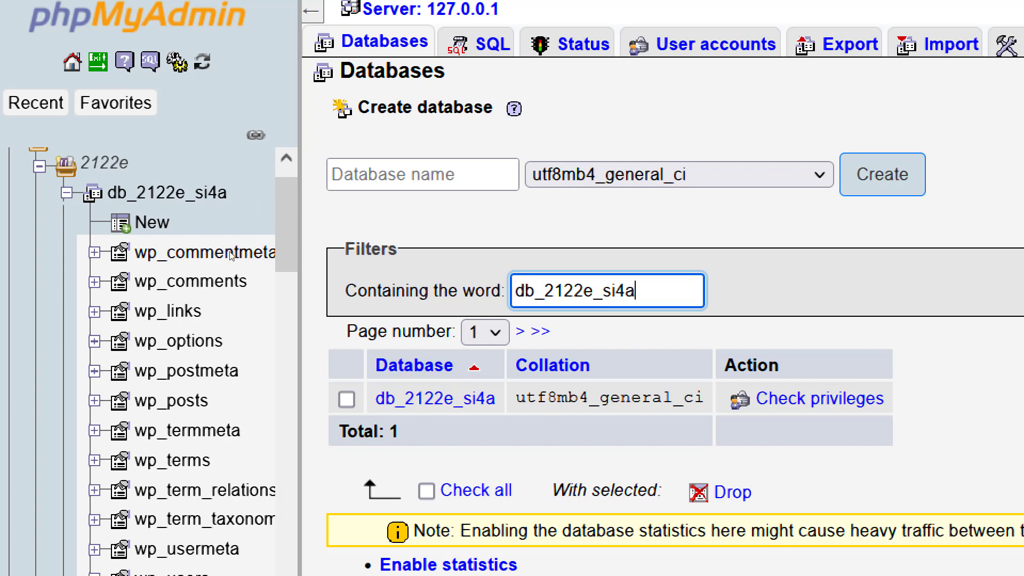
{"action": "left_click", "coordinate": [241, 182]}
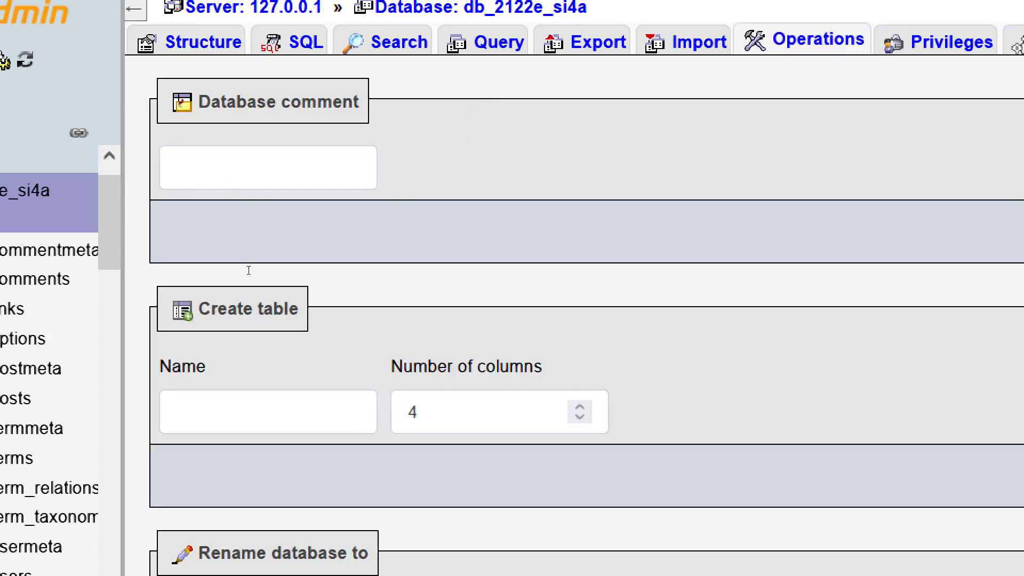
{"action": "scroll", "coordinate": [249, 270], "scroll_direction": "down", "scroll_amount": 4}
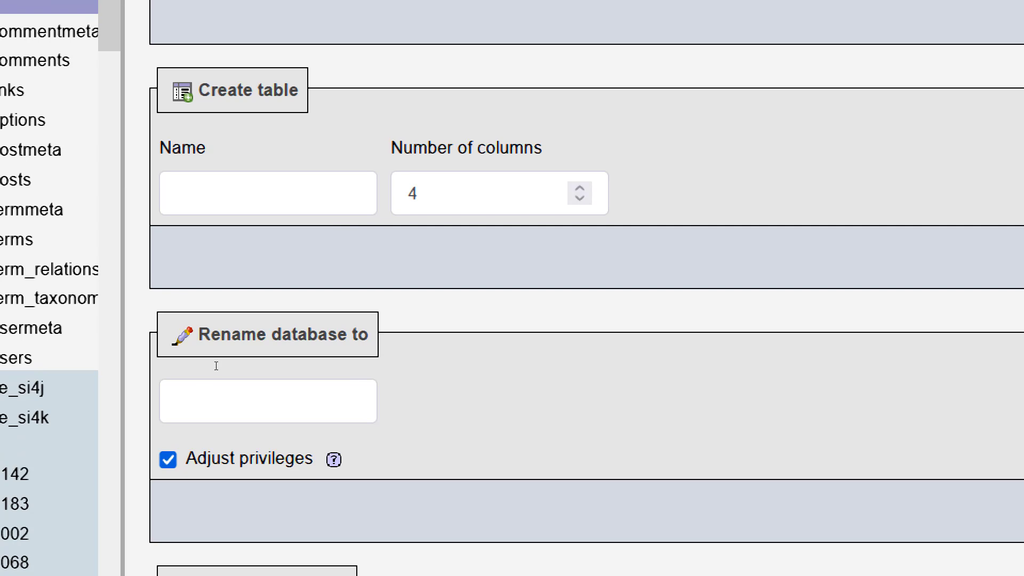
{"action": "left_click", "coordinate": [217, 387]}
{"action": "key", "text": "Return"}
{"action": "type", "text": "db"}
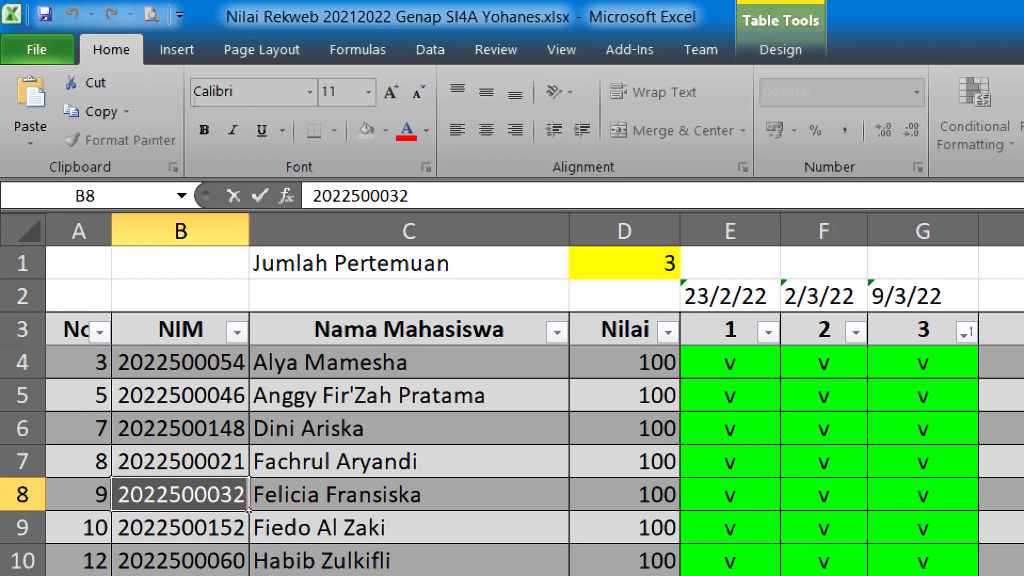
- Copy the student number from Excel cell B8 and paste it after db_ in the new database name
{"action": "double_click", "coordinate": [360, 196]}
{"action": "key", "text": "ctrl+c"}
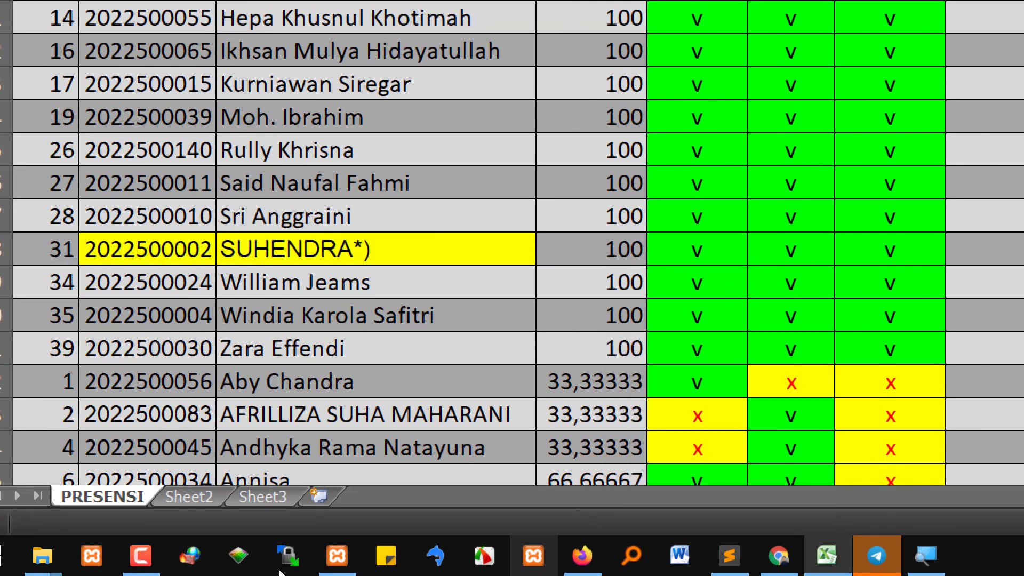
{"action": "left_click", "coordinate": [582, 556]}
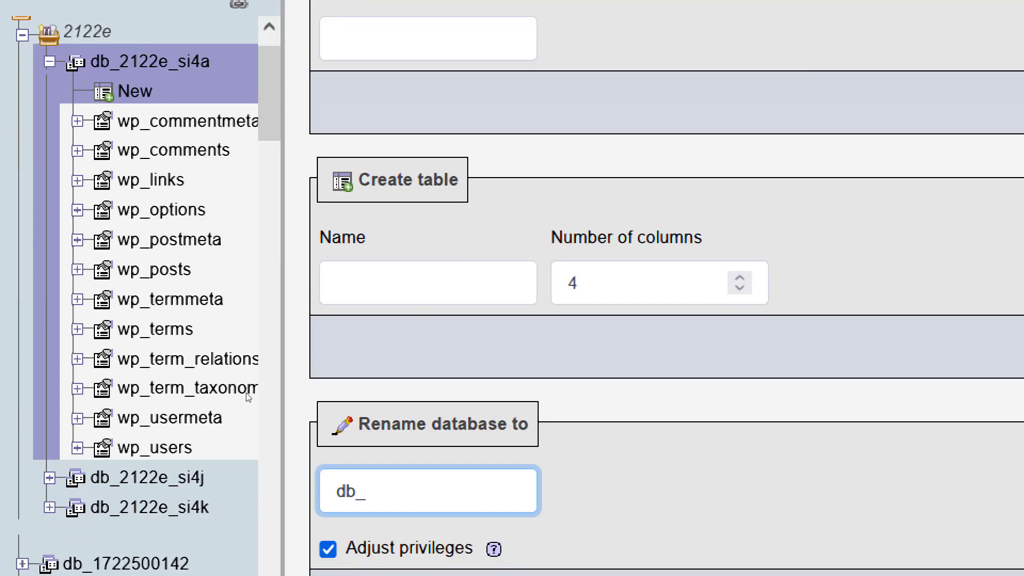
{"action": "key", "text": "ctrl+v"}
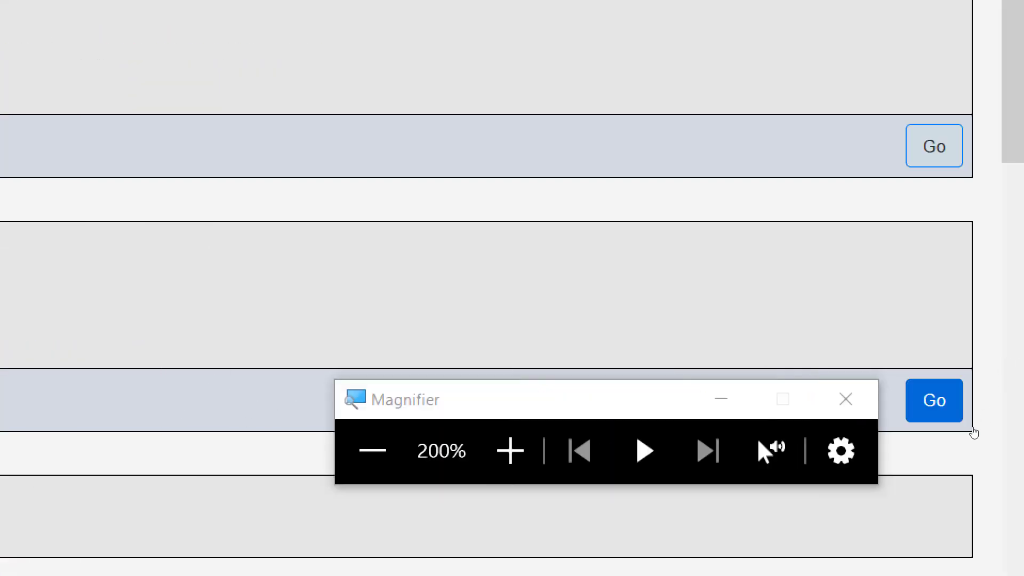
{"action": "left_click", "coordinate": [943, 419]}
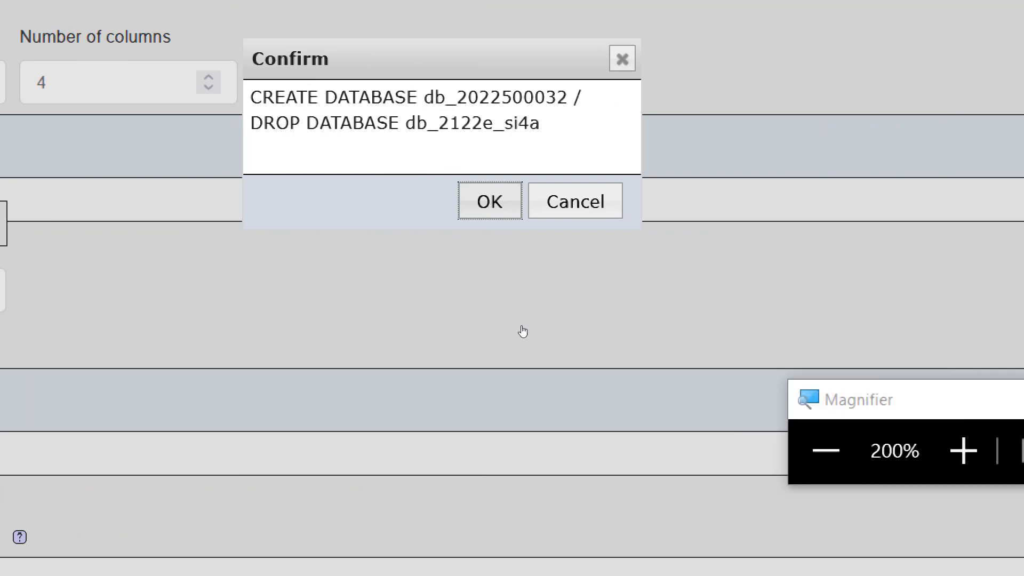
{"action": "key", "text": "Return"}
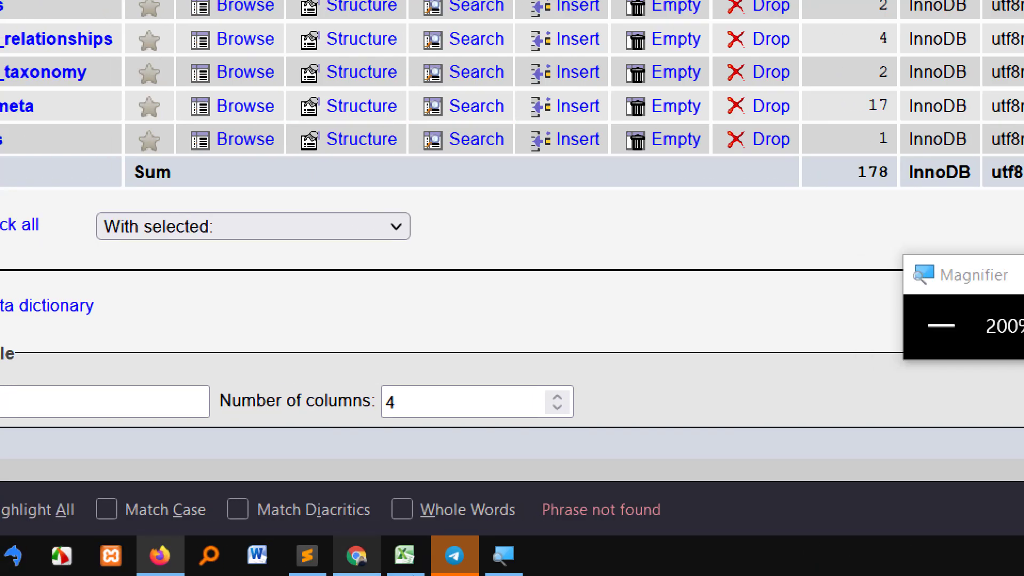
{"action": "mouse_move", "coordinate": [356, 556]}
{"action": "left_click", "coordinate": [240, 397]}
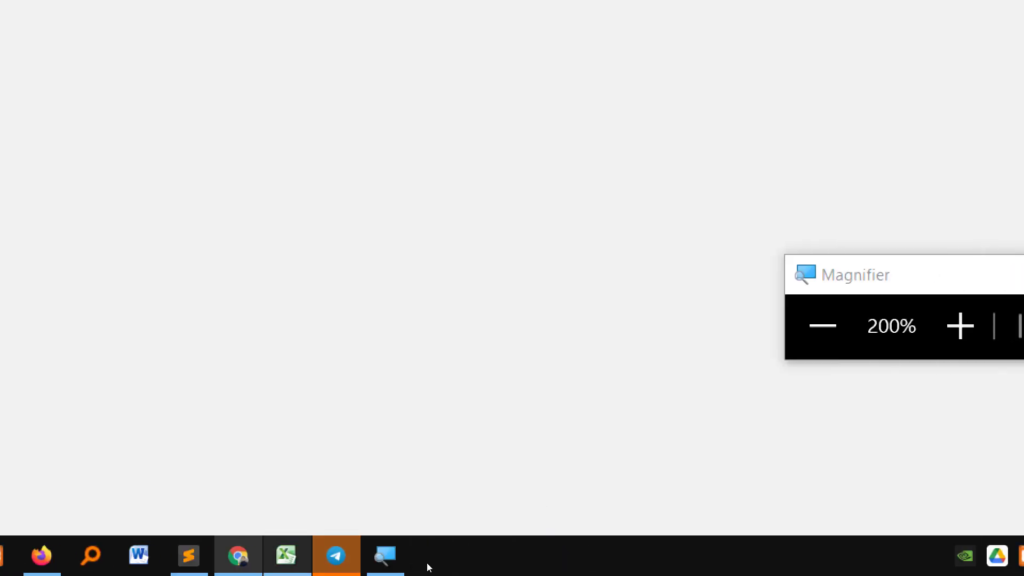
{"action": "left_click", "coordinate": [189, 556]}
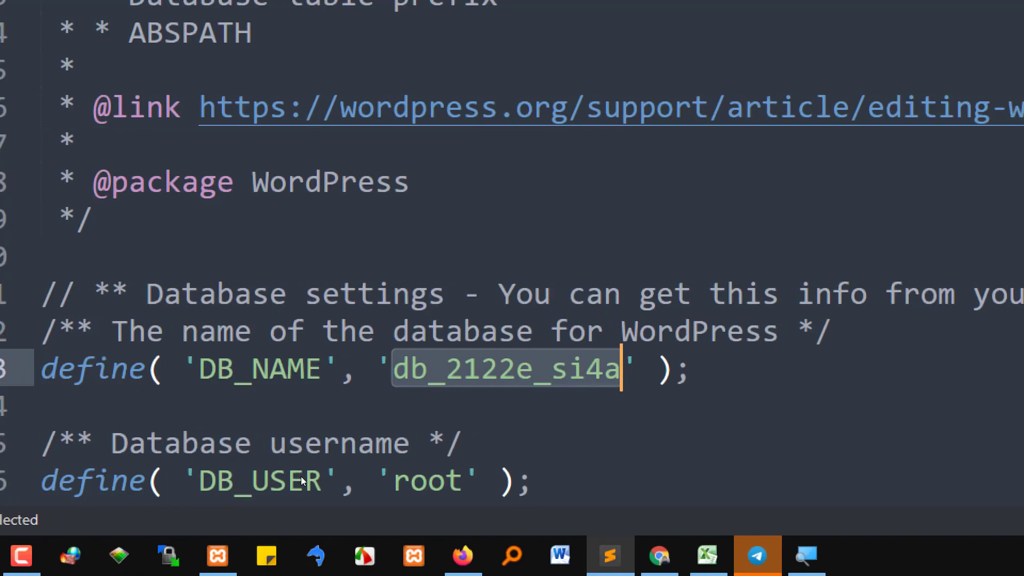
{"action": "key", "text": "ctrl+v"}
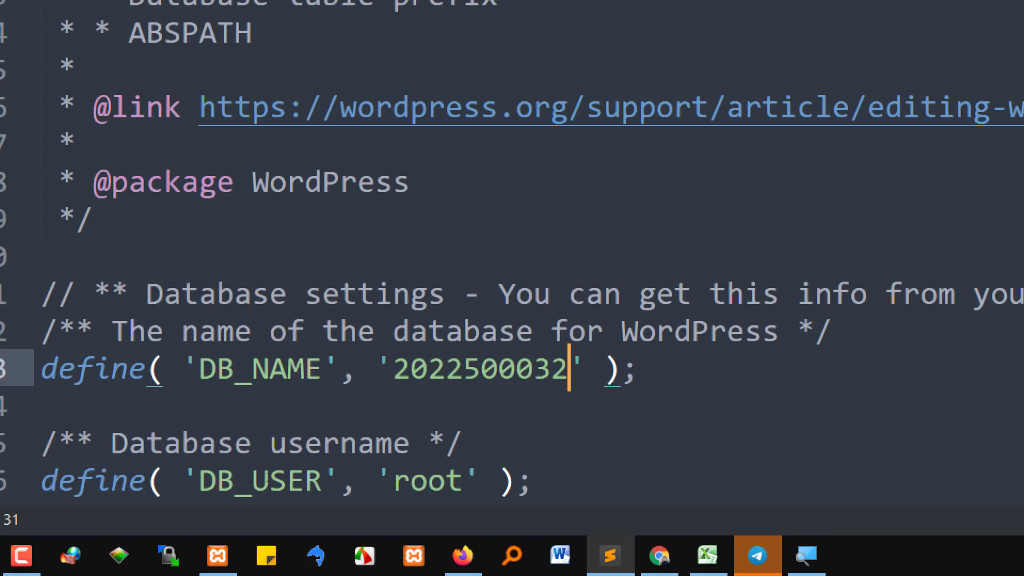
{"action": "key", "text": "ctrl+Left"}
{"action": "type", "text": "db_"}
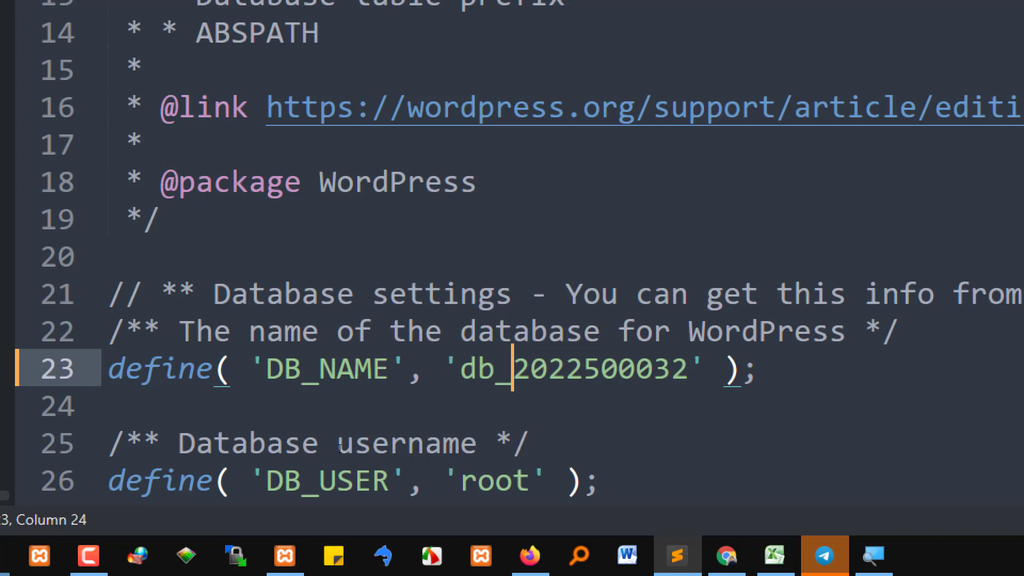
{"action": "key", "text": "ctrl+s"}
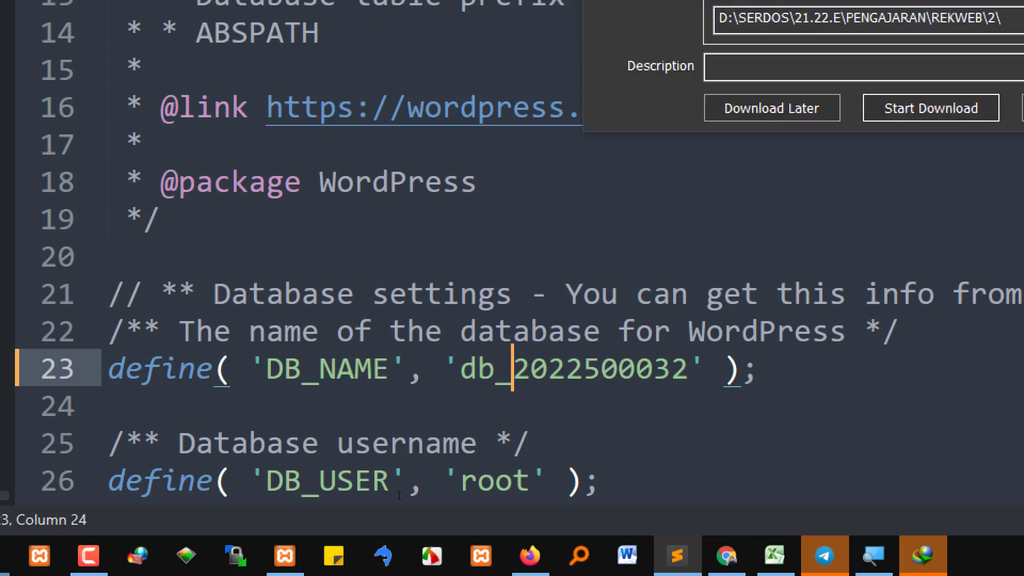
{"action": "key", "text": "Escape"}
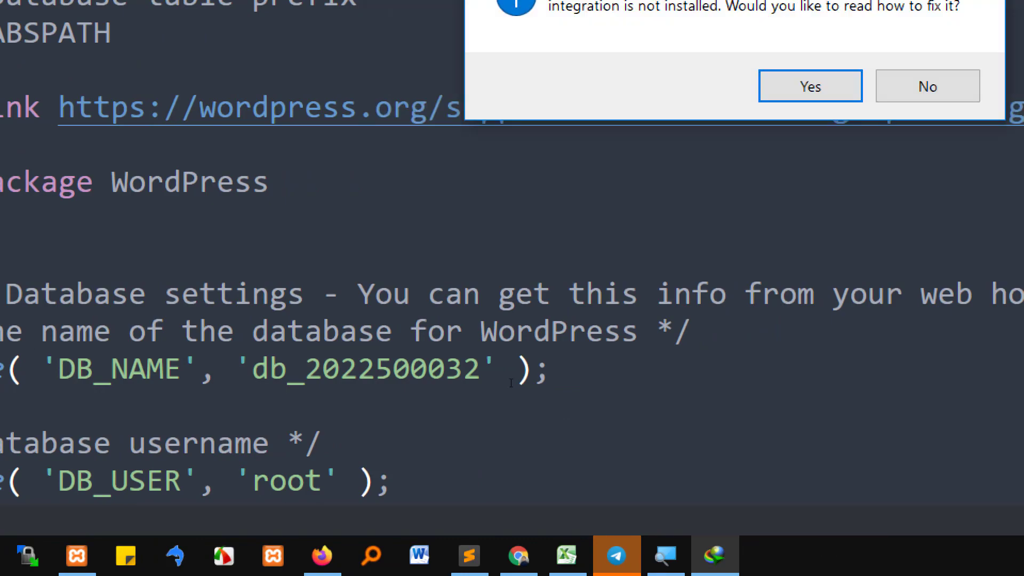
{"action": "key", "text": "Escape"}
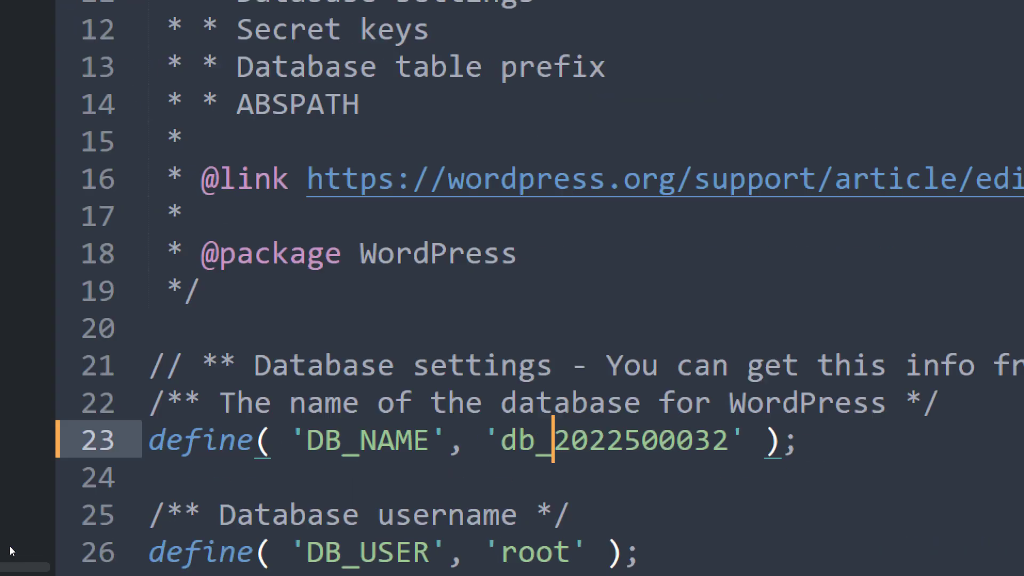
{"action": "key", "text": "ctrl+d"}
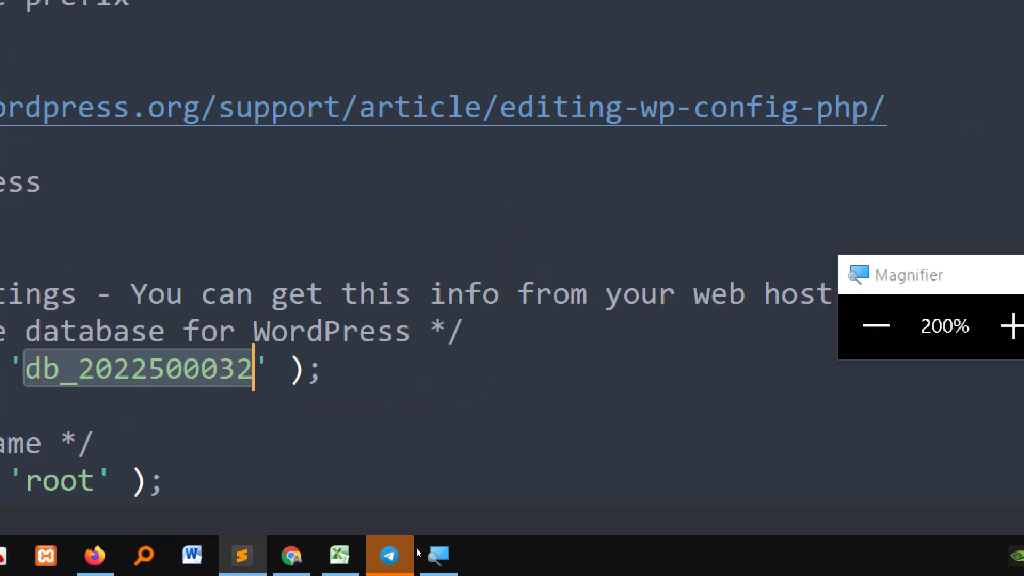
{"action": "left_click", "coordinate": [293, 555]}
{"action": "key", "text": "F5"}
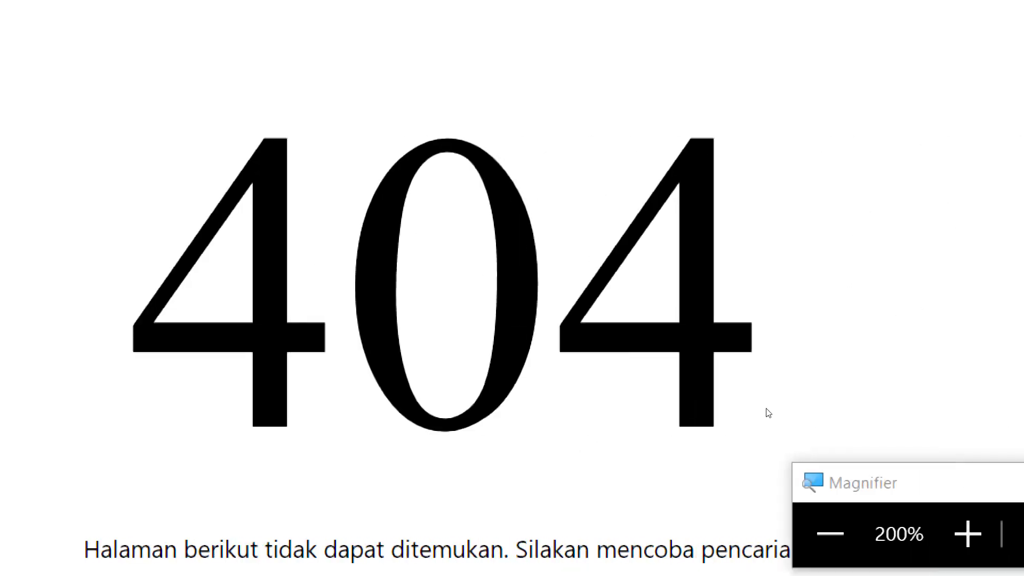
{"action": "key", "text": "super+minus"}
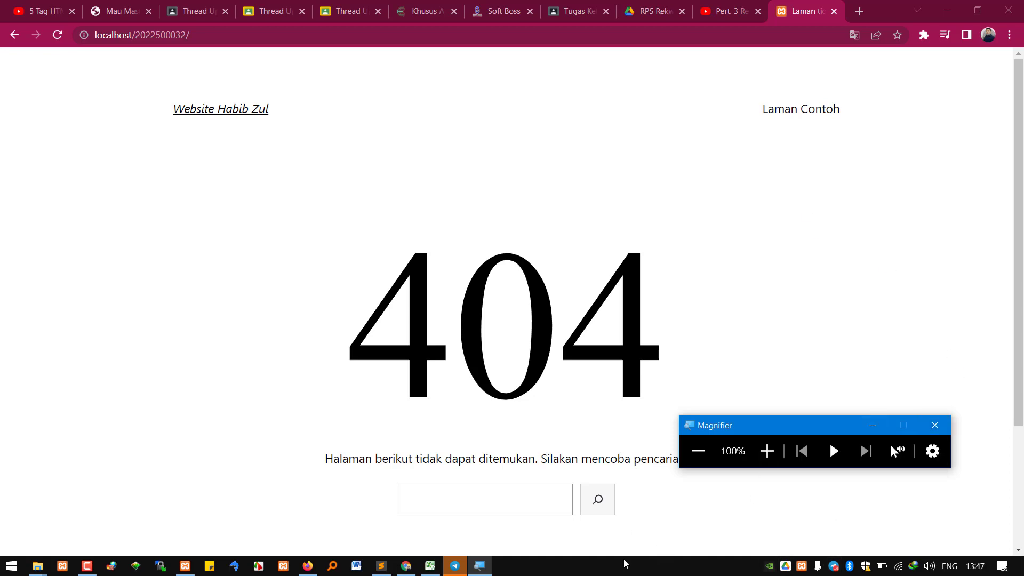
- Scroll the REKWEB SI4A 2122 E group chat down to its newest messages
{"action": "left_click", "coordinate": [456, 566]}
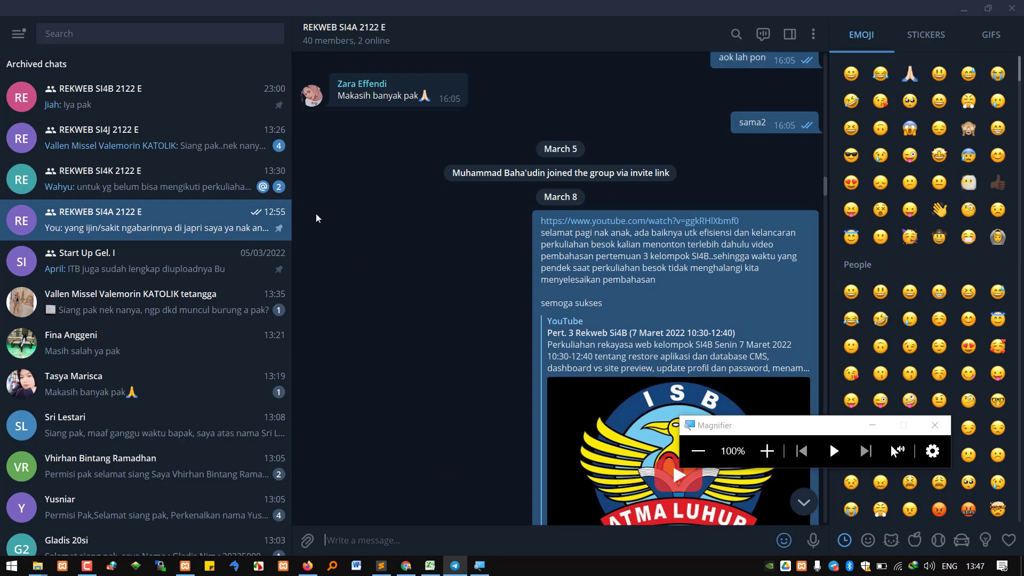
{"action": "scroll", "coordinate": [501, 366], "scroll_direction": "down", "scroll_amount": 1}
{"action": "scroll", "coordinate": [501, 366], "scroll_direction": "down", "scroll_amount": 15}
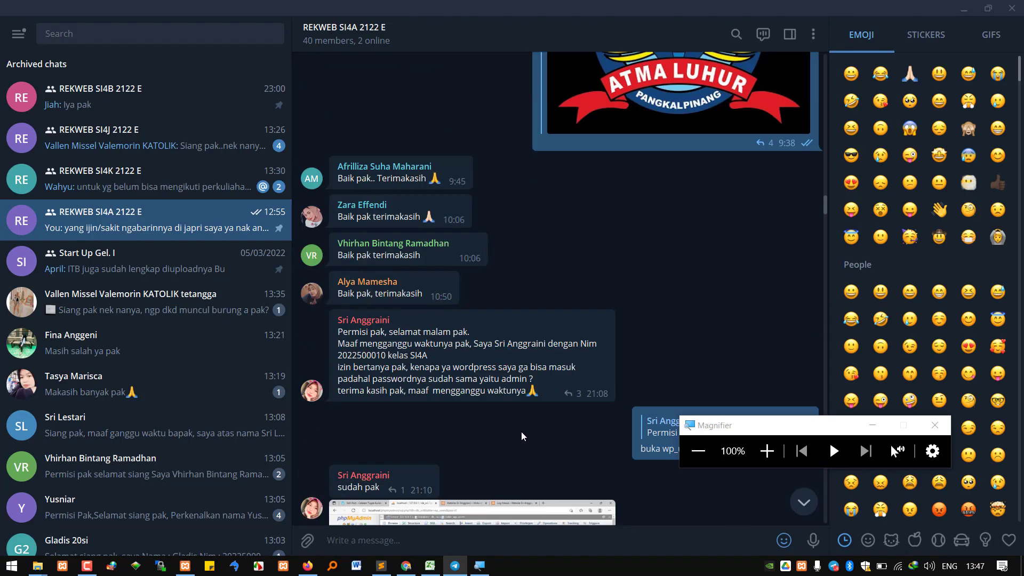
{"action": "scroll", "coordinate": [569, 434], "scroll_direction": "down", "scroll_amount": 20}
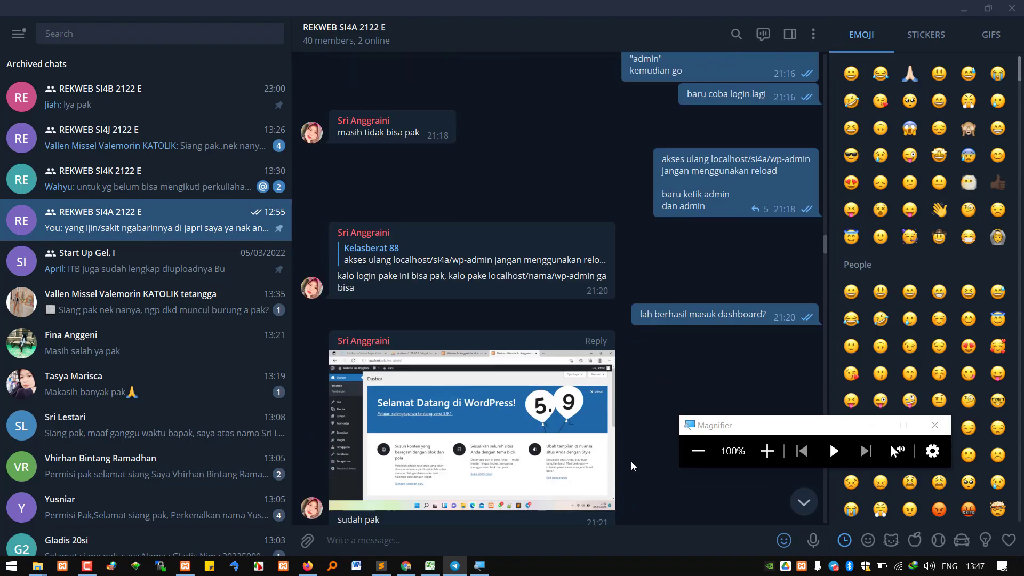
{"action": "scroll", "coordinate": [635, 465], "scroll_direction": "down", "scroll_amount": 20}
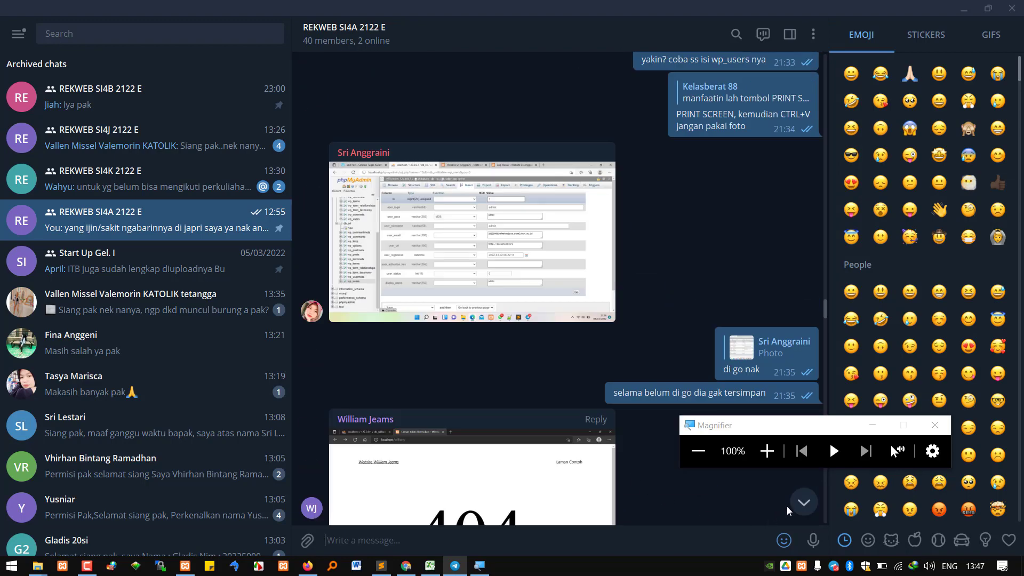
{"action": "left_click", "coordinate": [797, 505]}
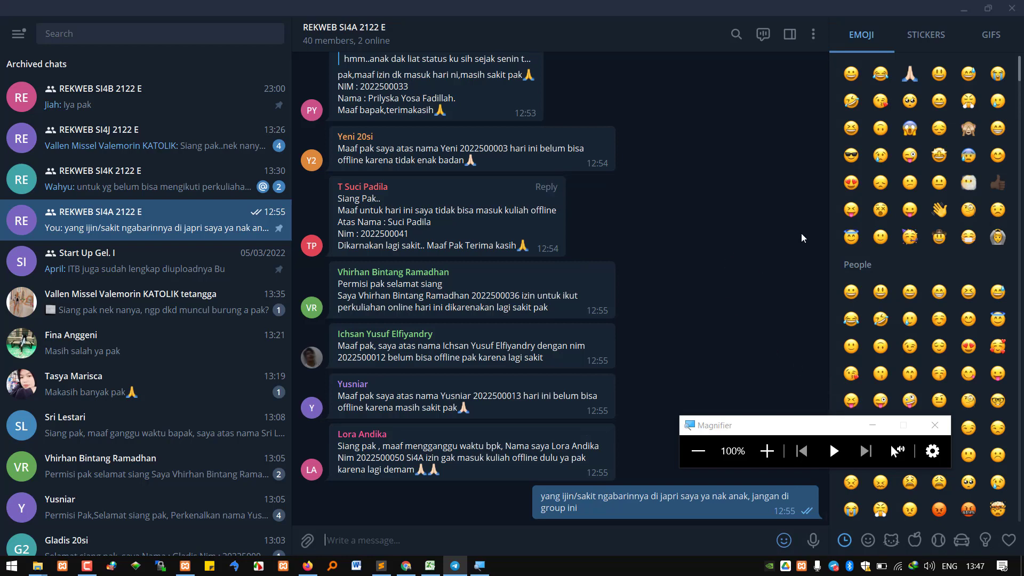
- Paste the 404 page screenshot into the chat, then cancel sending it
{"action": "left_click", "coordinate": [410, 565]}
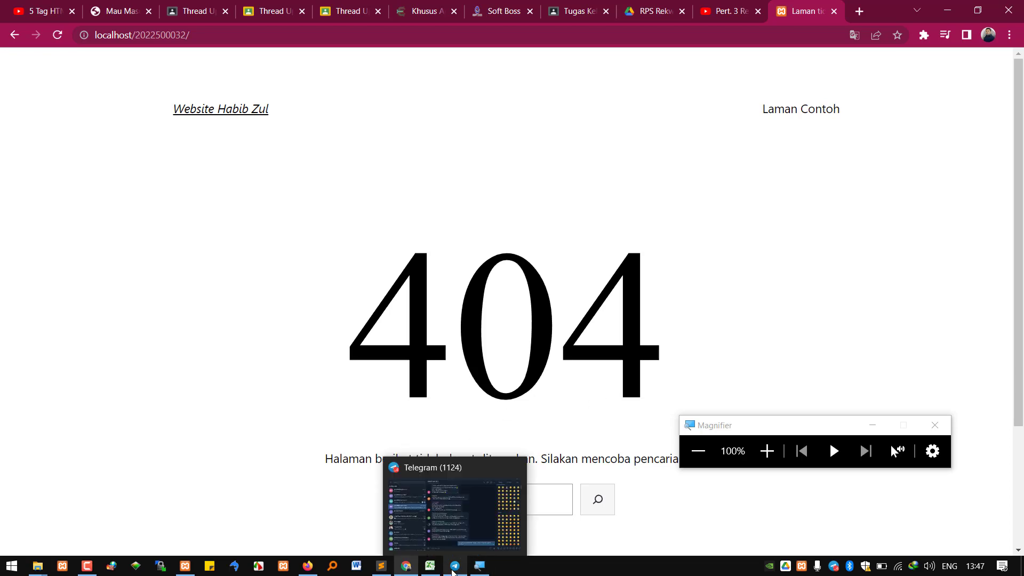
{"action": "left_click", "coordinate": [459, 548]}
{"action": "key", "text": "ctrl+v"}
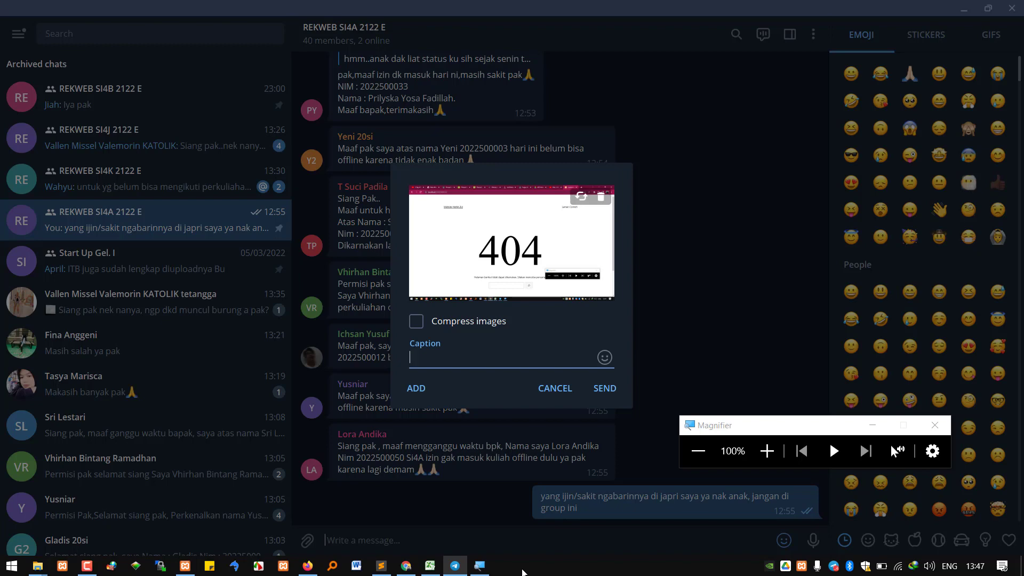
{"action": "key", "text": "Escape"}
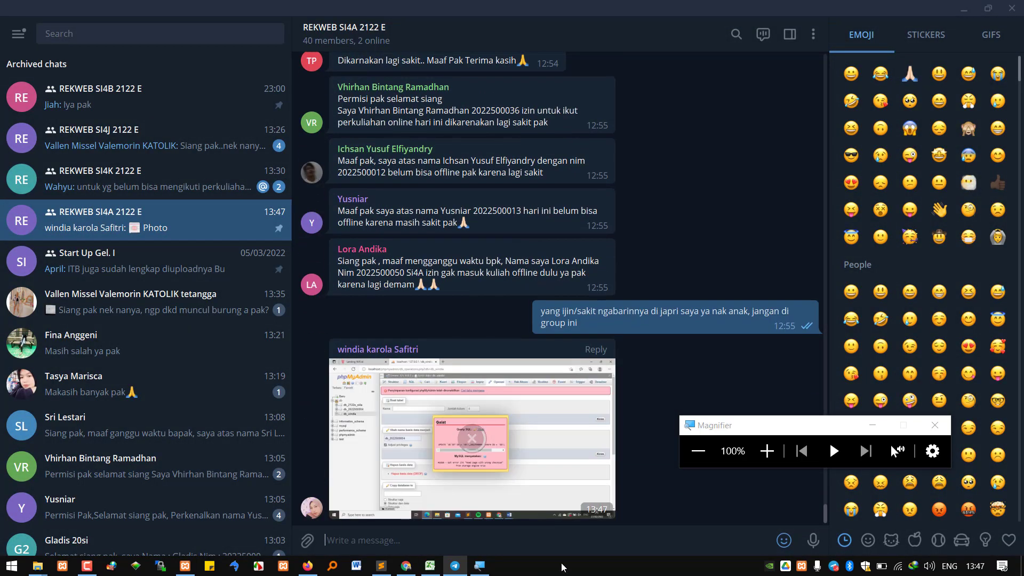
- View the member's phpMyAdmin screenshot full-size to read error #1030, then close it
{"action": "left_click", "coordinate": [449, 396]}
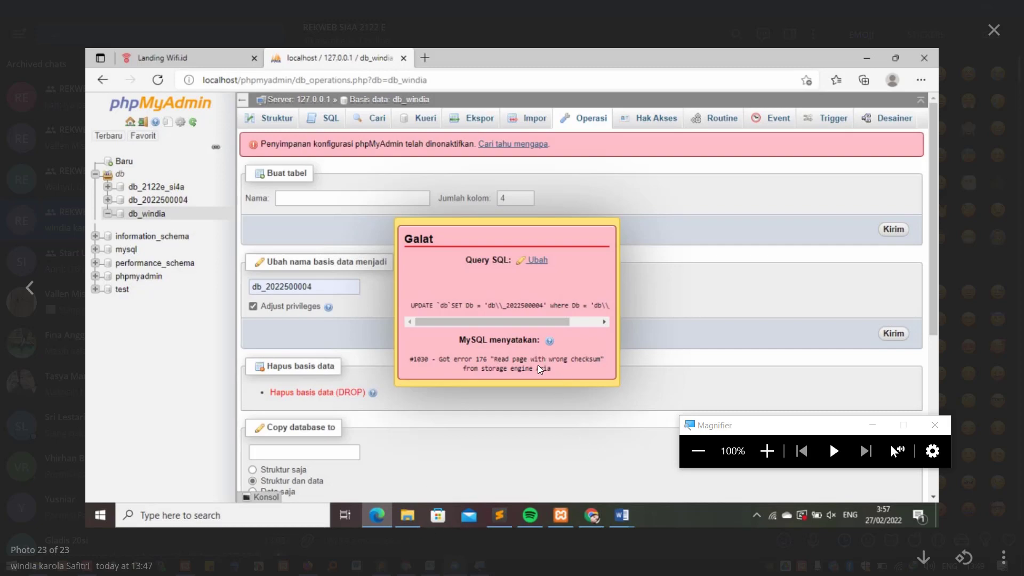
{"action": "key", "text": "Escape"}
{"action": "key", "text": "alt+Tab"}
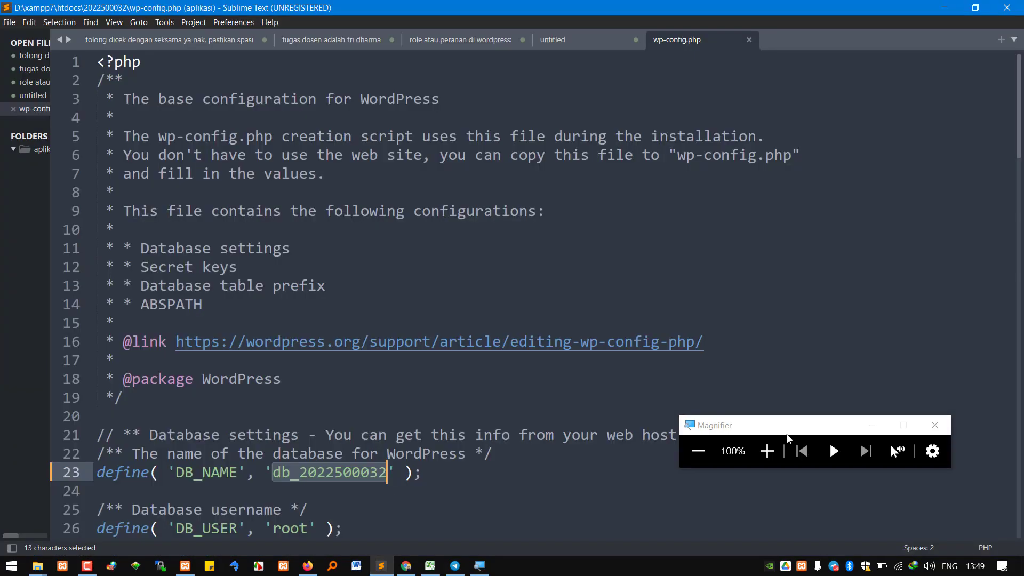
{"action": "left_click", "coordinate": [767, 451]}
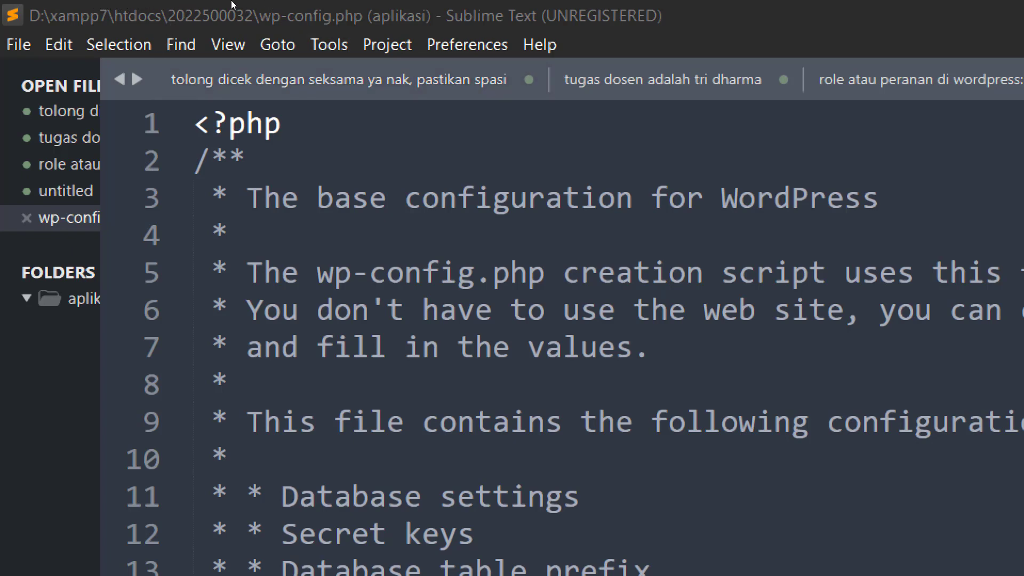
{"action": "key", "text": "alt+n"}
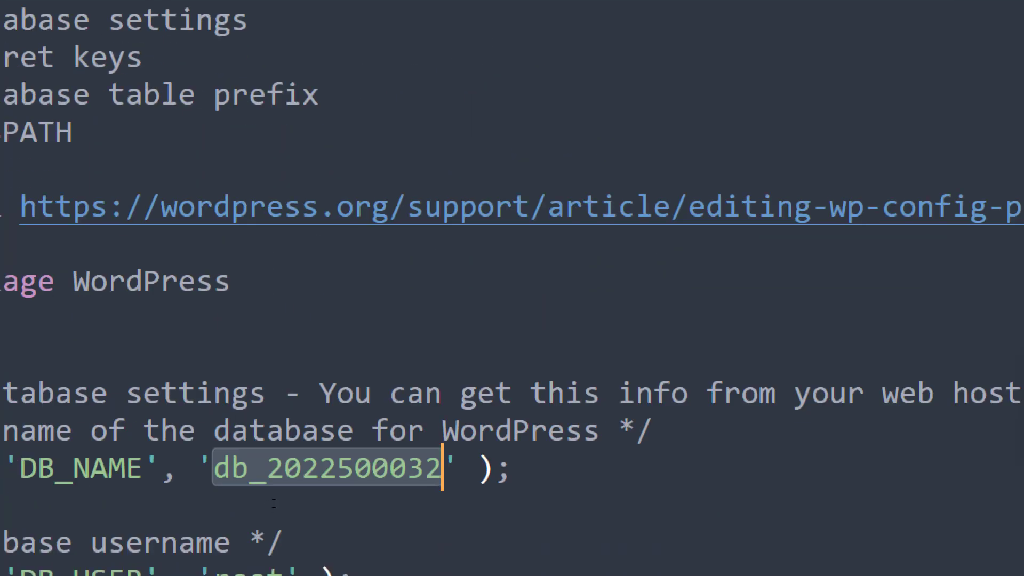
{"action": "left_click", "coordinate": [480, 555]}
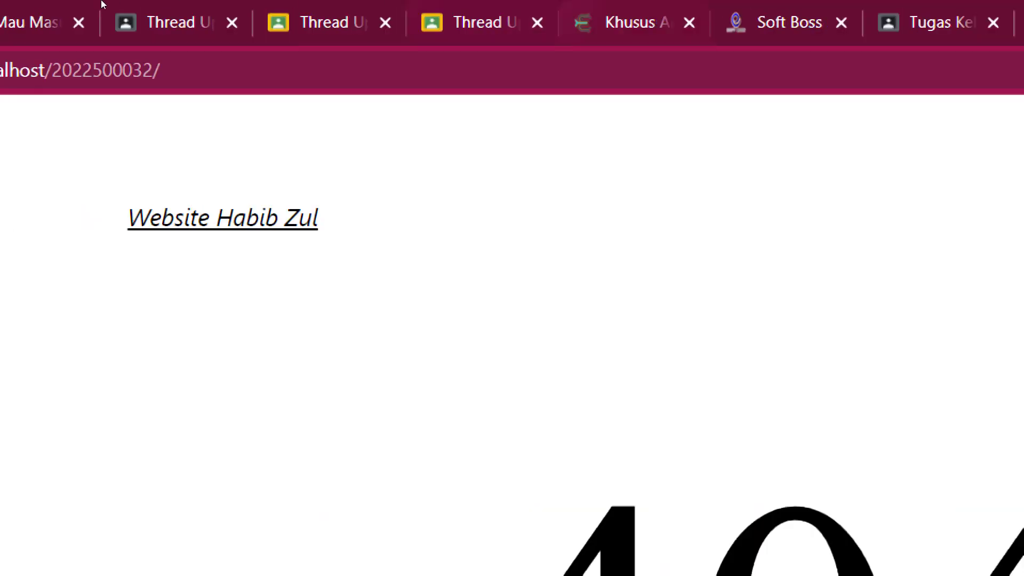
{"action": "left_click", "coordinate": [116, 68]}
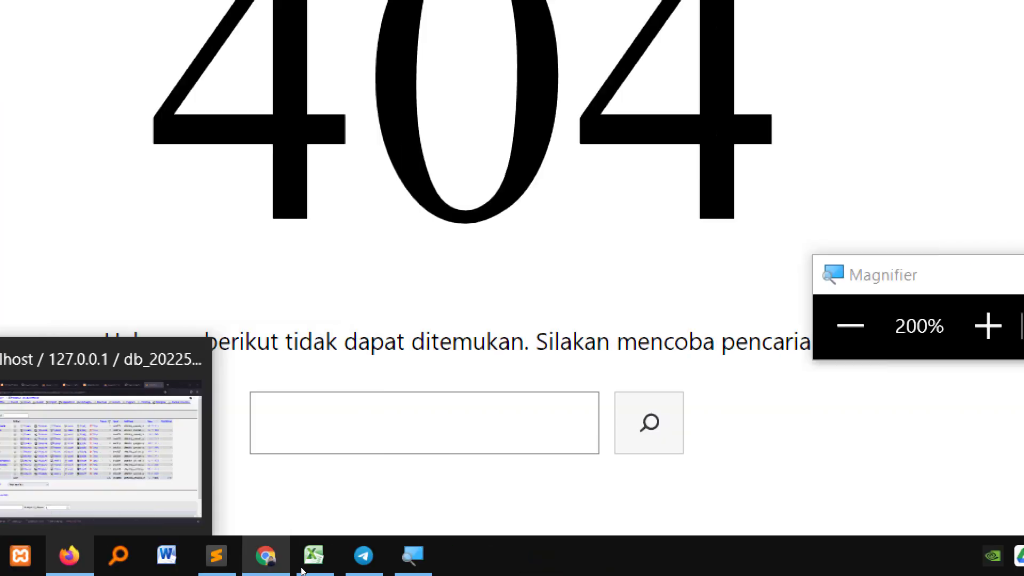
{"action": "left_click", "coordinate": [69, 556]}
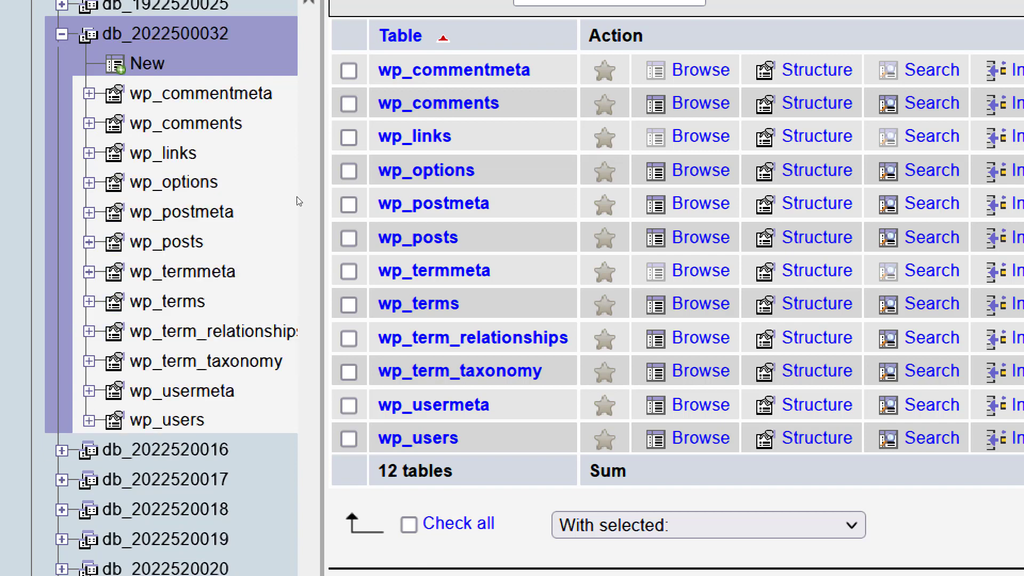
{"action": "left_click", "coordinate": [699, 170]}
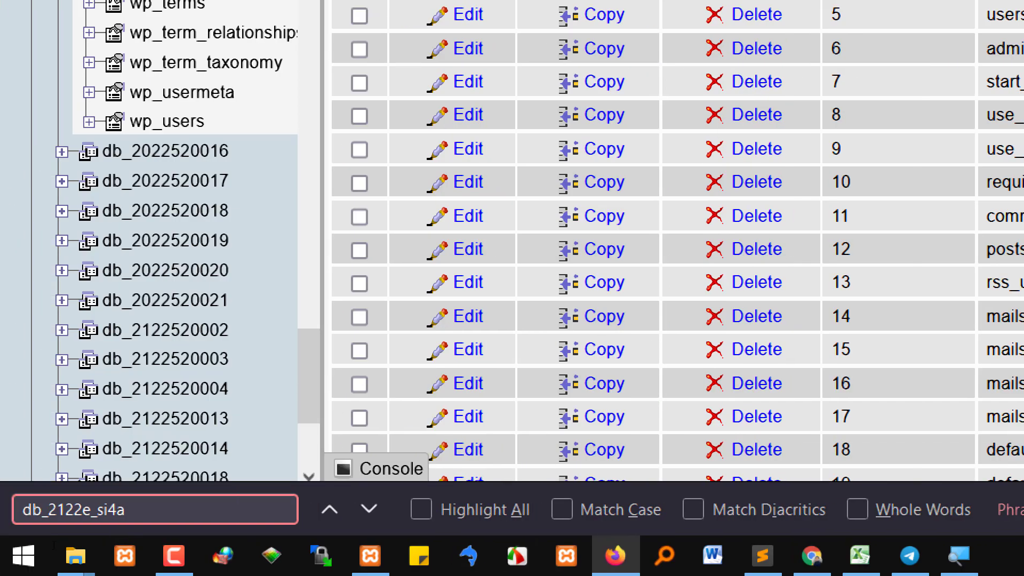
{"action": "mouse_move", "coordinate": [76, 556]}
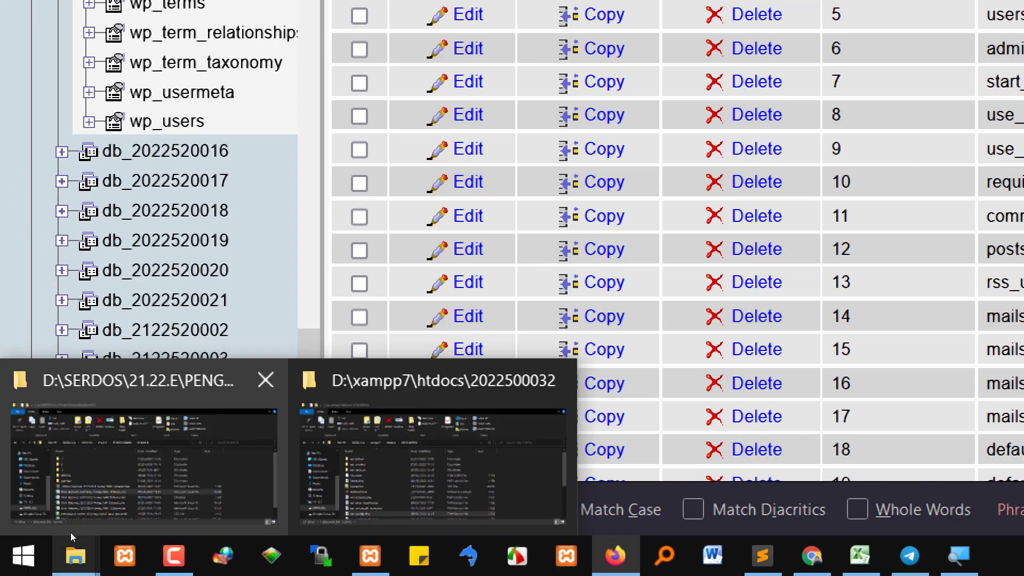
{"action": "left_click", "coordinate": [437, 469]}
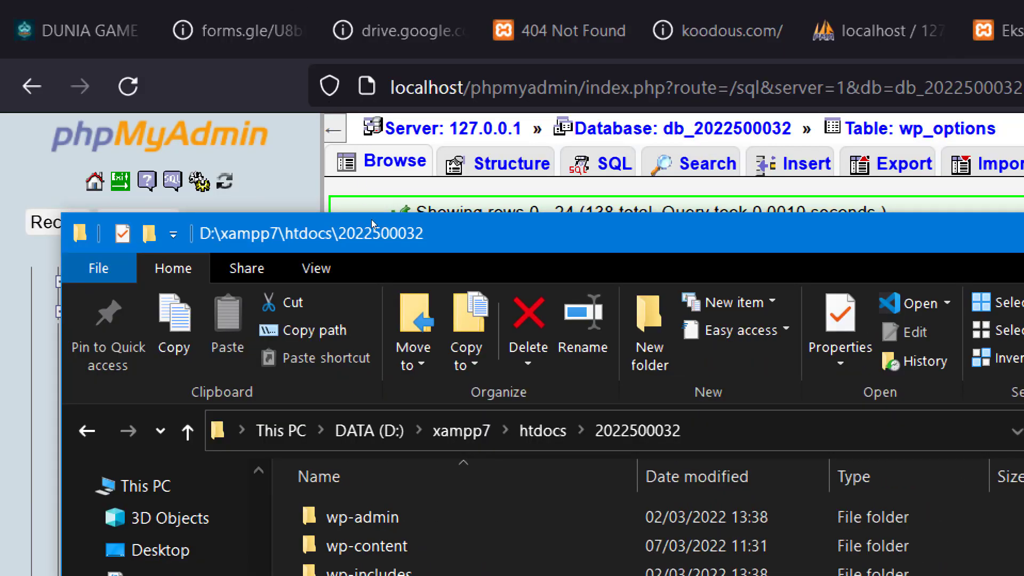
{"action": "left_click", "coordinate": [373, 430]}
{"action": "key", "text": "End"}
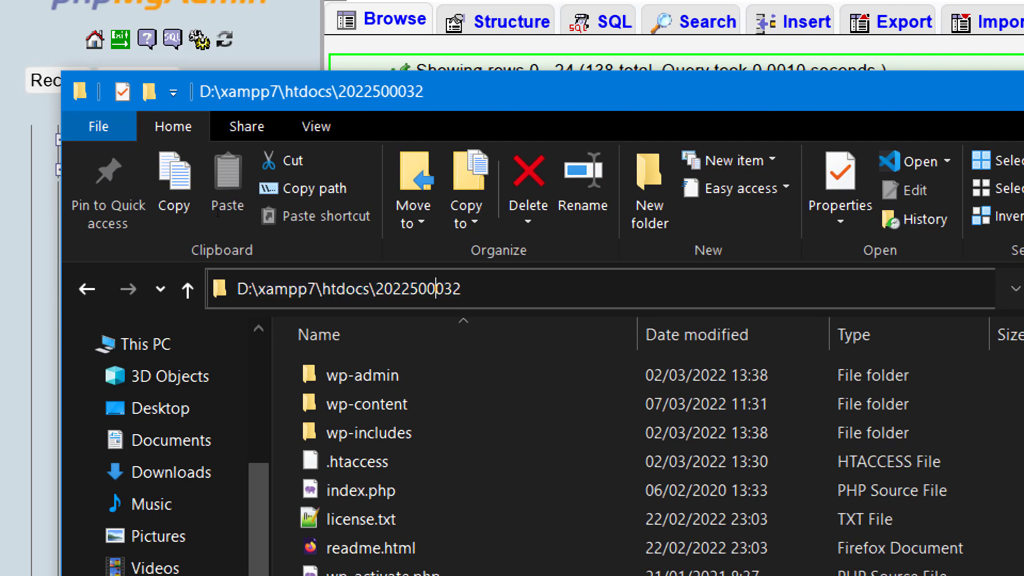
{"action": "key", "text": "ctrl+shift+Left"}
{"action": "key", "text": "End"}
{"action": "key", "text": "ctrl+Left"}
{"action": "key", "text": "shift+End"}
{"action": "key", "text": "ctrl+c"}
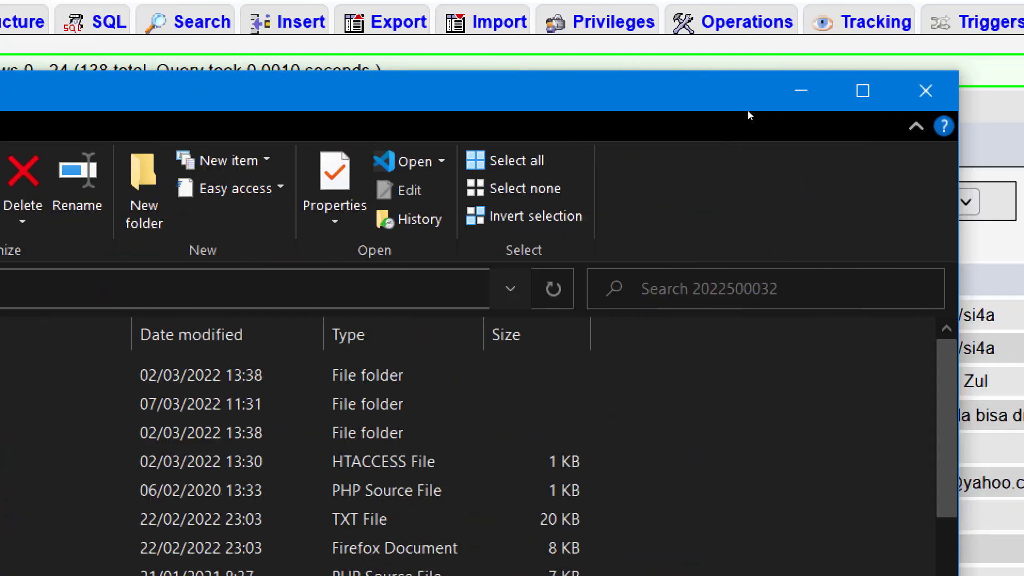
{"action": "key", "text": "alt+Tab"}
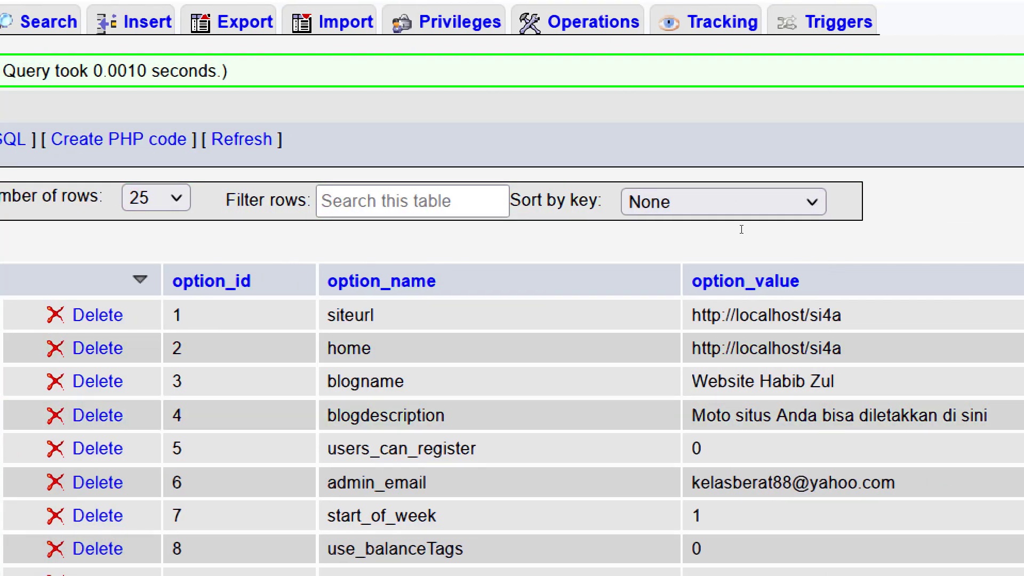
{"action": "double_click", "coordinate": [765, 315]}
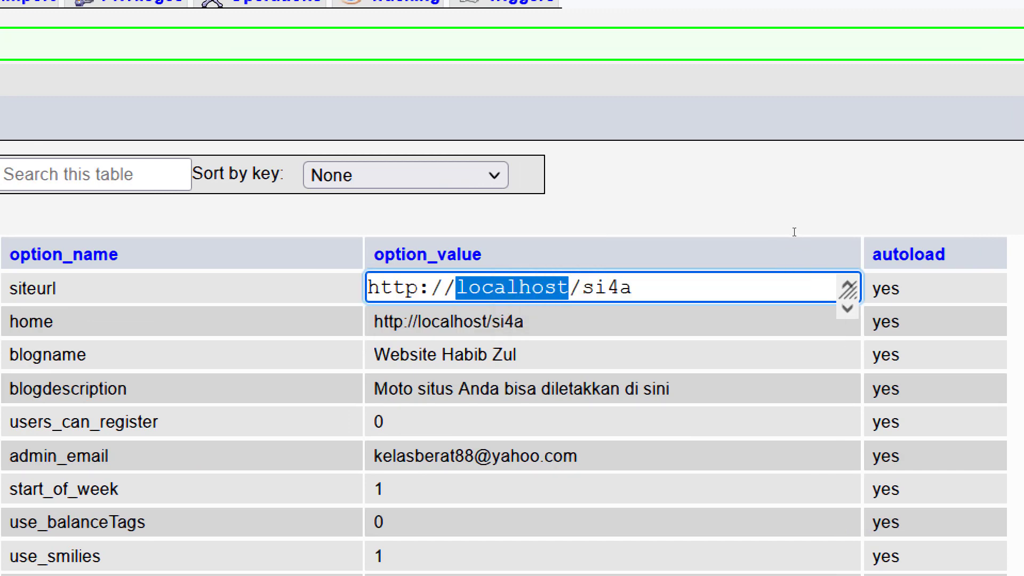
{"action": "key", "text": "Right"}
{"action": "key", "text": "ctrl+a"}
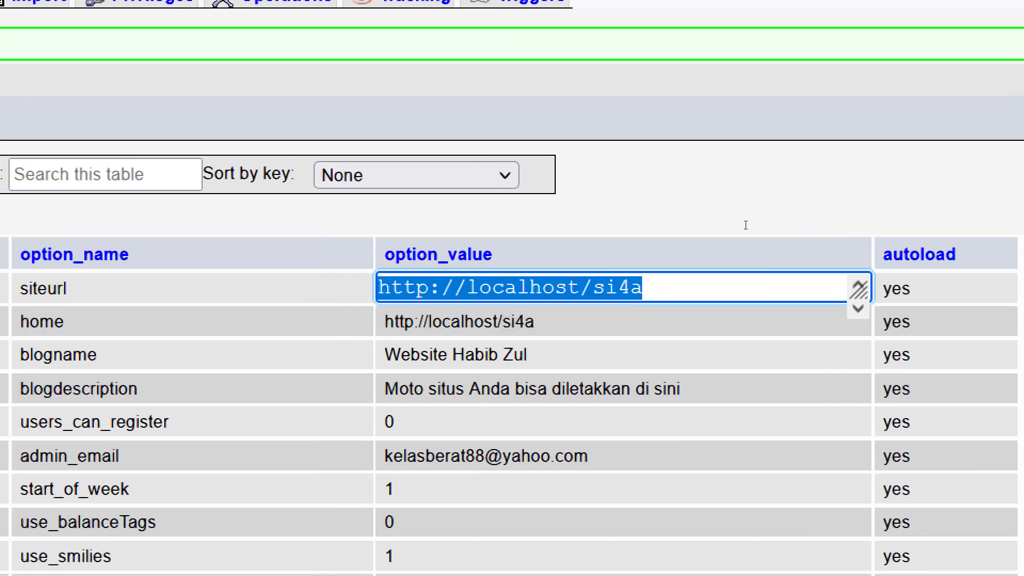
{"action": "key", "text": "Right"}
{"action": "key", "text": "ctrl+shift+Left"}
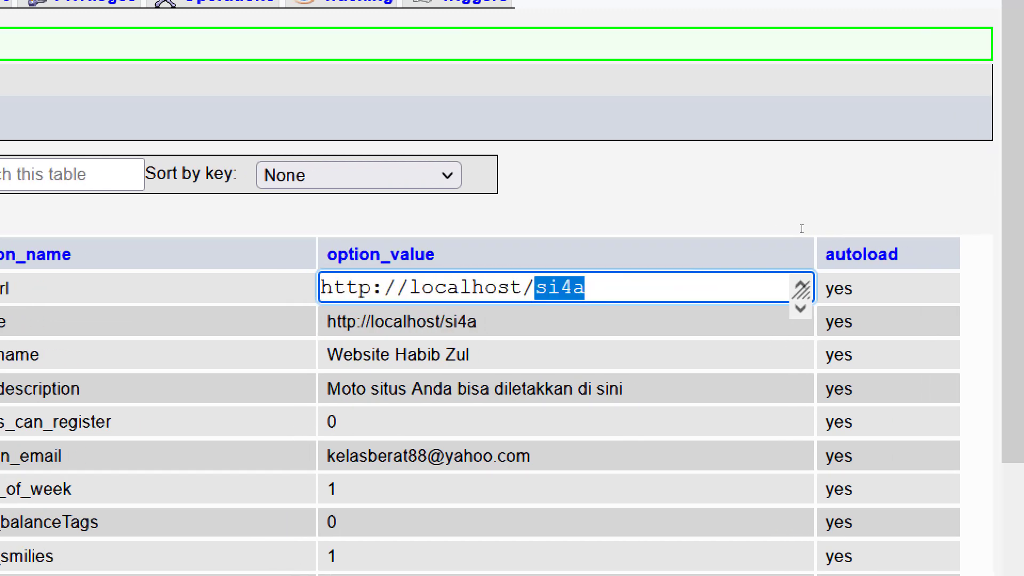
{"action": "type", "text": "2022500032"}
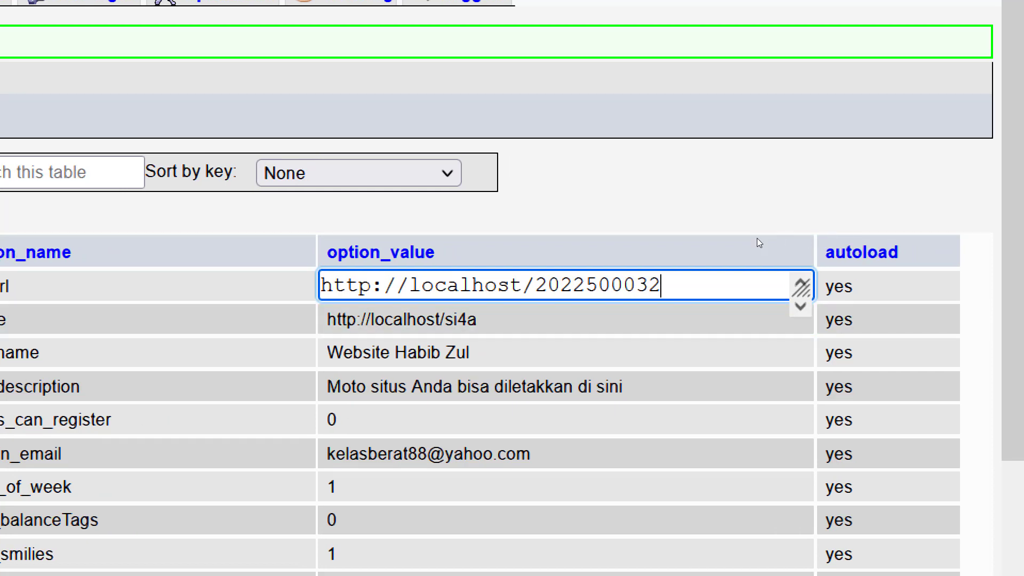
{"action": "key", "text": "Return"}
{"action": "key", "text": "ctrl+Down"}
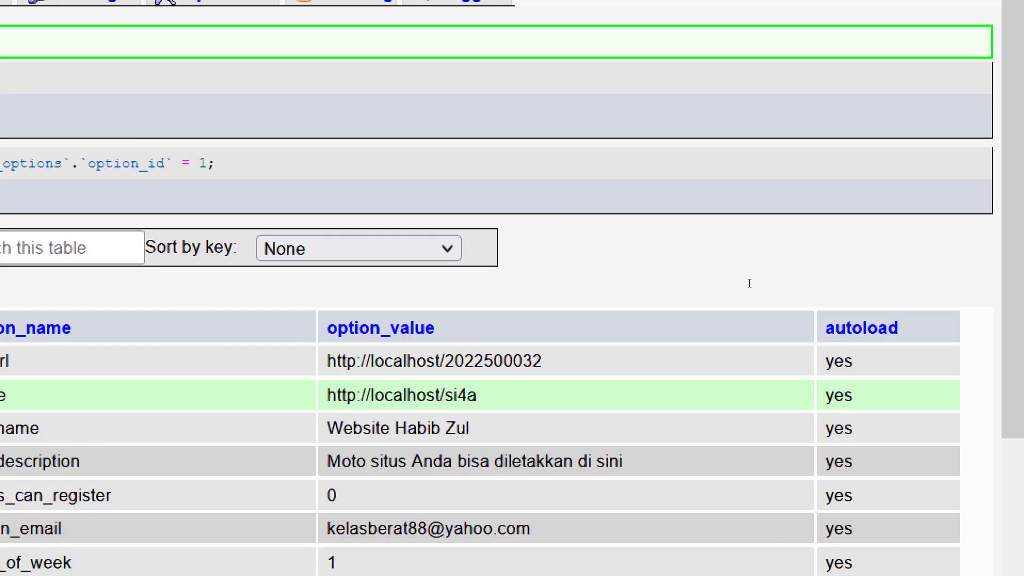
{"action": "key", "text": "End"}
{"action": "key", "text": "ctrl+shift+Left"}
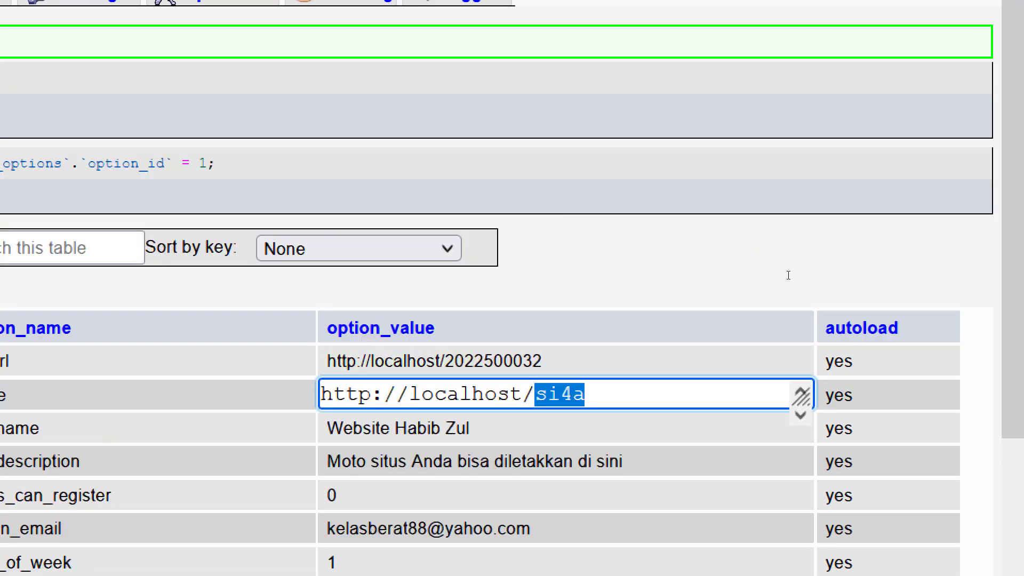
{"action": "key", "text": "ctrl+v"}
{"action": "key", "text": "Return"}
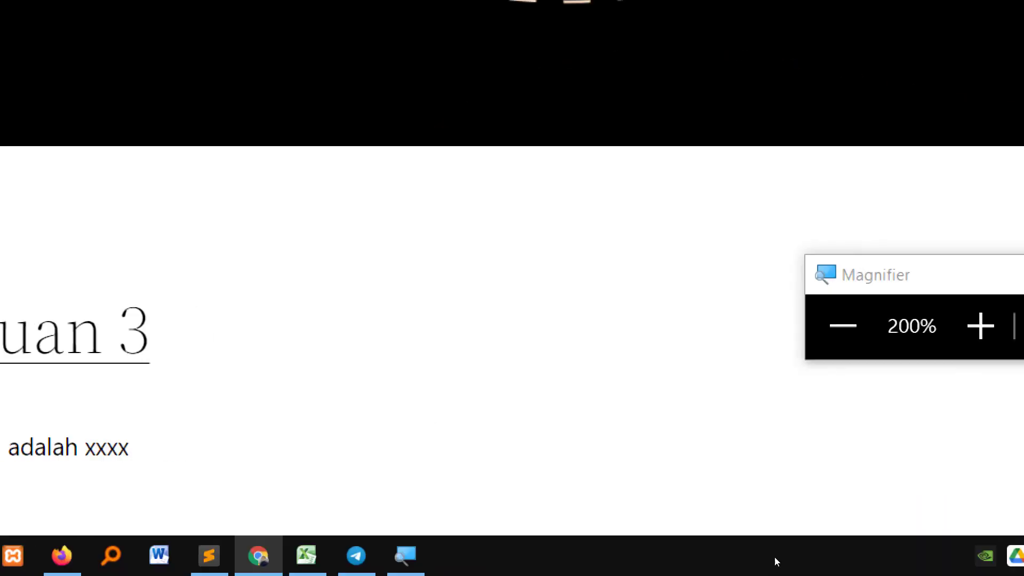
{"action": "key", "text": "super+minus"}
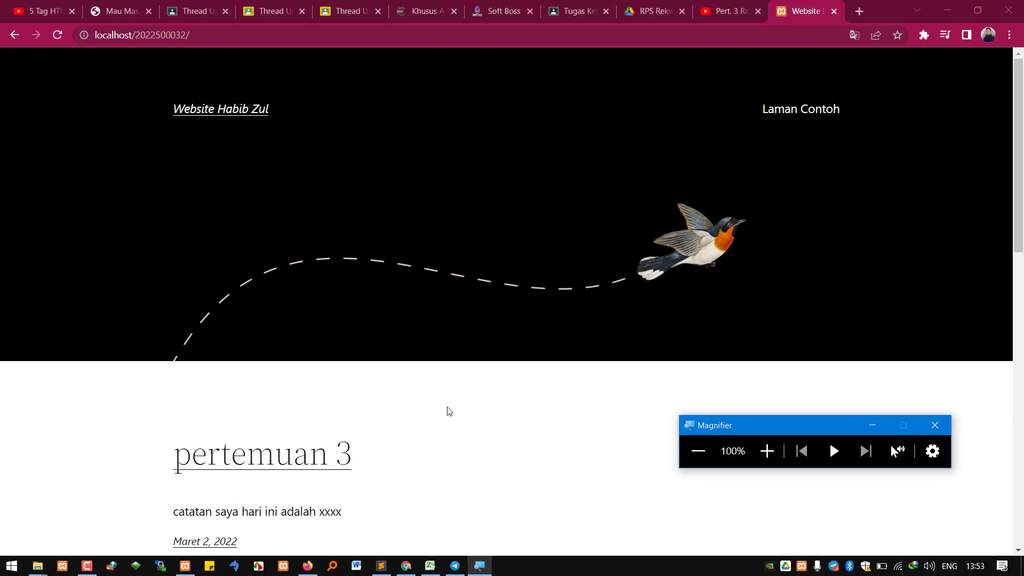
{"action": "scroll", "coordinate": [488, 365], "scroll_direction": "down", "scroll_amount": 1}
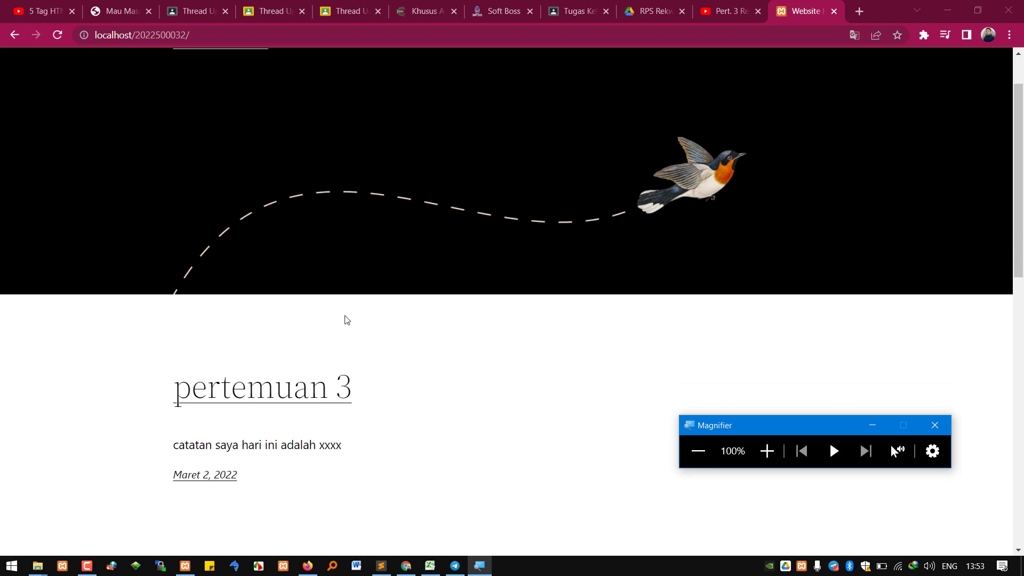
{"action": "scroll", "coordinate": [302, 393], "scroll_direction": "down", "scroll_amount": 2}
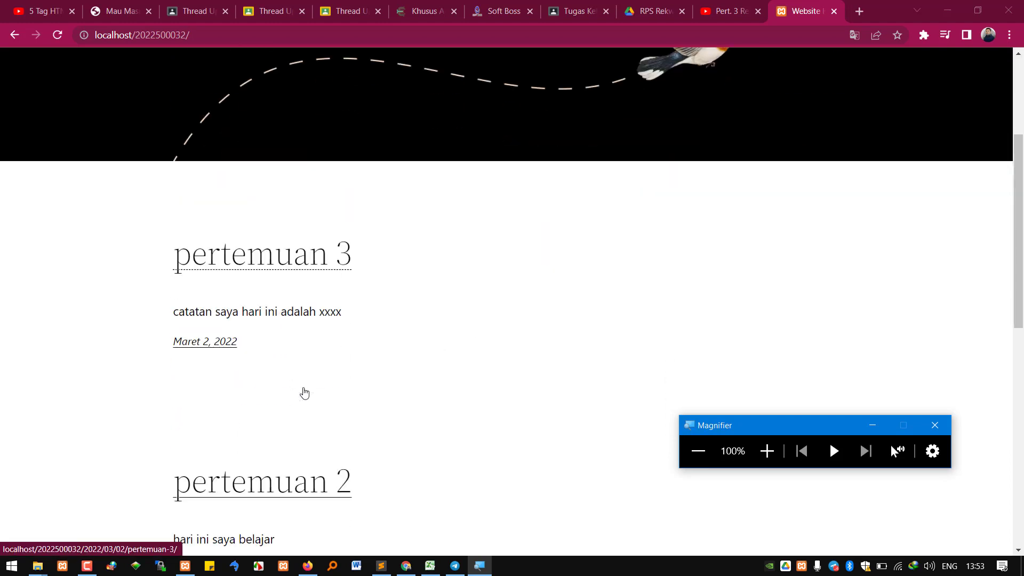
{"action": "scroll", "coordinate": [318, 373], "scroll_direction": "down", "scroll_amount": 2}
{"action": "scroll", "coordinate": [297, 412], "scroll_direction": "down", "scroll_amount": 2}
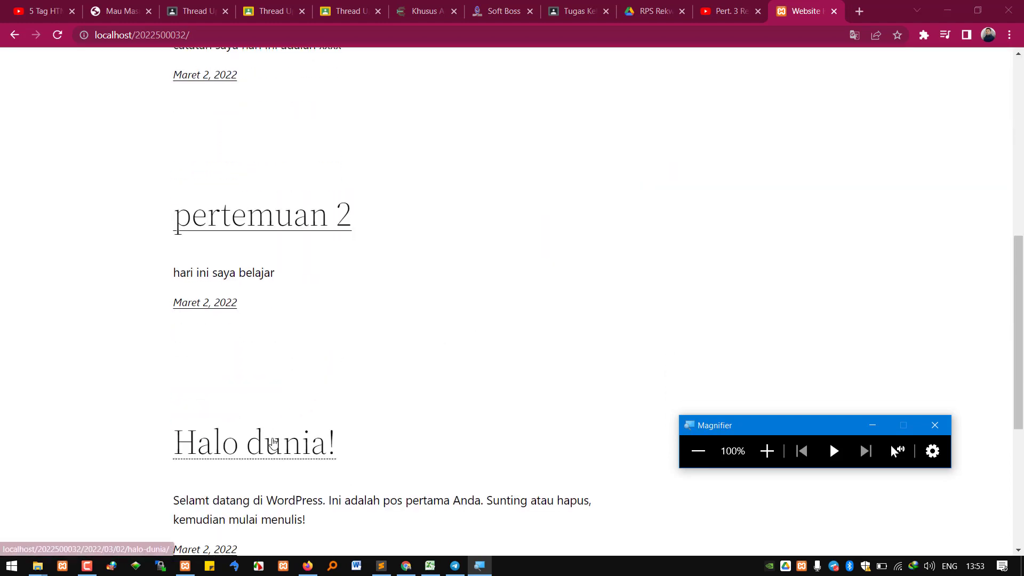
{"action": "scroll", "coordinate": [431, 391], "scroll_direction": "up", "scroll_amount": 2}
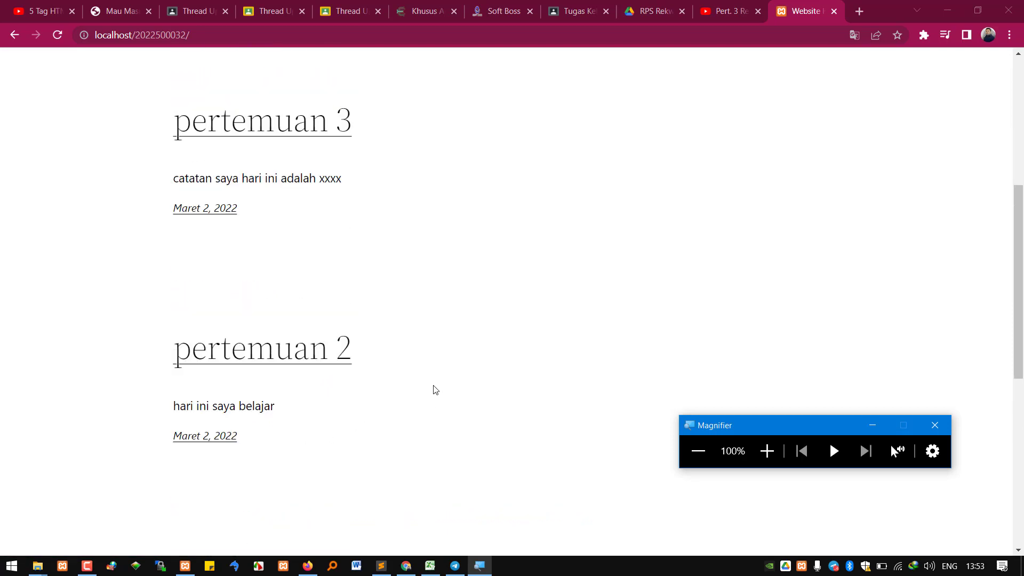
{"action": "scroll", "coordinate": [434, 388], "scroll_direction": "up", "scroll_amount": 5}
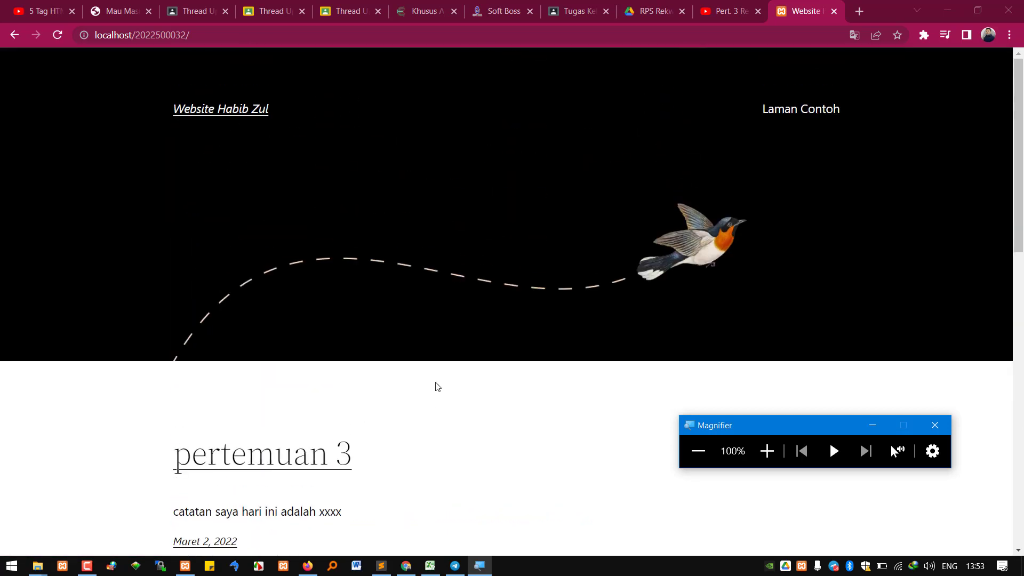
{"action": "scroll", "coordinate": [436, 386], "scroll_direction": "down", "scroll_amount": 3}
{"action": "left_click", "coordinate": [318, 246]}
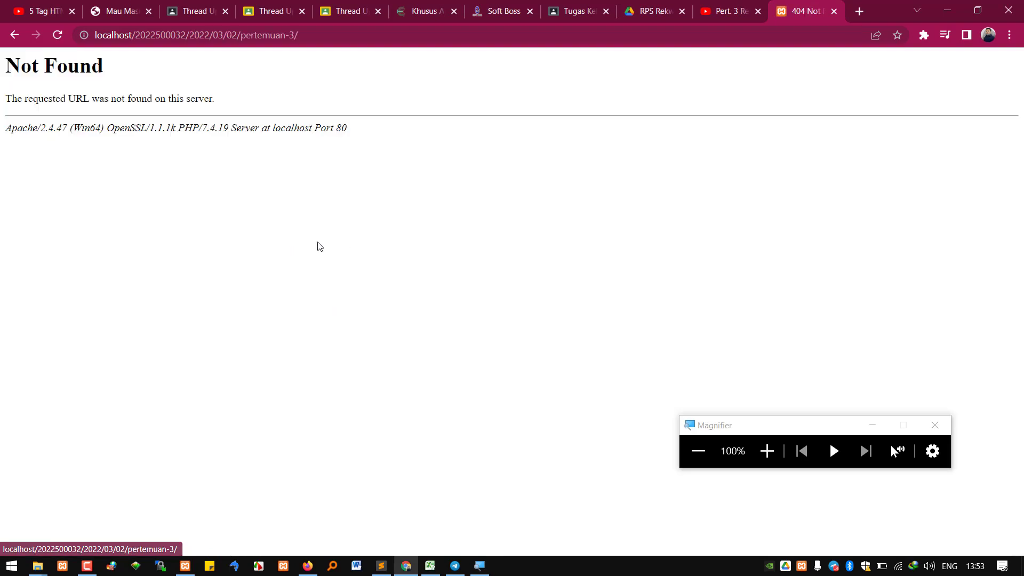
{"action": "left_click", "coordinate": [15, 35]}
{"action": "scroll", "coordinate": [290, 372], "scroll_direction": "down", "scroll_amount": 4}
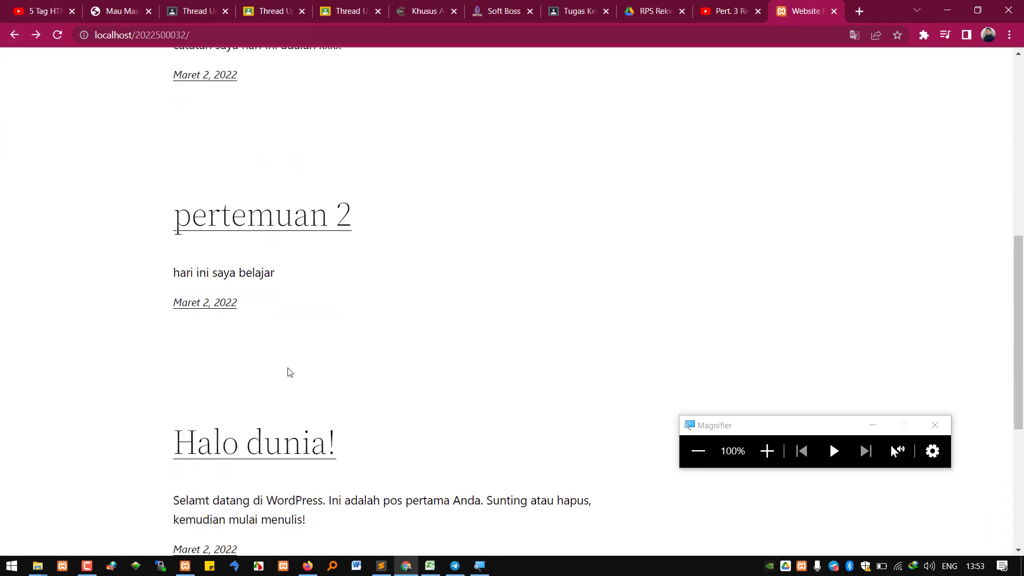
{"action": "left_click", "coordinate": [277, 459]}
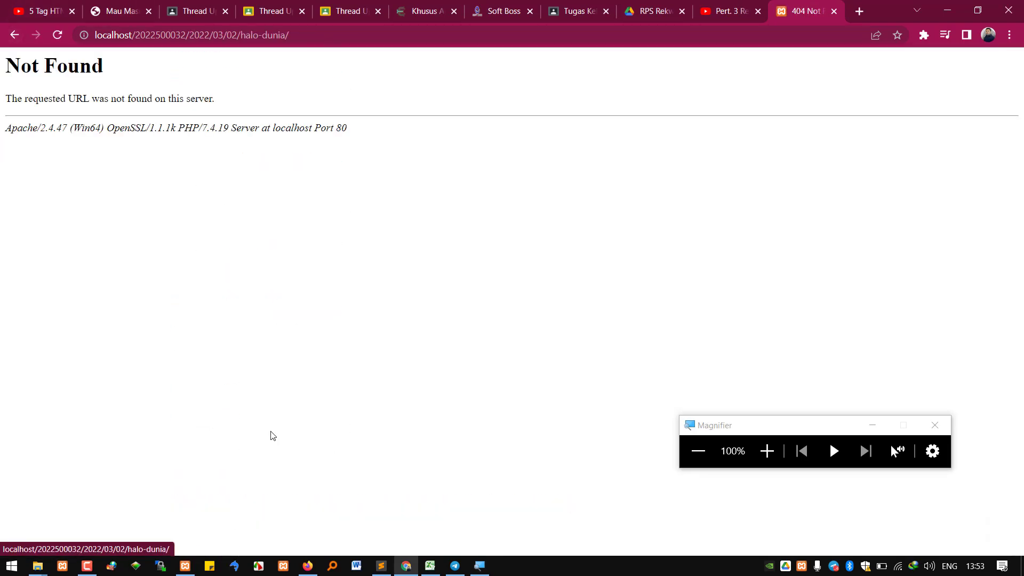
{"action": "left_click", "coordinate": [14, 35]}
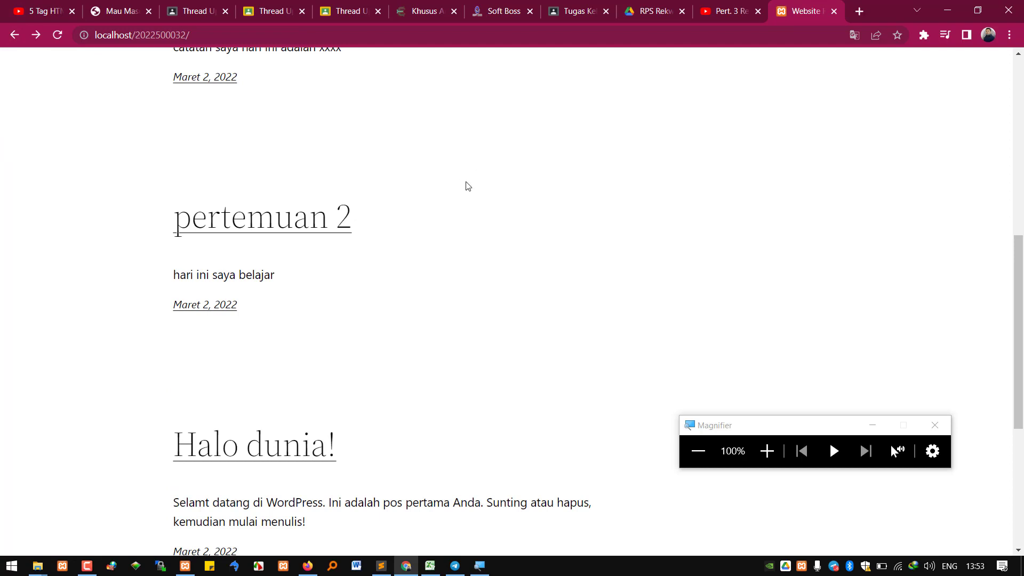
{"action": "scroll", "coordinate": [467, 184], "scroll_direction": "up", "scroll_amount": 6}
{"action": "left_click", "coordinate": [327, 323]}
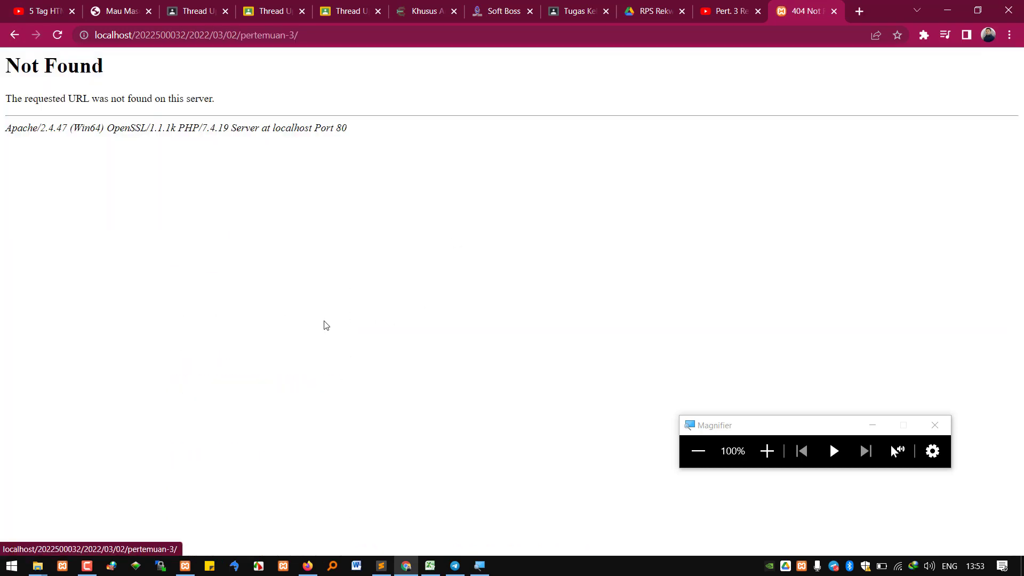
{"action": "left_click", "coordinate": [14, 36]}
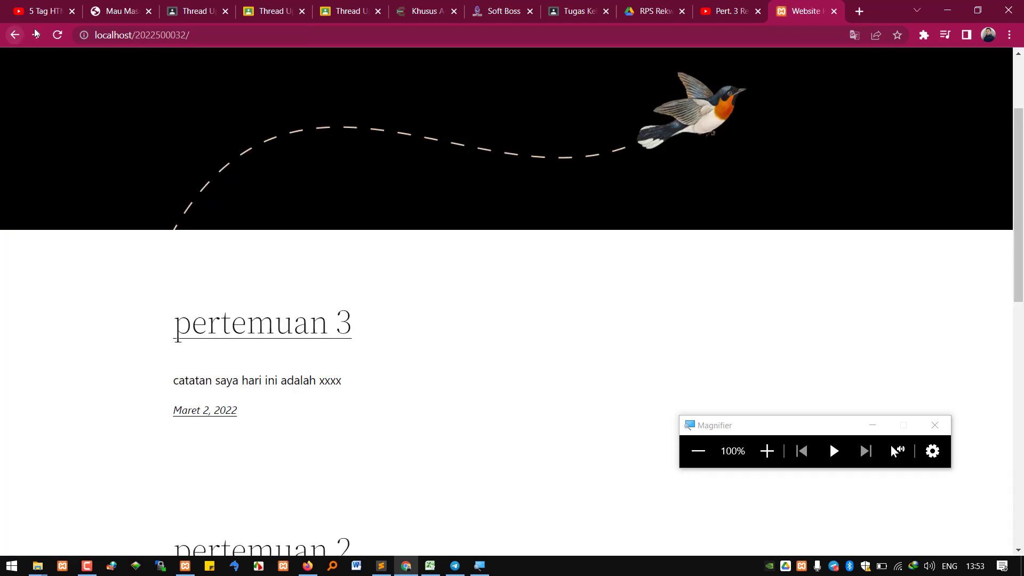
{"action": "left_click", "coordinate": [261, 334]}
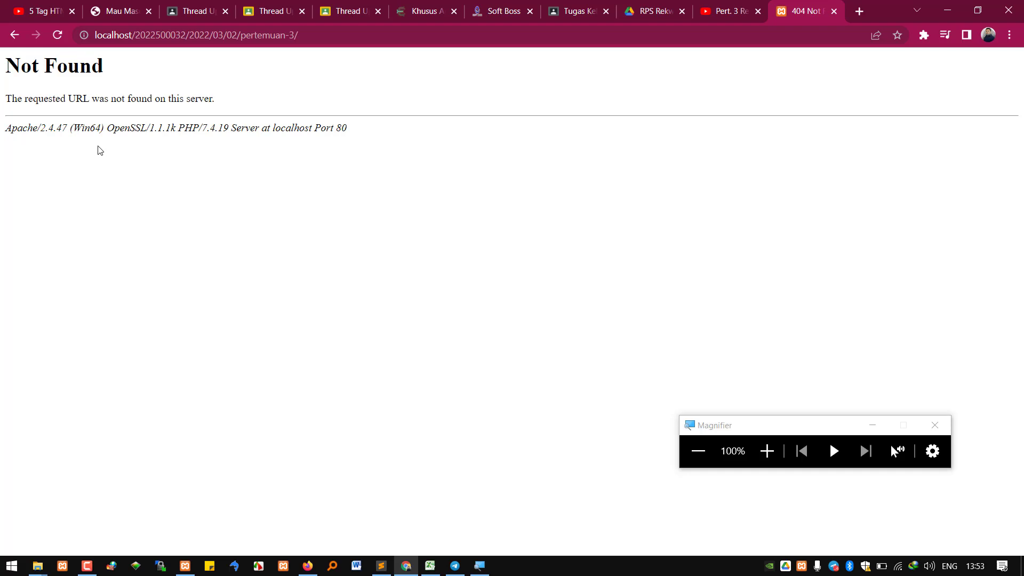
{"action": "left_click", "coordinate": [13, 36]}
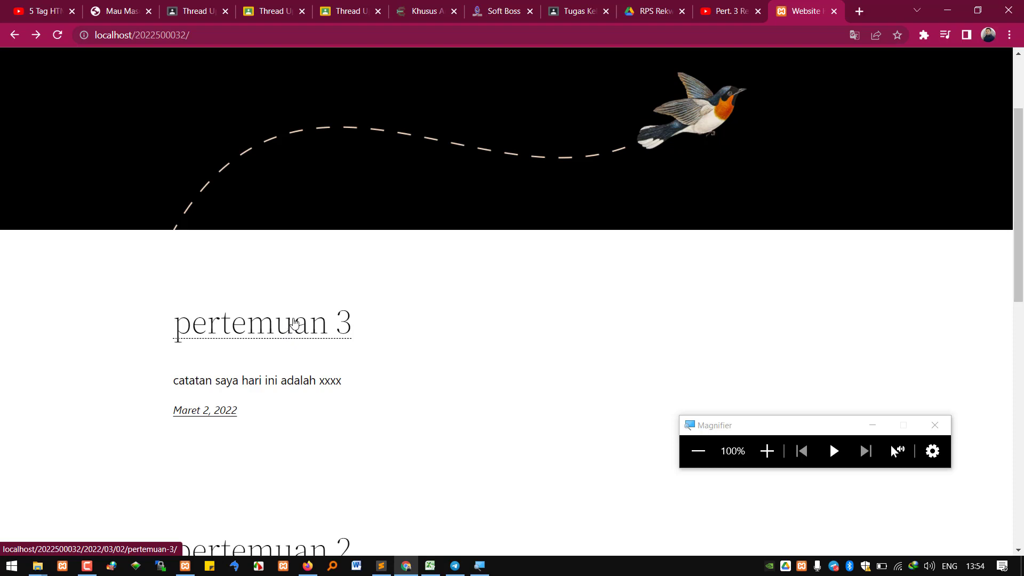
{"action": "left_click", "coordinate": [294, 322]}
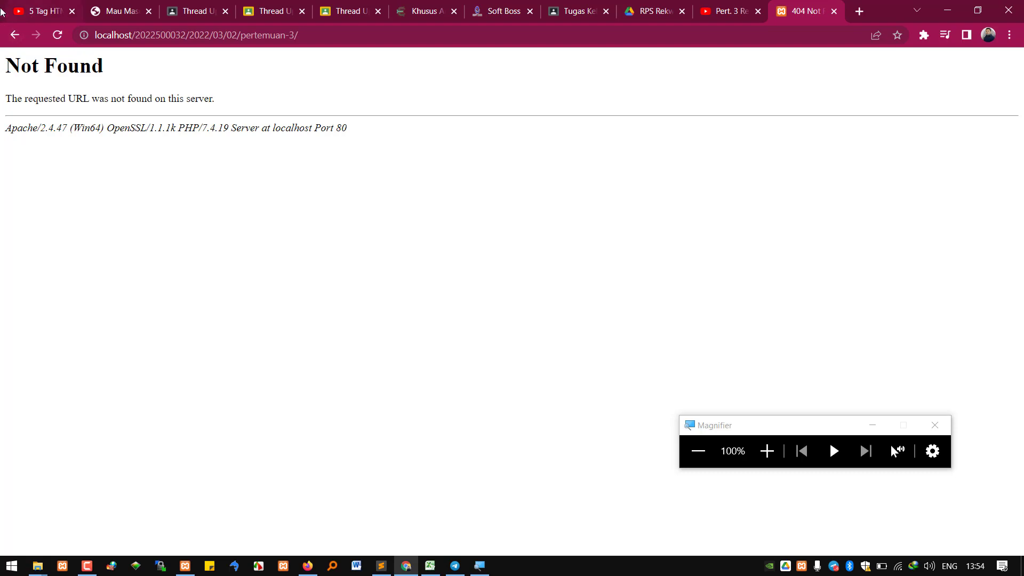
{"action": "left_click", "coordinate": [15, 35]}
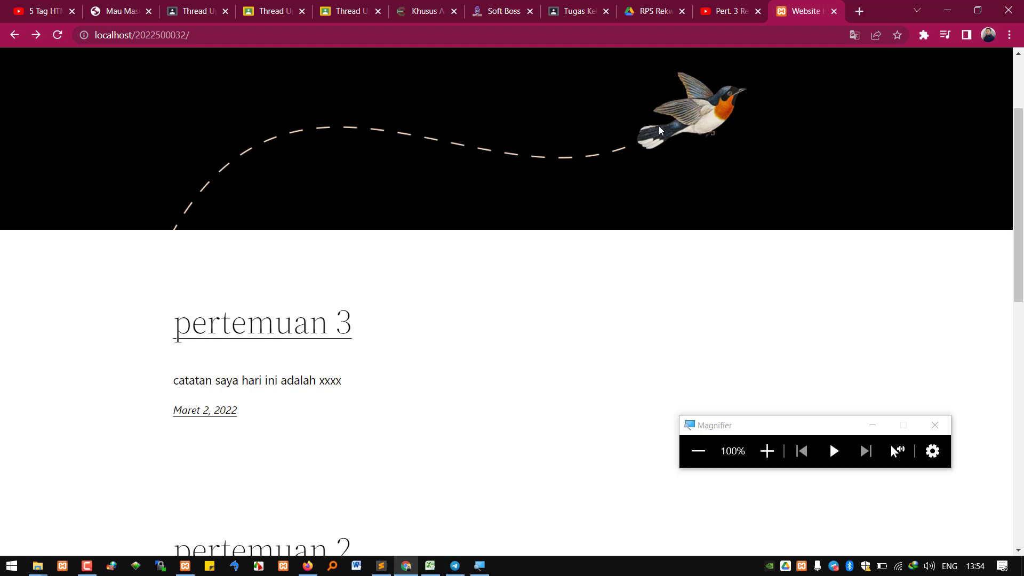
{"action": "scroll", "coordinate": [661, 126], "scroll_direction": "down", "scroll_amount": 1}
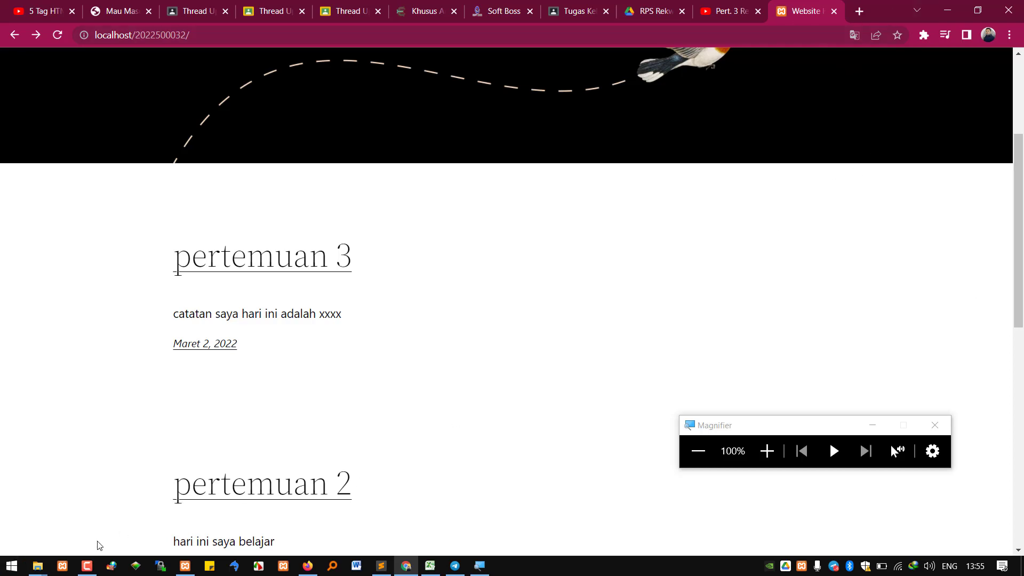
- Open the REKWEB\3\si4b folder in File Explorer, then return to phpMyAdmin
{"action": "mouse_move", "coordinate": [37, 566]}
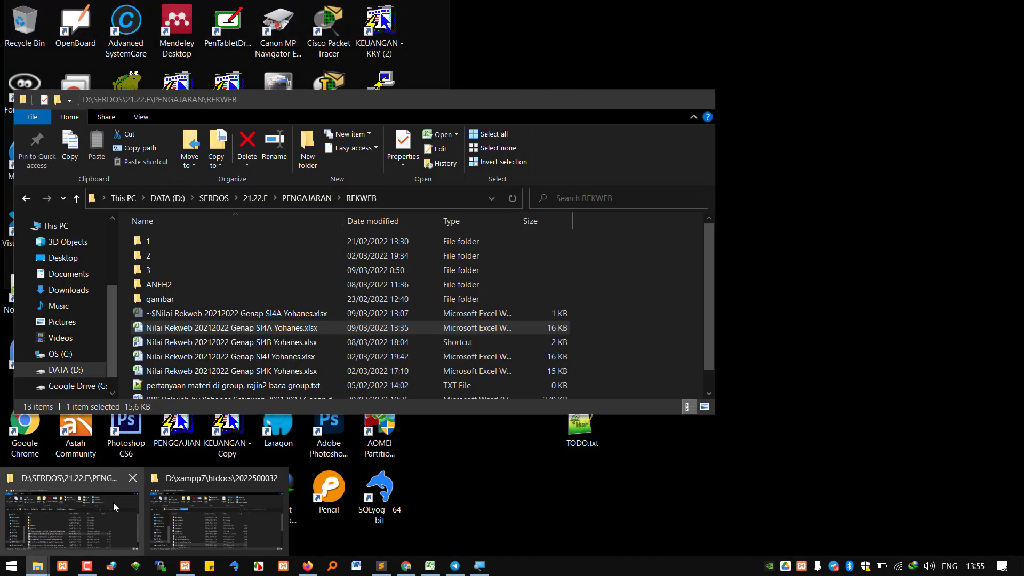
{"action": "left_click", "coordinate": [113, 503]}
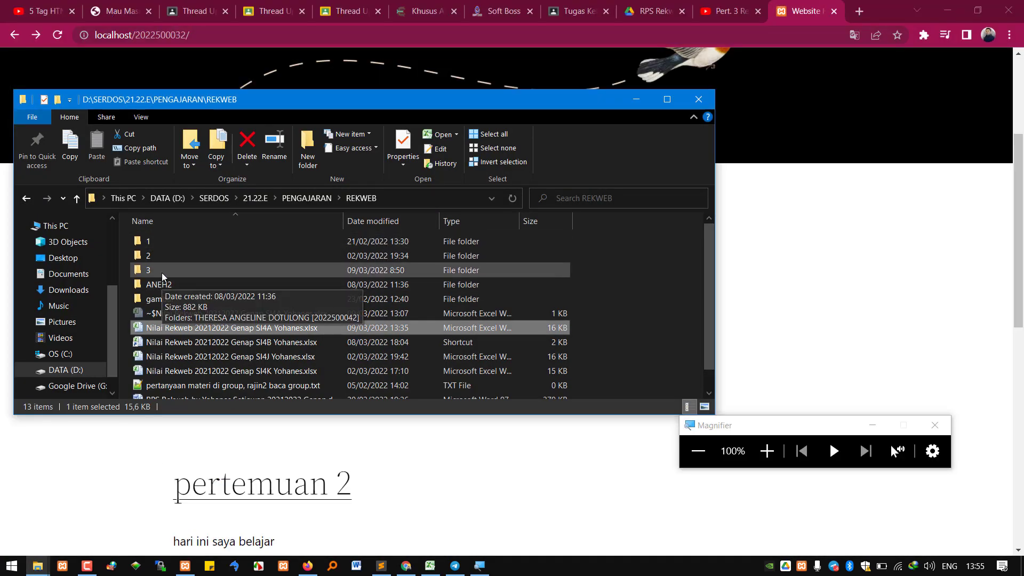
{"action": "double_click", "coordinate": [161, 273]}
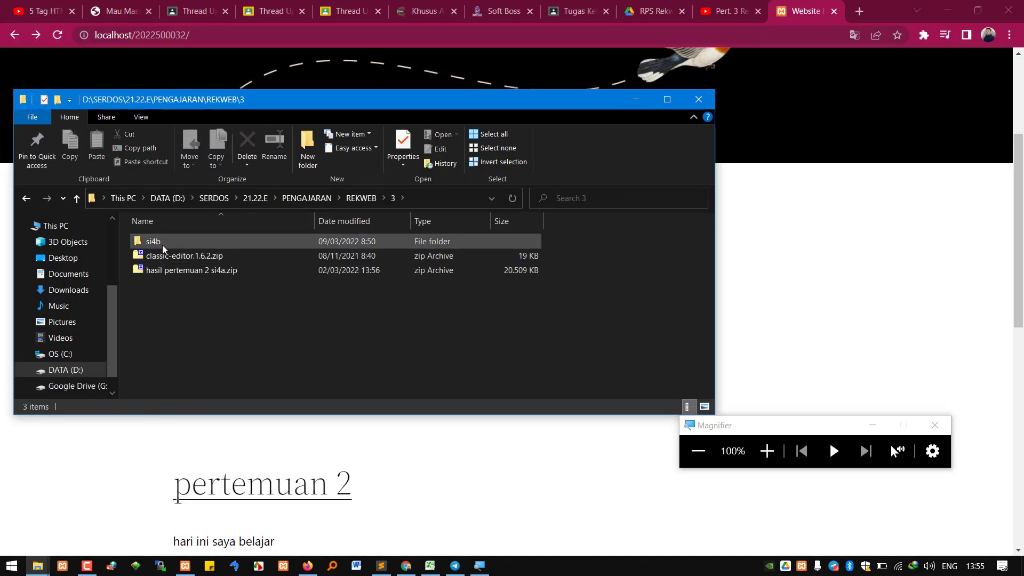
{"action": "left_click", "coordinate": [37, 565]}
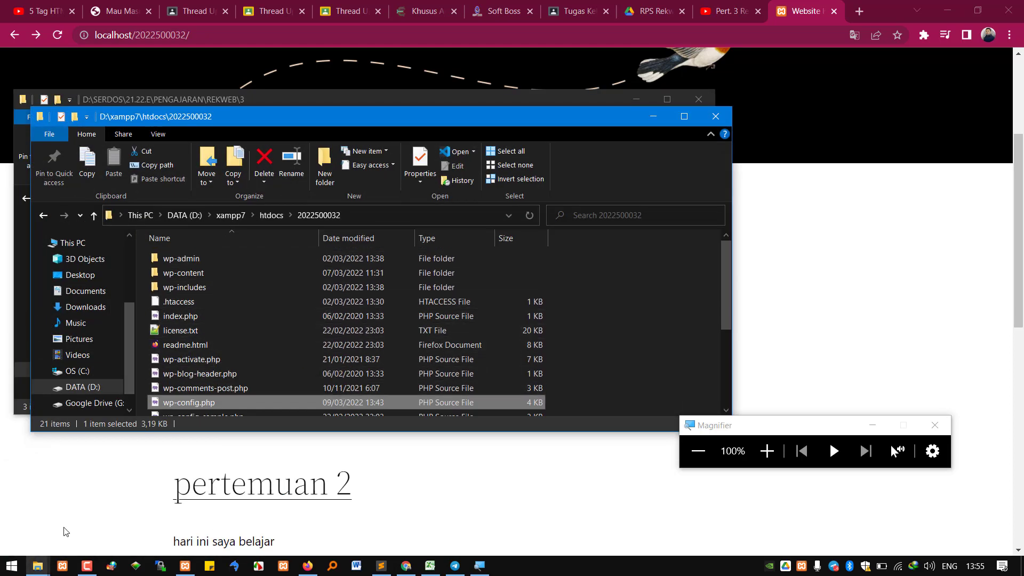
{"action": "mouse_move", "coordinate": [40, 565]}
{"action": "left_click", "coordinate": [44, 528]}
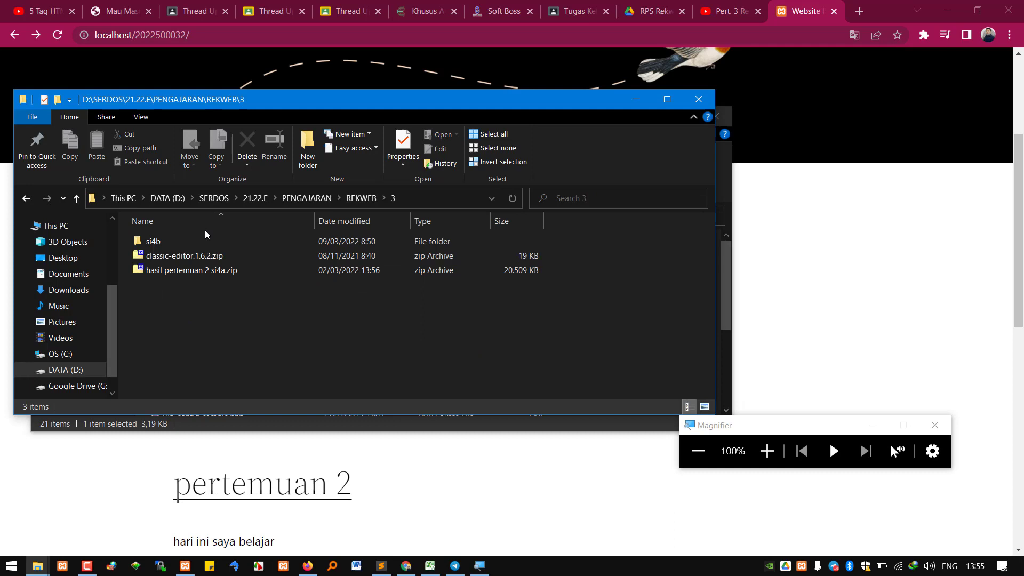
{"action": "double_click", "coordinate": [171, 241]}
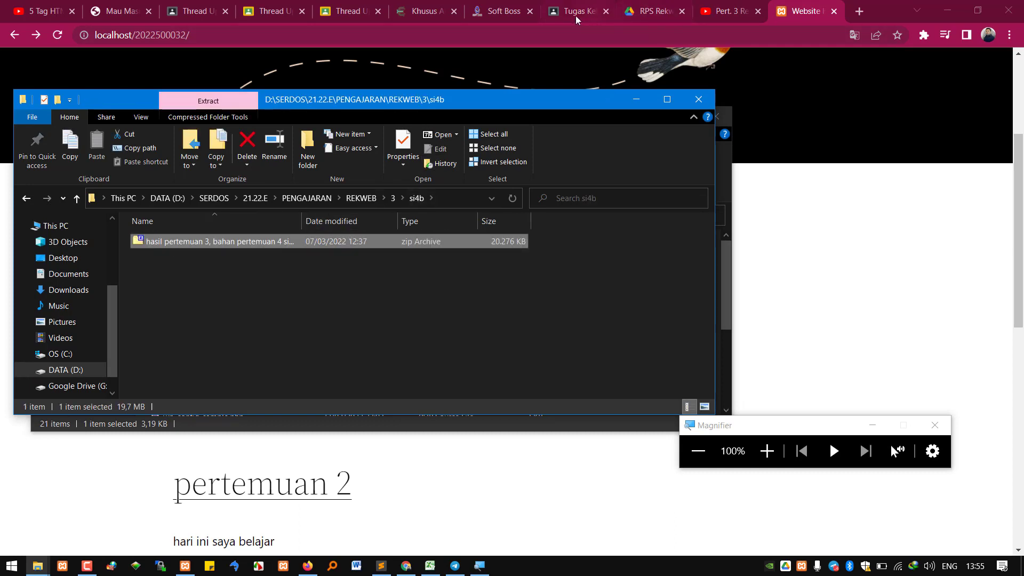
{"action": "left_click", "coordinate": [307, 565]}
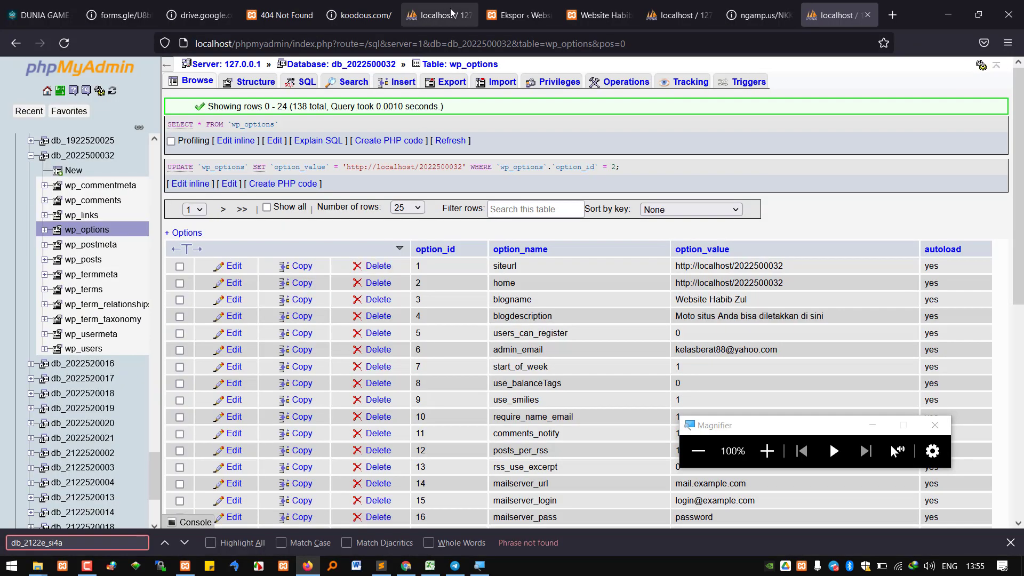
- Open the server Export page with the Custom export options shown
{"action": "left_click", "coordinate": [47, 91]}
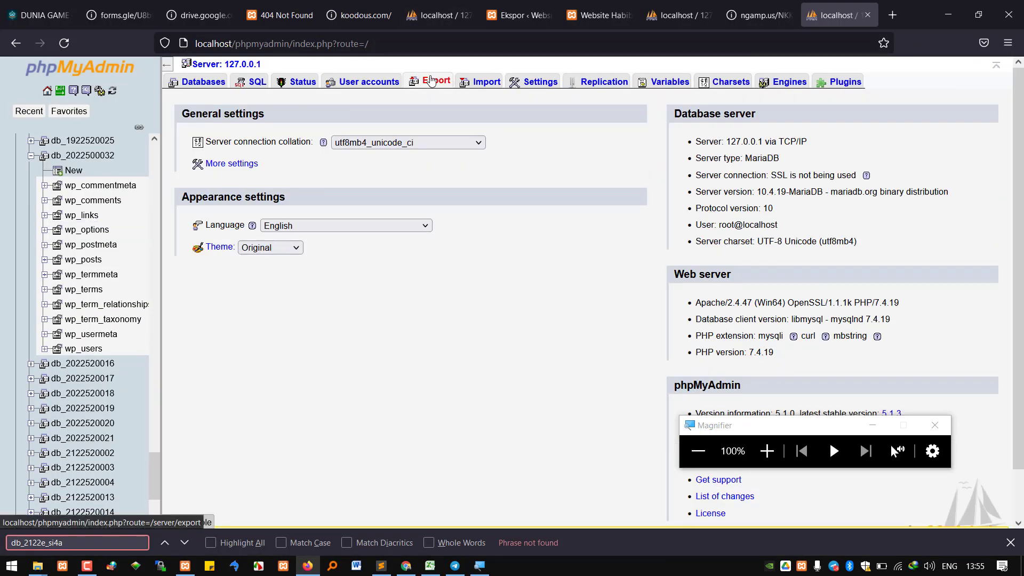
{"action": "left_click", "coordinate": [421, 85]}
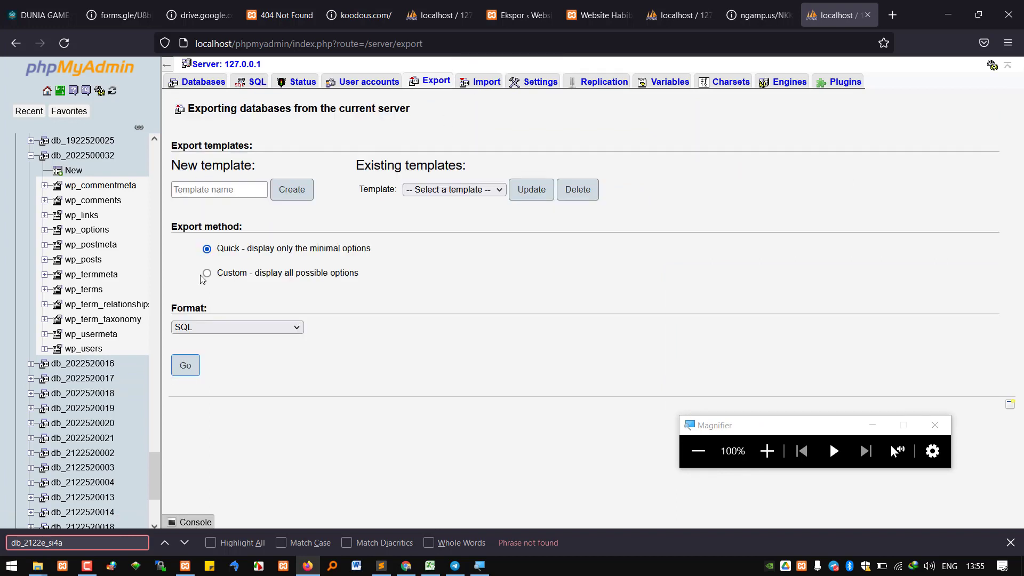
{"action": "left_click", "coordinate": [207, 274]}
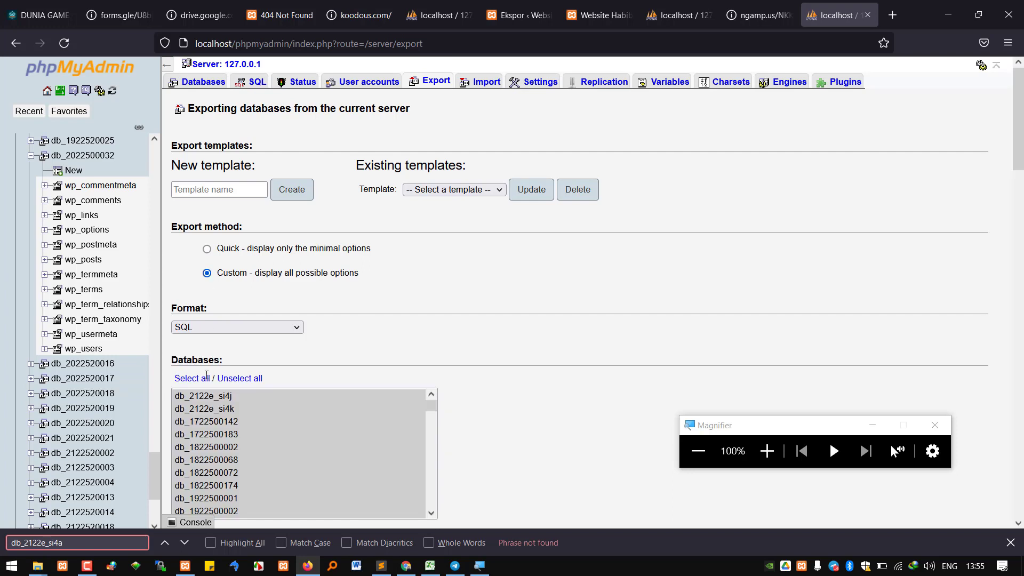
{"action": "scroll", "coordinate": [241, 450], "scroll_direction": "down", "scroll_amount": 2}
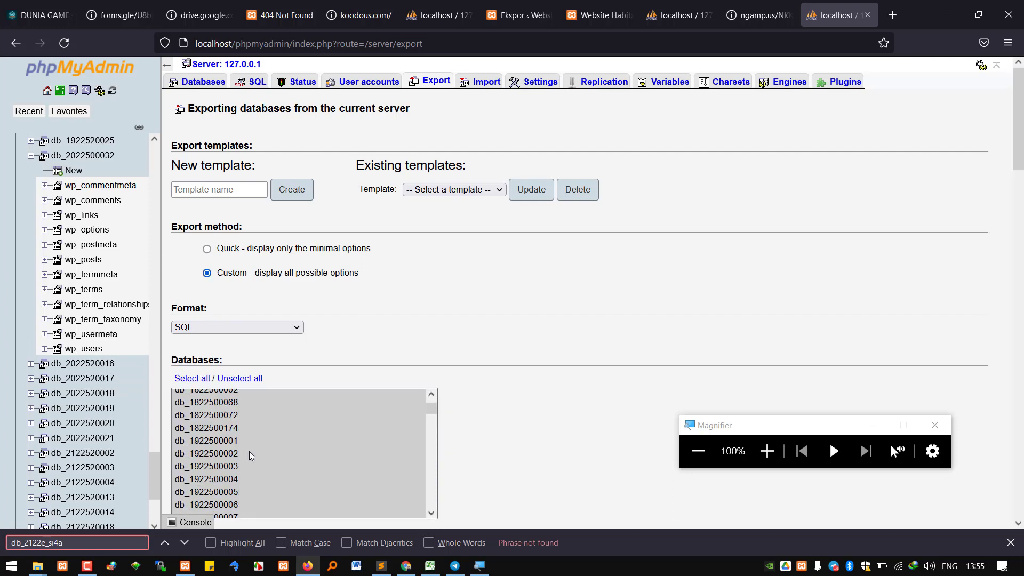
{"action": "scroll", "coordinate": [248, 451], "scroll_direction": "down", "scroll_amount": 10}
{"action": "scroll", "coordinate": [254, 490], "scroll_direction": "down", "scroll_amount": 15}
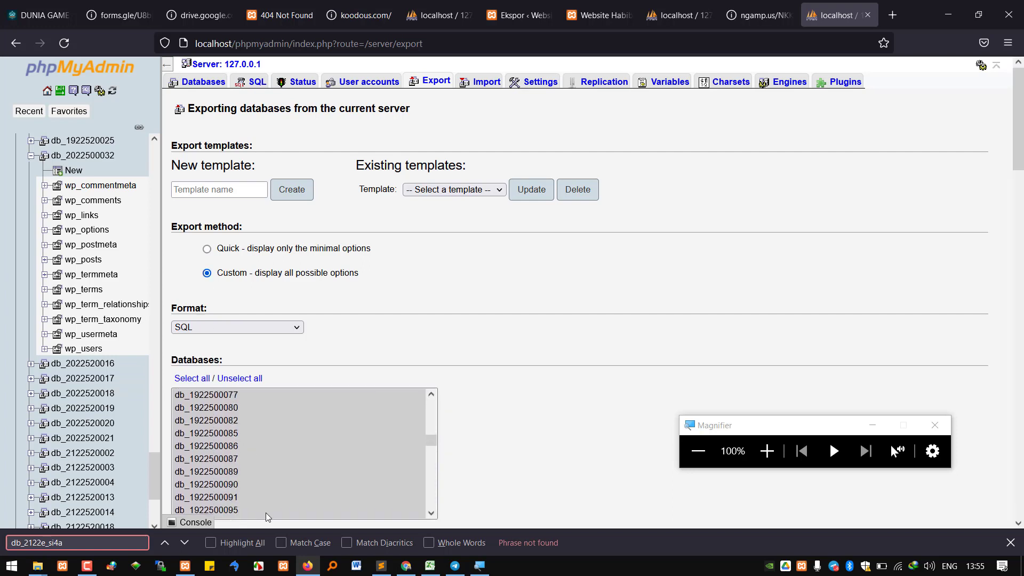
{"action": "scroll", "coordinate": [283, 486], "scroll_direction": "down", "scroll_amount": 15}
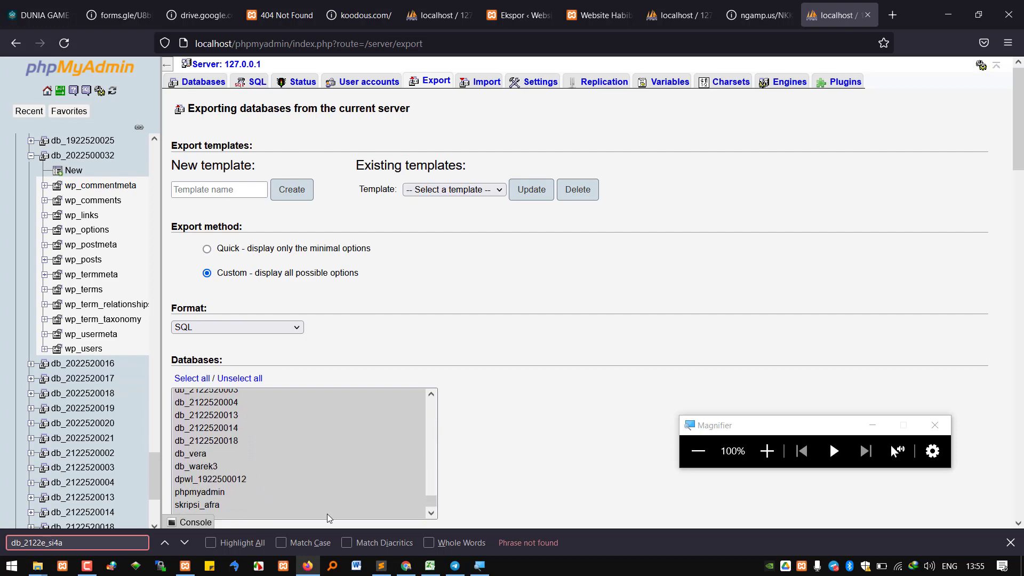
{"action": "scroll", "coordinate": [297, 460], "scroll_direction": "up", "scroll_amount": 1}
{"action": "scroll", "coordinate": [295, 459], "scroll_direction": "up", "scroll_amount": 3}
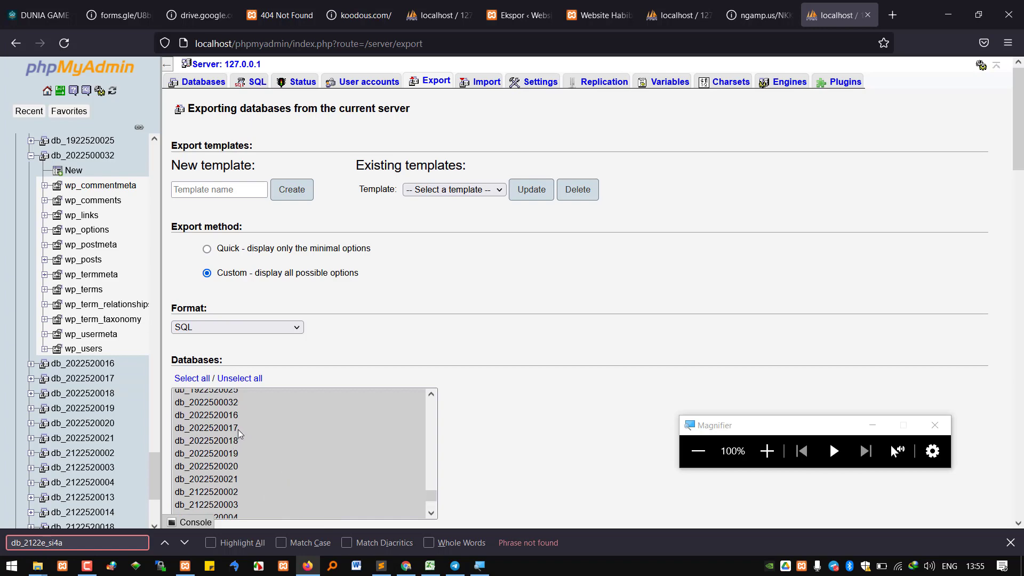
{"action": "left_click", "coordinate": [235, 409]}
{"action": "scroll", "coordinate": [622, 418], "scroll_direction": "down", "scroll_amount": 7}
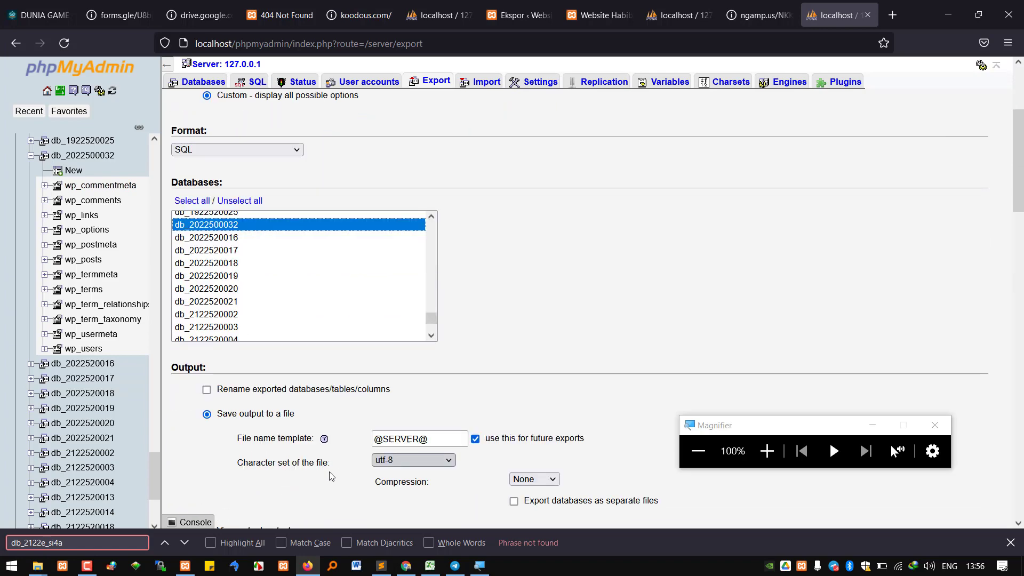
{"action": "scroll", "coordinate": [263, 471], "scroll_direction": "down", "scroll_amount": 15}
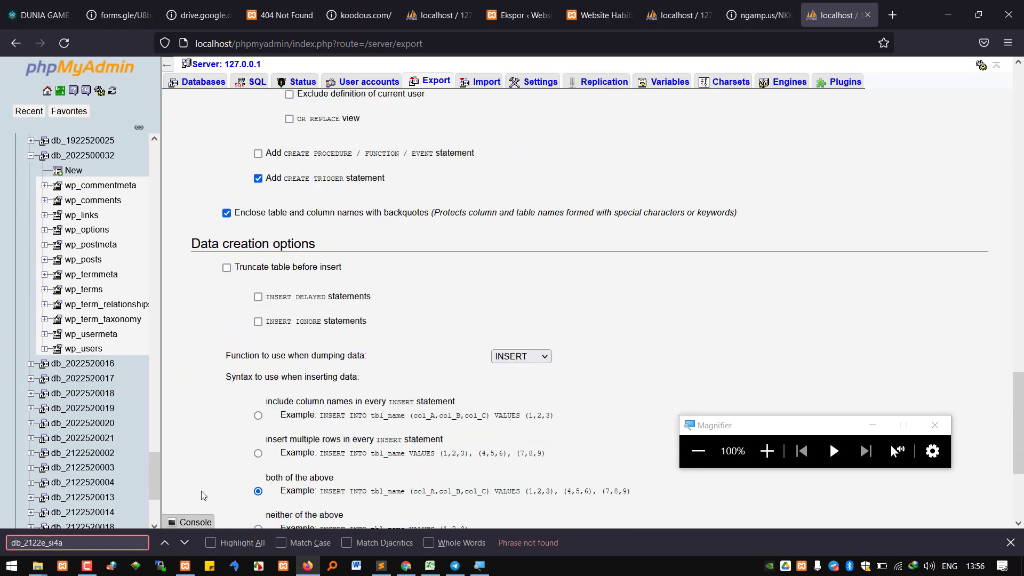
{"action": "left_click", "coordinate": [186, 469]}
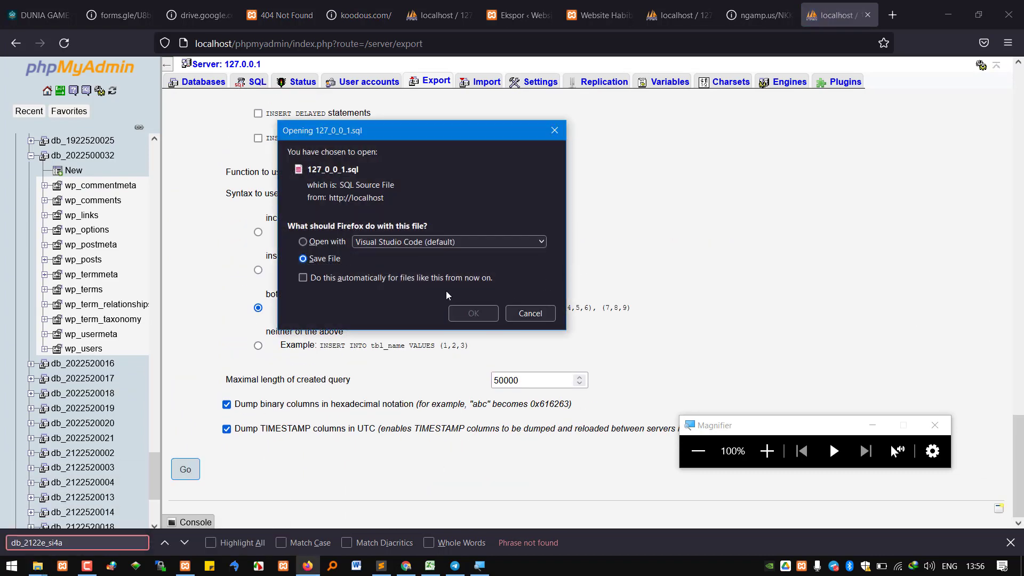
- Save the exported 127_0_0_1.sql download and switch to the course files folder window
{"action": "left_click", "coordinate": [466, 315]}
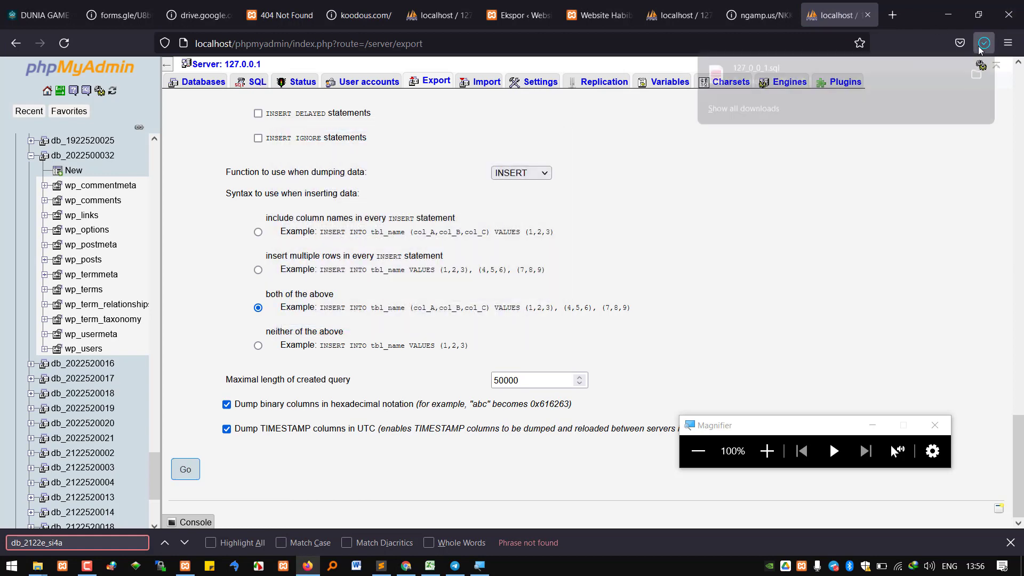
{"action": "left_click", "coordinate": [977, 74]}
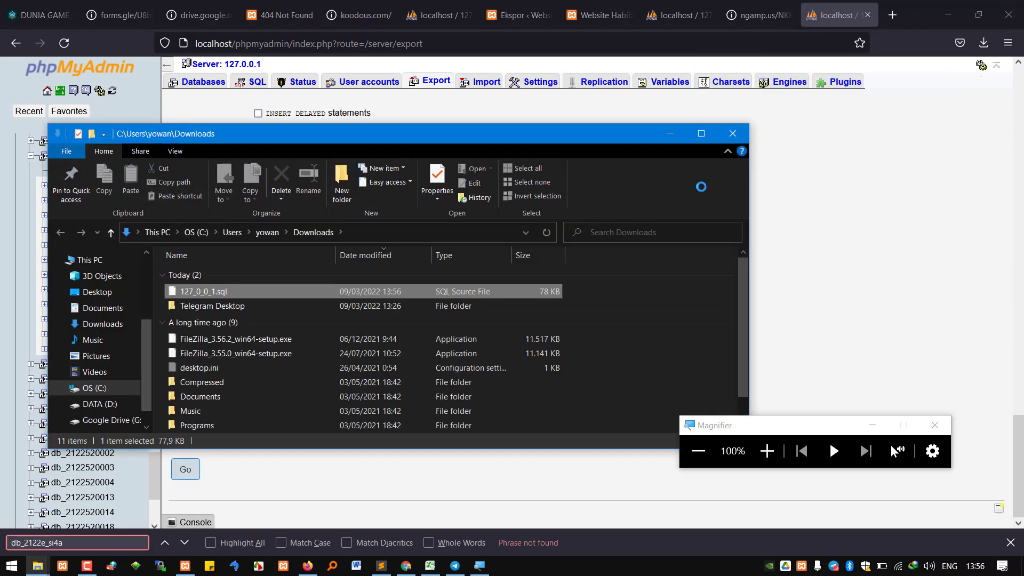
{"action": "left_click", "coordinate": [38, 566]}
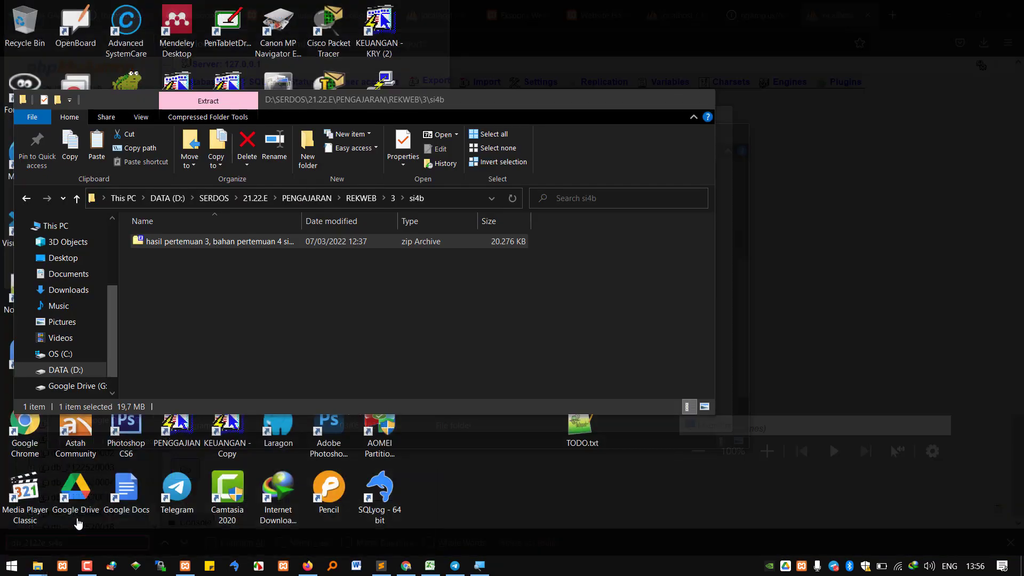
{"action": "left_click", "coordinate": [73, 520]}
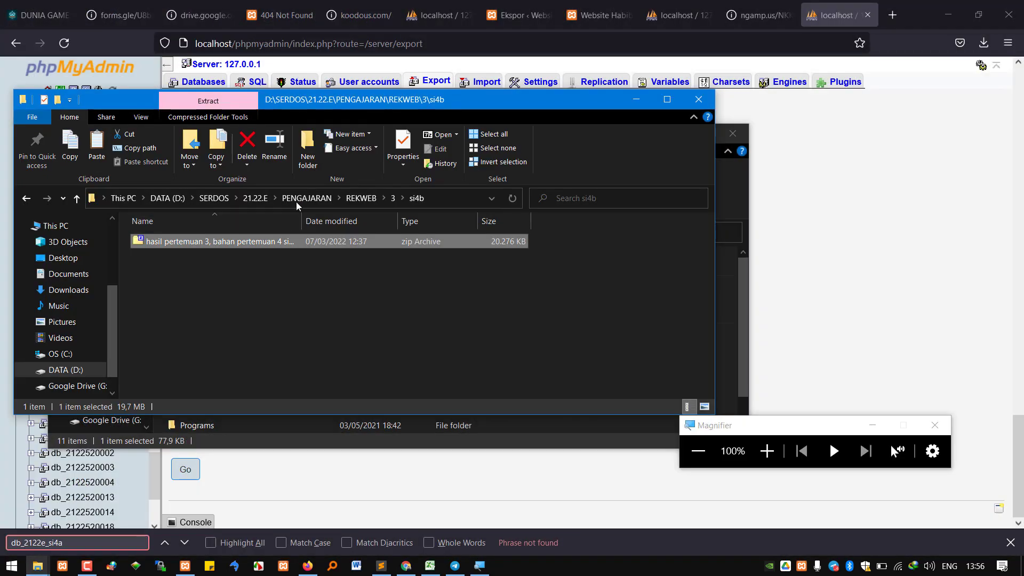
- Create a new si4a folder inside folder 3 and paste 127_0_0_1.sql into it
{"action": "left_click", "coordinate": [392, 199]}
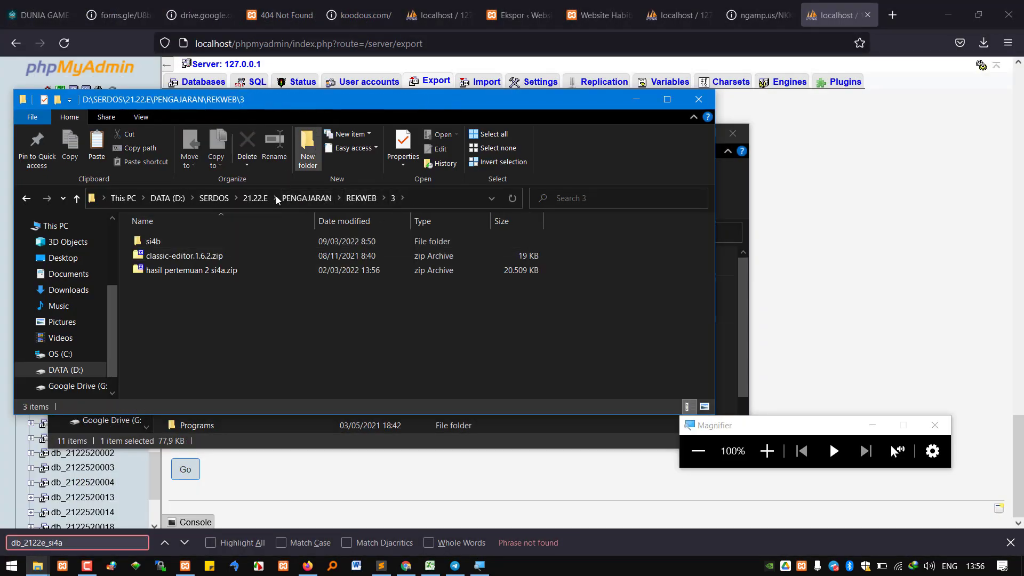
{"action": "key", "text": "ctrl+shift+n"}
{"action": "type", "text": "si4a"}
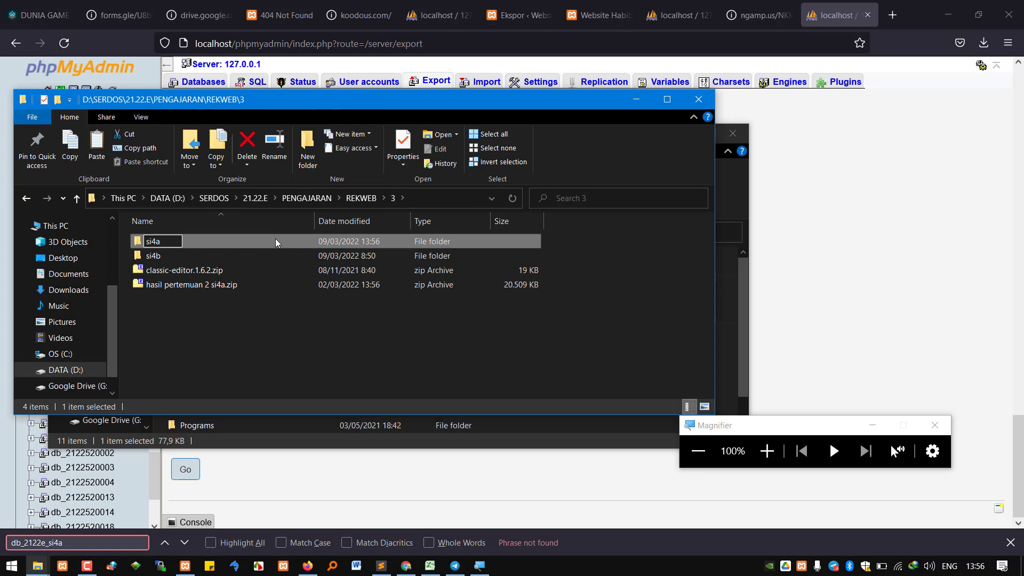
{"action": "key", "text": "Return"}
{"action": "key", "text": "Return"}
{"action": "key", "text": "ctrl+v"}
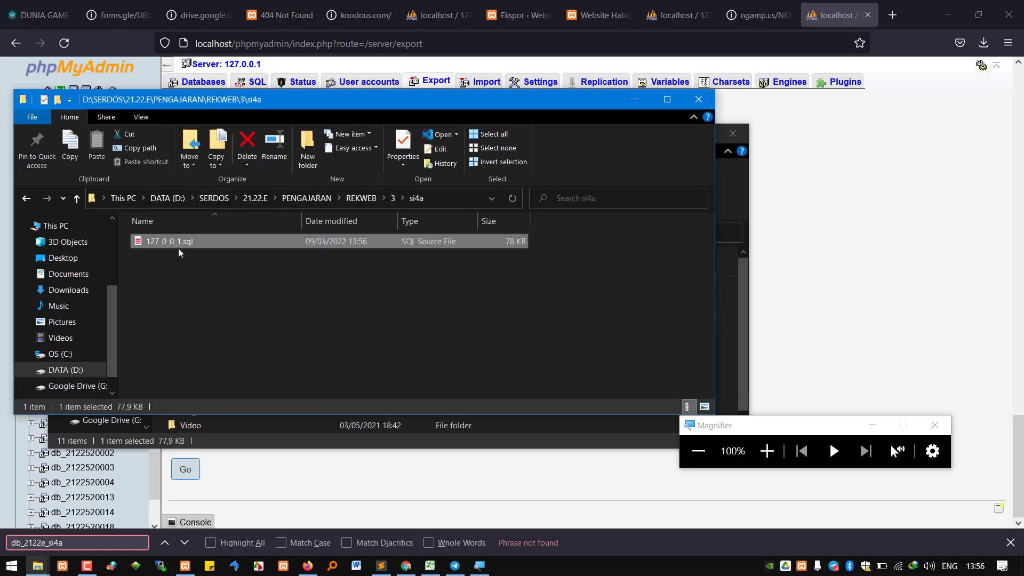
{"action": "right_click", "coordinate": [179, 241]}
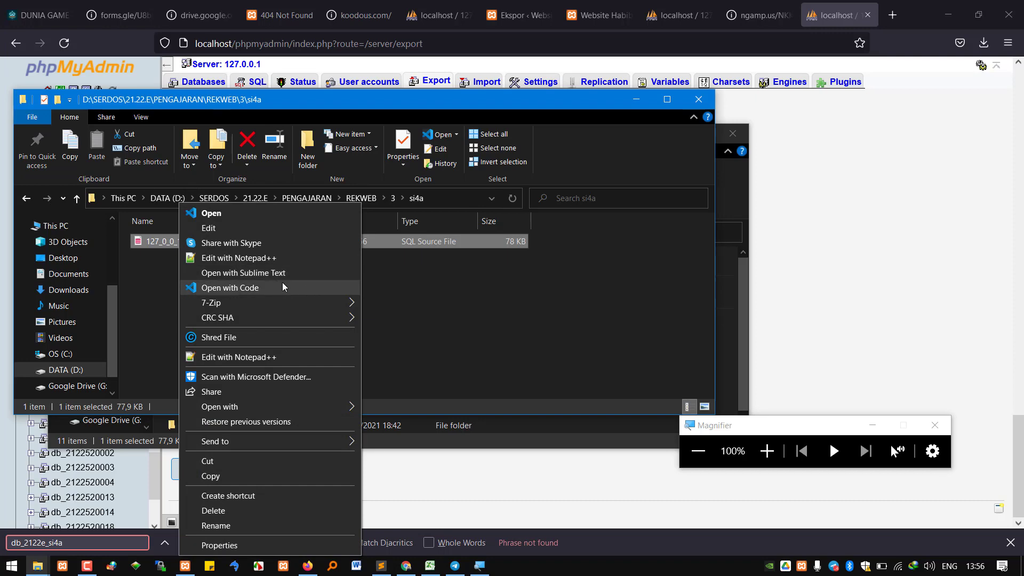
- Open 127_0_0_1.sql in Sublime Text and search it for localhost, reaching line 305
{"action": "left_click", "coordinate": [296, 274]}
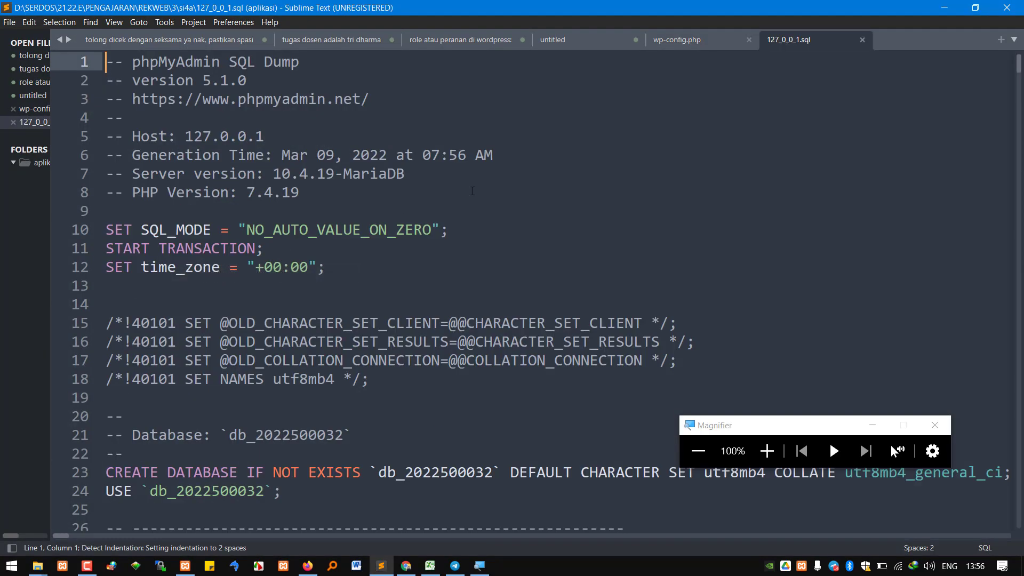
{"action": "key", "text": "ctrl+f"}
{"action": "type", "text": "localh"}
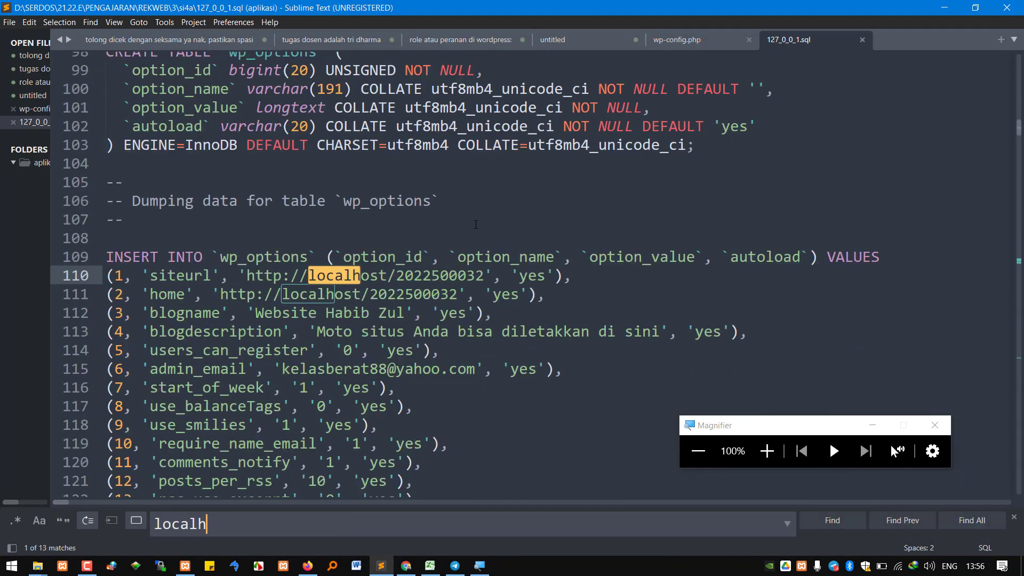
{"action": "type", "text": "ost"}
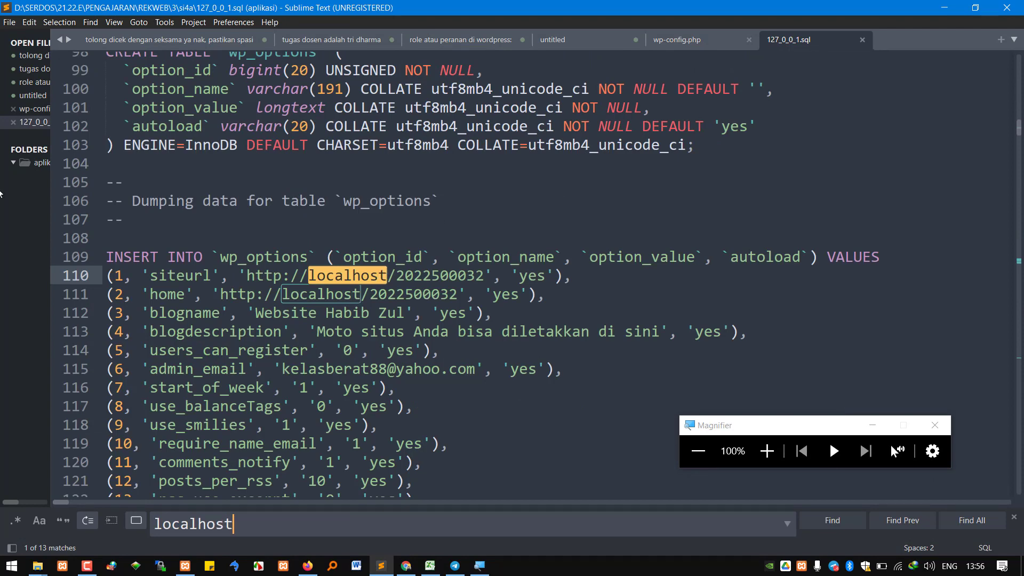
{"action": "double_click", "coordinate": [409, 274]}
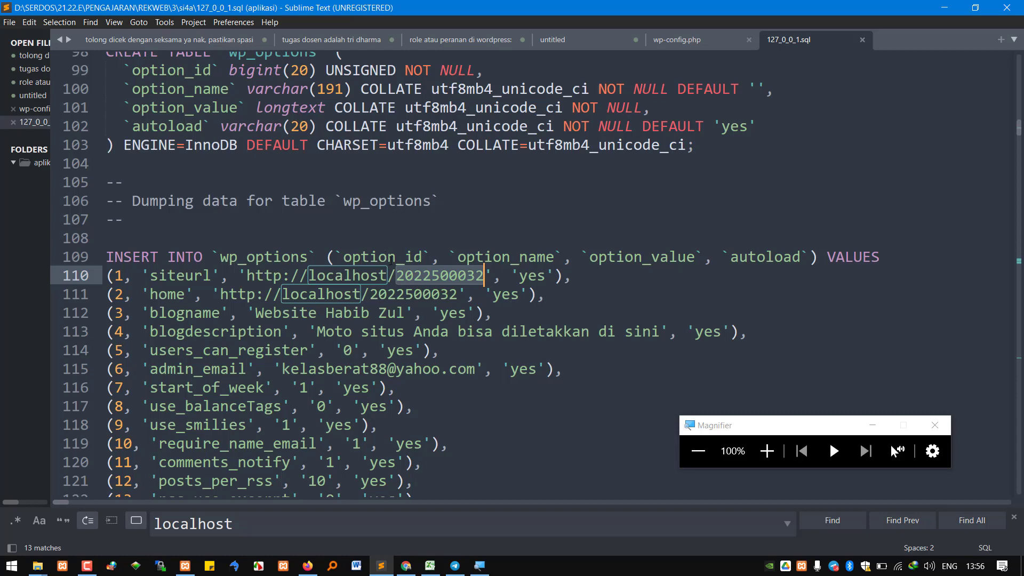
{"action": "left_click", "coordinate": [397, 276]}
{"action": "double_click", "coordinate": [375, 276]}
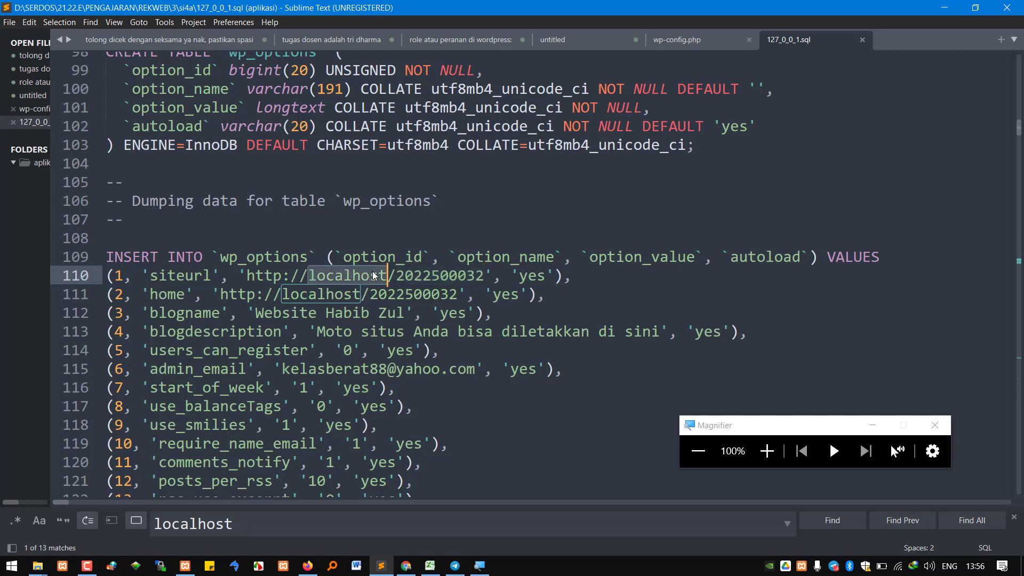
{"action": "key", "text": "ctrl+f"}
{"action": "key", "text": "Return"}
{"action": "key", "text": "Return"}
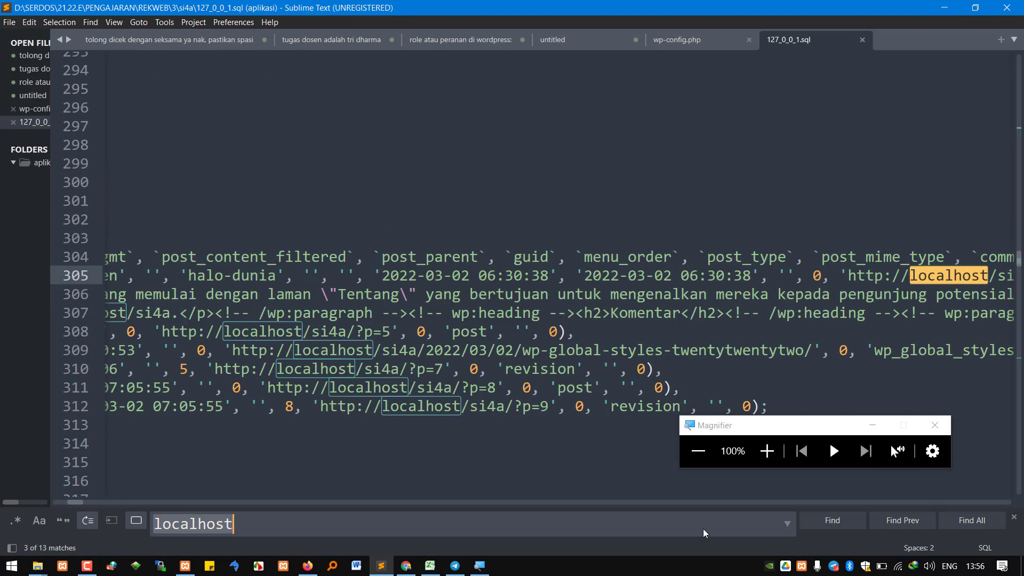
- Search for localhost/si4a from line 305 and step through its 11 matches
{"action": "scroll", "coordinate": [715, 508], "scroll_direction": "right", "scroll_amount": 5}
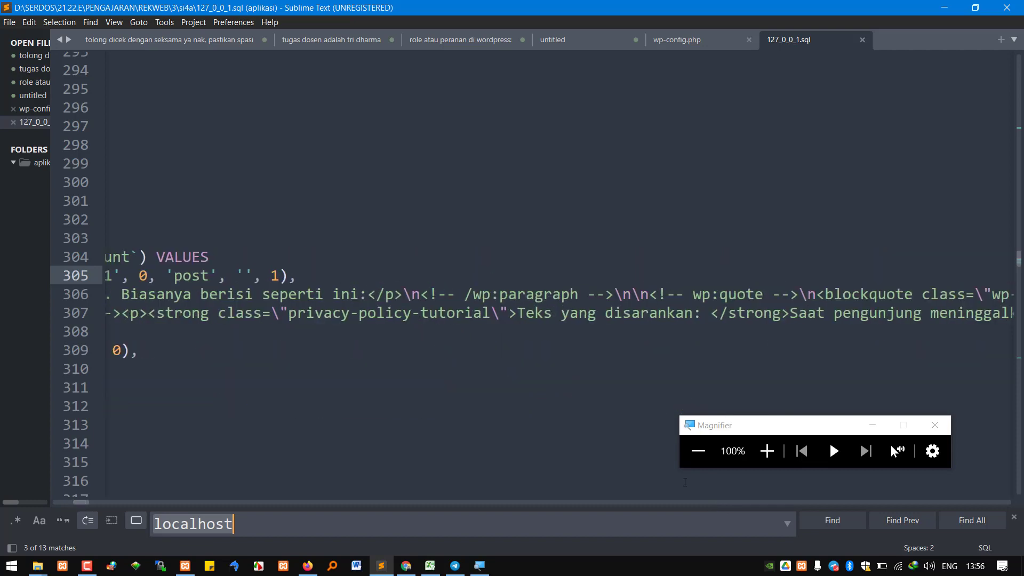
{"action": "left_click_drag", "start_coordinate": [82, 503], "coordinate": [79, 507]}
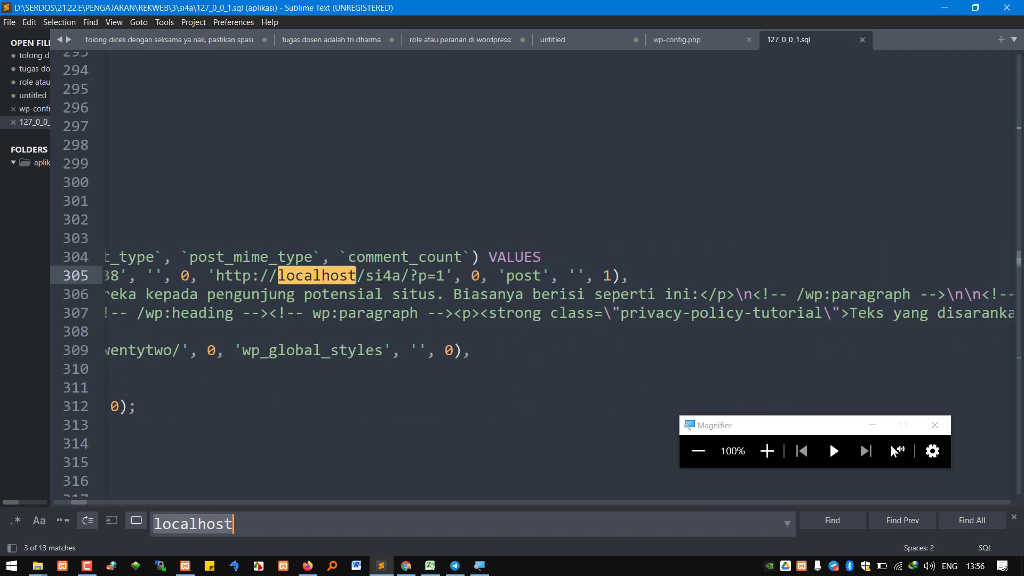
{"action": "left_click", "coordinate": [382, 276]}
{"action": "left_click", "coordinate": [427, 276]}
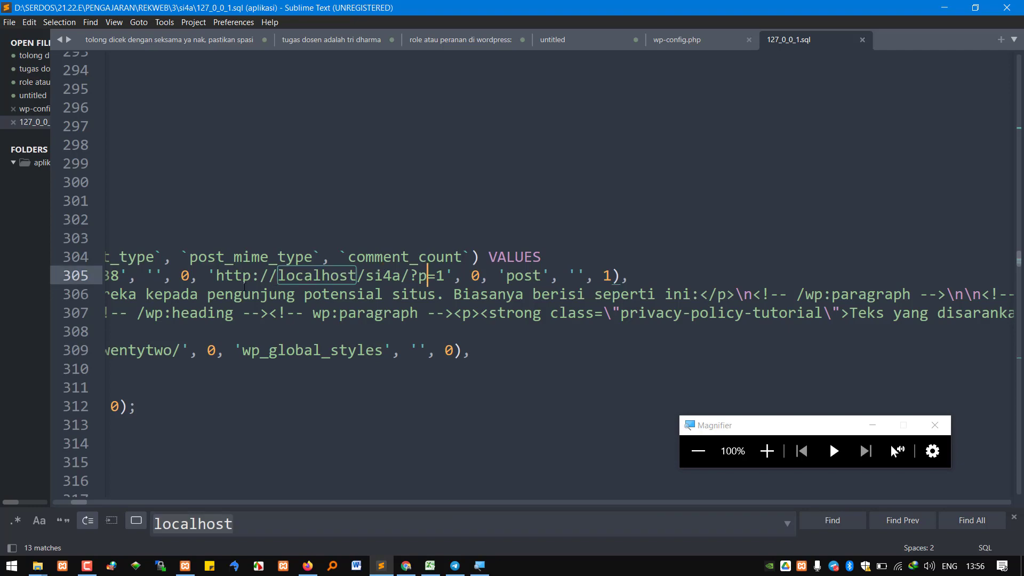
{"action": "left_click", "coordinate": [287, 278]}
{"action": "left_click_drag", "start_coordinate": [401, 276], "coordinate": [281, 274]}
{"action": "key", "text": "ctrl+f"}
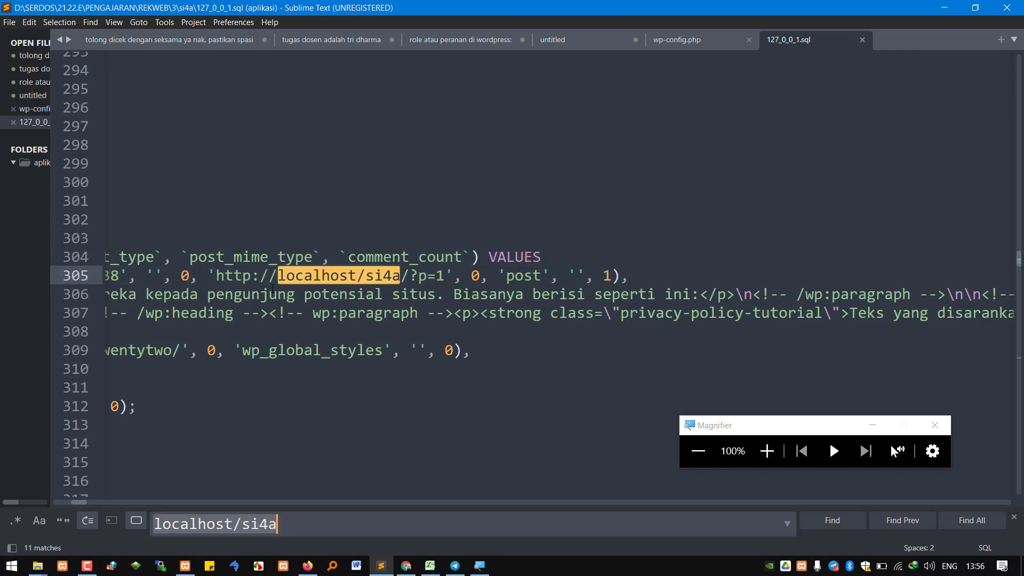
{"action": "key", "text": "Return"}
{"action": "key", "text": "Return"}
{"action": "key", "text": "Return"}
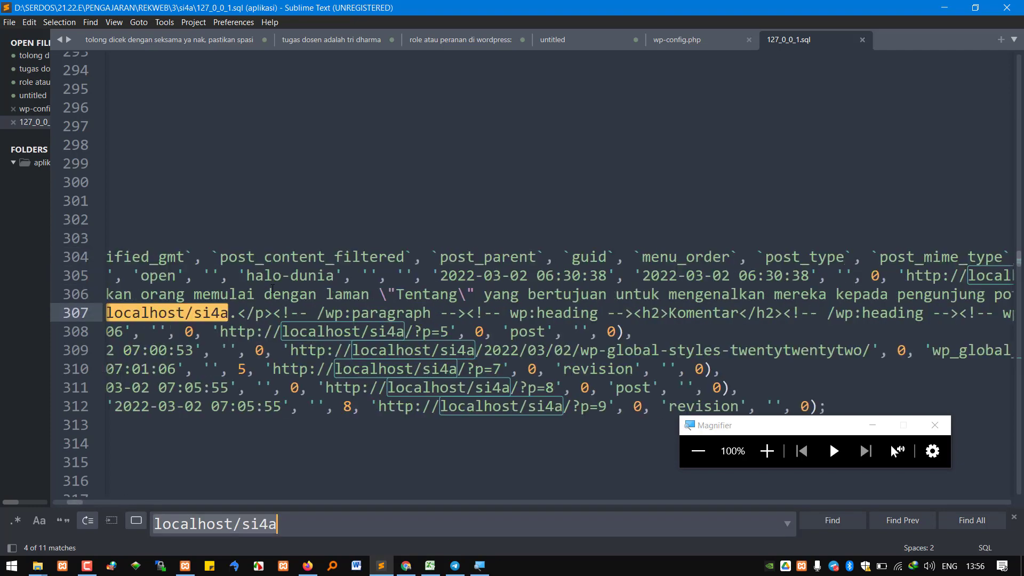
{"action": "key", "text": "Return"}
{"action": "key", "text": "Return"}
{"action": "key", "text": "Return"}
{"action": "key", "text": "Return"}
{"action": "key", "text": "Return"}
{"action": "key", "text": "Return"}
{"action": "key", "text": "Return"}
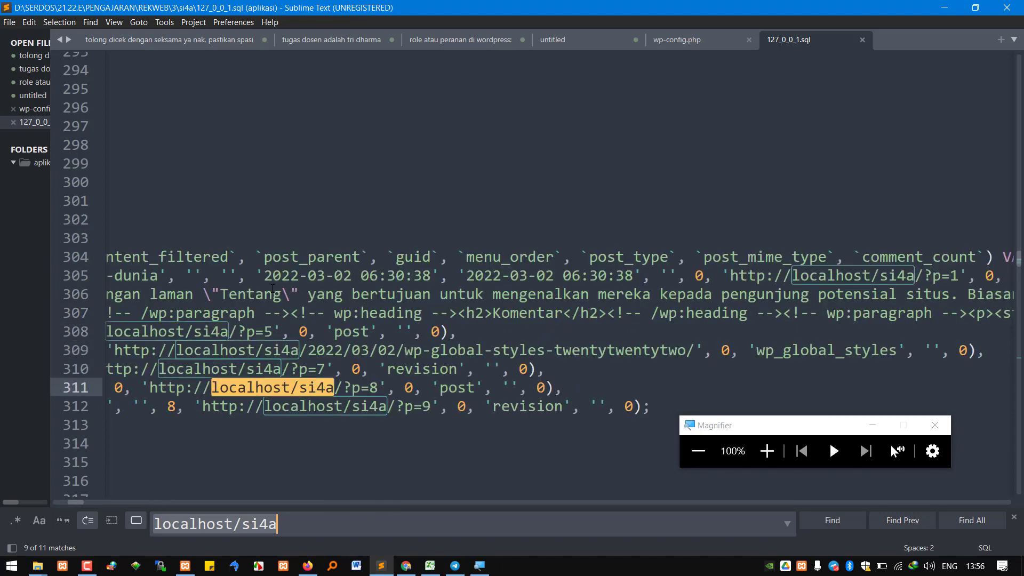
{"action": "key", "text": "Return"}
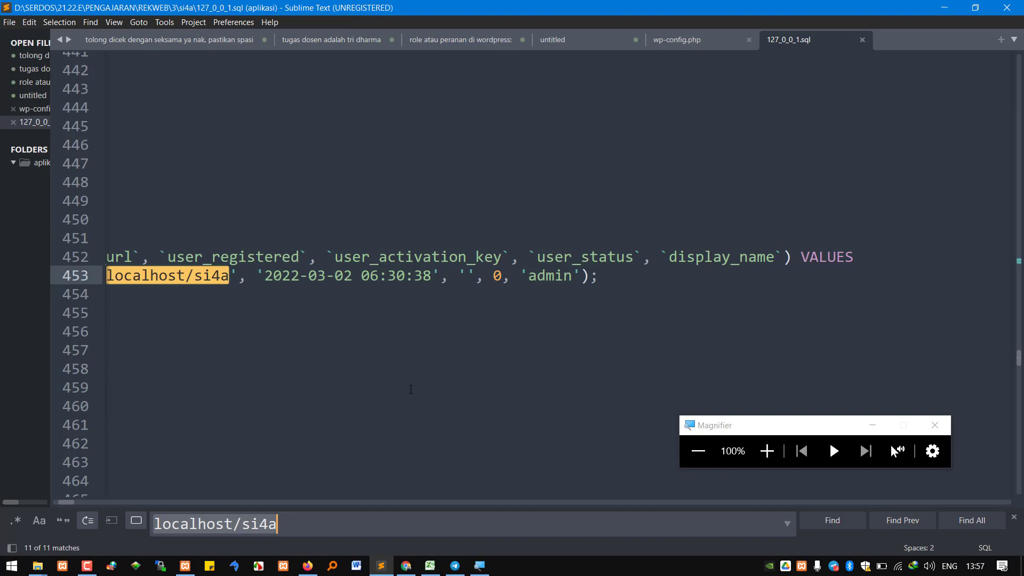
{"action": "key", "text": "ctrl+h"}
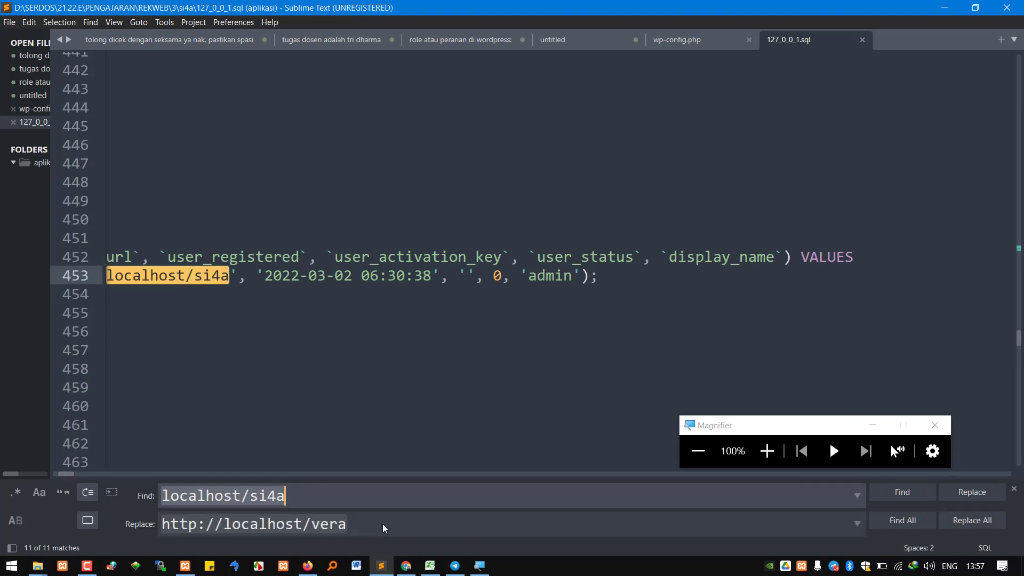
{"action": "mouse_move", "coordinate": [430, 565]}
{"action": "mouse_move", "coordinate": [437, 536]}
{"action": "left_click", "coordinate": [340, 185]}
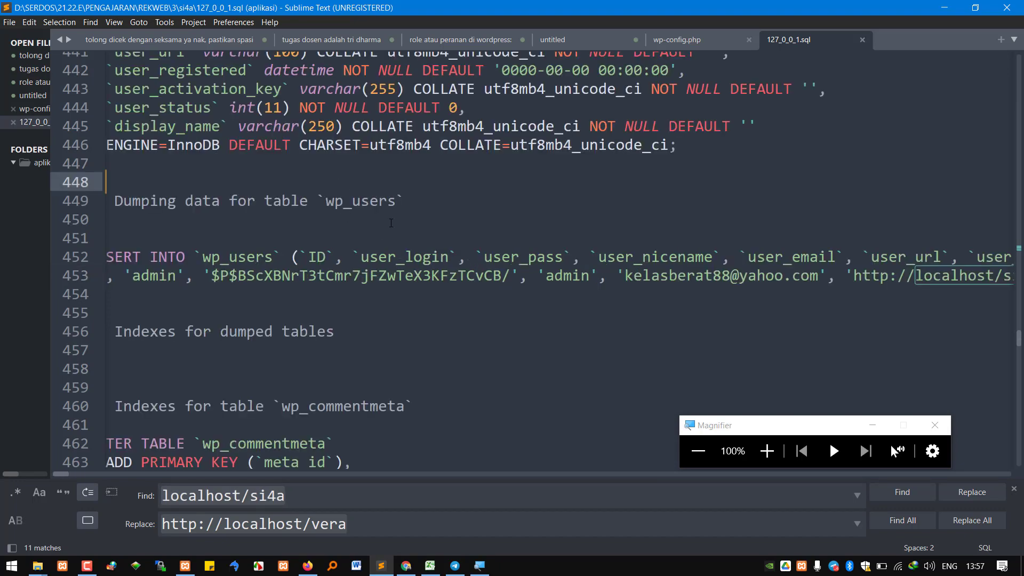
{"action": "key", "text": "ctrl+Home"}
{"action": "key", "text": "ctrl+f"}
{"action": "type", "text": "l"}
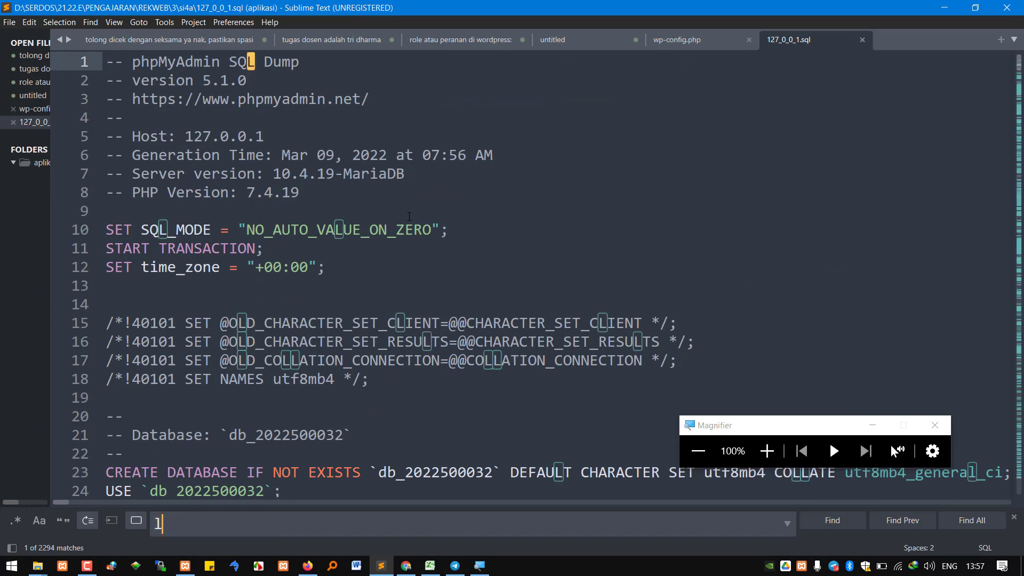
{"action": "type", "text": "ocalhos"}
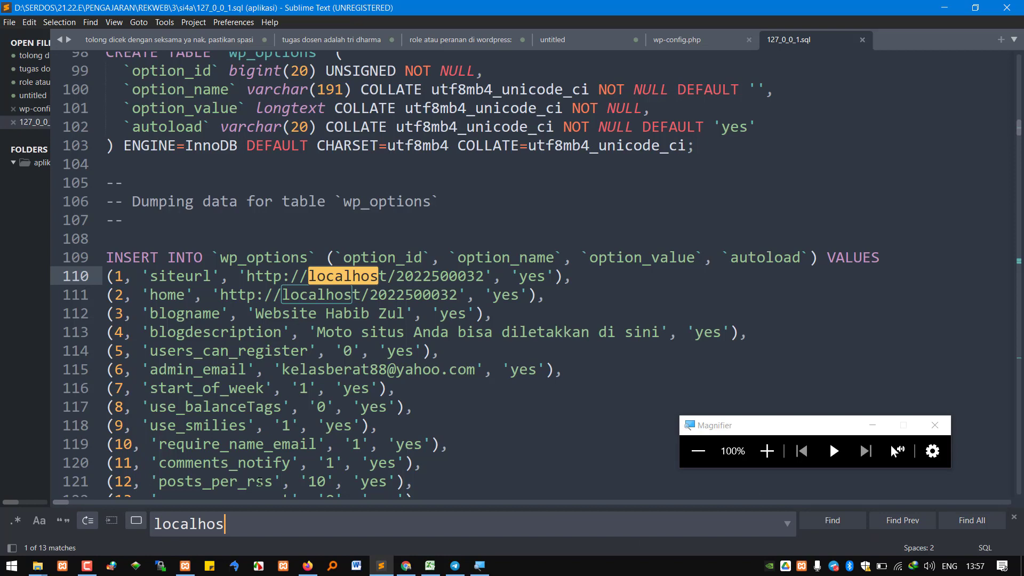
{"action": "left_click", "coordinate": [414, 276]}
{"action": "double_click", "coordinate": [414, 276]}
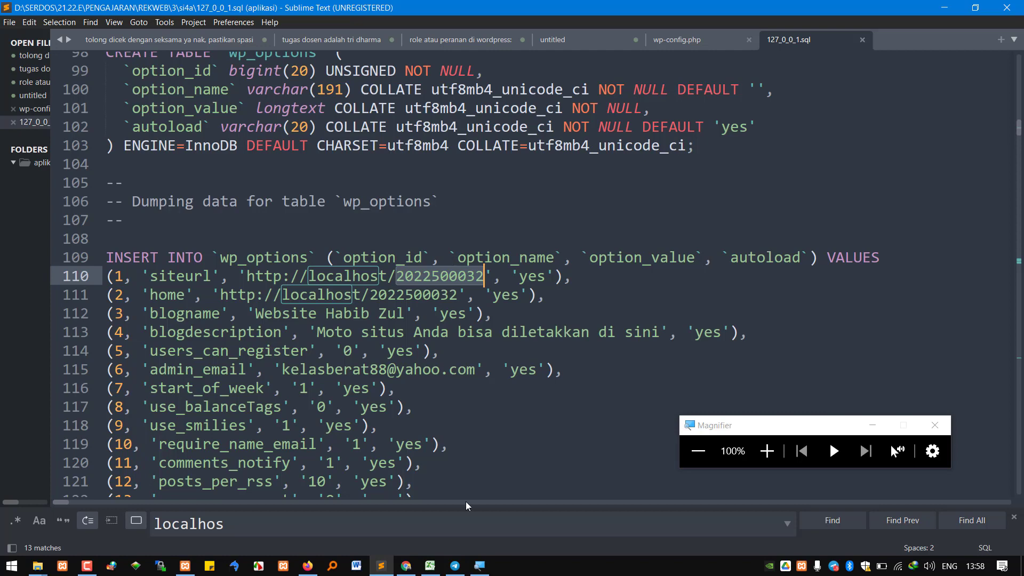
{"action": "left_click", "coordinate": [302, 570]}
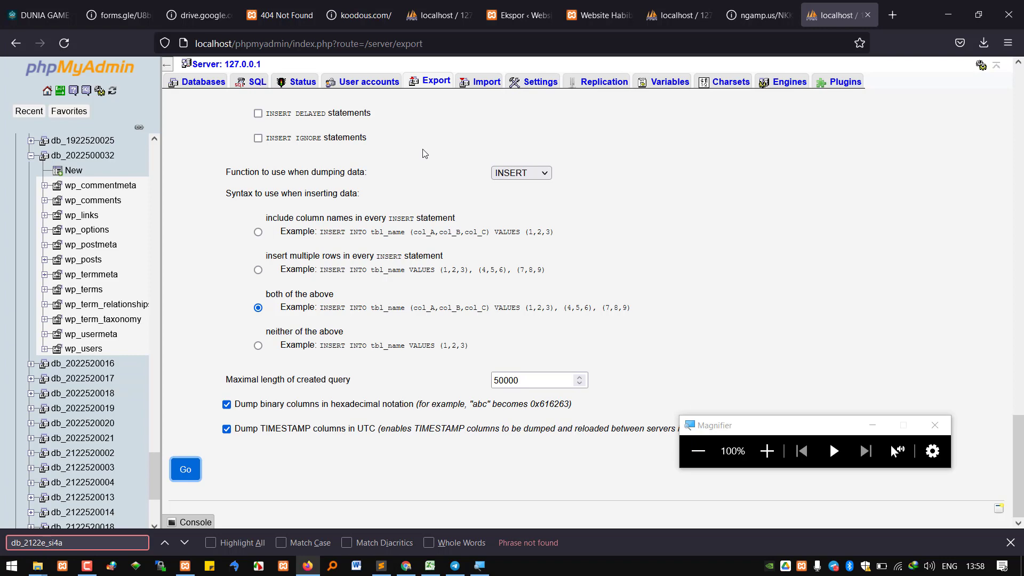
{"action": "left_click", "coordinate": [381, 566]}
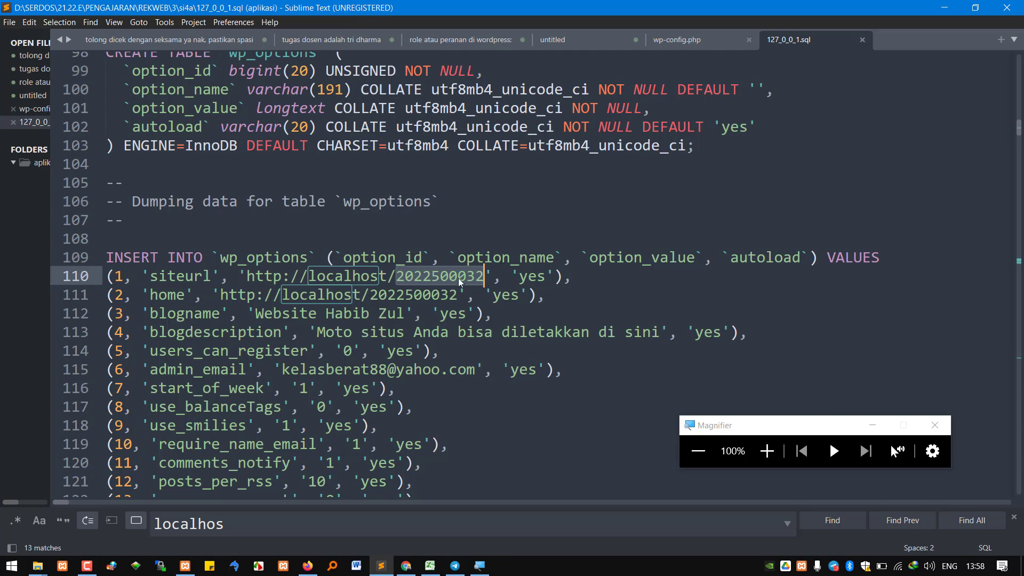
{"action": "left_click", "coordinate": [503, 276]}
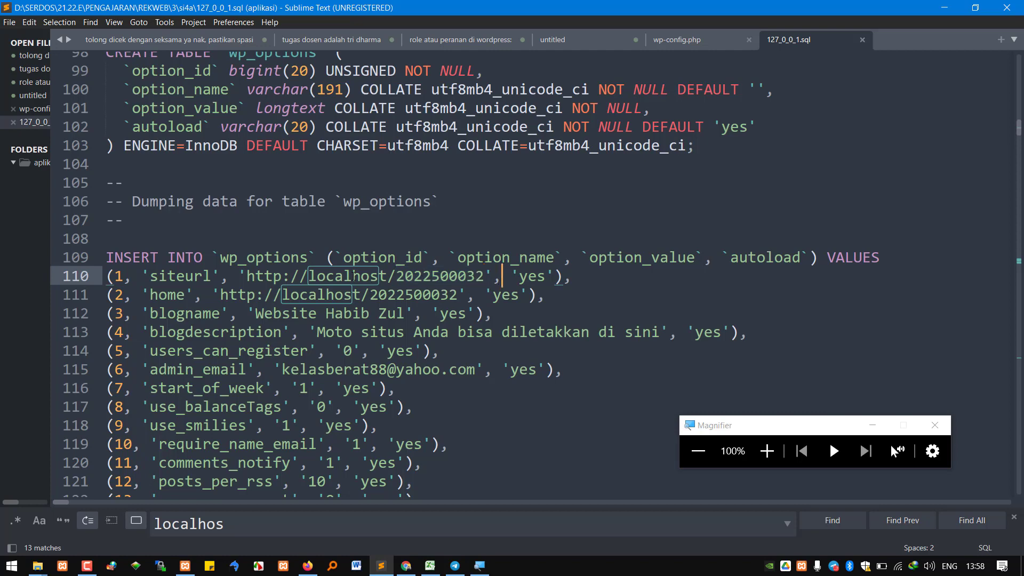
{"action": "left_click_drag", "start_coordinate": [308, 276], "coordinate": [484, 276]}
{"action": "left_click", "coordinate": [308, 276]}
{"action": "left_click_drag", "start_coordinate": [308, 276], "coordinate": [483, 277]}
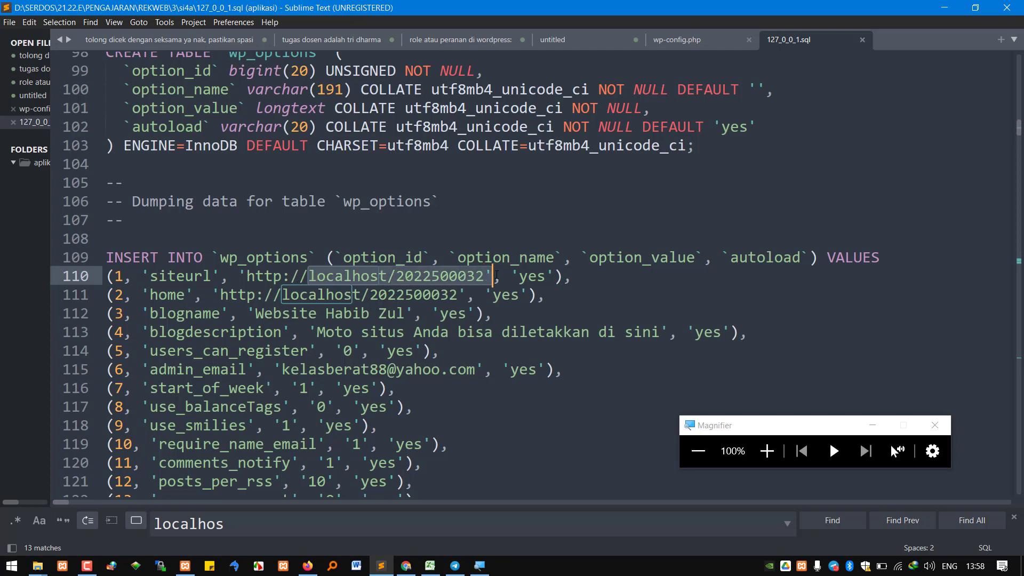
- Replace the siteurl and home addresses on lines 110–111 with localhost/si4a
{"action": "key", "text": "ctrl+c"}
{"action": "key", "text": "ctrl+h"}
{"action": "key", "text": "Tab"}
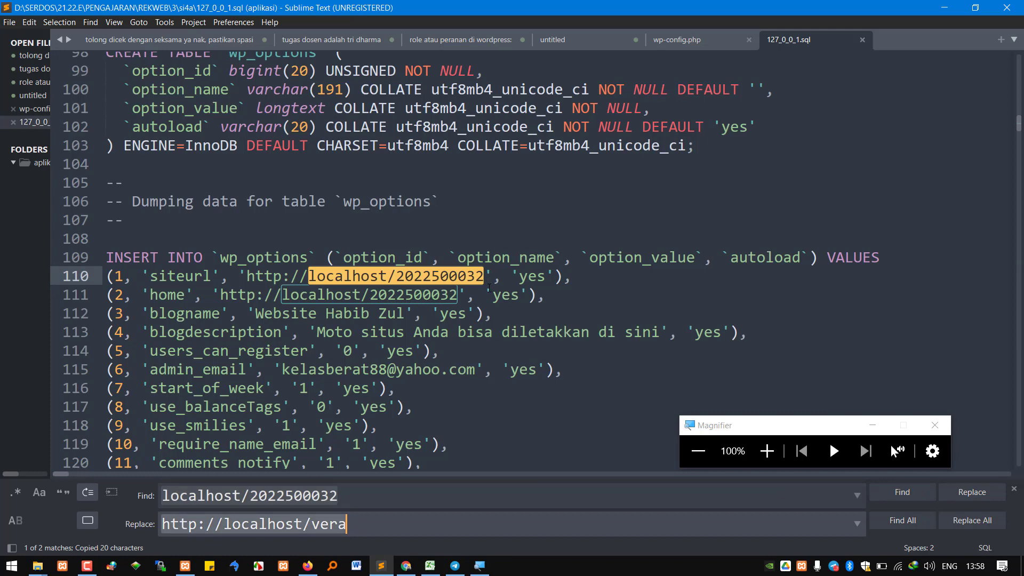
{"action": "key", "text": "ctrl+v"}
{"action": "double_click", "coordinate": [315, 523]}
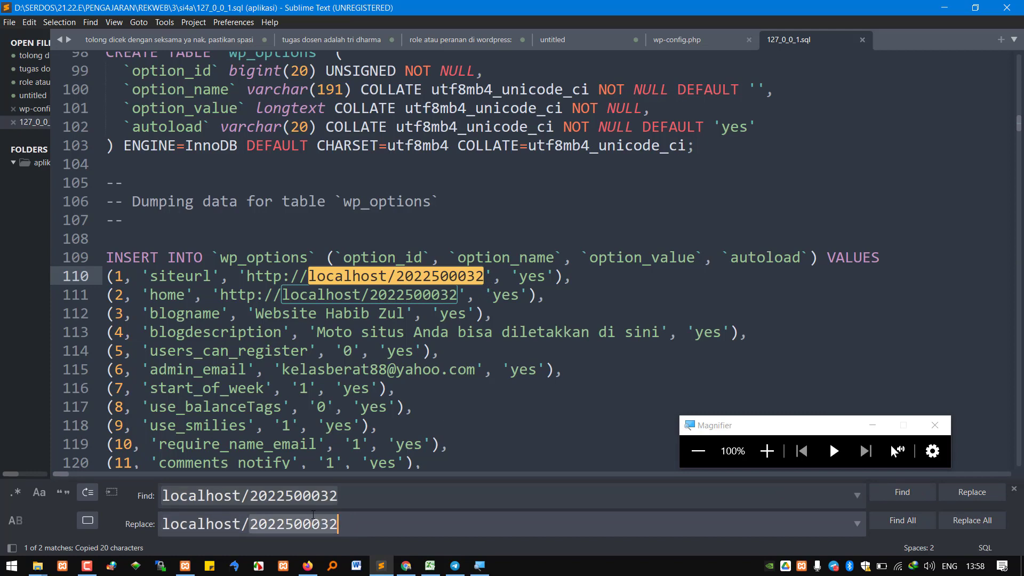
{"action": "type", "text": "si4a"}
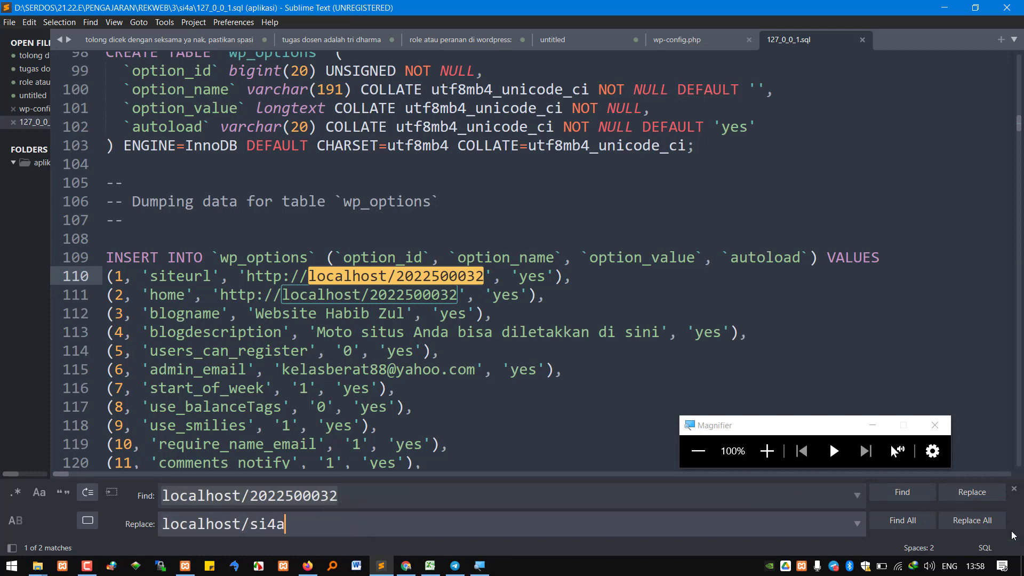
{"action": "left_click", "coordinate": [972, 493]}
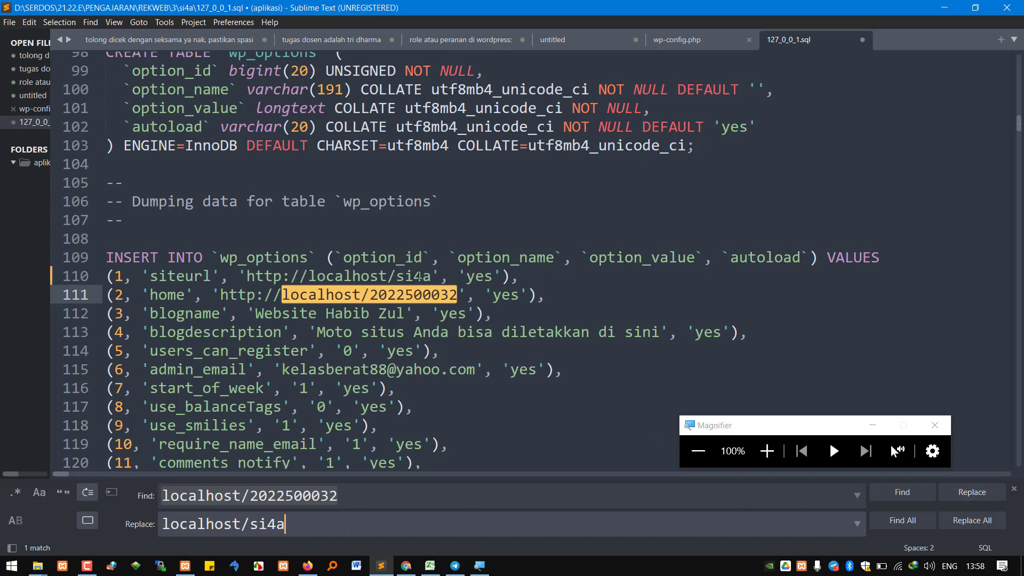
{"action": "left_click", "coordinate": [972, 493]}
- Replace all localhost/si4a occurrences with localhost/yowan
{"action": "left_click", "coordinate": [379, 313]}
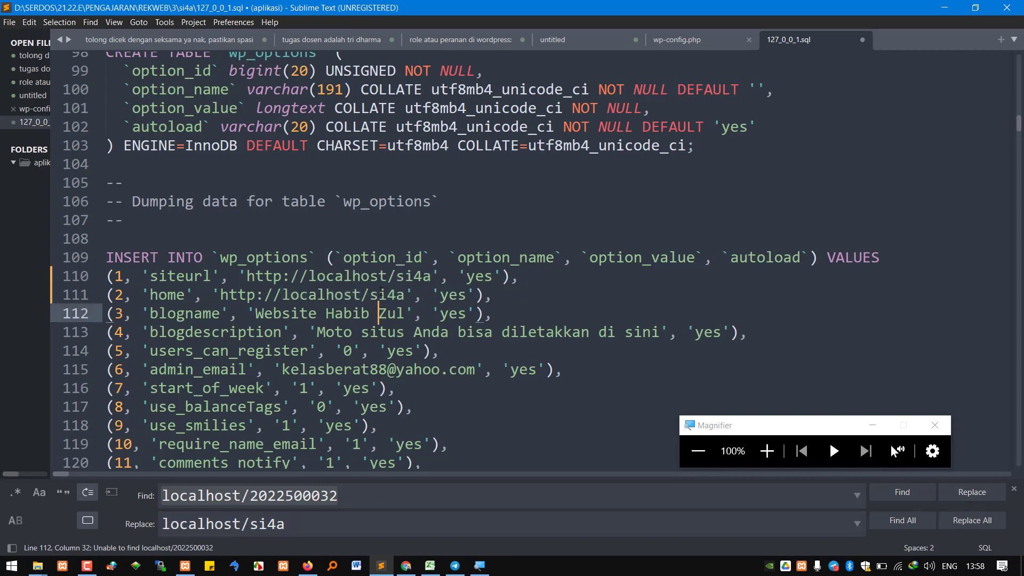
{"action": "left_click", "coordinate": [395, 276]}
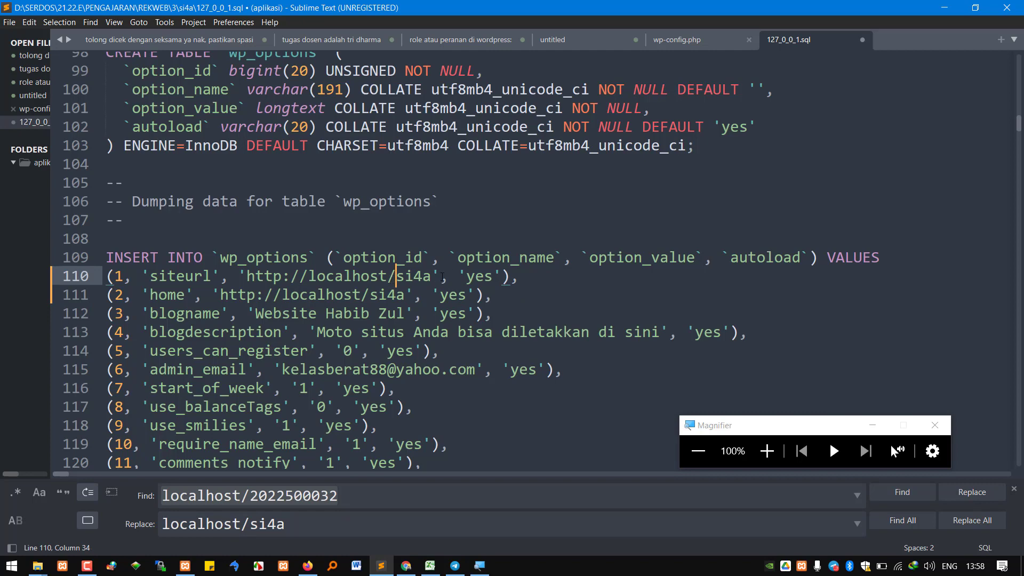
{"action": "left_click_drag", "start_coordinate": [431, 276], "coordinate": [315, 275]}
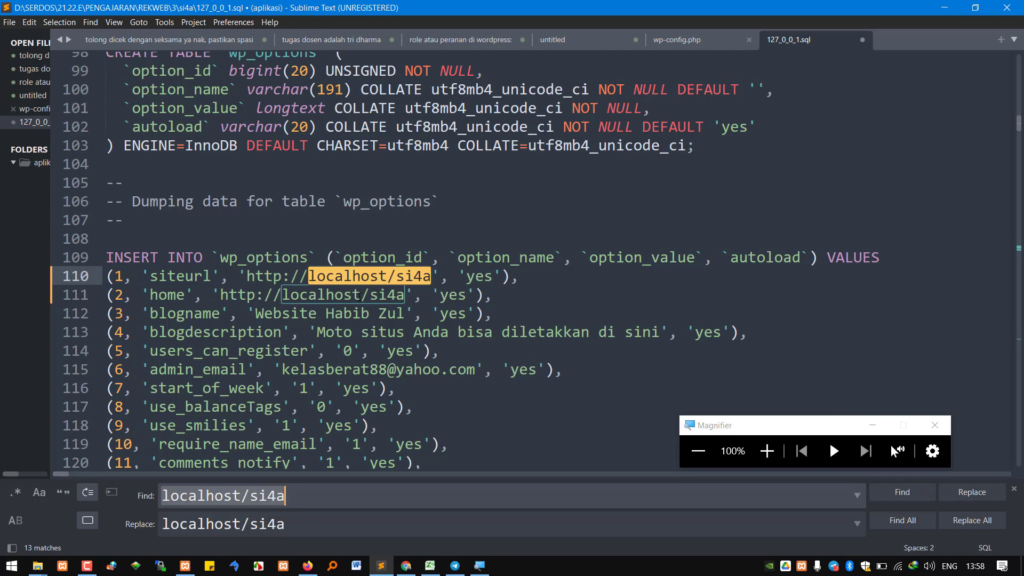
{"action": "key", "text": "Tab"}
{"action": "double_click", "coordinate": [270, 520]}
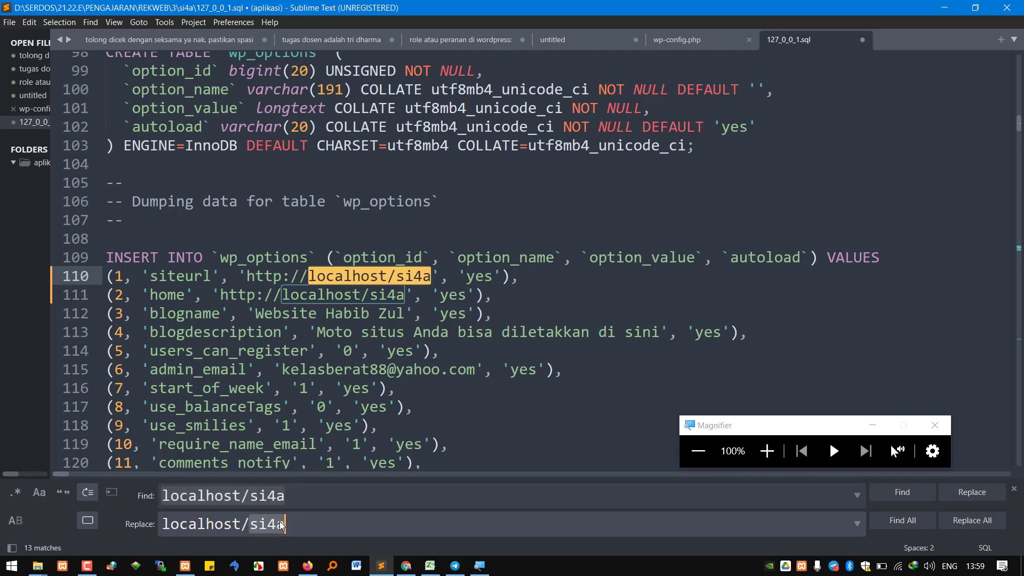
{"action": "type", "text": "yowan"}
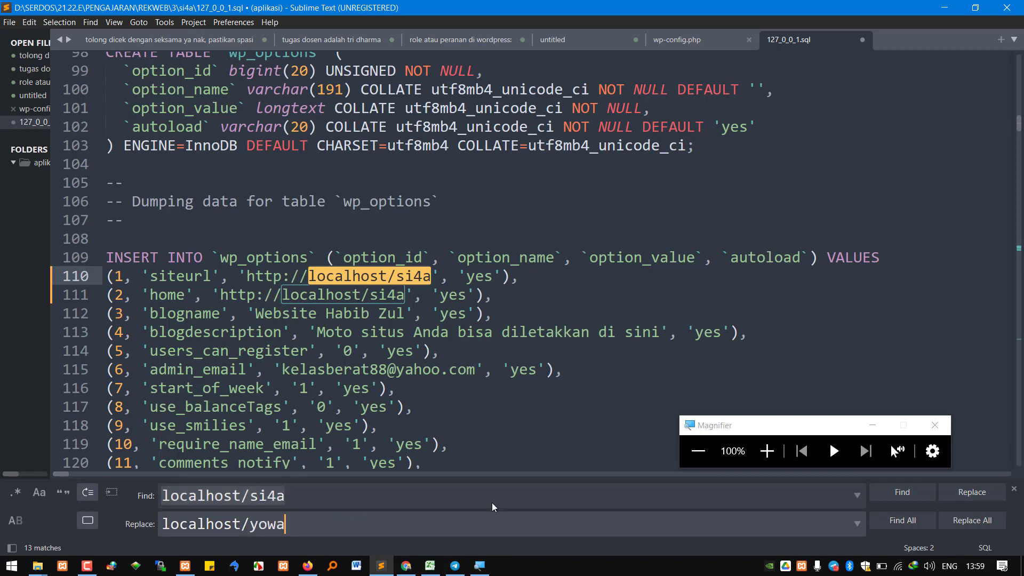
{"action": "left_click", "coordinate": [959, 521]}
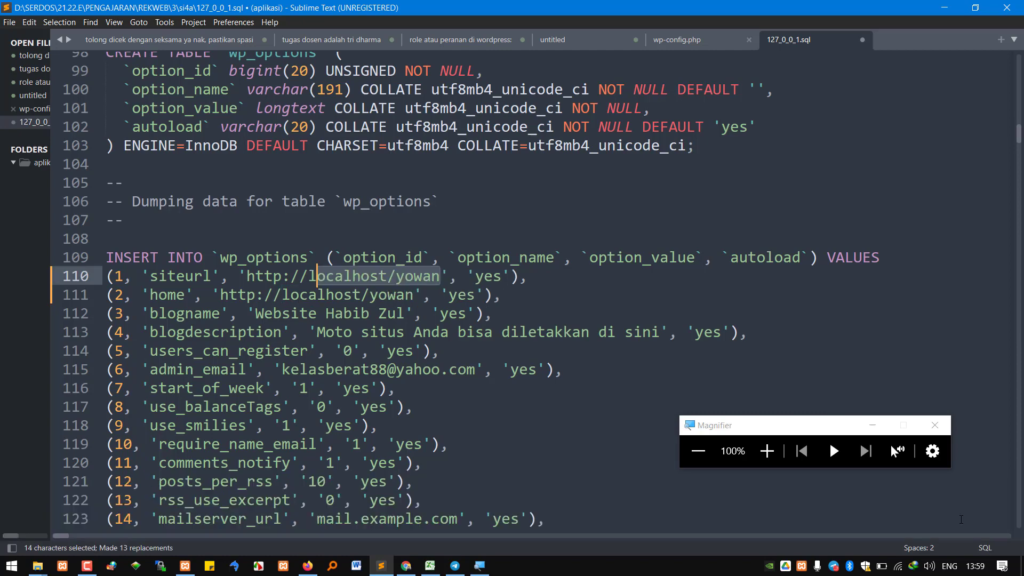
{"action": "left_click", "coordinate": [362, 277]}
{"action": "left_click_drag", "start_coordinate": [311, 276], "coordinate": [441, 276]}
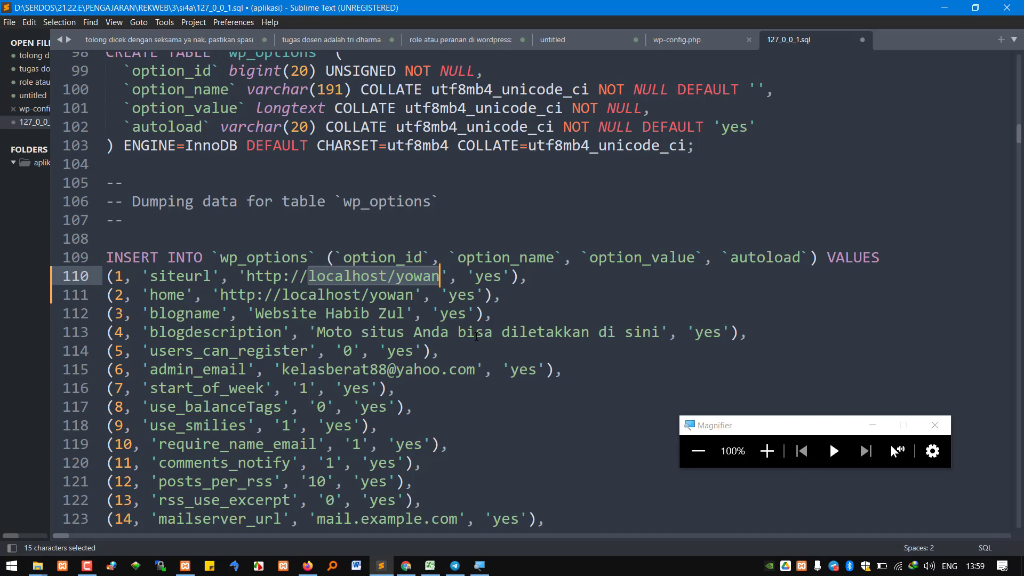
{"action": "key", "text": "ctrl+h"}
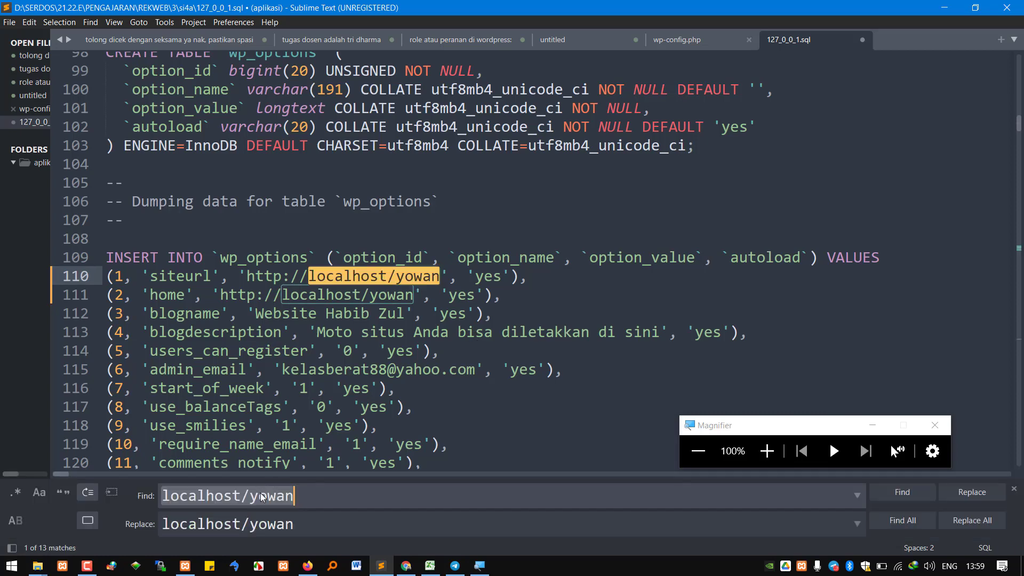
{"action": "left_click", "coordinate": [278, 526]}
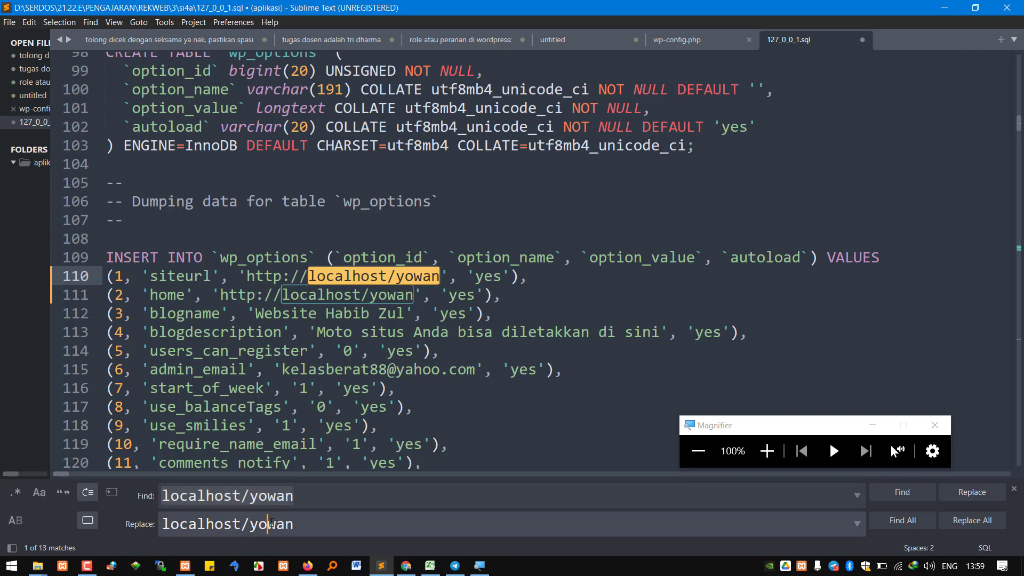
{"action": "double_click", "coordinate": [278, 525]}
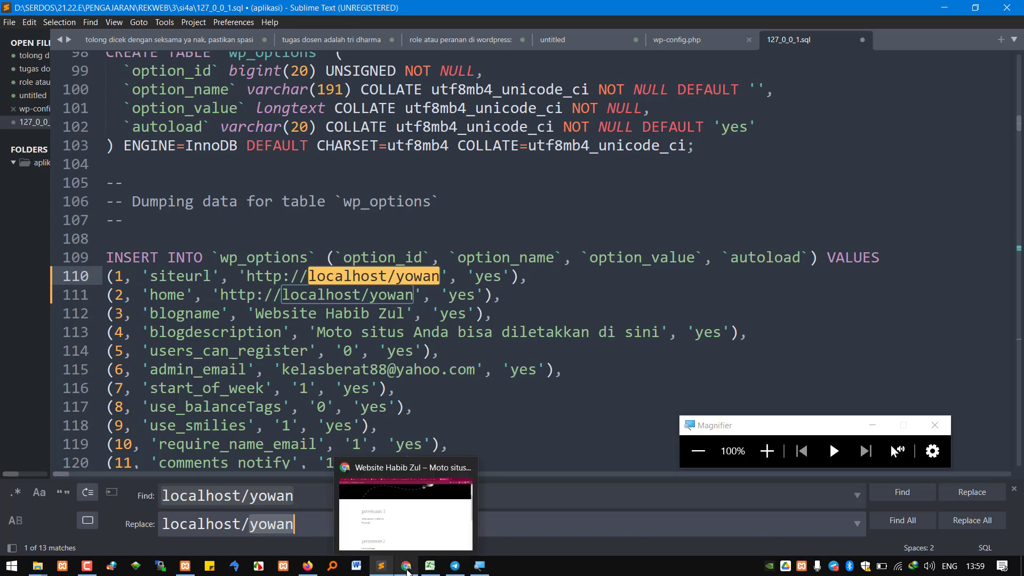
{"action": "left_click", "coordinate": [407, 569]}
{"action": "double_click", "coordinate": [158, 36]}
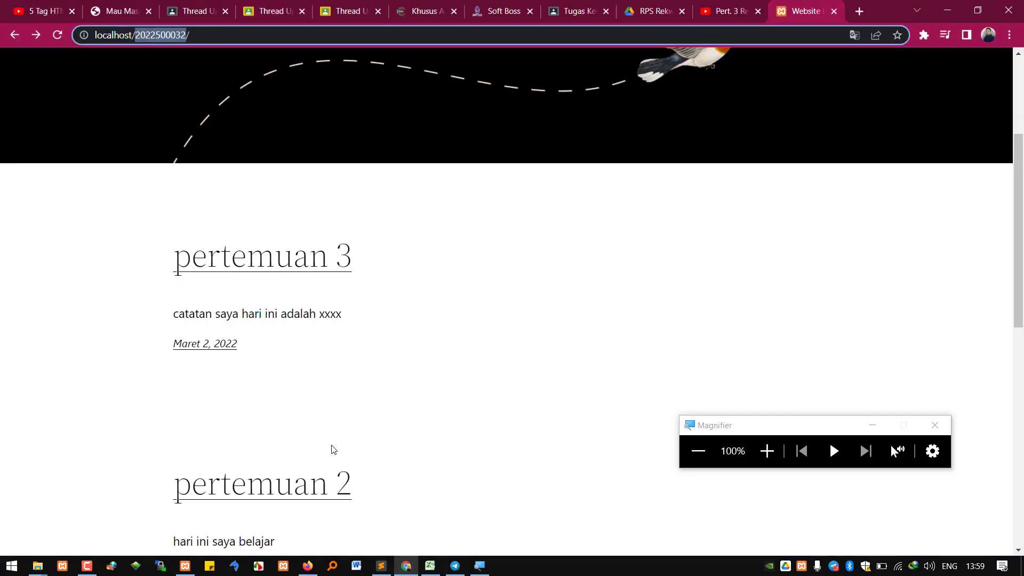
{"action": "key", "text": "ctrl+c"}
{"action": "left_click", "coordinate": [381, 565]}
{"action": "key", "text": "ctrl+v"}
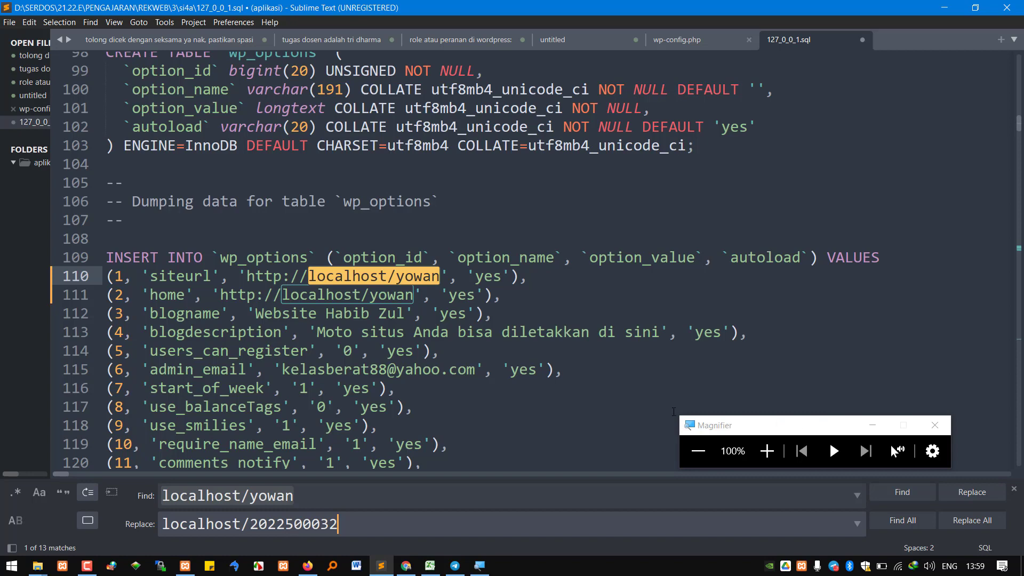
{"action": "left_click", "coordinate": [299, 497]}
{"action": "double_click", "coordinate": [288, 496]}
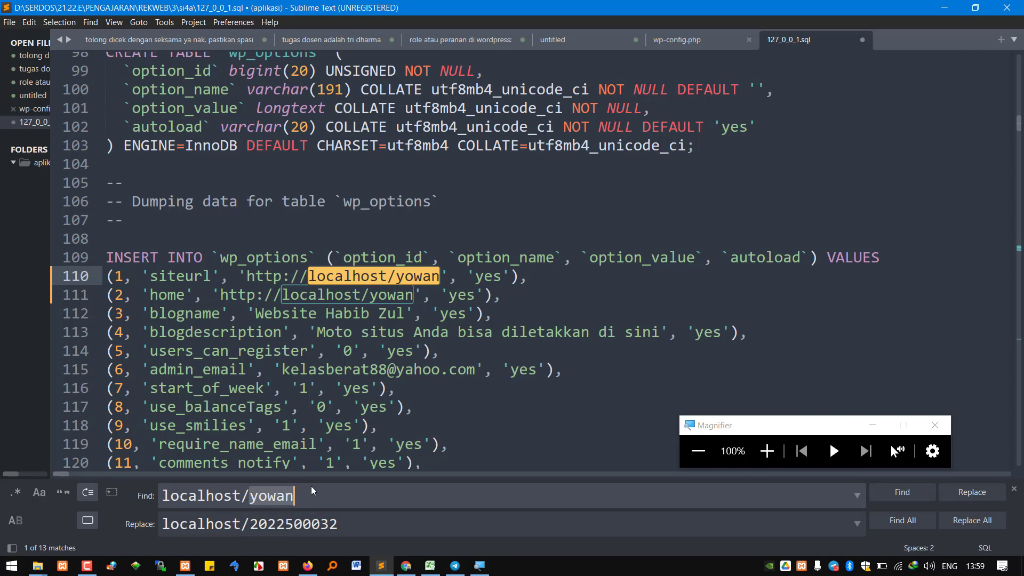
{"action": "left_click", "coordinate": [304, 525]}
{"action": "double_click", "coordinate": [319, 525]}
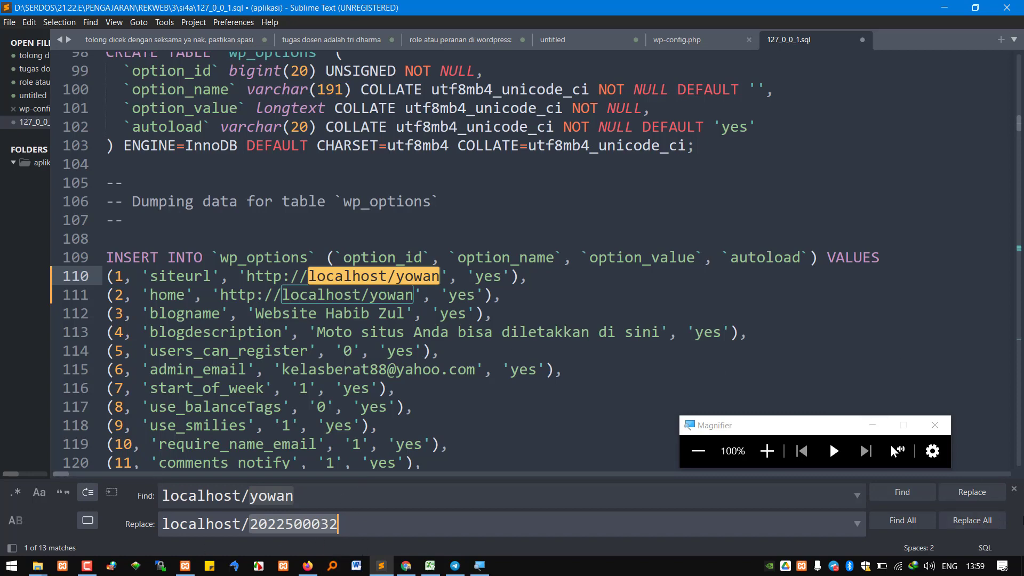
{"action": "left_click", "coordinate": [986, 525]}
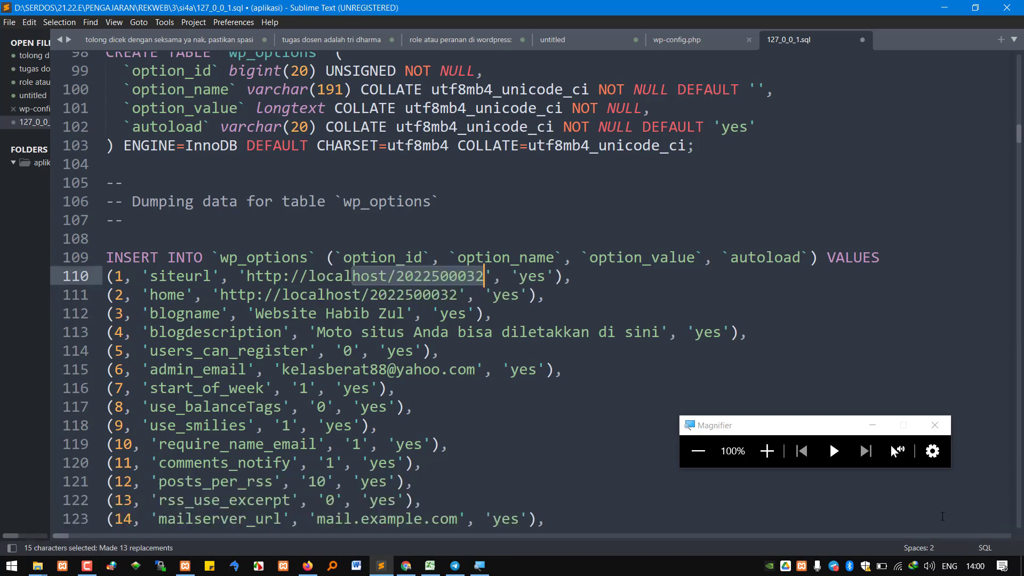
{"action": "left_click", "coordinate": [561, 295]}
{"action": "key", "text": "ctrl+s"}
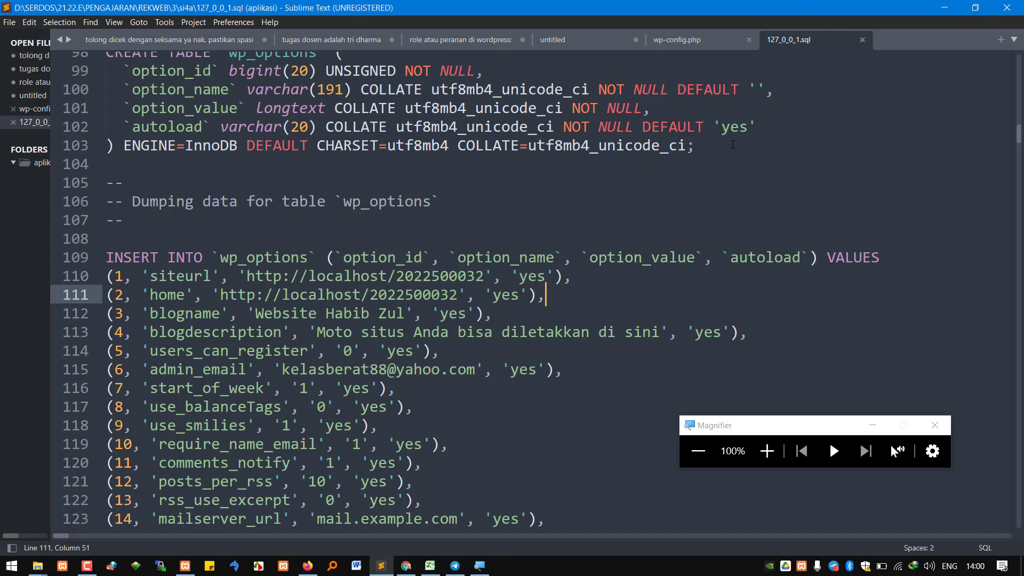
- Return to phpMyAdmin in Firefox and open the list of all databases
{"action": "left_click", "coordinate": [411, 555]}
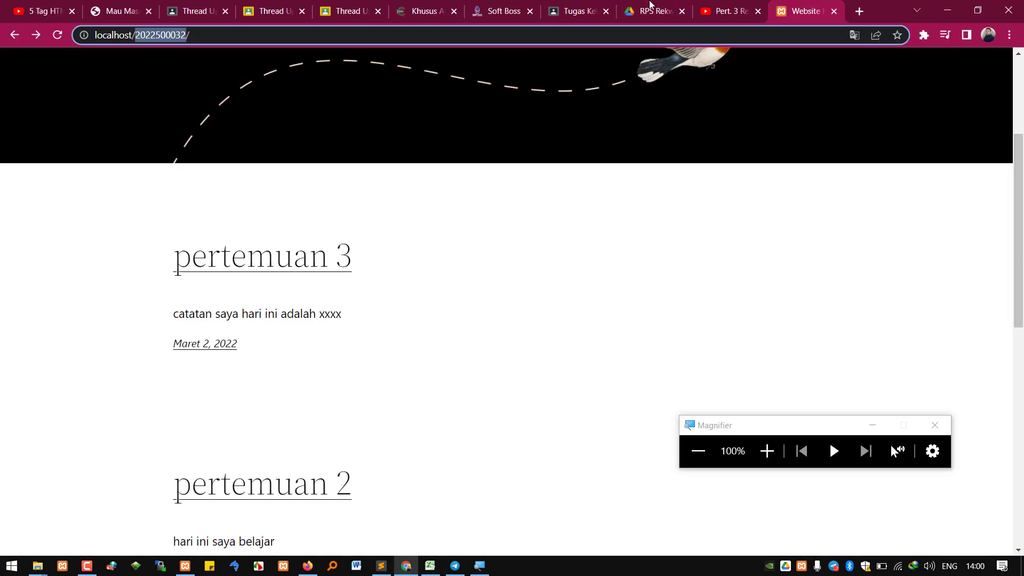
{"action": "left_click", "coordinate": [308, 569]}
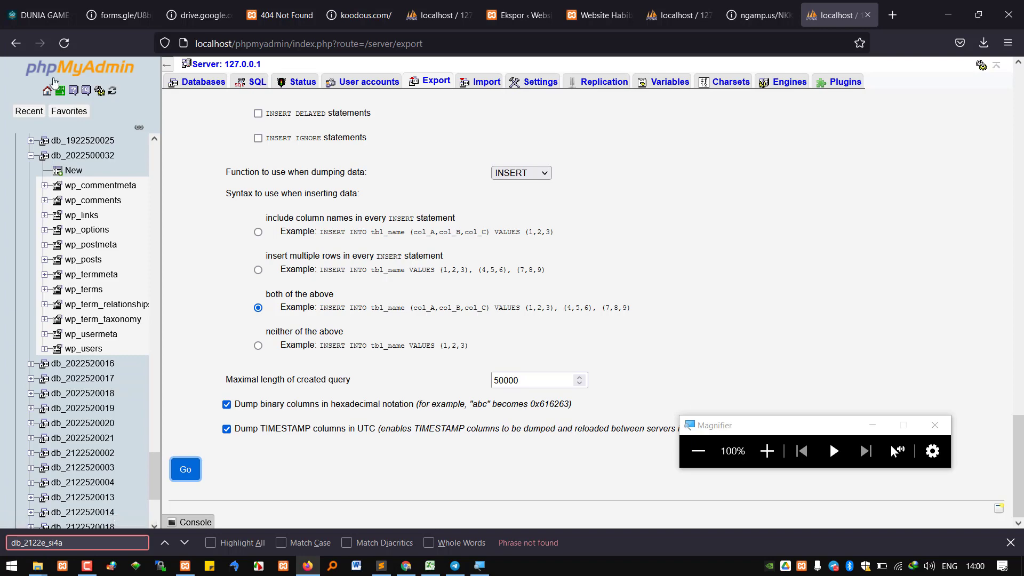
{"action": "left_click", "coordinate": [47, 91]}
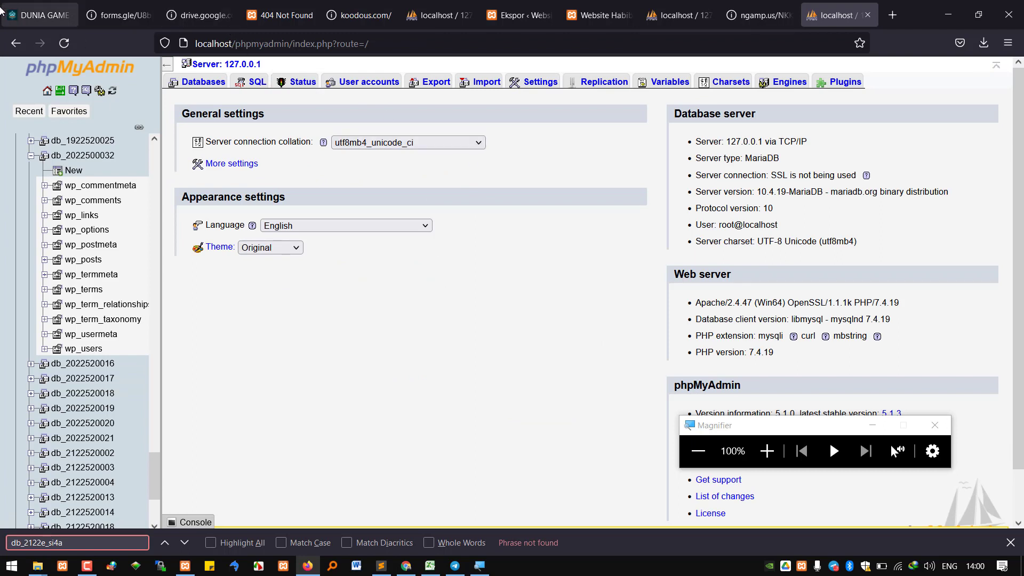
{"action": "left_click", "coordinate": [48, 94]}
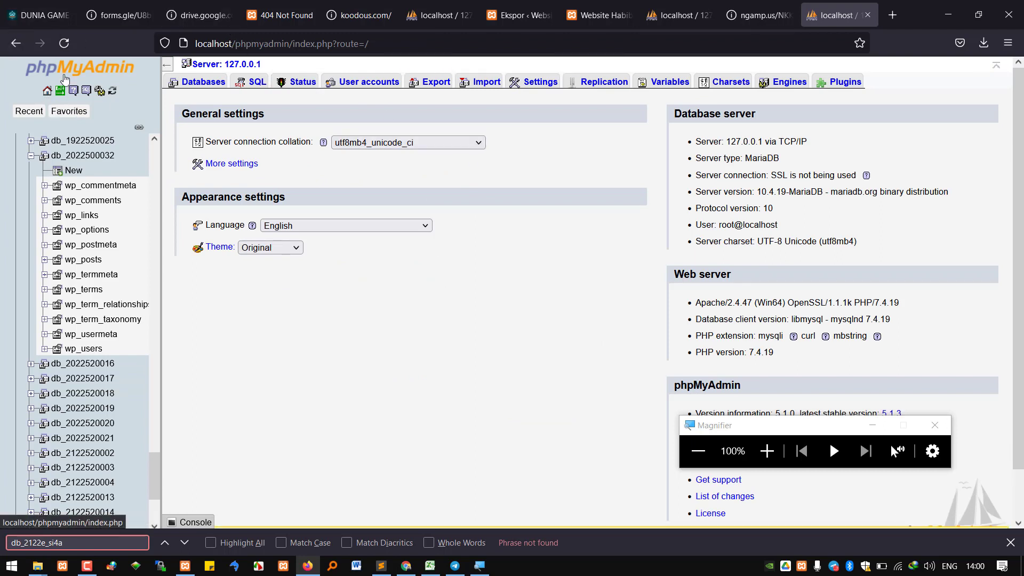
{"action": "left_click", "coordinate": [64, 79]}
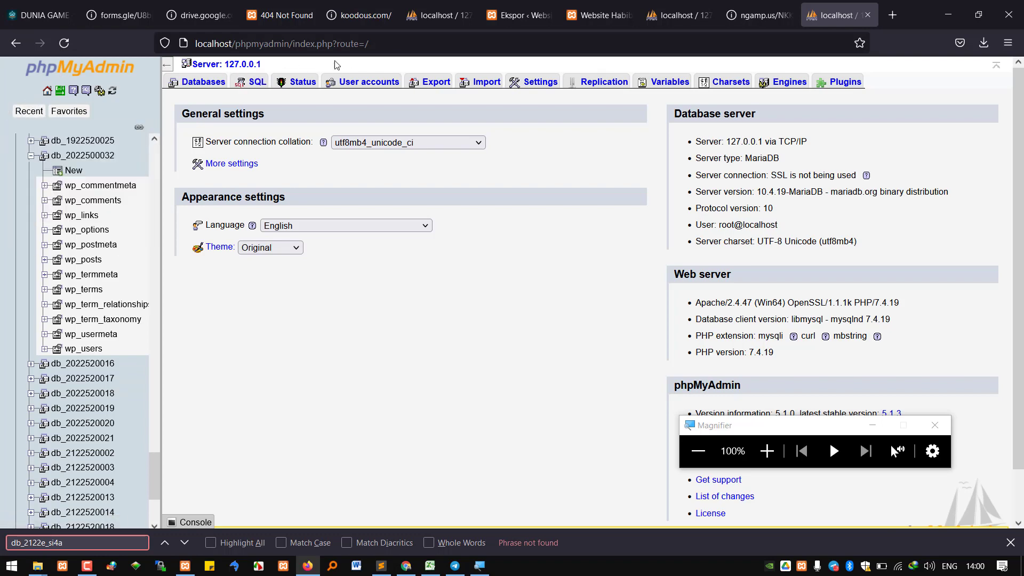
{"action": "left_click", "coordinate": [202, 81]}
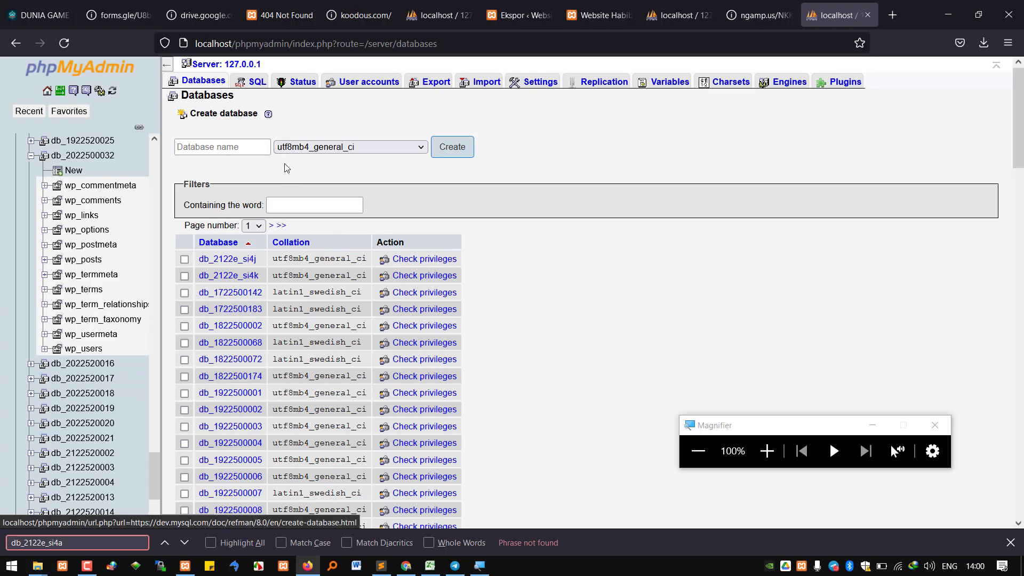
{"action": "left_click", "coordinate": [307, 205]}
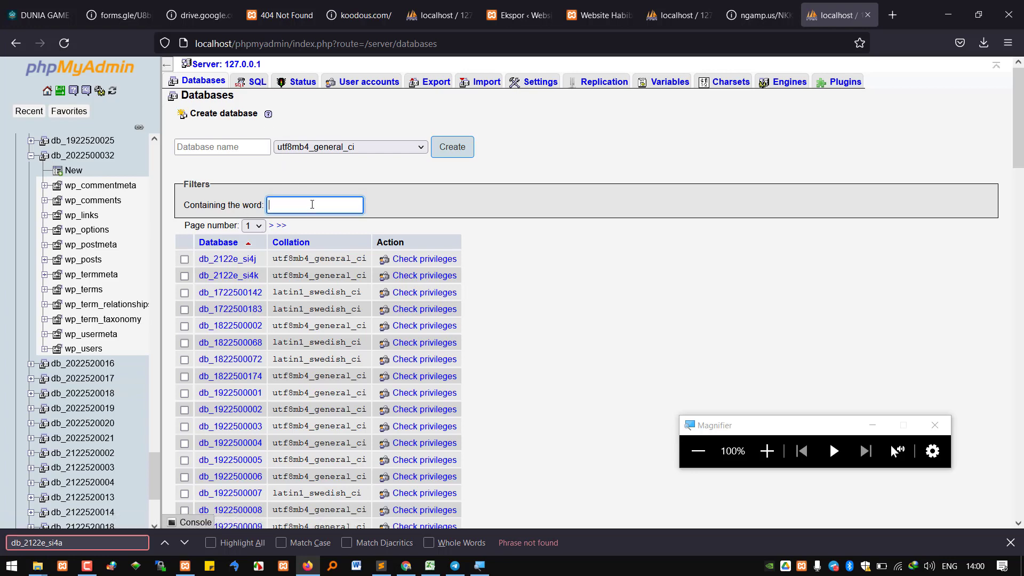
{"action": "type", "text": "2022"}
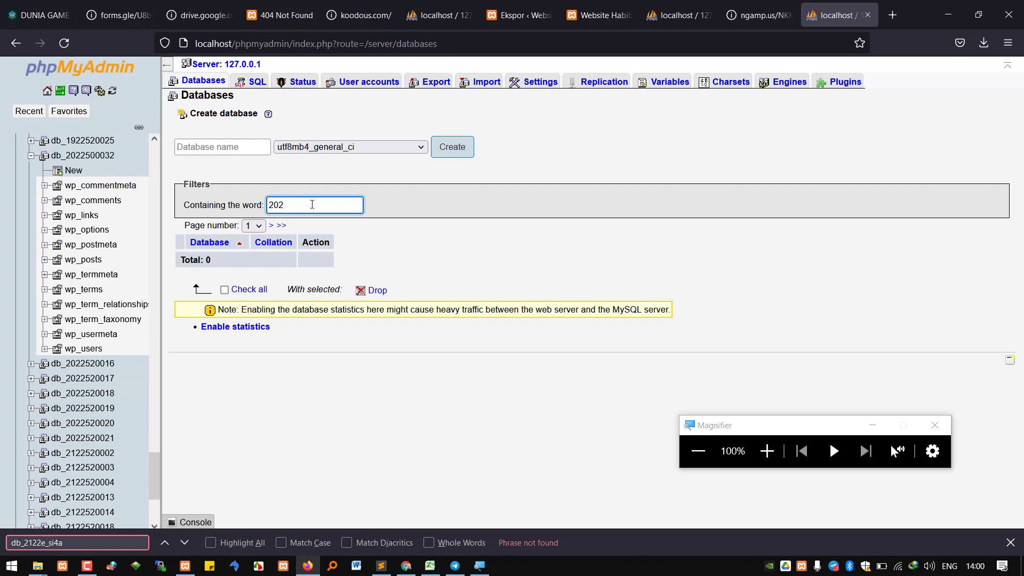
{"action": "key", "text": "BackSpace"}
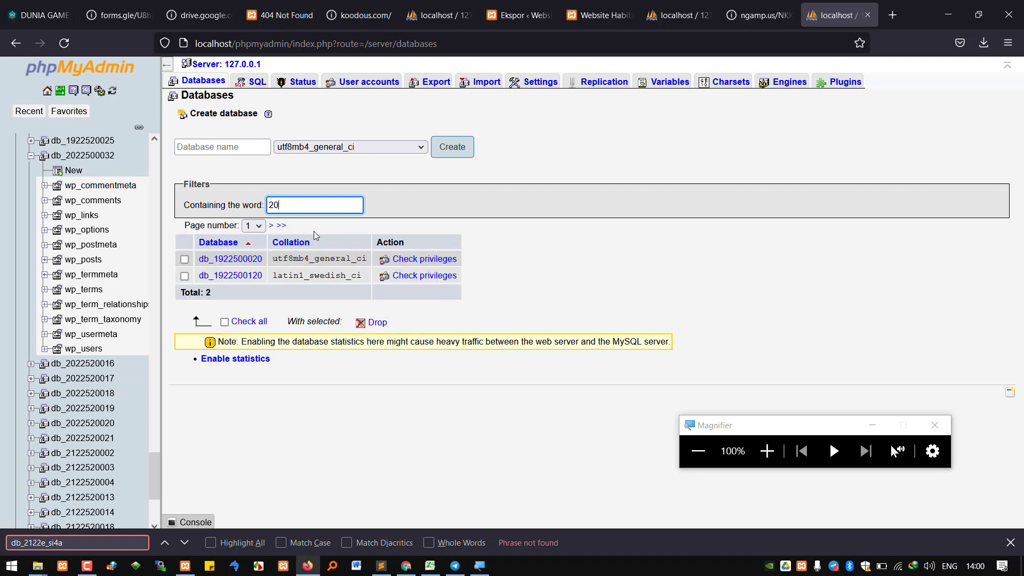
{"action": "left_click", "coordinate": [272, 227]}
{"action": "left_click", "coordinate": [313, 204]}
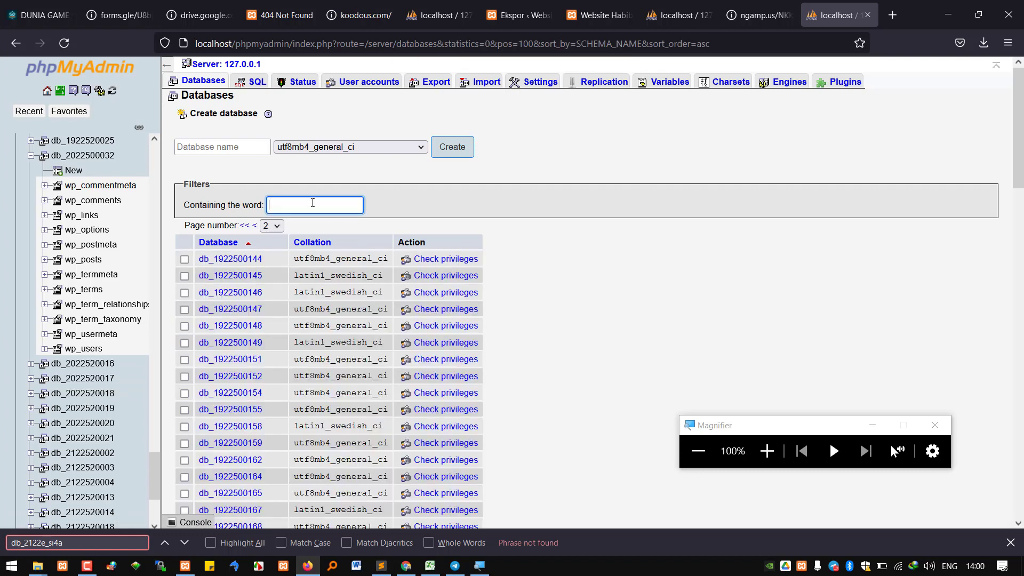
{"action": "type", "text": "2022"}
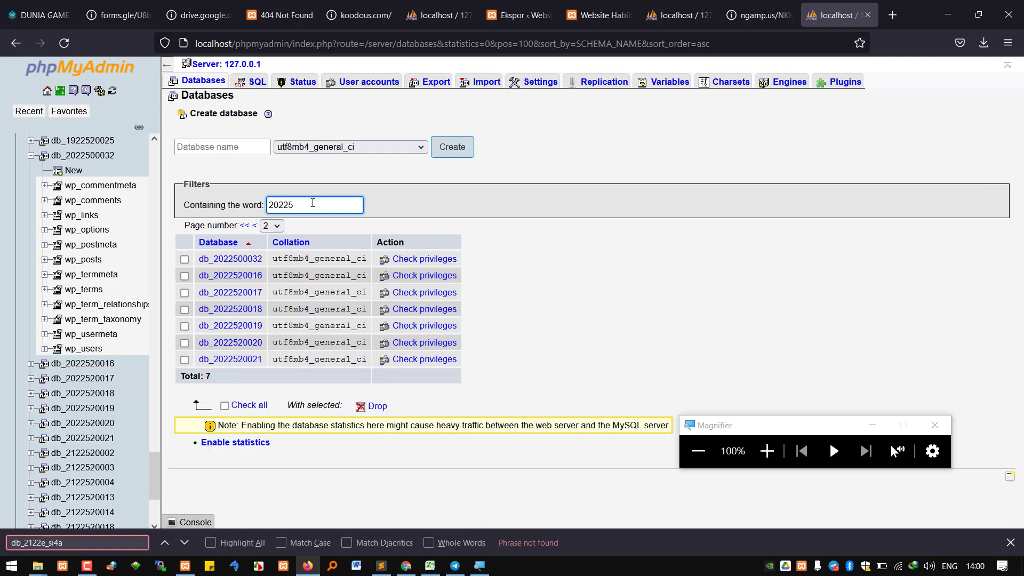
{"action": "type", "text": "5"}
{"action": "left_click", "coordinate": [437, 572]}
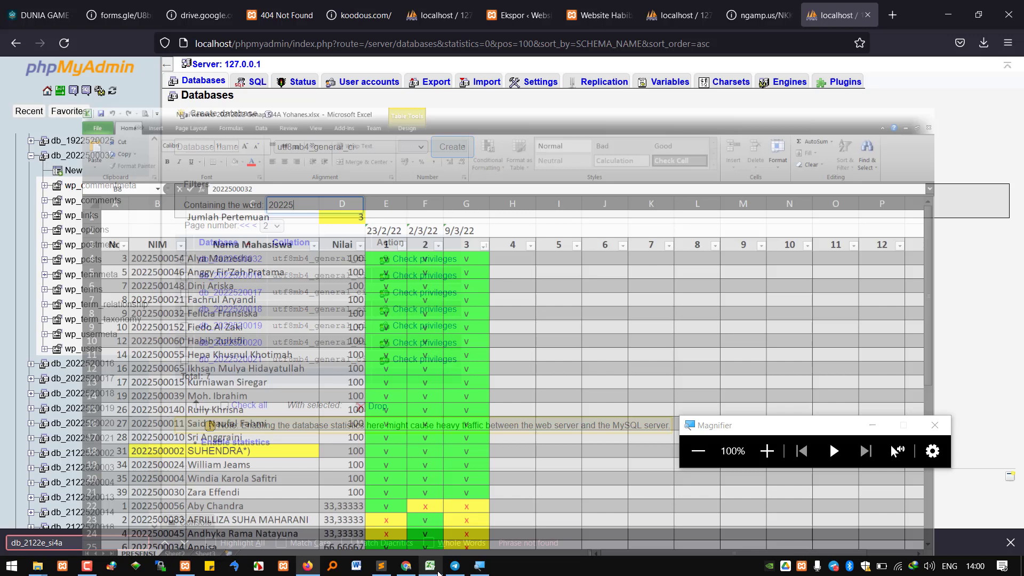
{"action": "left_click", "coordinate": [438, 572]}
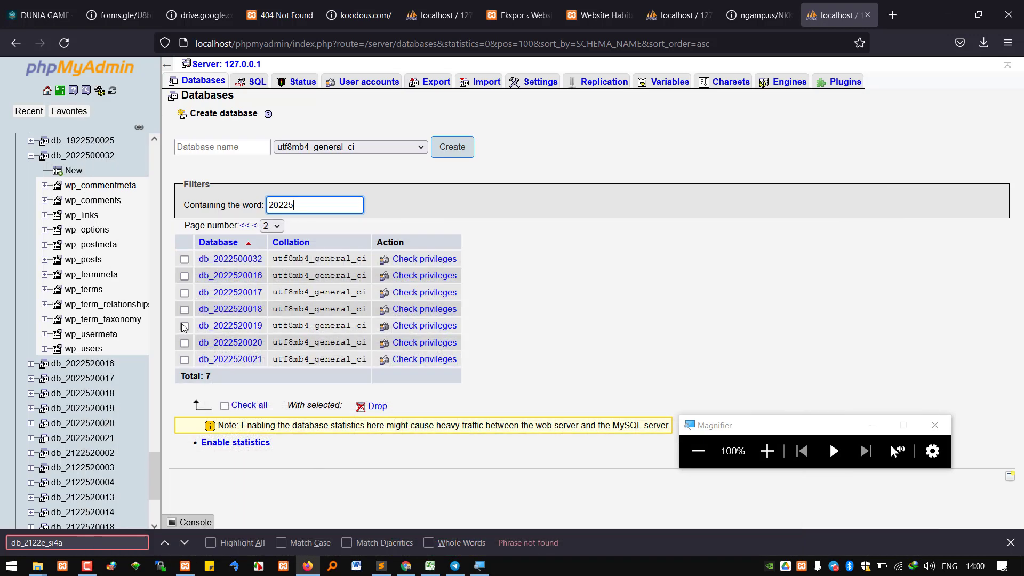
{"action": "left_click", "coordinate": [185, 259]}
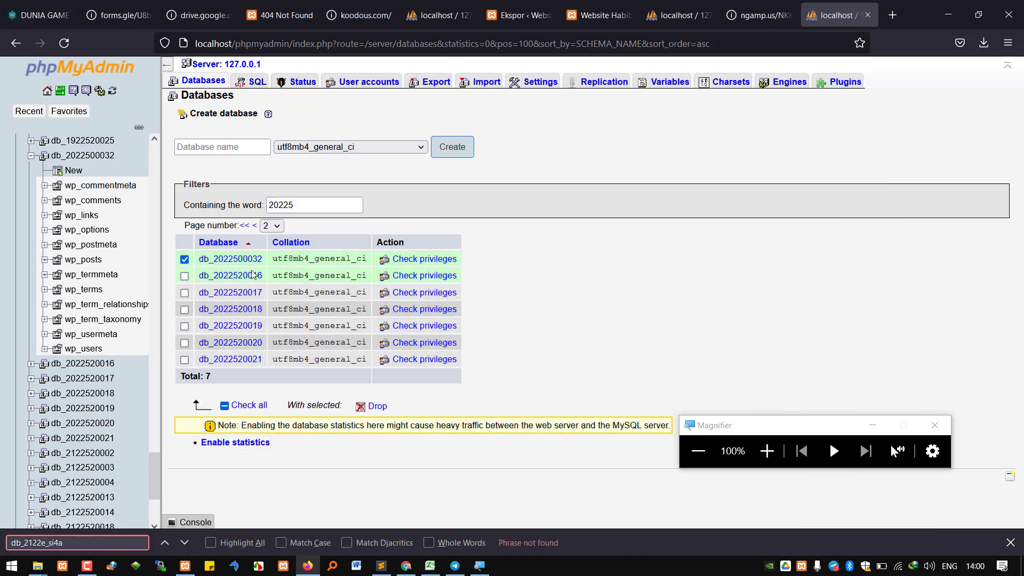
{"action": "left_click", "coordinate": [767, 451]}
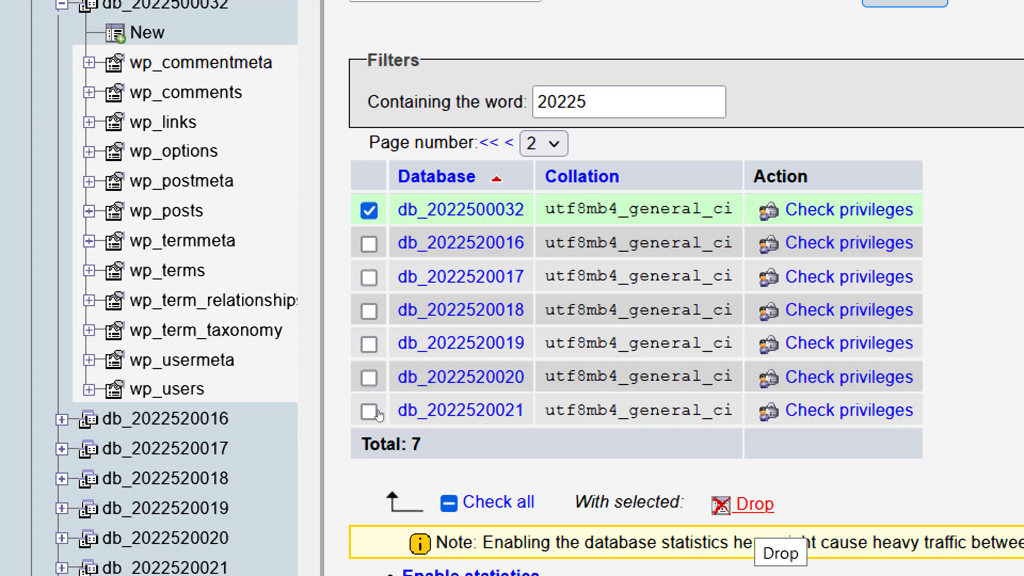
{"action": "left_click", "coordinate": [747, 504]}
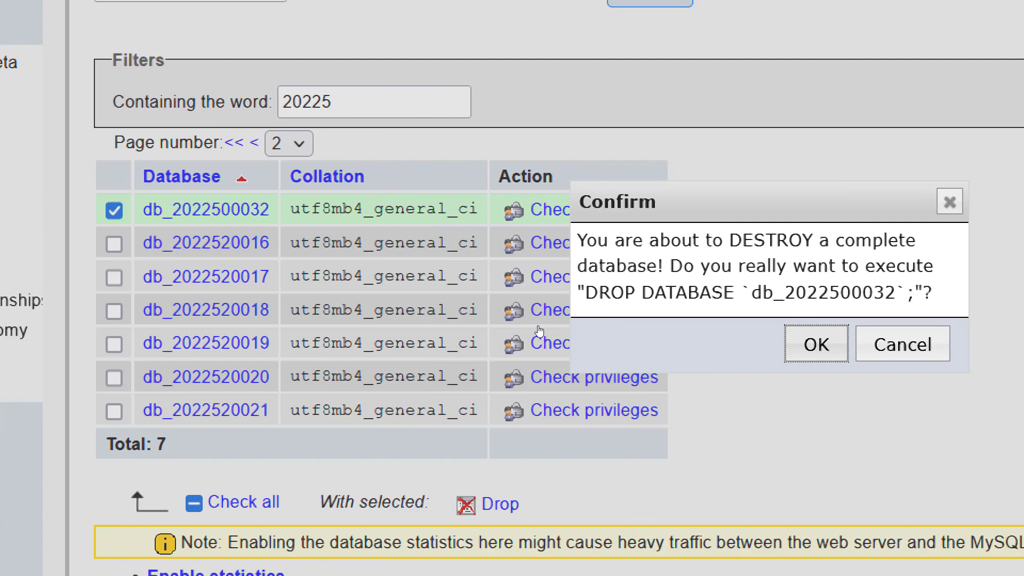
{"action": "key", "text": "Return"}
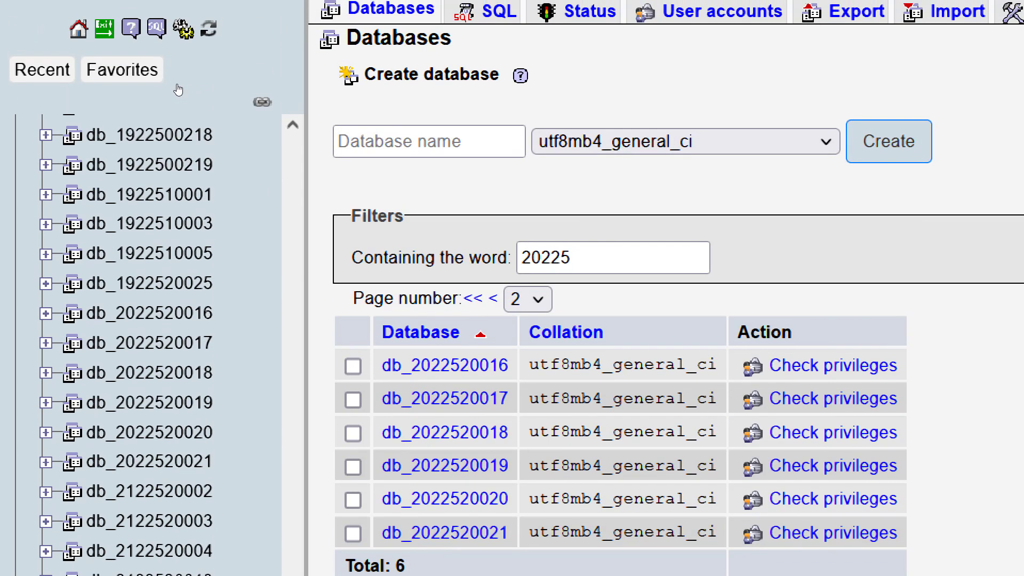
{"action": "key", "text": "Tab"}
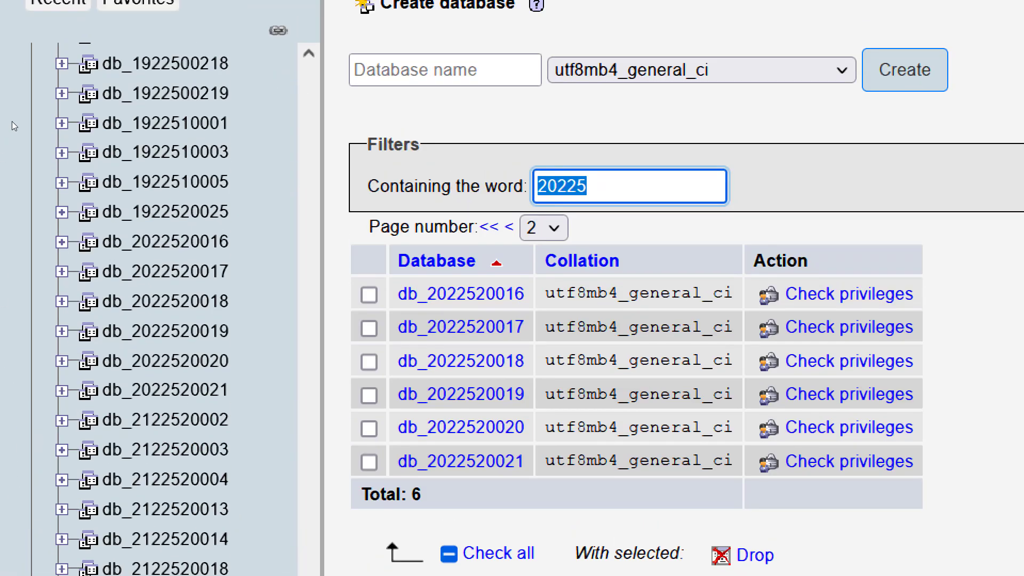
{"action": "mouse_move", "coordinate": [12, 224]}
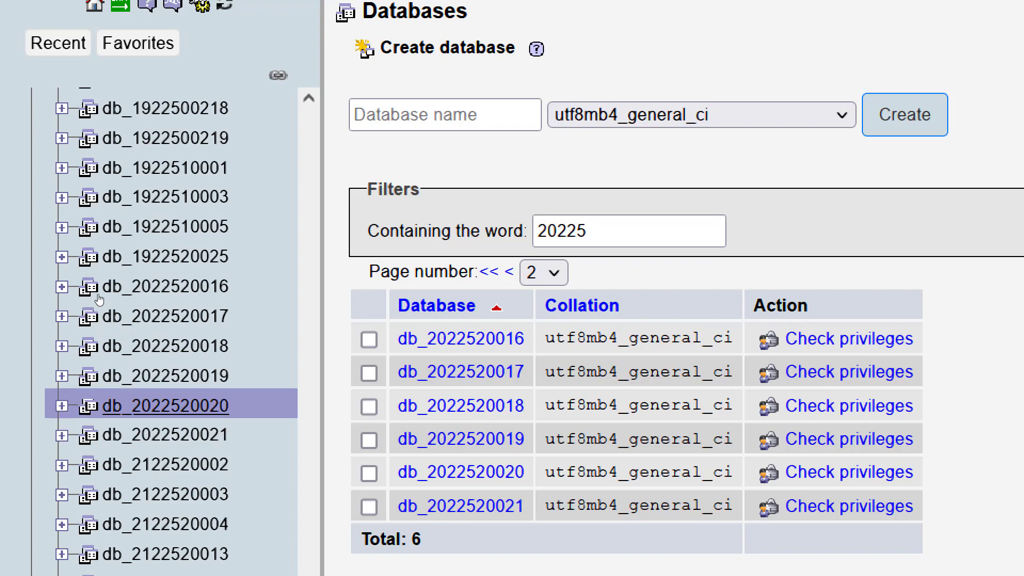
{"action": "left_click", "coordinate": [134, 435]}
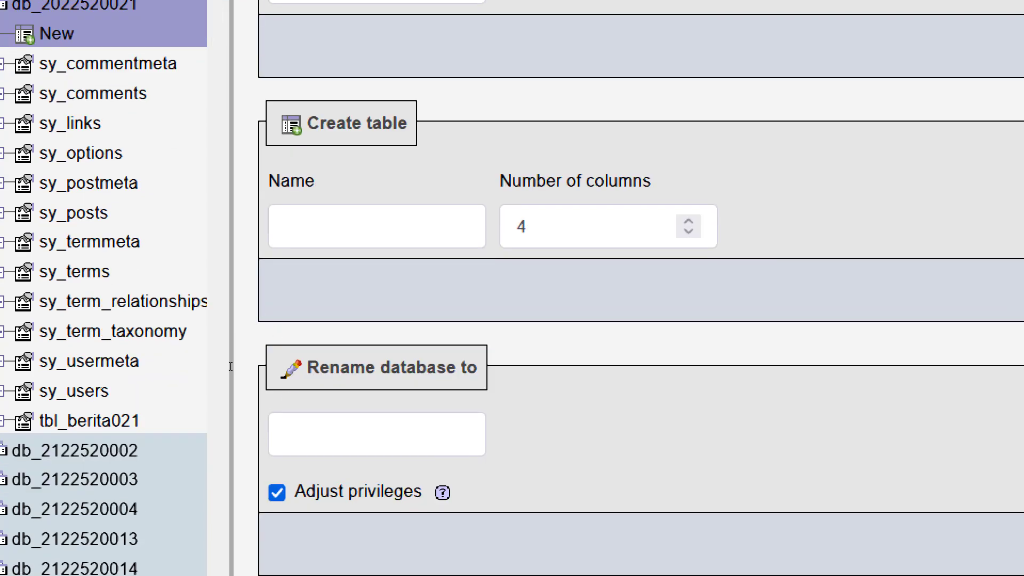
{"action": "left_click", "coordinate": [377, 433]}
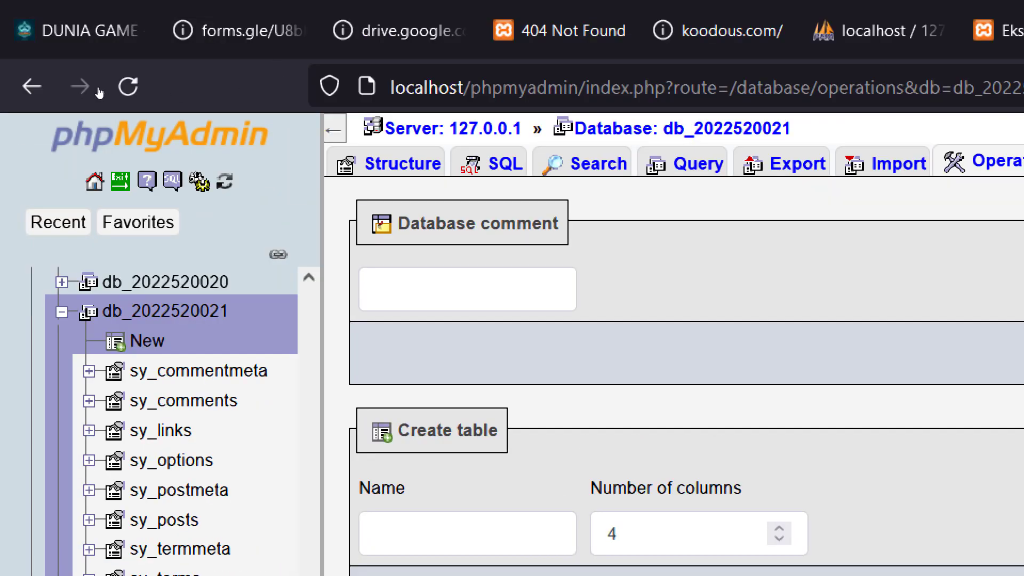
{"action": "left_click", "coordinate": [46, 90]}
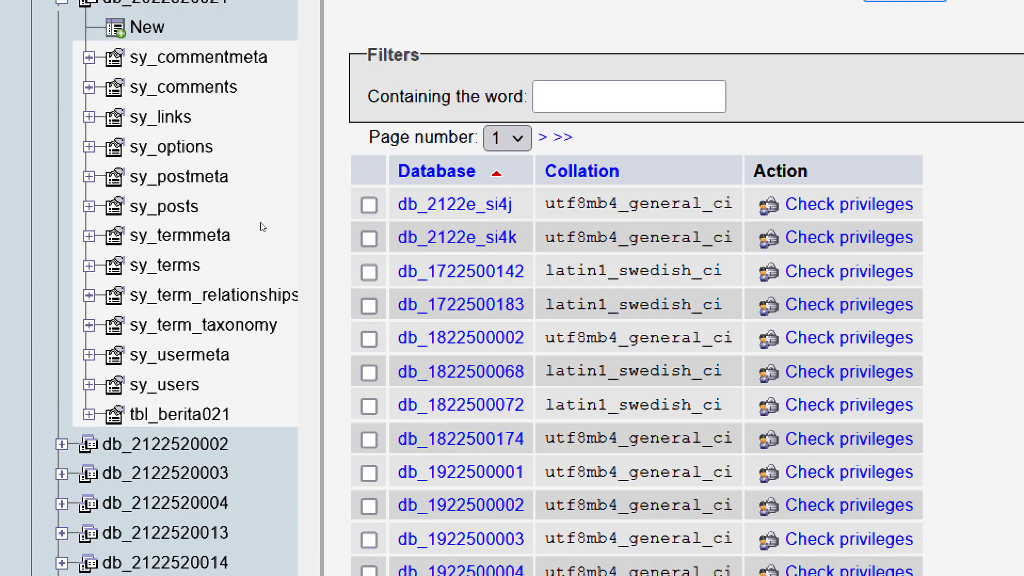
{"action": "key", "text": "Tab"}
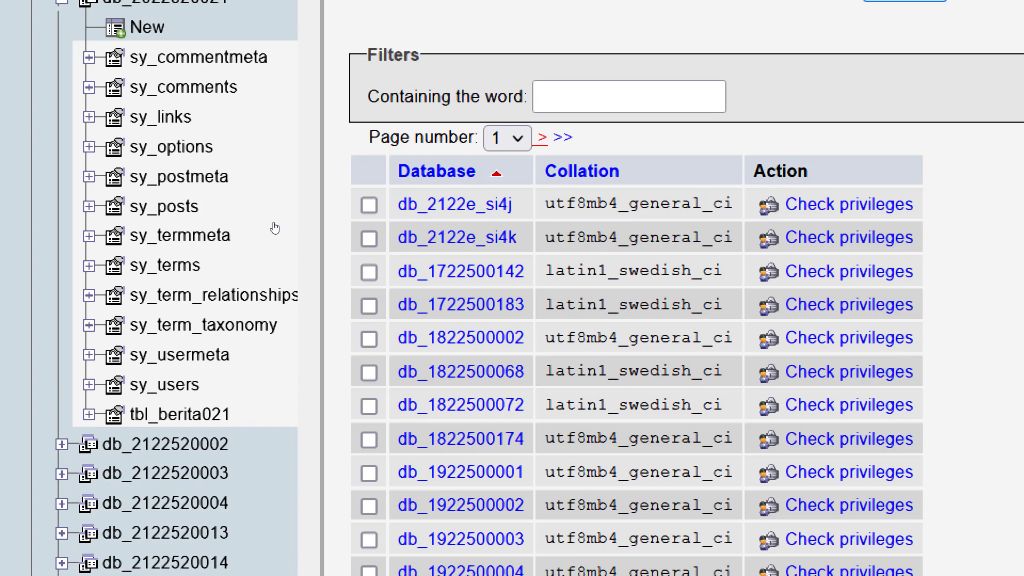
{"action": "key", "text": "shift+Tab"}
{"action": "key", "text": "shift+Tab"}
{"action": "key", "text": "shift+Tab"}
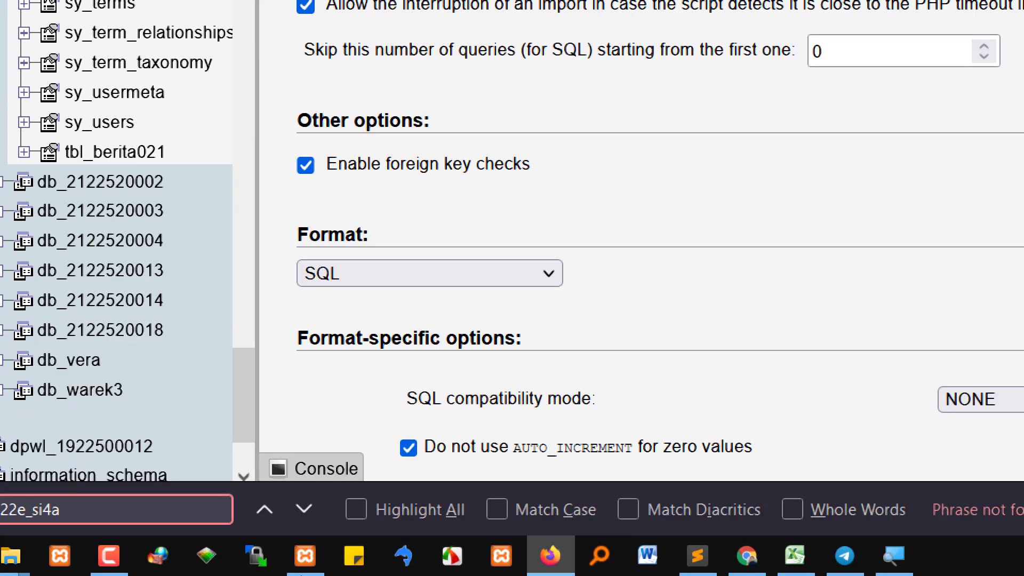
{"action": "left_click", "coordinate": [698, 556]}
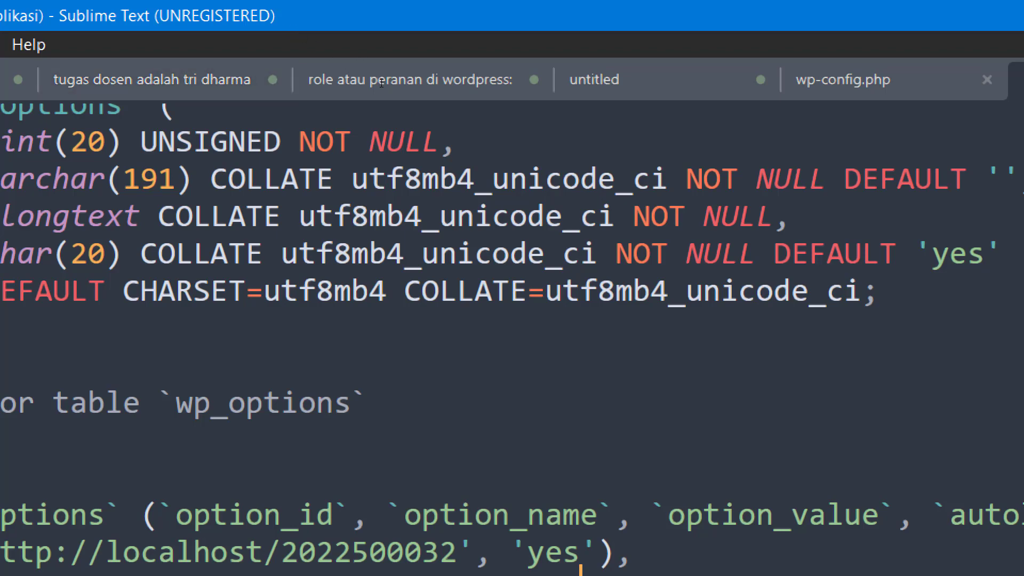
{"action": "left_click", "coordinate": [247, 291]}
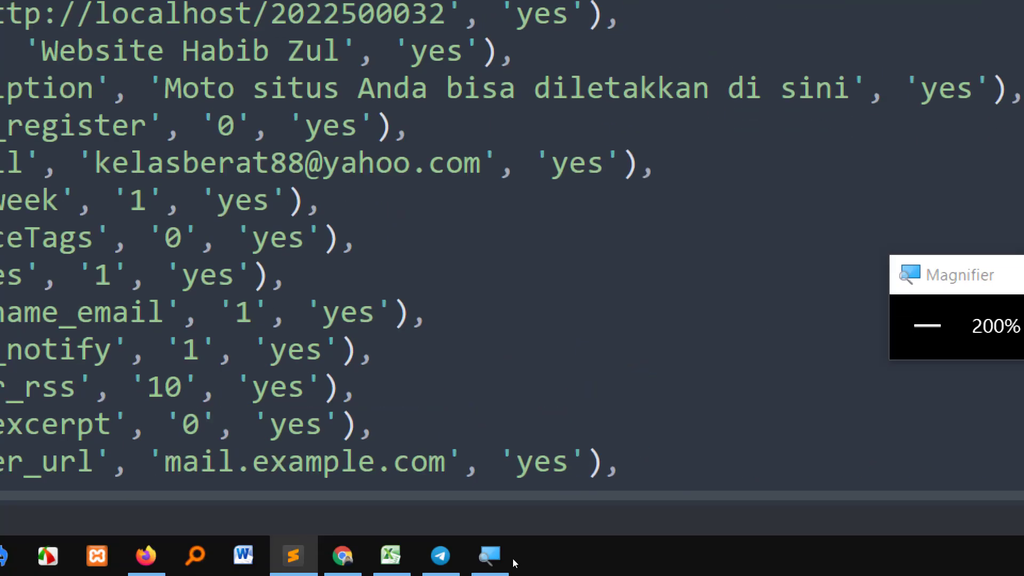
{"action": "left_click", "coordinate": [342, 556]}
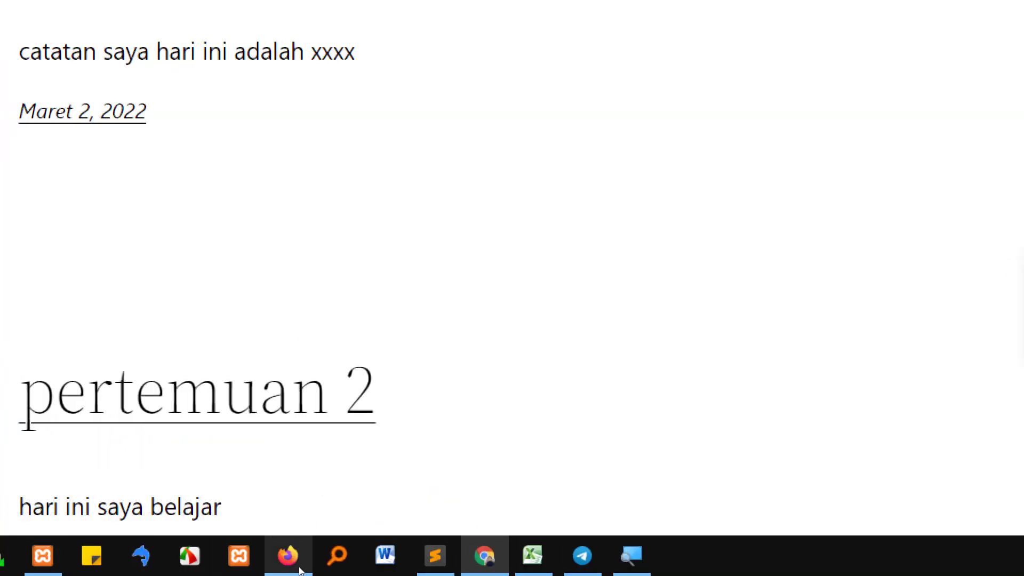
{"action": "left_click", "coordinate": [299, 567]}
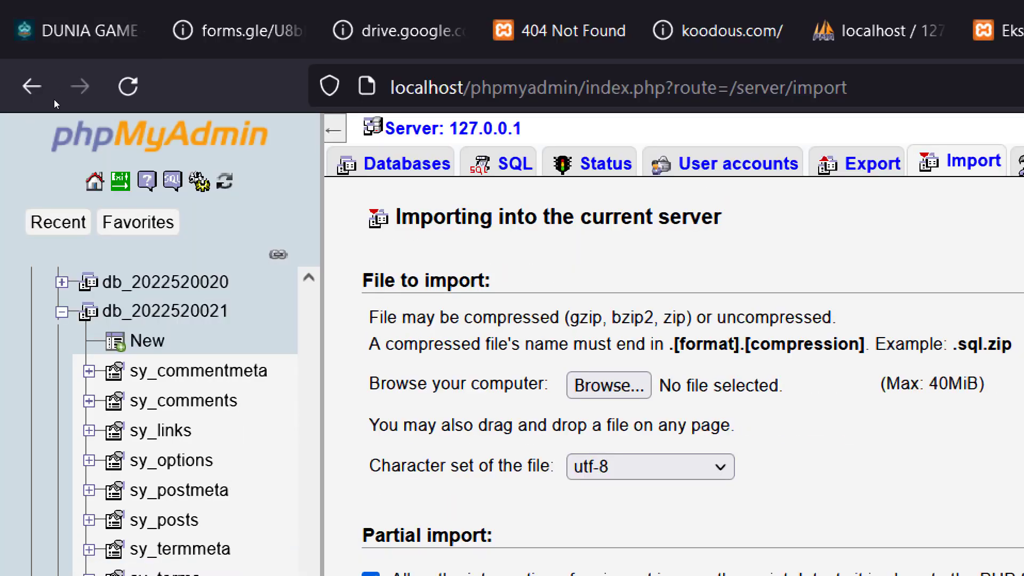
{"action": "left_click", "coordinate": [33, 83]}
{"action": "key", "text": "alt+Right"}
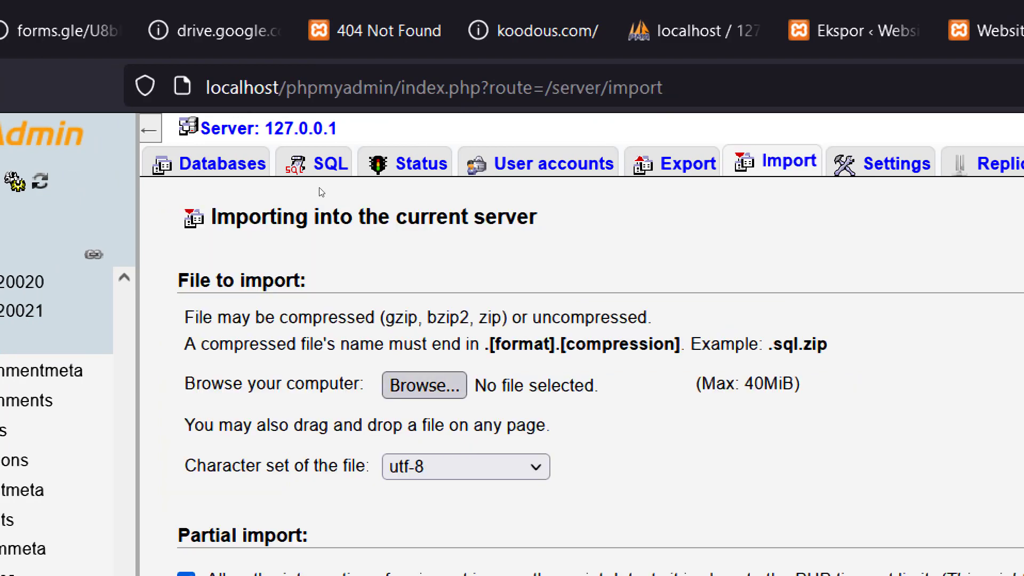
- Open the import file picker and copy the si4a folder path from File Explorer
{"action": "left_click", "coordinate": [425, 385]}
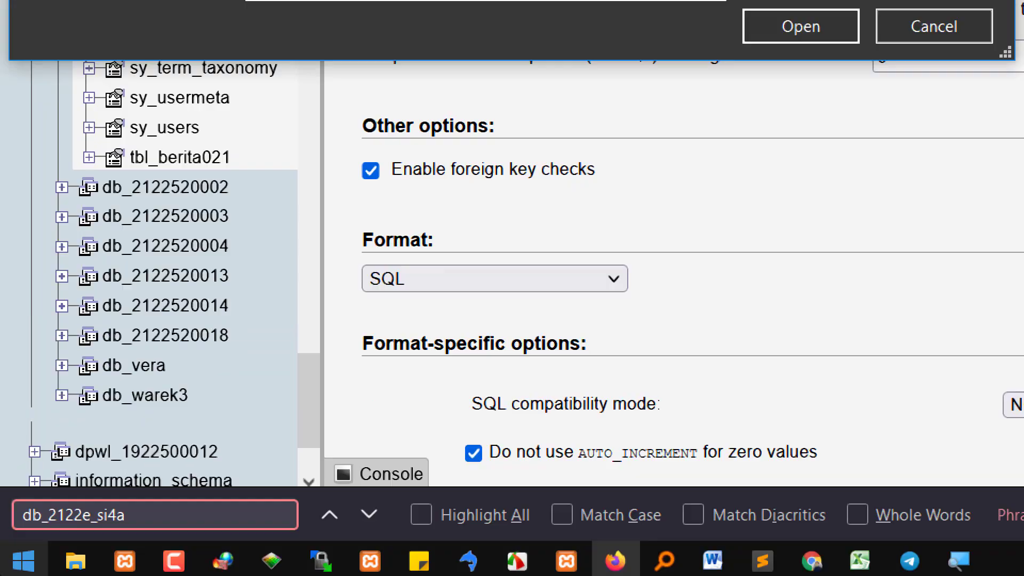
{"action": "left_click", "coordinate": [763, 560]}
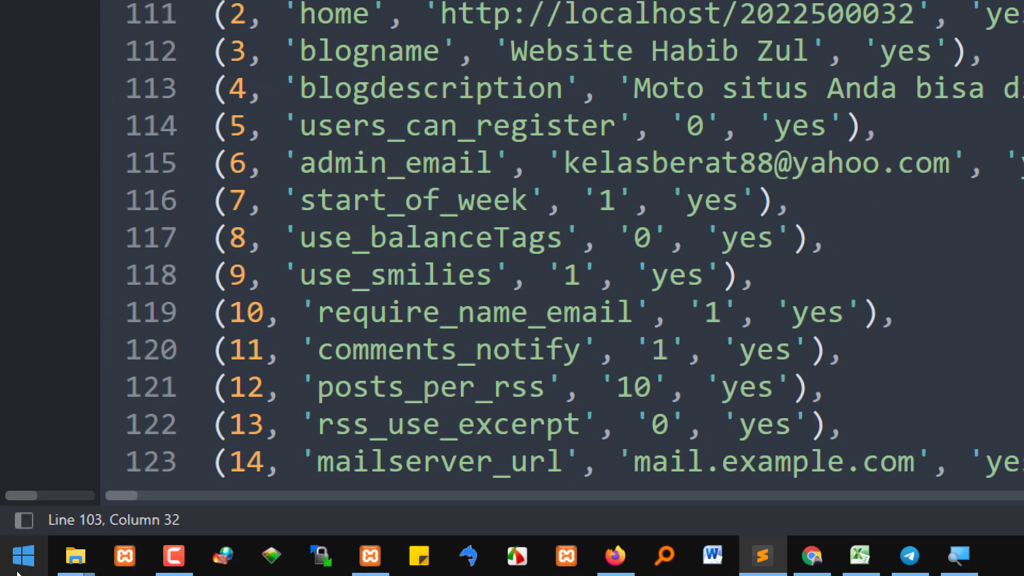
{"action": "mouse_move", "coordinate": [75, 555]}
{"action": "left_click", "coordinate": [84, 504]}
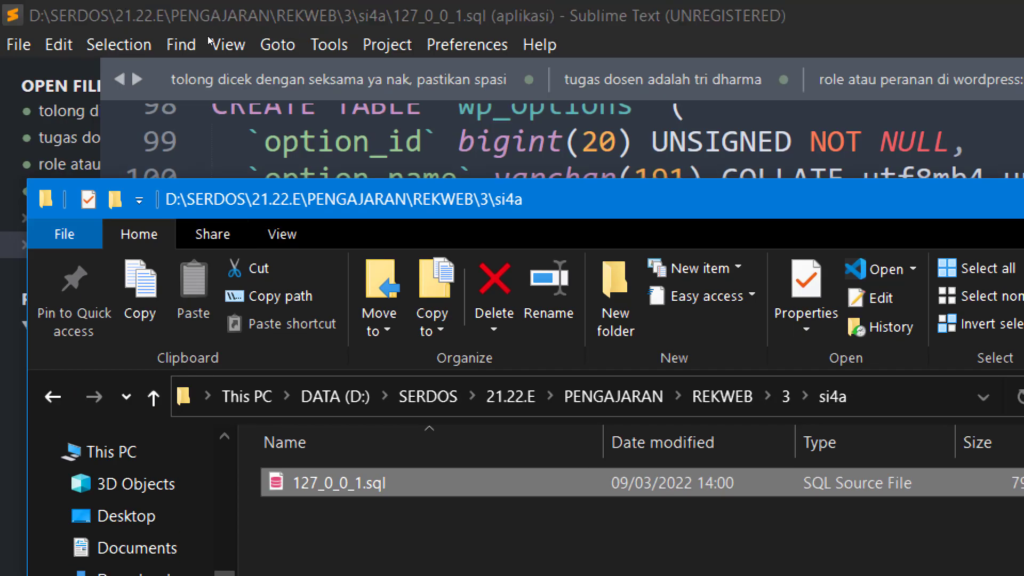
{"action": "left_click", "coordinate": [880, 397]}
{"action": "key", "text": "ctrl+c"}
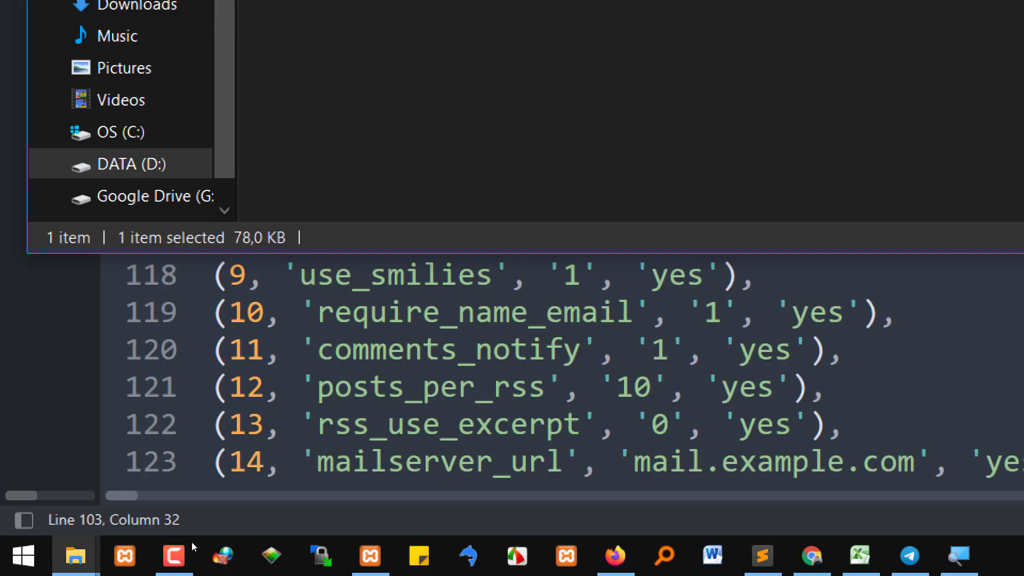
{"action": "key", "text": "alt+Tab"}
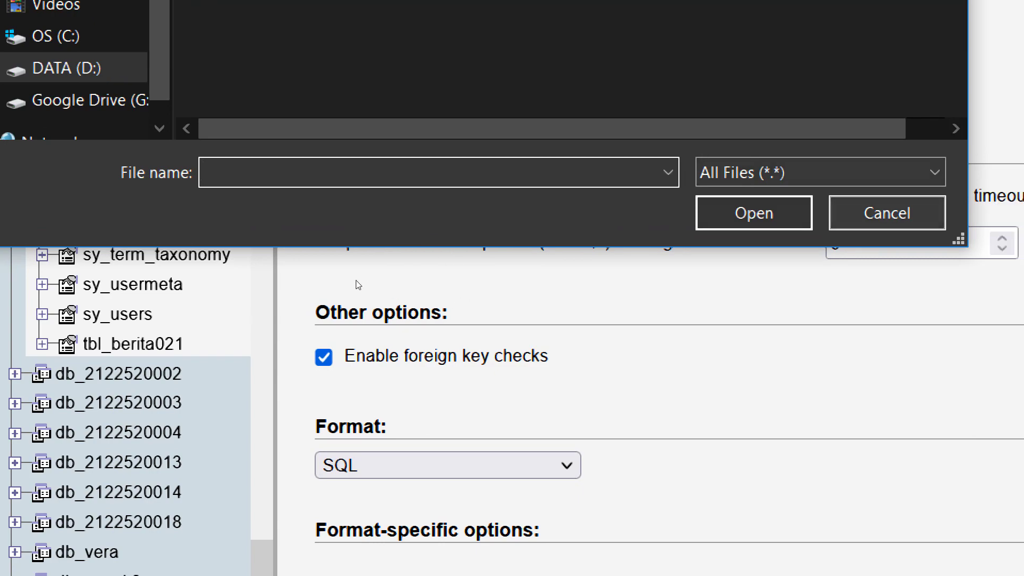
- Navigate the picker to the si4a folder and choose 127_0_0_1.sql for import
{"action": "key", "text": "ctrl+v"}
{"action": "key", "text": "Return"}
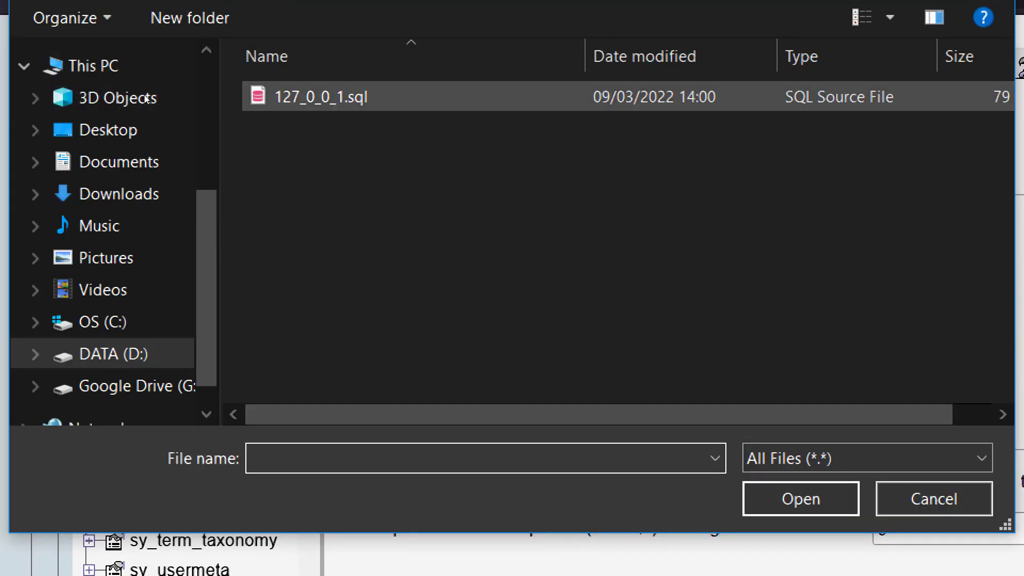
{"action": "key", "text": "Down"}
{"action": "key", "text": "Return"}
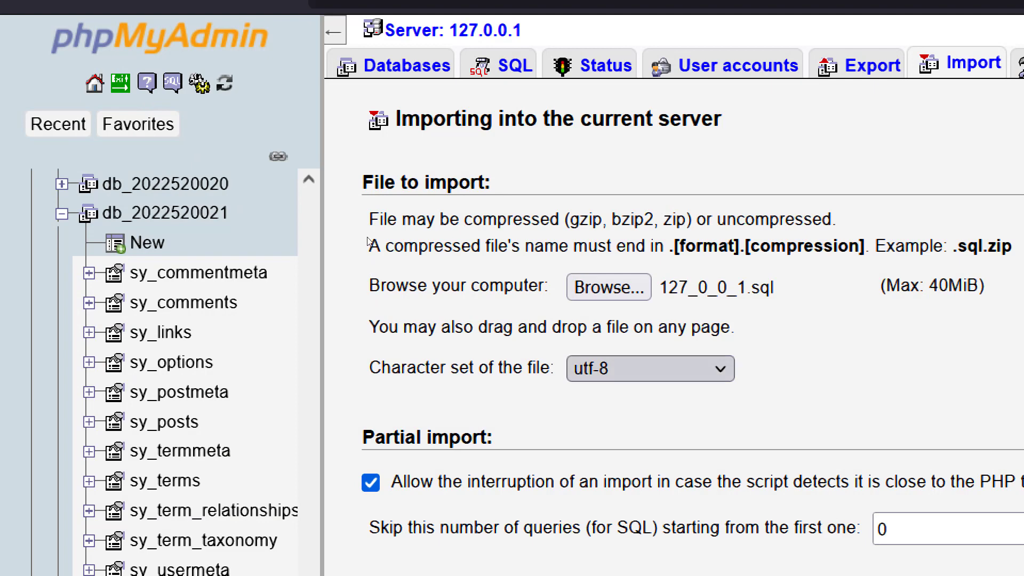
{"action": "scroll", "coordinate": [370, 243], "scroll_direction": "down", "scroll_amount": 3}
{"action": "scroll", "coordinate": [302, 373], "scroll_direction": "down", "scroll_amount": 6}
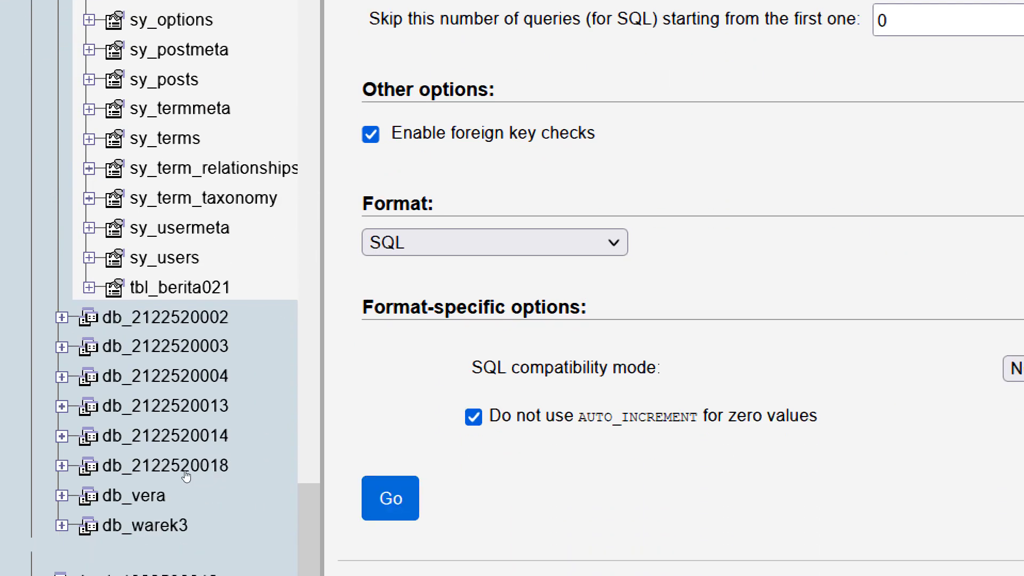
- Run the import of 127_0_0_1.sql and select the 58-queries success message
{"action": "key", "text": "Tab"}
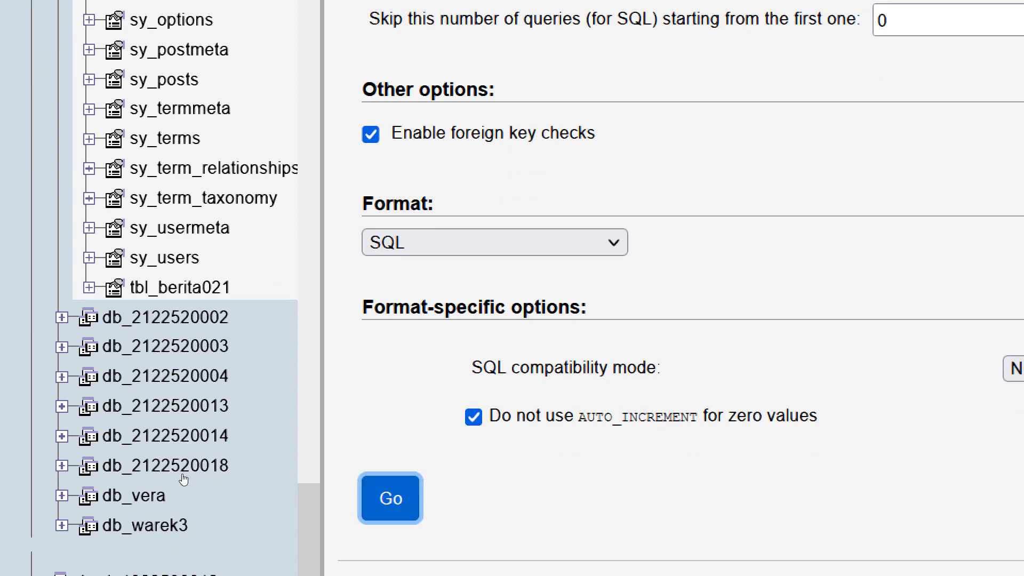
{"action": "key", "text": "Return"}
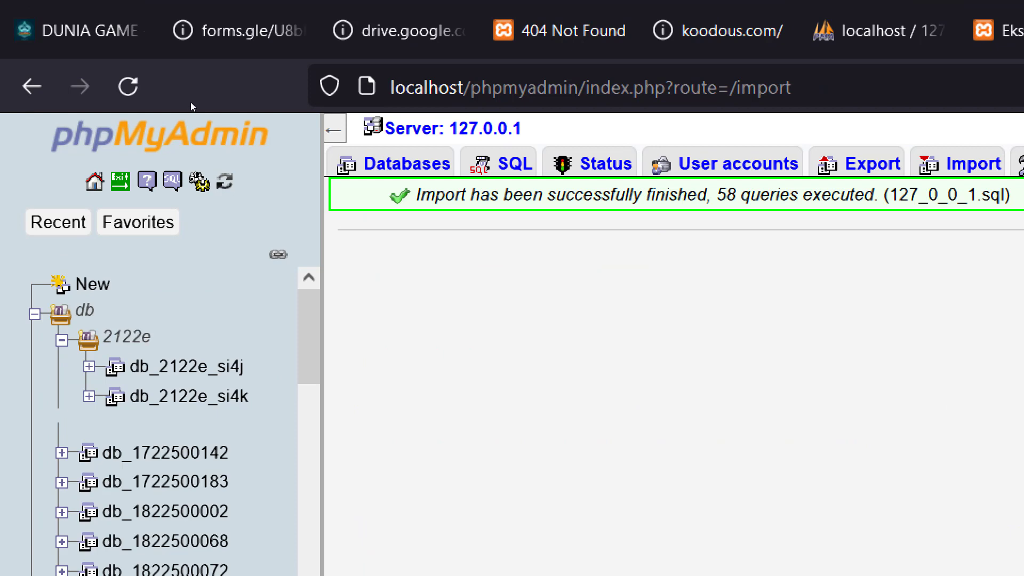
{"action": "left_click_drag", "start_coordinate": [390, 194], "coordinate": [790, 195]}
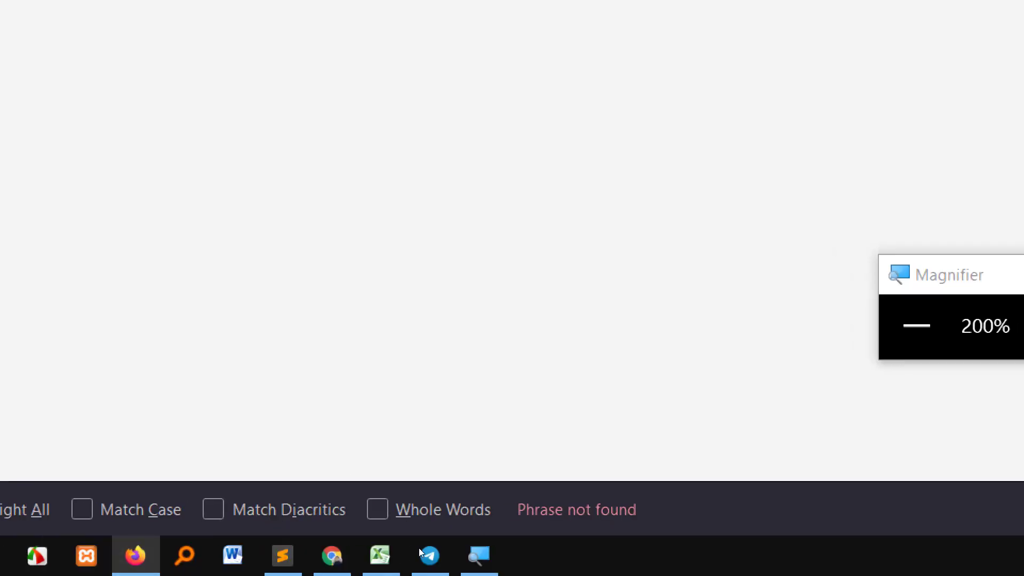
{"action": "left_click", "coordinate": [411, 571]}
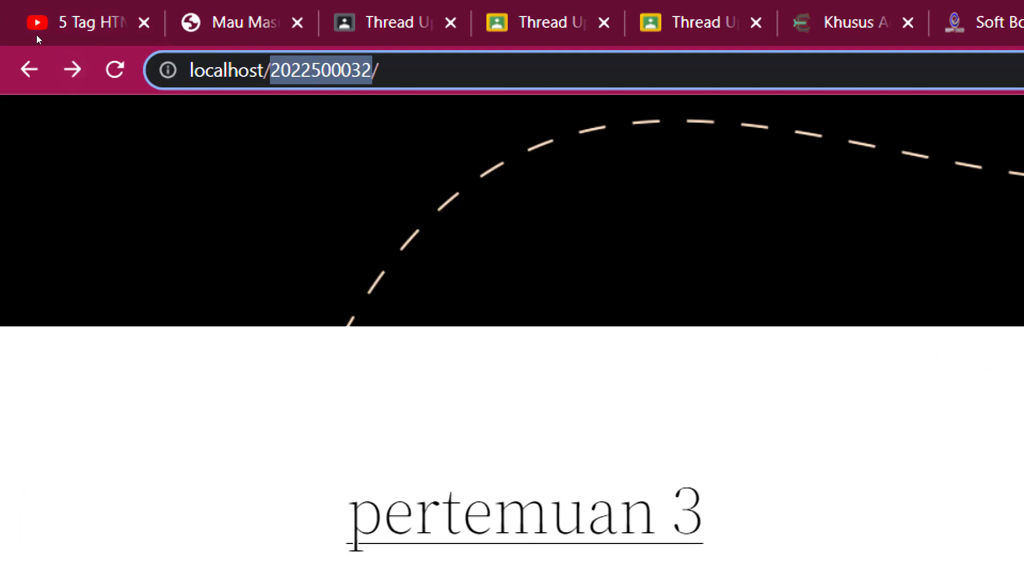
{"action": "key", "text": "F5"}
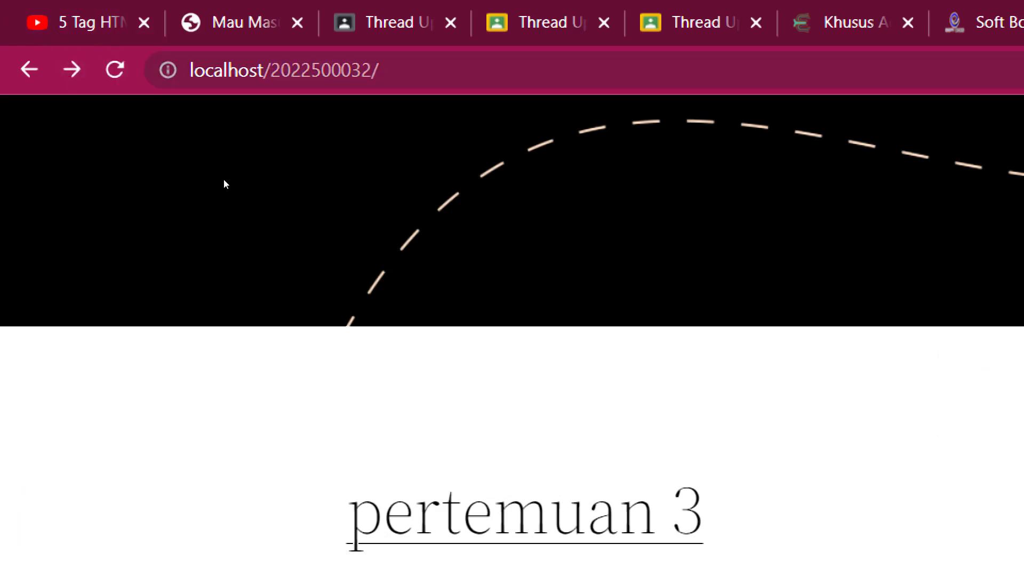
{"action": "left_click", "coordinate": [526, 512]}
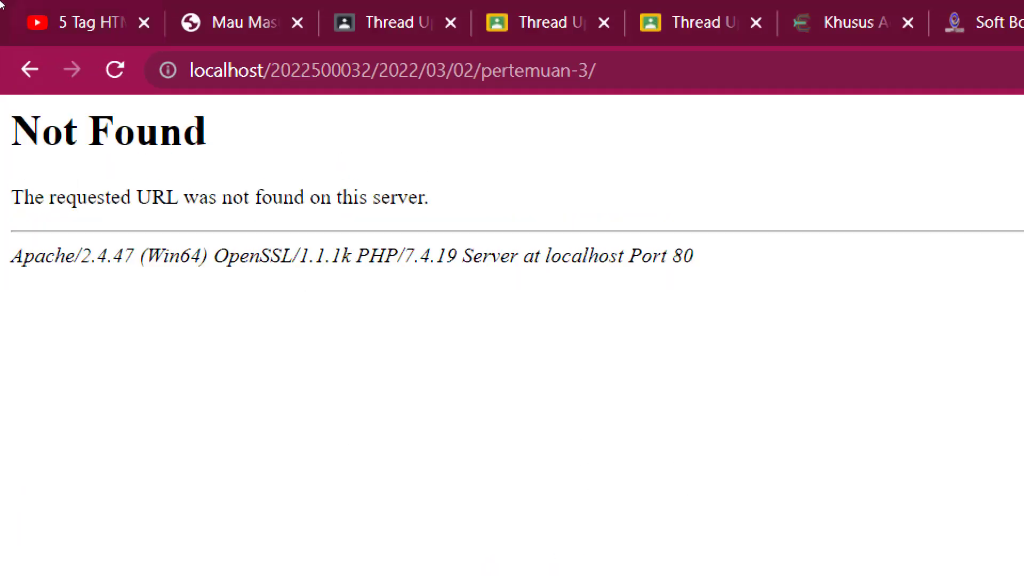
{"action": "key", "text": "alt+Left"}
{"action": "key", "text": "F5"}
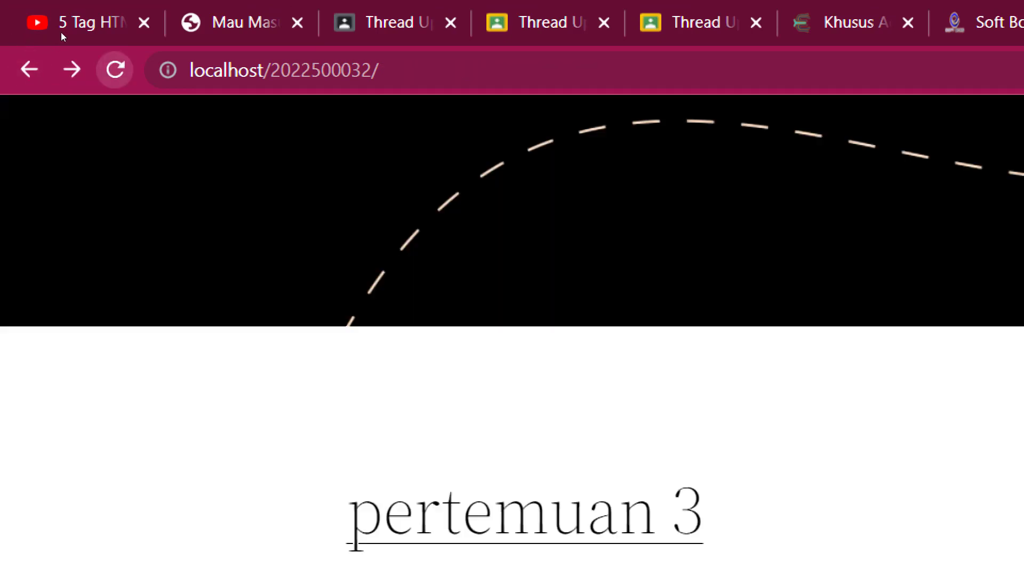
{"action": "key", "text": "alt+Right"}
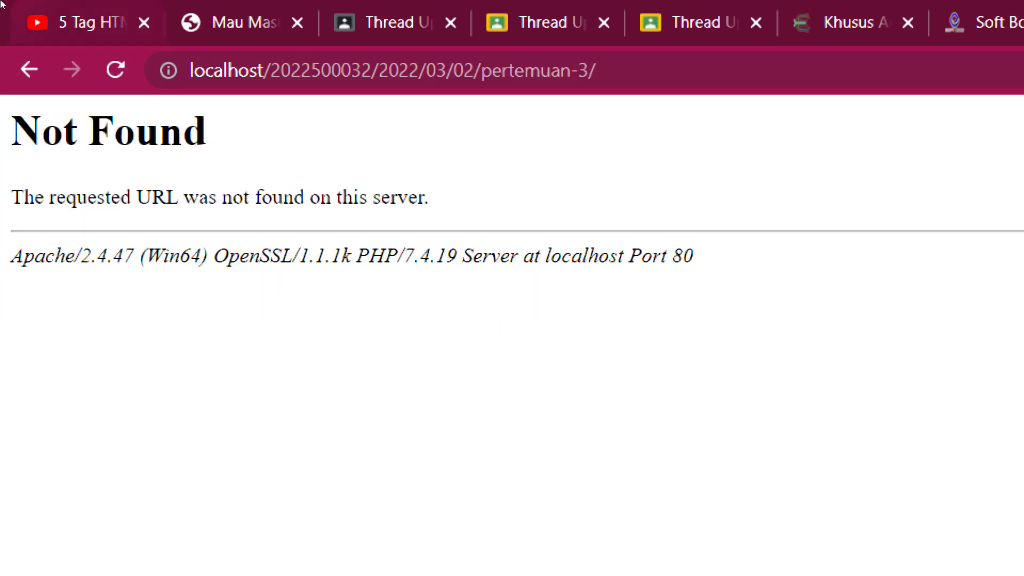
{"action": "left_click", "coordinate": [35, 58]}
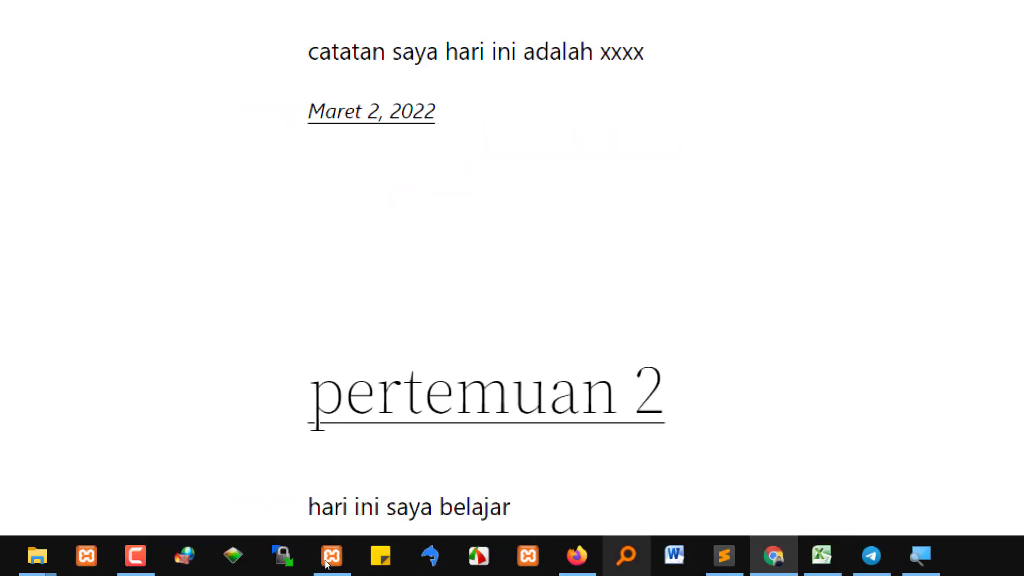
- Check phpMyAdmin's import success message, then reopen the 'pertemuan 3' post and reload the blog front page
{"action": "left_click", "coordinate": [577, 556]}
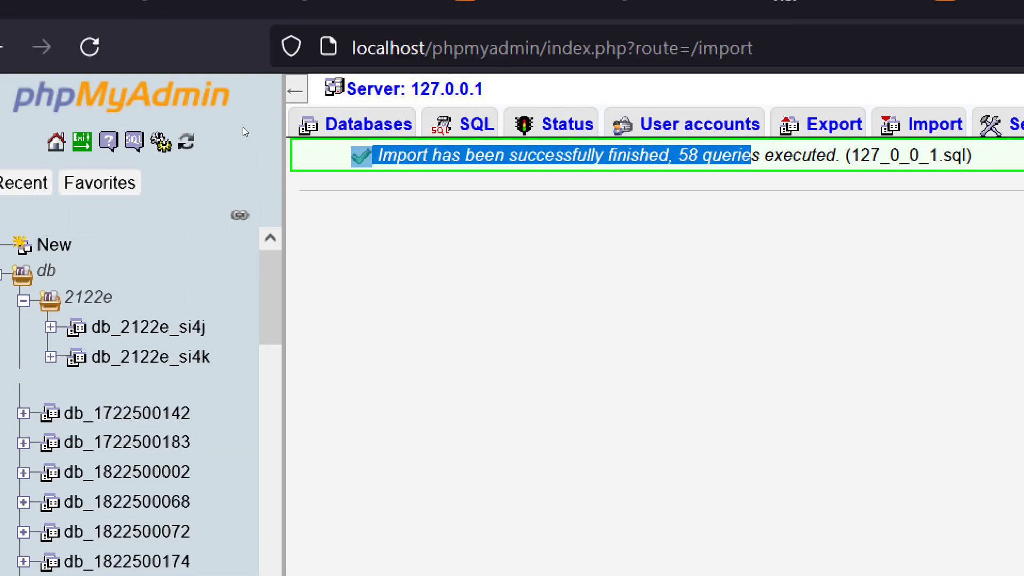
{"action": "left_click", "coordinate": [262, 159]}
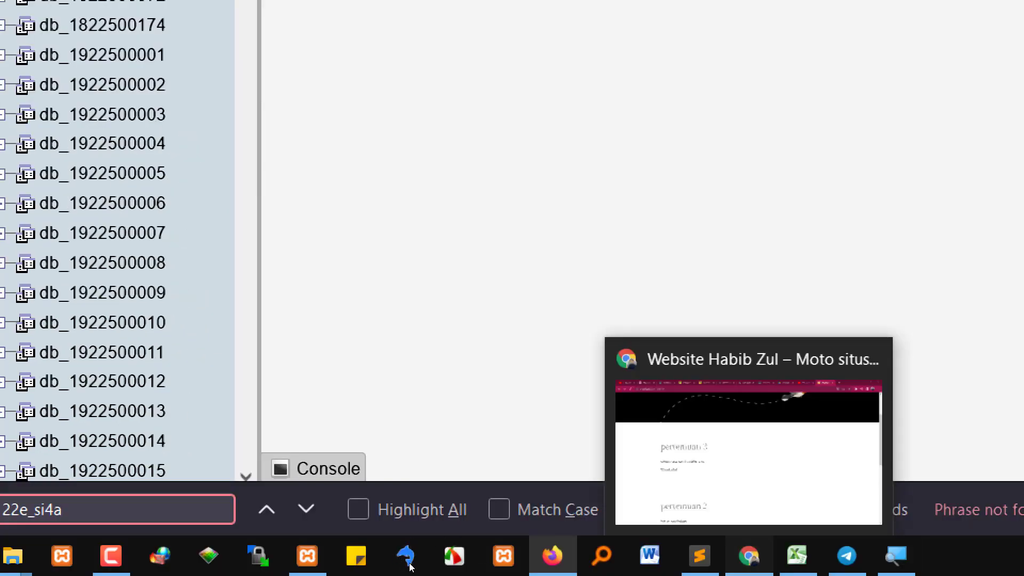
{"action": "left_click", "coordinate": [747, 555]}
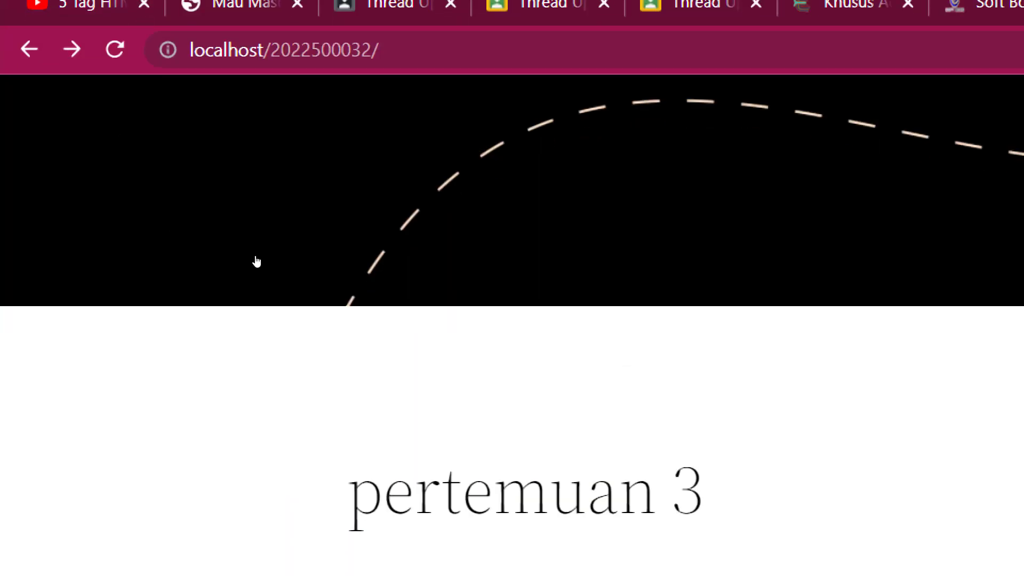
{"action": "left_click", "coordinate": [256, 262]}
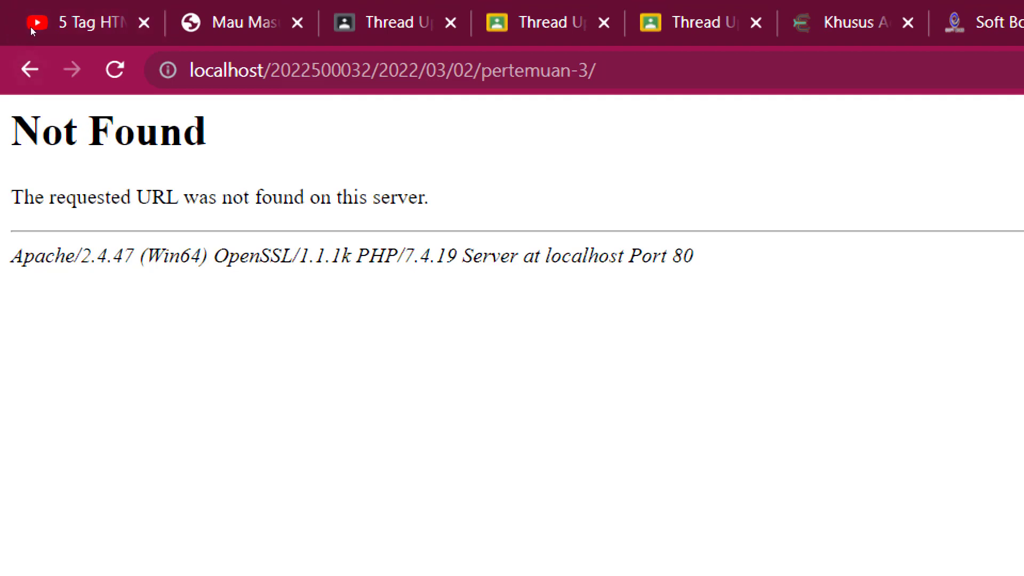
{"action": "key", "text": "alt+Left"}
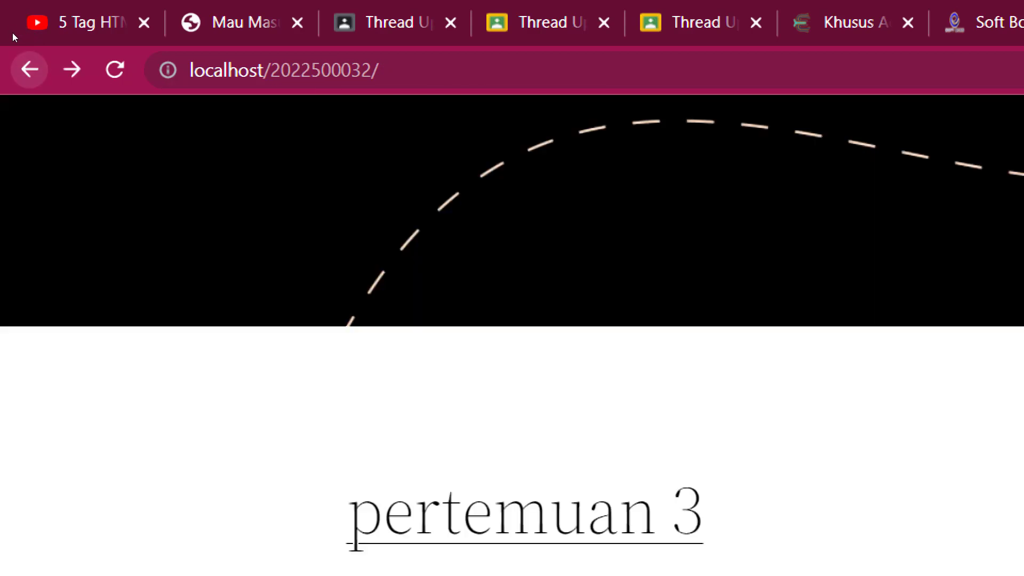
{"action": "key", "text": "F5"}
{"action": "key", "text": "F5"}
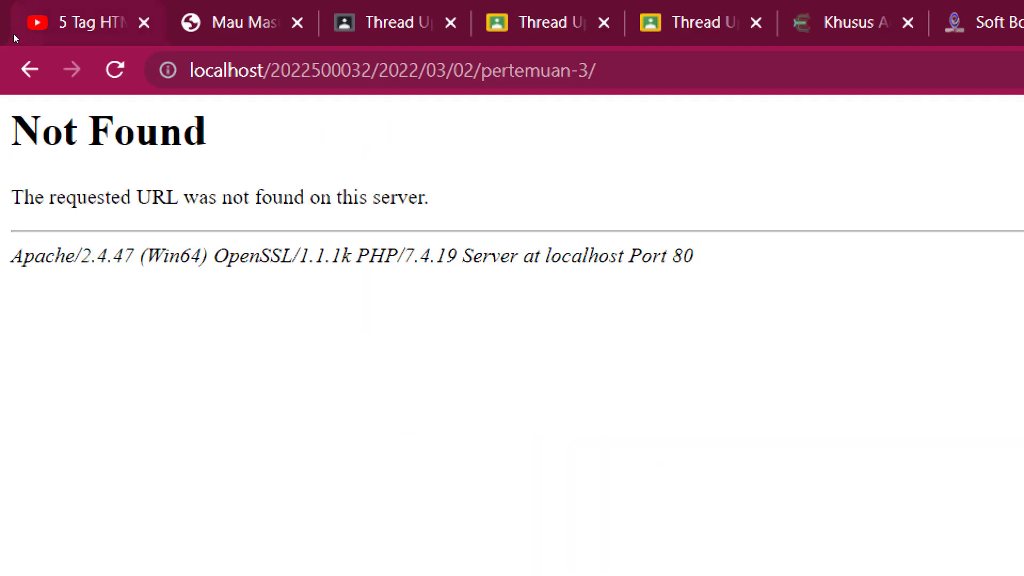
- Scroll the blog front page down to the 'pertemuan 2' post, then return to phpMyAdmin
{"action": "left_click", "coordinate": [29, 69]}
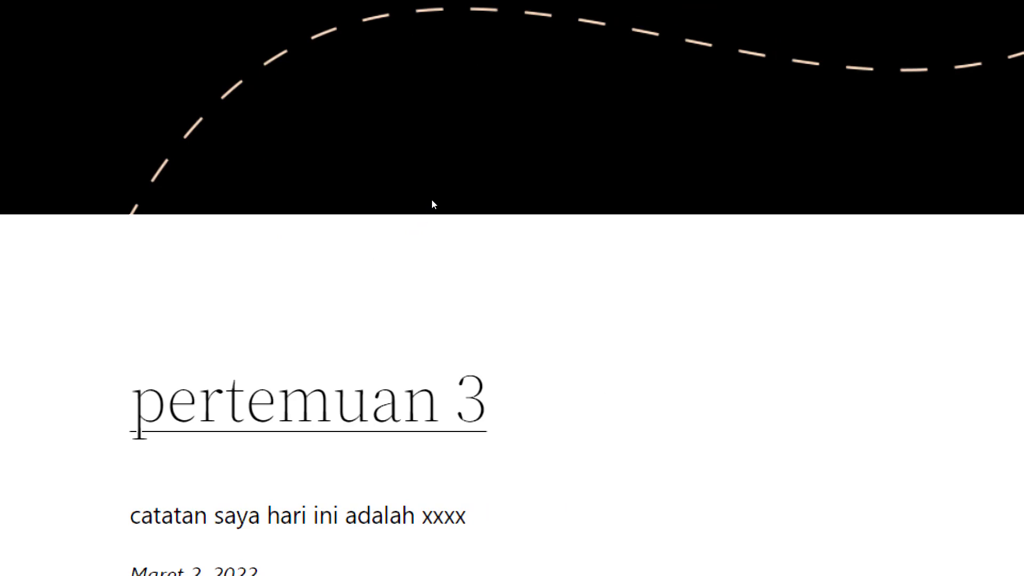
{"action": "scroll", "coordinate": [432, 374], "scroll_direction": "down", "scroll_amount": 6}
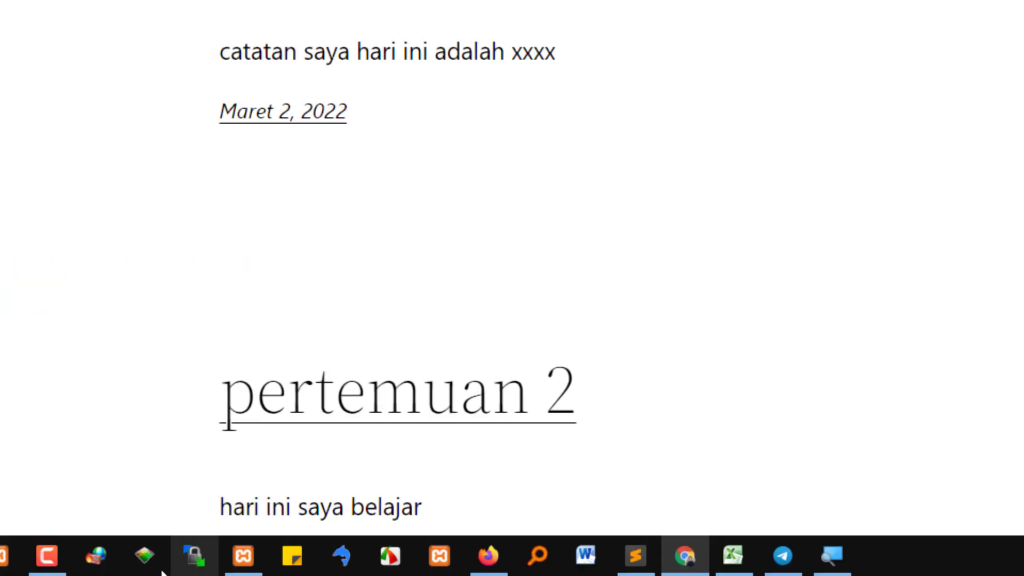
{"action": "left_click", "coordinate": [399, 555]}
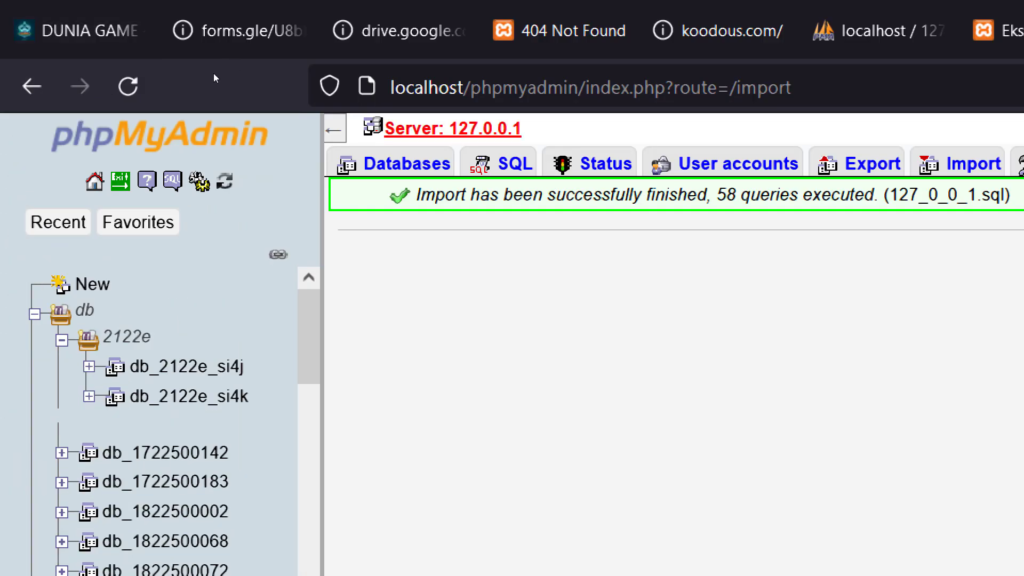
- Show phpMyAdmin's Databases list, then bring Sublime Text with wp-config.php to the front
{"action": "left_click", "coordinate": [407, 160]}
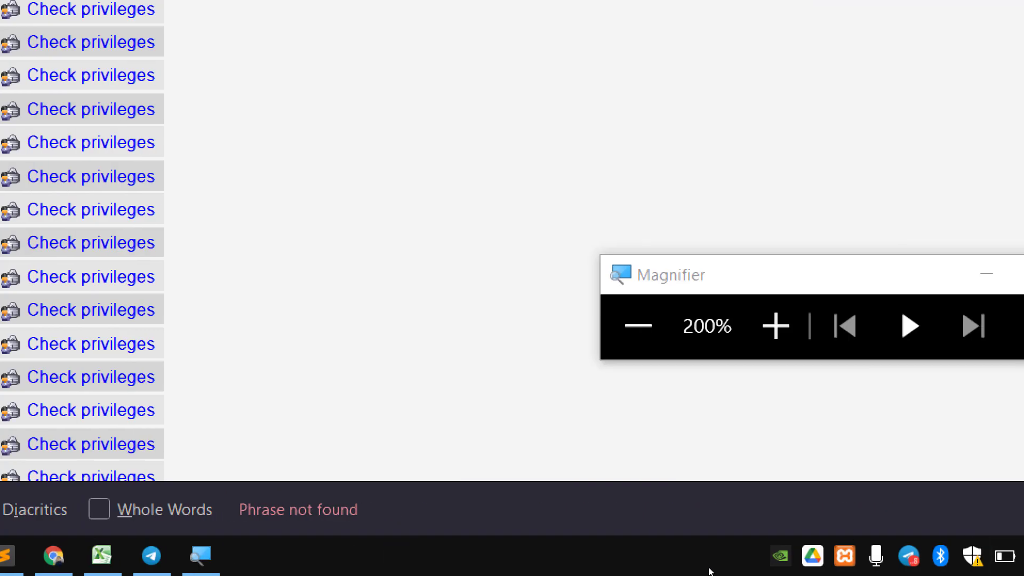
{"action": "left_click", "coordinate": [224, 556]}
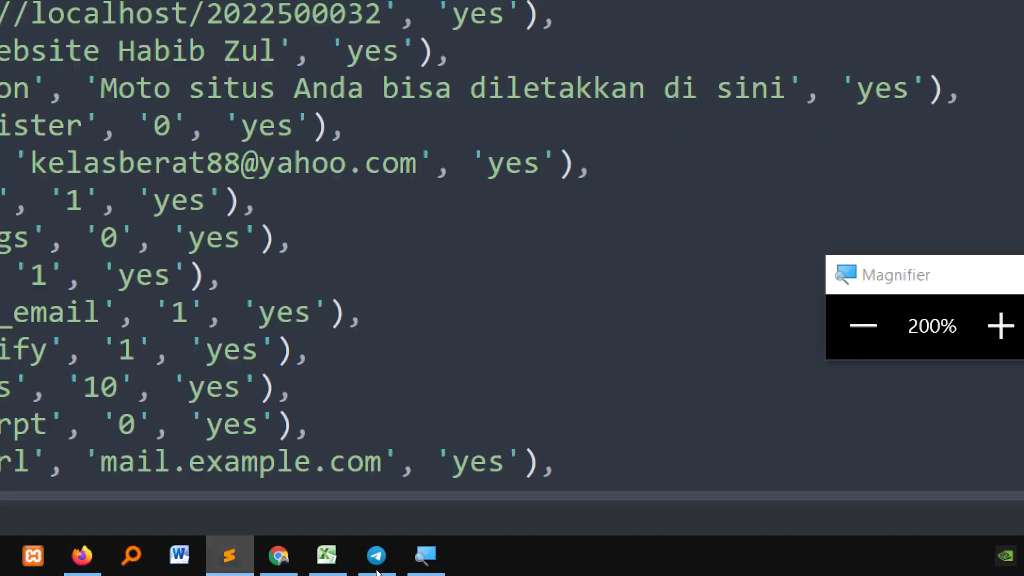
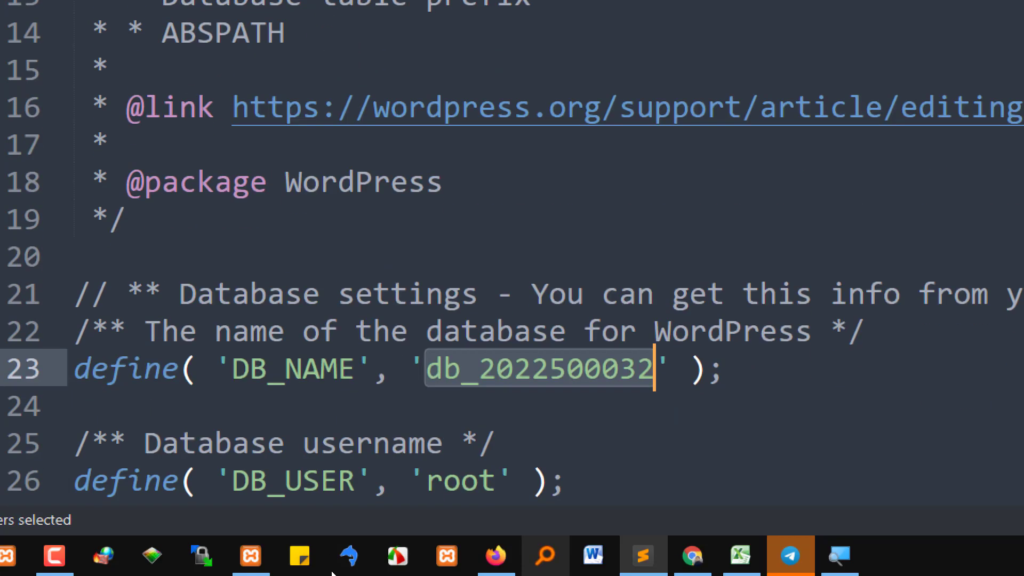
{"action": "left_click", "coordinate": [496, 449]}
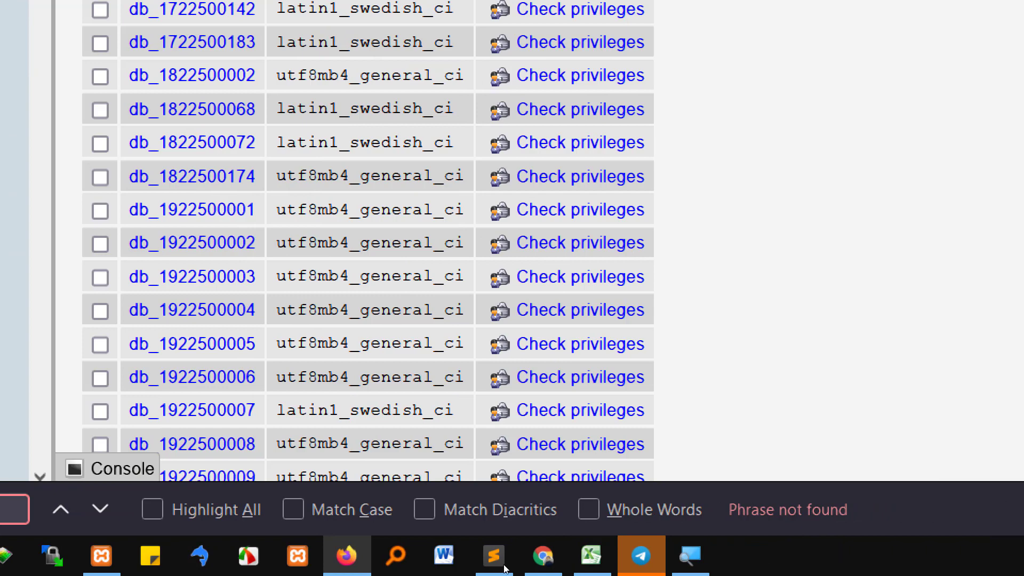
{"action": "left_click", "coordinate": [763, 556]}
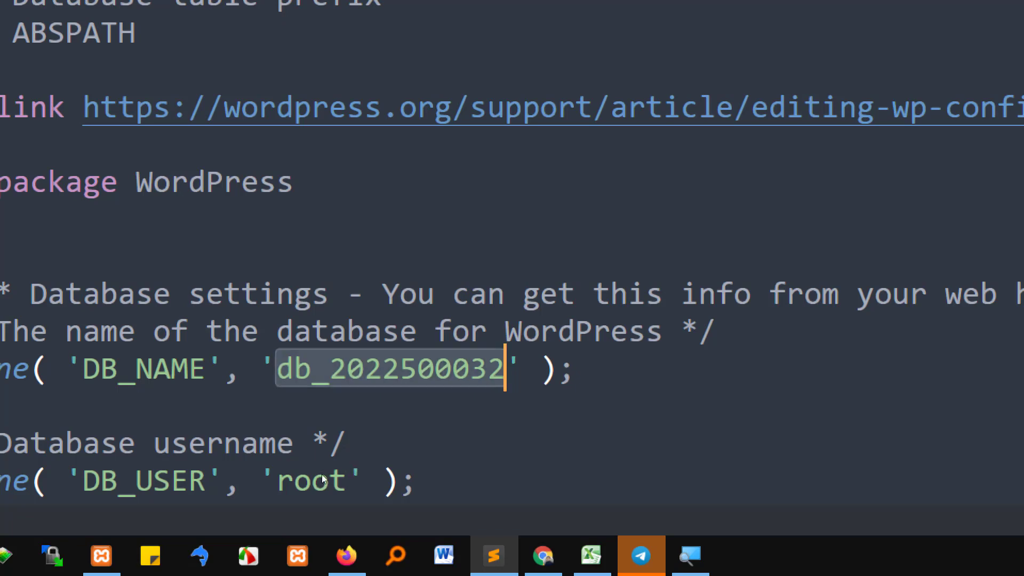
{"action": "left_click", "coordinate": [544, 556]}
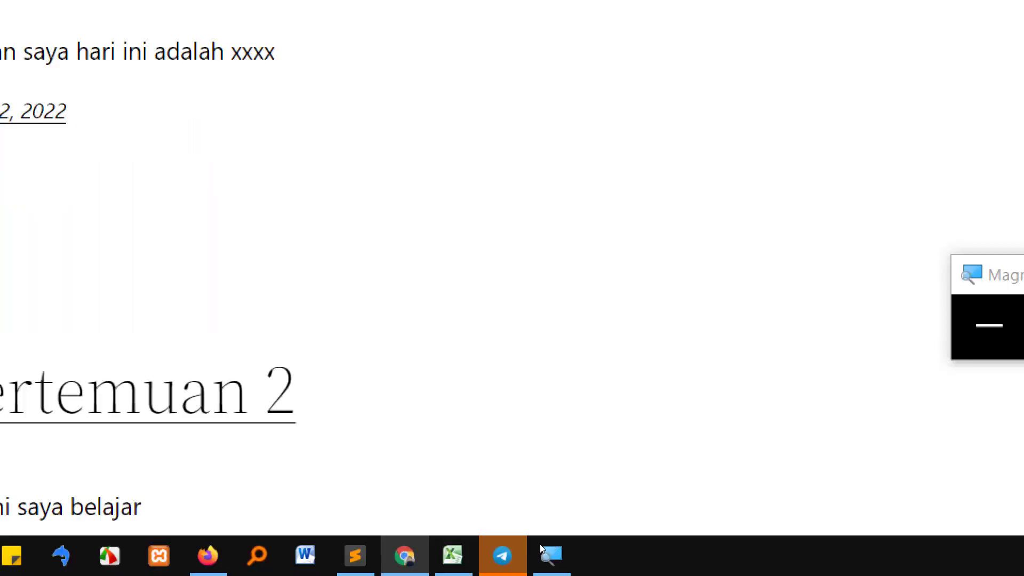
- Open the Operations page for db_2122e_si4j and focus the 'Rename database to' field
{"action": "left_click", "coordinate": [208, 556]}
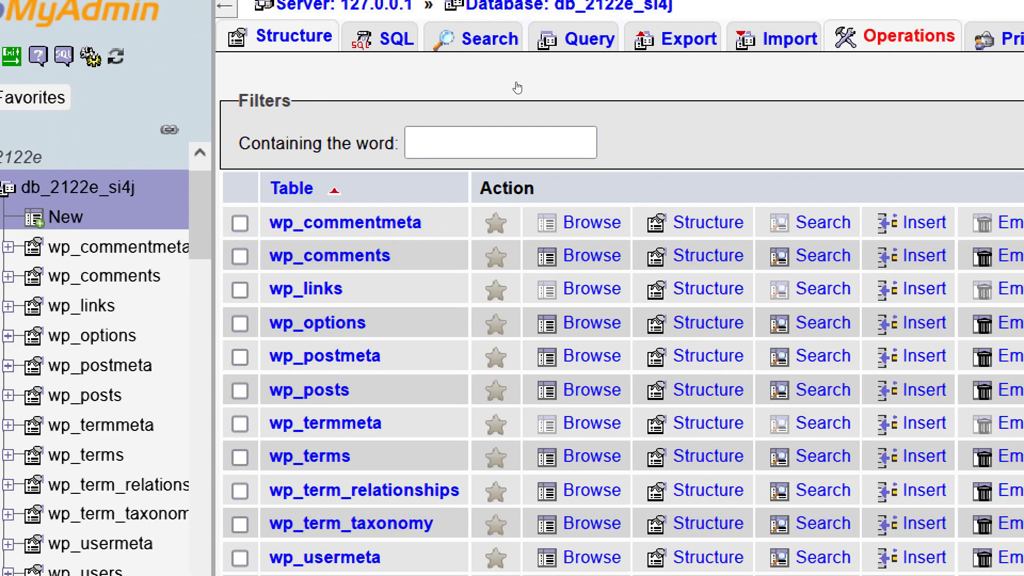
{"action": "left_click", "coordinate": [993, 28]}
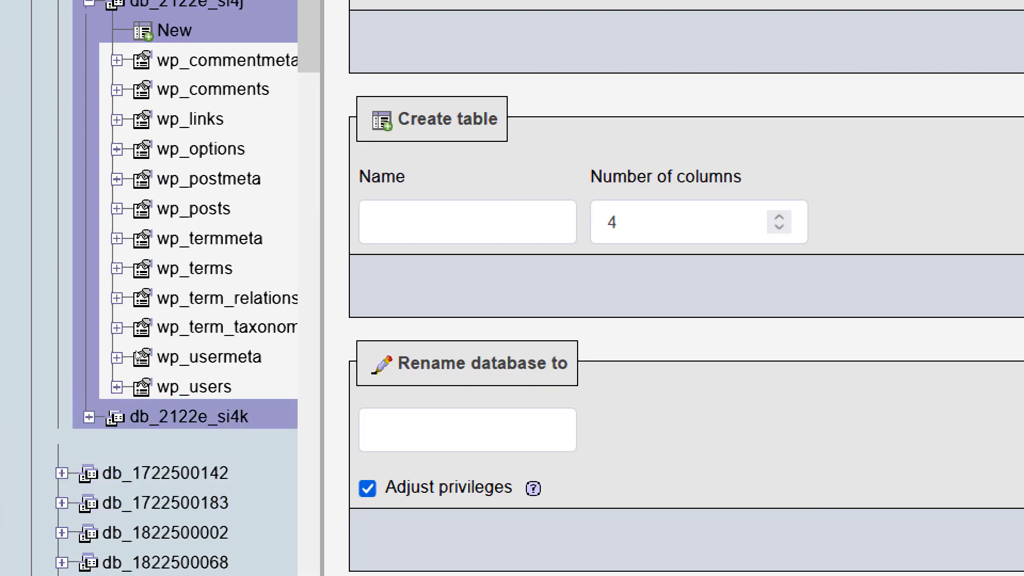
{"action": "key", "text": "Tab"}
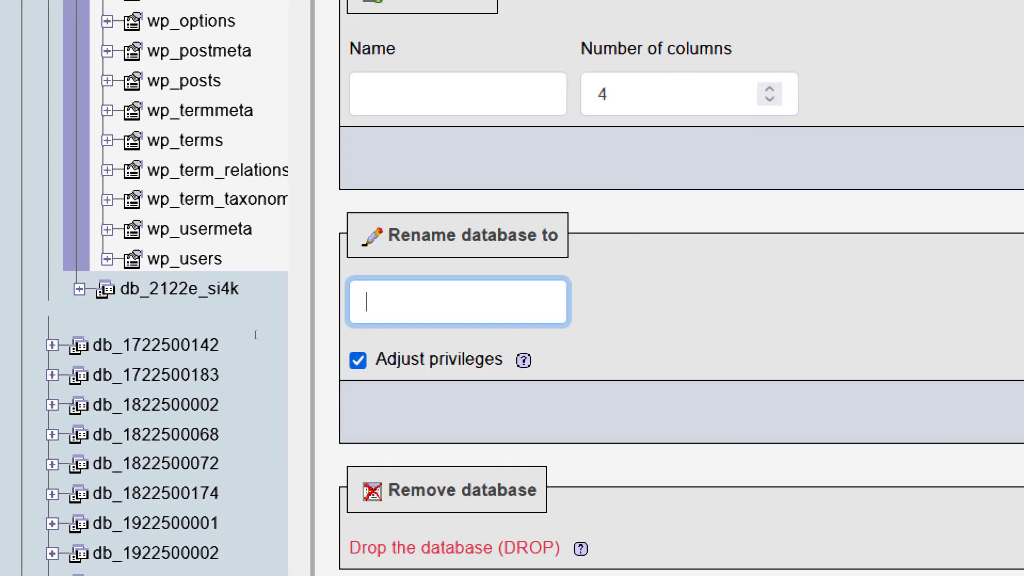
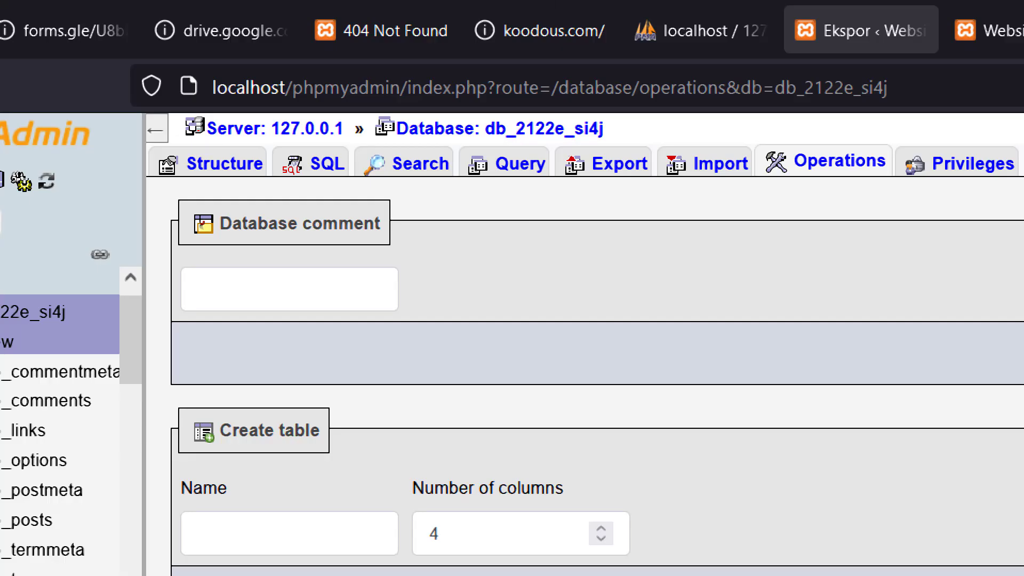
- Leave the db_2122e_si4j Operations page and bring wp-config.php up in Sublime Text
{"action": "key", "text": "ctrl+Tab"}
{"action": "key", "text": "ctrl+Tab"}
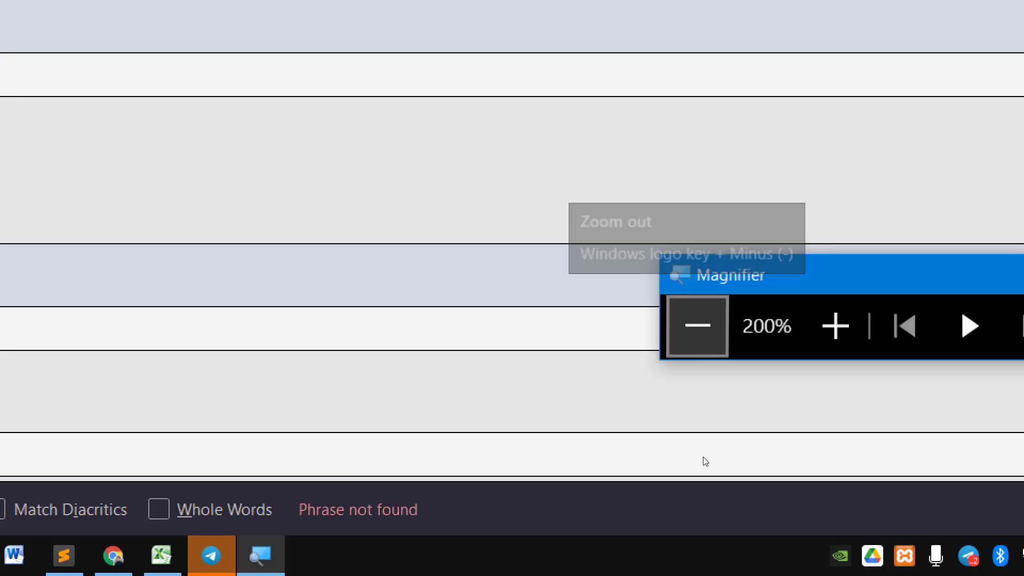
{"action": "left_click", "coordinate": [698, 325]}
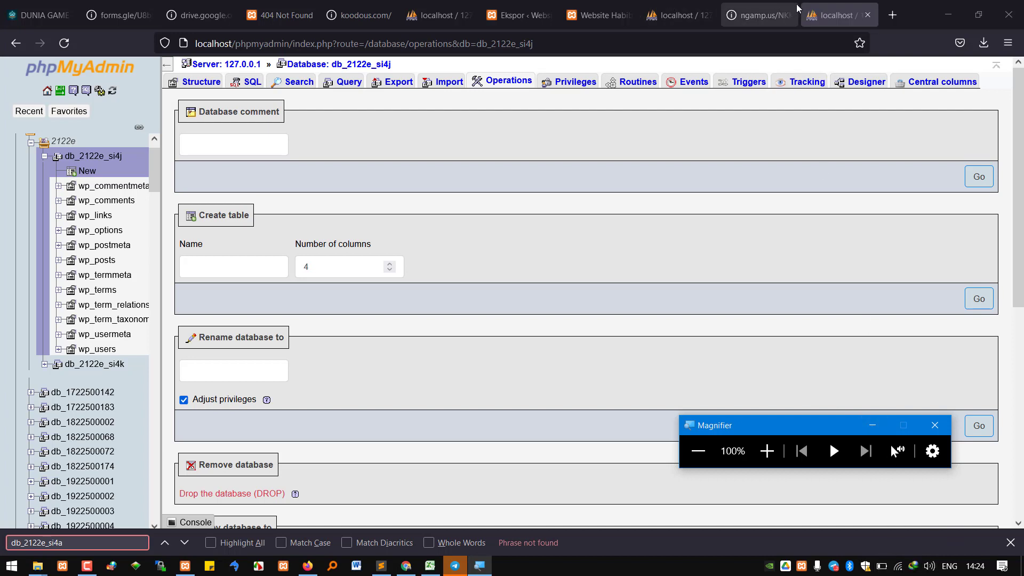
{"action": "left_click", "coordinate": [381, 566]}
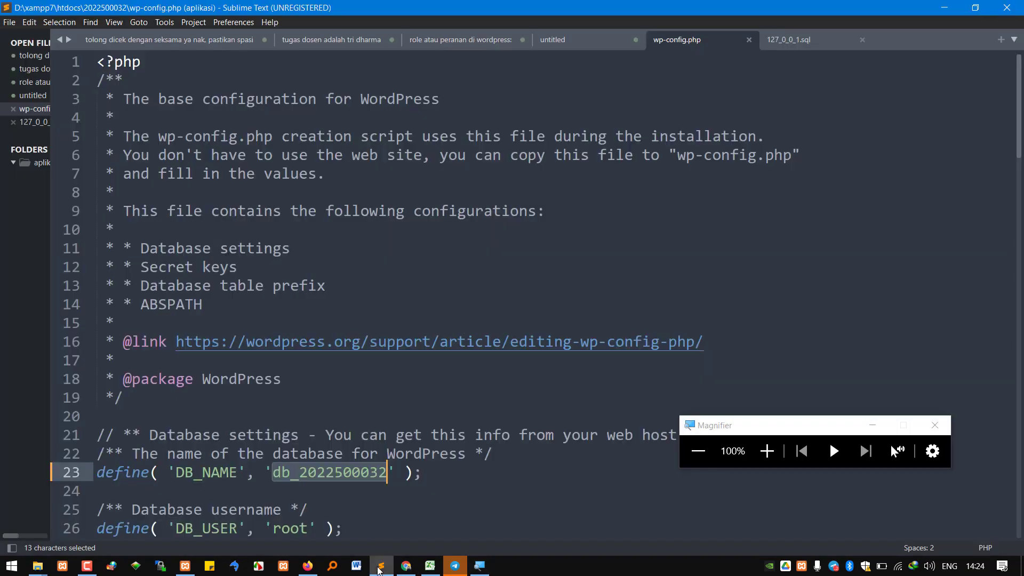
{"action": "left_click", "coordinate": [819, 41]}
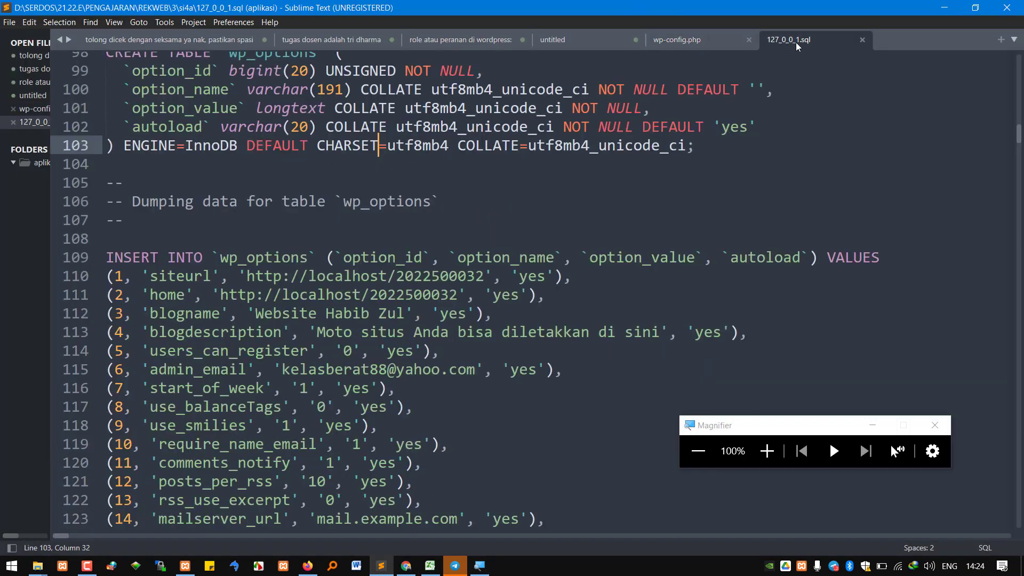
{"action": "left_click_drag", "start_coordinate": [247, 277], "coordinate": [485, 277]}
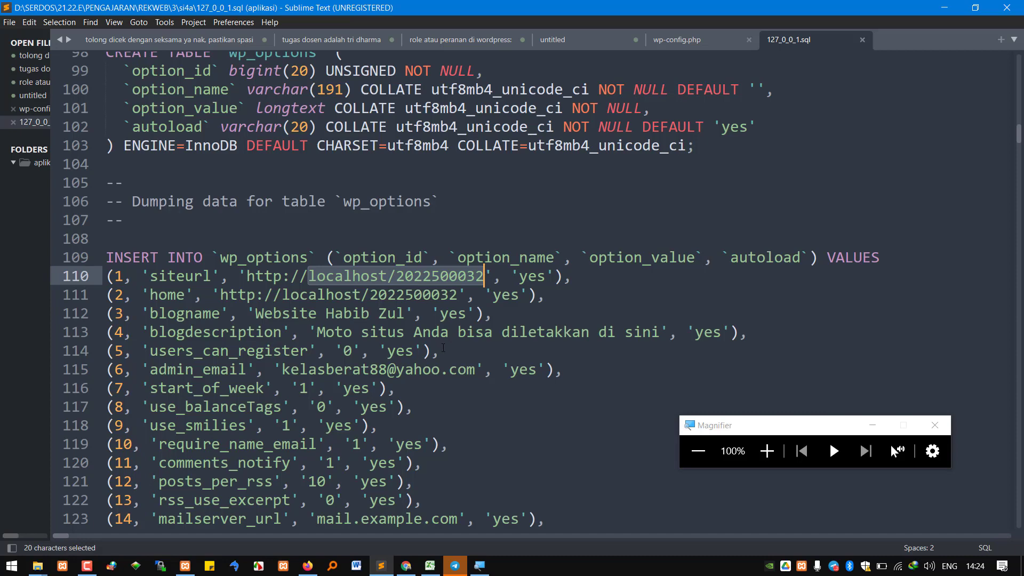
{"action": "key", "text": "ctrl+h"}
{"action": "left_click", "coordinate": [189, 523]}
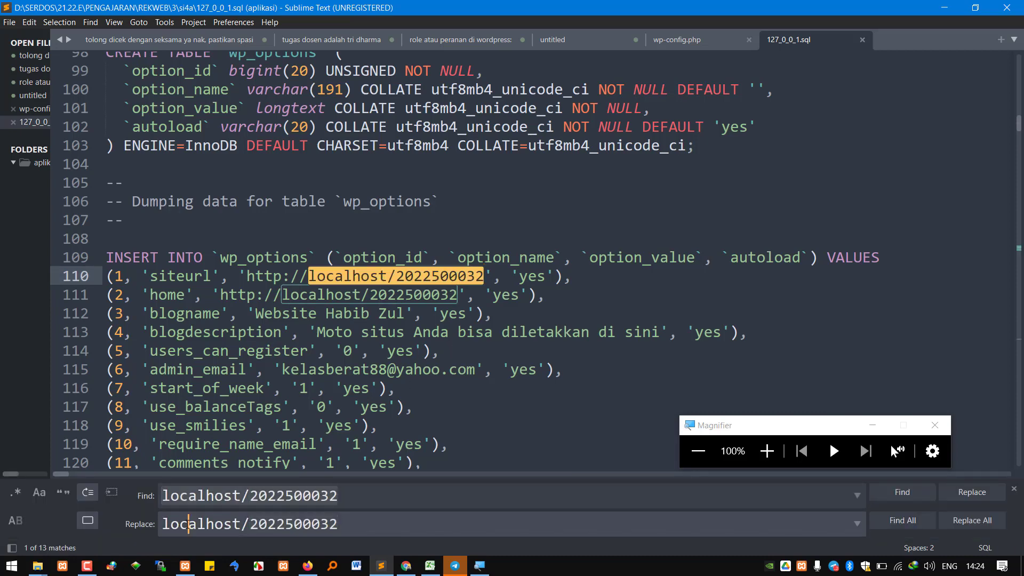
{"action": "key", "text": "Home"}
{"action": "type", "text": "http:"}
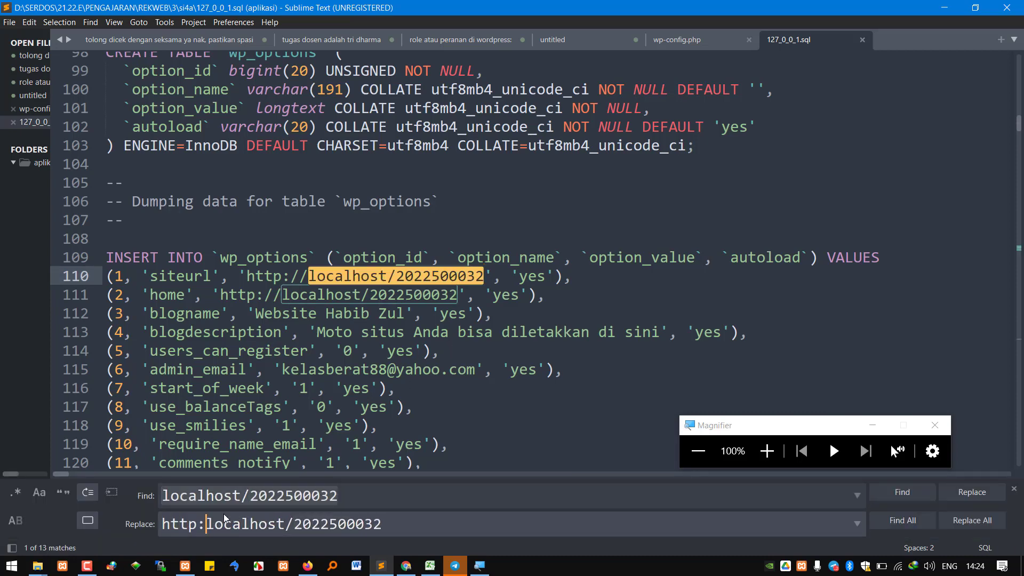
{"action": "type", "text": "//"}
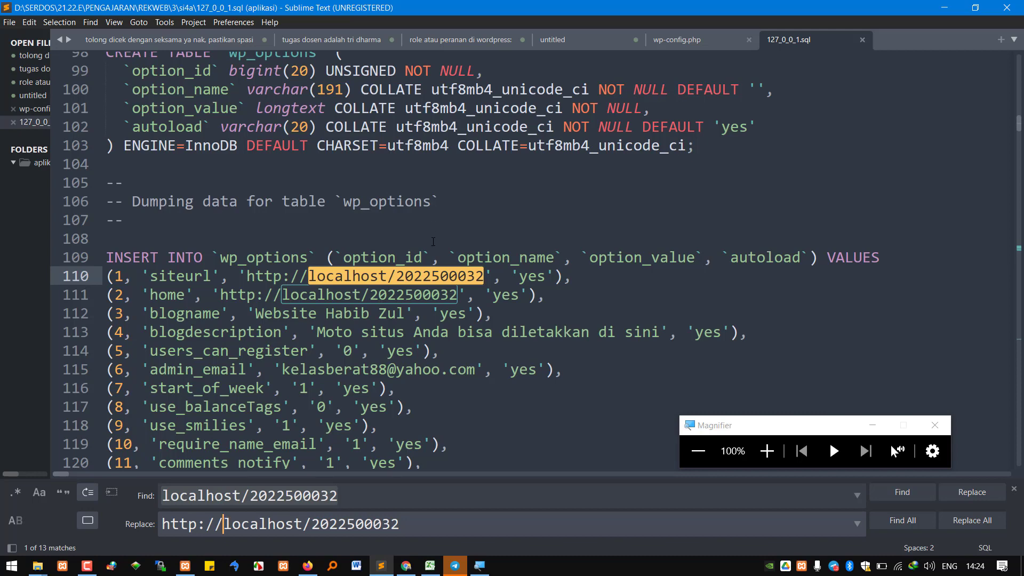
{"action": "left_click", "coordinate": [702, 39]}
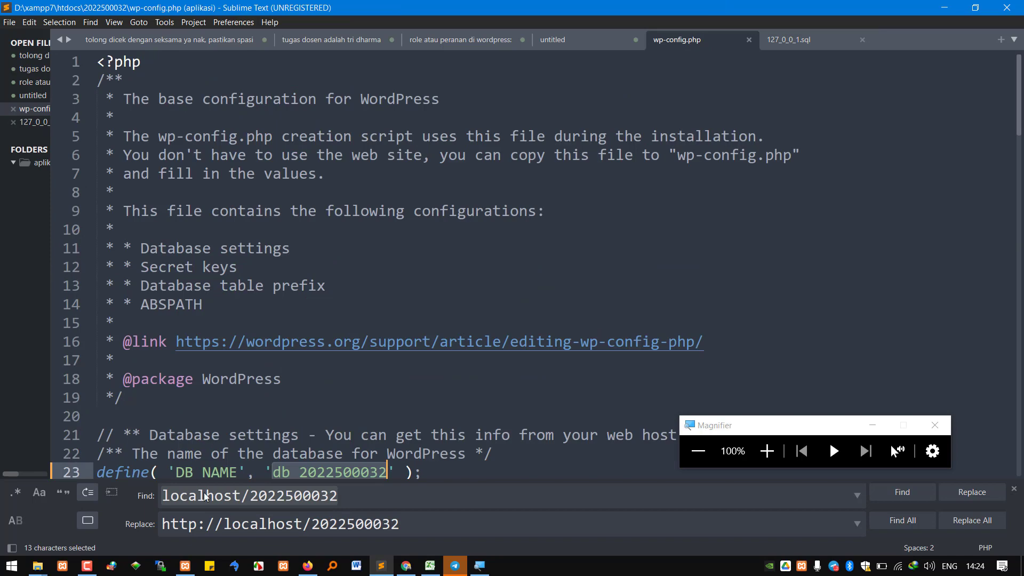
{"action": "scroll", "coordinate": [339, 372], "scroll_direction": "down", "scroll_amount": 2}
{"action": "left_click", "coordinate": [339, 372]}
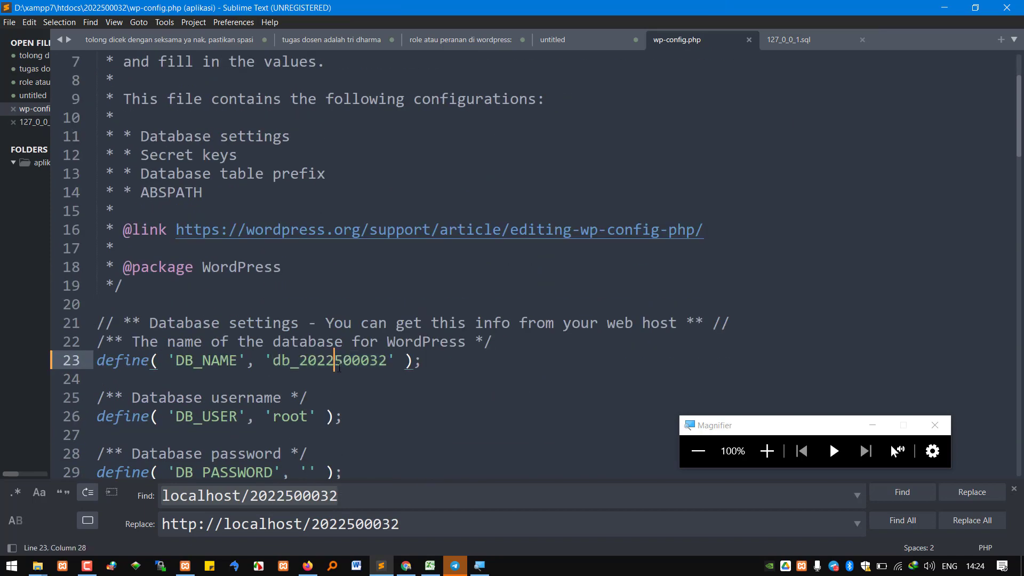
{"action": "double_click", "coordinate": [339, 372]}
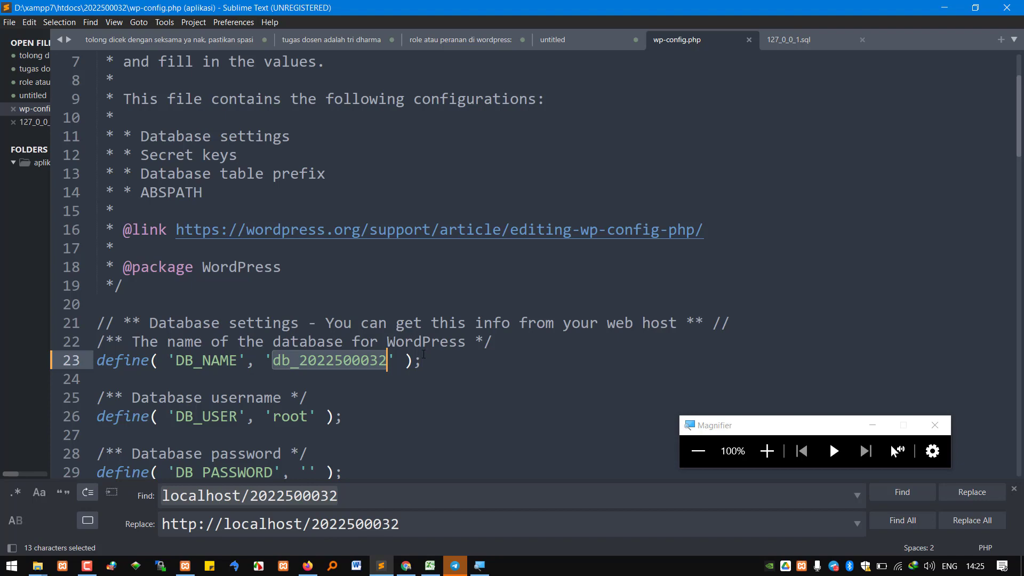
{"action": "left_click", "coordinate": [406, 565]}
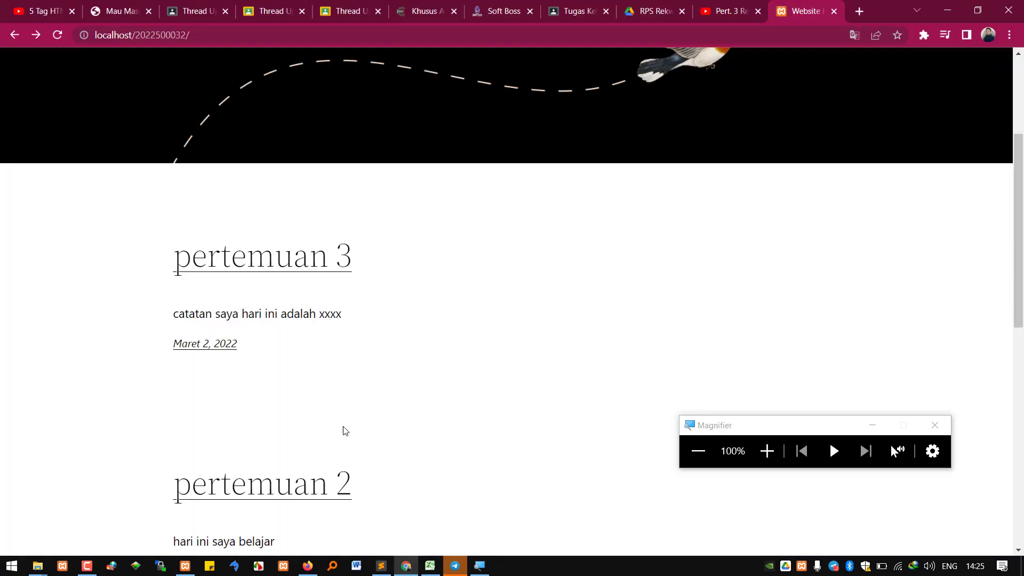
{"action": "left_click", "coordinate": [281, 264]}
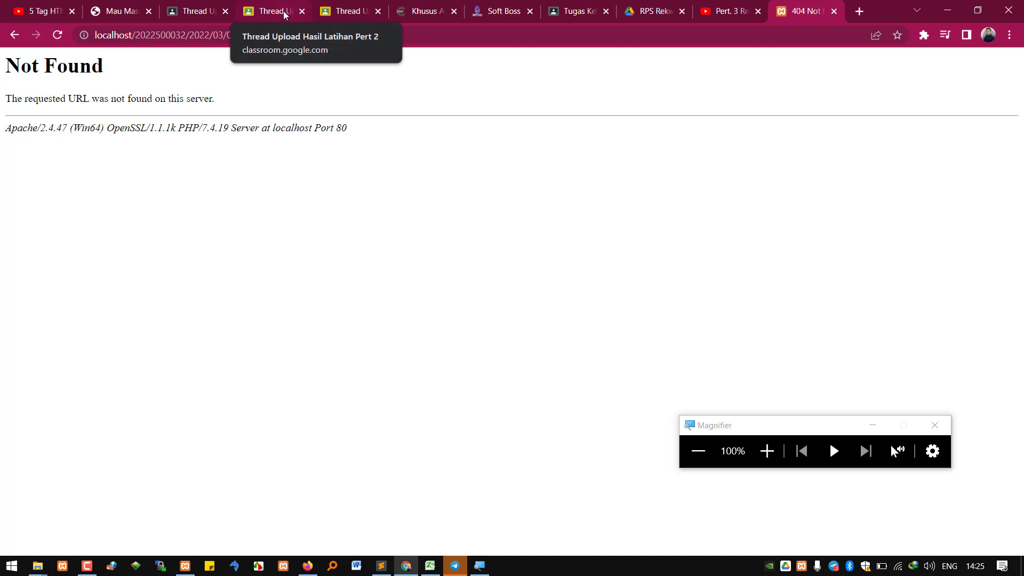
{"action": "left_click", "coordinate": [14, 34]}
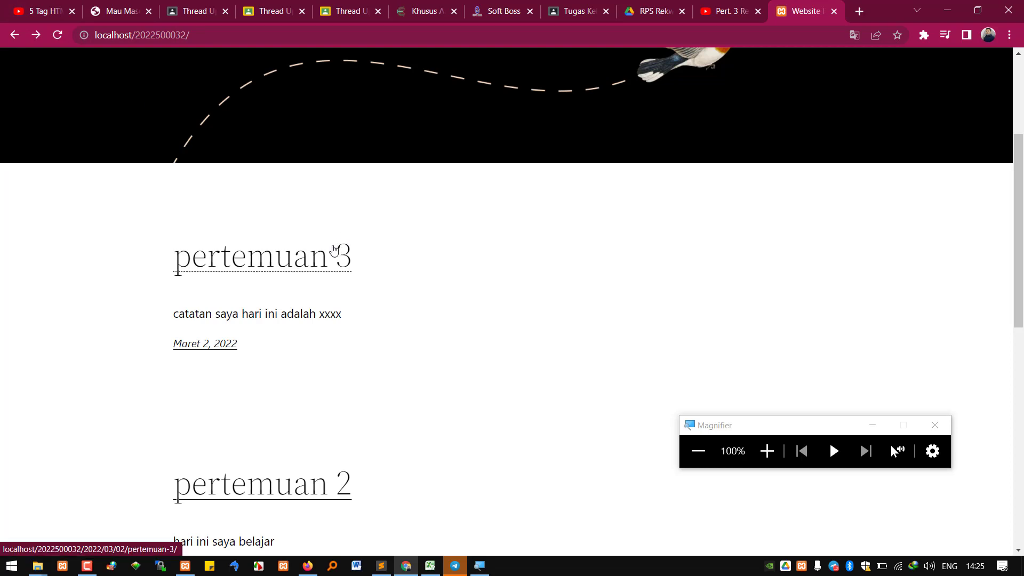
{"action": "scroll", "coordinate": [306, 336], "scroll_direction": "down", "scroll_amount": 3}
{"action": "left_click", "coordinate": [306, 359]}
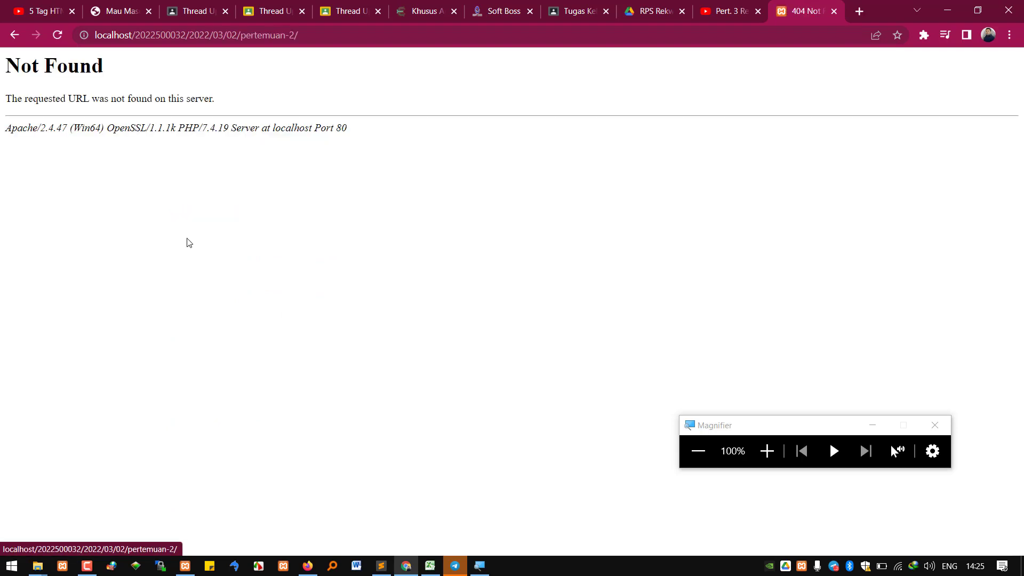
{"action": "left_click", "coordinate": [14, 35]}
{"action": "left_click", "coordinate": [316, 143]}
{"action": "left_click", "coordinate": [14, 35]}
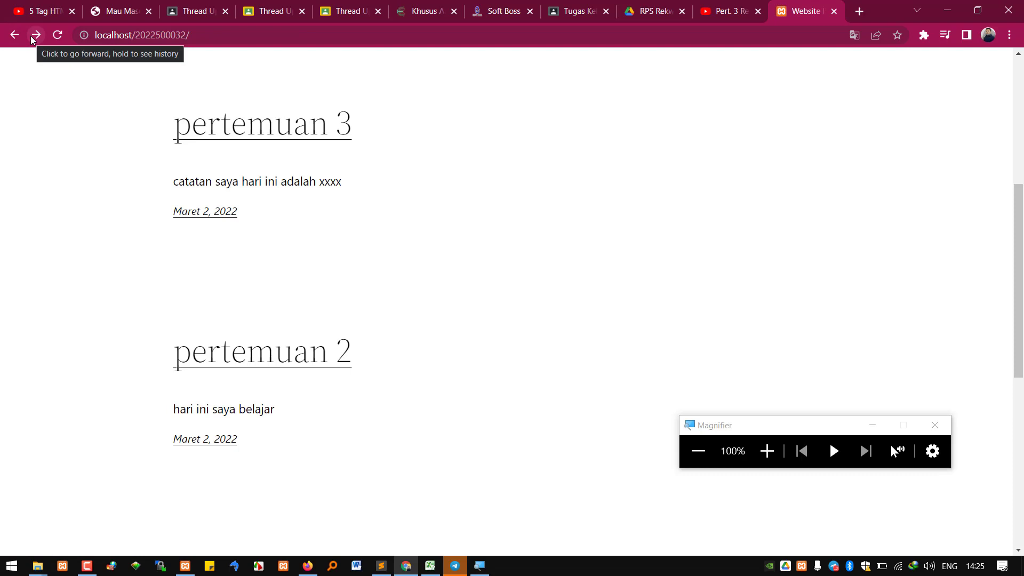
{"action": "left_click", "coordinate": [256, 36]}
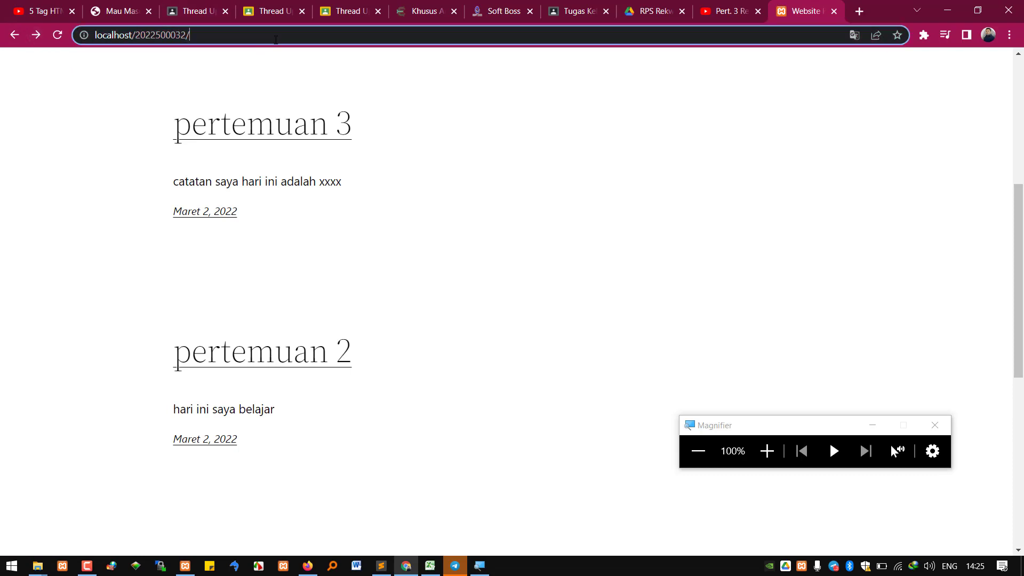
{"action": "type", "text": "wp-admin"}
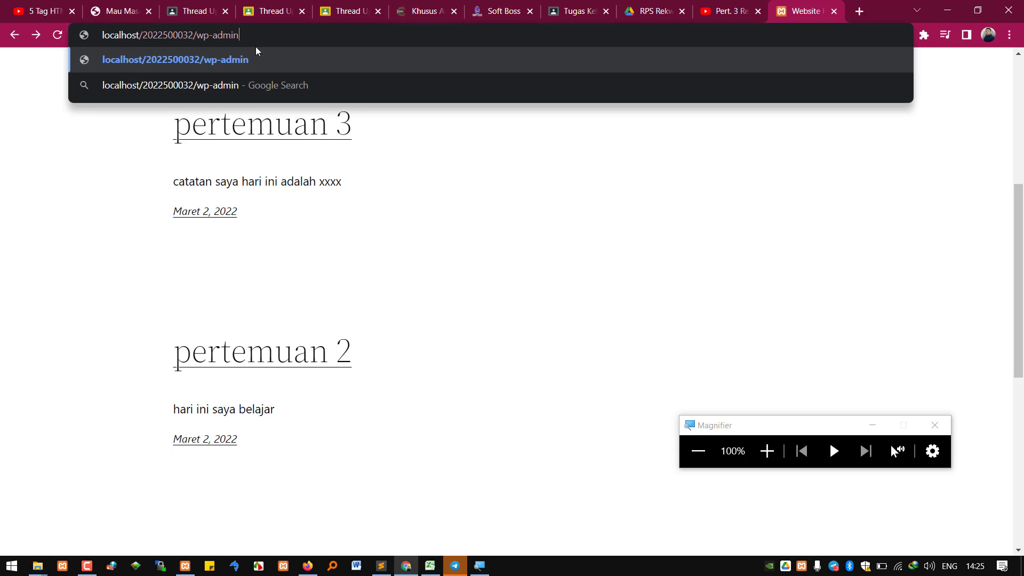
{"action": "key", "text": "Return"}
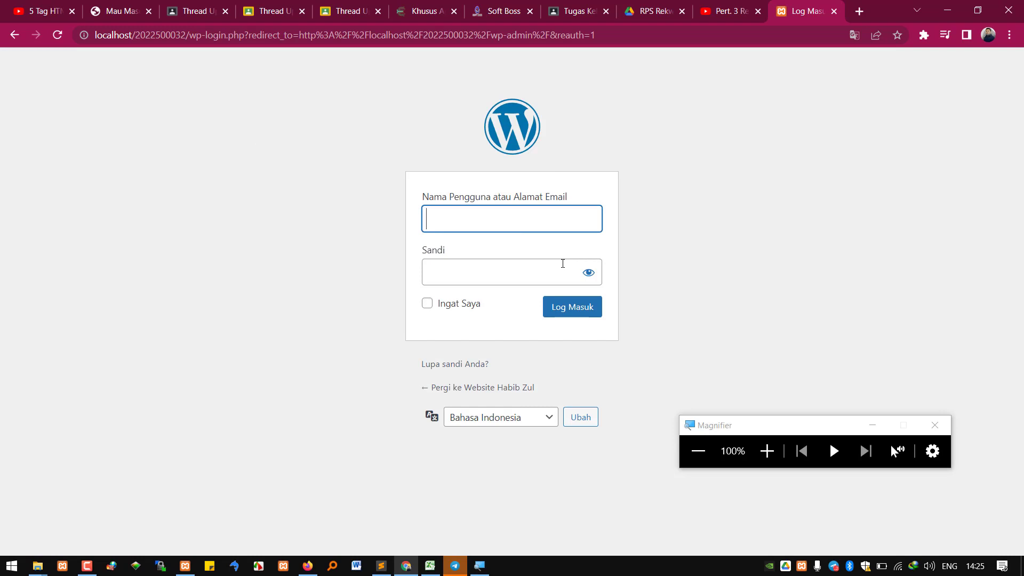
{"action": "type", "text": "admin"}
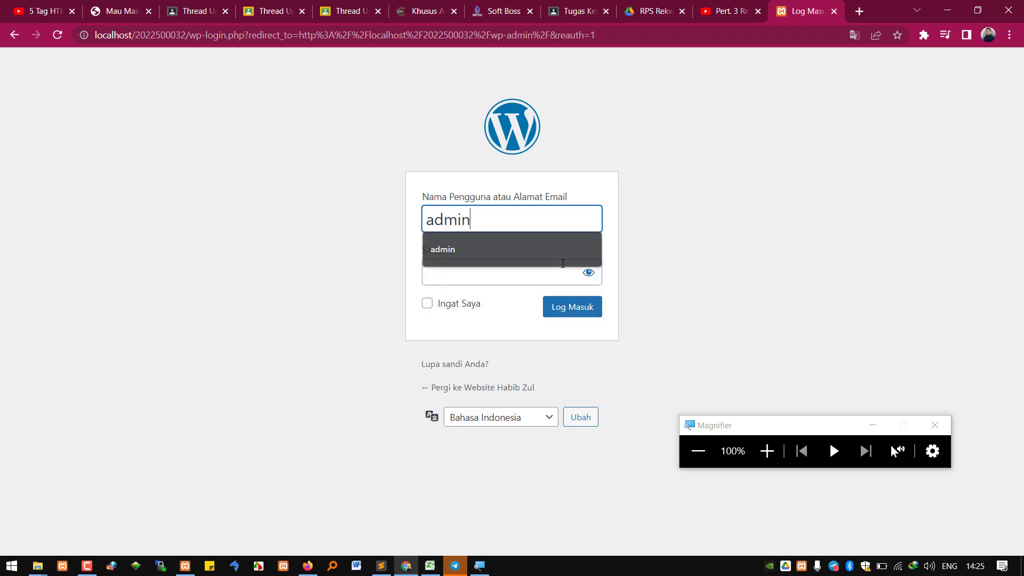
{"action": "key", "text": "Tab"}
{"action": "type", "text": "admin"}
{"action": "key", "text": "Return"}
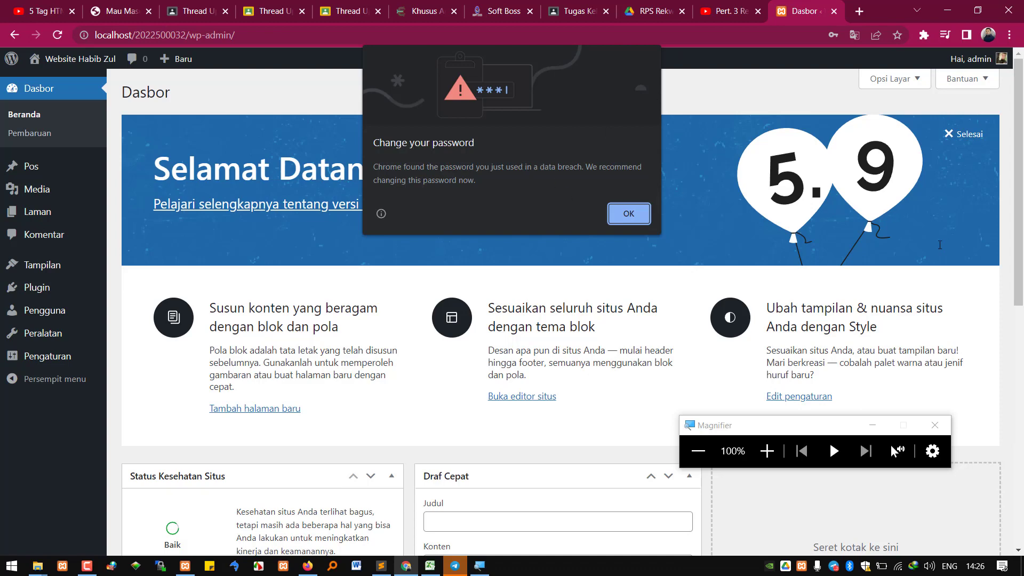
- Dismiss Chrome's password warning, decline saving the password, and switch to Telegram
{"action": "left_click", "coordinate": [629, 217]}
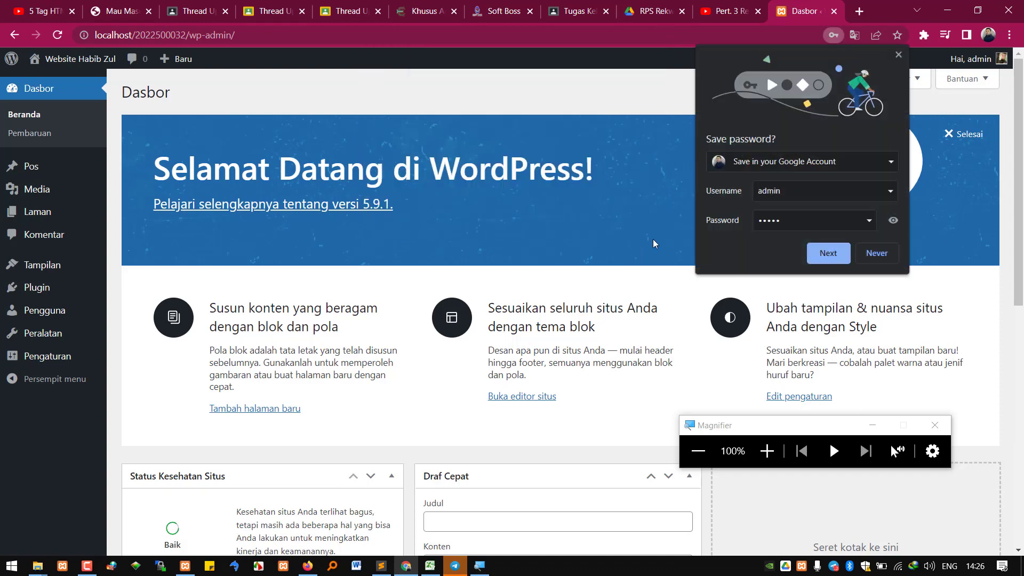
{"action": "left_click", "coordinate": [890, 256]}
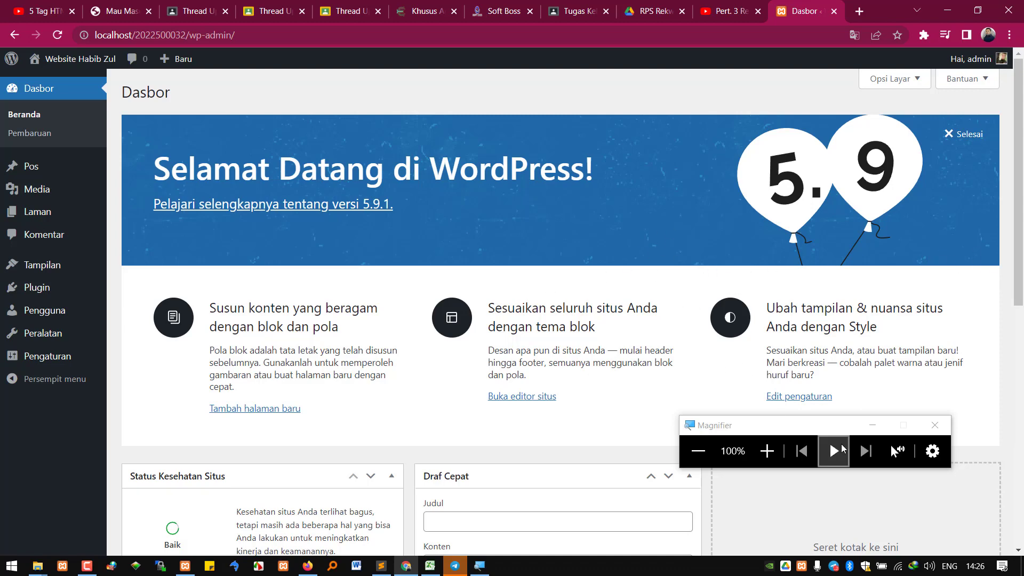
{"action": "left_click", "coordinate": [705, 456]}
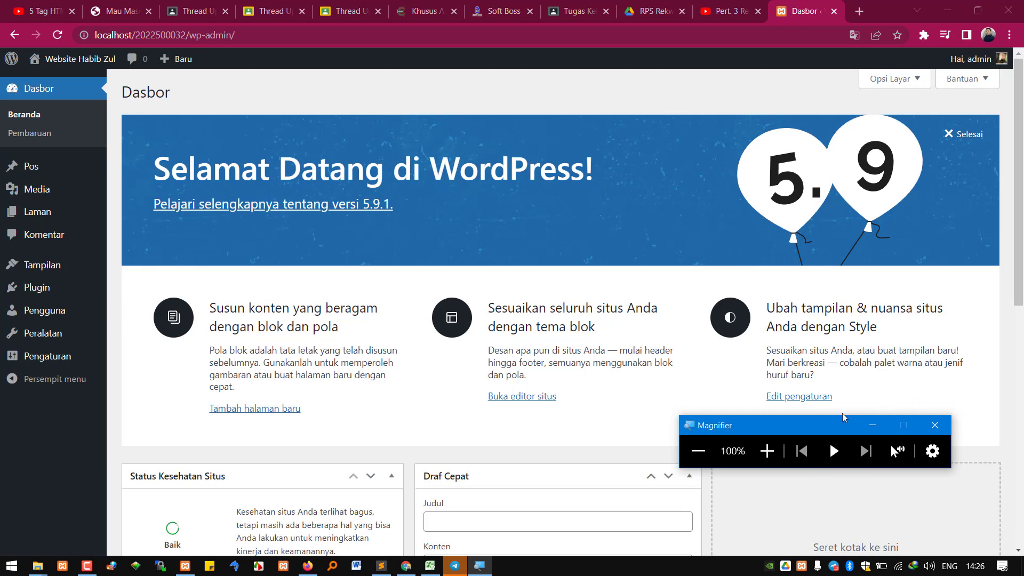
{"action": "left_click", "coordinate": [873, 425]}
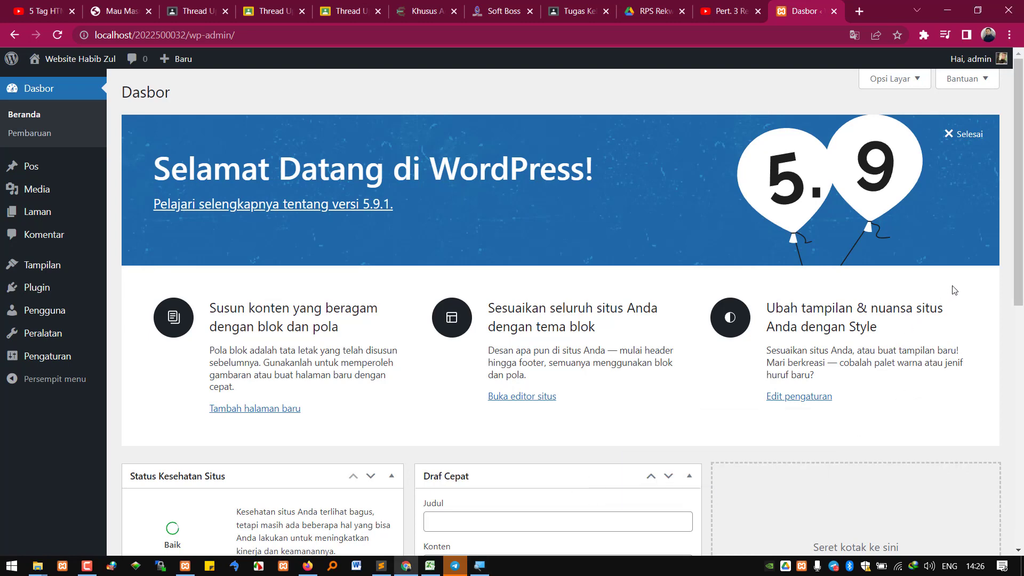
{"action": "left_click", "coordinate": [455, 567]}
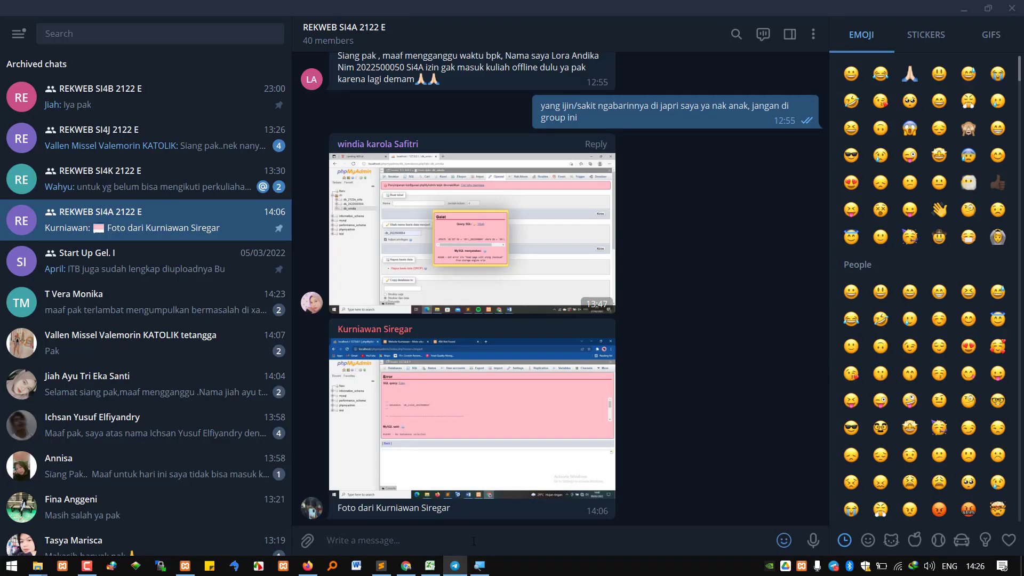
- Open the shared phpMyAdmin error photo and magnify it to 200% to read '#1046 - No database selected'
{"action": "left_click", "coordinate": [557, 427]}
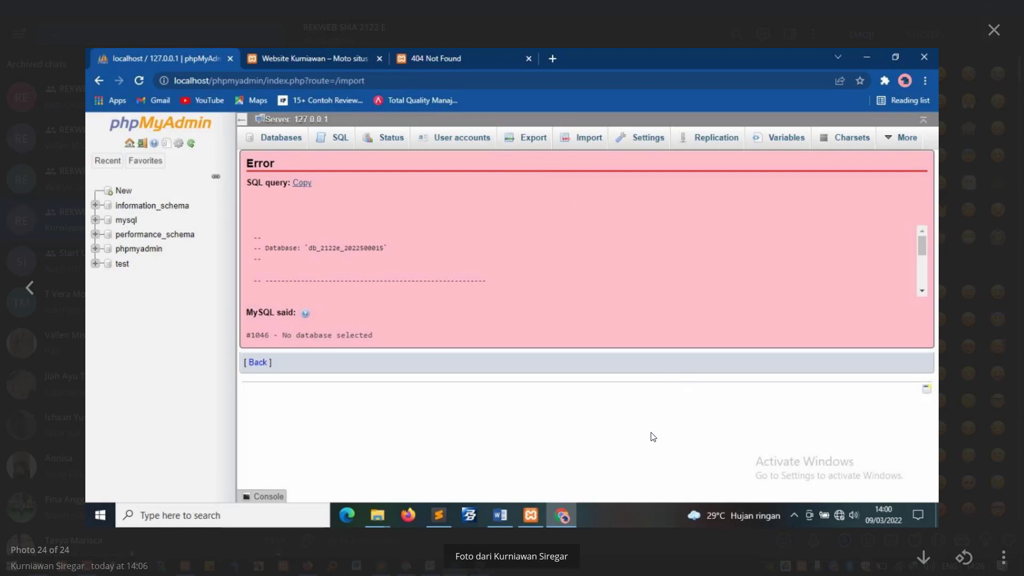
{"action": "key", "text": "super"}
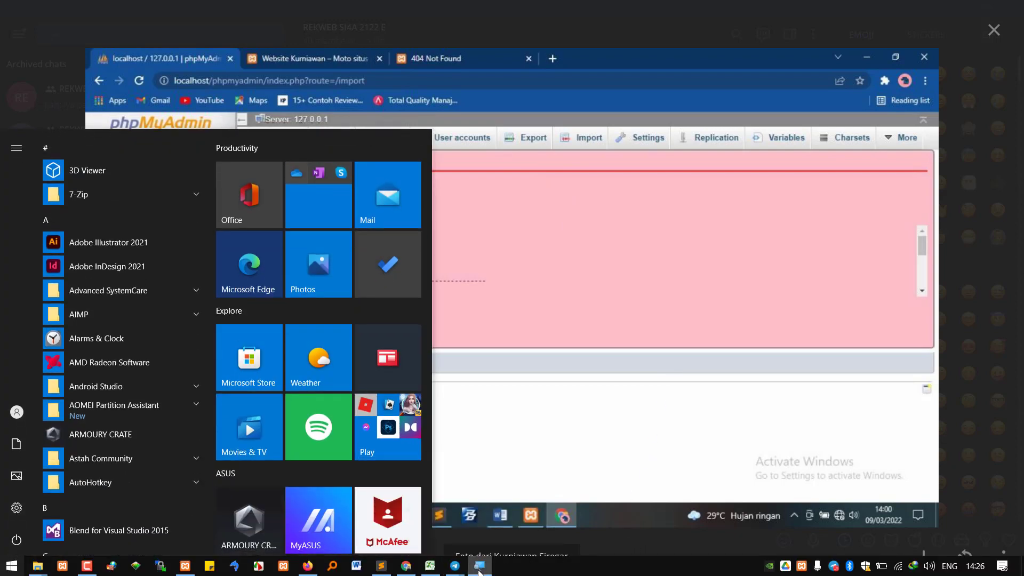
{"action": "key", "text": "super+plus"}
{"action": "left_click", "coordinate": [775, 450]}
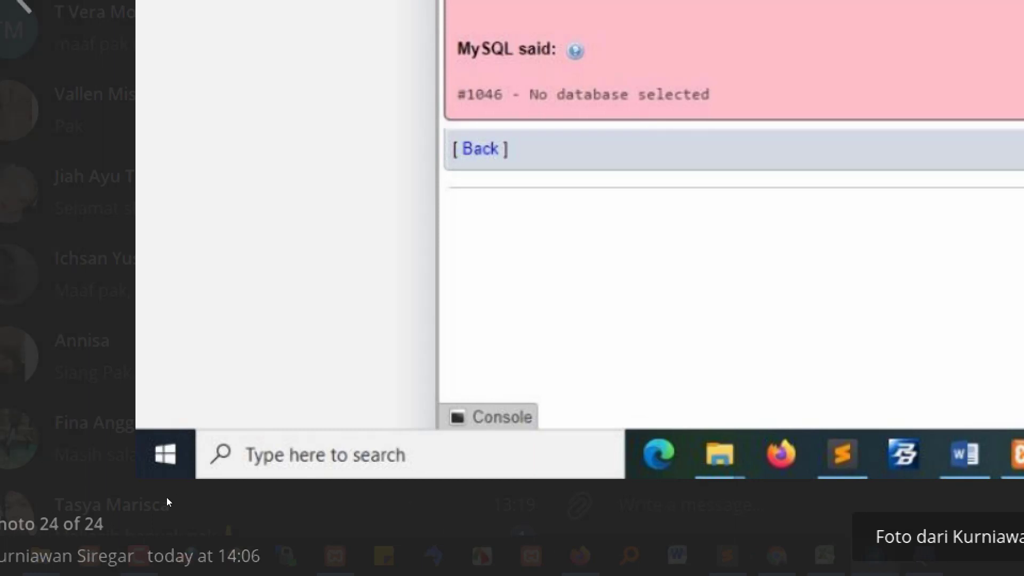
{"action": "key", "text": "super"}
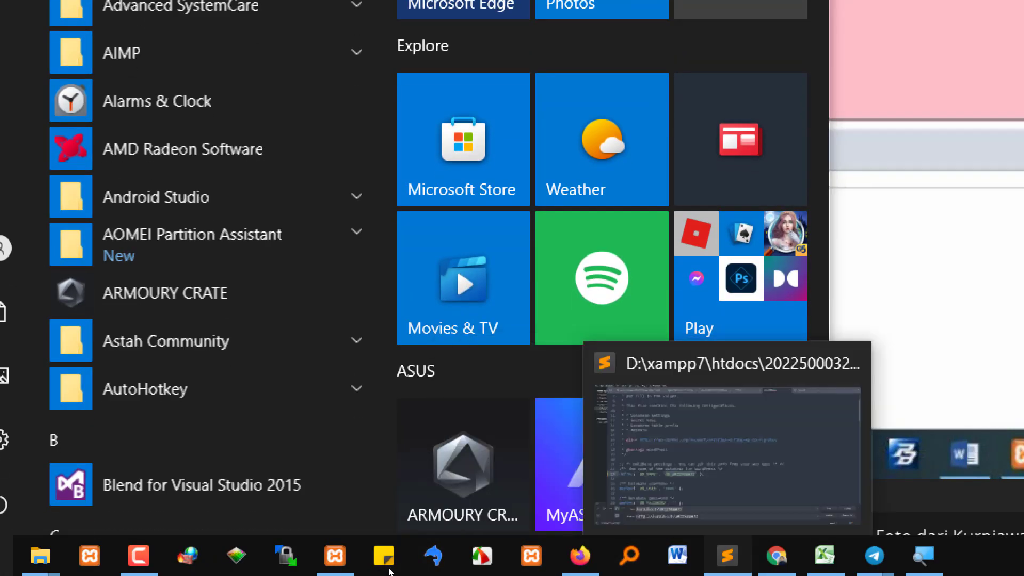
- Show the 127_0_0_1.sql dump's siteurl and home rows, then glance back at the error photo
{"action": "left_click", "coordinate": [727, 555]}
{"action": "left_click", "coordinate": [789, 78]}
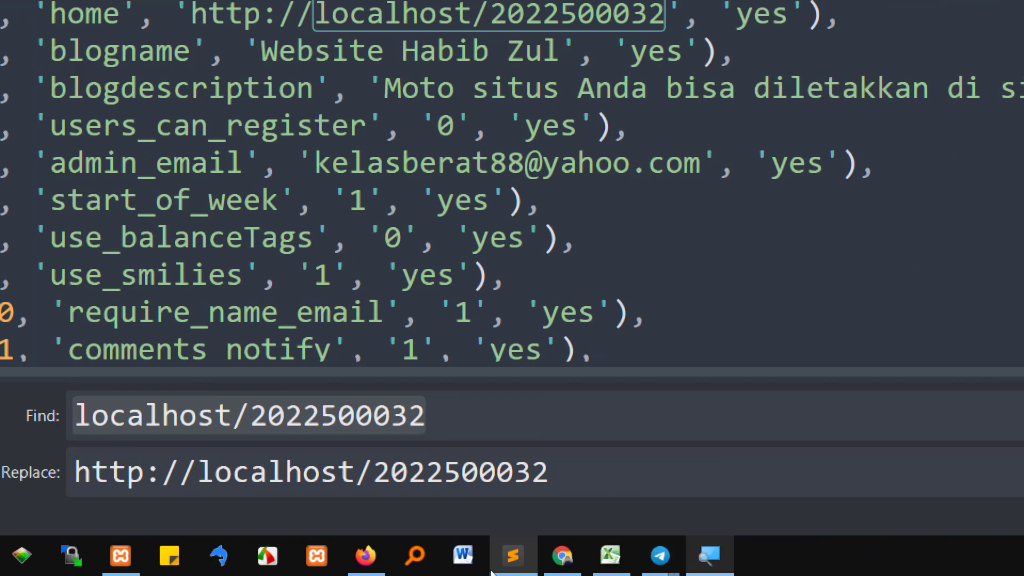
{"action": "mouse_move", "coordinate": [683, 556]}
{"action": "left_click", "coordinate": [850, 446]}
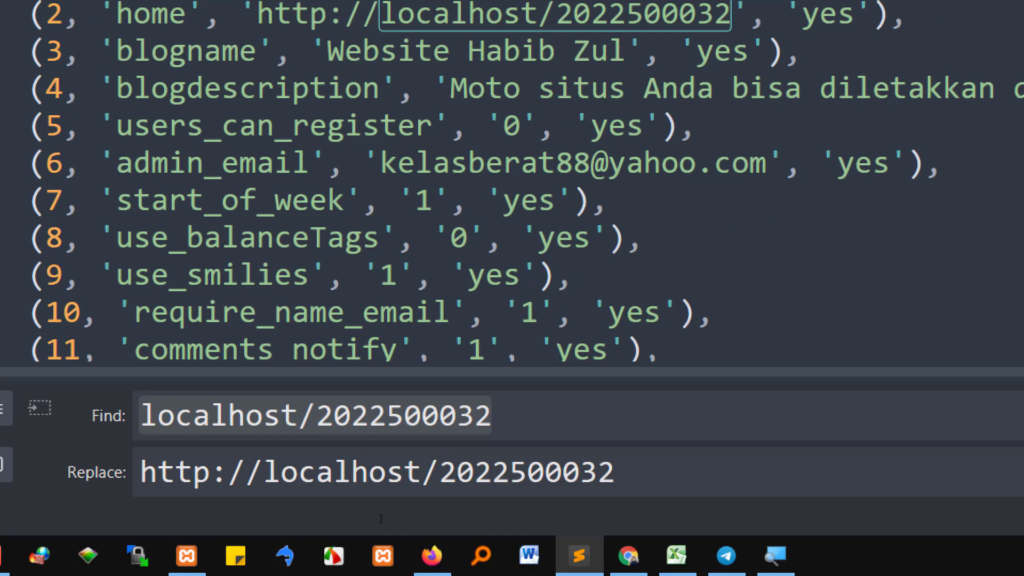
- On the Permalink settings page, try Biasa and Numerik, then choose Bulan dan nama
{"action": "left_click", "coordinate": [629, 556]}
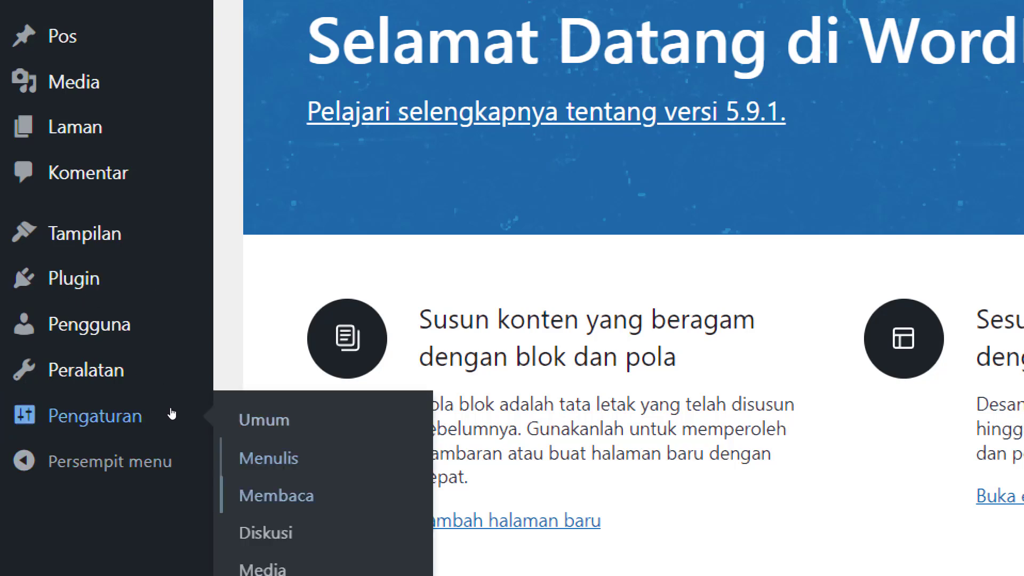
{"action": "scroll", "coordinate": [171, 422], "scroll_direction": "down", "scroll_amount": 2}
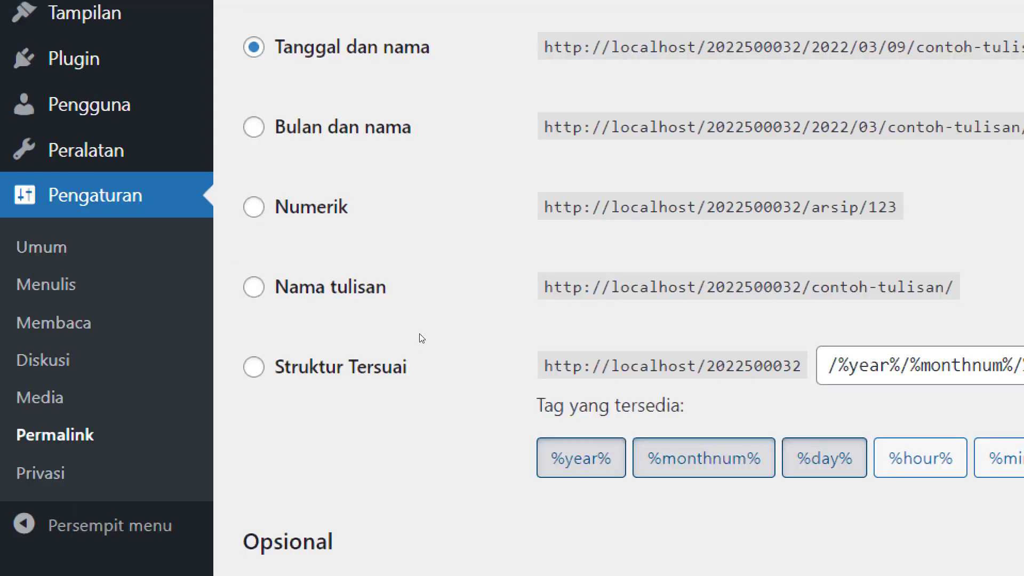
{"action": "scroll", "coordinate": [487, 299], "scroll_direction": "down", "scroll_amount": 1}
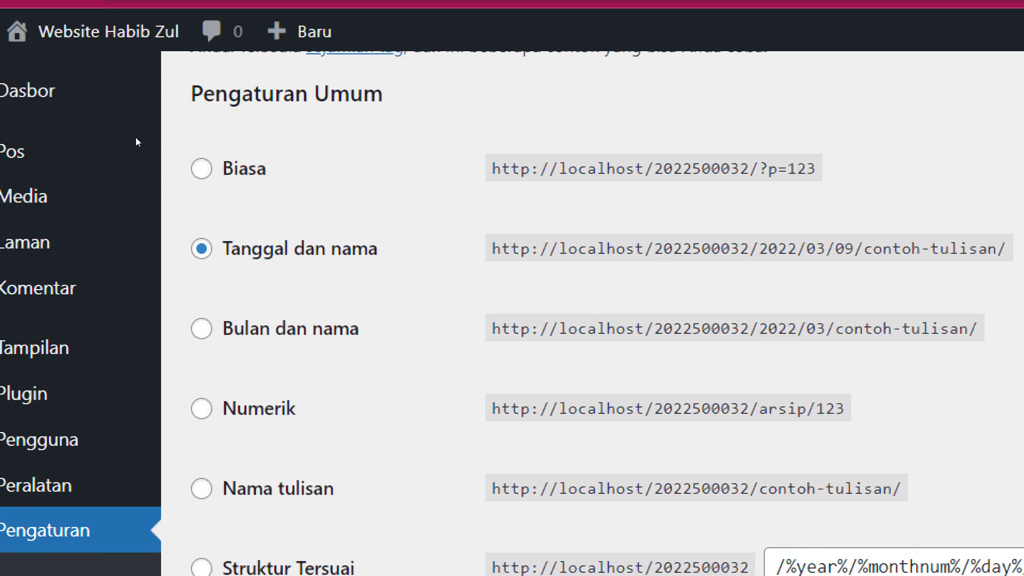
{"action": "key", "text": "Up"}
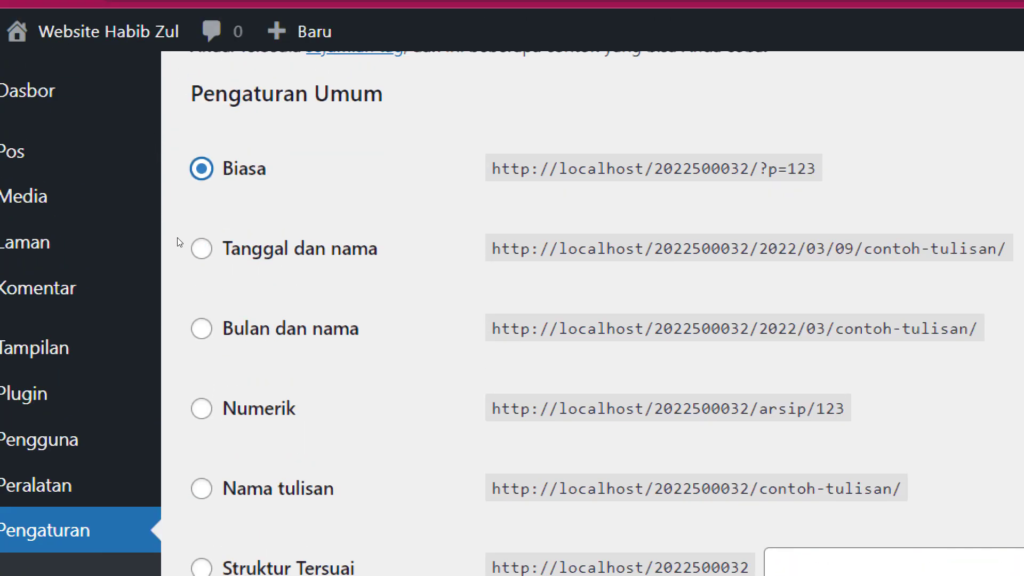
{"action": "key", "text": "Down"}
{"action": "key", "text": "Down"}
{"action": "key", "text": "Down"}
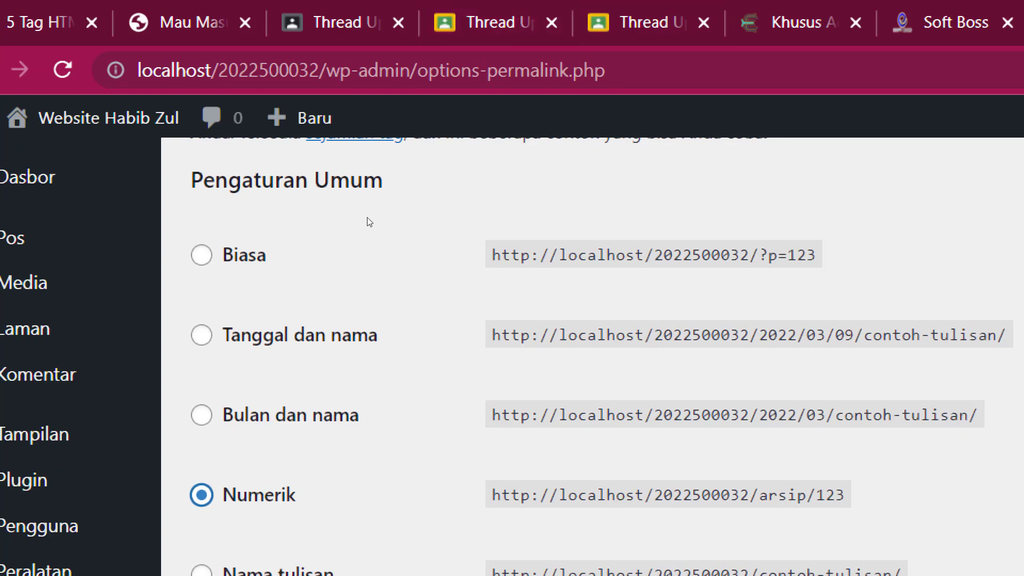
{"action": "key", "text": "Up"}
{"action": "key", "text": "Up"}
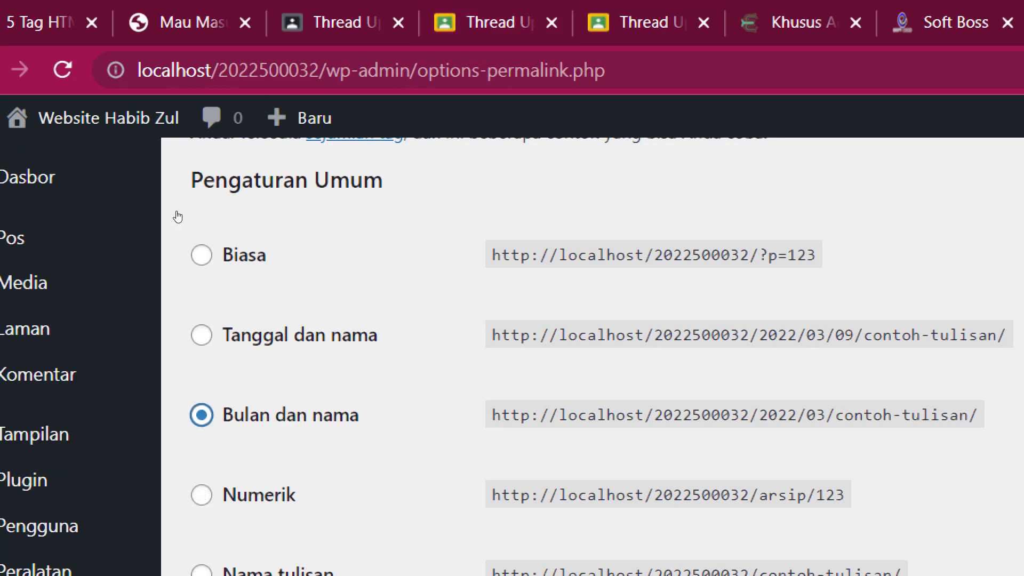
{"action": "key", "text": "Down"}
{"action": "scroll", "coordinate": [169, 201], "scroll_direction": "down", "scroll_amount": 3}
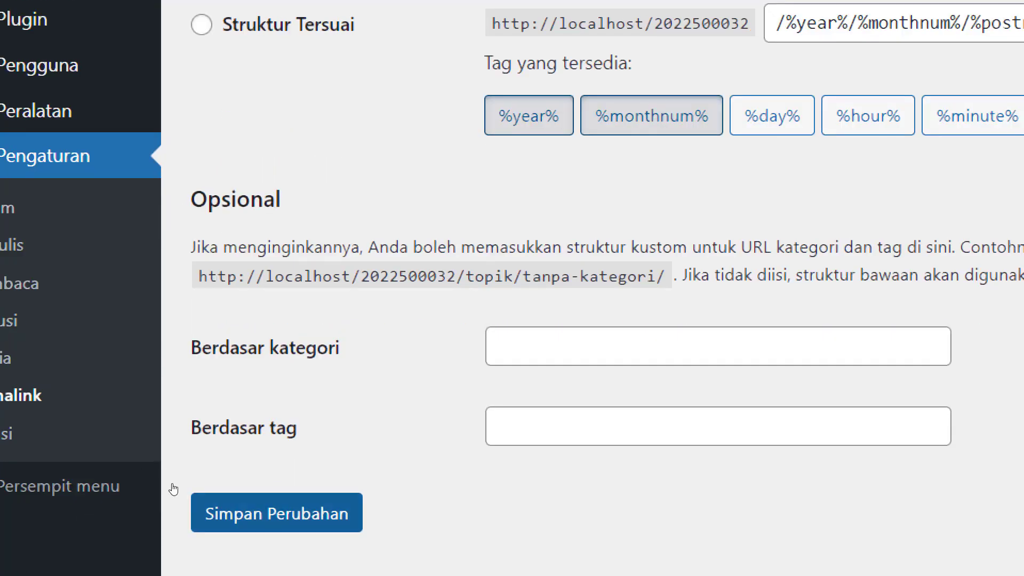
{"action": "scroll", "coordinate": [183, 483], "scroll_direction": "up", "scroll_amount": 3}
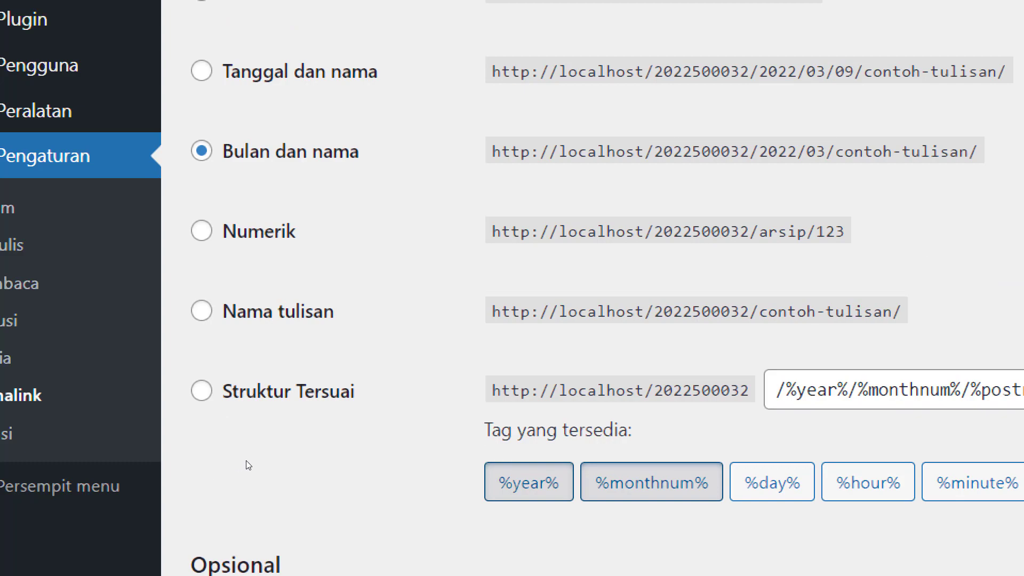
{"action": "scroll", "coordinate": [219, 478], "scroll_direction": "down", "scroll_amount": 5}
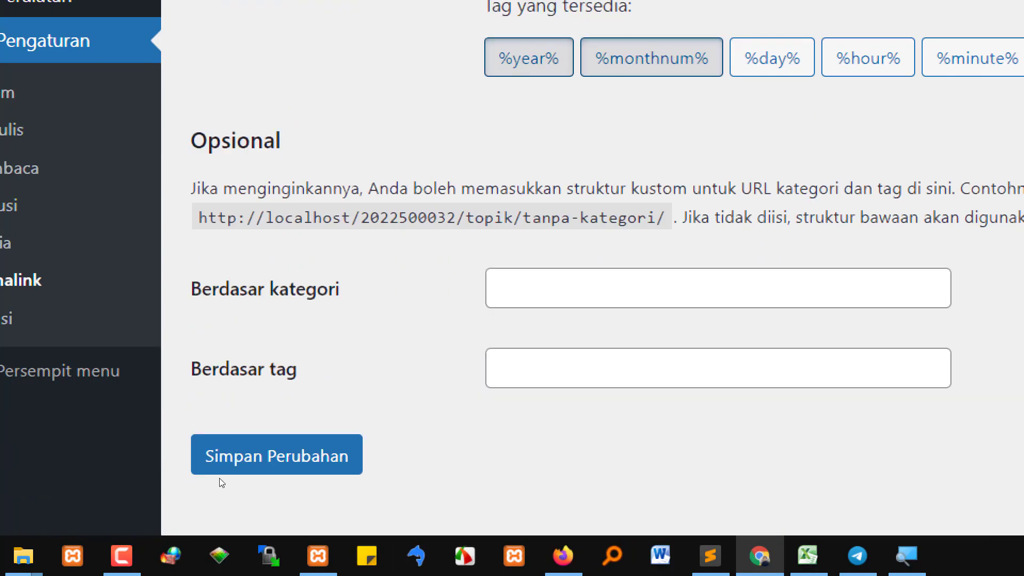
- Save the Bulan dan nama permalinks and open the public site in a new tab
{"action": "left_click", "coordinate": [224, 398]}
{"action": "scroll", "coordinate": [235, 191], "scroll_direction": "up", "scroll_amount": 6}
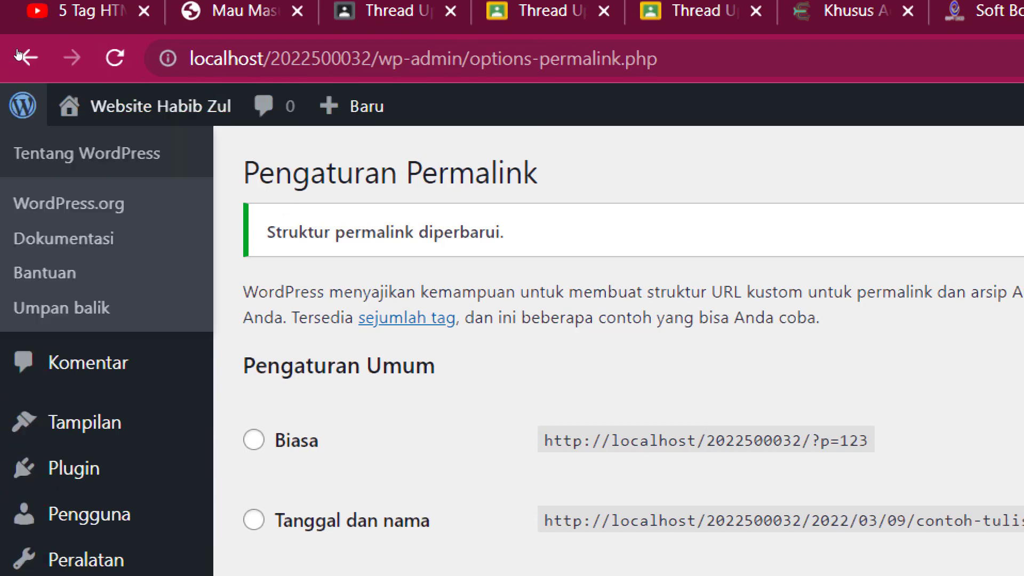
{"action": "mouse_move", "coordinate": [144, 106]}
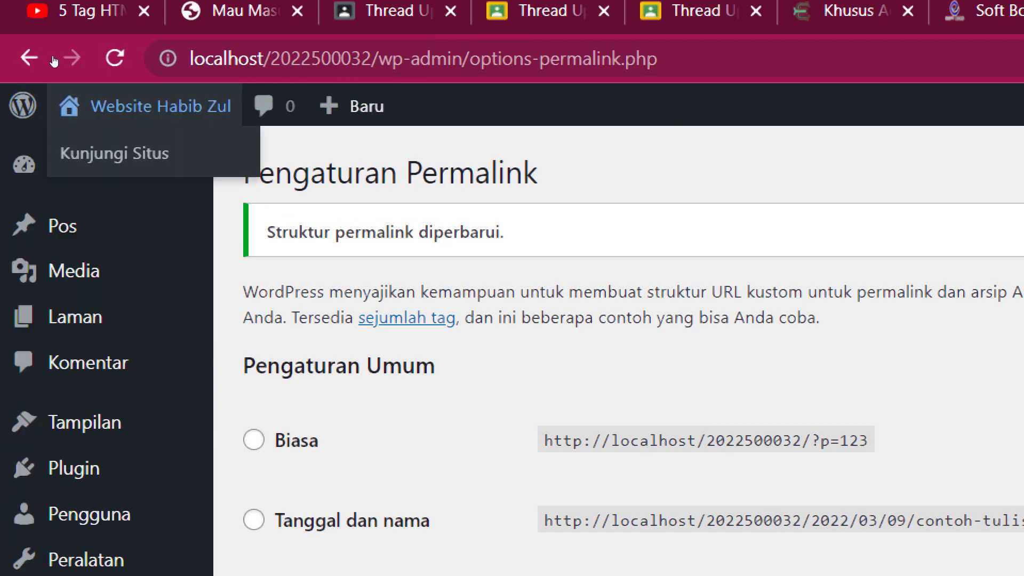
{"action": "right_click", "coordinate": [119, 150]}
{"action": "left_click", "coordinate": [217, 168]}
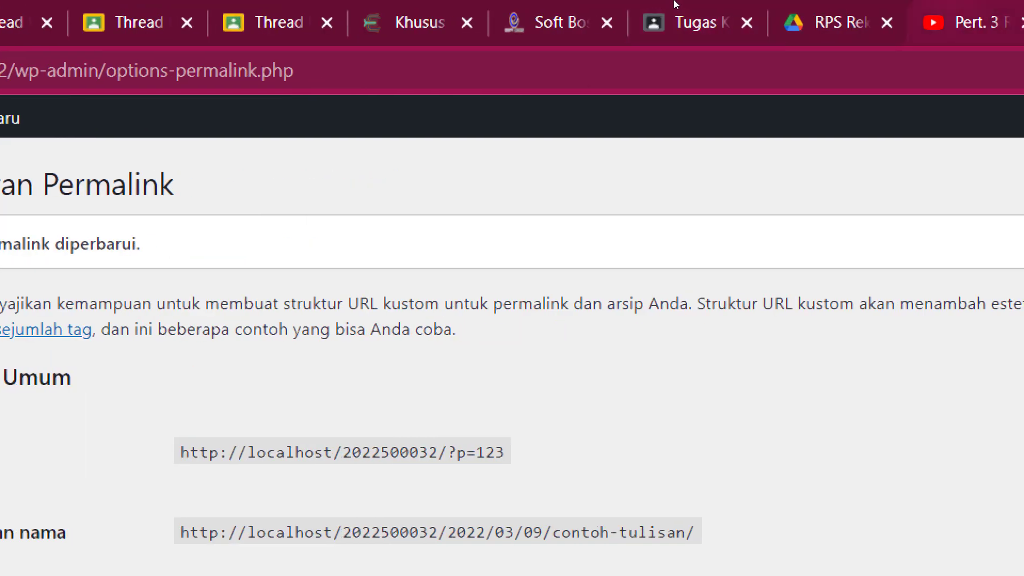
{"action": "left_click", "coordinate": [961, 21]}
{"action": "scroll", "coordinate": [141, 397], "scroll_direction": "down", "scroll_amount": 4}
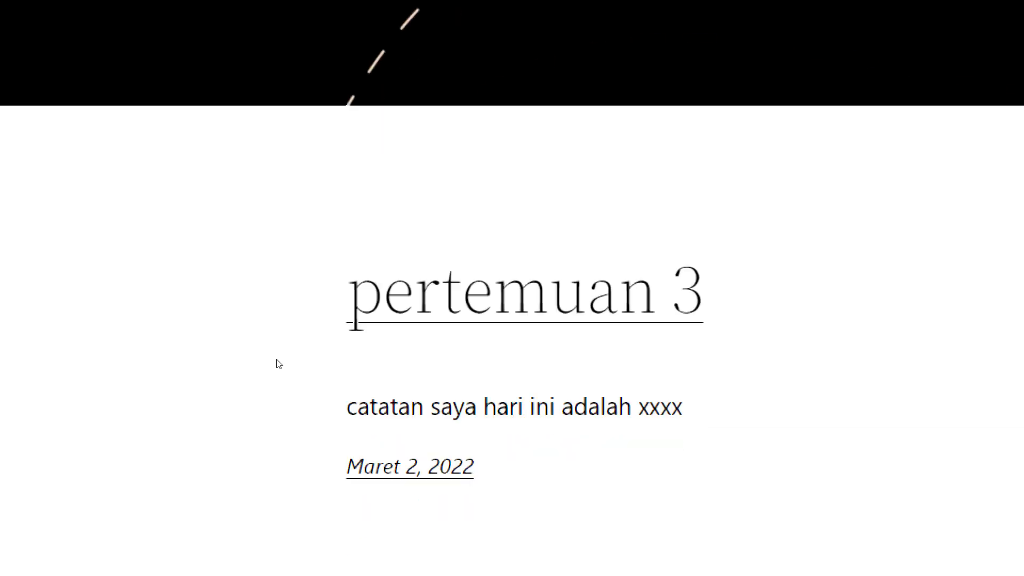
{"action": "scroll", "coordinate": [266, 283], "scroll_direction": "up", "scroll_amount": 1}
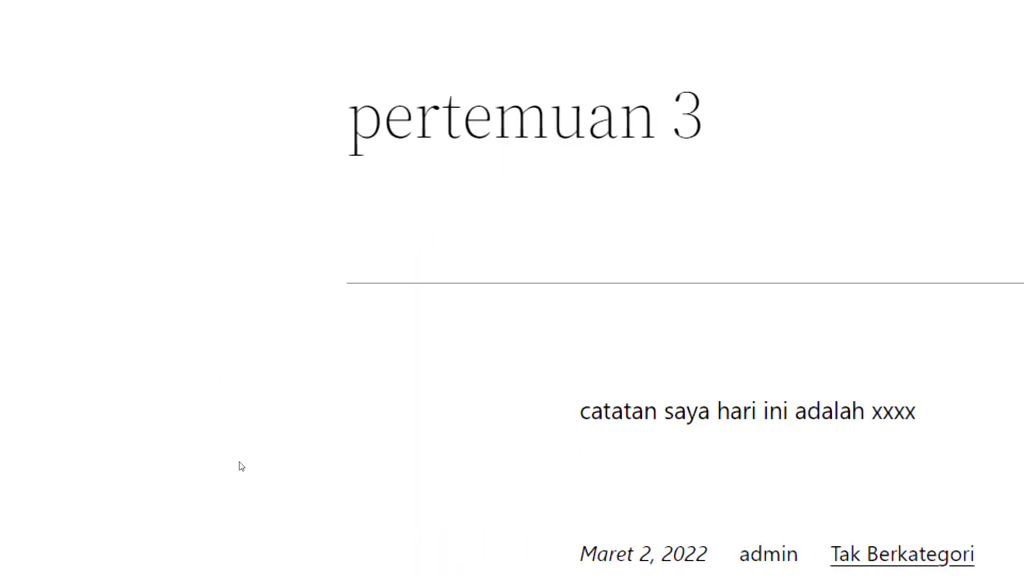
{"action": "scroll", "coordinate": [332, 382], "scroll_direction": "down", "scroll_amount": 6}
{"action": "scroll", "coordinate": [425, 405], "scroll_direction": "up", "scroll_amount": 10}
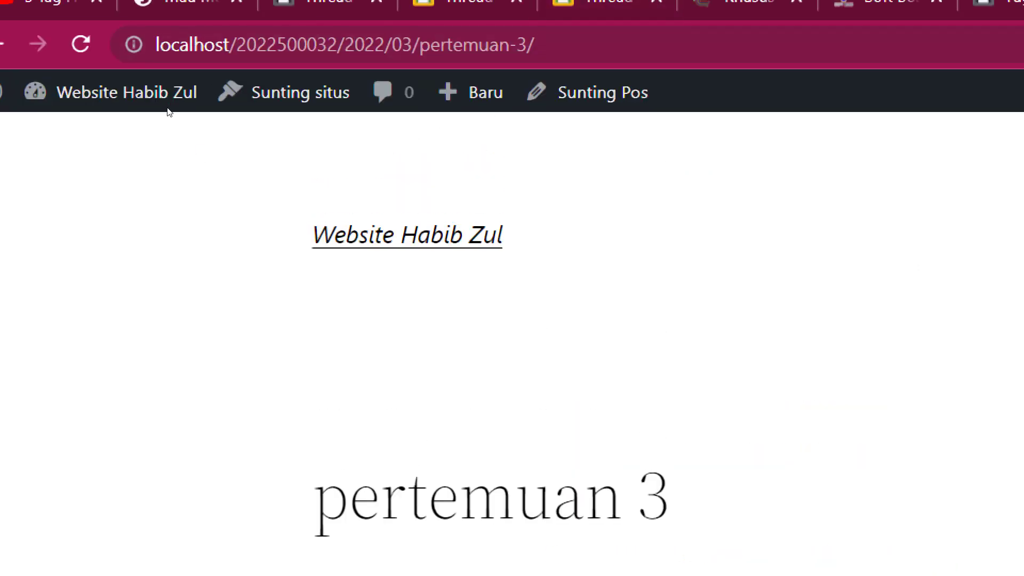
{"action": "left_click", "coordinate": [408, 235]}
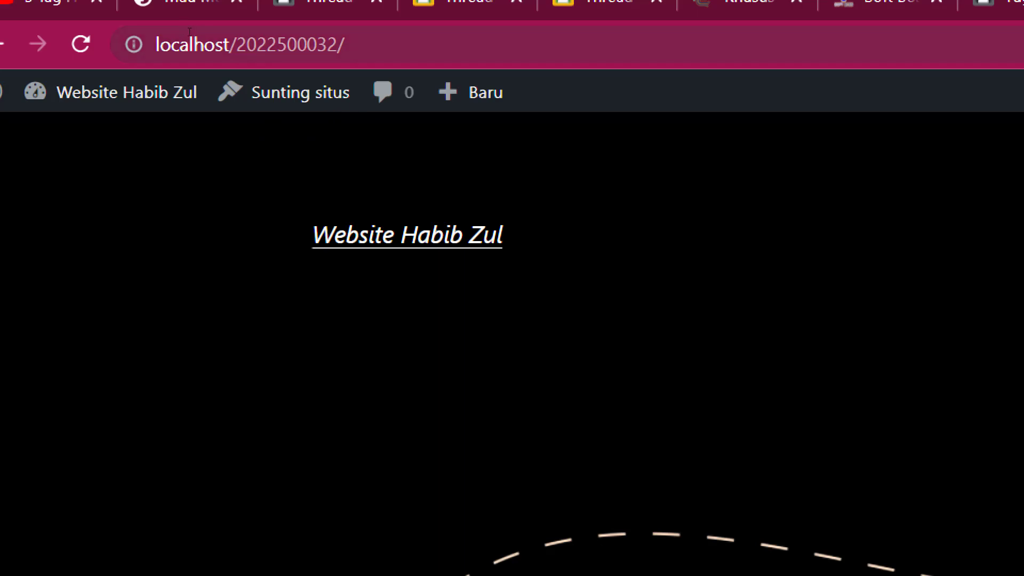
{"action": "left_click", "coordinate": [167, 33]}
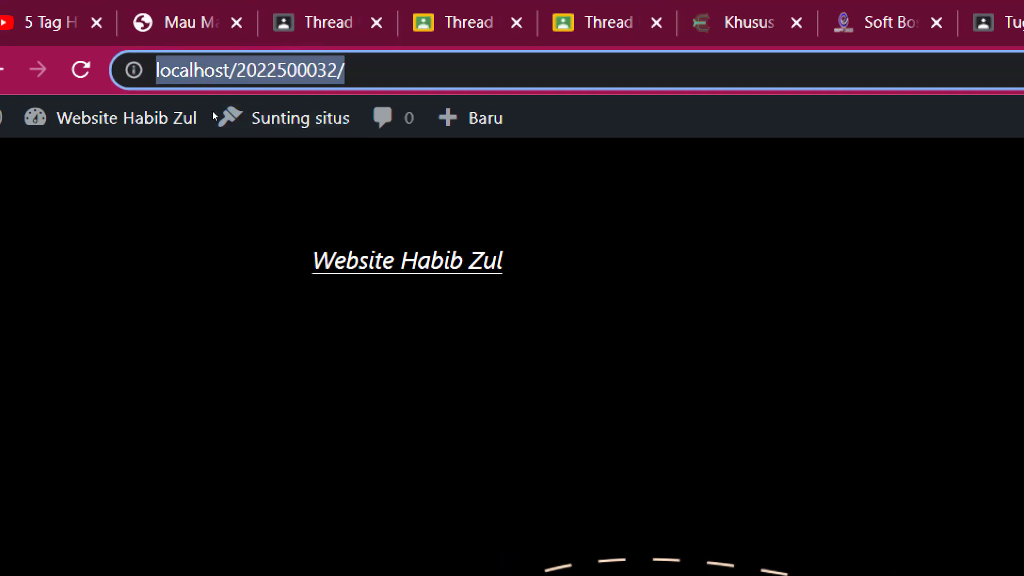
{"action": "scroll", "coordinate": [304, 273], "scroll_direction": "down", "scroll_amount": 2}
{"action": "scroll", "coordinate": [302, 273], "scroll_direction": "down", "scroll_amount": 5}
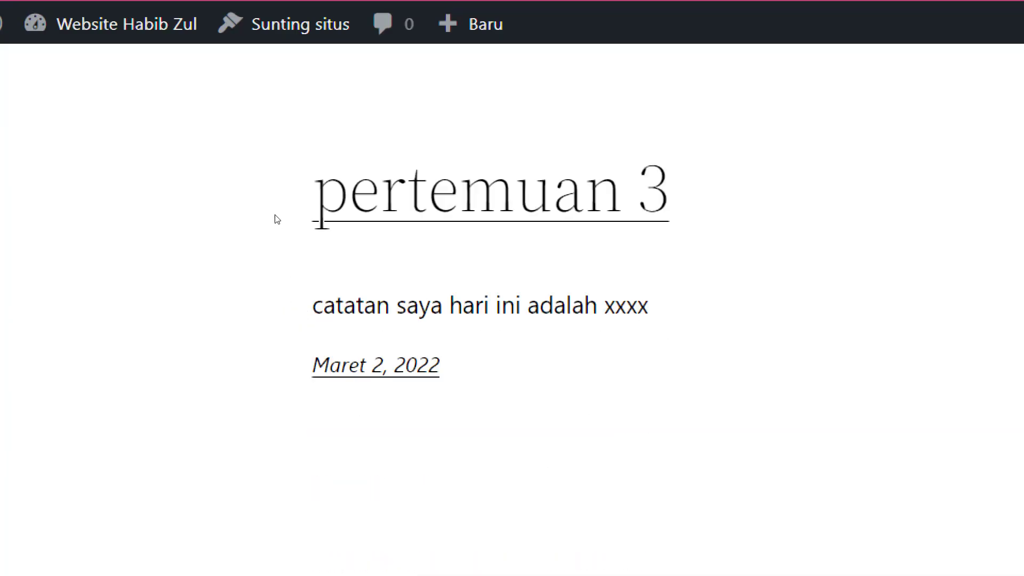
{"action": "scroll", "coordinate": [296, 151], "scroll_direction": "up", "scroll_amount": 3}
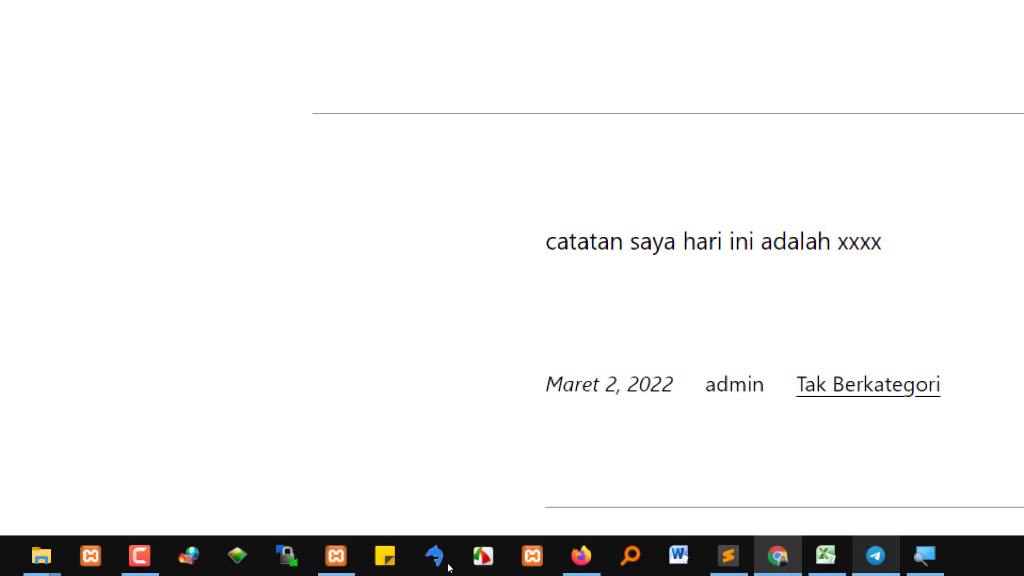
- Close the attendance spreadsheet and restore normal screen magnification
{"action": "left_click", "coordinate": [826, 556]}
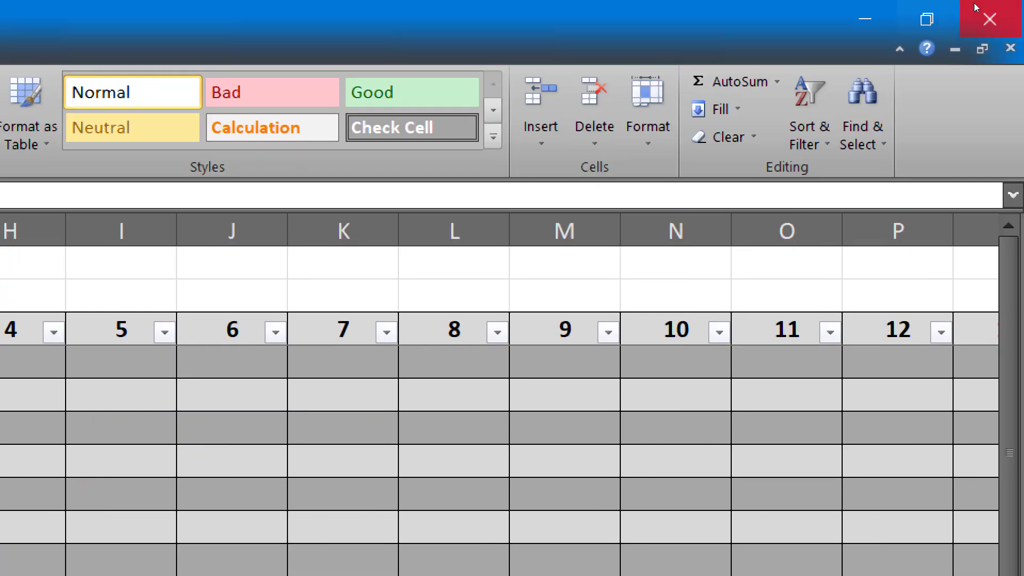
{"action": "left_click", "coordinate": [976, 8]}
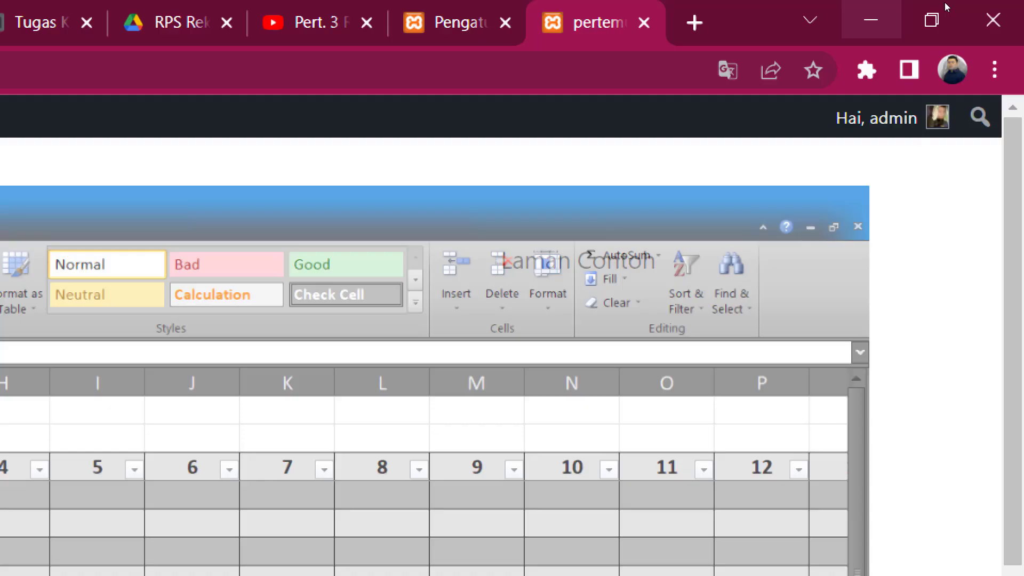
{"action": "scroll", "coordinate": [225, 206], "scroll_direction": "down", "scroll_amount": 10}
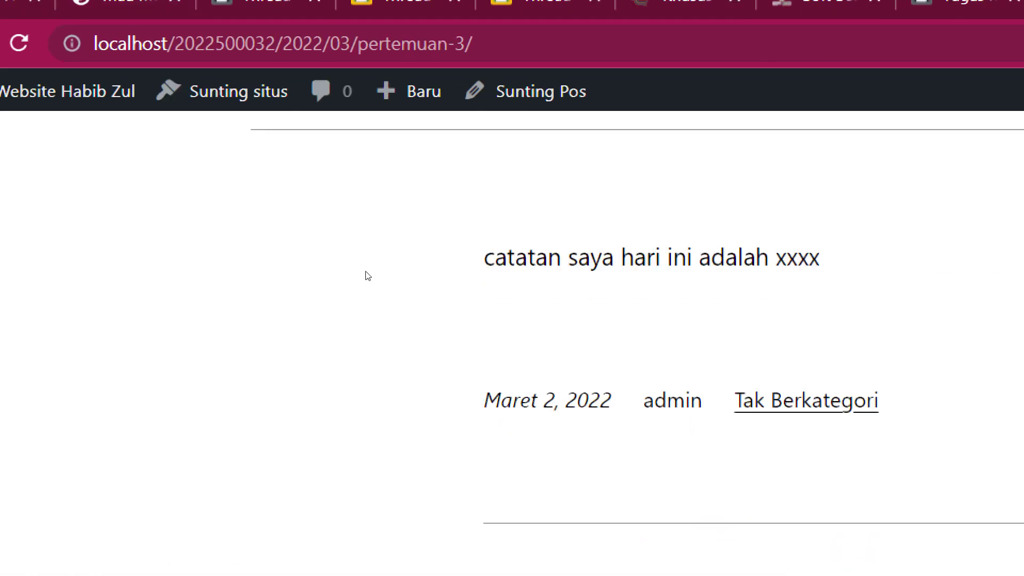
{"action": "scroll", "coordinate": [403, 314], "scroll_direction": "down", "scroll_amount": 10}
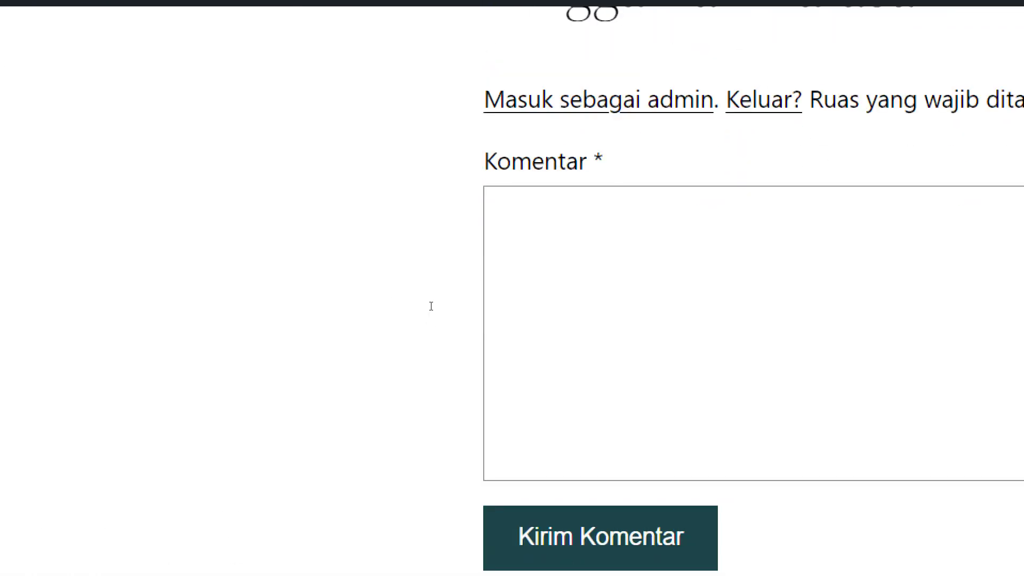
{"action": "scroll", "coordinate": [416, 304], "scroll_direction": "up", "scroll_amount": 6}
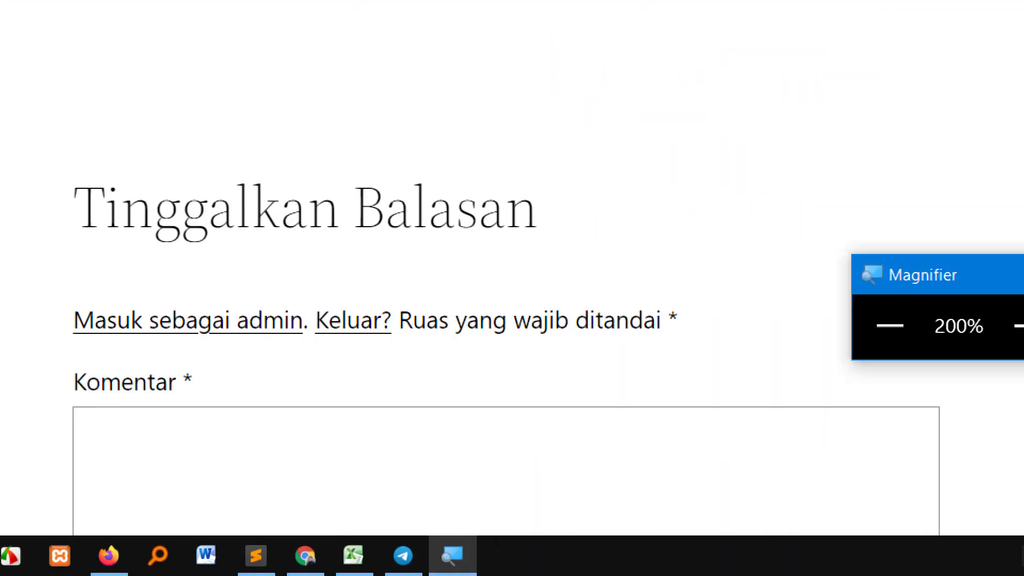
{"action": "key", "text": "super+minus"}
- Open the pertemuan 2 post at its month-and-name address, return home, then view the syllabus PDF
{"action": "left_click", "coordinate": [15, 35]}
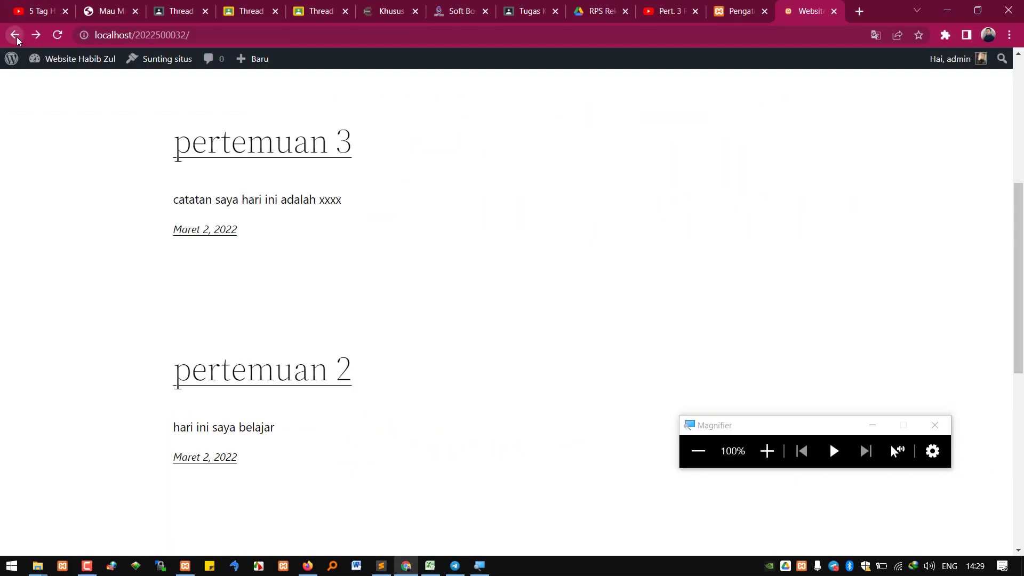
{"action": "scroll", "coordinate": [336, 248], "scroll_direction": "down", "scroll_amount": 1}
{"action": "left_click", "coordinate": [245, 302]}
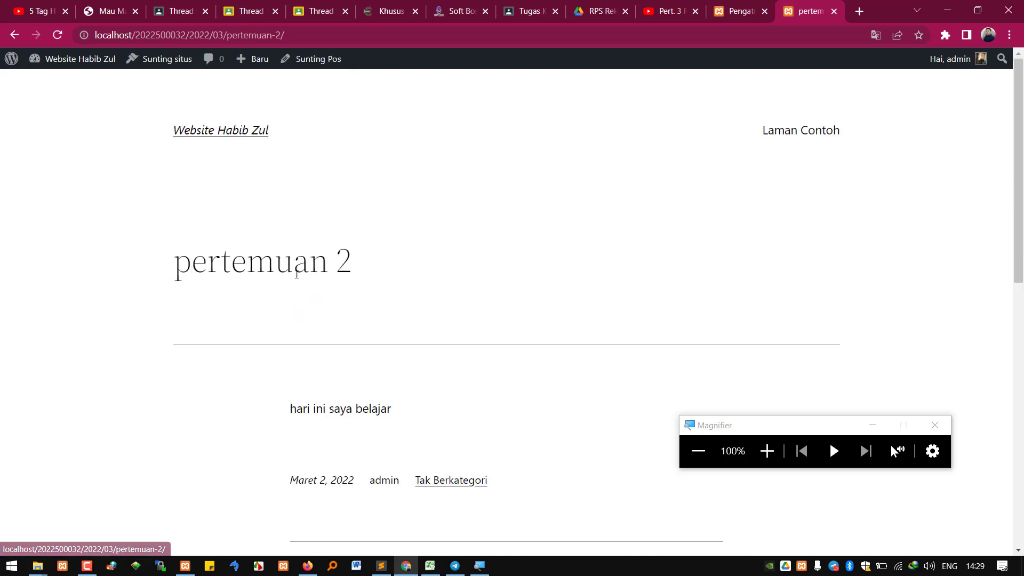
{"action": "scroll", "coordinate": [382, 334], "scroll_direction": "down", "scroll_amount": 10}
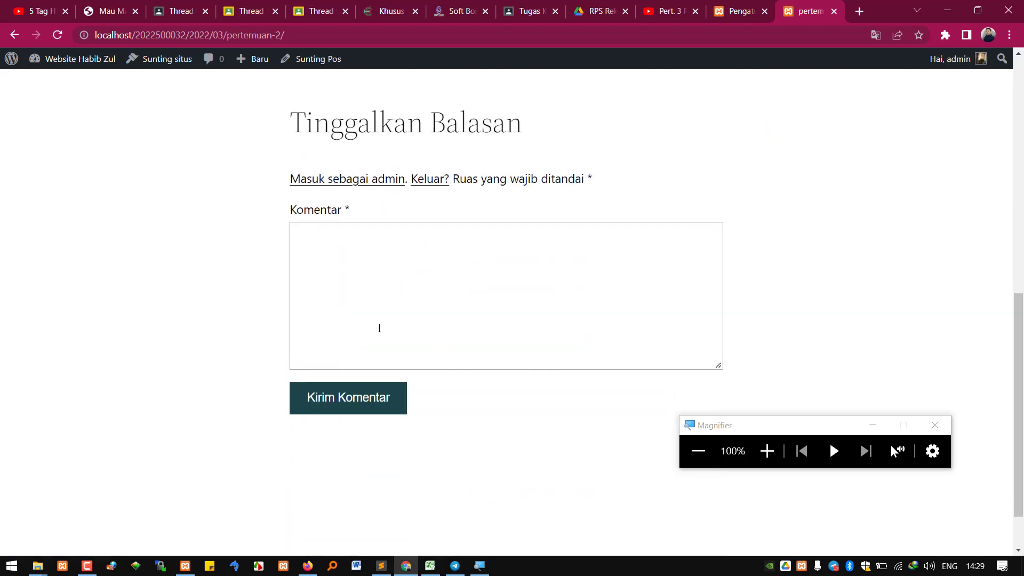
{"action": "left_click", "coordinate": [261, 504]}
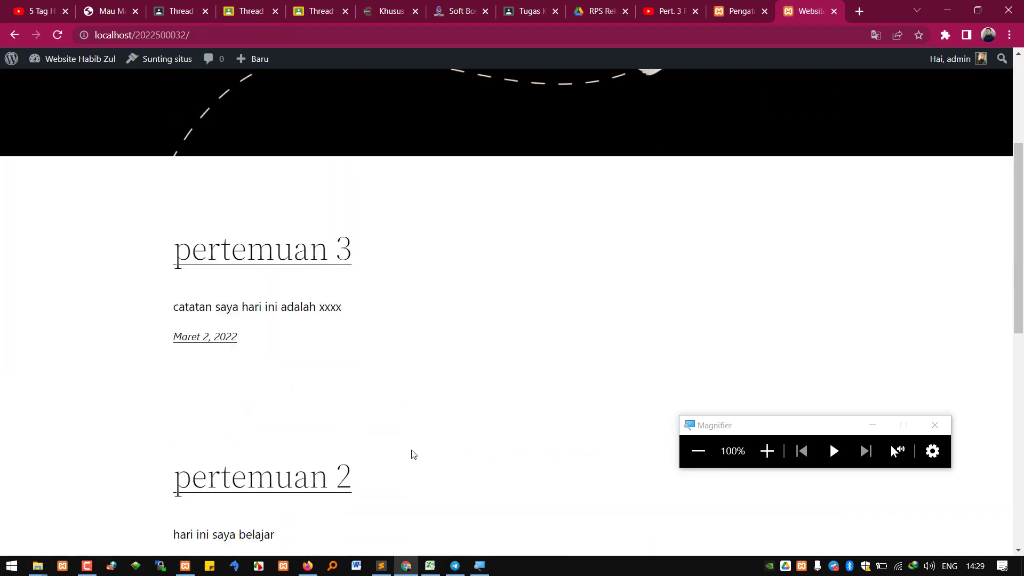
{"action": "scroll", "coordinate": [411, 454], "scroll_direction": "down", "scroll_amount": 5}
{"action": "scroll", "coordinate": [412, 453], "scroll_direction": "down", "scroll_amount": 4}
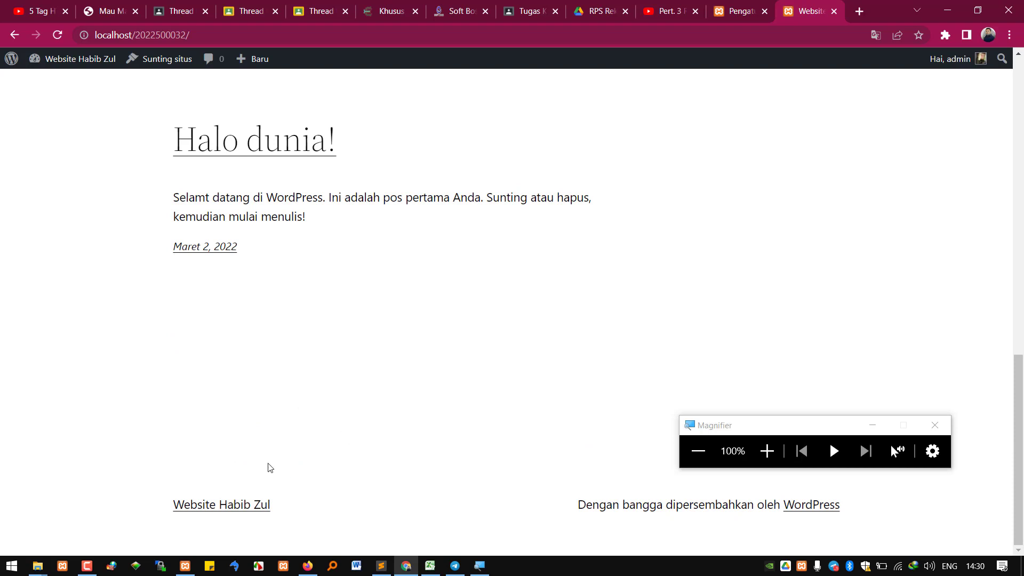
{"action": "scroll", "coordinate": [297, 365], "scroll_direction": "up", "scroll_amount": 1}
{"action": "scroll", "coordinate": [297, 364], "scroll_direction": "up", "scroll_amount": 1}
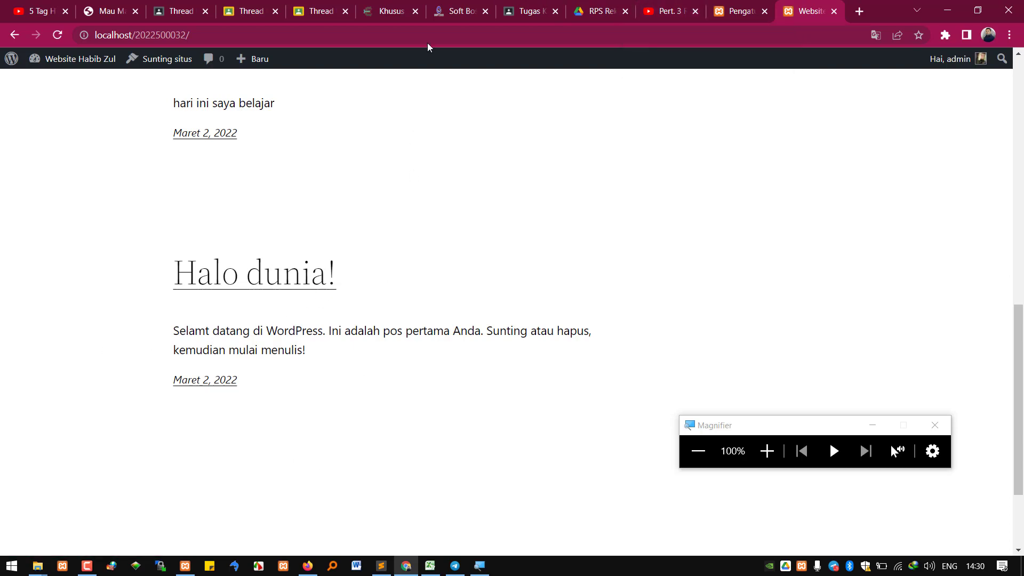
{"action": "left_click", "coordinate": [602, 10]}
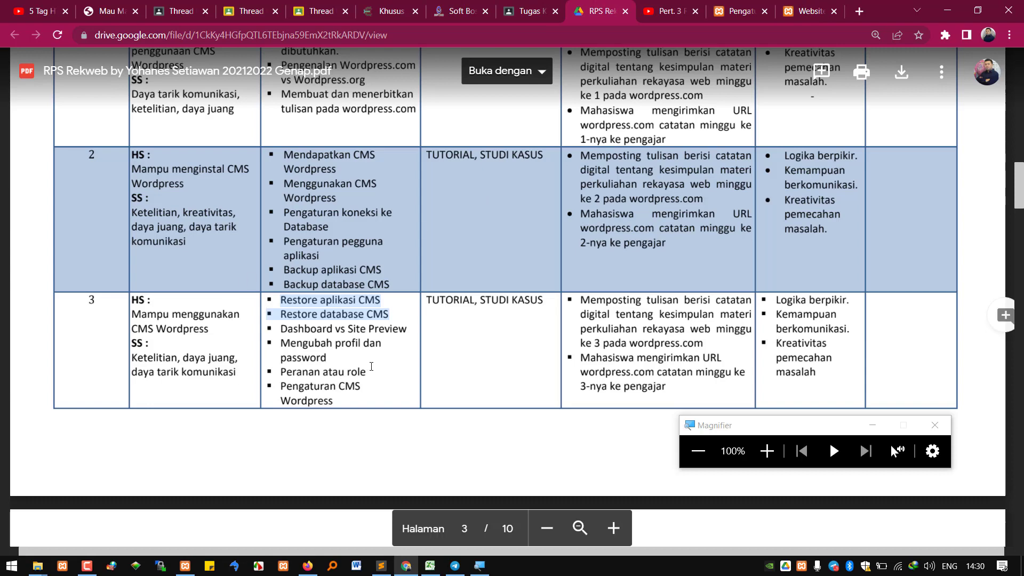
- Select the text 'Dashboard vs Site Preview' in the meeting 3 row of the syllabus table
{"action": "left_click", "coordinate": [764, 452]}
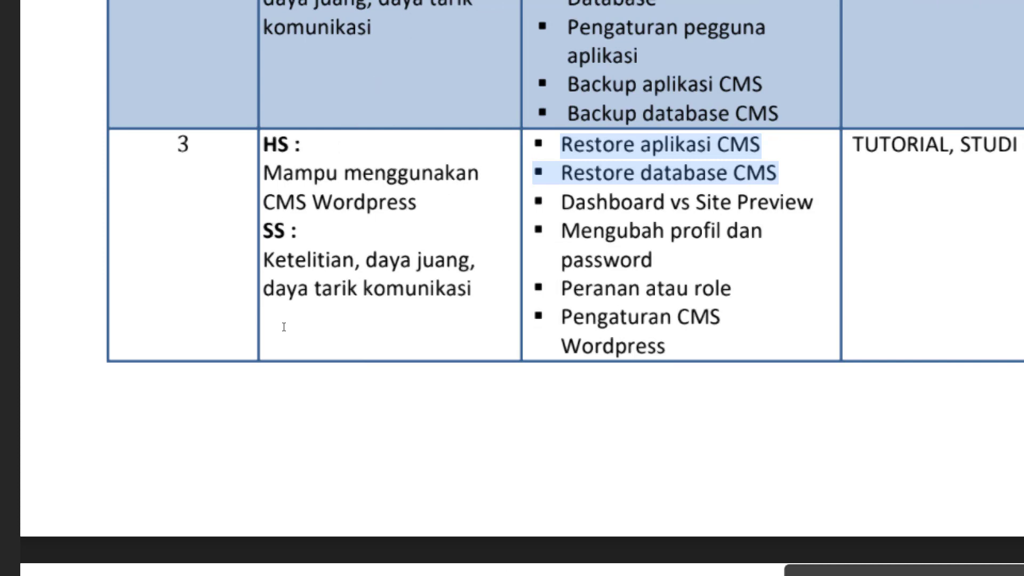
{"action": "left_click", "coordinate": [281, 329]}
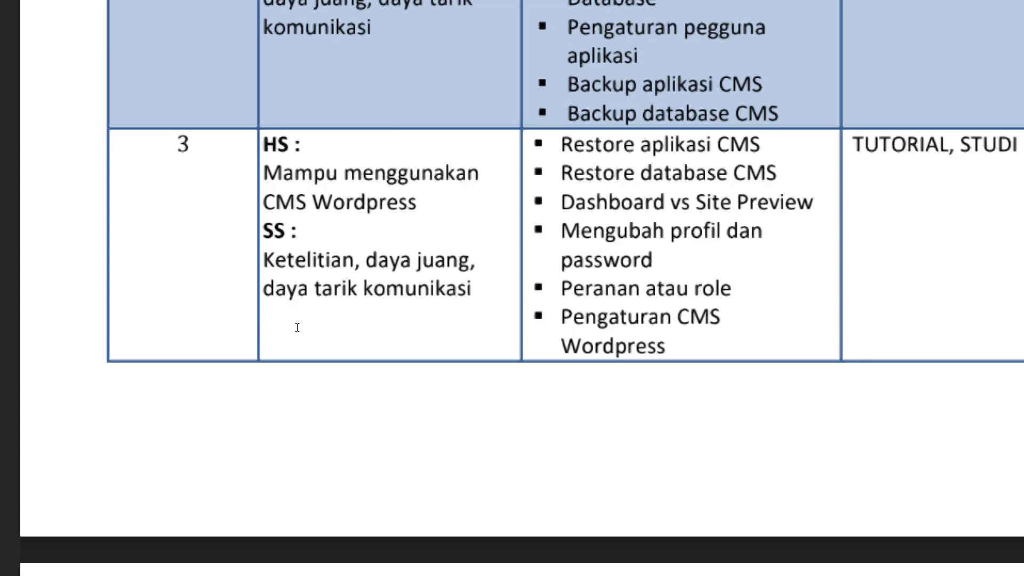
{"action": "key", "text": "ctrl+shift+Right"}
{"action": "key", "text": "ctrl+shift+Right"}
{"action": "key", "text": "ctrl+shift+Right"}
{"action": "key", "text": "ctrl+shift+Right"}
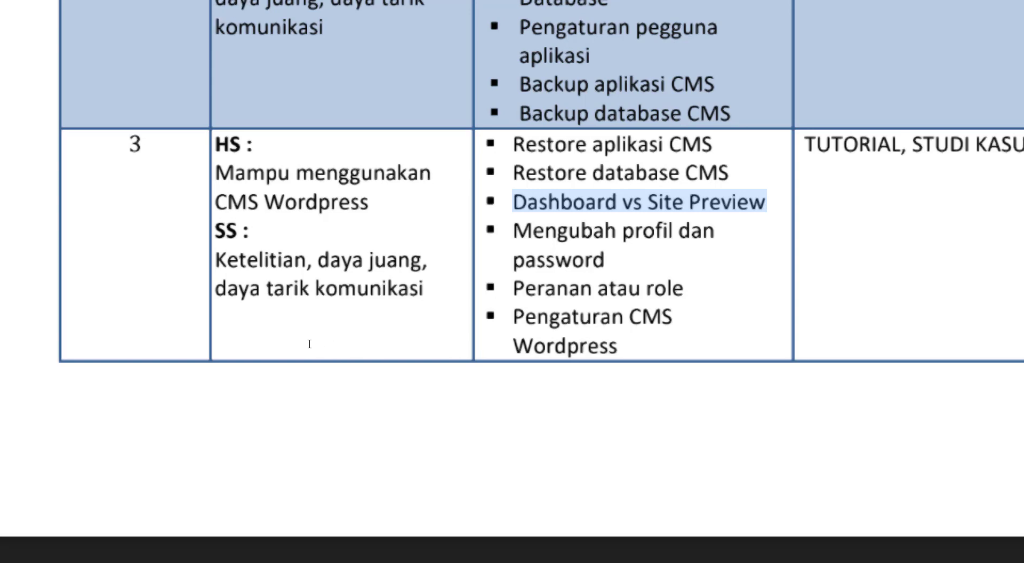
{"action": "key", "text": "Left"}
{"action": "key", "text": "ctrl+shift+Right"}
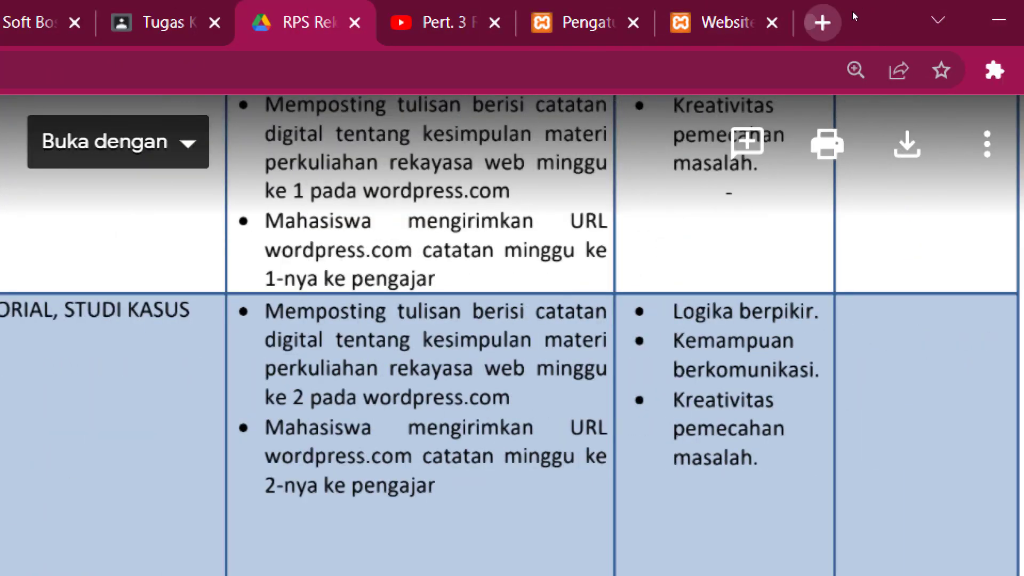
- Search 'rumah gadang' in a new tab, view the images, and return to the WordPress tab
{"action": "left_click", "coordinate": [825, 19]}
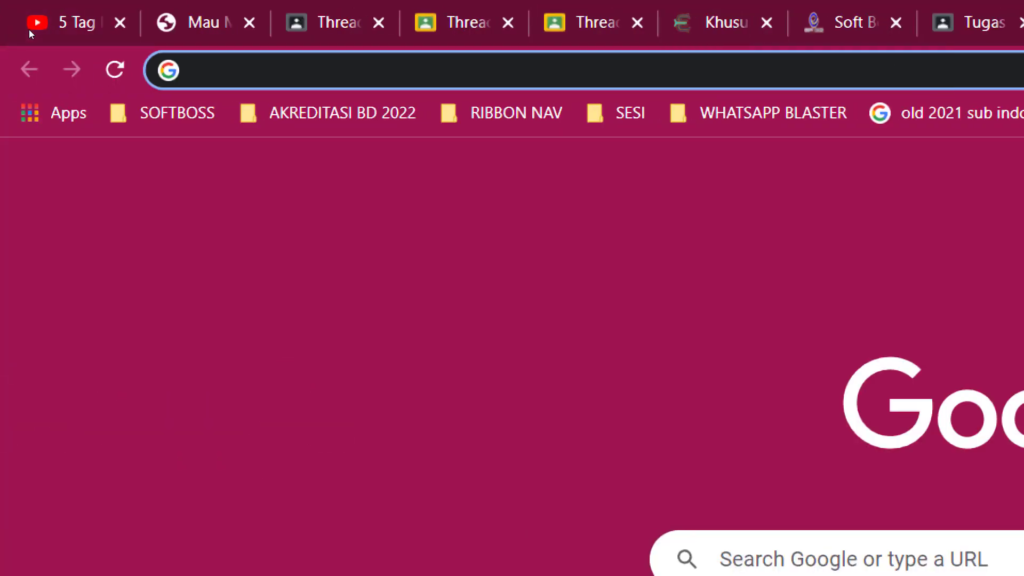
{"action": "type", "text": "rumah gadang"}
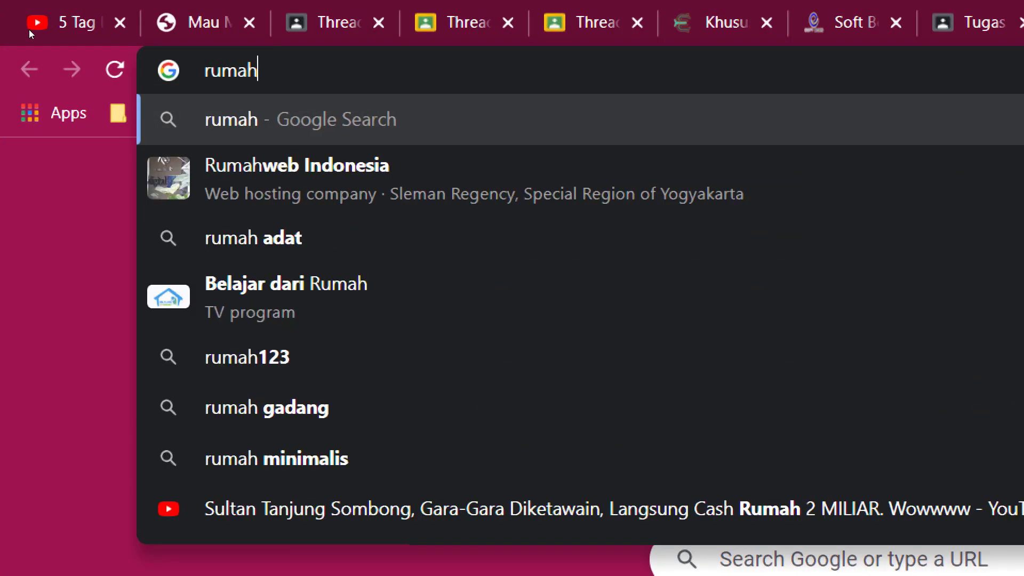
{"action": "key", "text": "Return"}
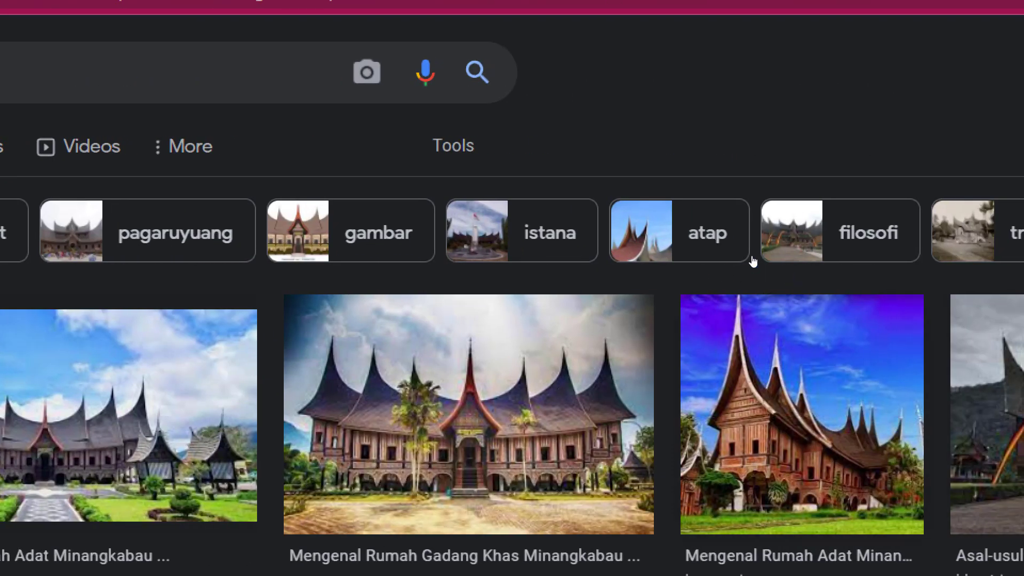
{"action": "scroll", "coordinate": [754, 275], "scroll_direction": "down", "scroll_amount": 2}
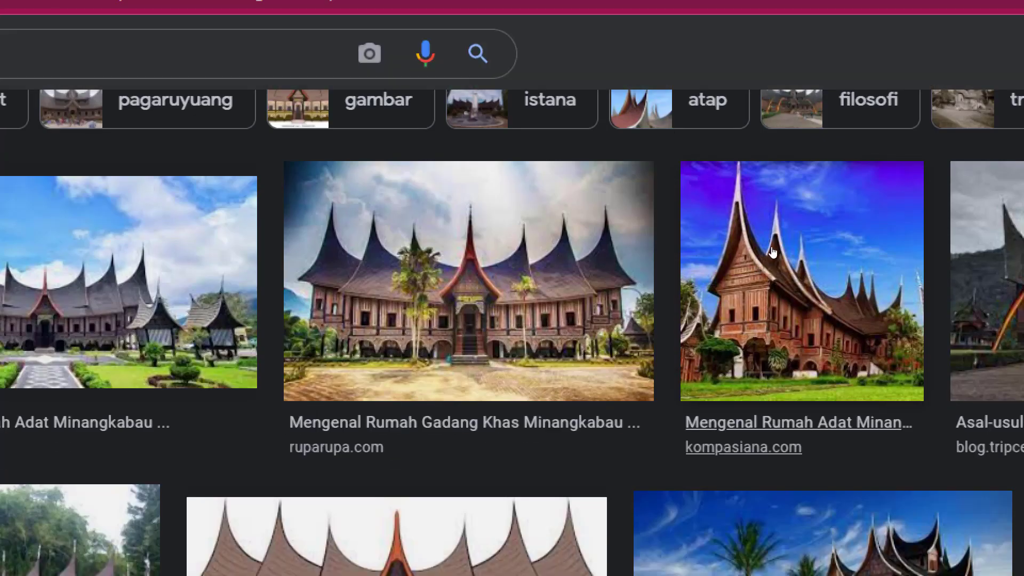
{"action": "scroll", "coordinate": [754, 275], "scroll_direction": "up", "scroll_amount": 2}
{"action": "key", "text": "ctrl+shift+Tab"}
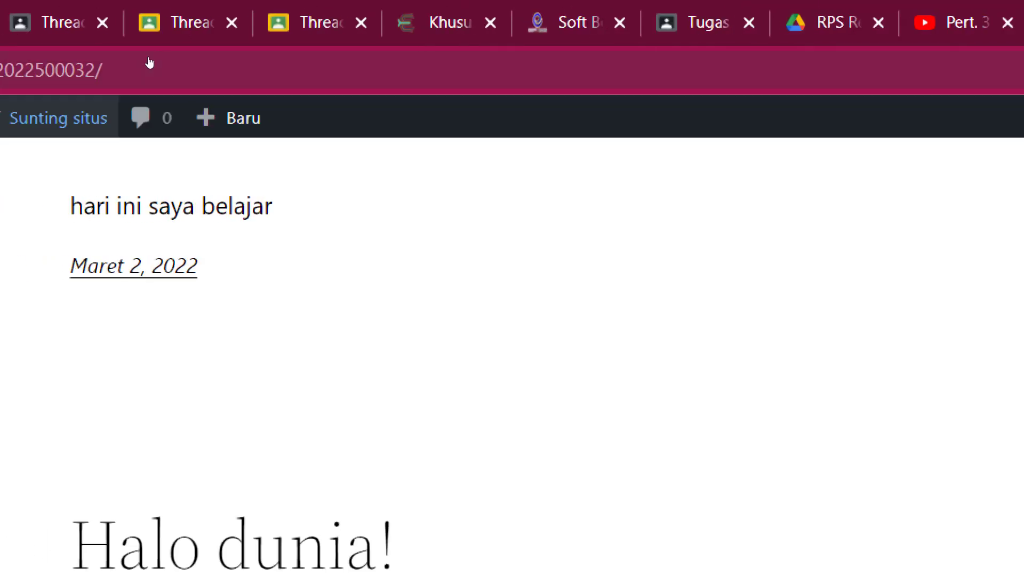
- Return to the syllabus PDF and highlight 'Site Preview' in the meeting 3 topics row
{"action": "key", "text": "ctrl+shift+Tab"}
{"action": "key", "text": "ctrl+shift+Tab"}
{"action": "key", "text": "ctrl+shift+Tab"}
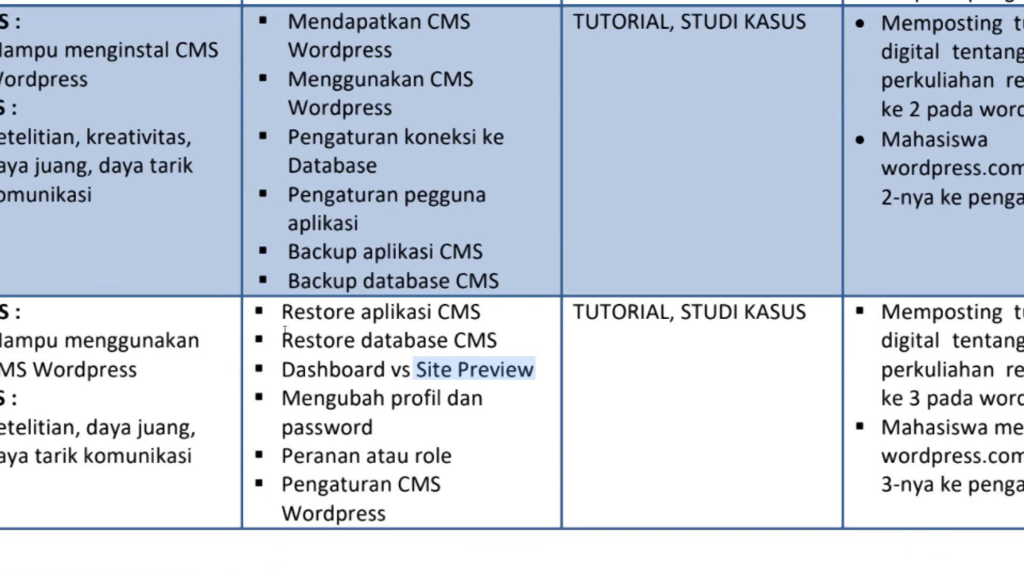
{"action": "left_click_drag", "start_coordinate": [386, 369], "coordinate": [282, 369]}
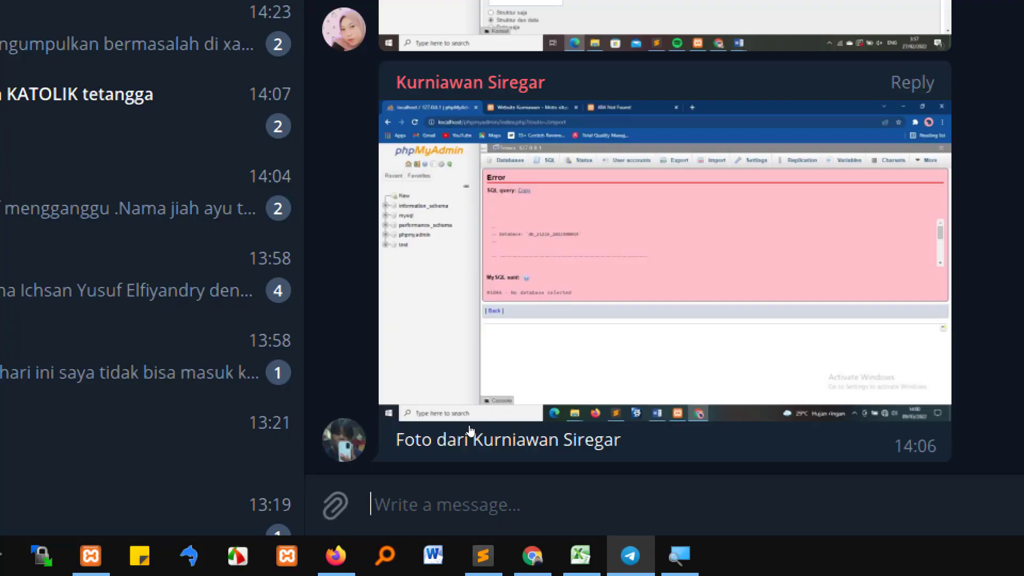
- Find the March 8 meeting 3 lecture video announcement in the class chat, then go back to the browser
{"action": "scroll", "coordinate": [469, 430], "scroll_direction": "up", "scroll_amount": 15}
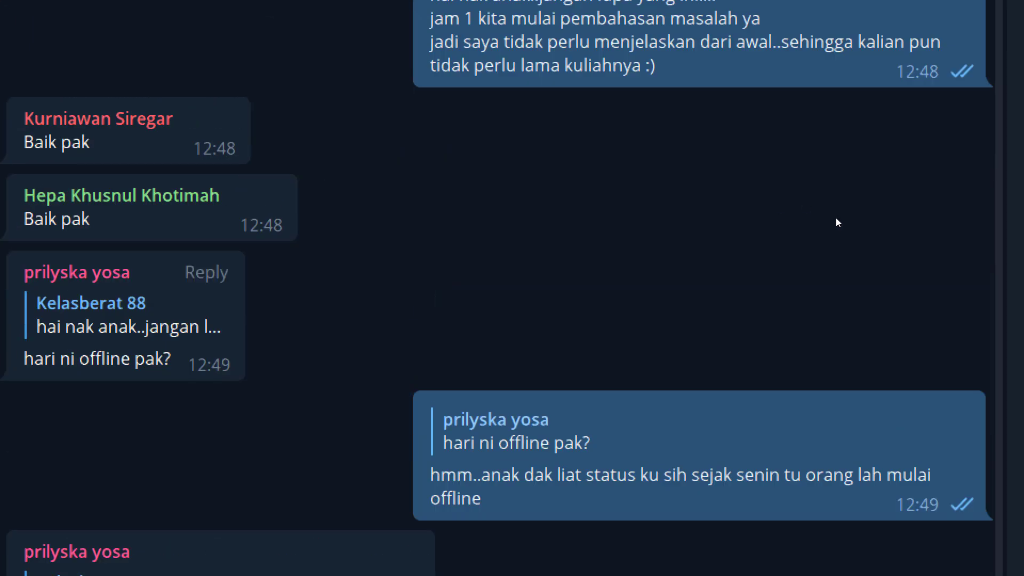
{"action": "scroll", "coordinate": [763, 165], "scroll_direction": "up", "scroll_amount": 10}
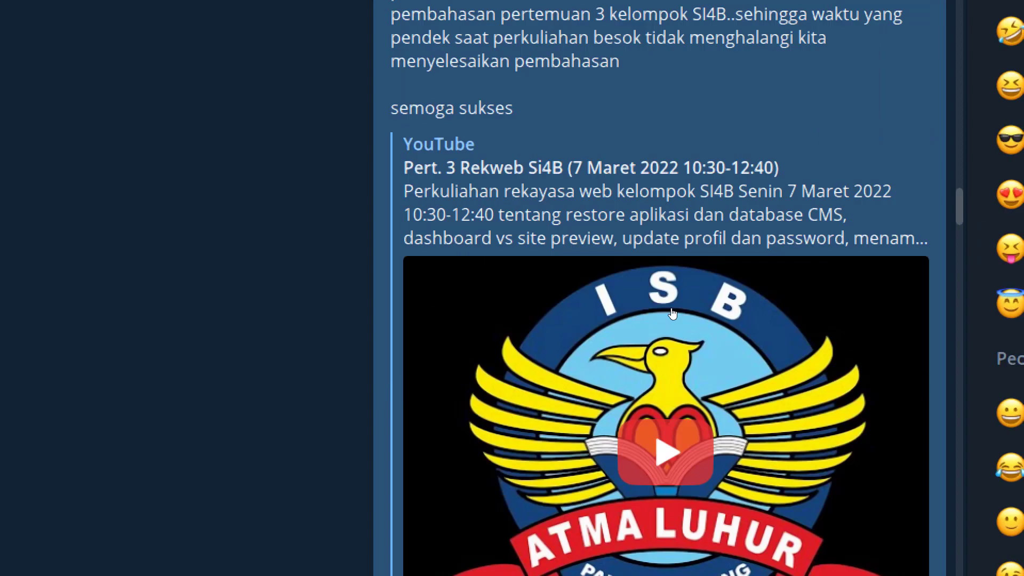
{"action": "scroll", "coordinate": [672, 317], "scroll_direction": "up", "scroll_amount": 10}
{"action": "right_click", "coordinate": [639, 124]}
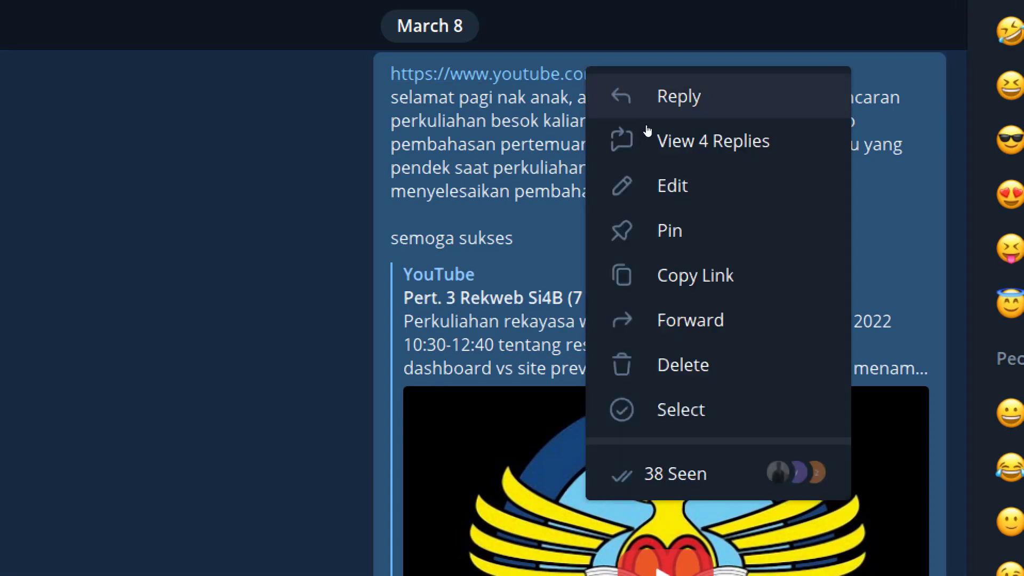
{"action": "key", "text": "Escape"}
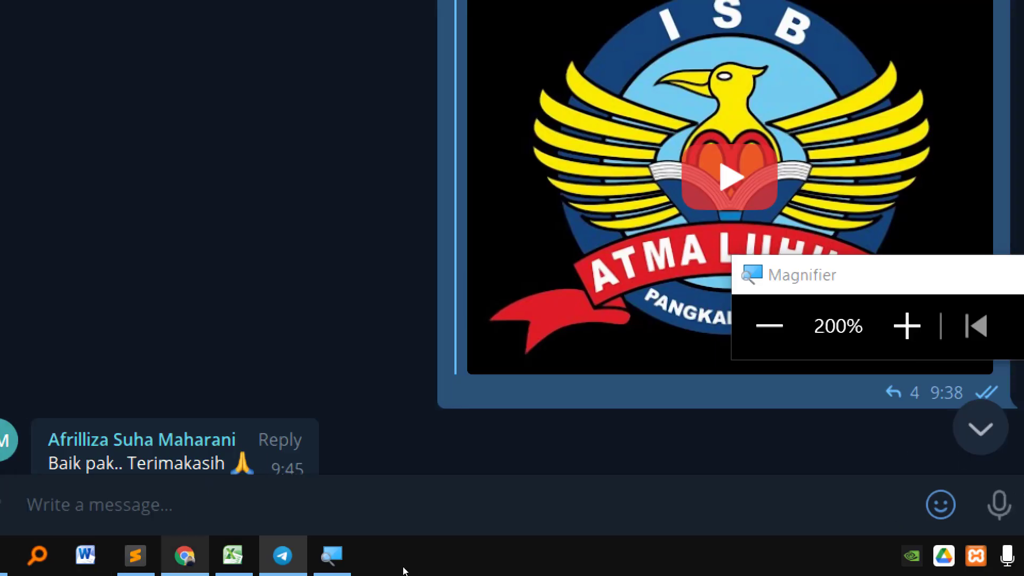
{"action": "left_click", "coordinate": [185, 555]}
- Load the pasted meeting 3 YouTube lecture link in the rumah gadang tab and reset screen zoom
{"action": "left_click", "coordinate": [815, 13]}
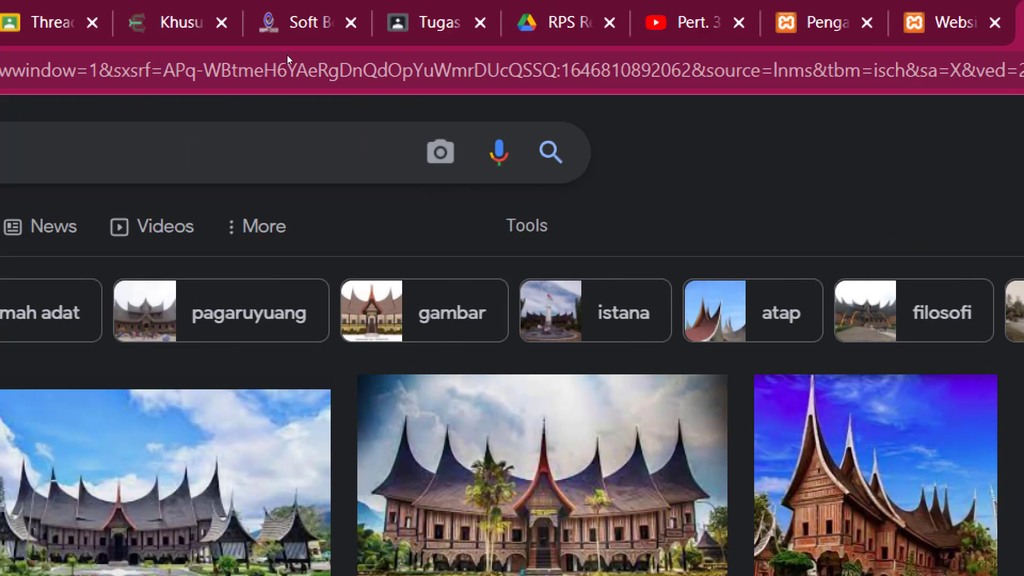
{"action": "key", "text": "ctrl+l"}
{"action": "type", "text": "https://www.youtube.com/watch?v=ggkRHlXbmf0"}
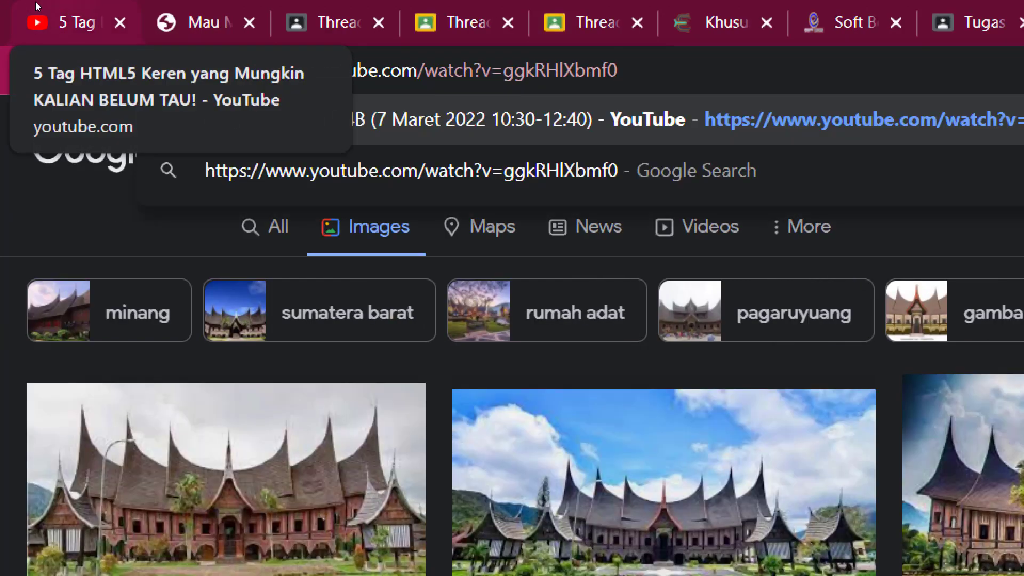
{"action": "key", "text": "Return"}
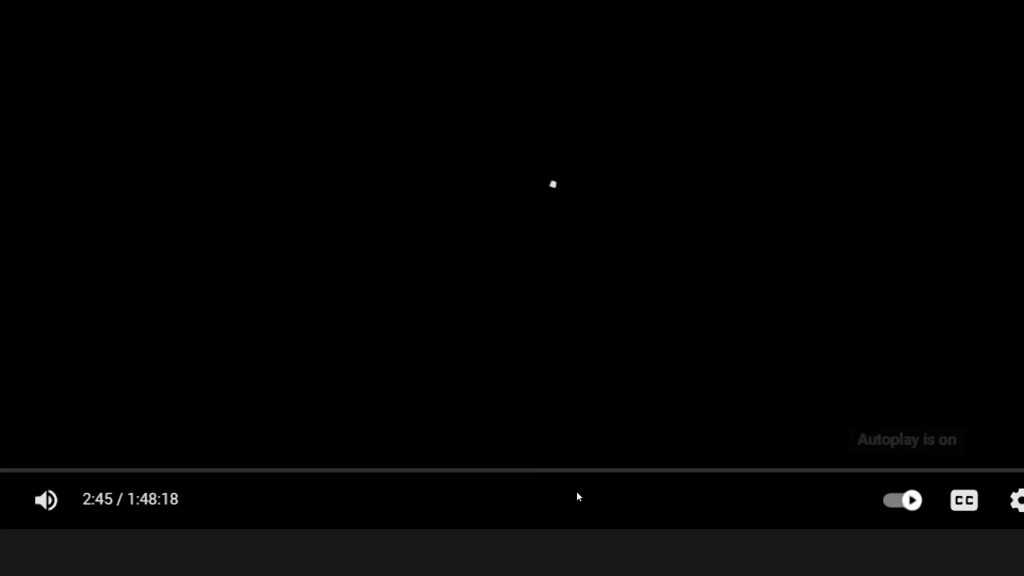
{"action": "key", "text": "super+minus"}
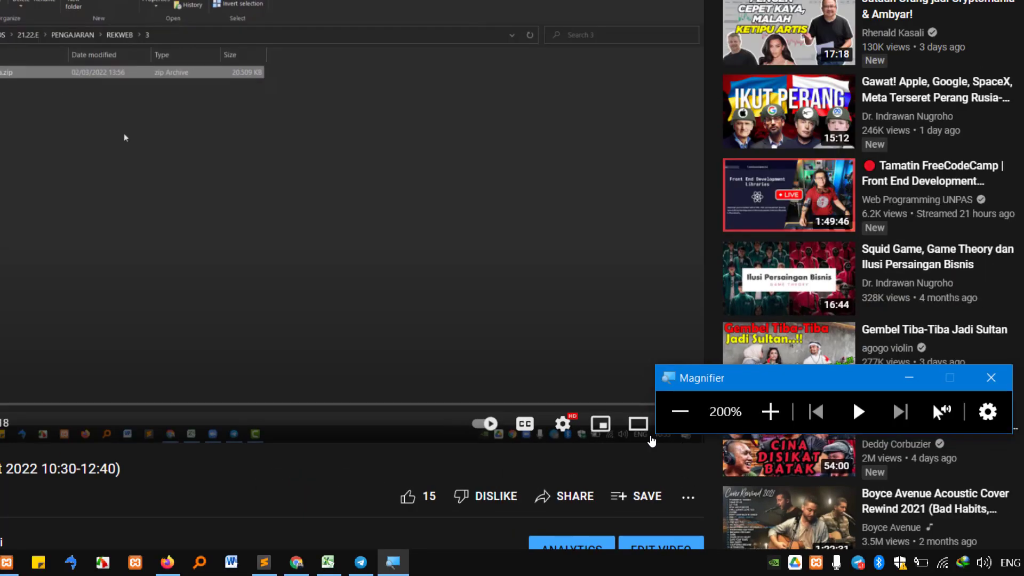
- Pause the lecture and skip ahead to 1:08:04, where the WordPress roles list appears
{"action": "left_click", "coordinate": [137, 427]}
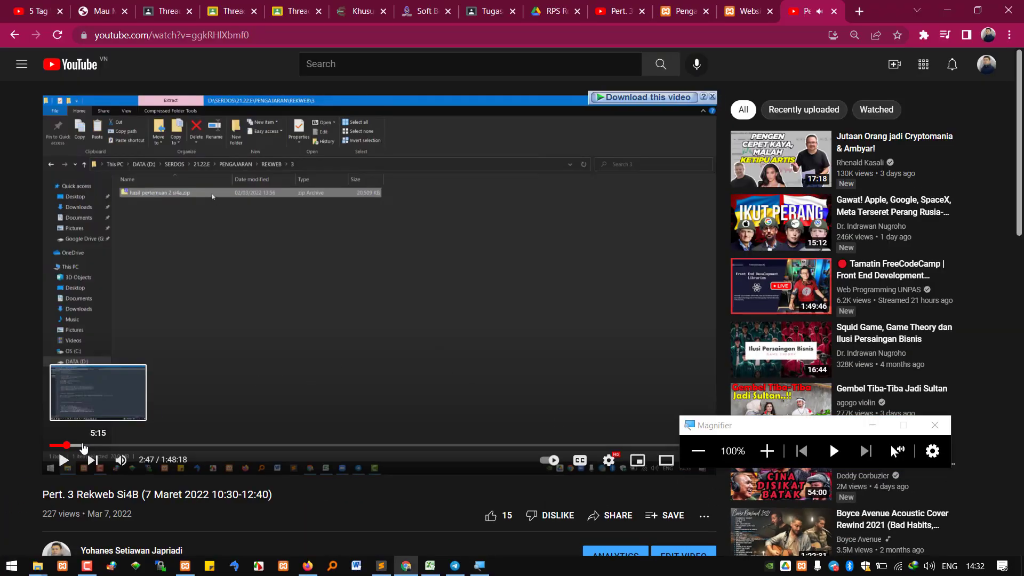
{"action": "left_click", "coordinate": [117, 446]}
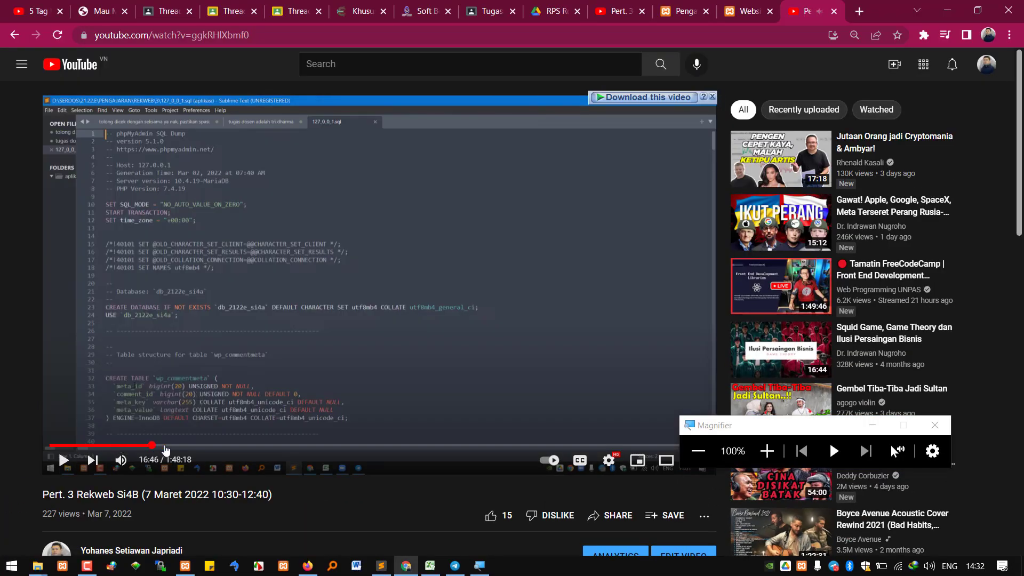
{"action": "left_click", "coordinate": [190, 445]}
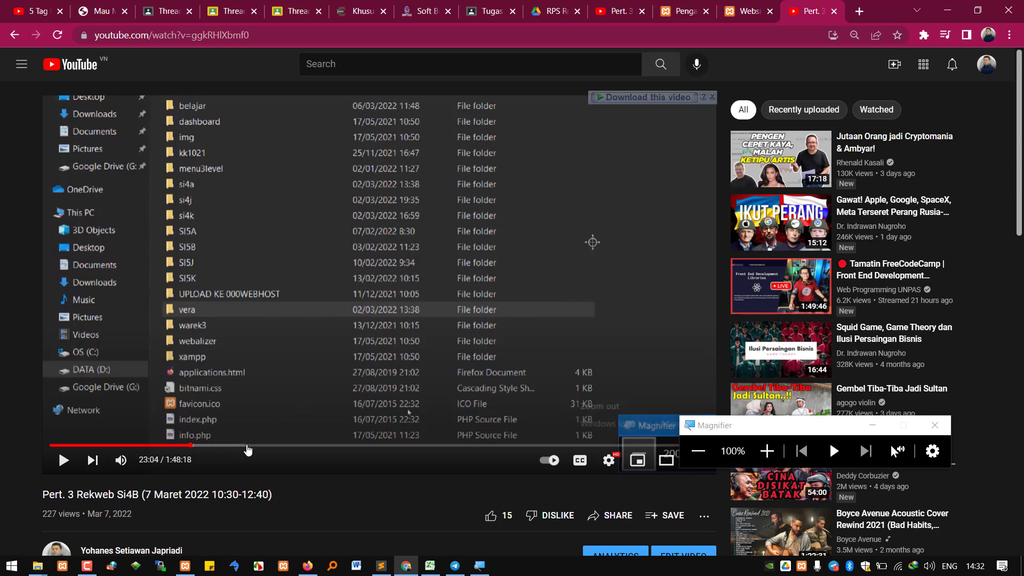
{"action": "left_click", "coordinate": [352, 445]}
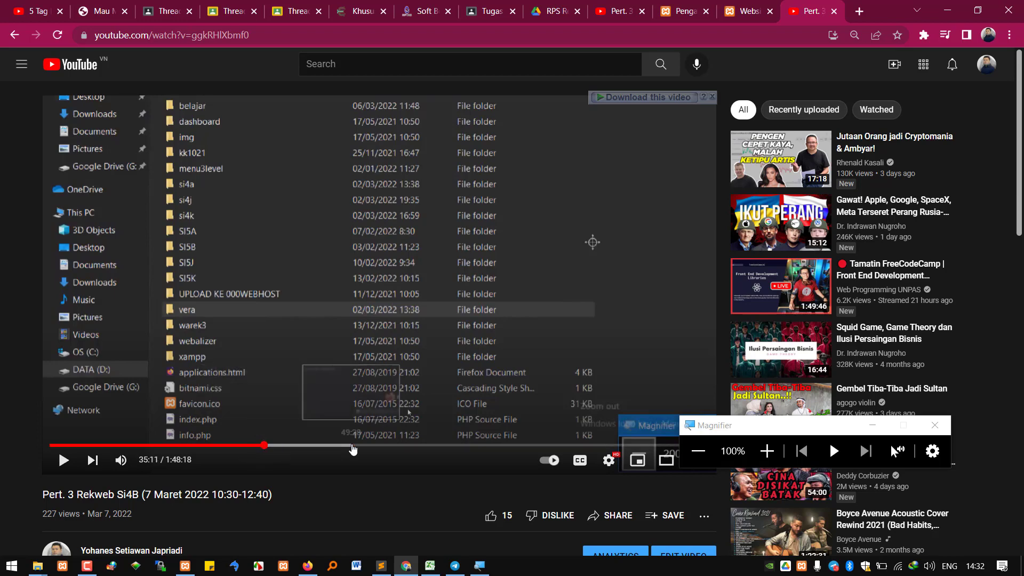
{"action": "left_click", "coordinate": [464, 445]}
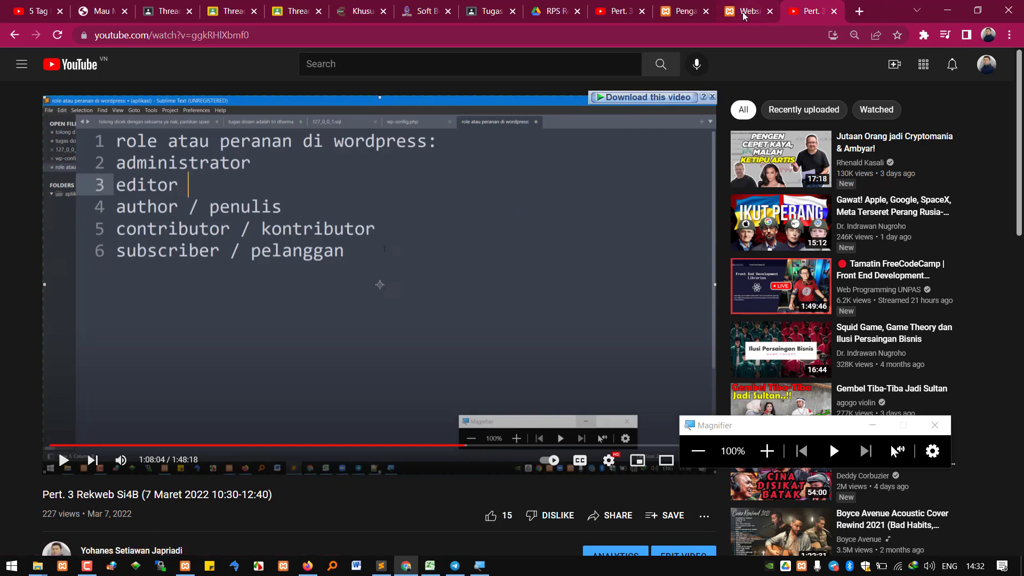
{"action": "left_click", "coordinate": [552, 11]}
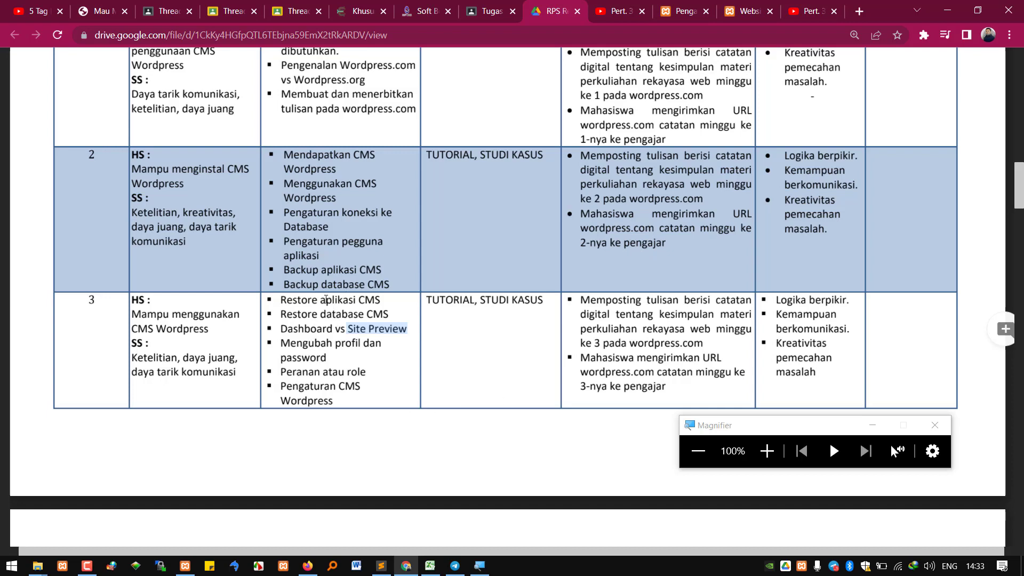
- Clear the Site Preview highlight in the syllabus and return to the paused Pert. 3 lecture video
{"action": "left_click", "coordinate": [308, 326]}
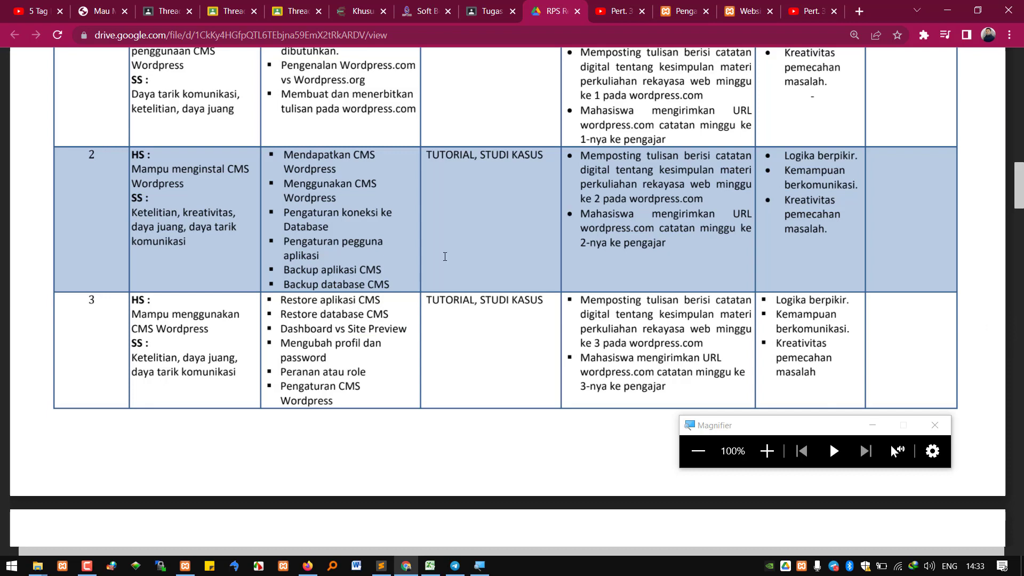
{"action": "left_click", "coordinate": [813, 11]}
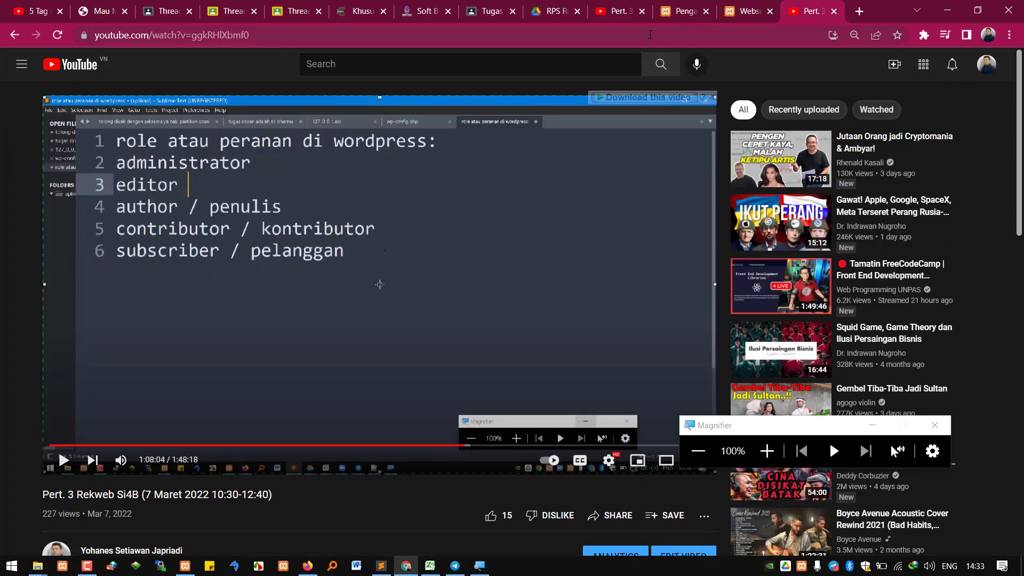
- Search Google for 'dashboard', refine it to 'dashboard mobil', and browse the image results
{"action": "left_click", "coordinate": [636, 43]}
{"action": "type", "text": "das"}
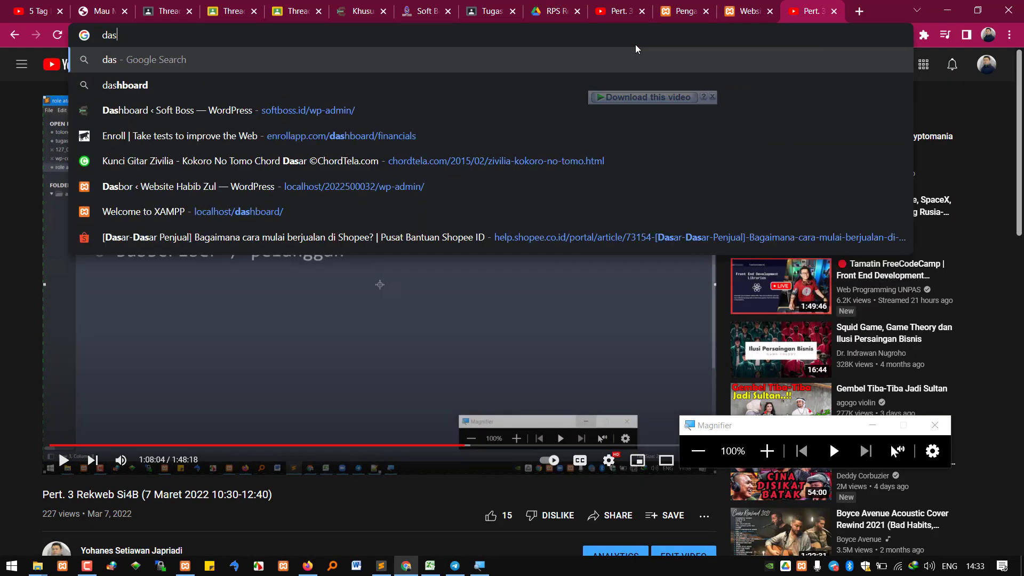
{"action": "type", "text": "hboard"}
{"action": "key", "text": "Return"}
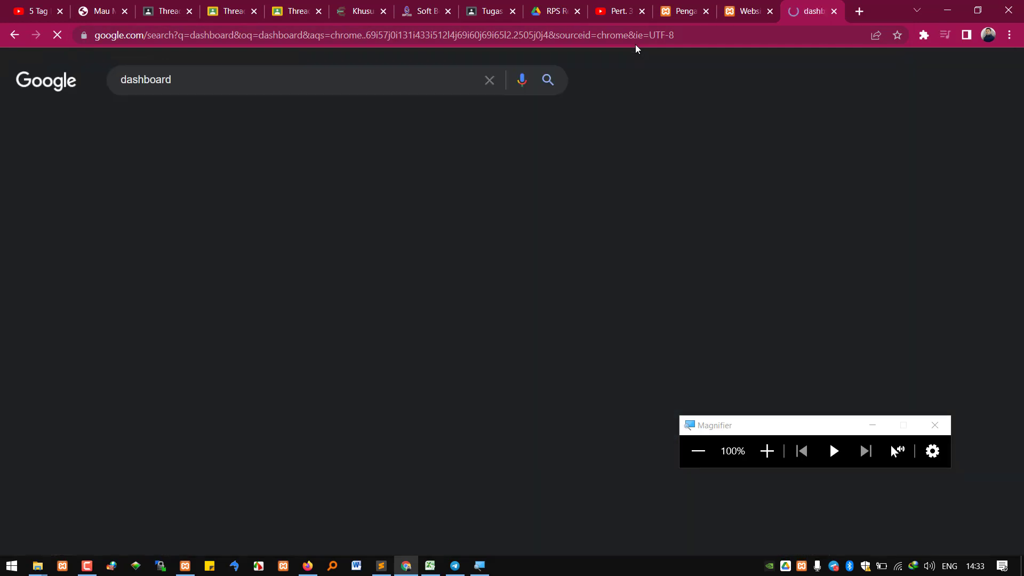
{"action": "left_click", "coordinate": [257, 86]}
{"action": "type", "text": "mobil"}
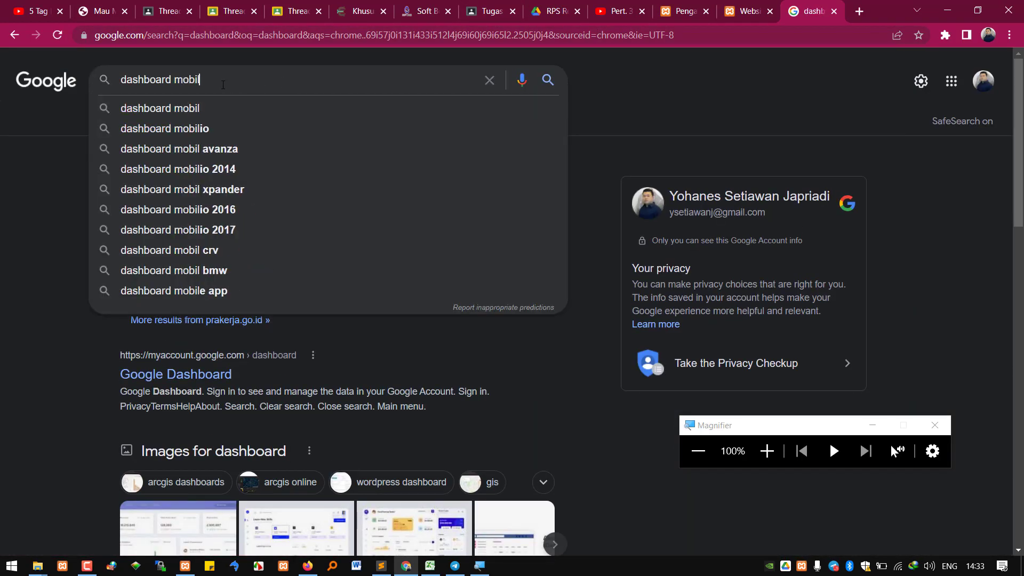
{"action": "key", "text": "Return"}
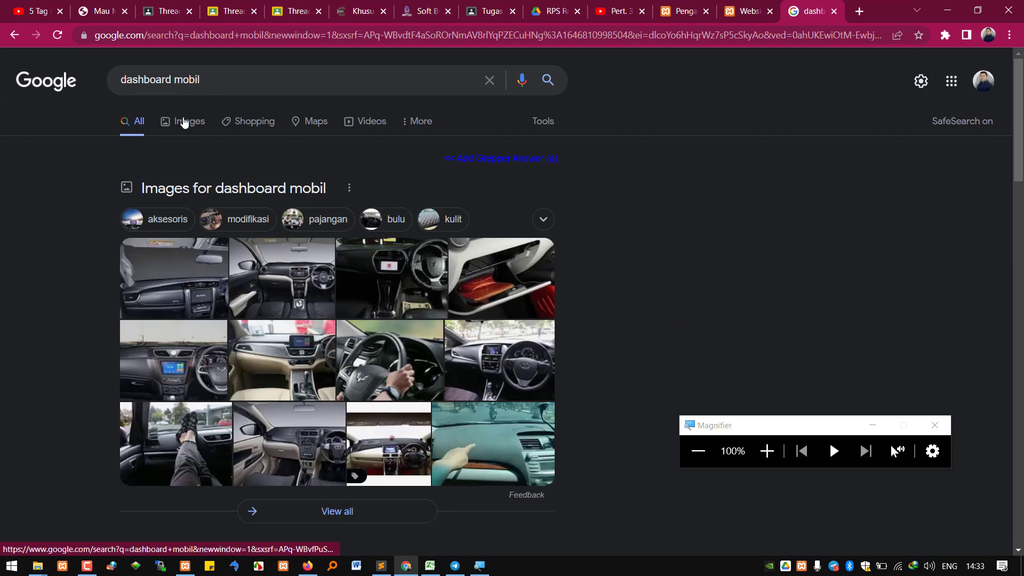
{"action": "left_click", "coordinate": [183, 122]}
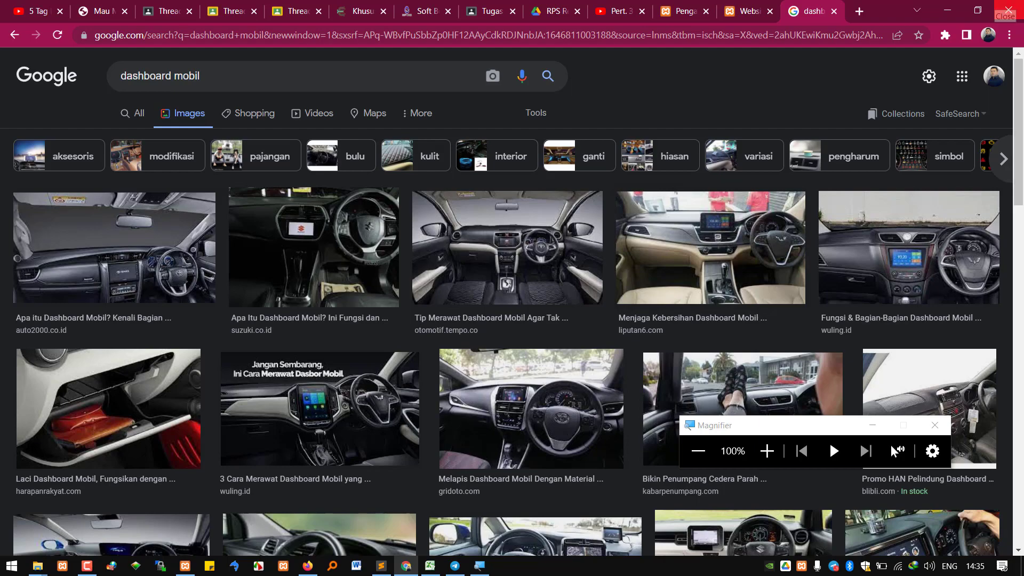
{"action": "scroll", "coordinate": [763, 373], "scroll_direction": "down", "scroll_amount": 10}
{"action": "left_click", "coordinate": [767, 451]}
{"action": "scroll", "coordinate": [765, 460], "scroll_direction": "down", "scroll_amount": 5}
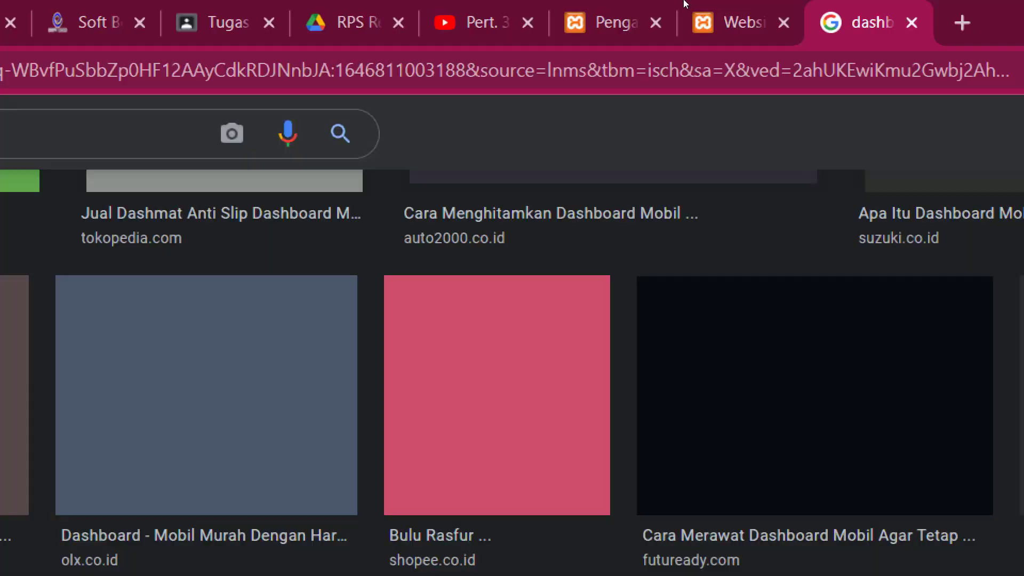
{"action": "scroll", "coordinate": [754, 254], "scroll_direction": "down", "scroll_amount": 12}
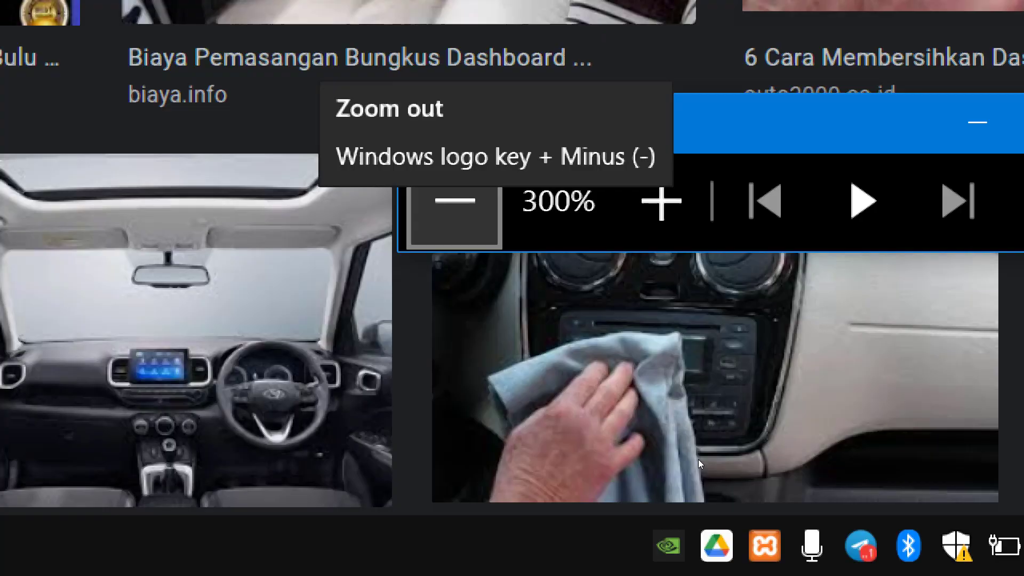
{"action": "left_click", "coordinate": [455, 202]}
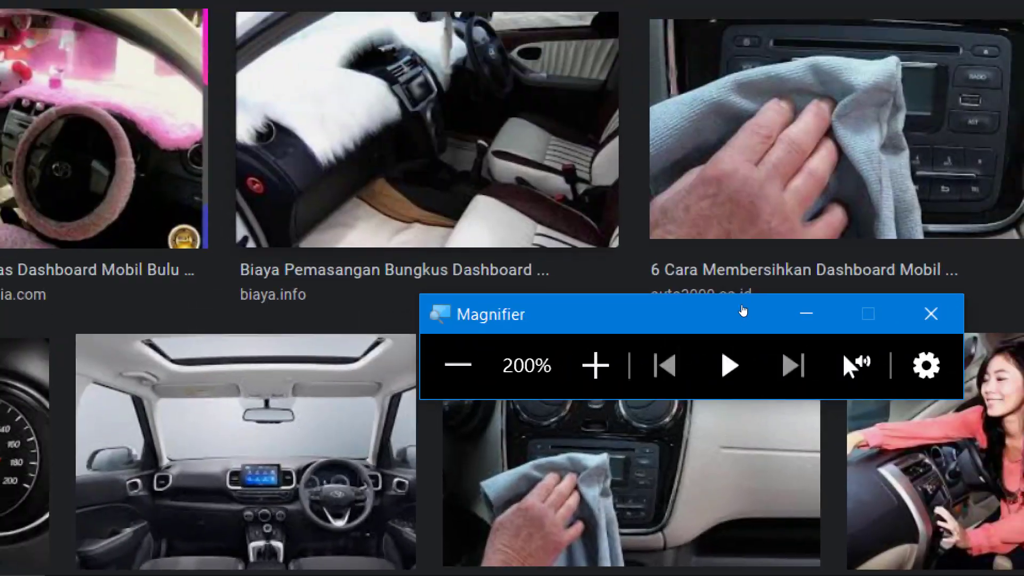
{"action": "scroll", "coordinate": [843, 353], "scroll_direction": "down", "scroll_amount": 10}
{"action": "scroll", "coordinate": [835, 283], "scroll_direction": "up", "scroll_amount": 4}
{"action": "scroll", "coordinate": [835, 283], "scroll_direction": "up", "scroll_amount": 3}
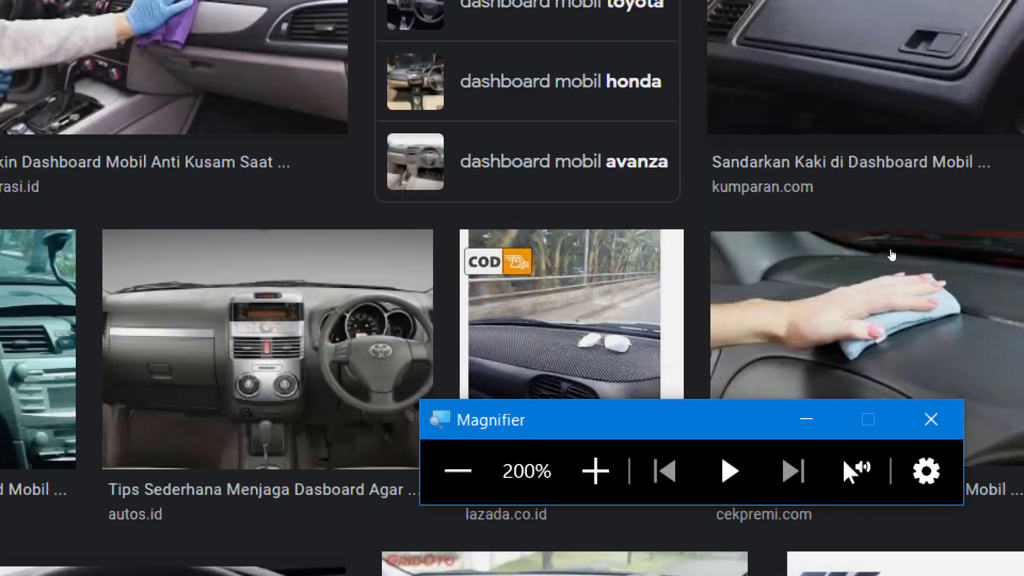
{"action": "scroll", "coordinate": [835, 282], "scroll_direction": "down", "scroll_amount": 8}
{"action": "scroll", "coordinate": [913, 240], "scroll_direction": "down", "scroll_amount": 3}
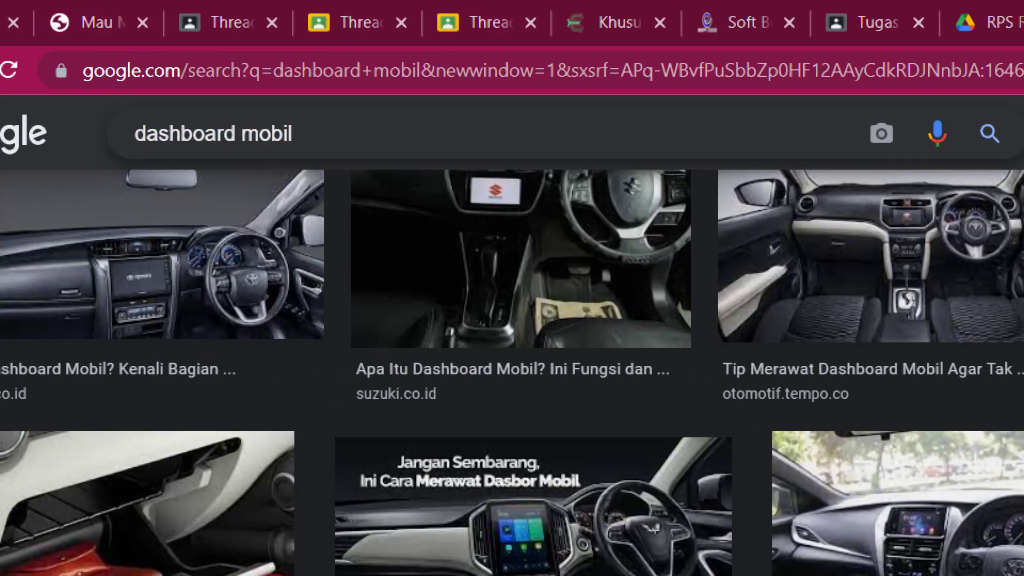
- Remove 'dashboard' from the query to show 'mobil' images, then return to the syllabus PDF
{"action": "double_click", "coordinate": [185, 133]}
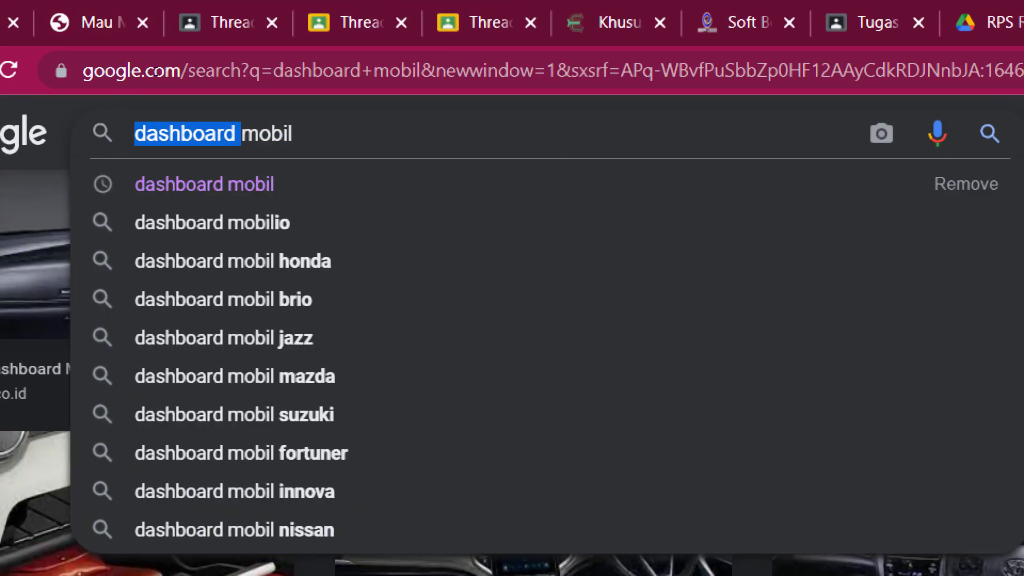
{"action": "key", "text": "BackSpace"}
{"action": "key", "text": "Return"}
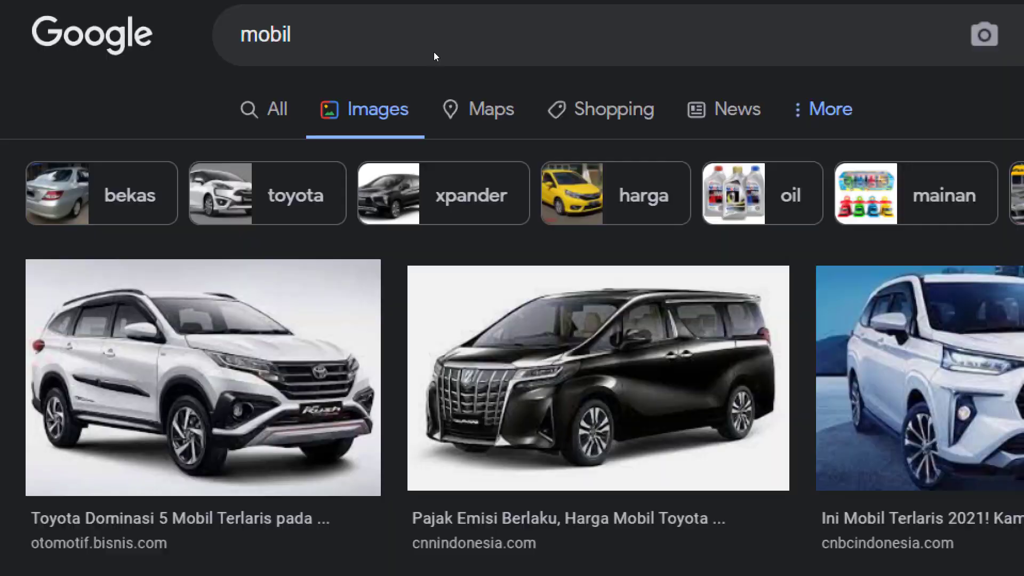
{"action": "key", "text": "ctrl+Tab"}
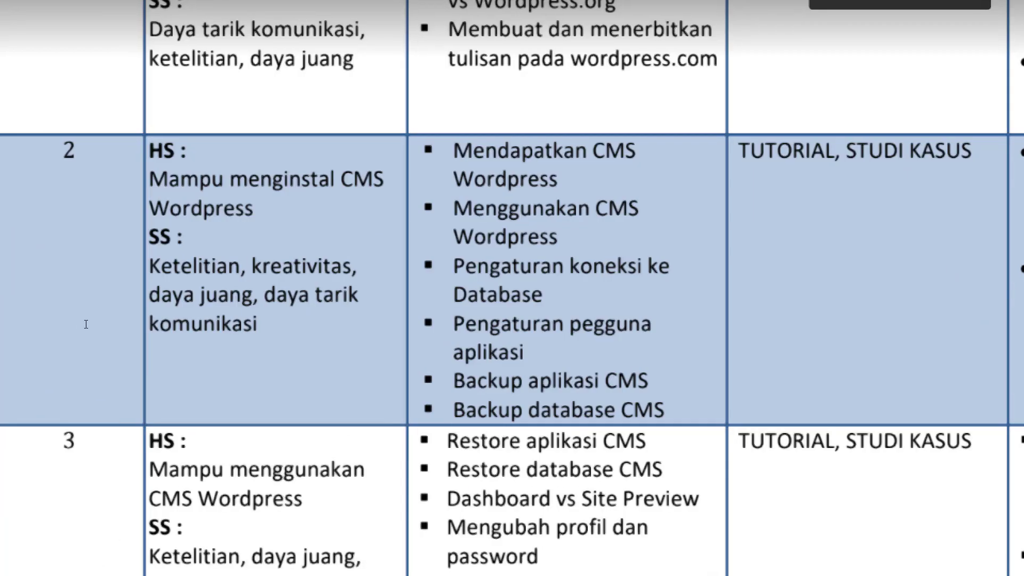
{"action": "scroll", "coordinate": [278, 348], "scroll_direction": "down", "scroll_amount": 2}
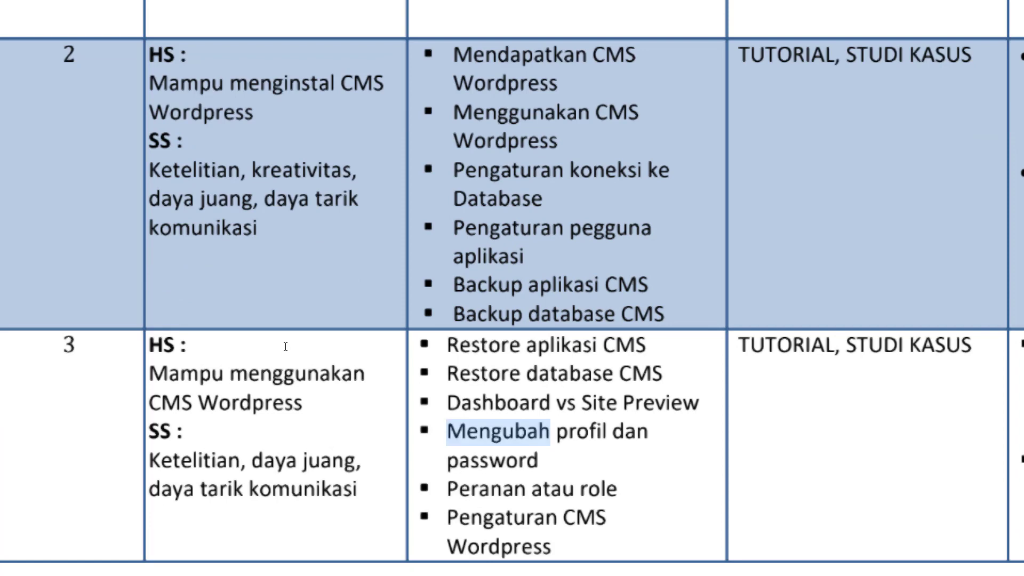
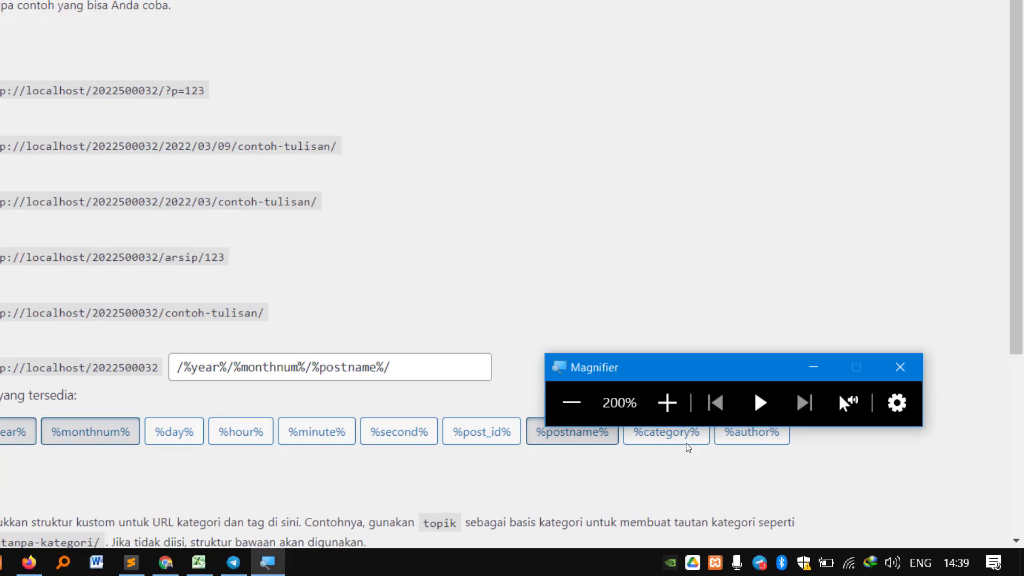
- Close the extra Google image search tabs and load wordpress.com in a new tab
{"action": "left_click", "coordinate": [770, 16]}
{"action": "left_click", "coordinate": [770, 16]}
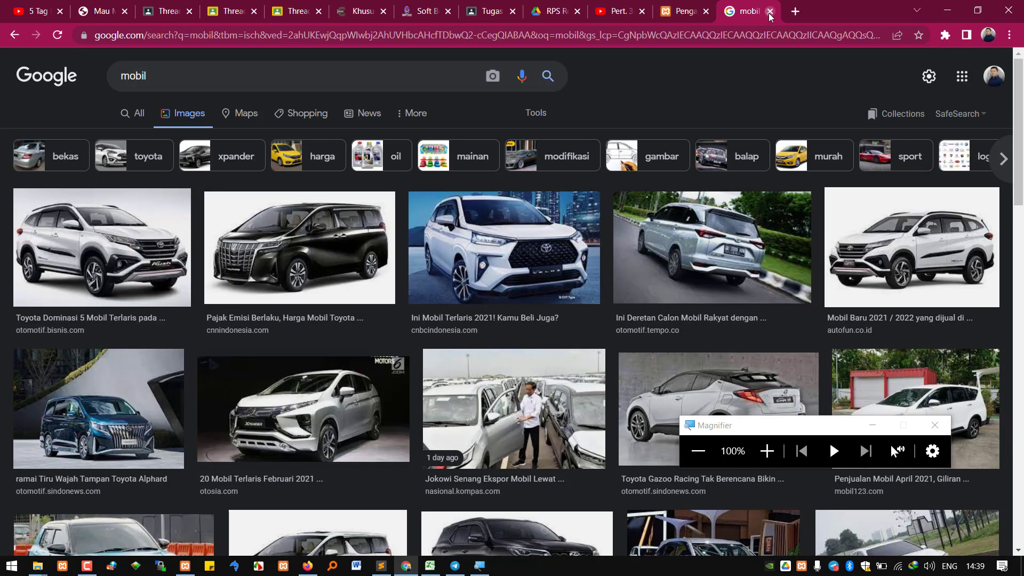
{"action": "left_click", "coordinate": [770, 16]}
{"action": "key", "text": "ctrl+t"}
{"action": "type", "text": "wo"}
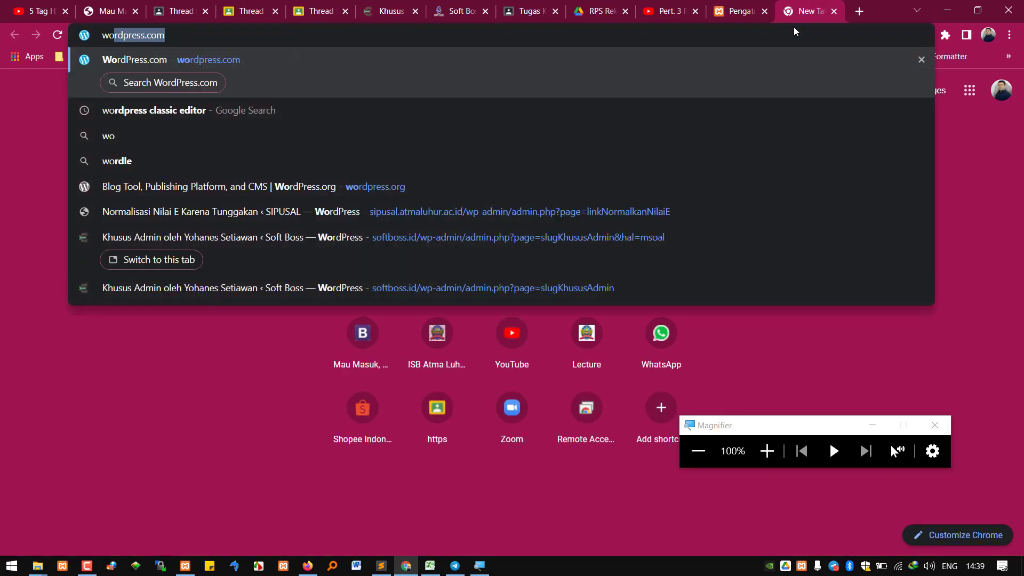
{"action": "type", "text": "rd"}
{"action": "key", "text": "Return"}
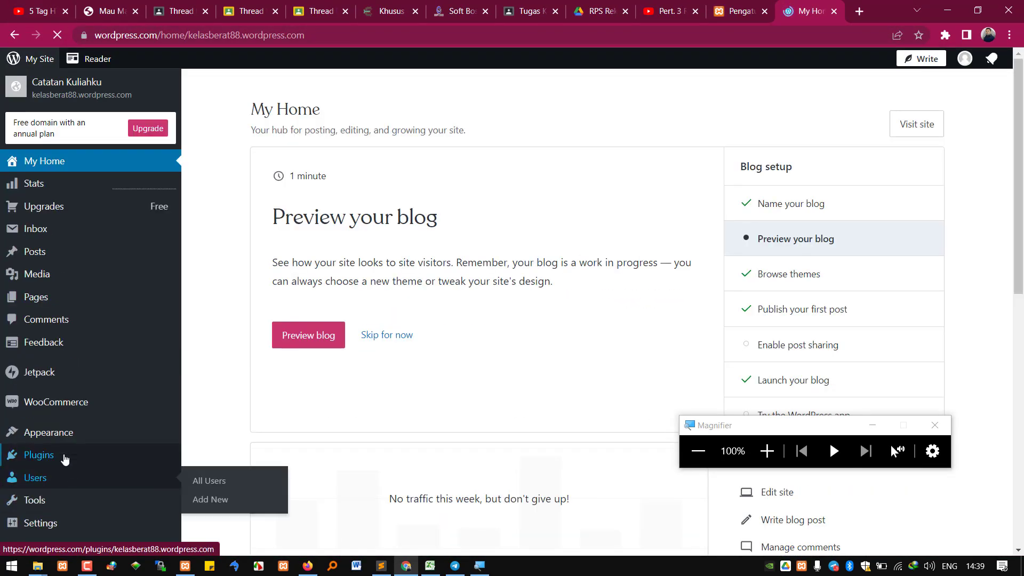
- Enlarge the view to 200% and open the Catatan Kuliahku blog's General Settings
{"action": "scroll", "coordinate": [80, 475], "scroll_direction": "down", "scroll_amount": 1}
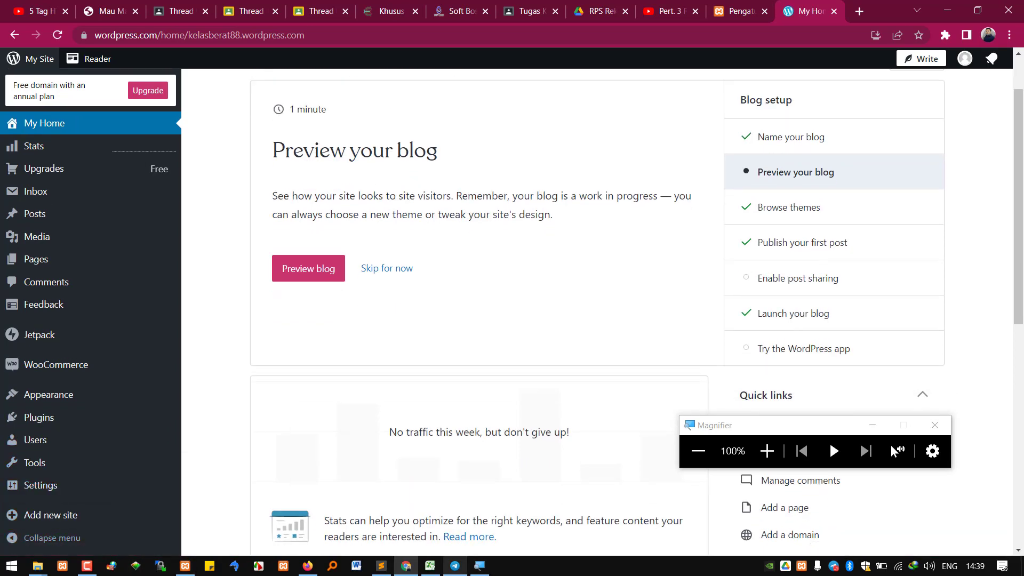
{"action": "left_click", "coordinate": [767, 450]}
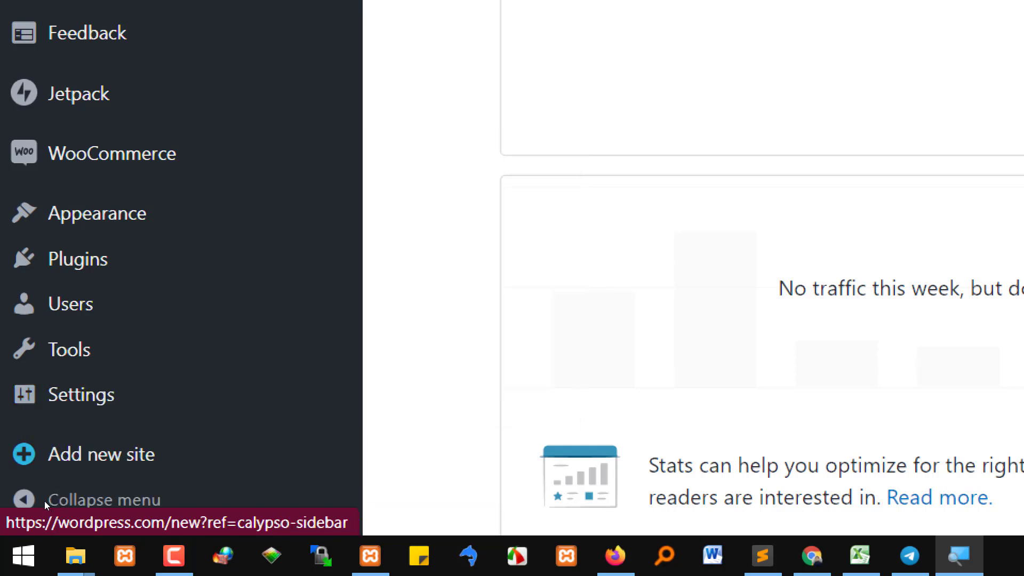
{"action": "scroll", "coordinate": [47, 498], "scroll_direction": "up", "scroll_amount": 2}
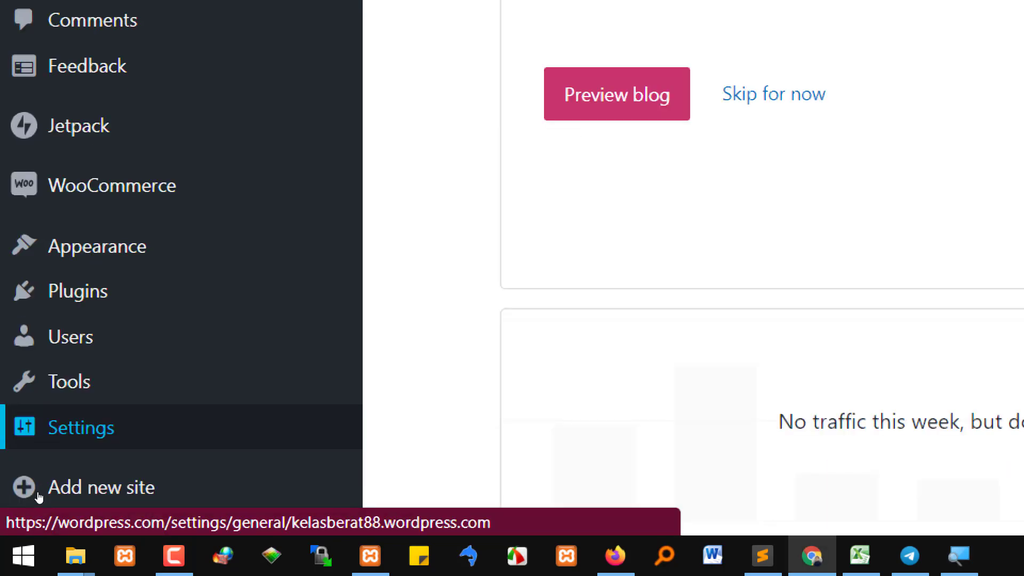
{"action": "left_click", "coordinate": [64, 426]}
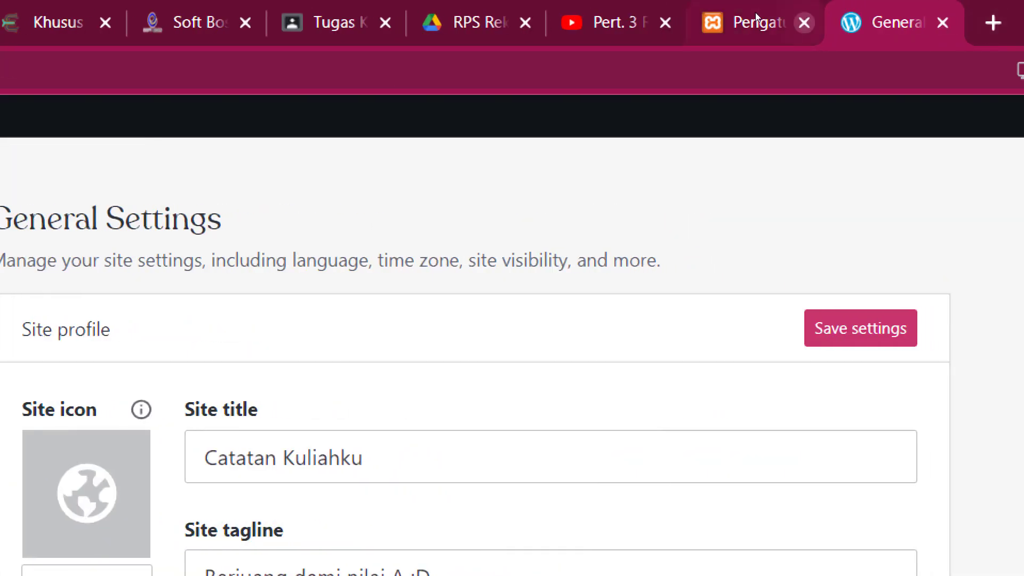
{"action": "left_click", "coordinate": [784, 22]}
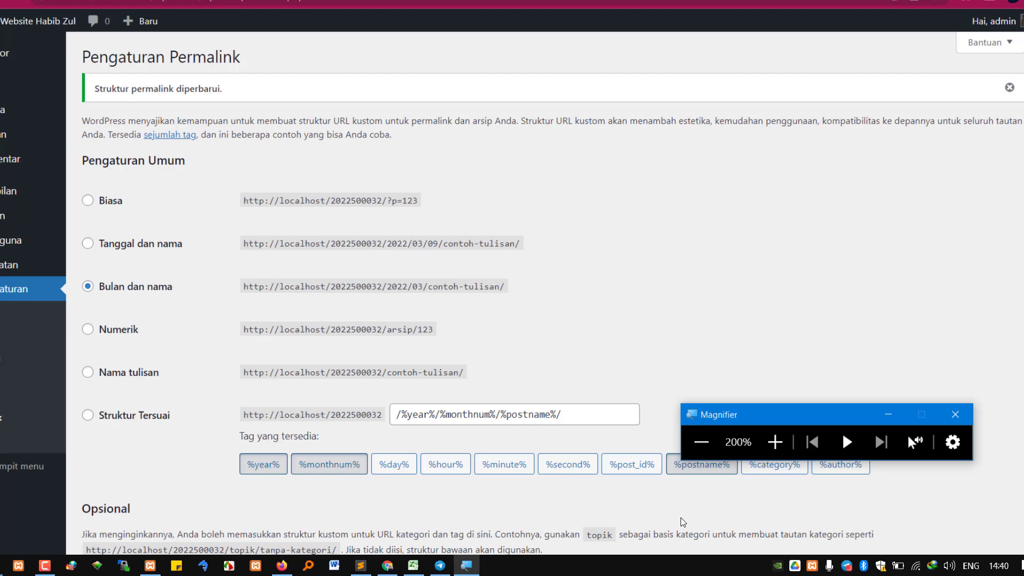
{"action": "left_click", "coordinate": [681, 363]}
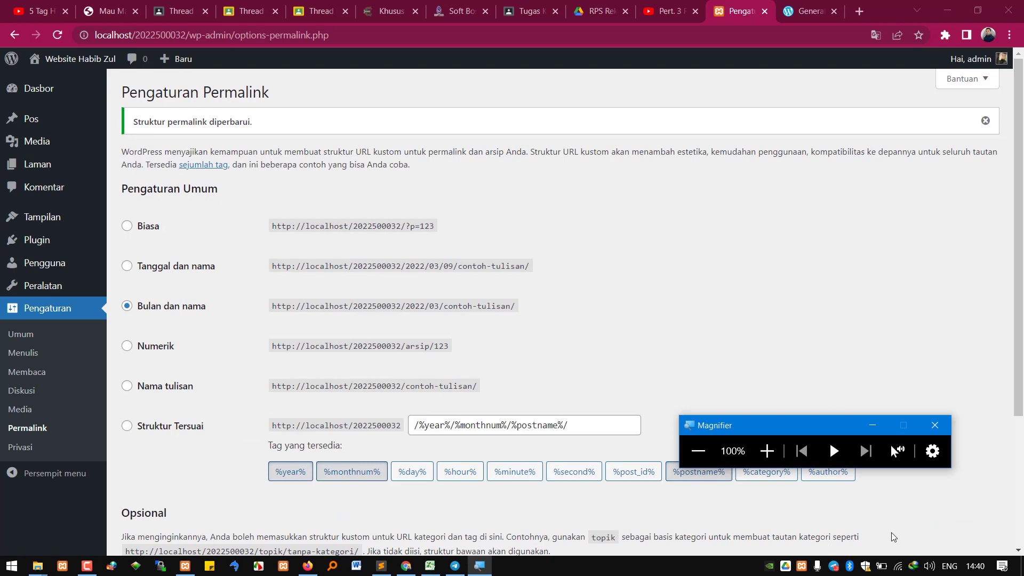
{"action": "left_click", "coordinate": [798, 11]}
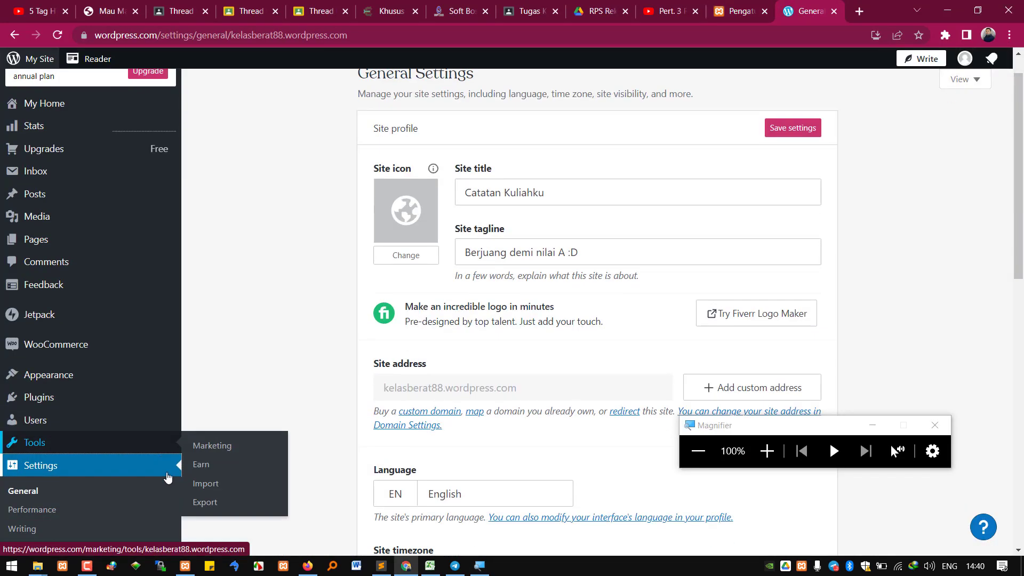
{"action": "scroll", "coordinate": [34, 496], "scroll_direction": "down", "scroll_amount": 5}
{"action": "left_click", "coordinate": [769, 452]}
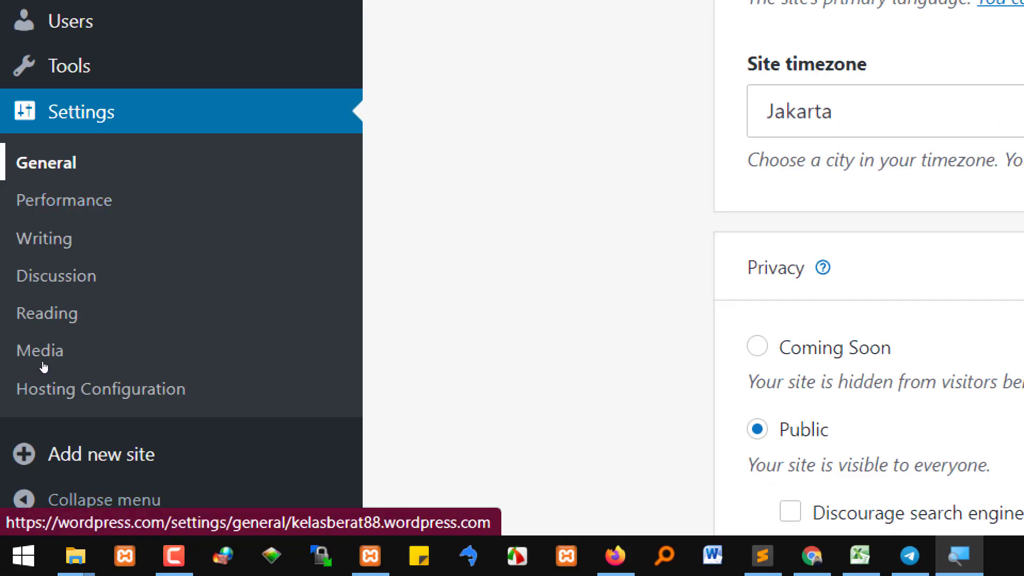
{"action": "key", "text": "Tab"}
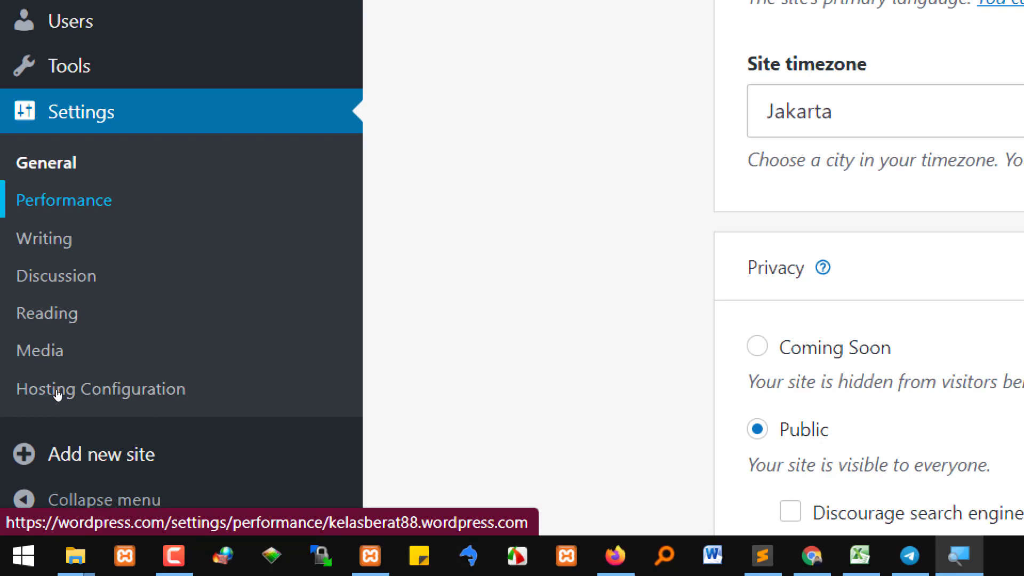
{"action": "key", "text": "Tab"}
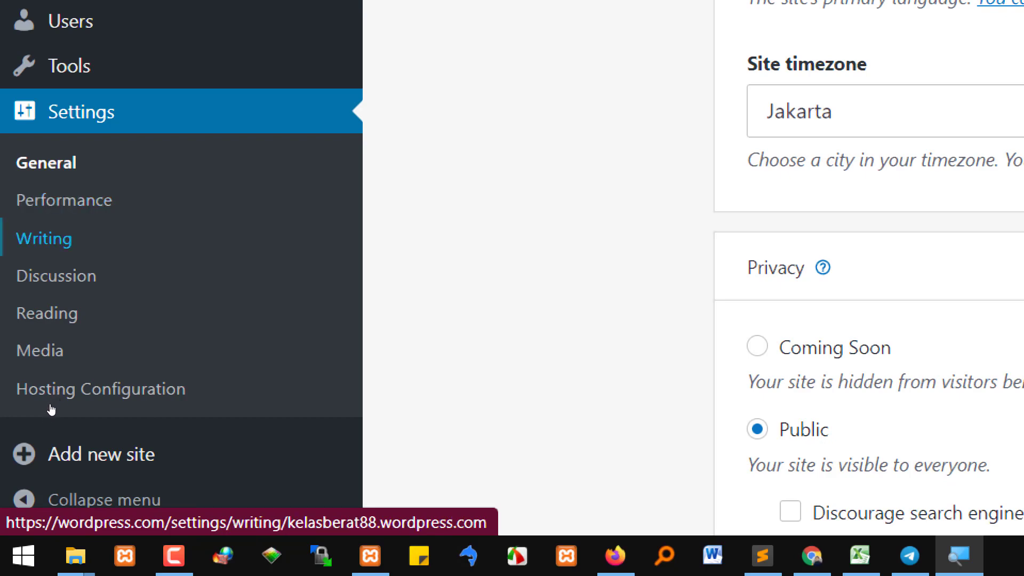
{"action": "key", "text": "Tab"}
{"action": "key", "text": "Tab"}
{"action": "key", "text": "shift+Tab"}
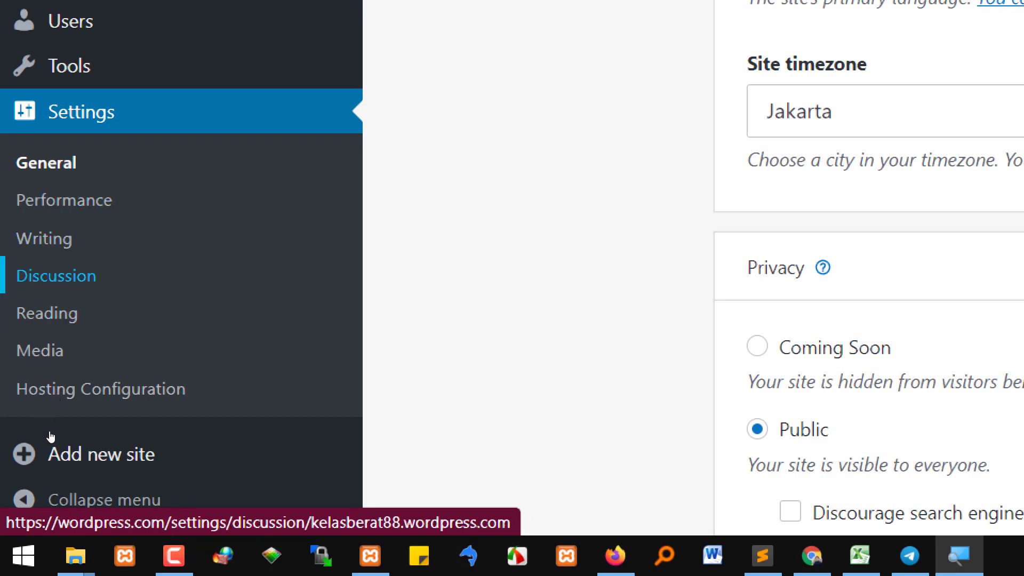
{"action": "key", "text": "Tab"}
{"action": "key", "text": "Tab"}
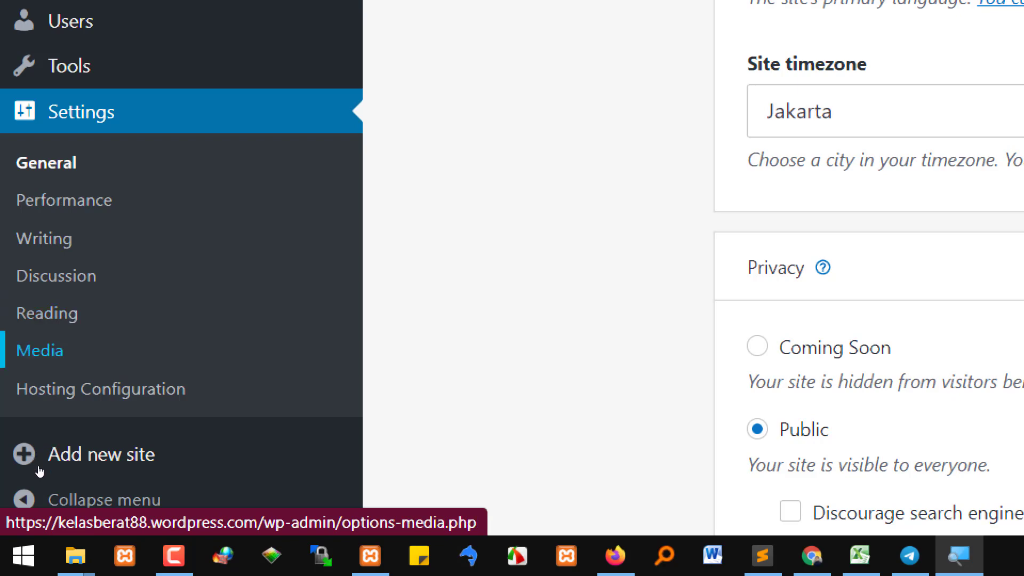
{"action": "key", "text": "Tab"}
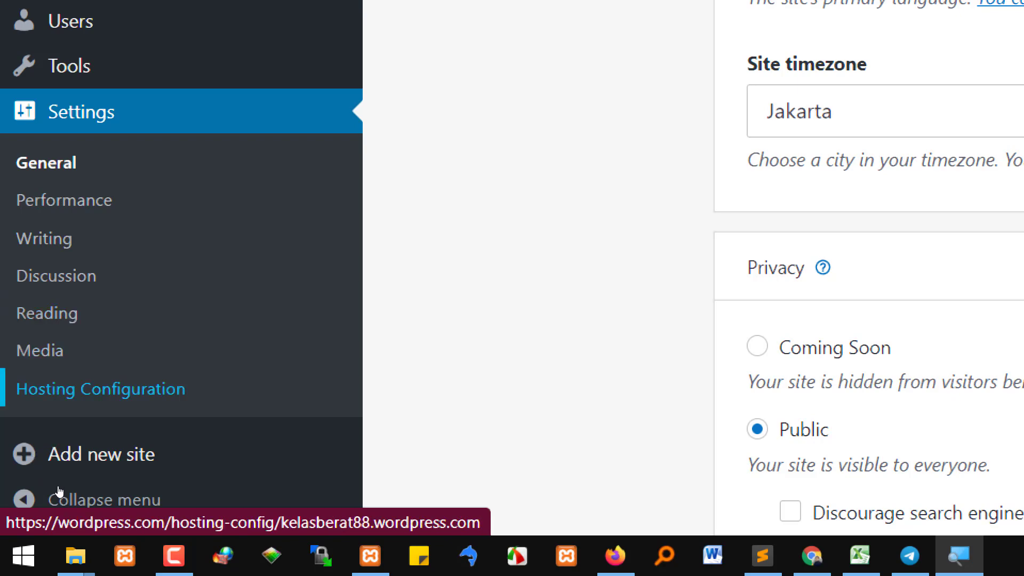
{"action": "key", "text": "shift+Tab"}
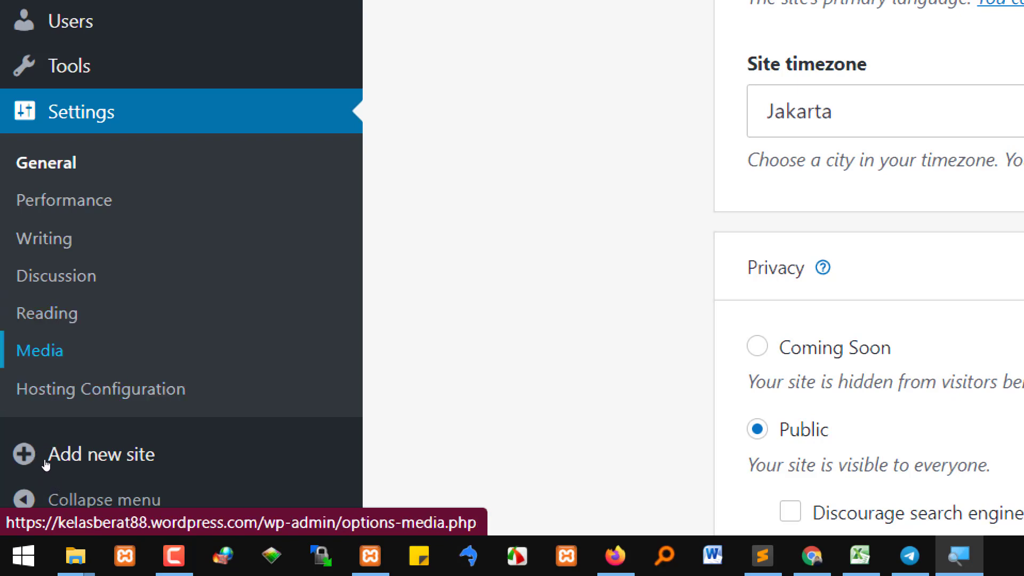
{"action": "key", "text": "shift+Tab"}
{"action": "key", "text": "shift+Tab"}
{"action": "key", "text": "shift+Tab"}
{"action": "key", "text": "shift+Tab"}
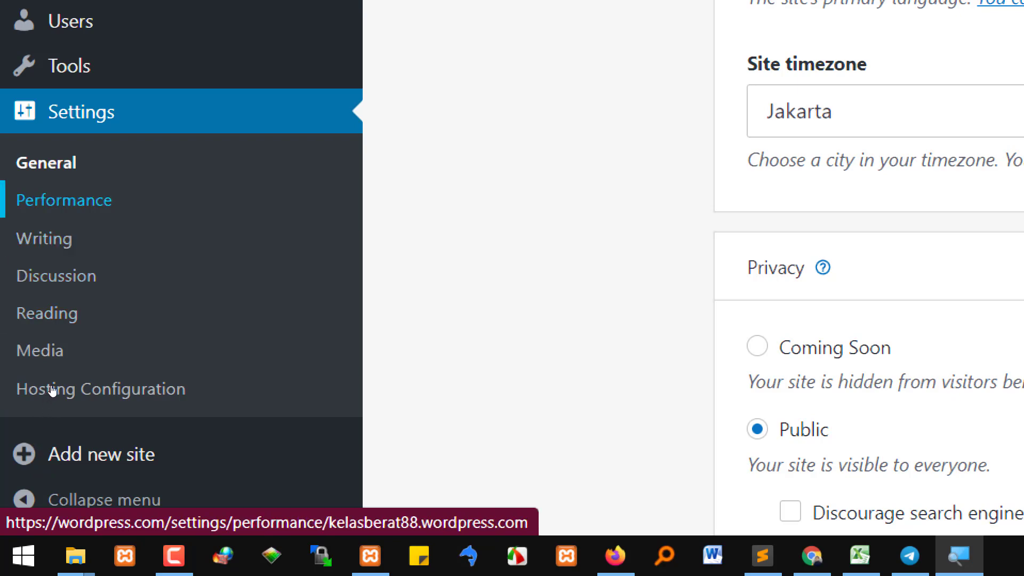
{"action": "key", "text": "Tab"}
{"action": "key", "text": "Tab"}
{"action": "key", "text": "Tab"}
{"action": "key", "text": "Tab"}
{"action": "key", "text": "Tab"}
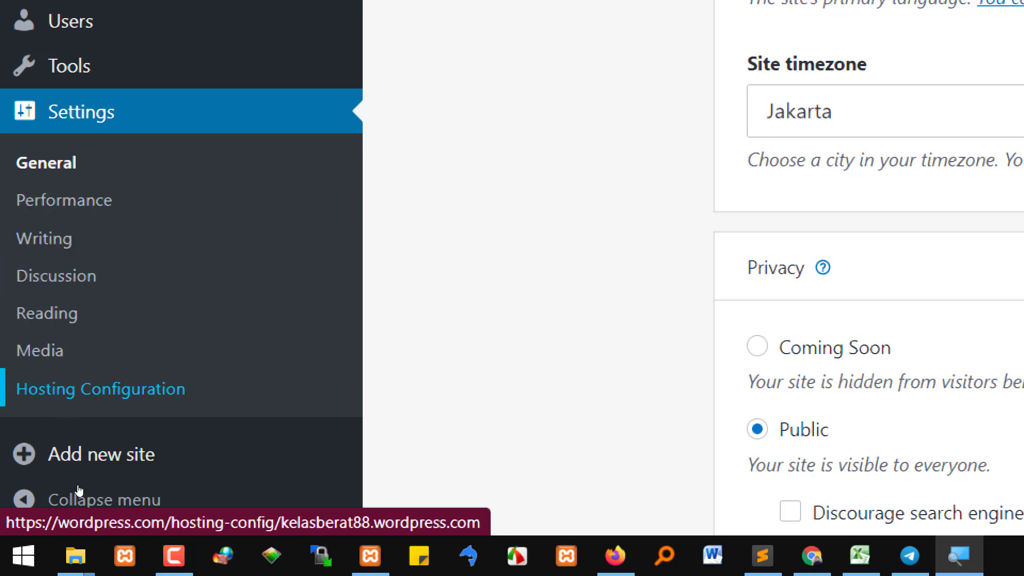
{"action": "key", "text": "shift+Tab"}
{"action": "key", "text": "shift+Tab"}
{"action": "key", "text": "shift+Tab"}
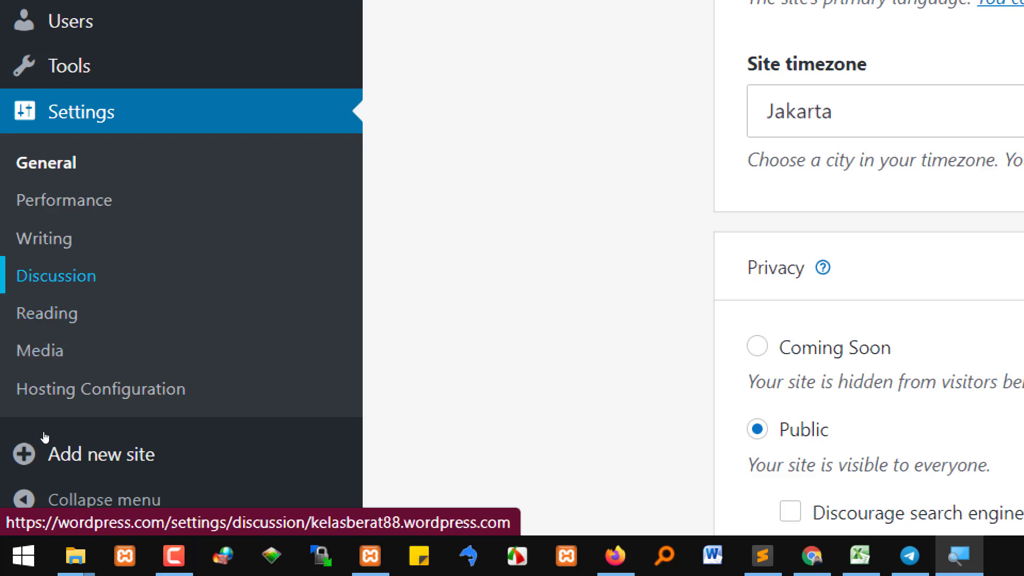
{"action": "key", "text": "Tab"}
{"action": "key", "text": "shift+Tab"}
{"action": "key", "text": "shift+Tab"}
{"action": "key", "text": "shift+Tab"}
{"action": "key", "text": "shift+Tab"}
{"action": "key", "text": "Tab"}
{"action": "key", "text": "shift+Tab"}
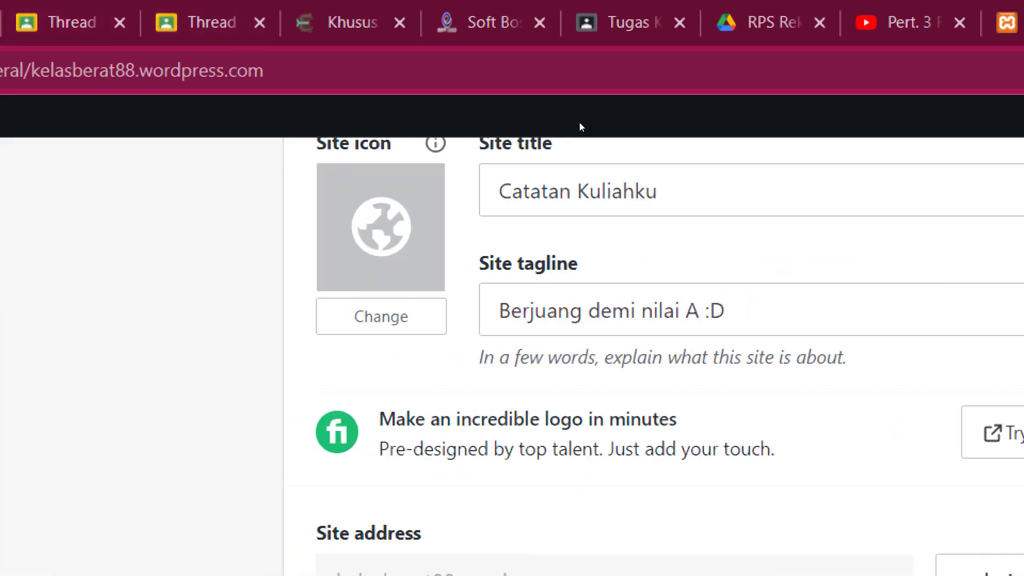
{"action": "scroll", "coordinate": [413, 139], "scroll_direction": "up", "scroll_amount": 4}
{"action": "key", "text": "Tab"}
{"action": "key", "text": "ctrl+a"}
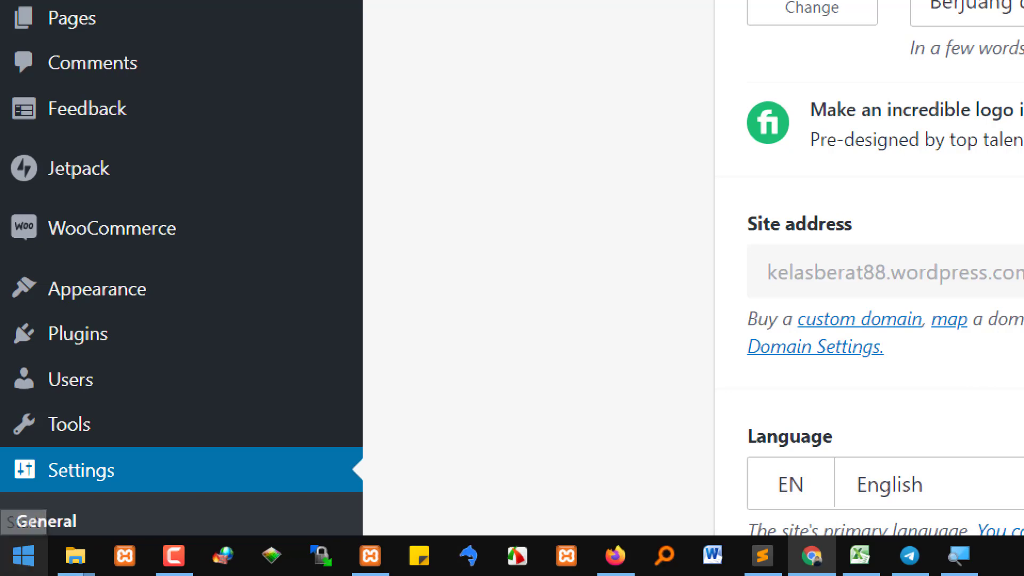
{"action": "scroll", "coordinate": [64, 480], "scroll_direction": "down", "scroll_amount": 3}
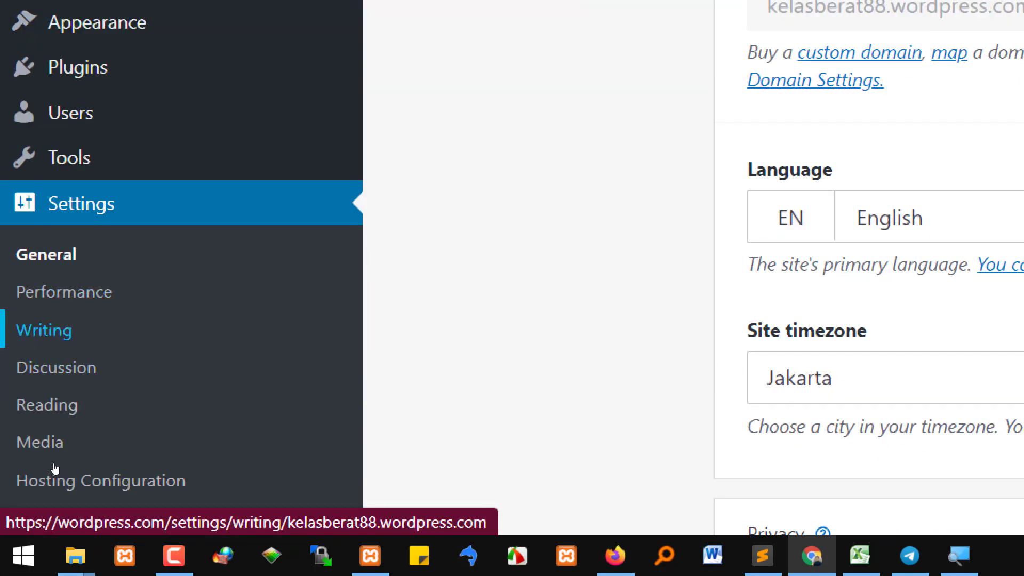
- Review WordPress.com's comment toggles and auto-close days, then return to localhost Permalink settings
{"action": "left_click", "coordinate": [53, 368]}
{"action": "scroll", "coordinate": [90, 447], "scroll_direction": "up", "scroll_amount": 5}
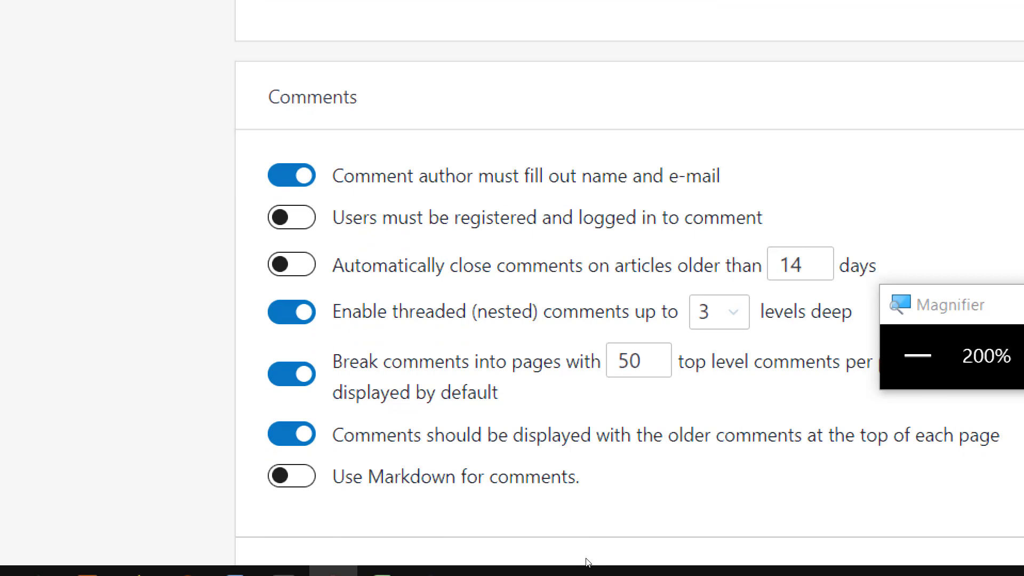
{"action": "key", "text": "Tab"}
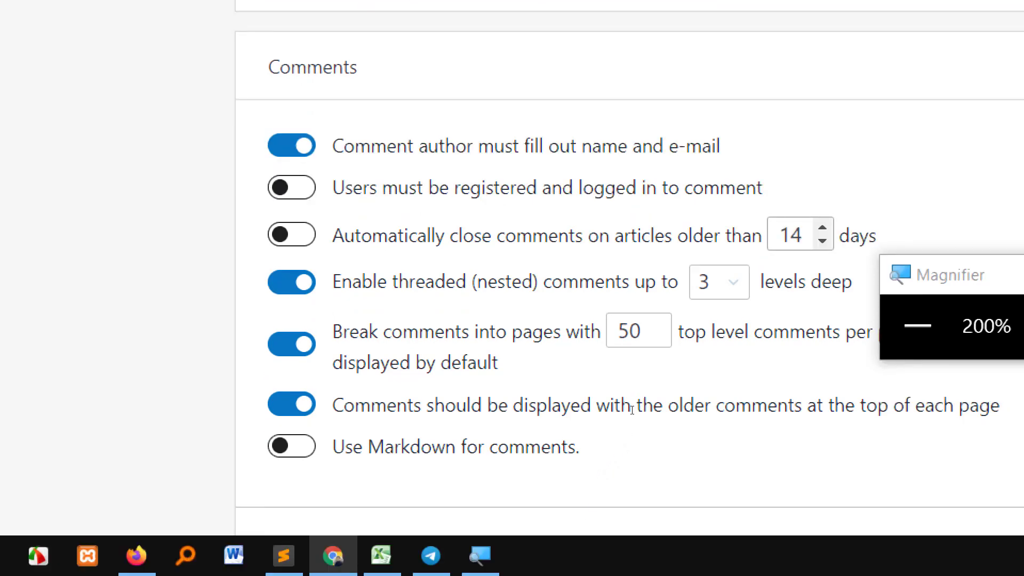
{"action": "left_click", "coordinate": [528, 362]}
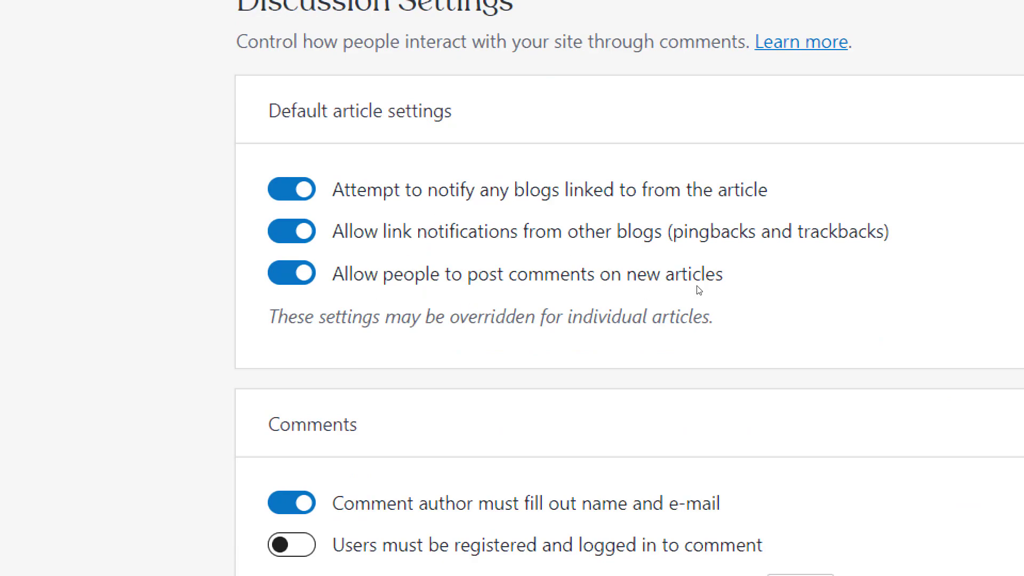
{"action": "left_click", "coordinate": [631, 325]}
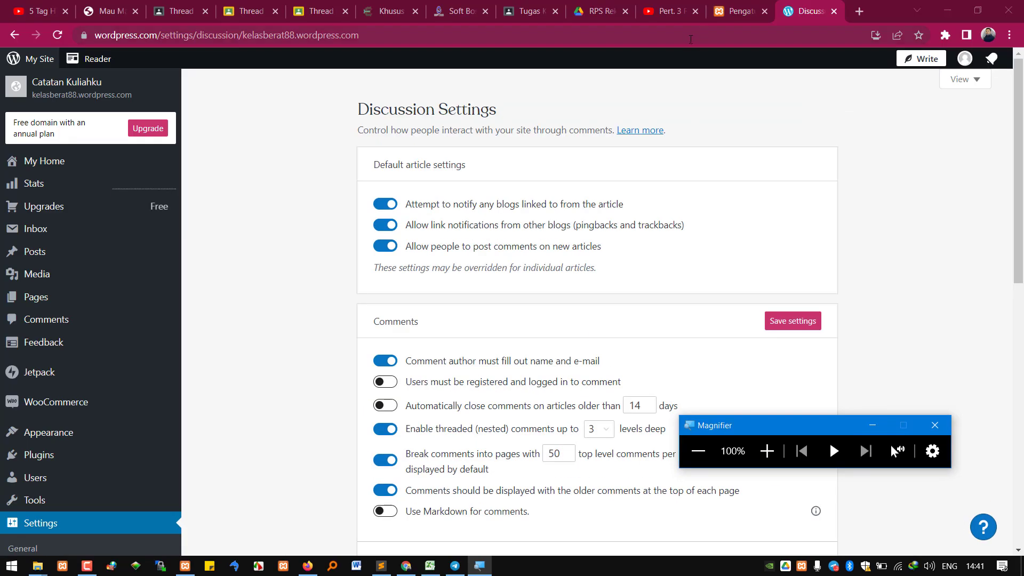
{"action": "left_click", "coordinate": [739, 11]}
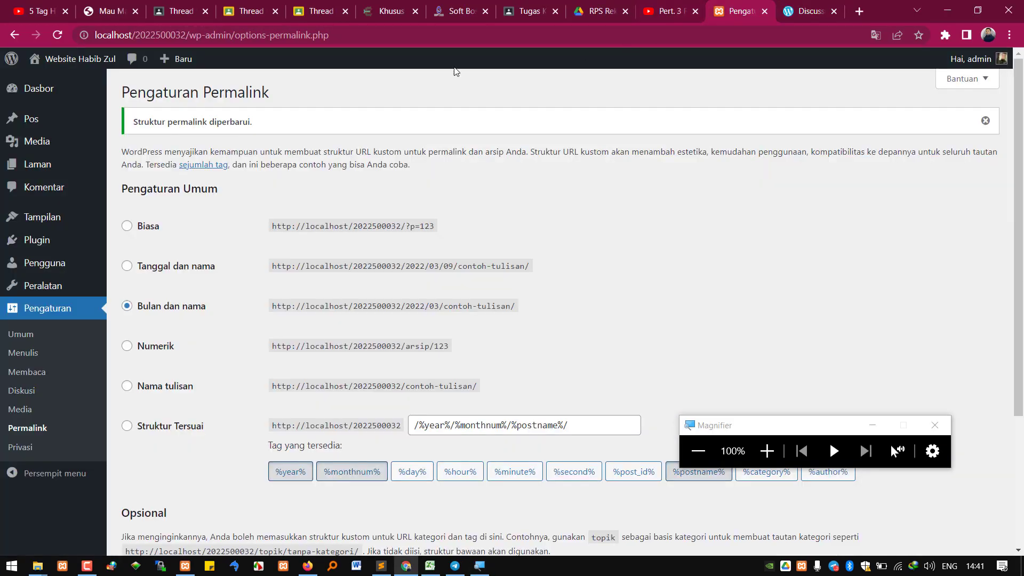
{"action": "left_click", "coordinate": [29, 334]}
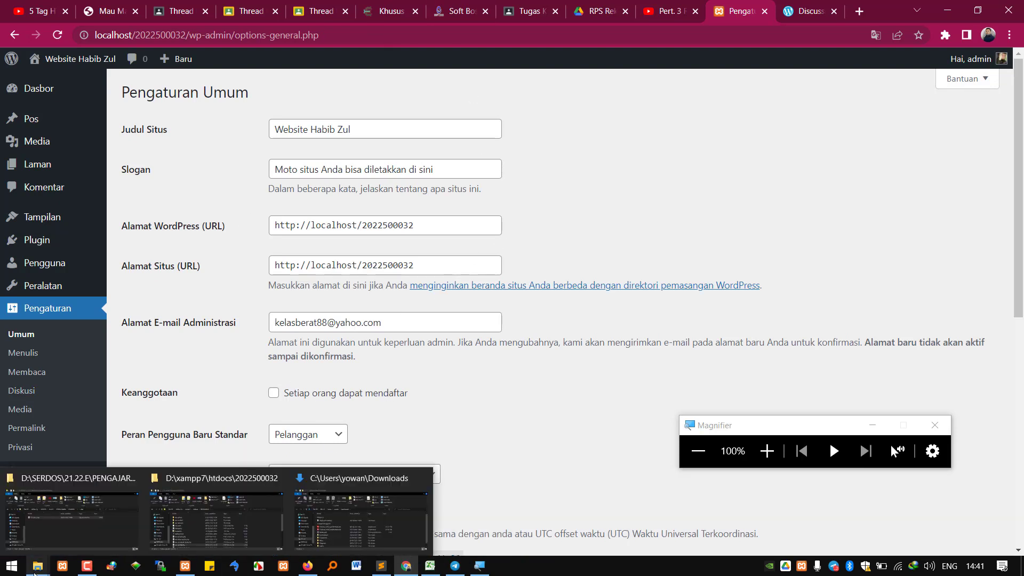
{"action": "mouse_move", "coordinate": [92, 566]}
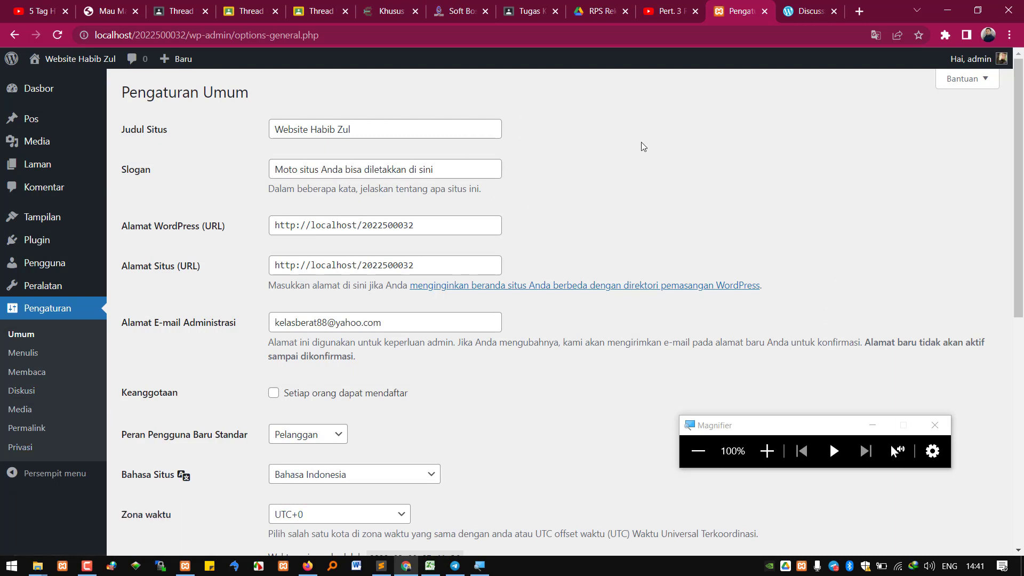
{"action": "left_click", "coordinate": [767, 451]}
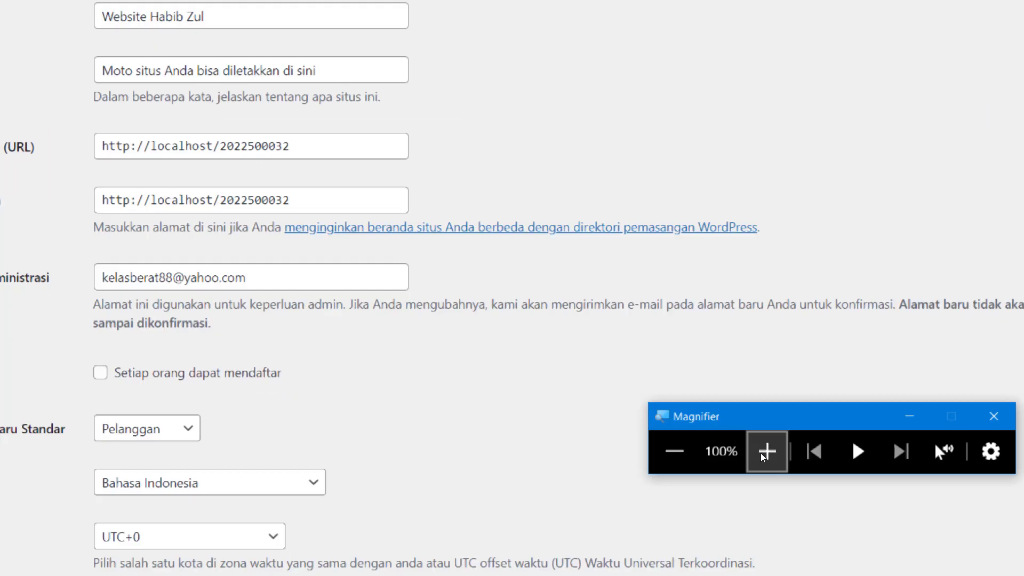
{"action": "key", "text": "Tab"}
{"action": "key", "text": "ctrl+a"}
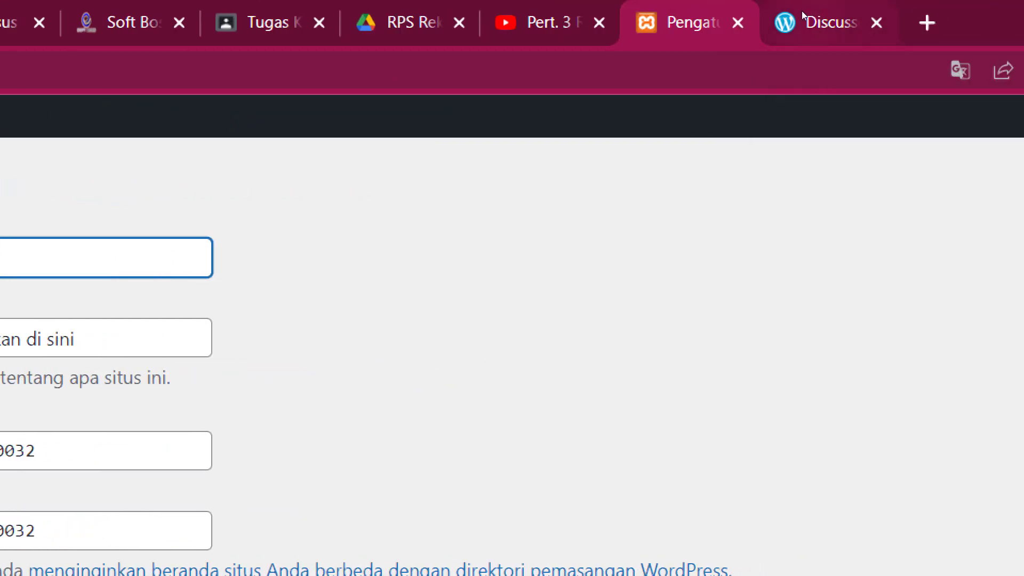
- Open the blog's General Settings and select title 'Catatan Kuliahku' and tagline 'Berjuang demi nilai A :D'
{"action": "left_click", "coordinate": [886, 16]}
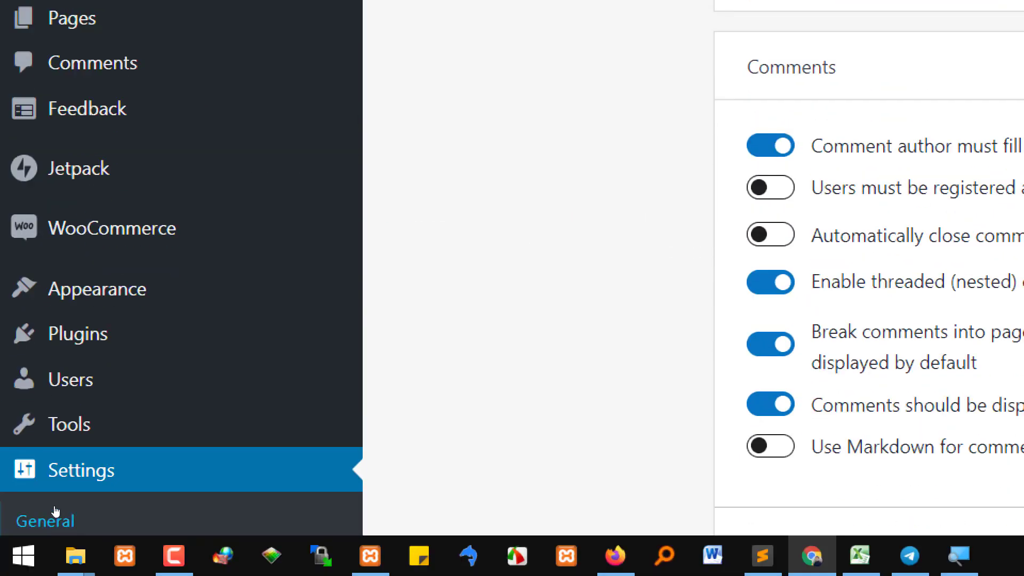
{"action": "scroll", "coordinate": [48, 427], "scroll_direction": "down", "scroll_amount": 3}
{"action": "left_click", "coordinate": [50, 388]}
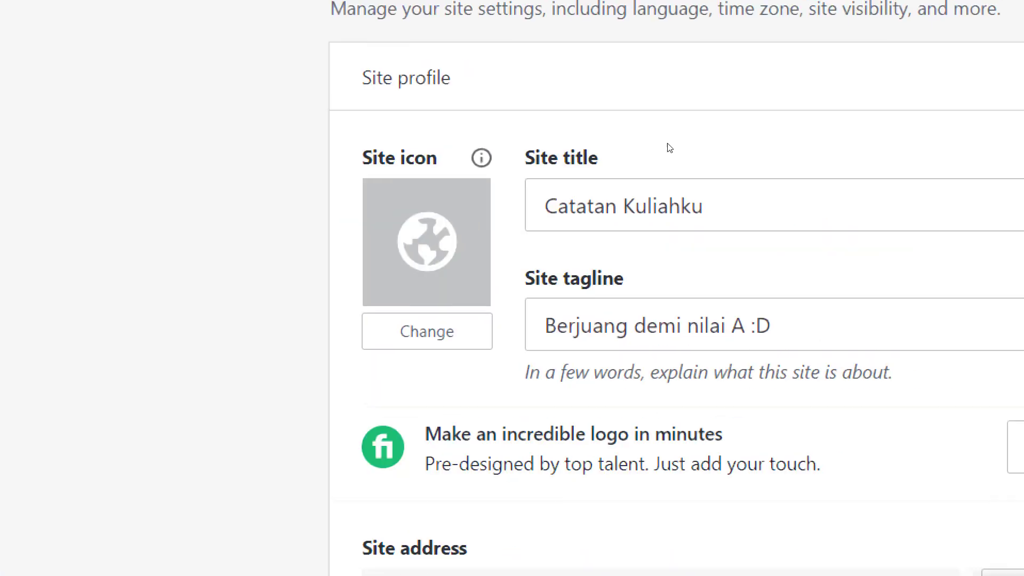
{"action": "triple_click", "coordinate": [567, 227]}
{"action": "left_click", "coordinate": [621, 287]}
{"action": "key", "text": "ctrl+a"}
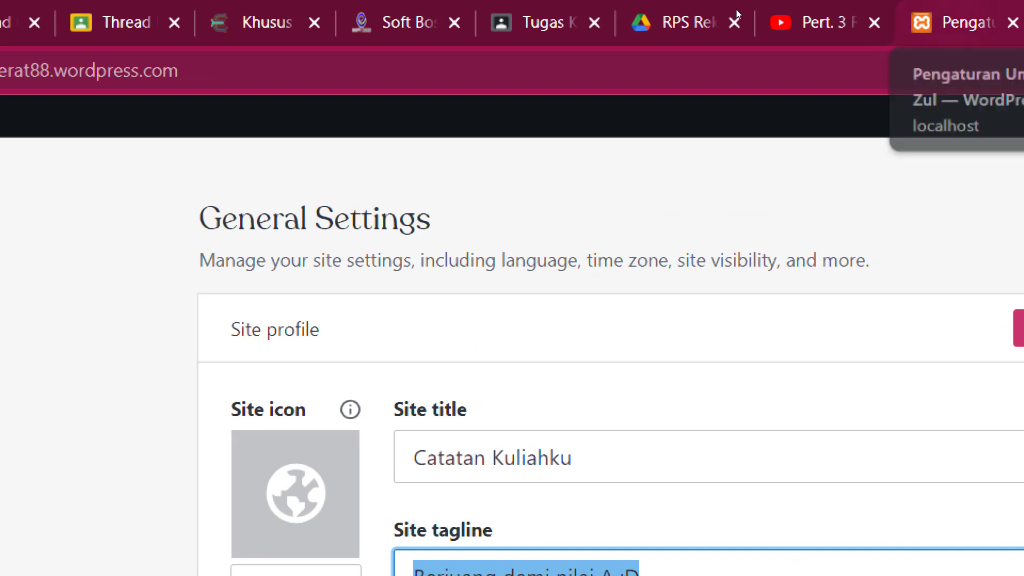
- Return to the local General Settings, inspect the Slogan, and select the site title
{"action": "left_click", "coordinate": [955, 22]}
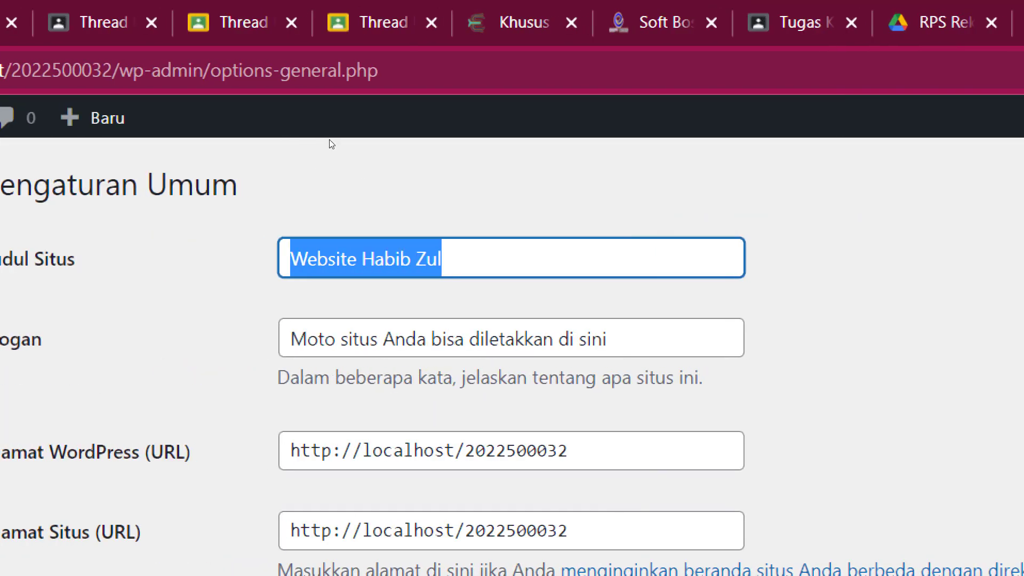
{"action": "key", "text": "Tab"}
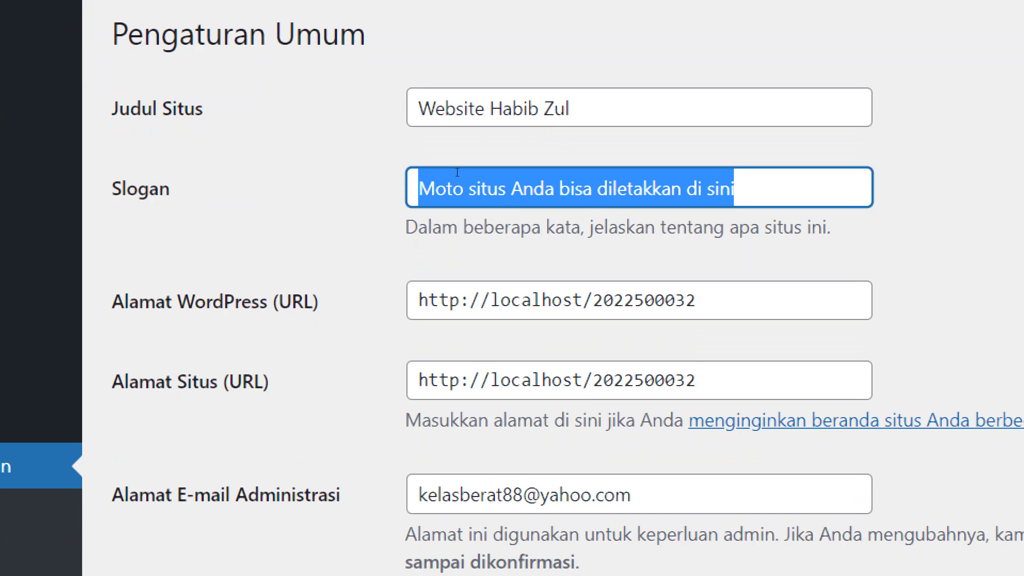
{"action": "key", "text": "End"}
{"action": "key", "text": "ctrl+shift+Left"}
{"action": "key", "text": "ctrl+shift+Left"}
{"action": "key", "text": "ctrl+shift+Left"}
{"action": "key", "text": "ctrl+shift+Left"}
{"action": "key", "text": "ctrl+shift+Left"}
{"action": "key", "text": "ctrl+shift+Left"}
{"action": "key", "text": "ctrl+shift+Left"}
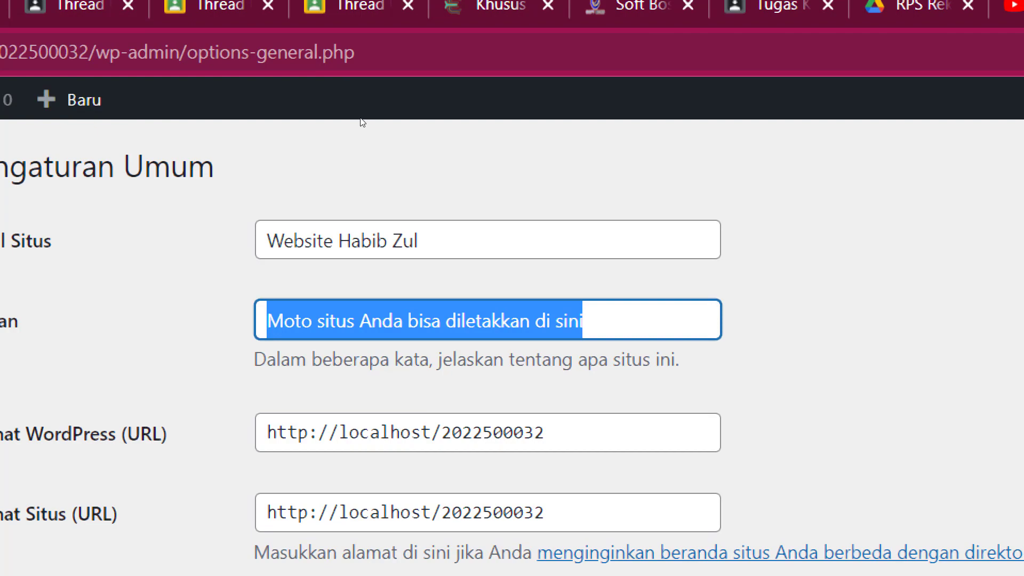
{"action": "key", "text": "shift+Tab"}
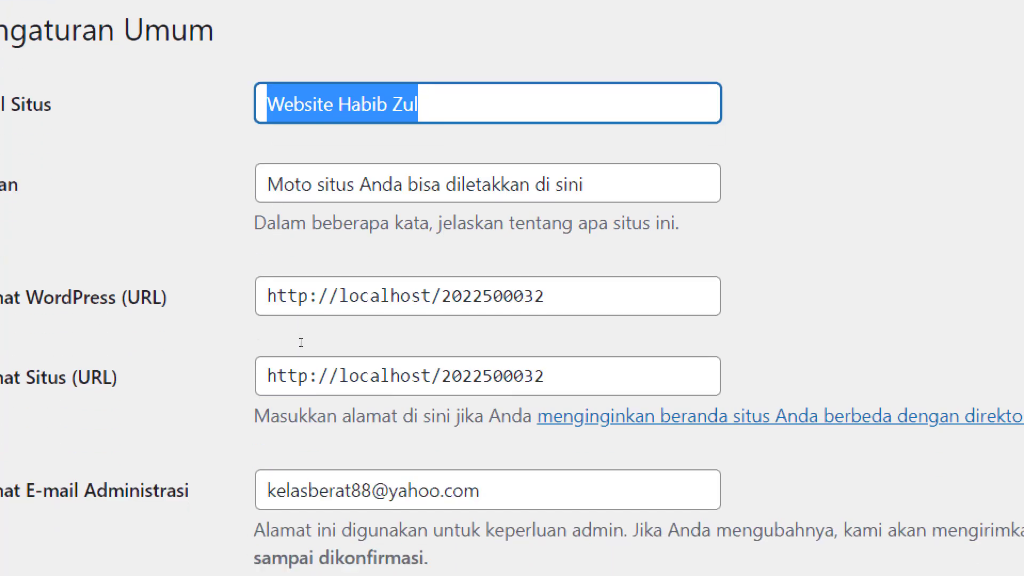
- Retitle the local site 'Website' followed by the three owners' names, then select the Slogan
{"action": "type", "text": "Website "}
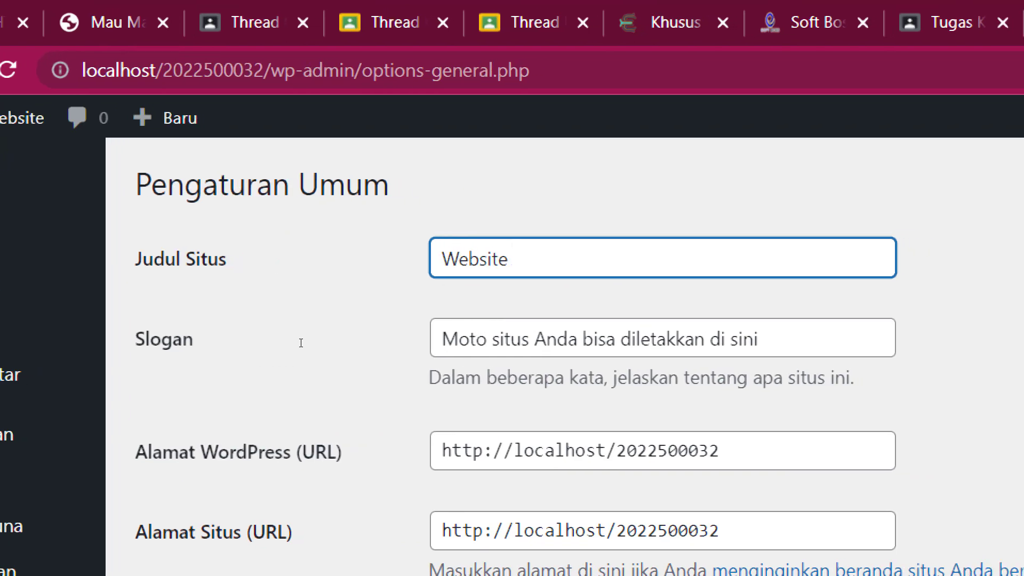
{"action": "type", "text": "Rull"}
{"action": "key", "text": "BackSpace"}
{"action": "key", "text": "BackSpace"}
{"action": "key", "text": "BackSpace"}
{"action": "key", "text": "BackSpace"}
{"action": "key", "text": "BackSpace"}
{"action": "type", "text": "Felicia"}
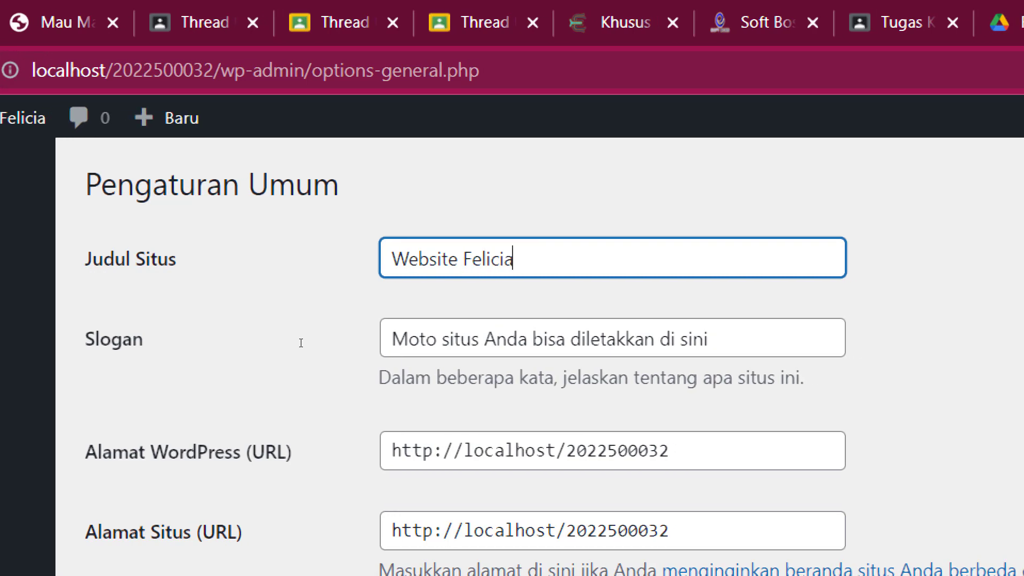
{"action": "type", "text": " Layla Nan"}
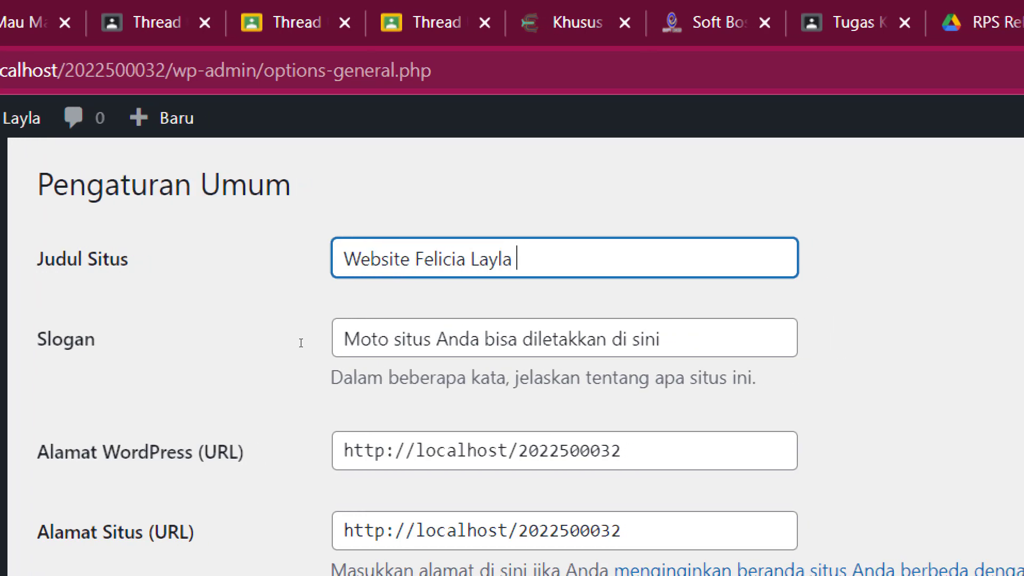
{"action": "type", "text": "a"}
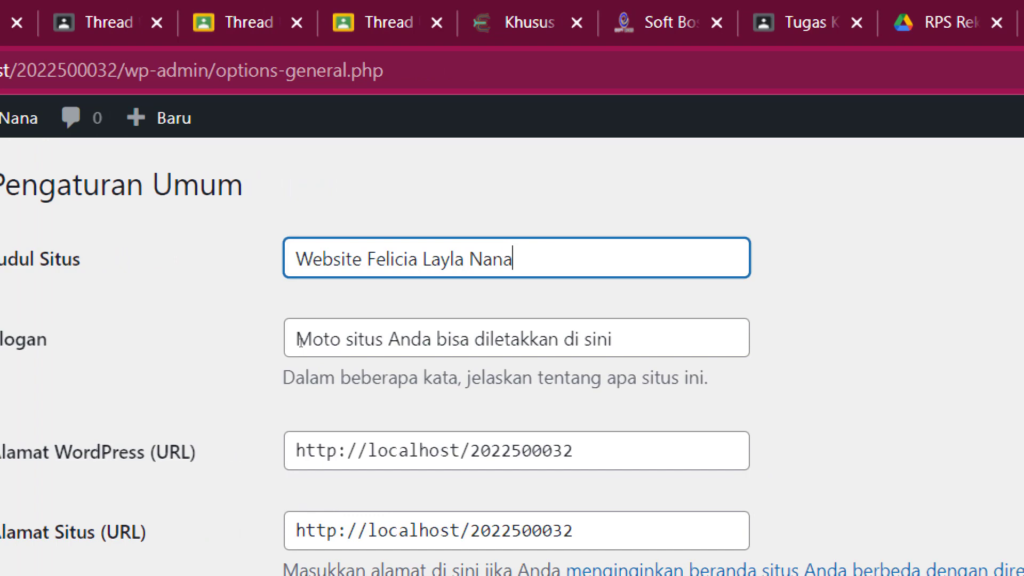
{"action": "left_click", "coordinate": [300, 342]}
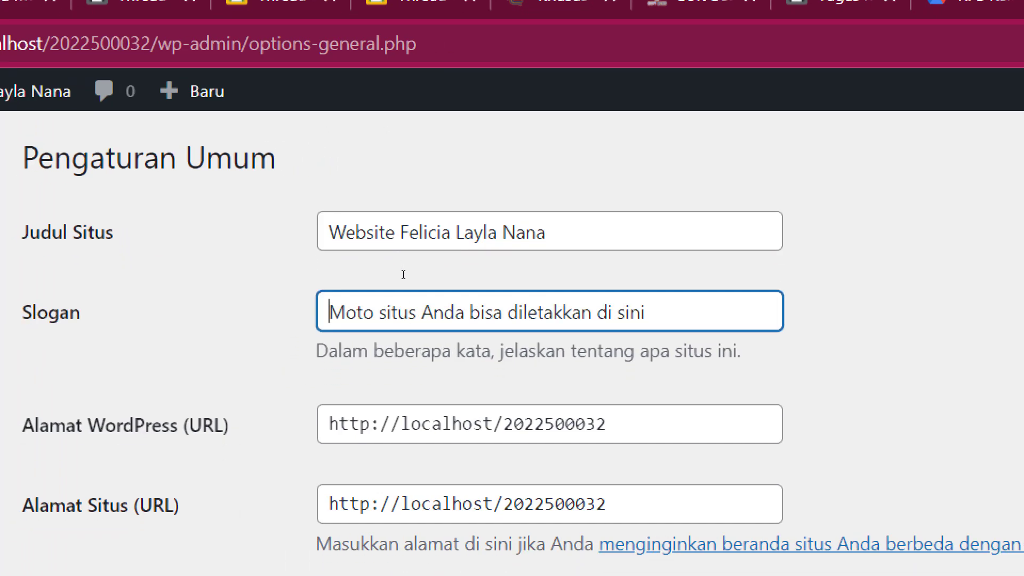
{"action": "key", "text": "ctrl+a"}
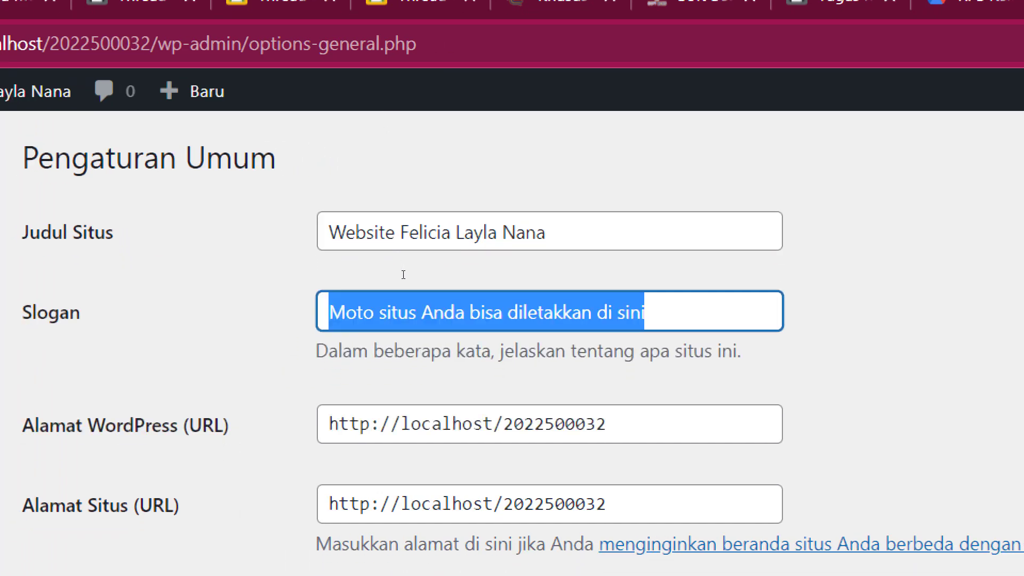
- Enter 'Terus buff jangan nyampah' as the local site's Slogan
{"action": "type", "text": "Terus bus"}
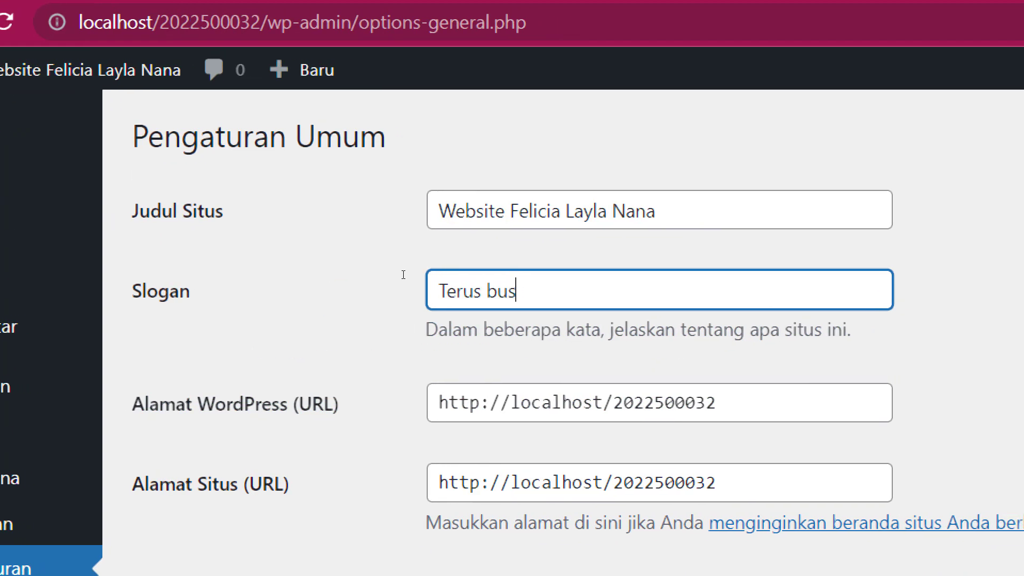
{"action": "key", "text": "BackSpace"}
{"action": "type", "text": "ff jangan nya"}
{"action": "type", "text": "mpah"}
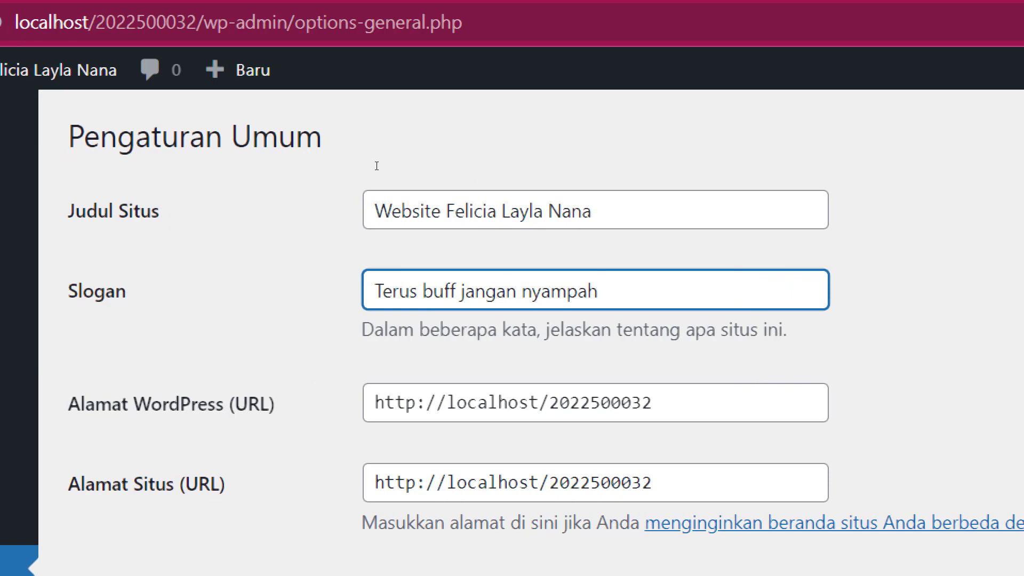
{"action": "key", "text": "ctrl+a"}
{"action": "key", "text": "shift+Tab"}
{"action": "key", "text": "ctrl+shift+Right"}
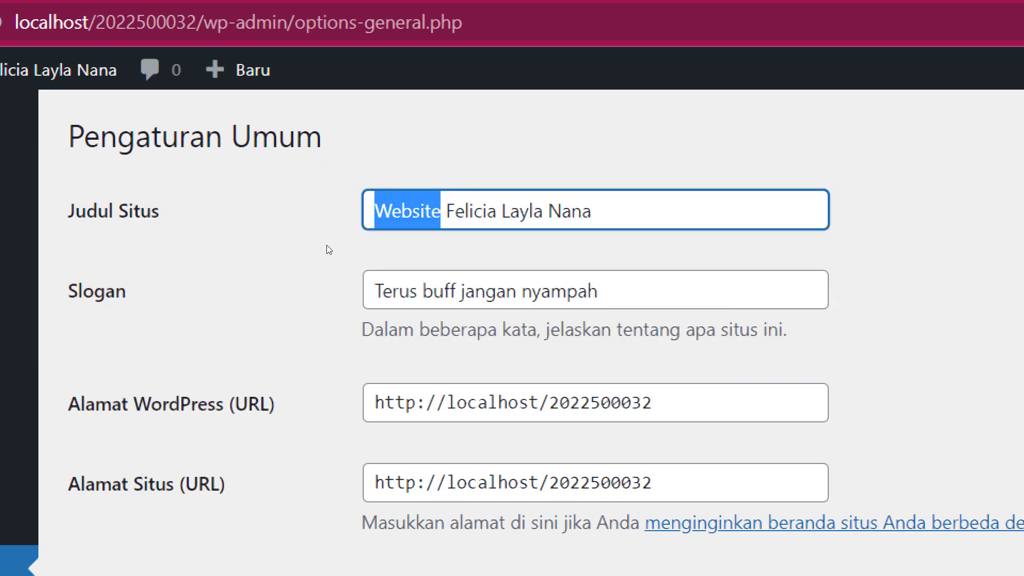
{"action": "key", "text": "Tab"}
{"action": "key", "text": "Tab"}
{"action": "key", "text": "End"}
{"action": "key", "text": "ctrl+shift+Left"}
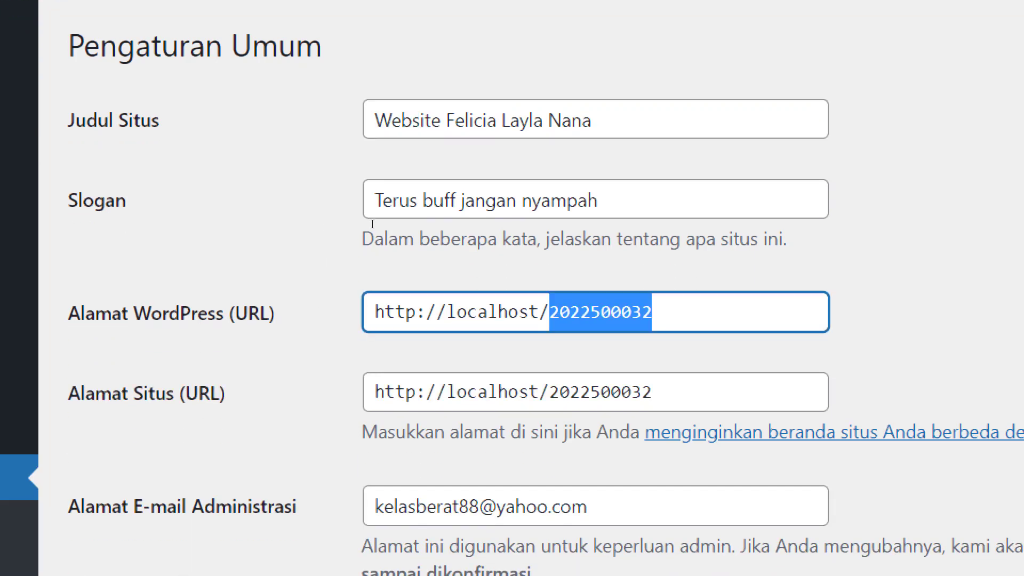
{"action": "key", "text": "Tab"}
{"action": "key", "text": "End"}
{"action": "key", "text": "ctrl+shift+Left"}
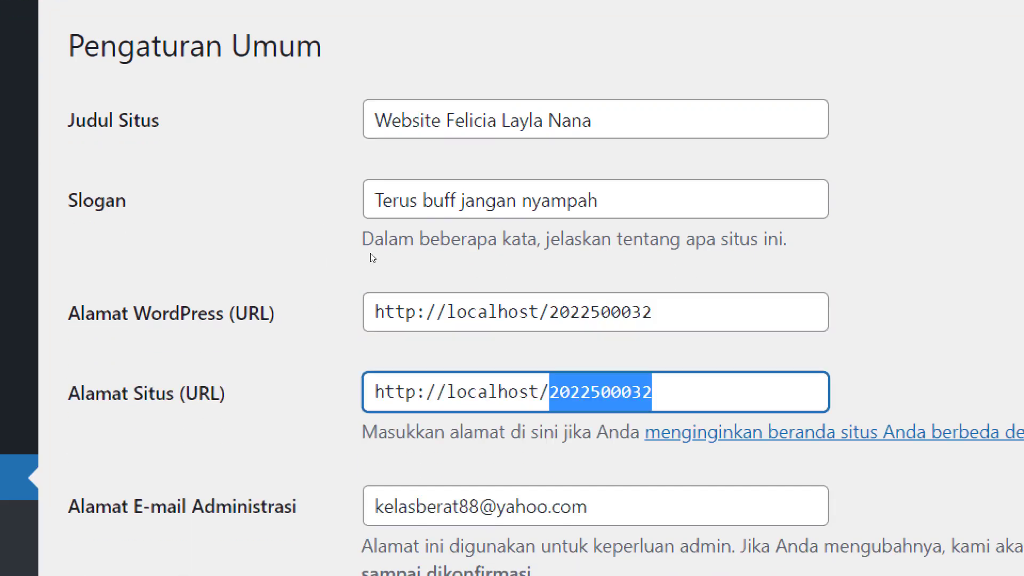
{"action": "key", "text": "shift+Tab"}
{"action": "key", "text": "End"}
{"action": "key", "text": "ctrl+shift+Left"}
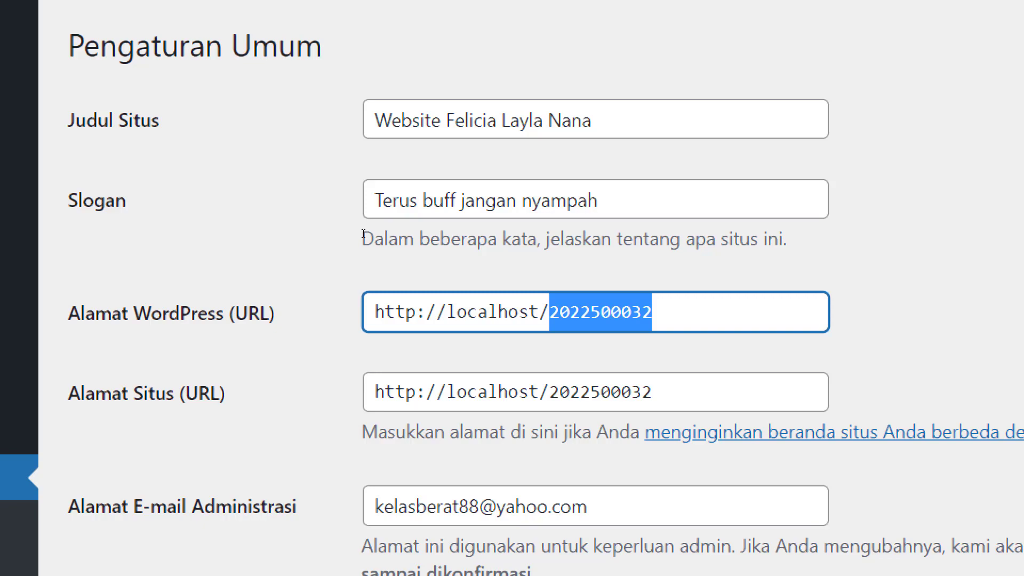
{"action": "key", "text": "Left"}
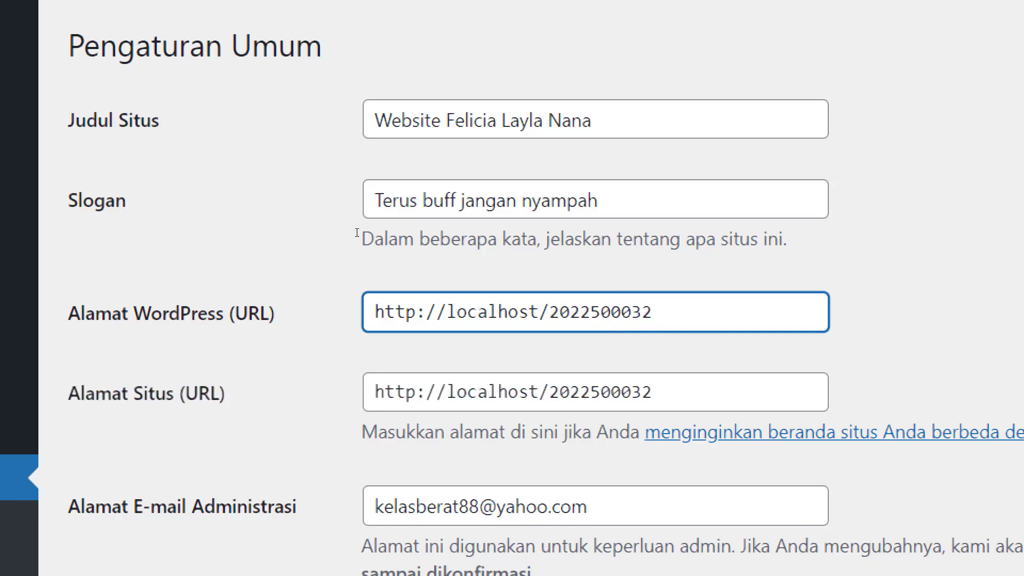
- Check the admin e-mail address field, then deselect it
{"action": "scroll", "coordinate": [357, 233], "scroll_direction": "down", "scroll_amount": 5}
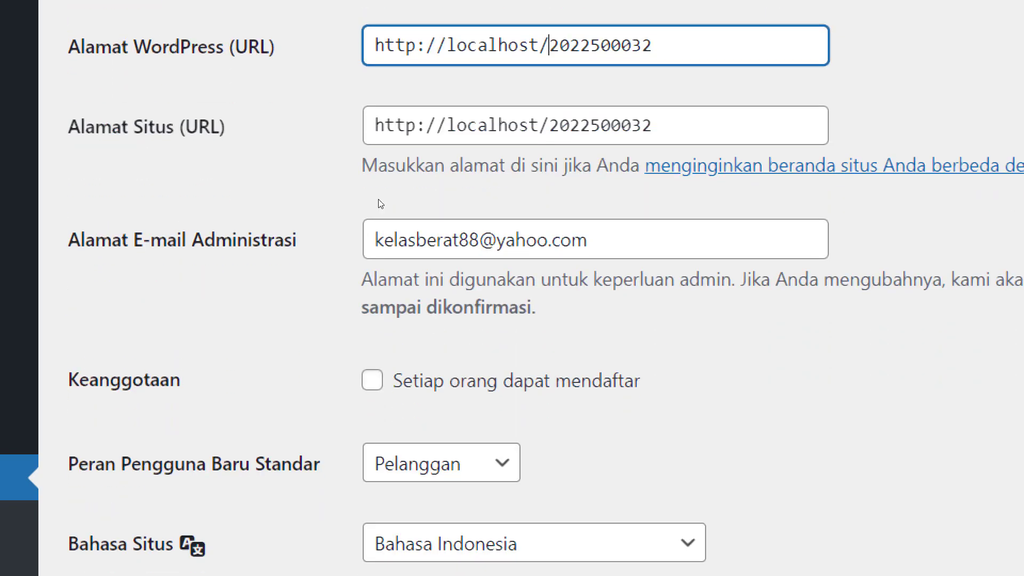
{"action": "key", "text": "Tab"}
{"action": "key", "text": "Tab"}
{"action": "key", "text": "shift+Home"}
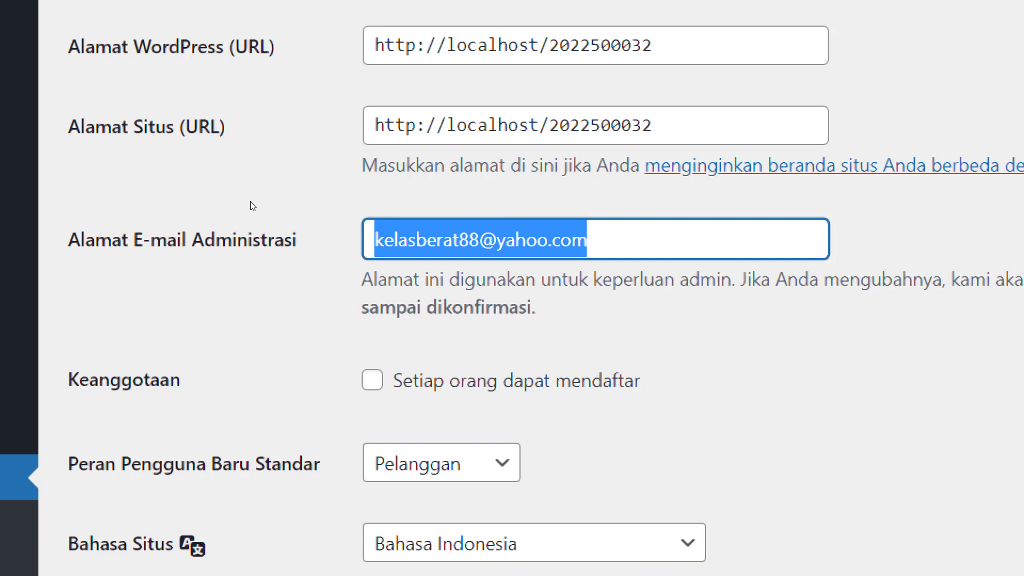
{"action": "left_click", "coordinate": [251, 203]}
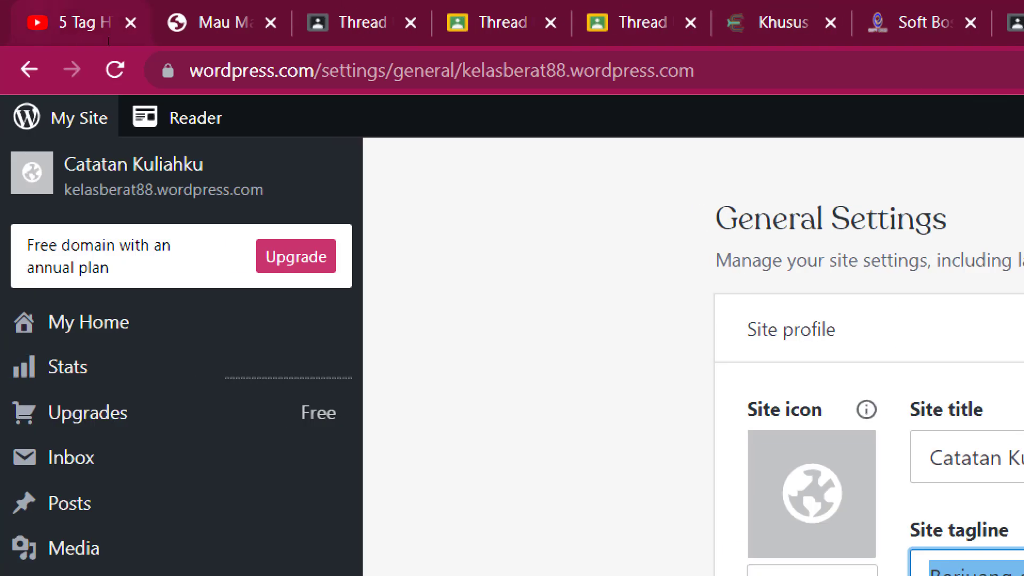
- Begin entering the tutorial site's address in the browser address bar
{"action": "key", "text": "ctrl+l"}
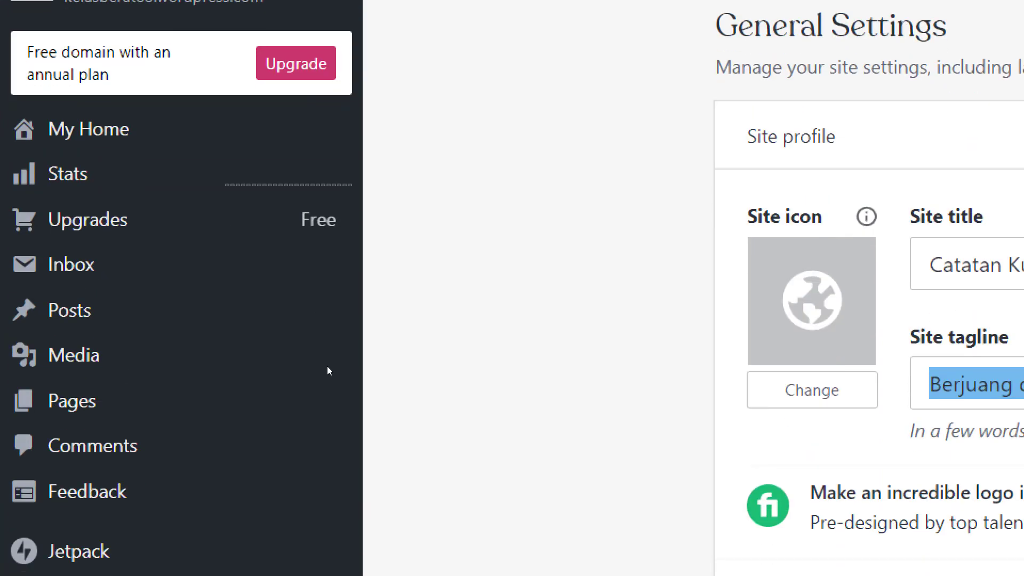
{"action": "type", "text": "turo"}
{"action": "key", "text": "BackSpace"}
{"action": "key", "text": "BackSpace"}
- Load tutorial.atmaluhur.ac.id and scroll through its posts
{"action": "type", "text": "toru"}
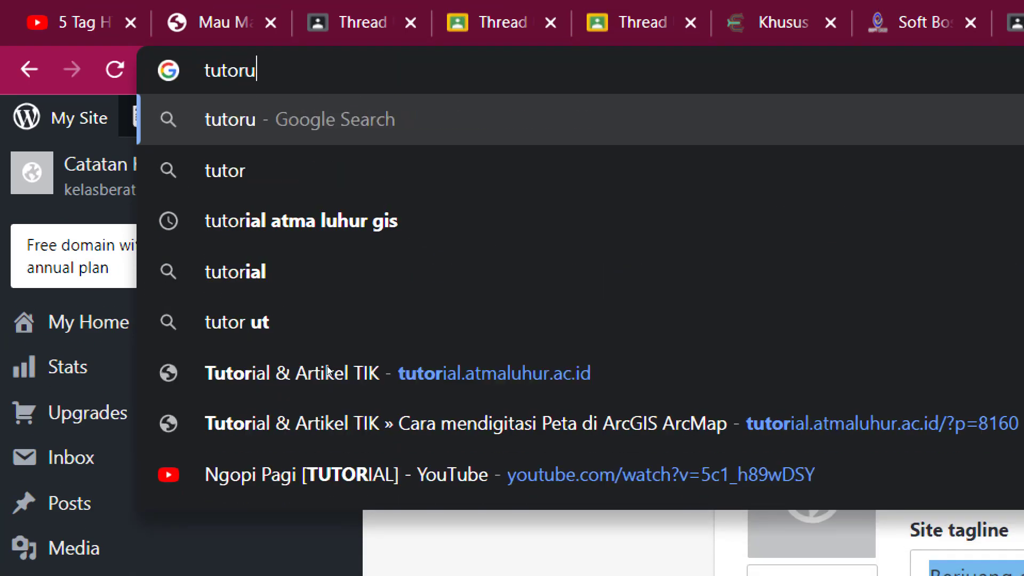
{"action": "type", "text": "a"}
{"action": "key", "text": "BackSpace"}
{"action": "key", "text": "BackSpace"}
{"action": "type", "text": "ia"}
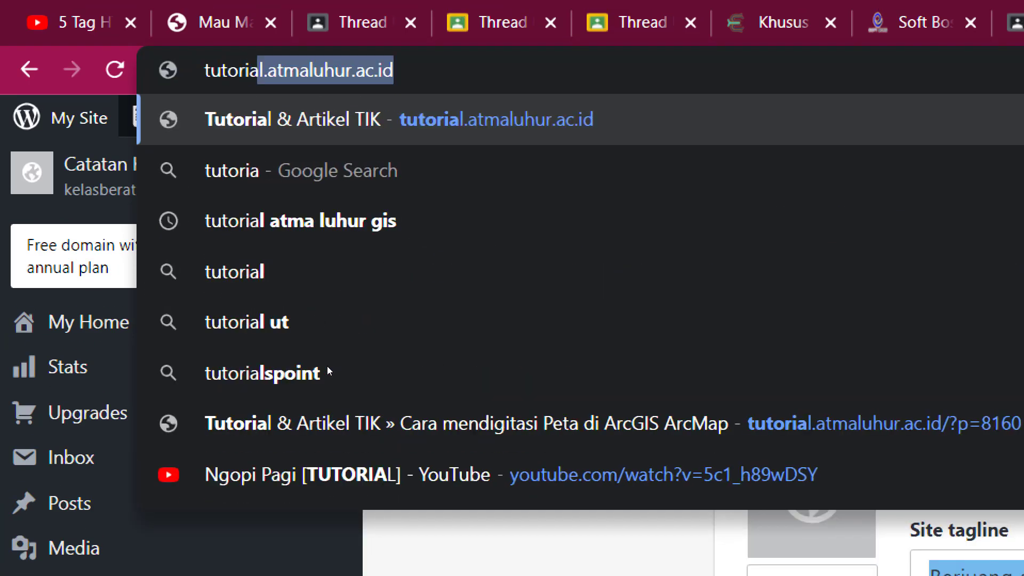
{"action": "type", "text": "l"}
{"action": "key", "text": "Return"}
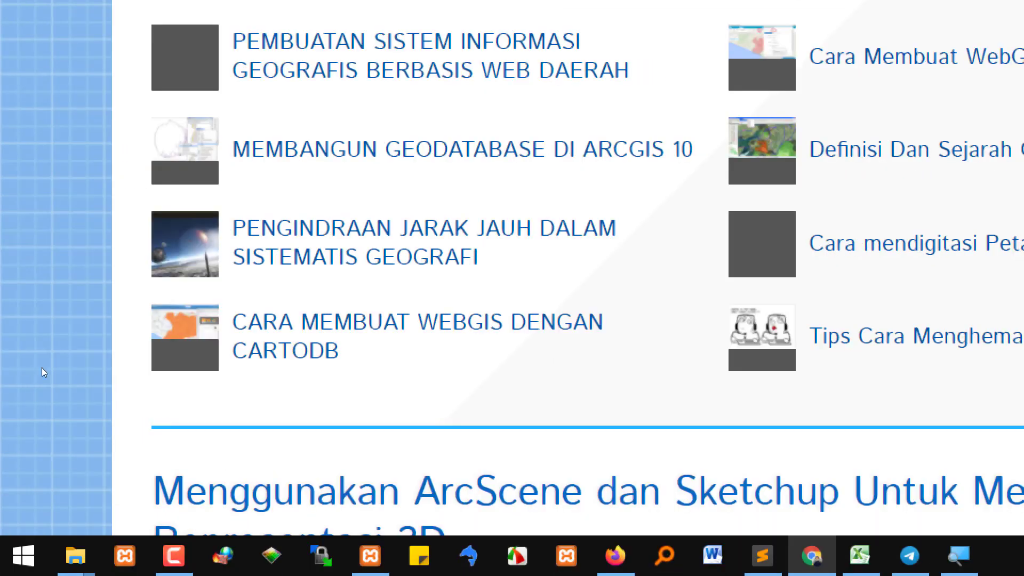
{"action": "scroll", "coordinate": [158, 366], "scroll_direction": "down", "scroll_amount": 3}
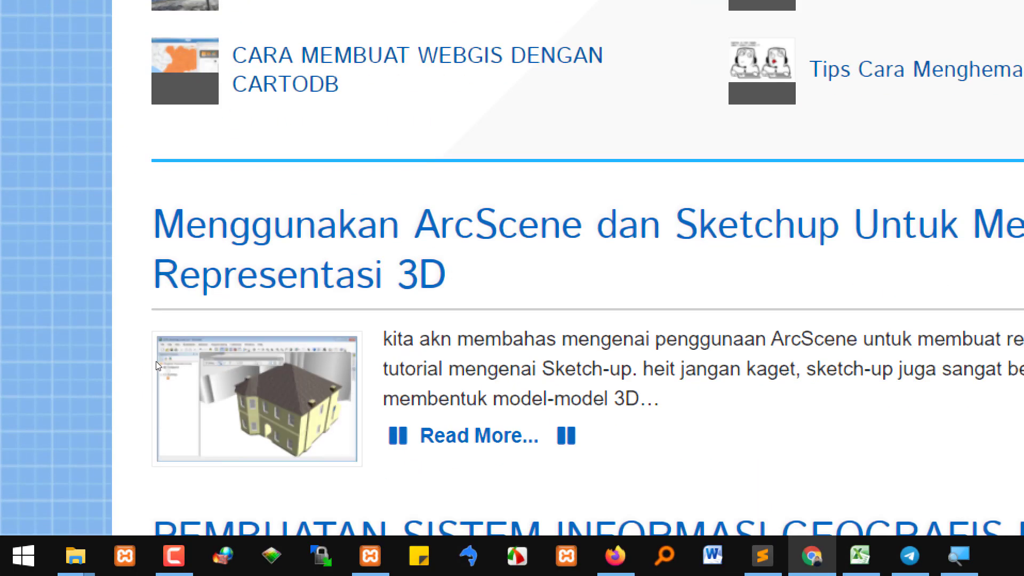
{"action": "scroll", "coordinate": [159, 366], "scroll_direction": "down", "scroll_amount": 3}
{"action": "scroll", "coordinate": [161, 368], "scroll_direction": "down", "scroll_amount": 5}
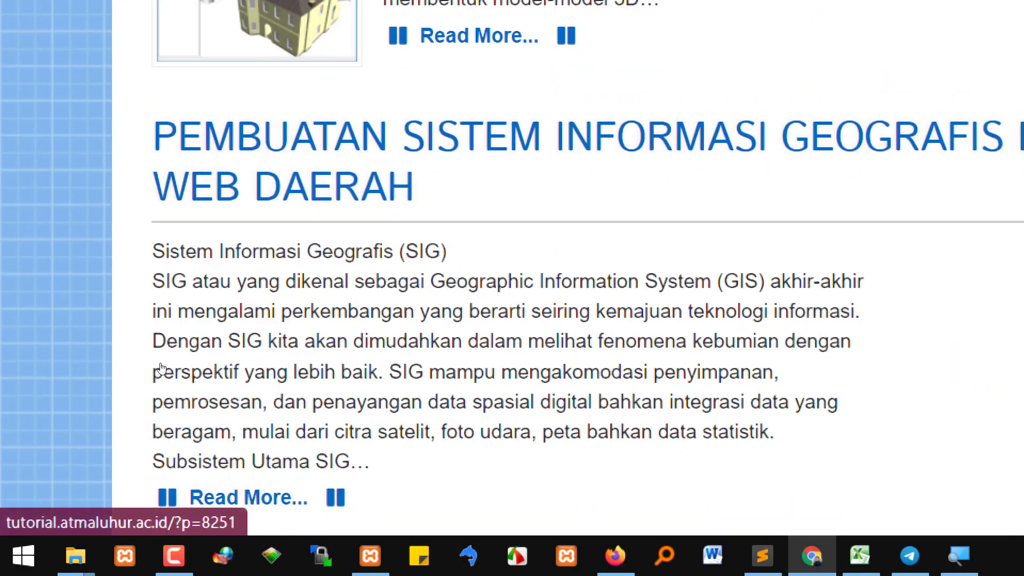
{"action": "scroll", "coordinate": [161, 368], "scroll_direction": "down", "scroll_amount": 5}
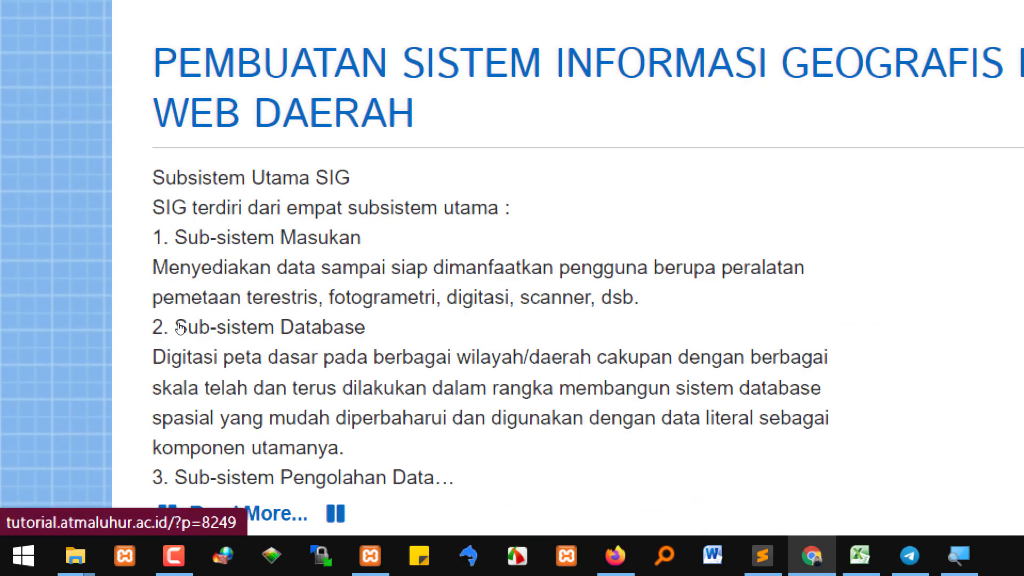
- Open the PEMBUATAN SISTEM INFORMASI GEOGRAFIS article and the November 2015 archive, then return to local settings
{"action": "left_click", "coordinate": [181, 328]}
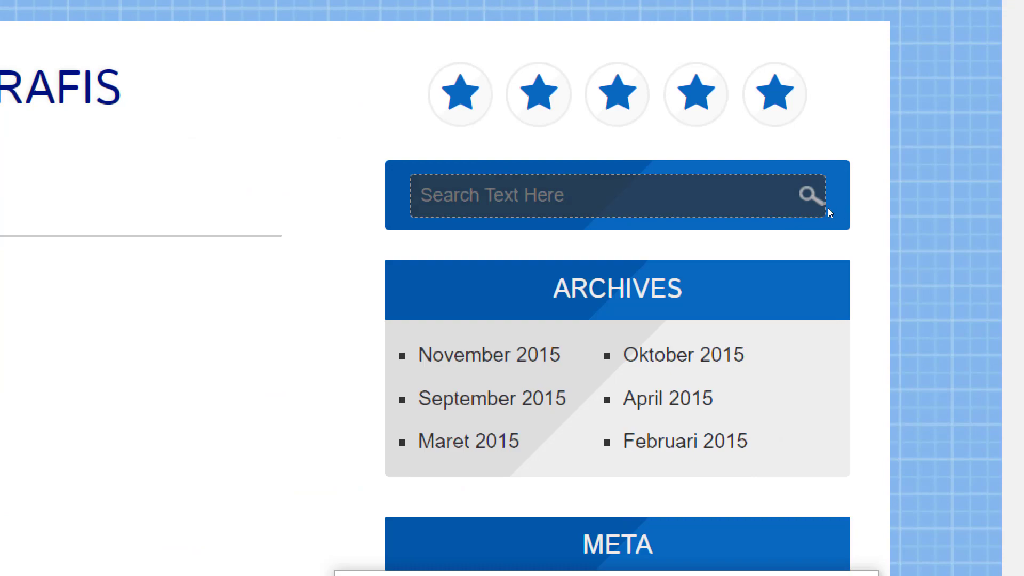
{"action": "left_click", "coordinate": [489, 355]}
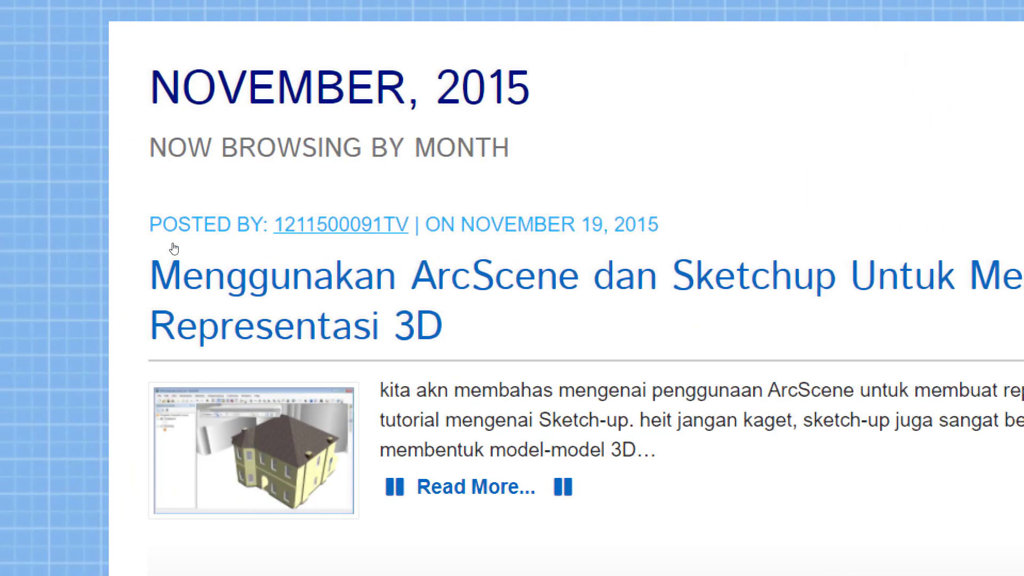
{"action": "scroll", "coordinate": [180, 335], "scroll_direction": "down", "scroll_amount": 10}
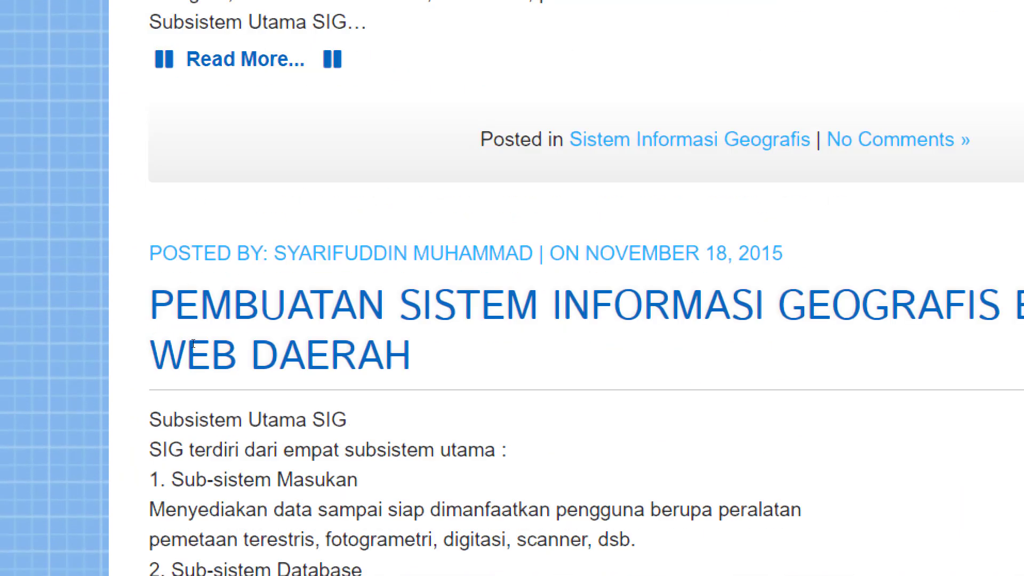
{"action": "scroll", "coordinate": [197, 318], "scroll_direction": "down", "scroll_amount": 2}
{"action": "scroll", "coordinate": [202, 317], "scroll_direction": "down", "scroll_amount": 5}
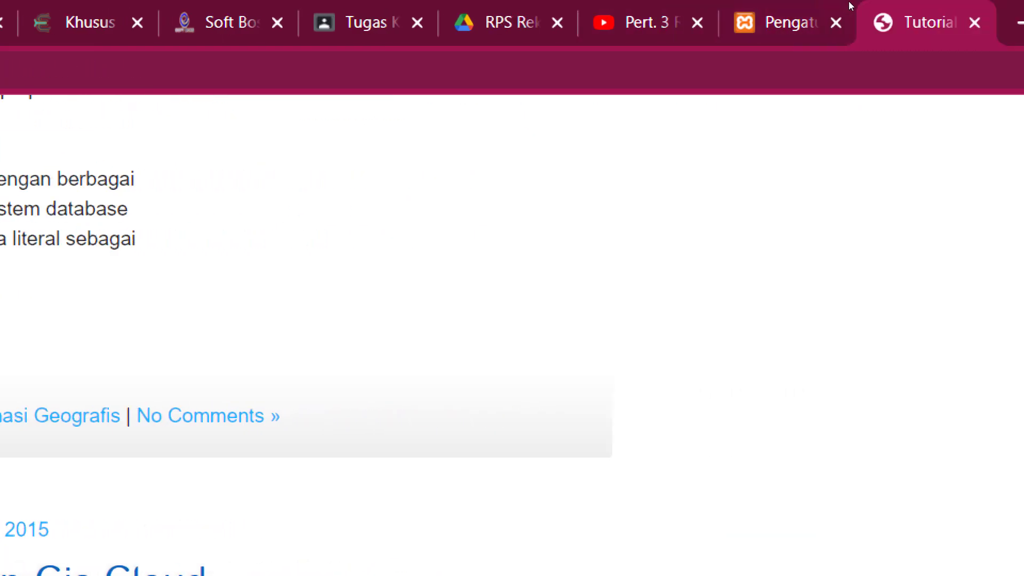
{"action": "left_click", "coordinate": [743, 5]}
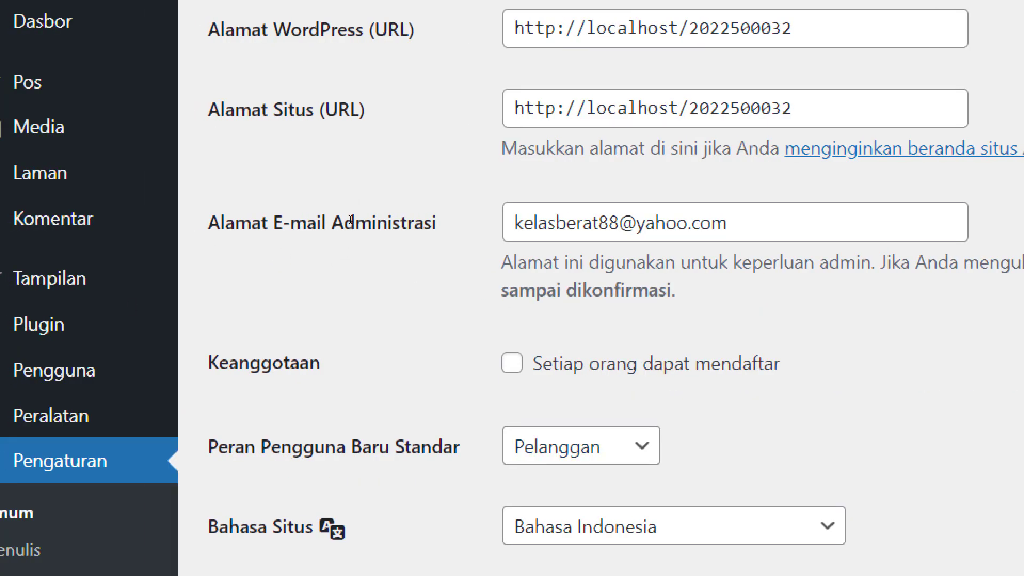
- Move focus onto the open registration option in the local General settings
{"action": "key", "text": "Tab"}
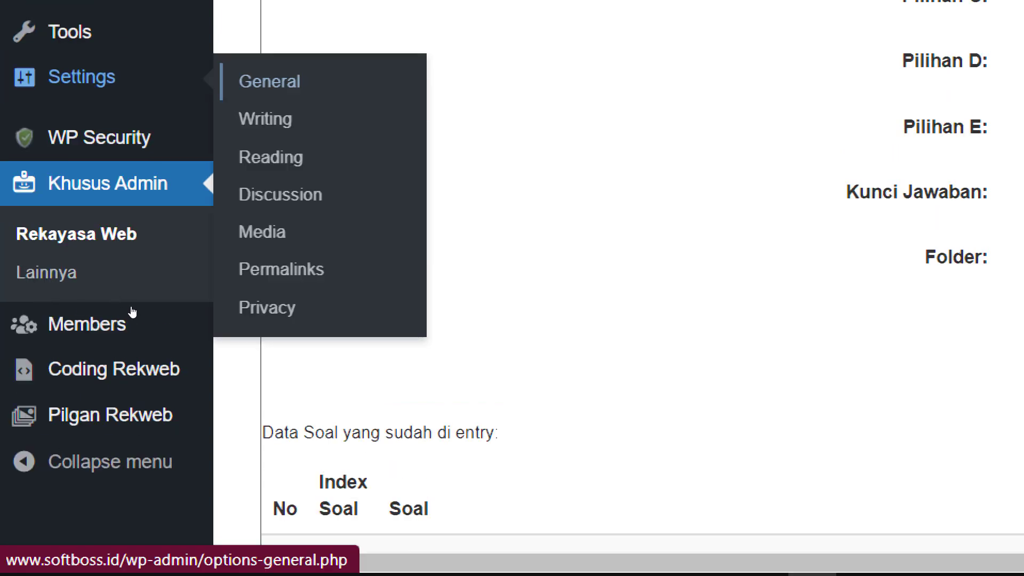
- Open softboss.id's General settings and look them over
{"action": "left_click", "coordinate": [132, 313]}
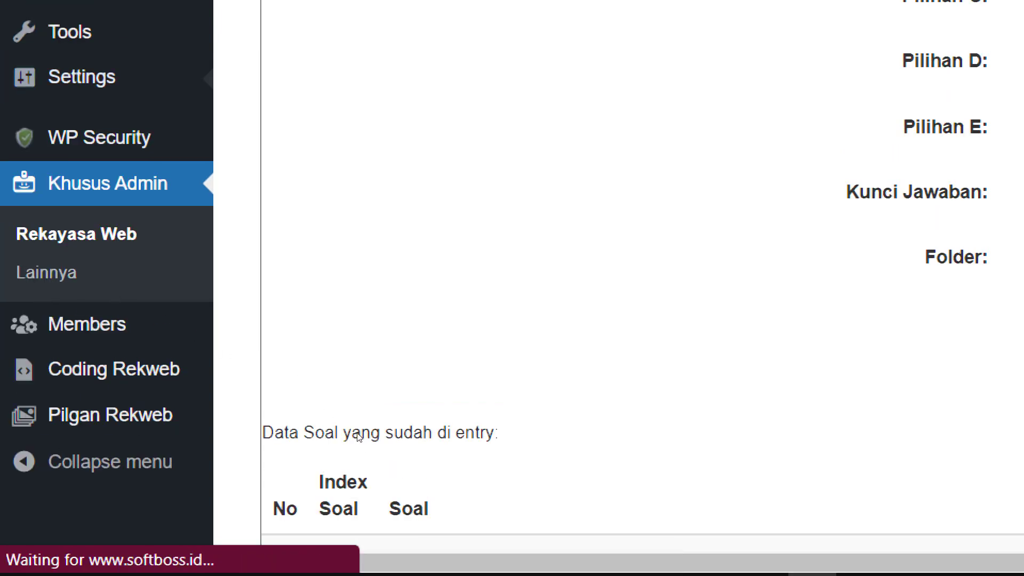
{"action": "scroll", "coordinate": [377, 448], "scroll_direction": "down", "scroll_amount": 2}
{"action": "scroll", "coordinate": [379, 451], "scroll_direction": "up", "scroll_amount": 2}
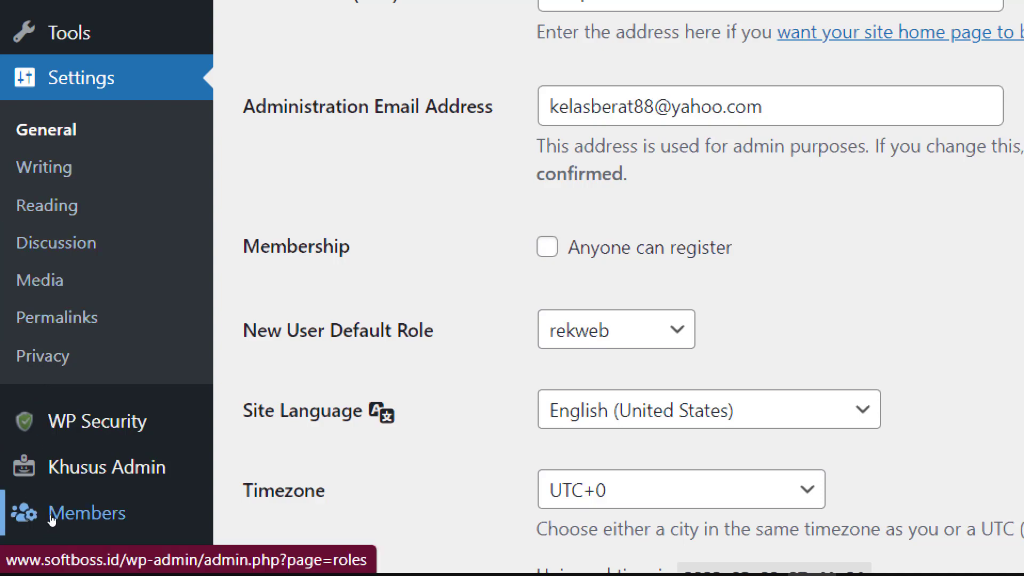
- Open Master Peserta under Rekayasa Web and scroll through the 130 participants at 100% zoom
{"action": "left_click", "coordinate": [133, 504]}
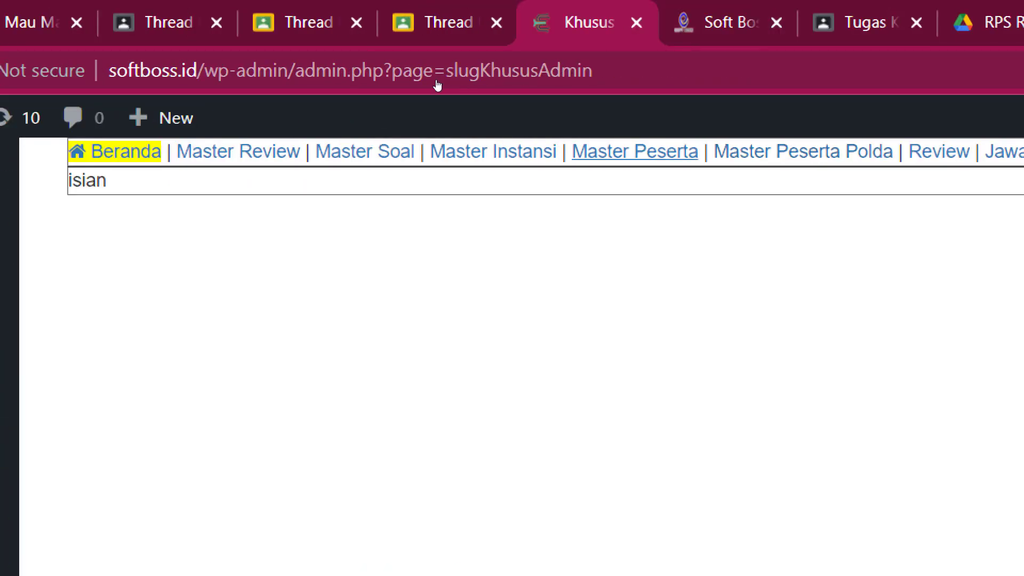
{"action": "left_click", "coordinate": [634, 152]}
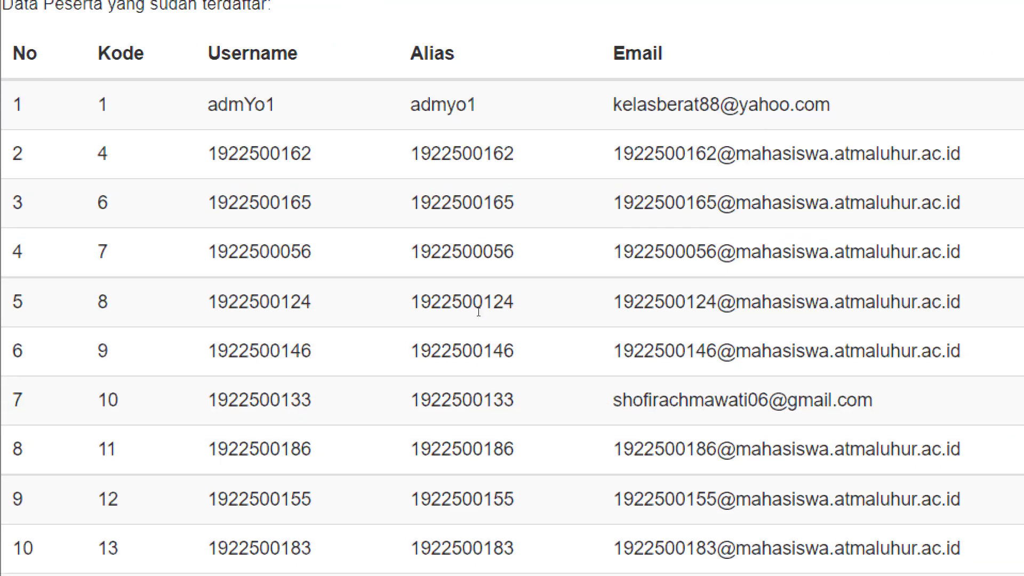
{"action": "scroll", "coordinate": [479, 312], "scroll_direction": "down", "scroll_amount": 10}
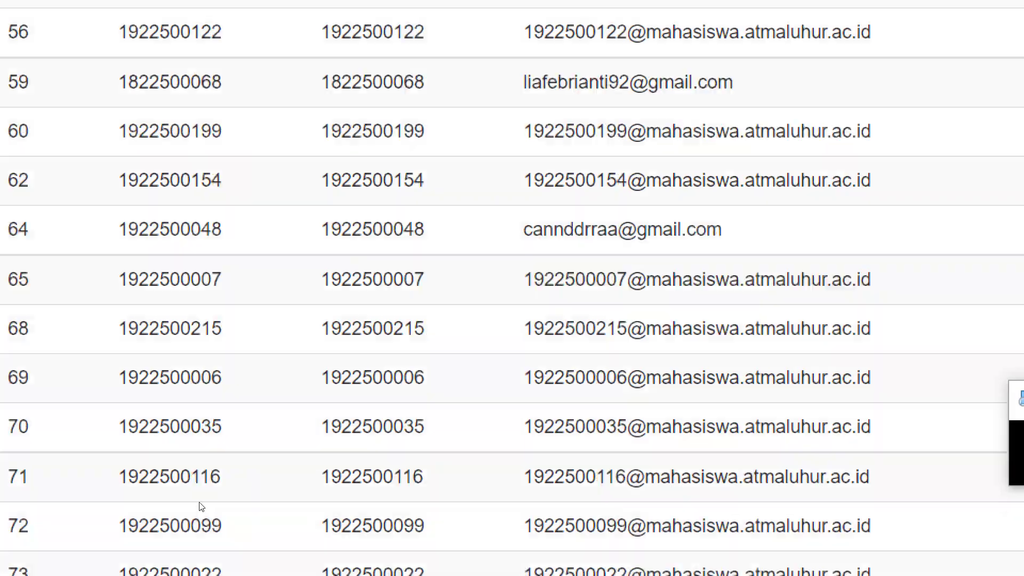
{"action": "scroll", "coordinate": [202, 507], "scroll_direction": "down", "scroll_amount": 15}
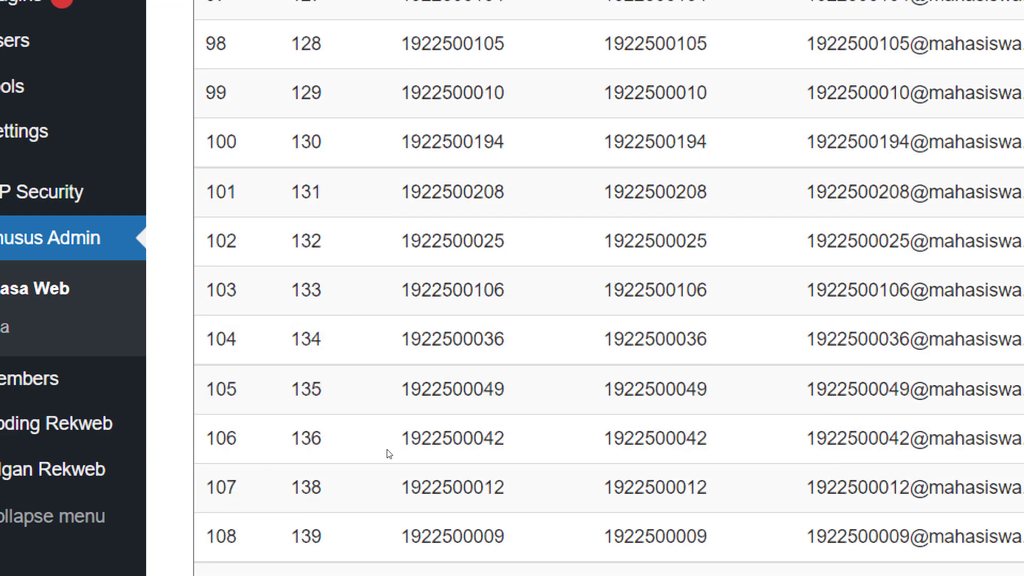
{"action": "scroll", "coordinate": [387, 454], "scroll_direction": "down", "scroll_amount": 10}
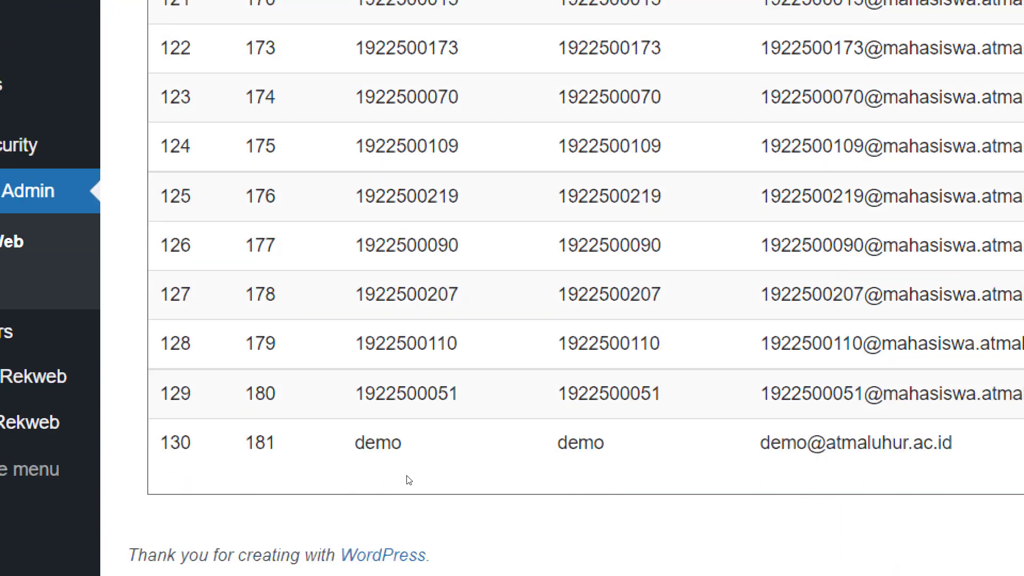
{"action": "key", "text": "super+minus"}
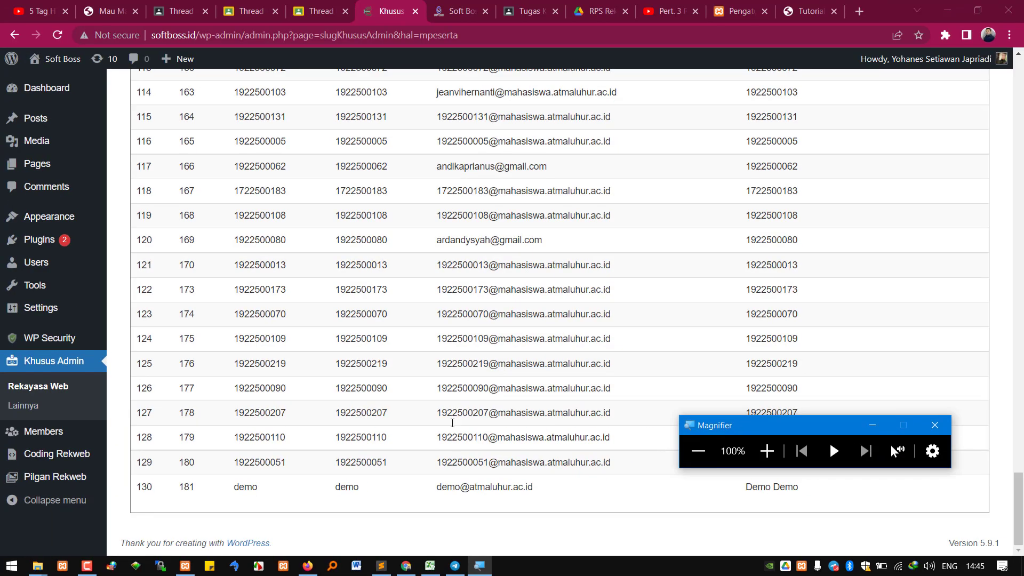
{"action": "left_click", "coordinate": [739, 10]}
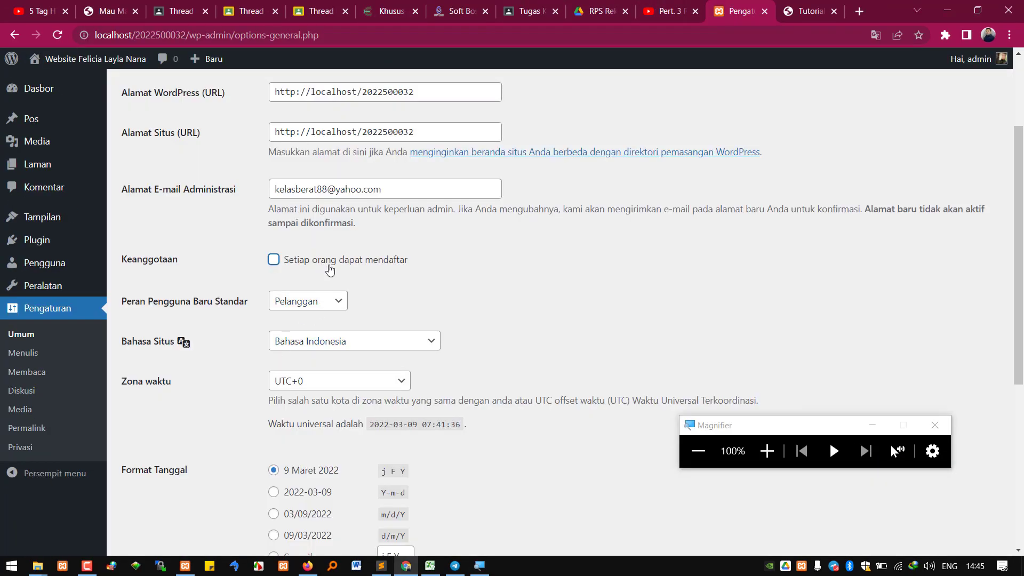
{"action": "left_click", "coordinate": [768, 451]}
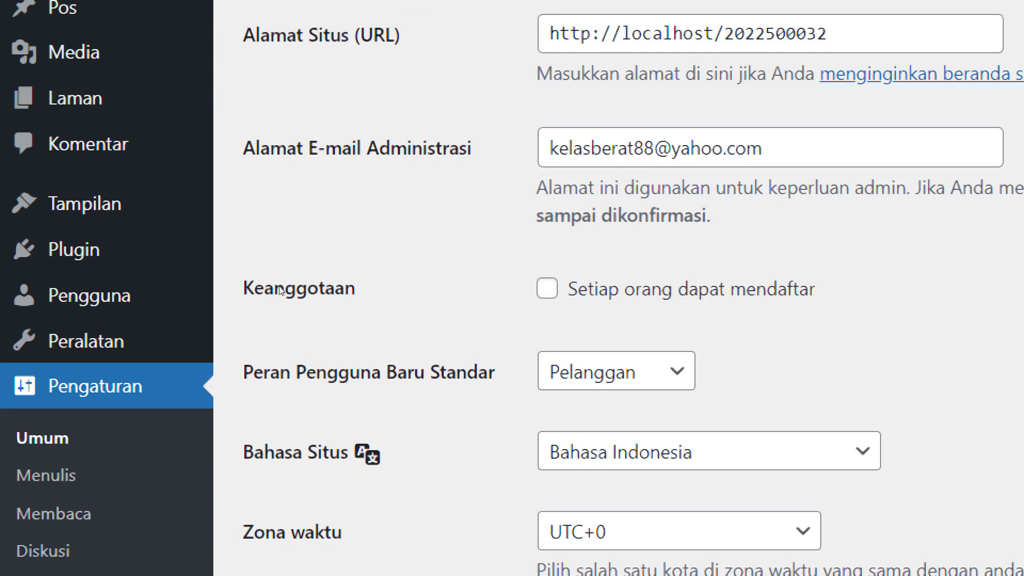
{"action": "left_click", "coordinate": [587, 370]}
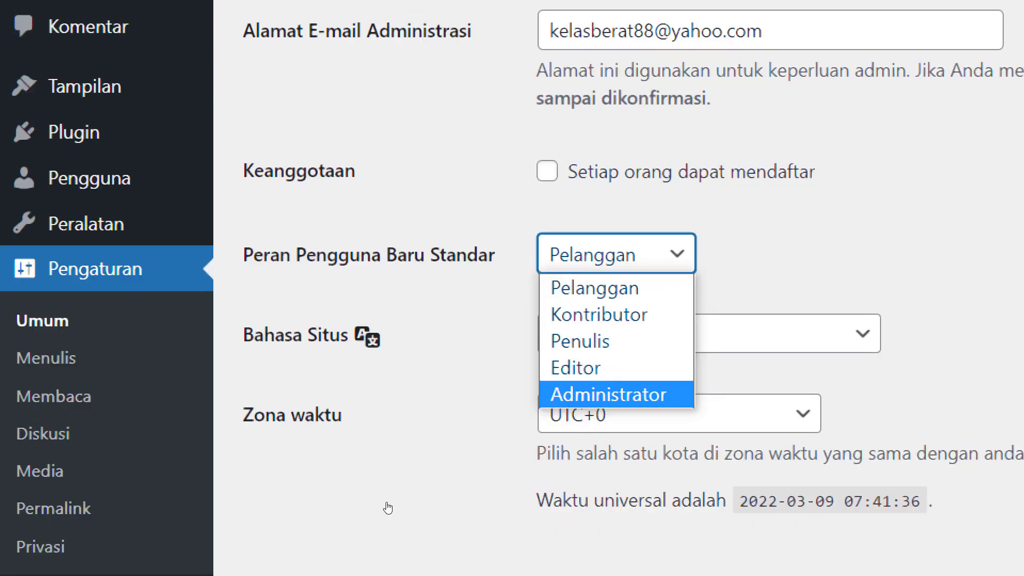
{"action": "mouse_move", "coordinate": [812, 575]}
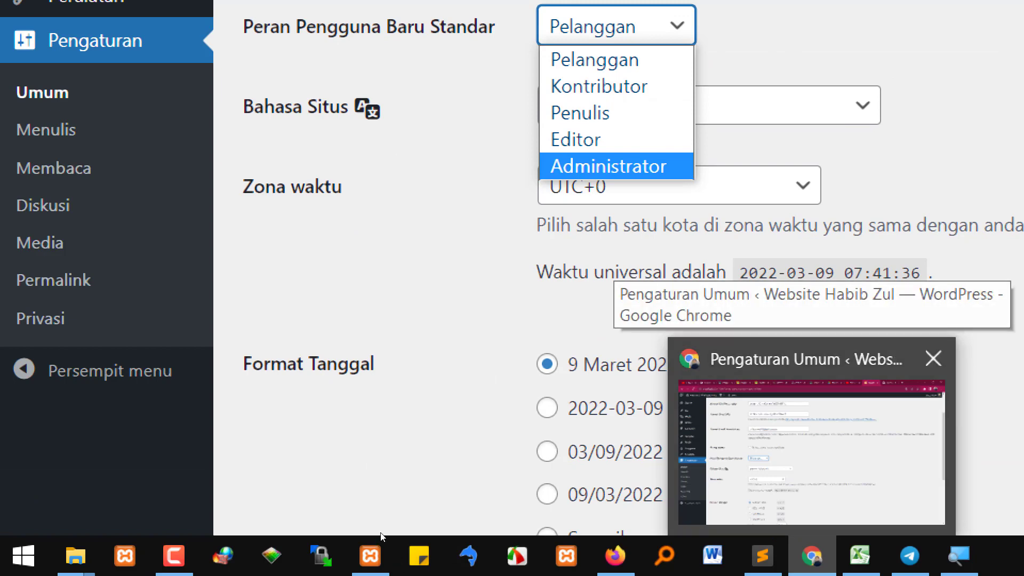
{"action": "key", "text": "Up"}
{"action": "key", "text": "Up"}
{"action": "key", "text": "Up"}
{"action": "key", "text": "Up"}
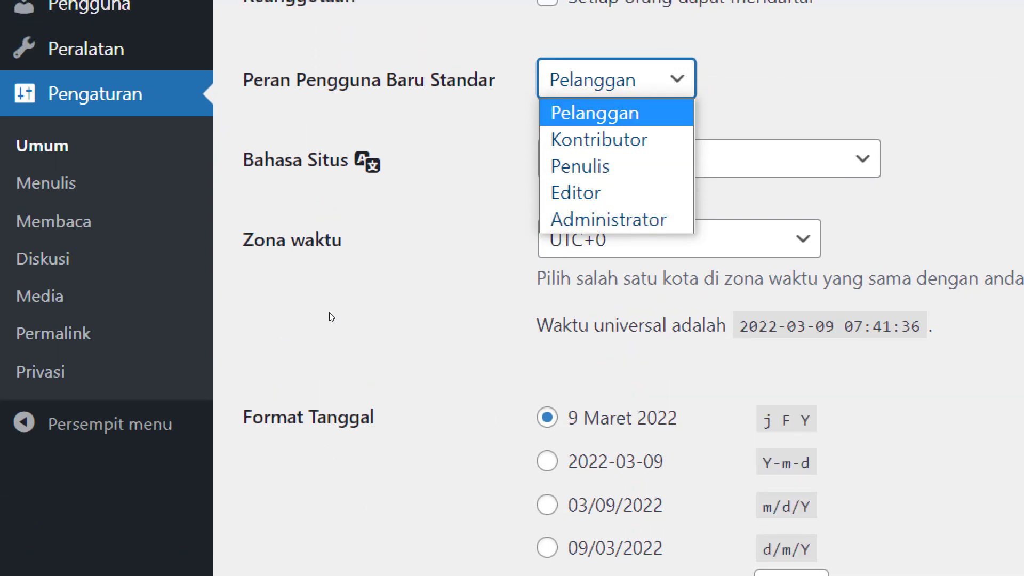
{"action": "key", "text": "Down"}
{"action": "key", "text": "Down"}
{"action": "key", "text": "Down"}
{"action": "key", "text": "Down"}
{"action": "key", "text": "Up"}
{"action": "key", "text": "Up"}
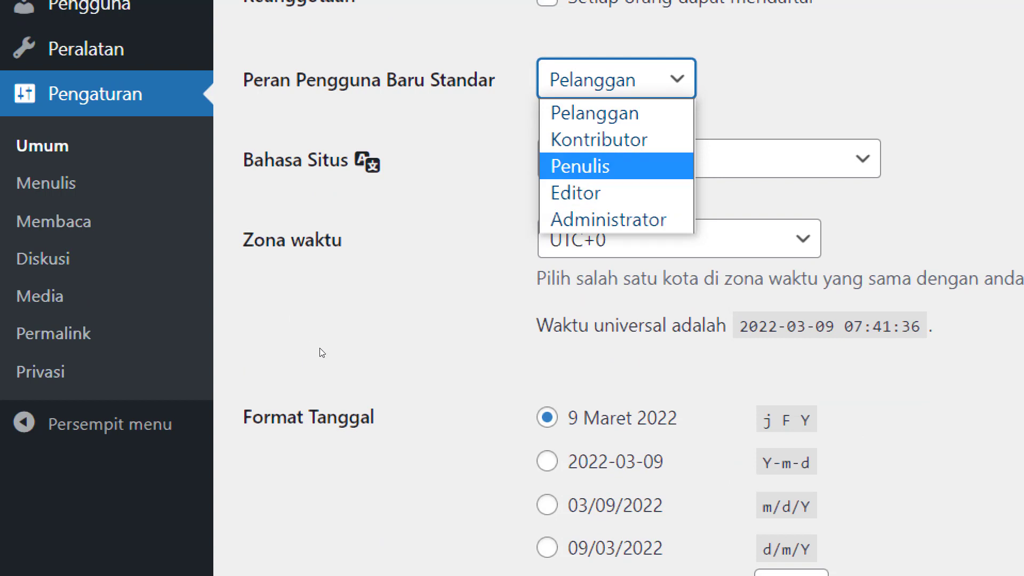
{"action": "key", "text": "Down"}
{"action": "key", "text": "Up"}
{"action": "key", "text": "Up"}
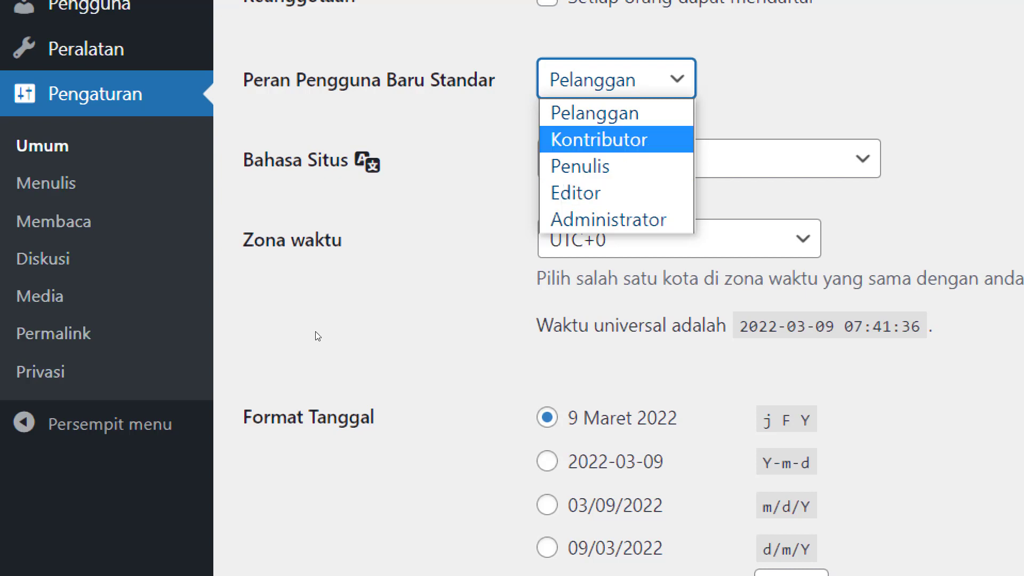
{"action": "key", "text": "Up"}
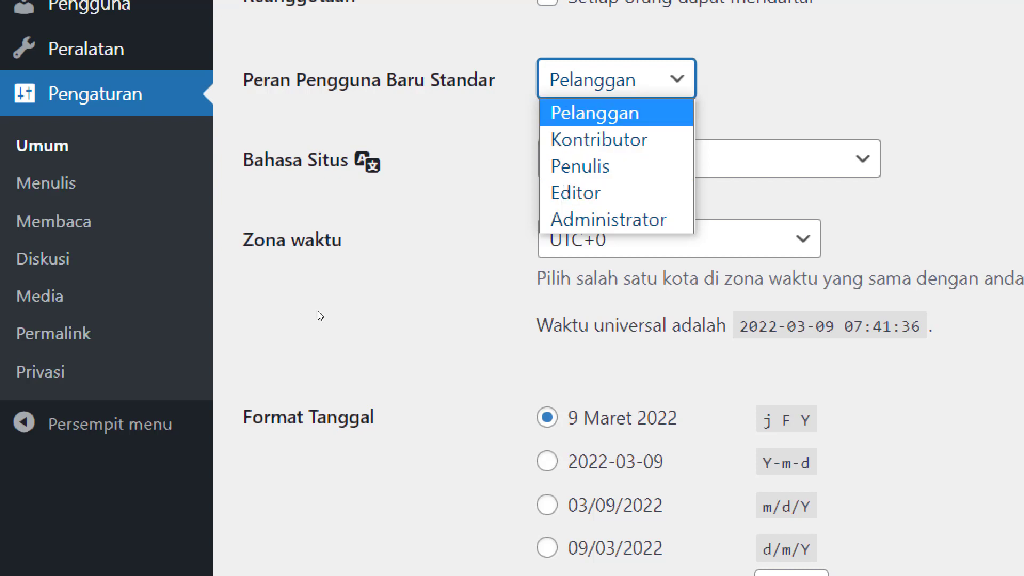
{"action": "key", "text": "Down"}
{"action": "key", "text": "Down"}
{"action": "key", "text": "Up"}
{"action": "key", "text": "Down"}
{"action": "key", "text": "Up"}
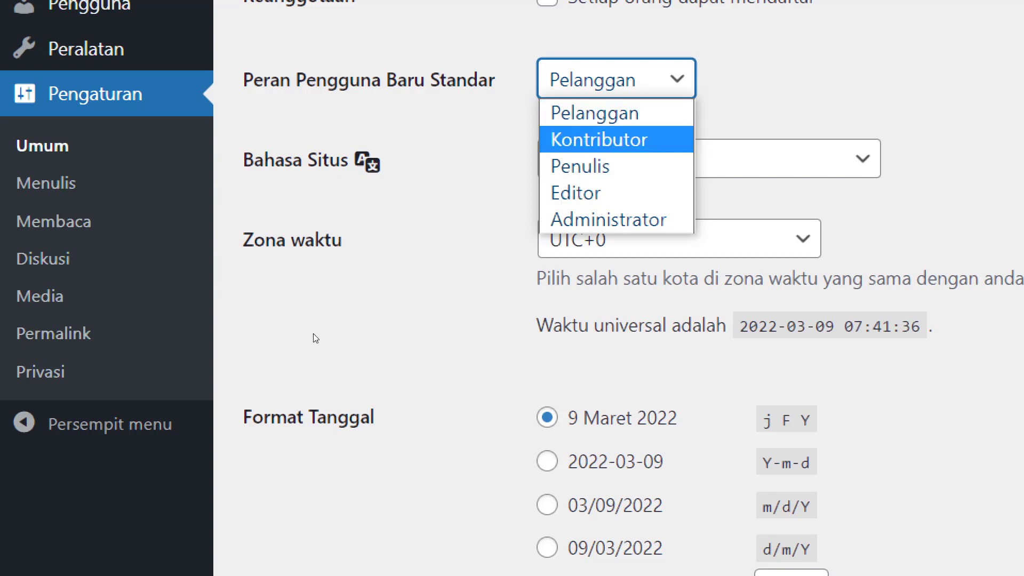
{"action": "key", "text": "Down"}
{"action": "key", "text": "Up"}
{"action": "key", "text": "Down"}
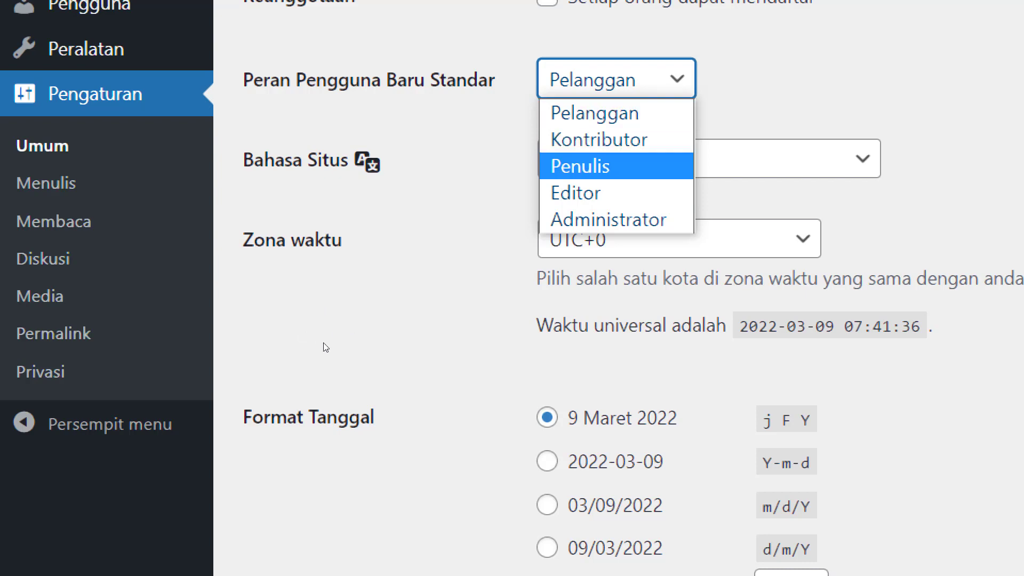
{"action": "key", "text": "Up"}
{"action": "key", "text": "Up"}
{"action": "left_click", "coordinate": [301, 293]}
- Change the custom time format from g:i a to H:i:s, previewing 07:46:35
{"action": "scroll", "coordinate": [320, 283], "scroll_direction": "up", "scroll_amount": 1}
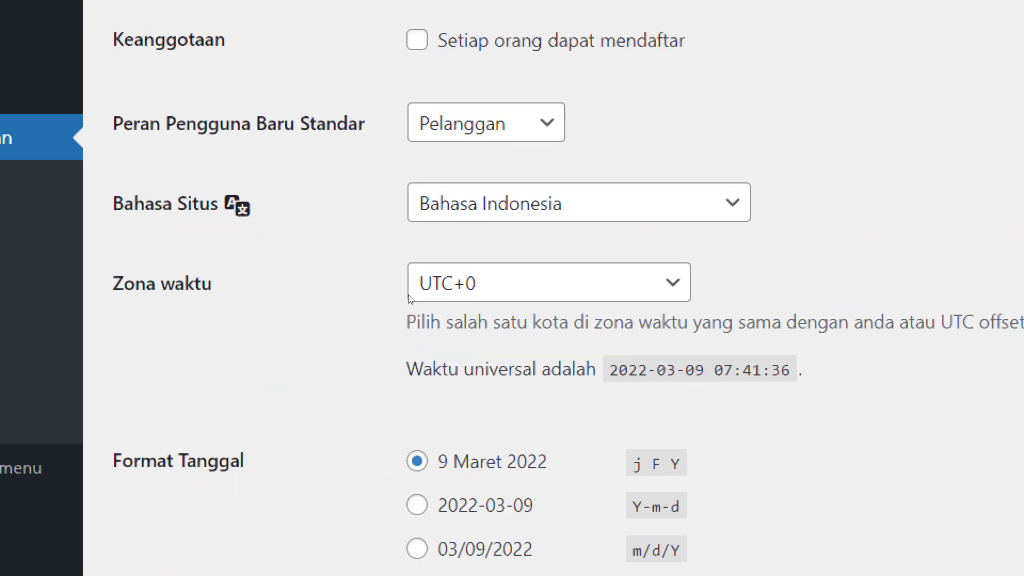
{"action": "scroll", "coordinate": [294, 324], "scroll_direction": "down", "scroll_amount": 4}
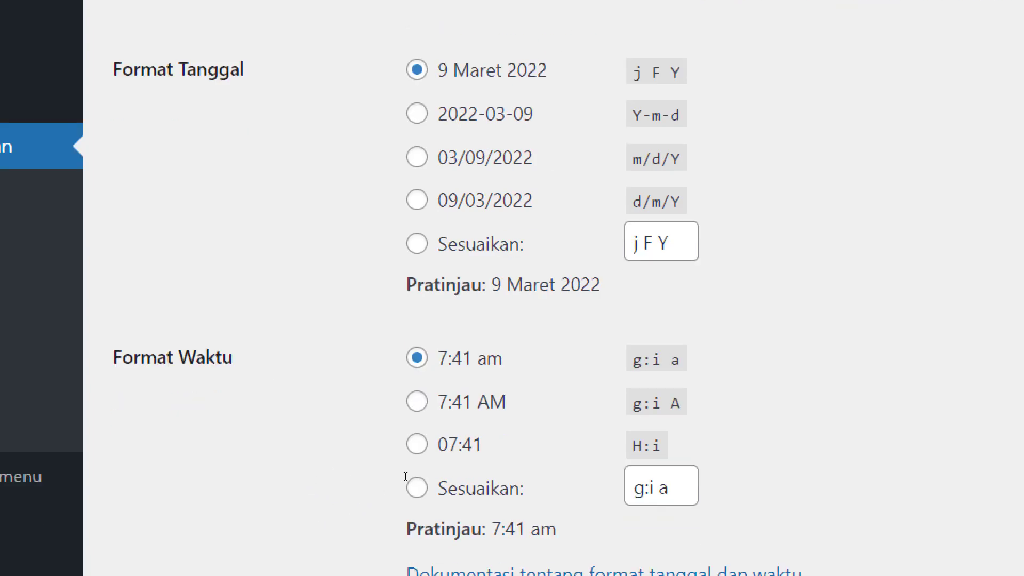
{"action": "key", "text": "Tab"}
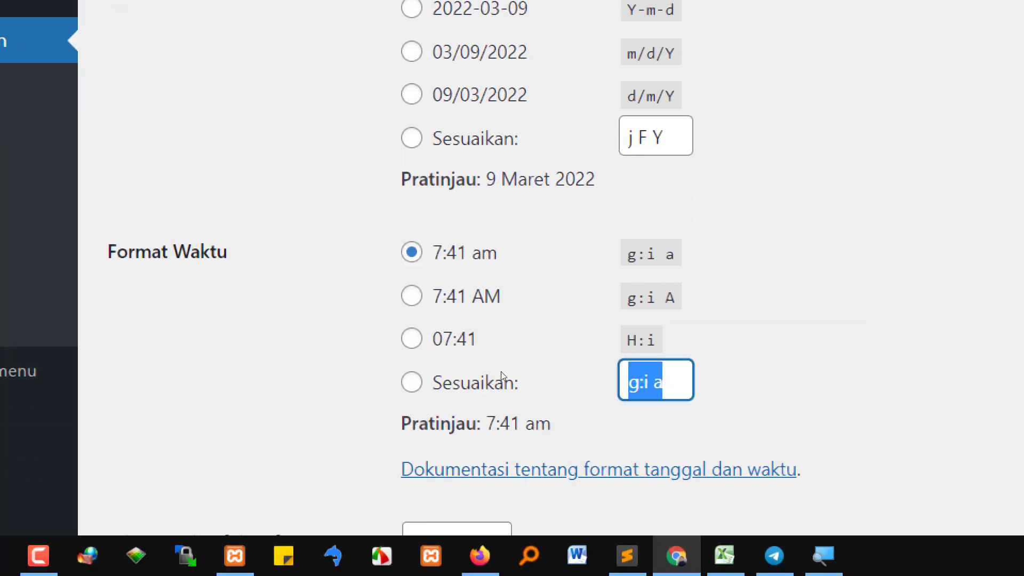
{"action": "type", "text": "H:is"}
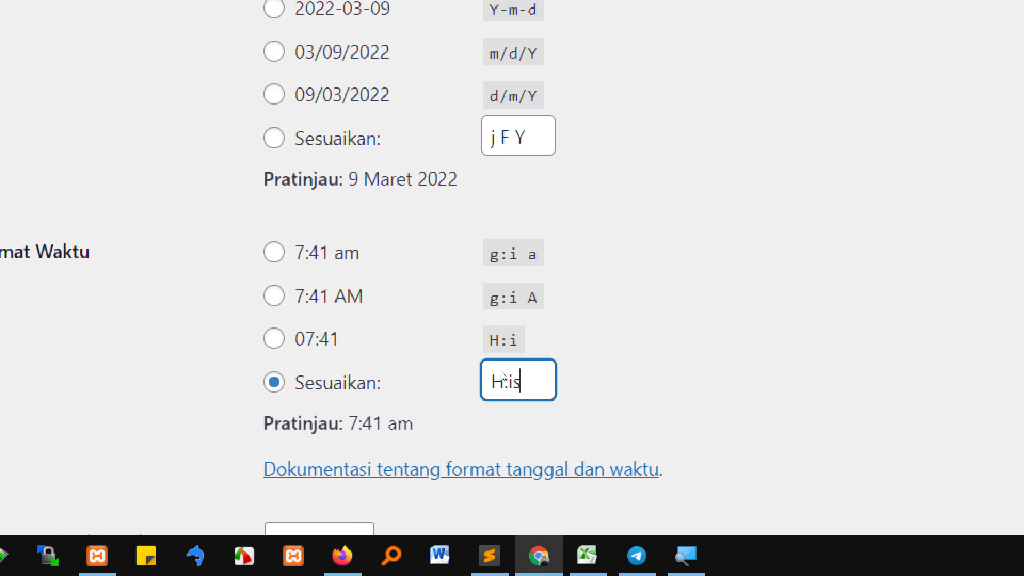
{"action": "key", "text": "BackSpace"}
{"action": "type", "text": ":s"}
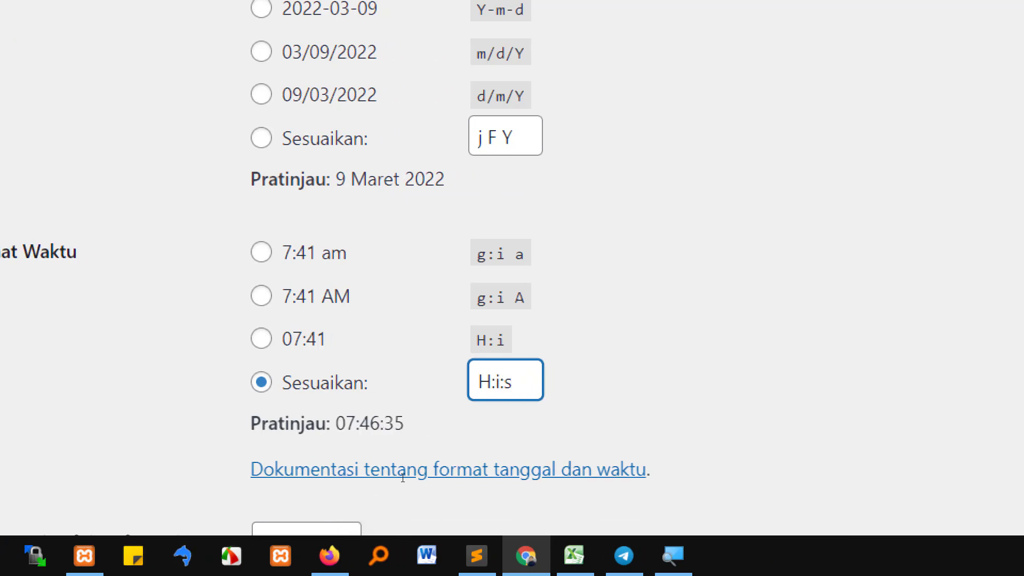
- Rewrite the custom date format from j F Y to d/m/Y
{"action": "key", "text": "ctrl+a"}
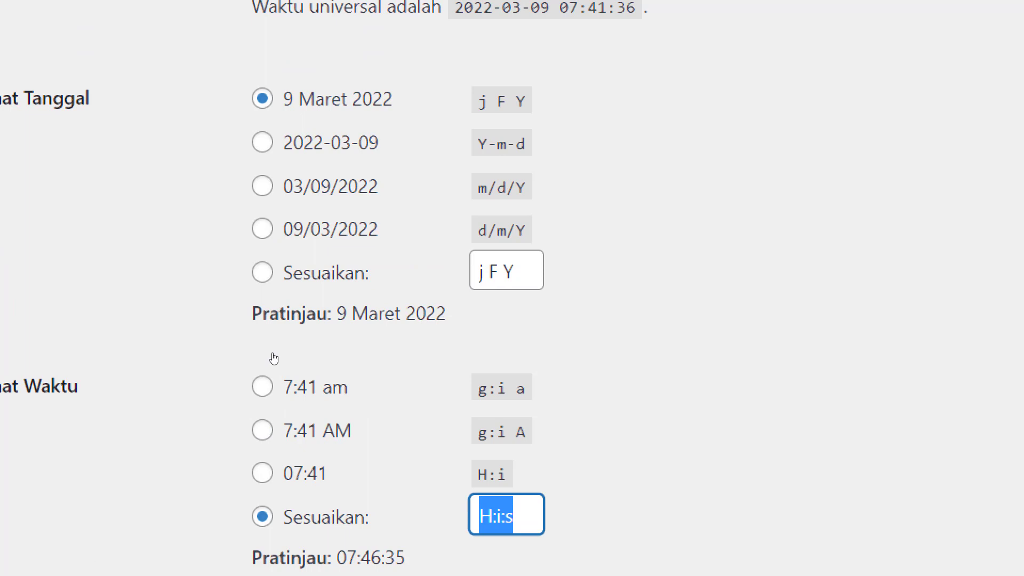
{"action": "key", "text": "shift+Tab"}
{"action": "key", "text": "shift+Tab"}
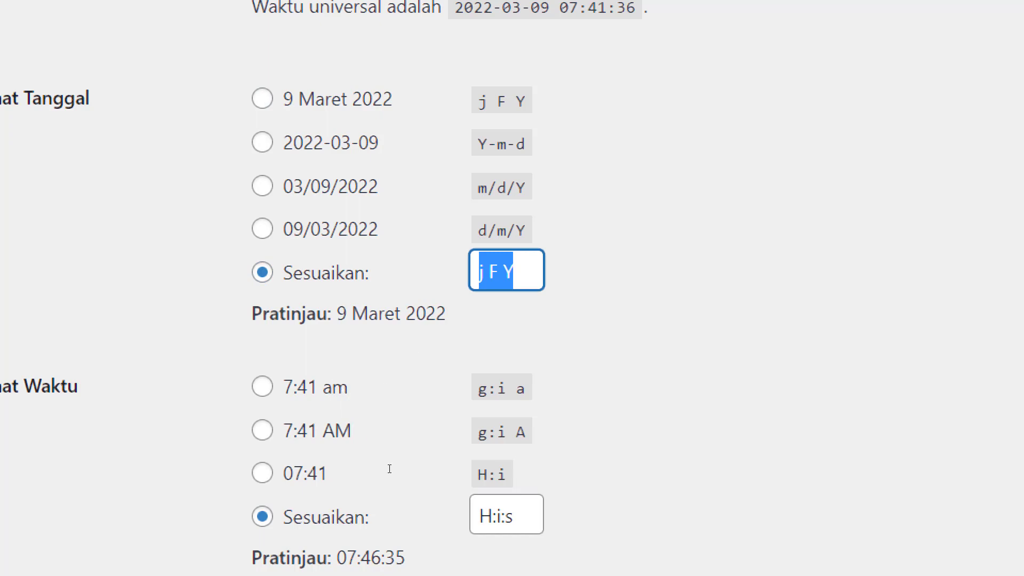
{"action": "type", "text": "d k"}
{"action": "key", "text": "BackSpace"}
{"action": "key", "text": "BackSpace"}
{"action": "type", "text": "m Y"}
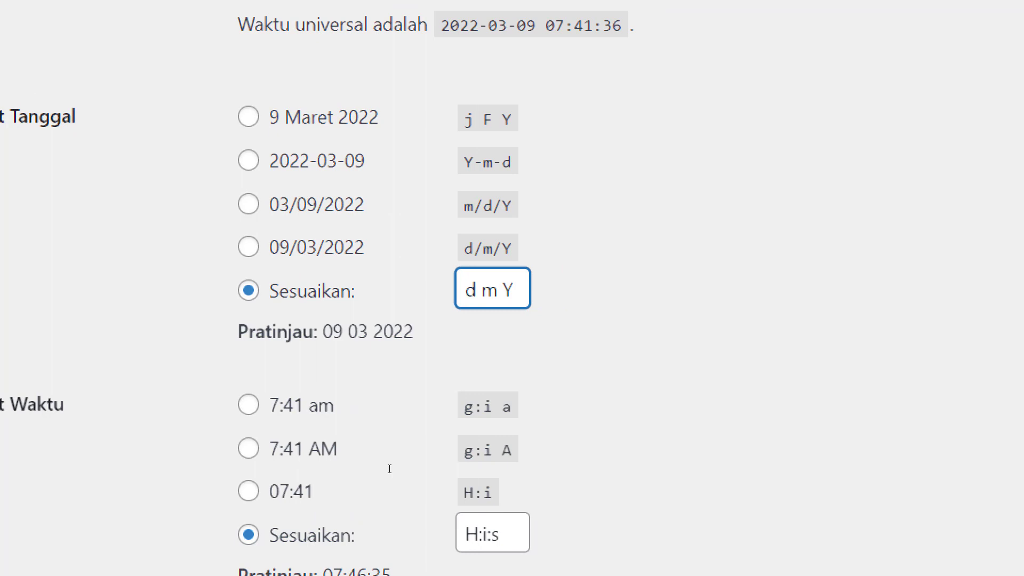
{"action": "key", "text": "Left"}
{"action": "key", "text": "Left"}
{"action": "key", "text": "Left"}
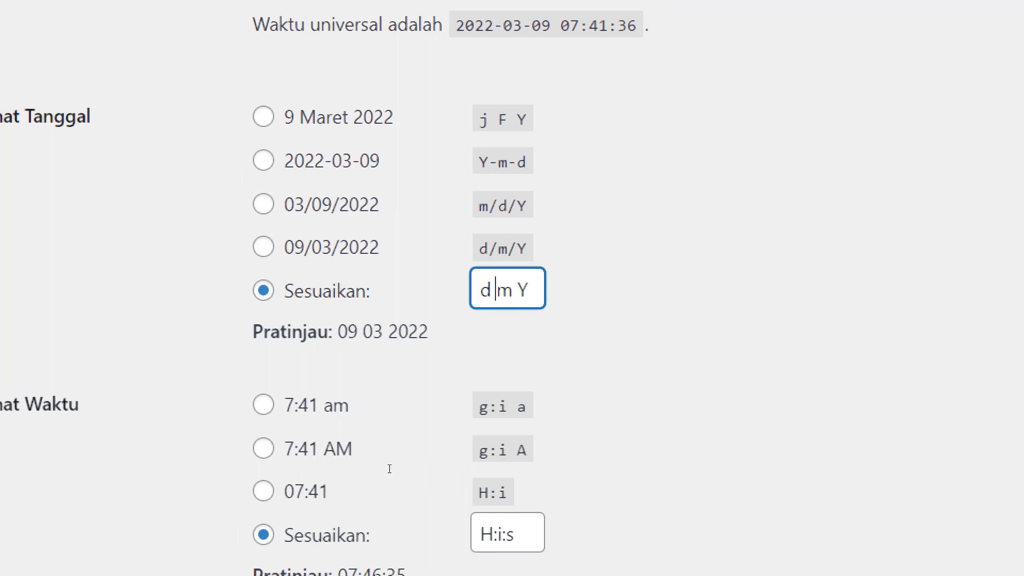
{"action": "key", "text": "Delete"}
{"action": "type", "text": "/"}
{"action": "key", "text": "Right"}
{"action": "key", "text": "Delete"}
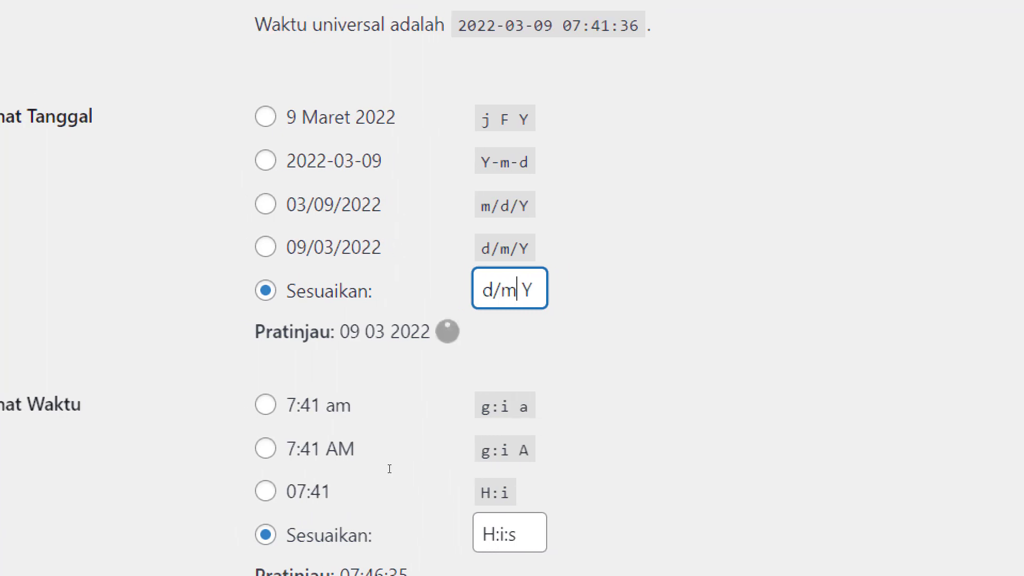
{"action": "type", "text": "/"}
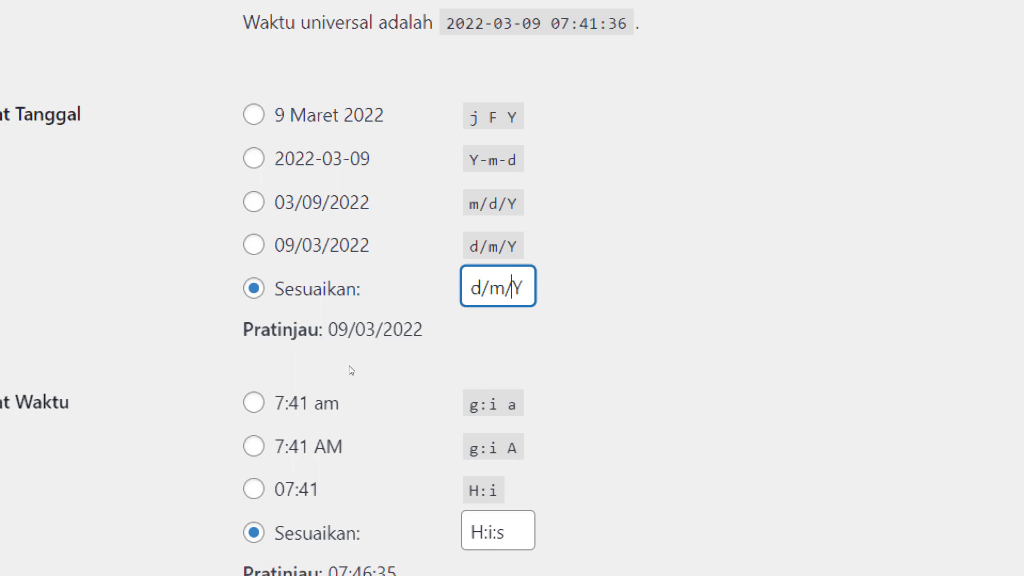
- Cut the appended H:i:s back out of the date field, keeping the date format d/m/Y
{"action": "key", "text": "Right"}
{"action": "type", "text": "H"}
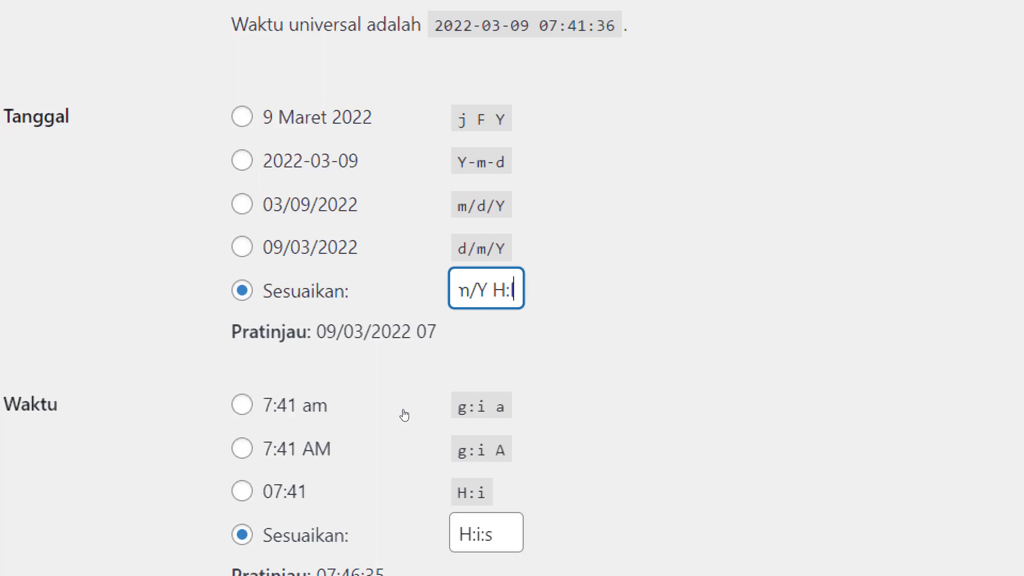
{"action": "type", "text": ":i:s"}
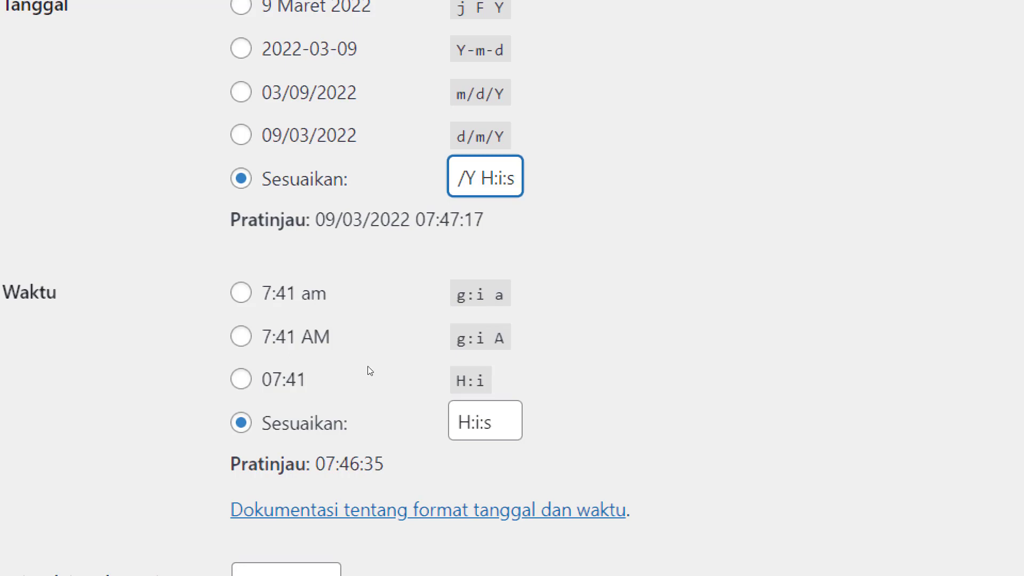
{"action": "key", "text": "shift+Left"}
{"action": "key", "text": "shift+Left"}
{"action": "key", "text": "shift+Left"}
{"action": "key", "text": "shift+Left"}
{"action": "key", "text": "shift+Left"}
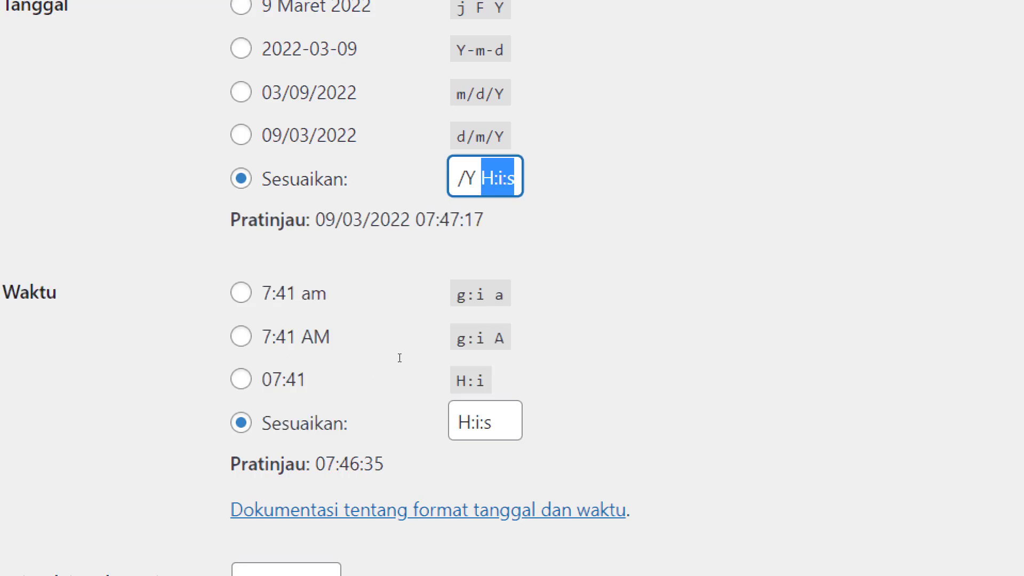
{"action": "key", "text": "ctrl+x"}
{"action": "key", "text": "Tab"}
{"action": "key", "text": "Tab"}
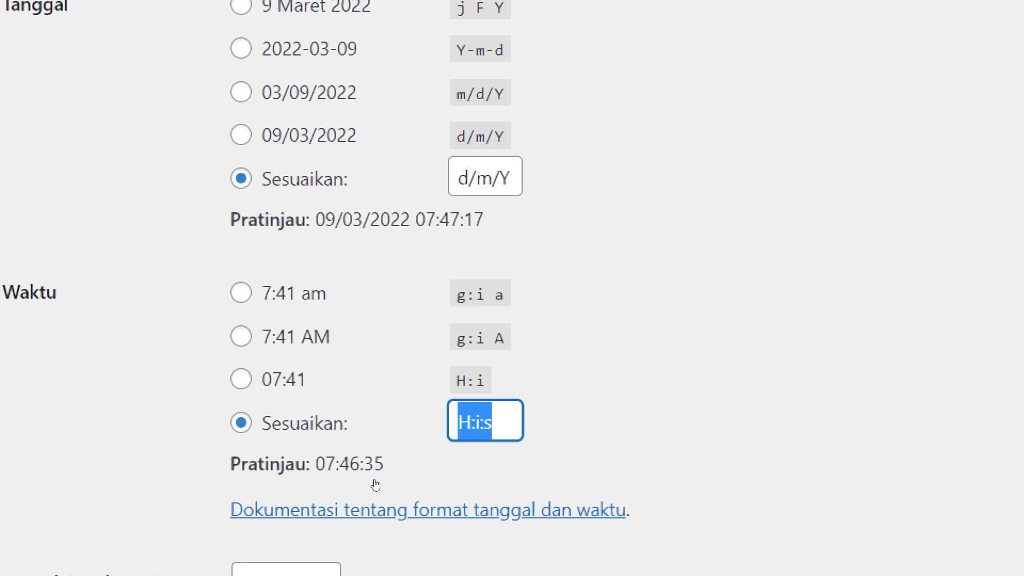
{"action": "key", "text": "shift+Tab"}
{"action": "key", "text": "shift+Tab"}
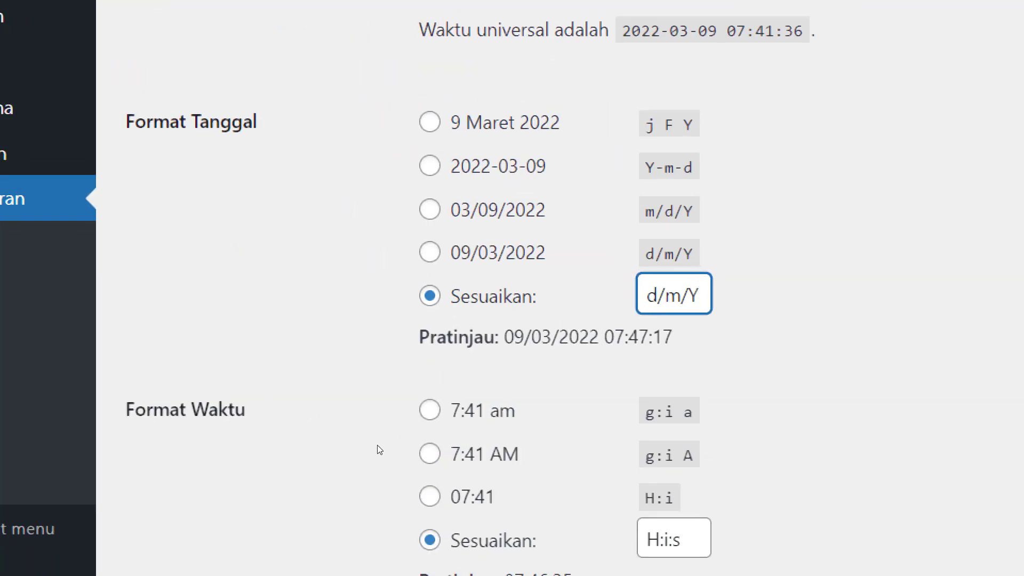
- Start the week on Minggu and save the General Settings with the new formats
{"action": "scroll", "coordinate": [427, 485], "scroll_direction": "down", "scroll_amount": 3}
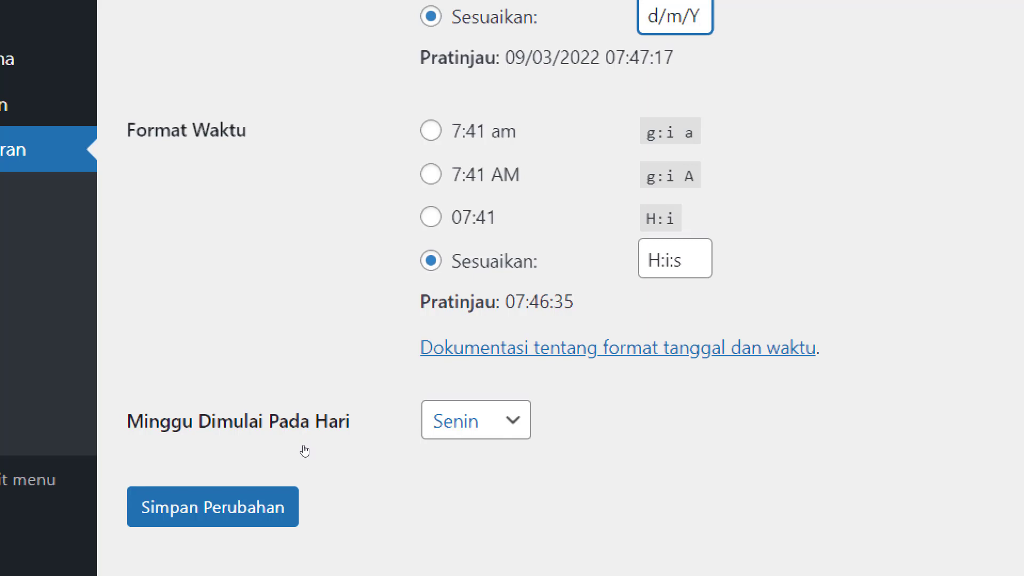
{"action": "left_click", "coordinate": [305, 451]}
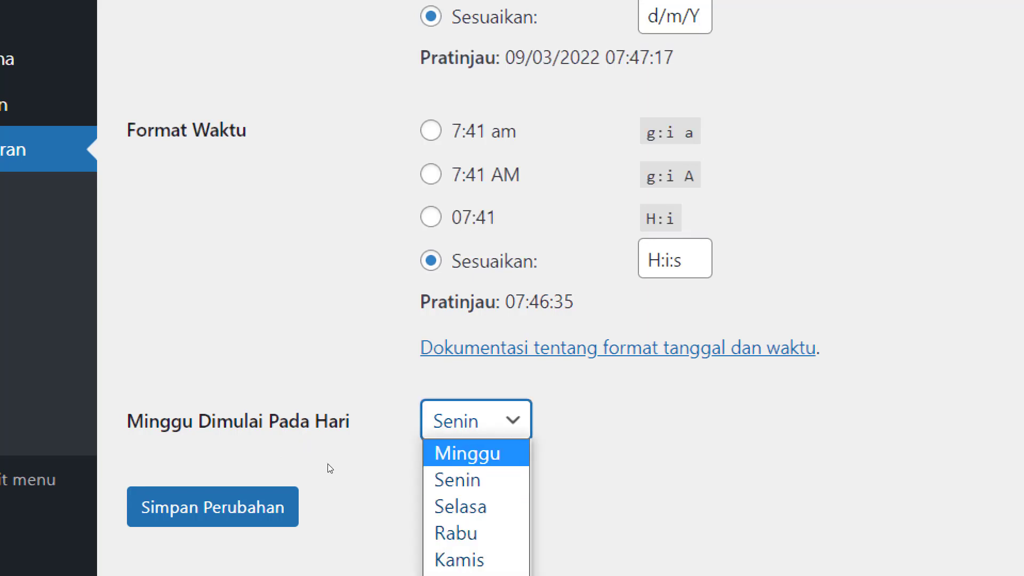
{"action": "key", "text": "Return"}
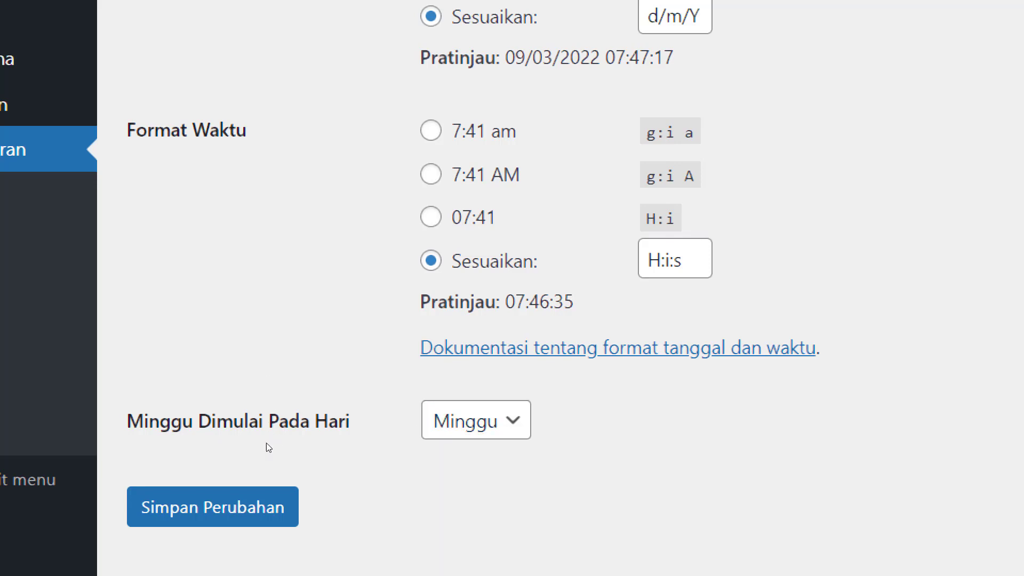
{"action": "left_click", "coordinate": [177, 491]}
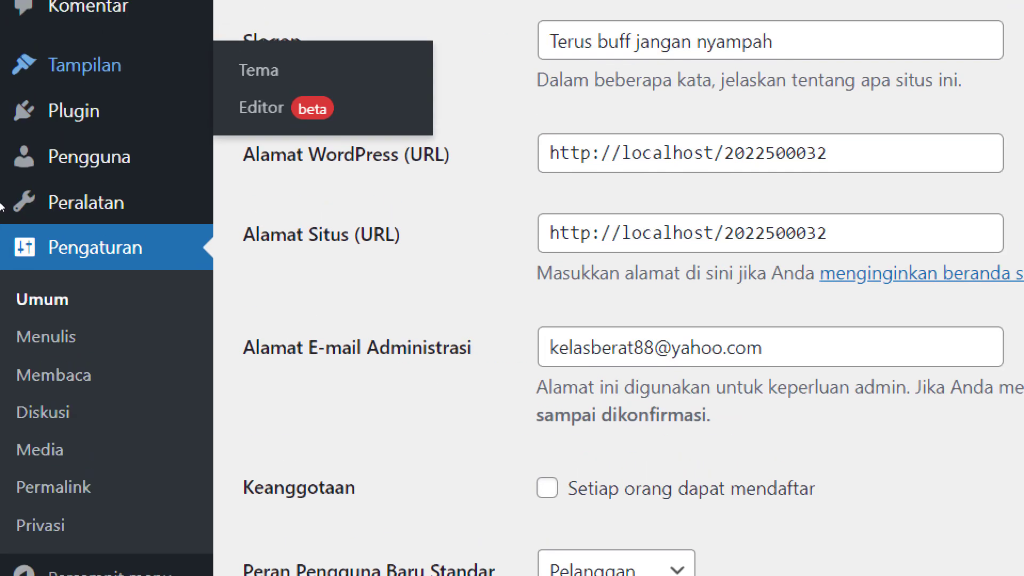
- Go to Pengaturan > Menulis to review the post-via-email login fields
{"action": "left_click", "coordinate": [39, 351]}
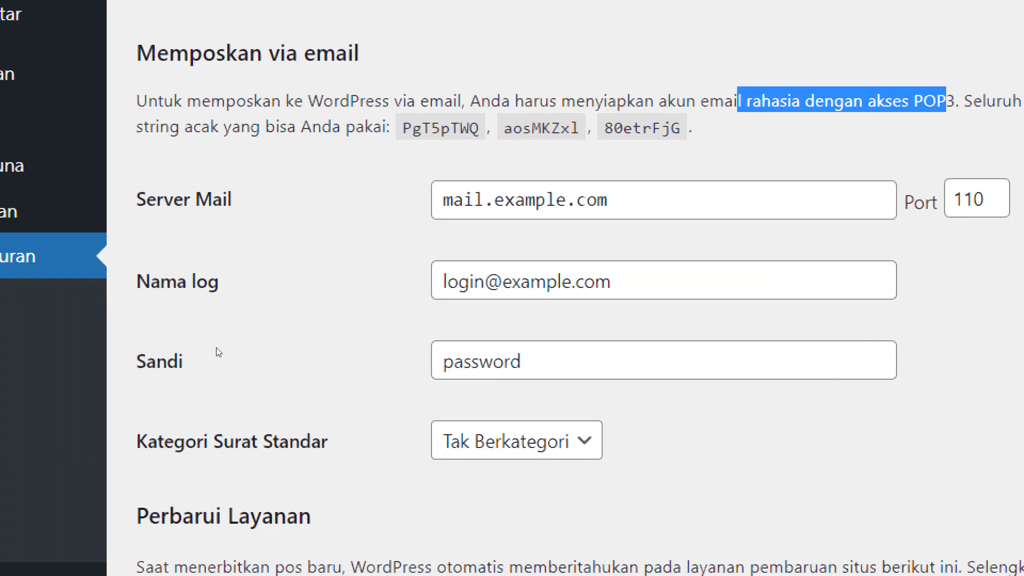
{"action": "key", "text": "Tab"}
{"action": "key", "text": "Tab"}
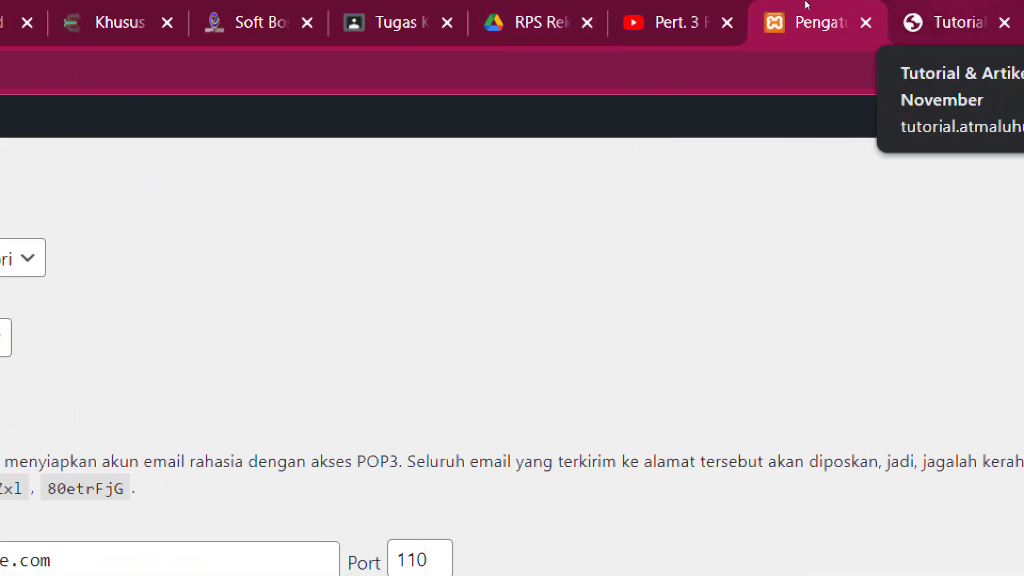
- Load wordpress.com in the tutorial tab and open the blog's all-posts list
{"action": "left_click", "coordinate": [947, 21]}
{"action": "key", "text": "ctrl+l"}
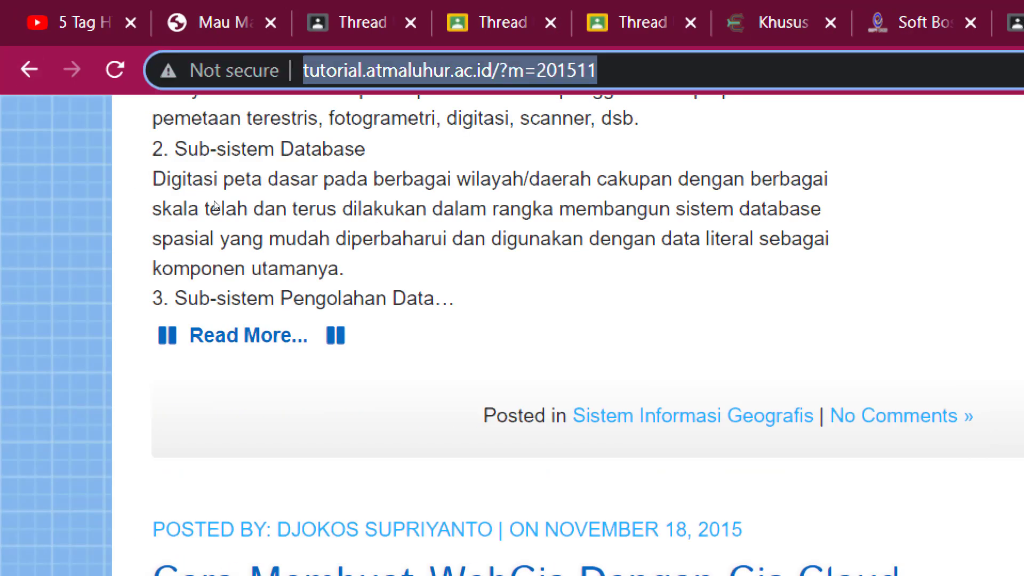
{"action": "type", "text": "wor"}
{"action": "key", "text": "Return"}
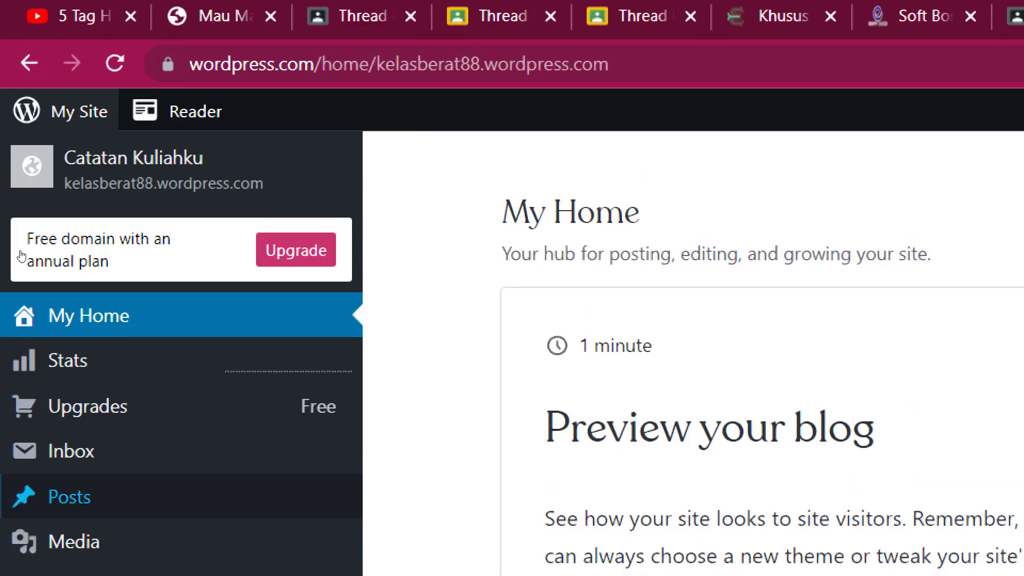
{"action": "key", "text": "Tab"}
{"action": "key", "text": "Tab"}
{"action": "key", "text": "Tab"}
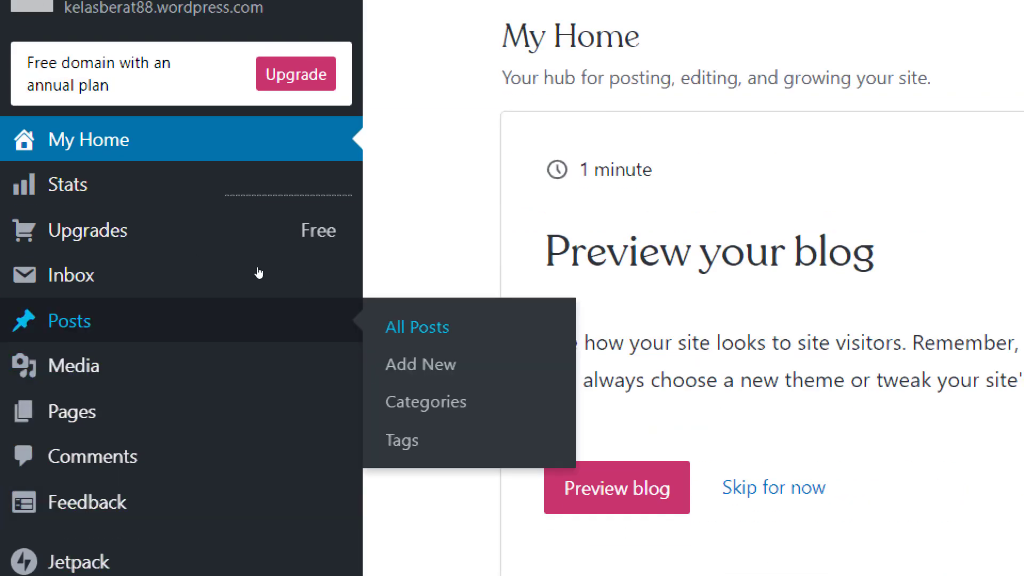
{"action": "key", "text": "shift+Tab"}
{"action": "key", "text": "shift+Tab"}
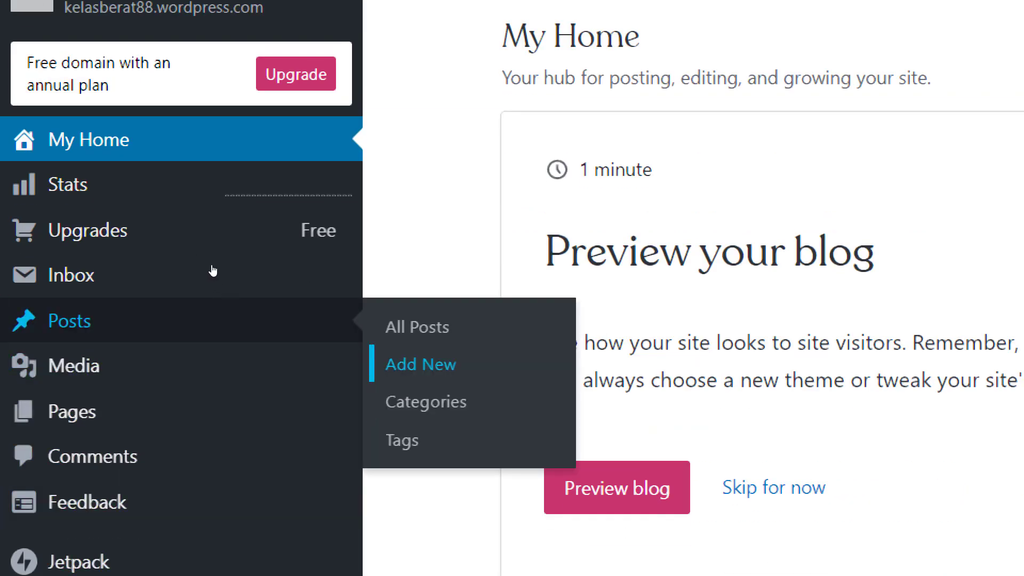
{"action": "key", "text": "Return"}
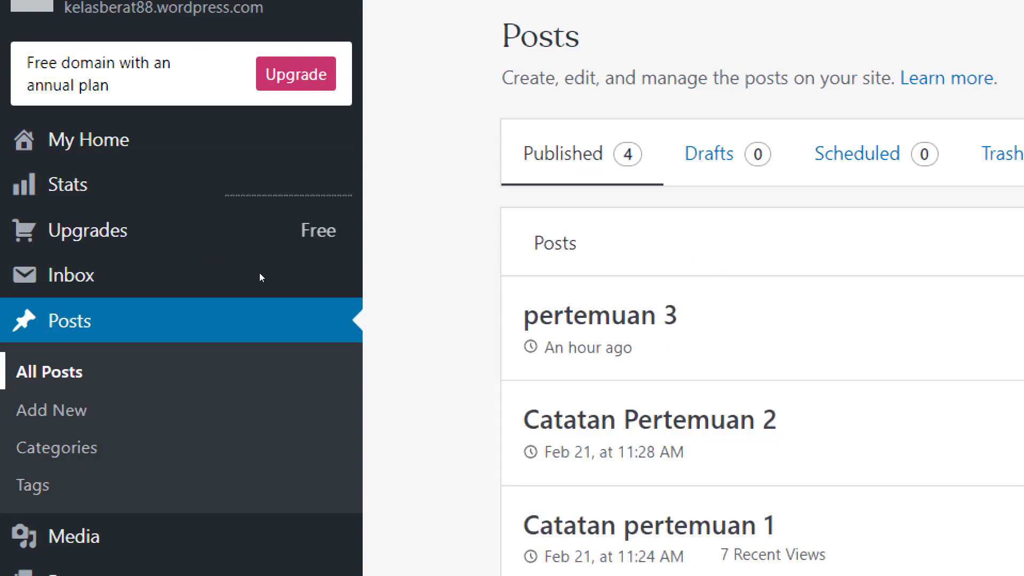
{"action": "scroll", "coordinate": [455, 442], "scroll_direction": "down", "scroll_amount": 2}
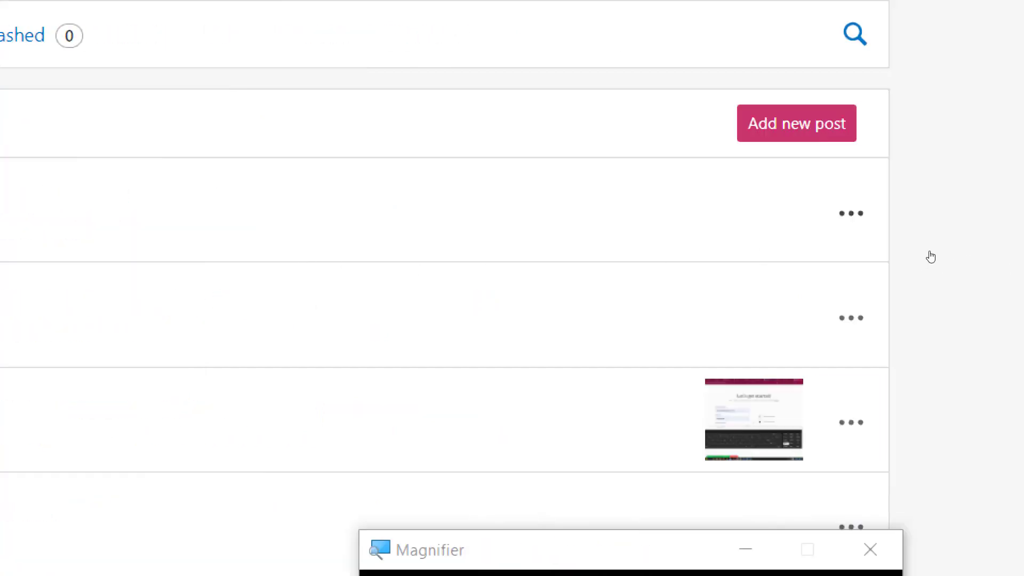
- Open the first post, 'pertemuan 3', as its published page in a new tab
{"action": "key", "text": "Return"}
{"action": "key", "text": "Down"}
{"action": "key", "text": "Down"}
{"action": "key", "text": "Down"}
{"action": "key", "text": "Down"}
{"action": "key", "text": "Down"}
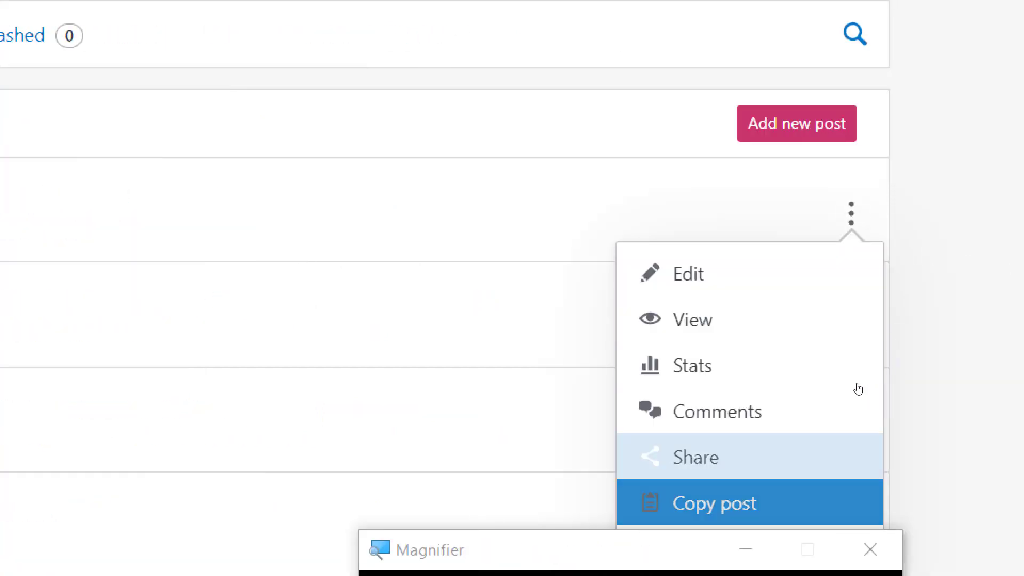
{"action": "key", "text": "Down"}
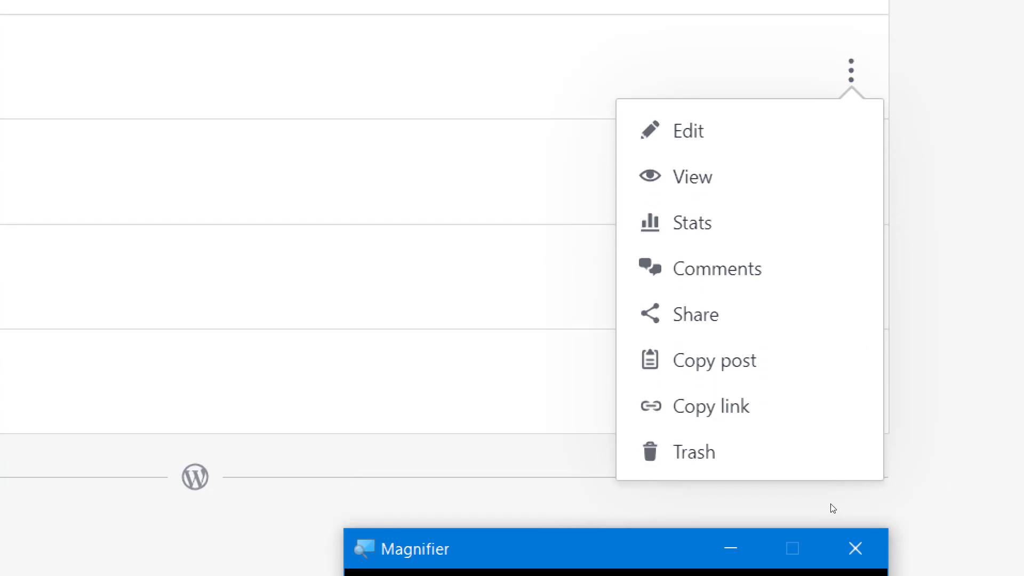
{"action": "key", "text": "Up"}
{"action": "key", "text": "Up"}
{"action": "key", "text": "Up"}
{"action": "key", "text": "Up"}
{"action": "key", "text": "Up"}
{"action": "key", "text": "Down"}
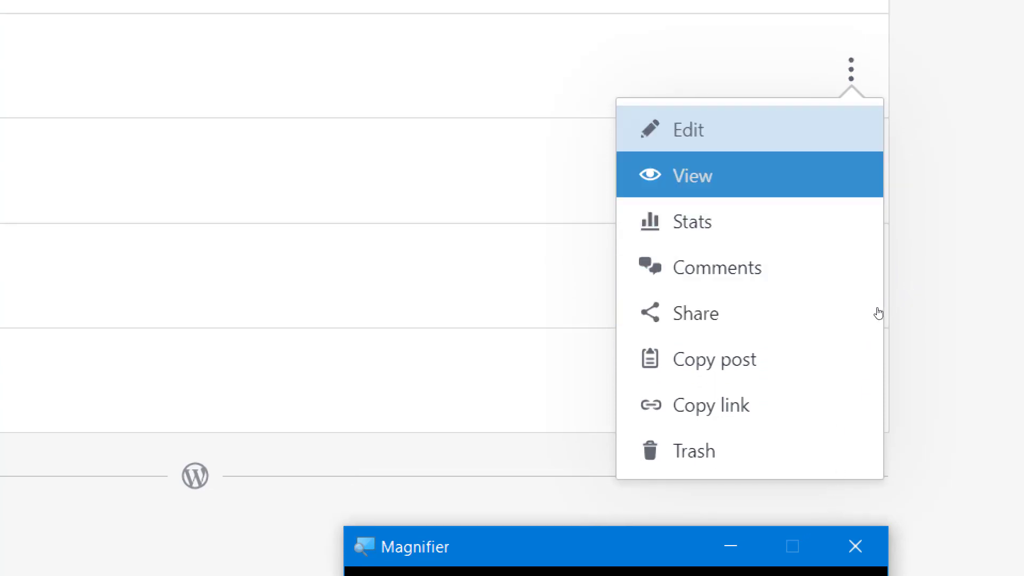
{"action": "key", "text": "shift+F10"}
{"action": "key", "text": "Return"}
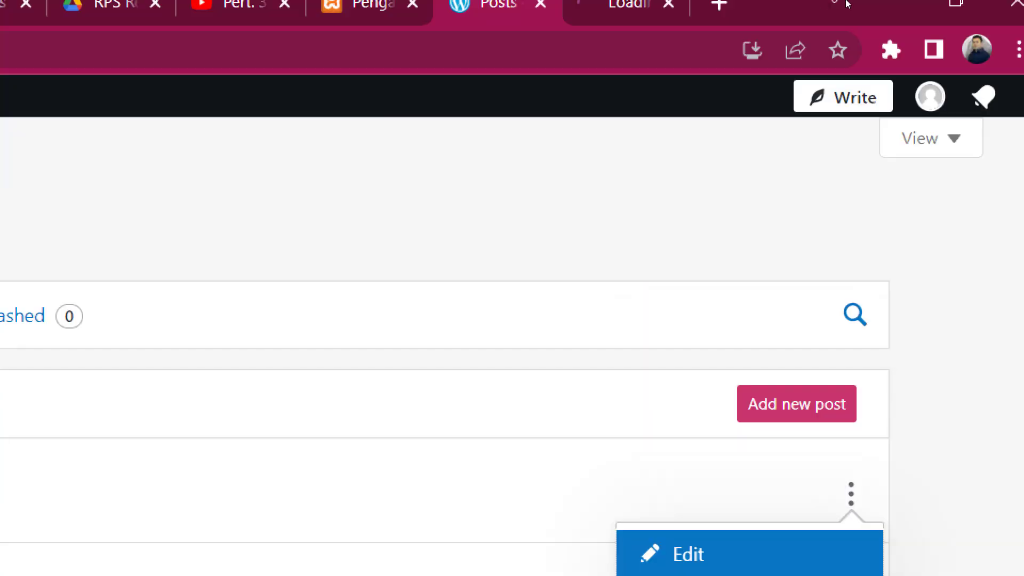
{"action": "key", "text": "ctrl+Tab"}
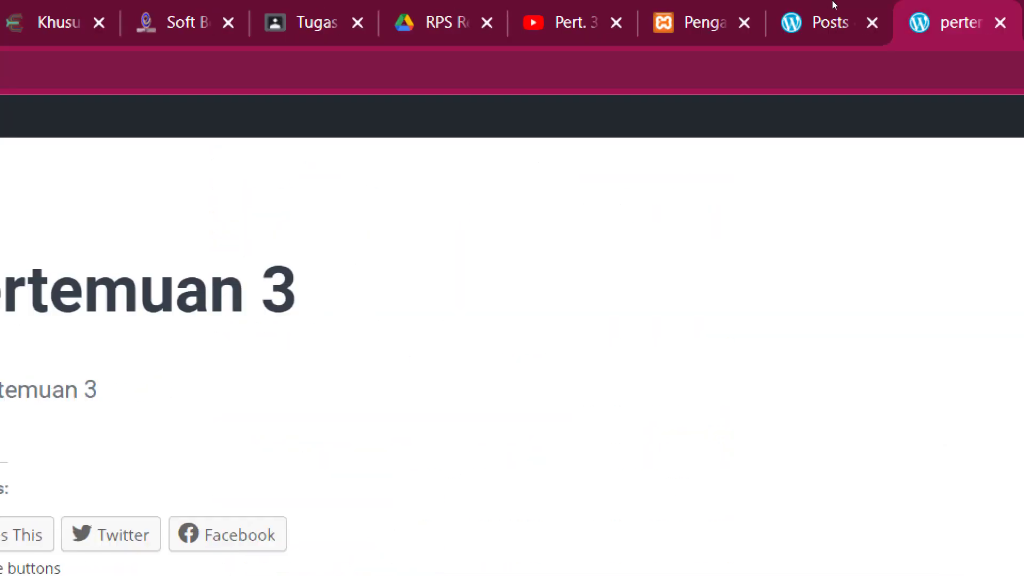
- Switch back to the WordPress.com posts management tab
{"action": "left_click", "coordinate": [555, 22]}
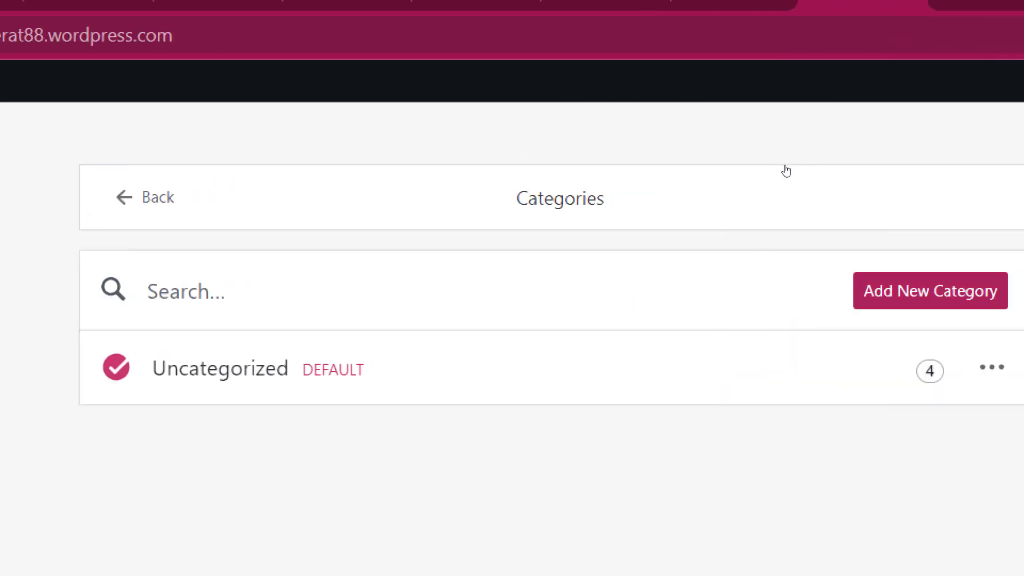
- Add a top-level 'Gaming' category, then start a new post
{"action": "left_click", "coordinate": [964, 291]}
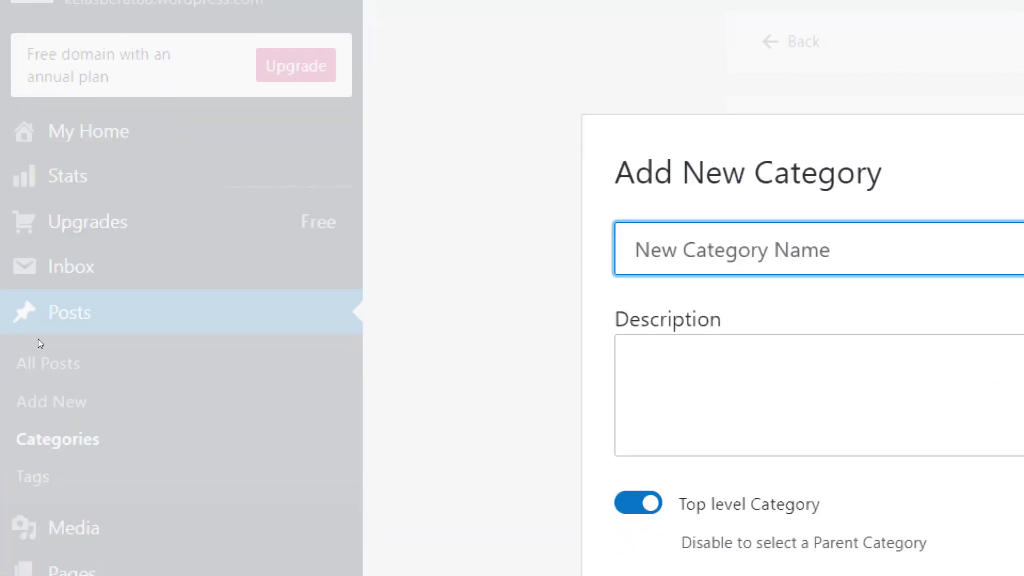
{"action": "type", "text": "Gaming"}
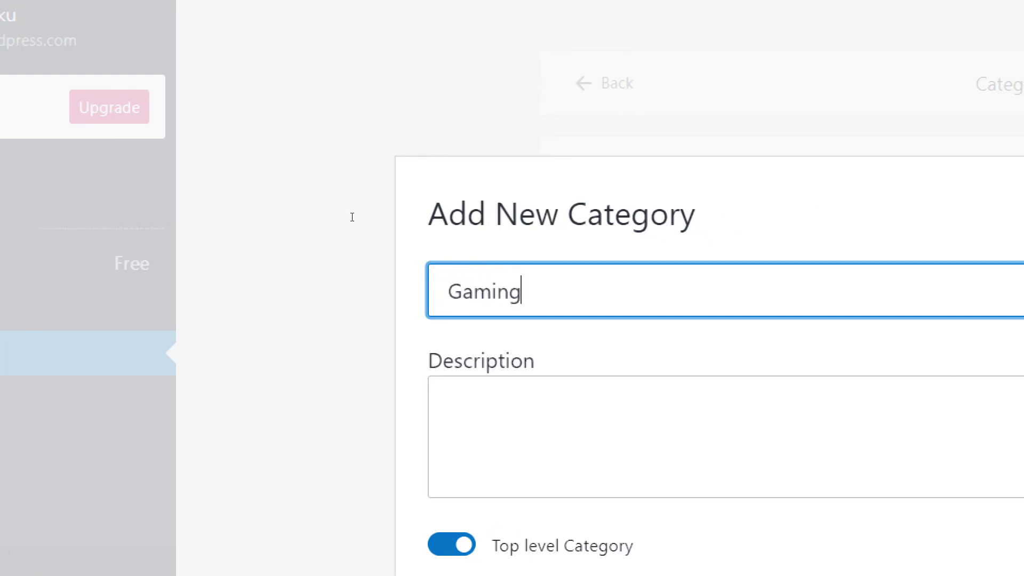
{"action": "left_click", "coordinate": [562, 469]}
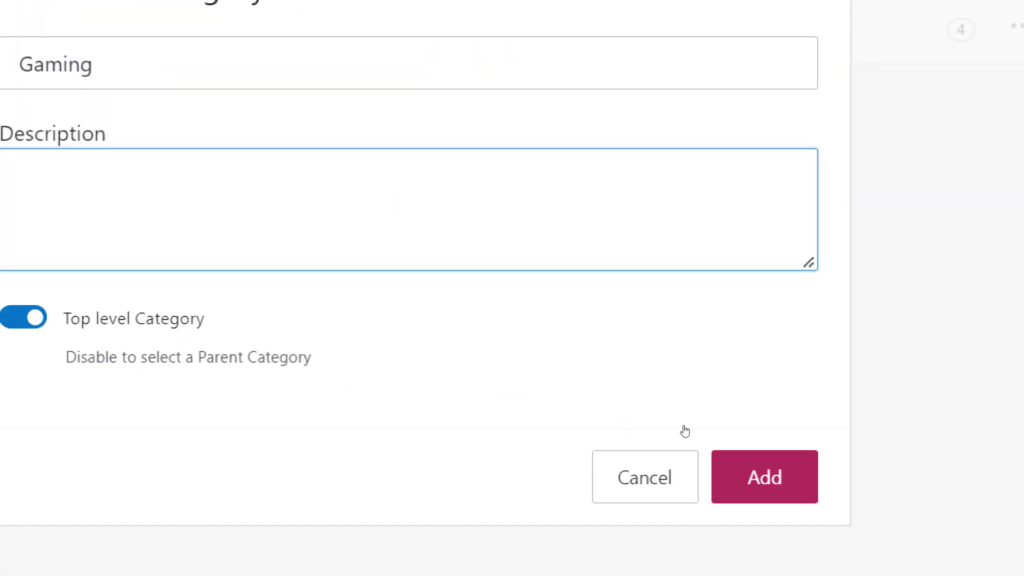
{"action": "left_click", "coordinate": [718, 456]}
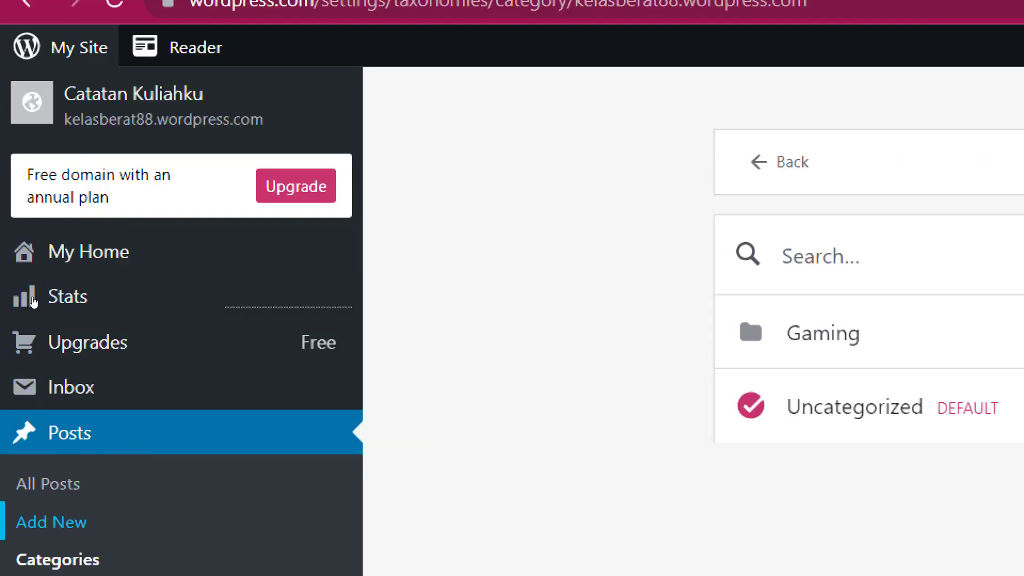
{"action": "left_click", "coordinate": [51, 521]}
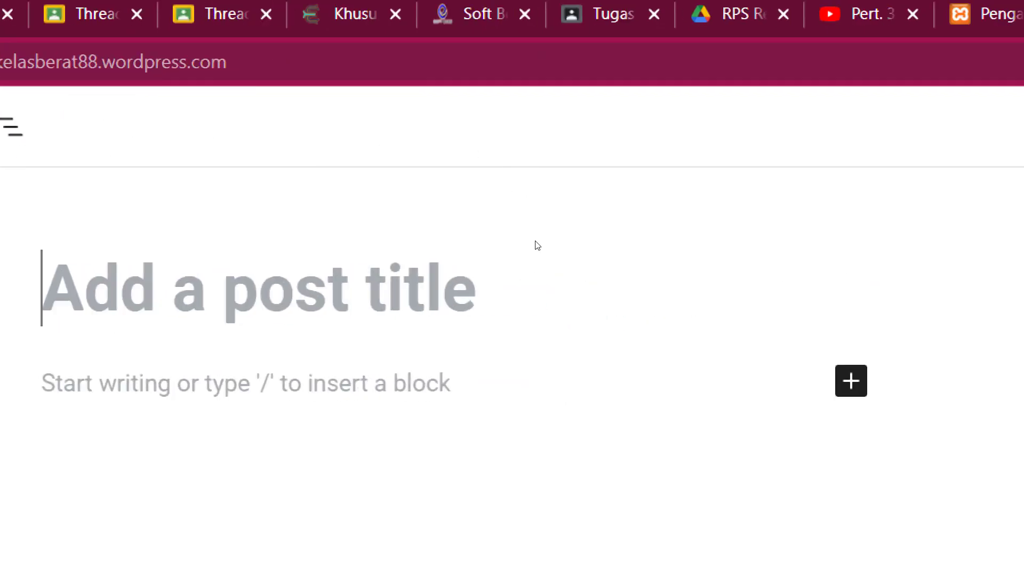
- Enter the title 'juara 1 mlbb' and the body text 'oke'
{"action": "type", "text": "juara 1"}
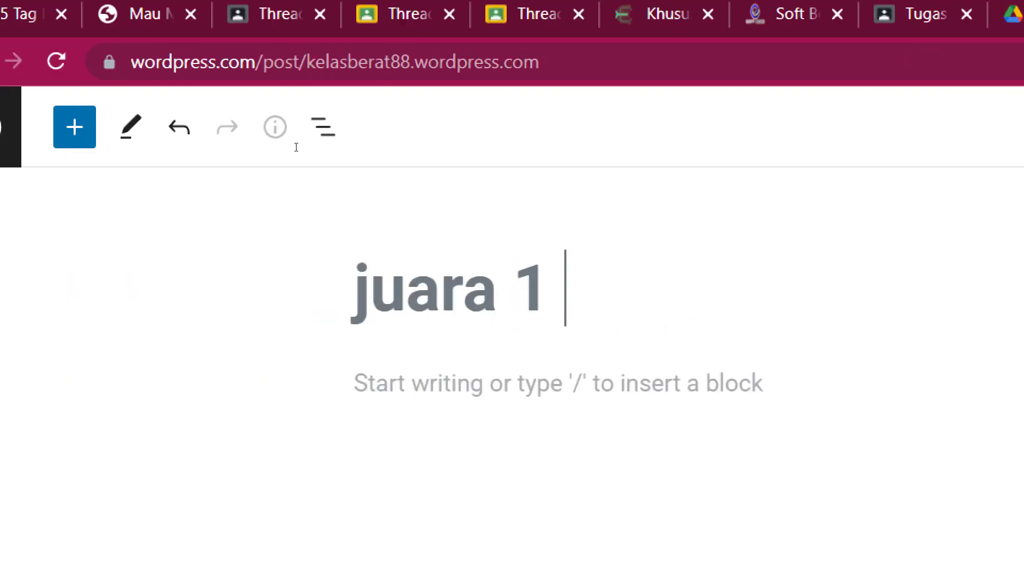
{"action": "type", "text": " mlbb"}
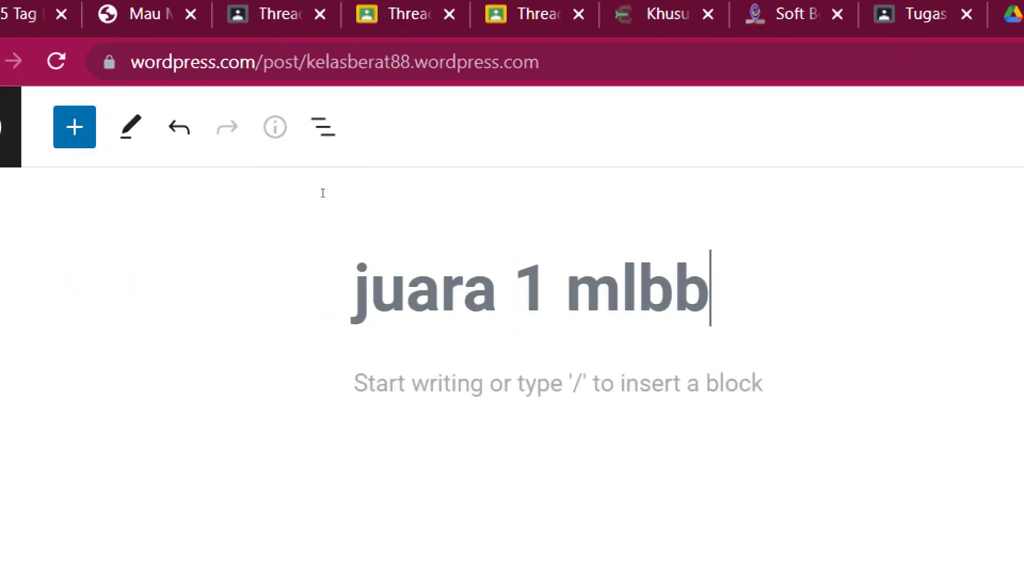
{"action": "key", "text": "Return"}
{"action": "type", "text": "oke"}
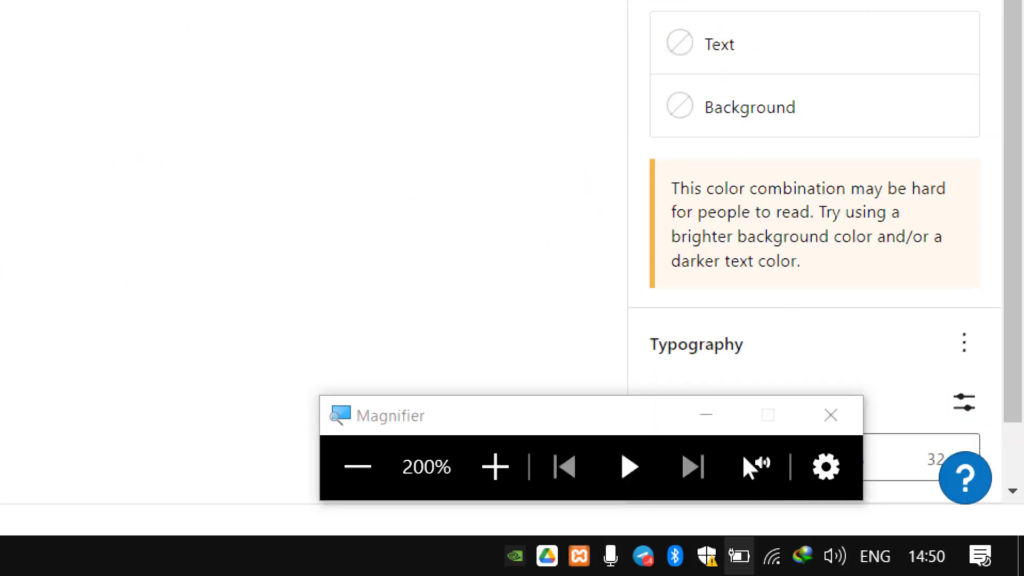
{"action": "key", "text": "super+minus"}
{"action": "left_click_drag", "start_coordinate": [811, 498], "coordinate": [471, 371]}
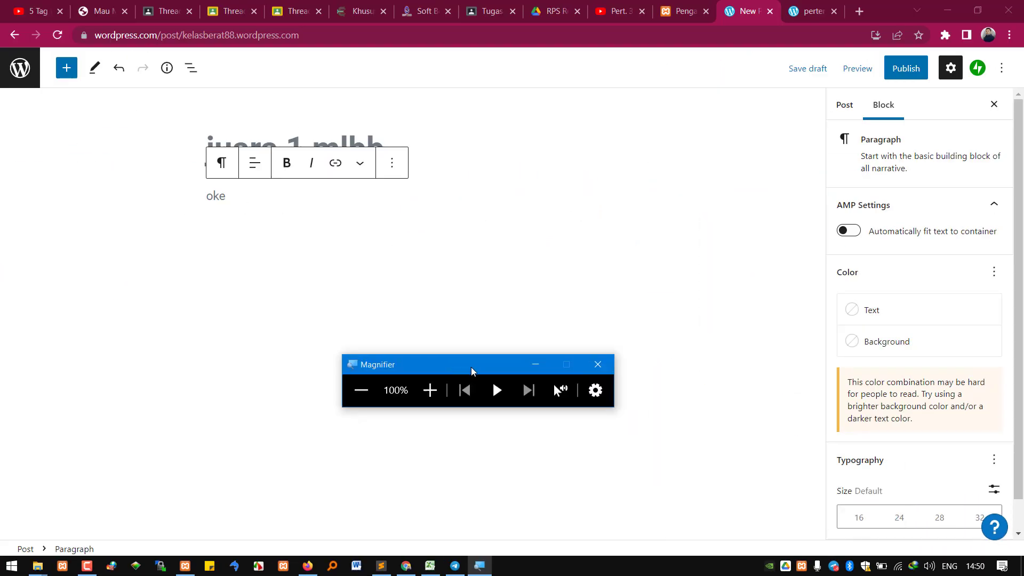
- In the post's Categories settings, tick Gaming and then untick it again
{"action": "left_click", "coordinate": [848, 109]}
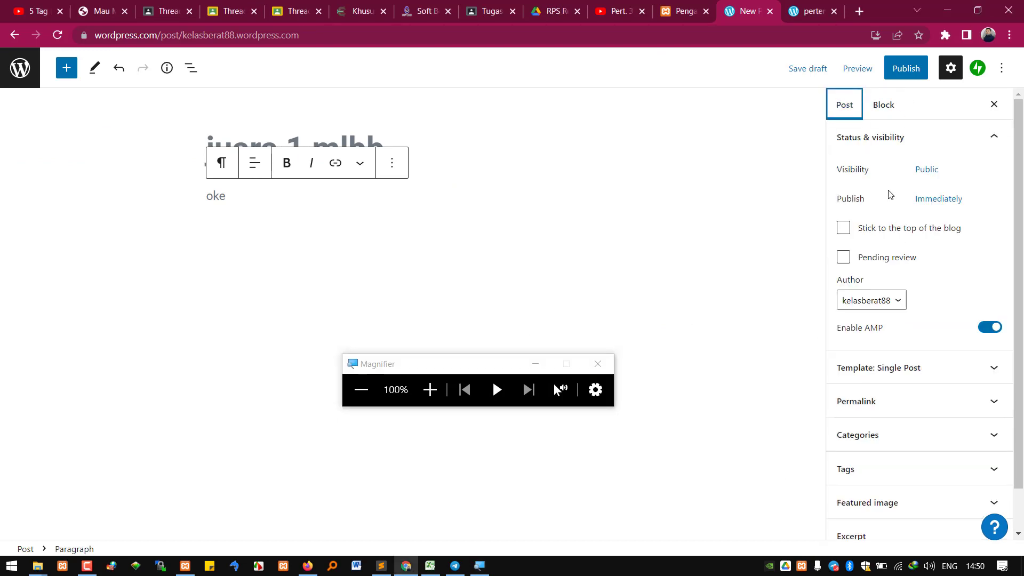
{"action": "left_click", "coordinate": [888, 449]}
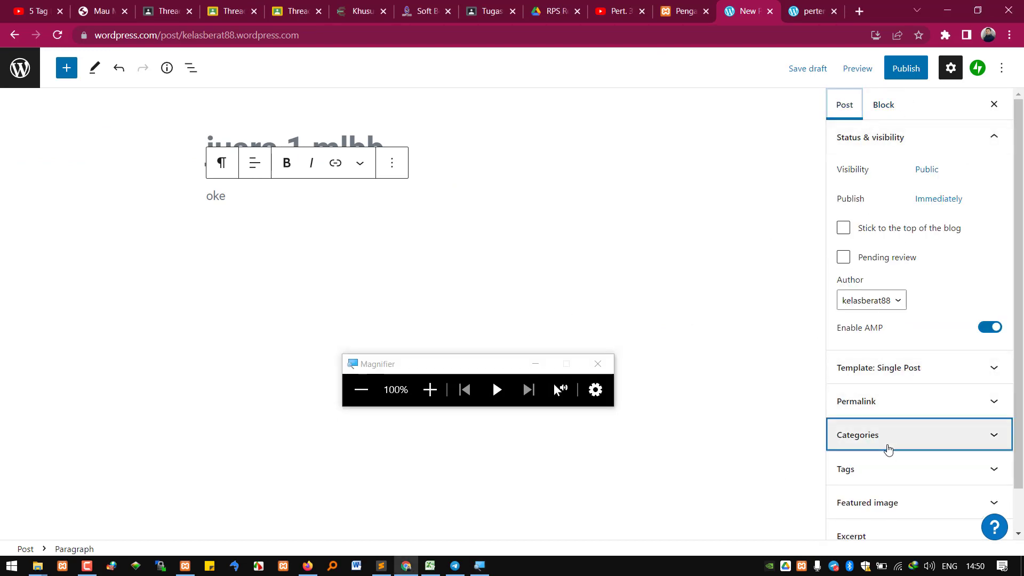
{"action": "scroll", "coordinate": [937, 420], "scroll_direction": "down", "scroll_amount": 1}
{"action": "left_click", "coordinate": [873, 407]}
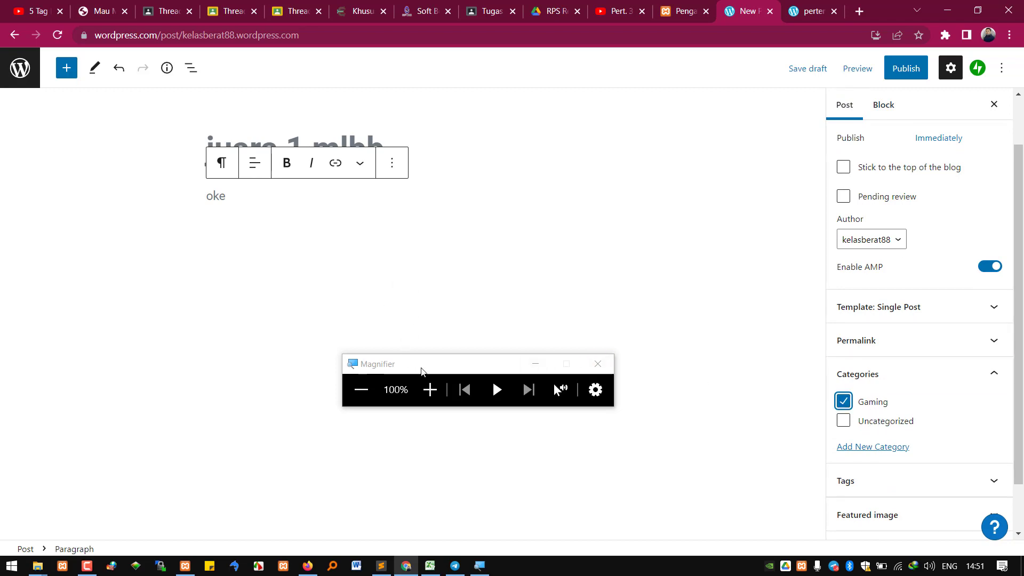
{"action": "left_click", "coordinate": [430, 390]}
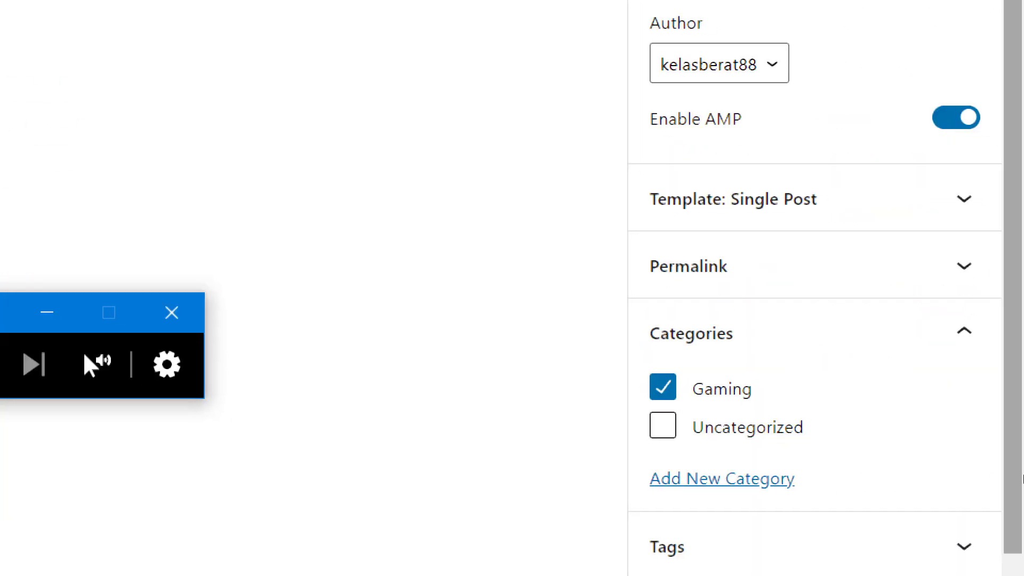
{"action": "left_click", "coordinate": [839, 404]}
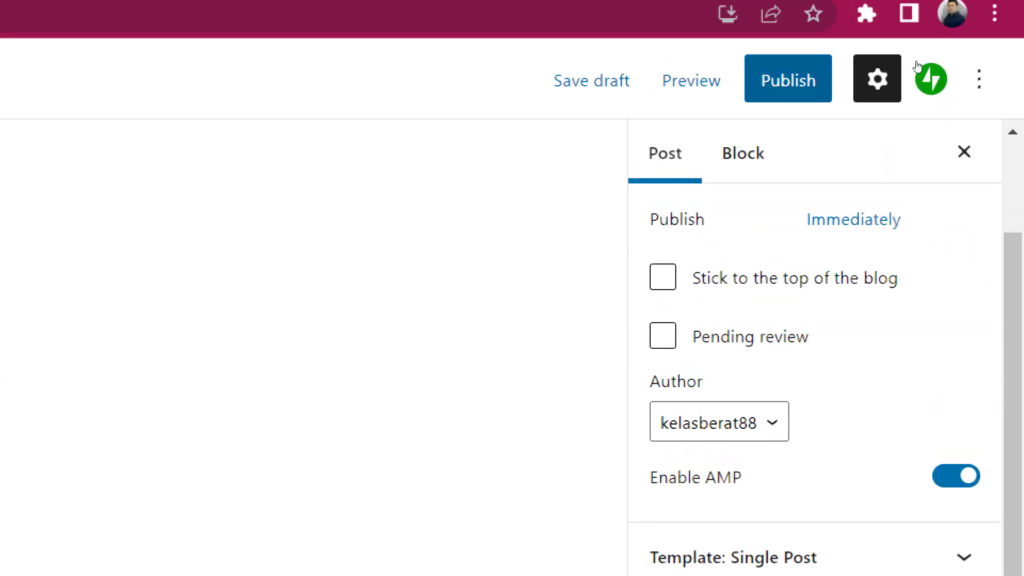
- Publish the 'juara 1 mlbb' post and view it live on the blog
{"action": "key", "text": "Return"}
{"action": "key", "text": "Return"}
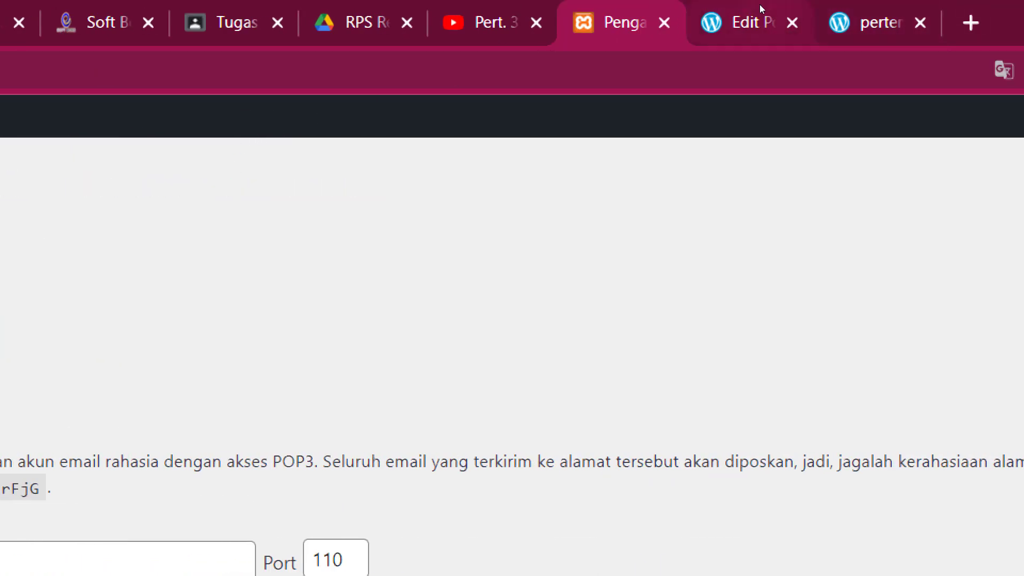
{"action": "left_click", "coordinate": [757, 5]}
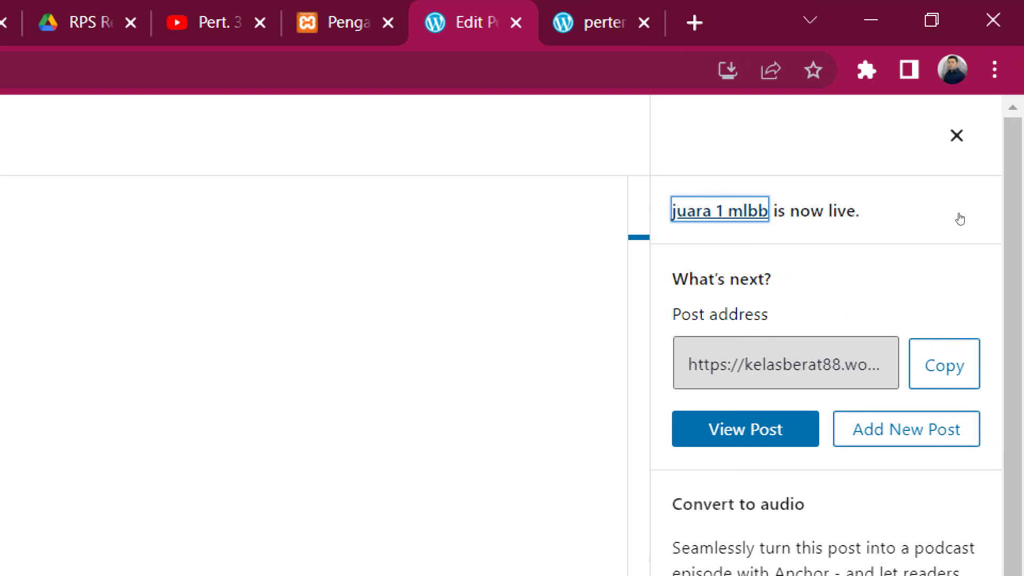
{"action": "key", "text": "Tab"}
{"action": "key", "text": "Return"}
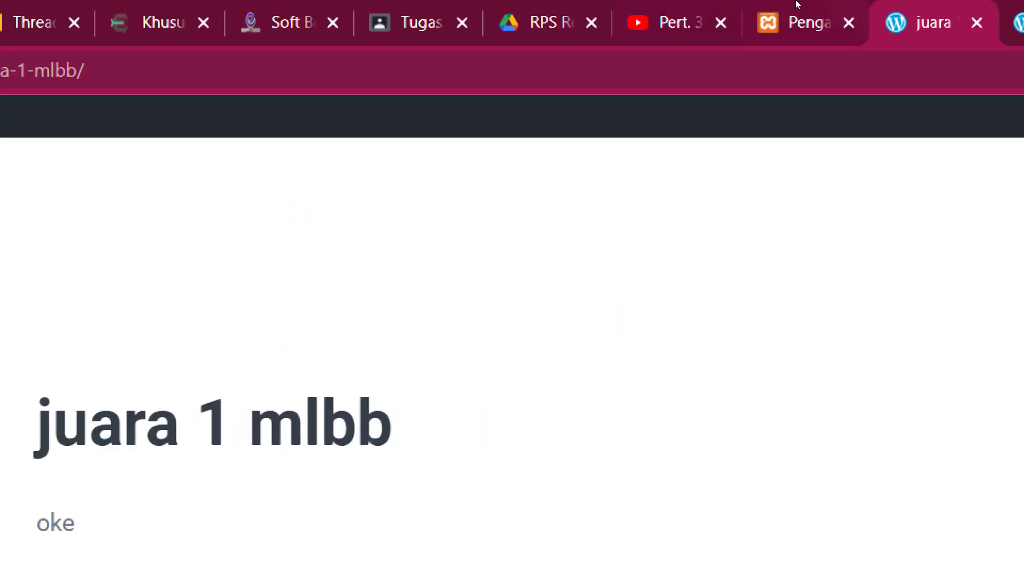
{"action": "left_click", "coordinate": [698, 12]}
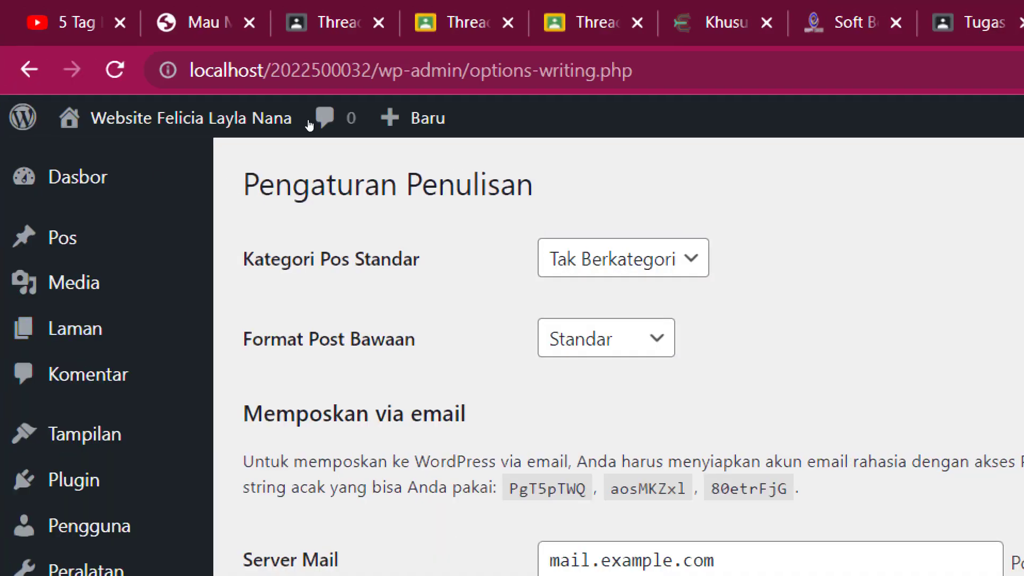
{"action": "key", "text": "alt+Down"}
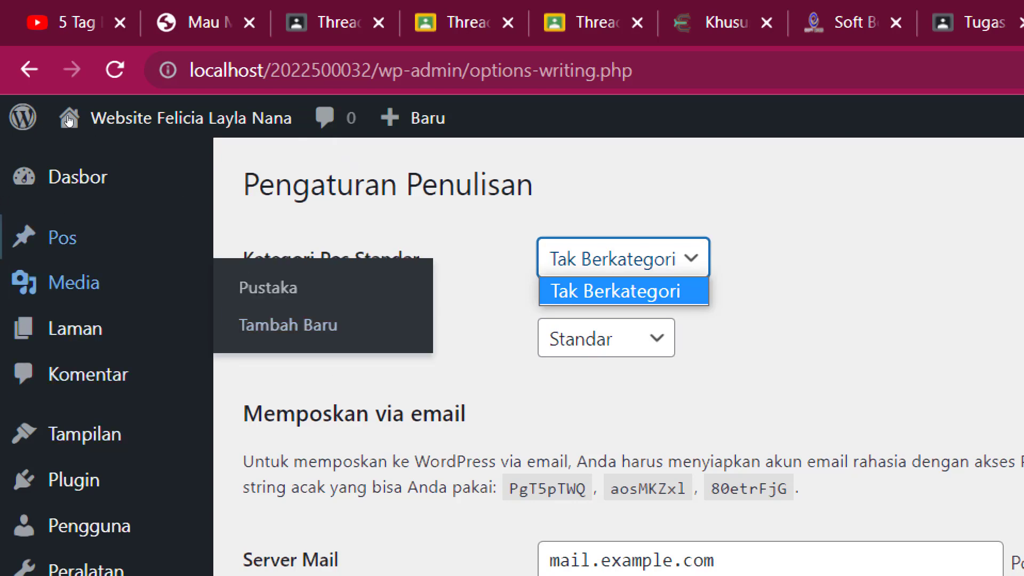
{"action": "key", "text": "shift+Tab"}
{"action": "key", "text": "shift+Tab"}
{"action": "key", "text": "shift+Tab"}
{"action": "key", "text": "Tab"}
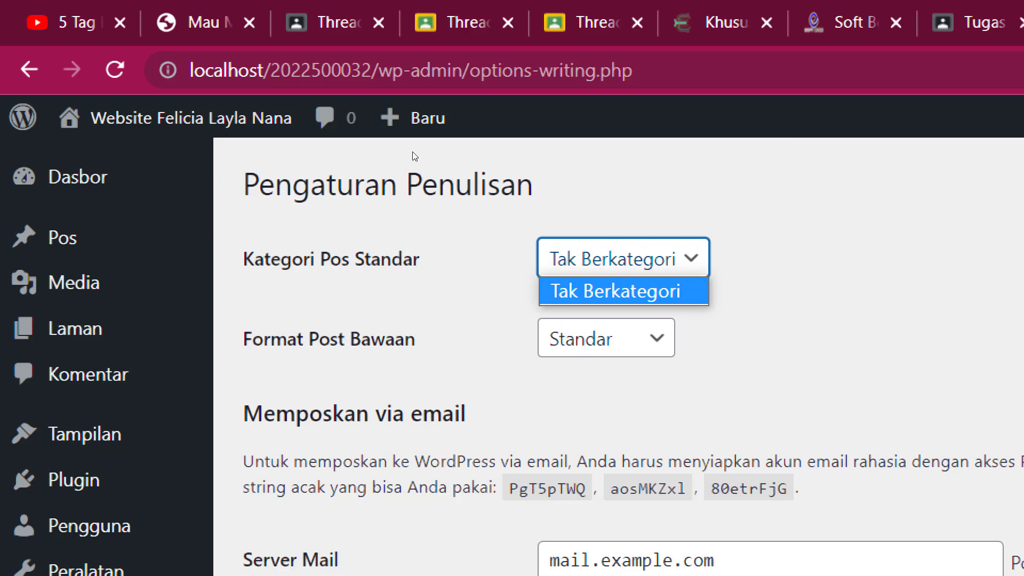
{"action": "key", "text": "ctrl+Tab"}
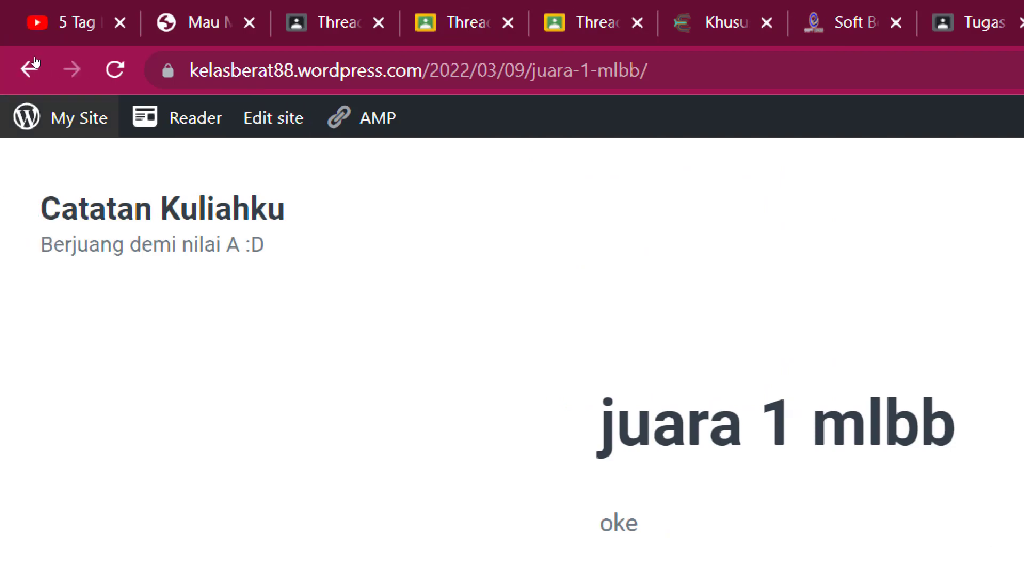
- Open 'juara 1 mlbb' for editing from the dashboard's All Posts list
{"action": "left_click", "coordinate": [80, 118]}
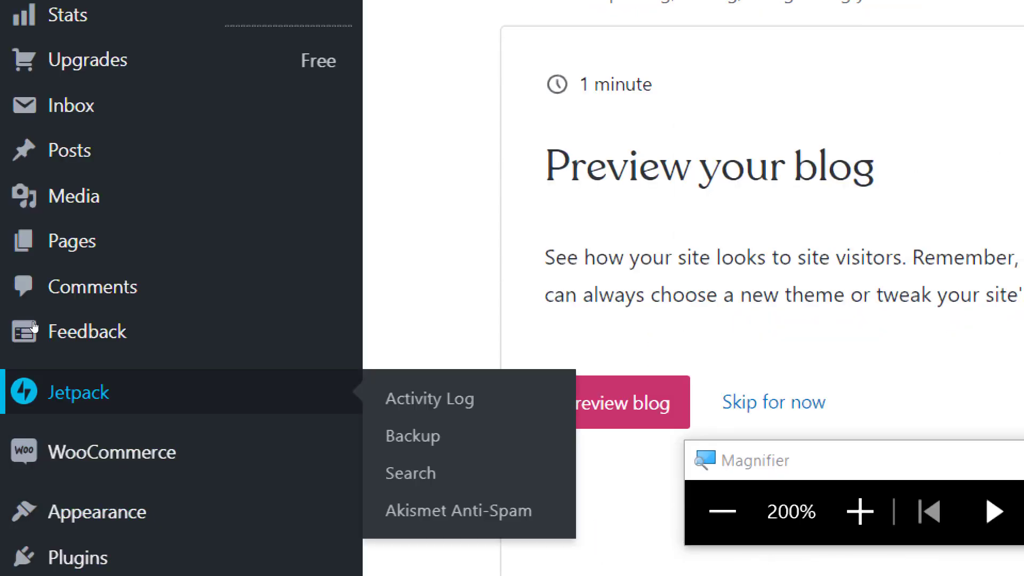
{"action": "mouse_move", "coordinate": [88, 260]}
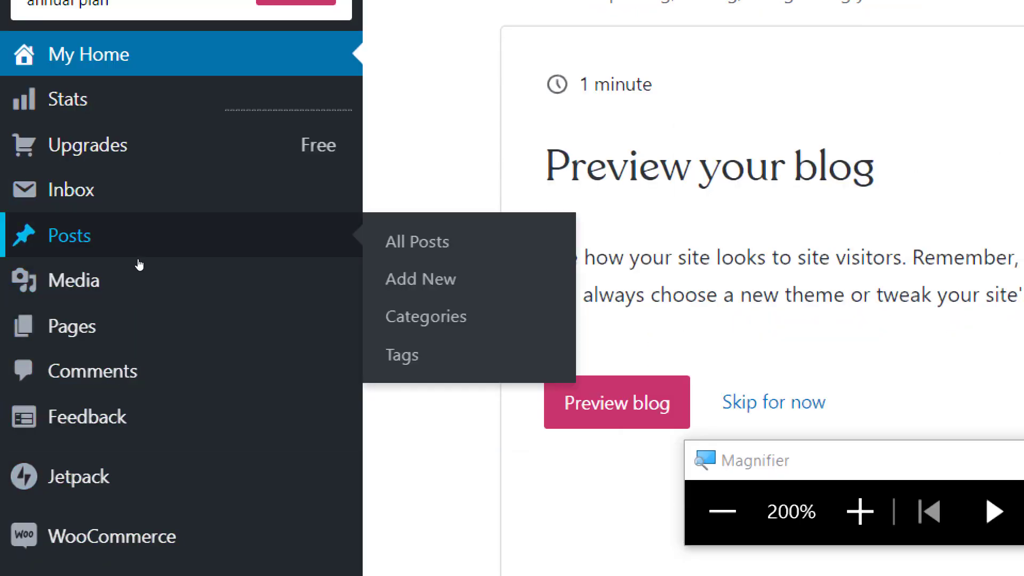
{"action": "left_click", "coordinate": [225, 259]}
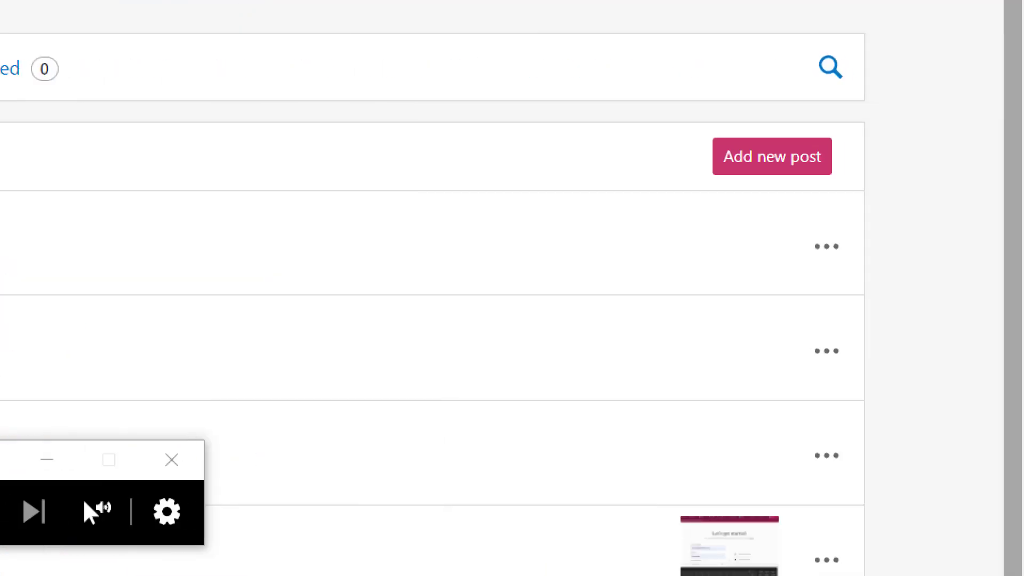
{"action": "left_click", "coordinate": [827, 246]}
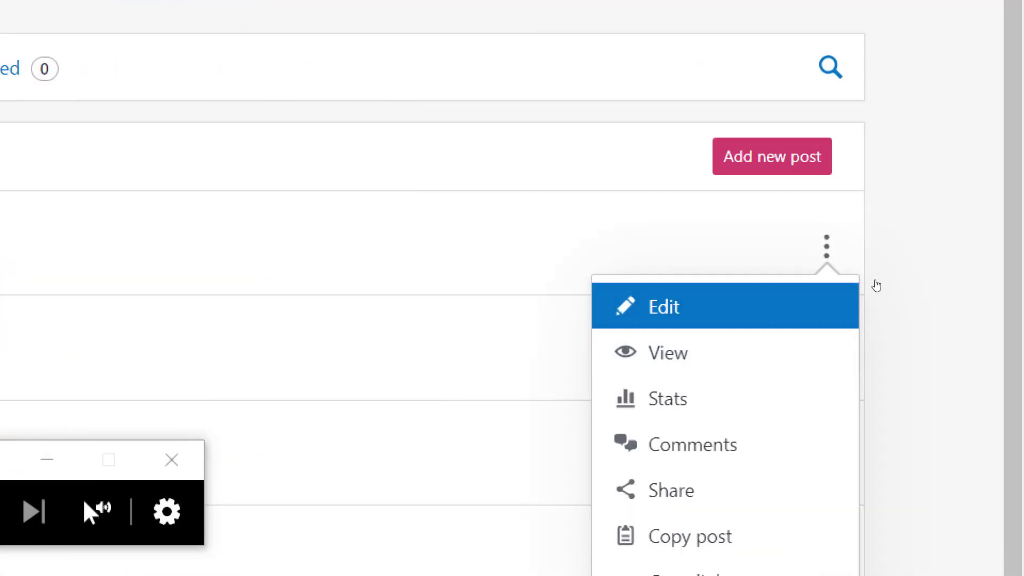
{"action": "left_click", "coordinate": [848, 288]}
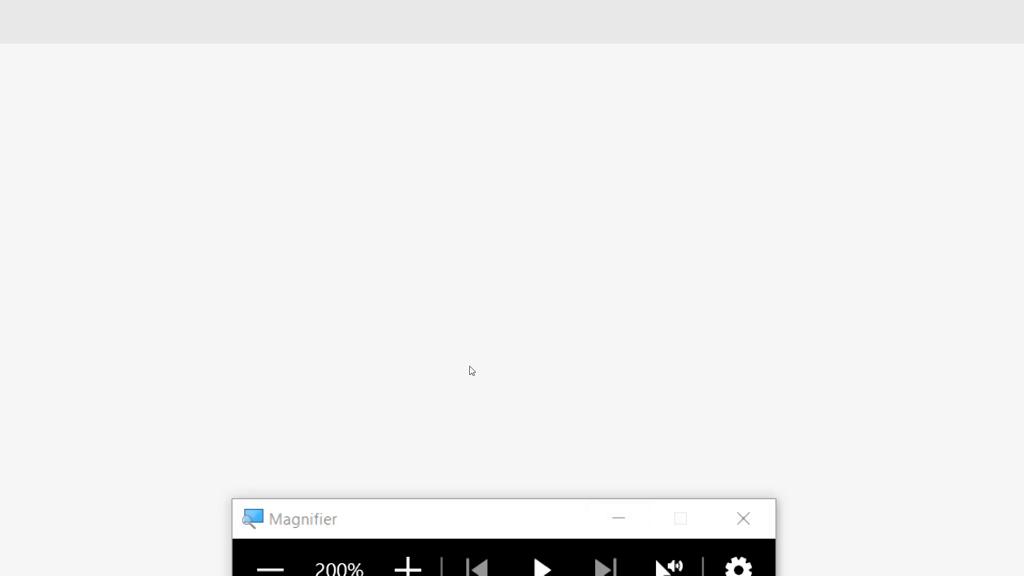
- File the post under Gaming instead of Uncategorized and update it
{"action": "key", "text": "super+minus"}
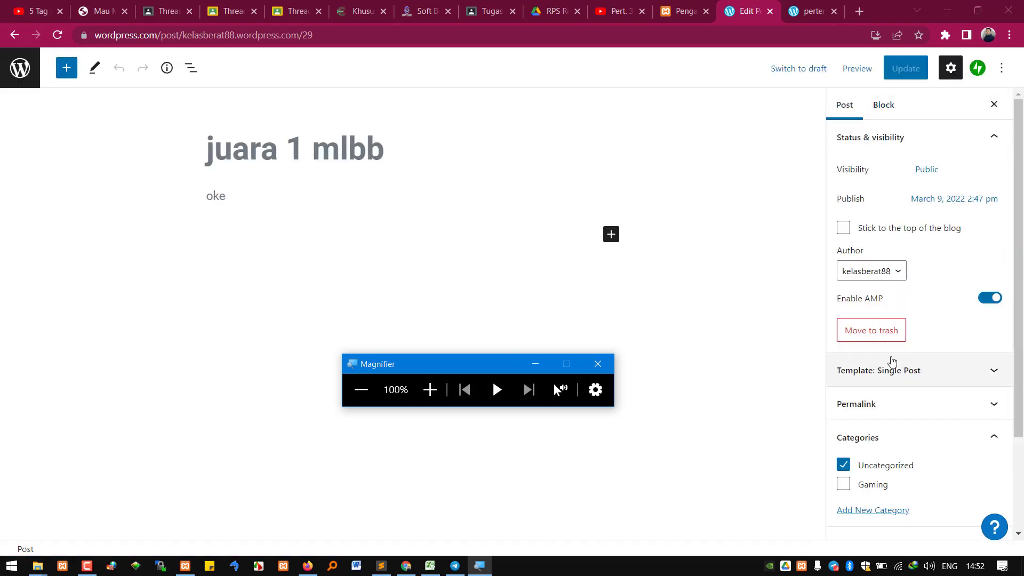
{"action": "left_click", "coordinate": [847, 493]}
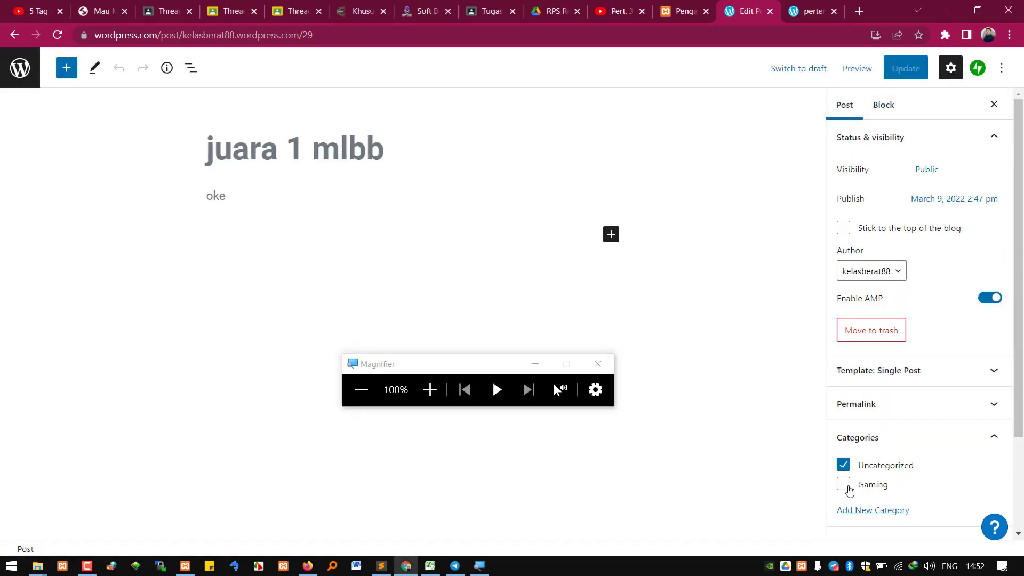
{"action": "left_click", "coordinate": [844, 484]}
{"action": "left_click", "coordinate": [844, 465]}
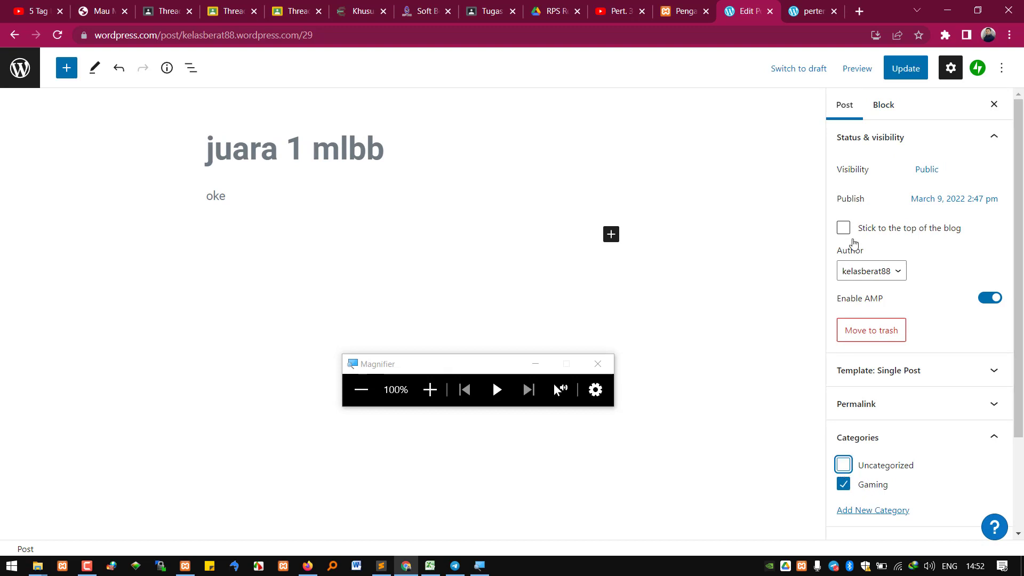
{"action": "left_click", "coordinate": [907, 69]}
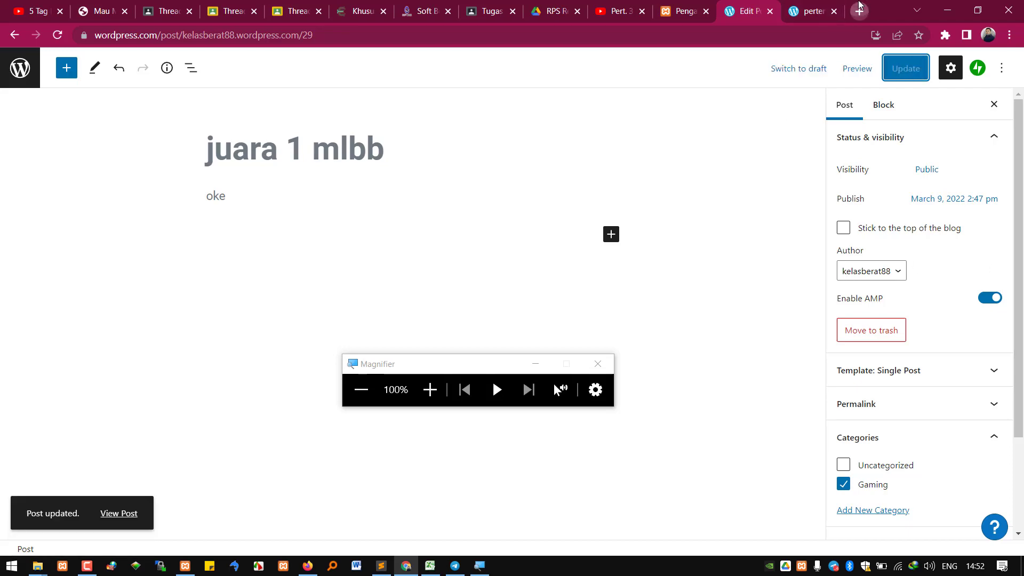
{"action": "left_click", "coordinate": [858, 12]}
- Search 'layar kaca 21' and open the first result's Horror genre listing
{"action": "type", "text": "layar kaca 21"}
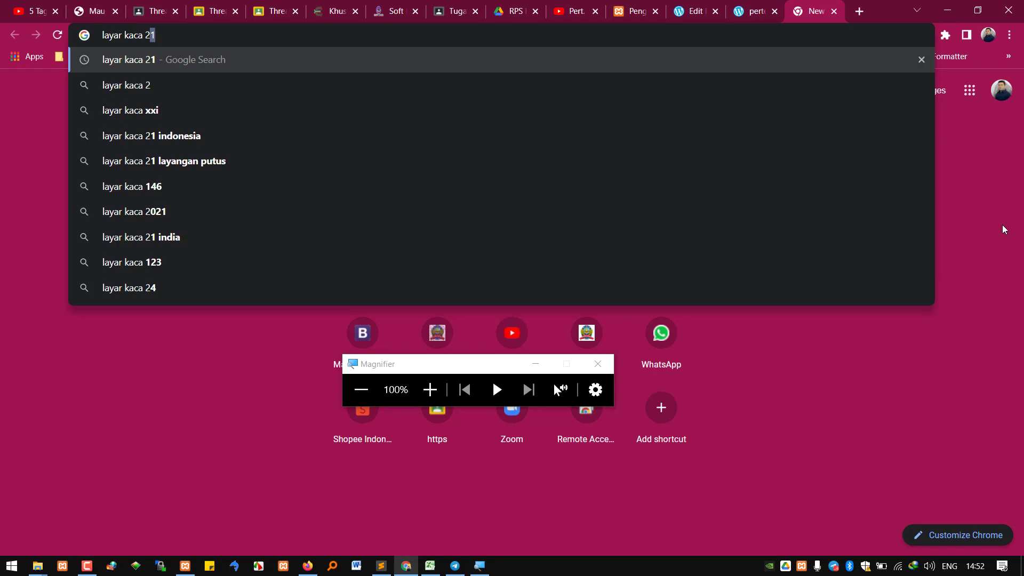
{"action": "key", "text": "Return"}
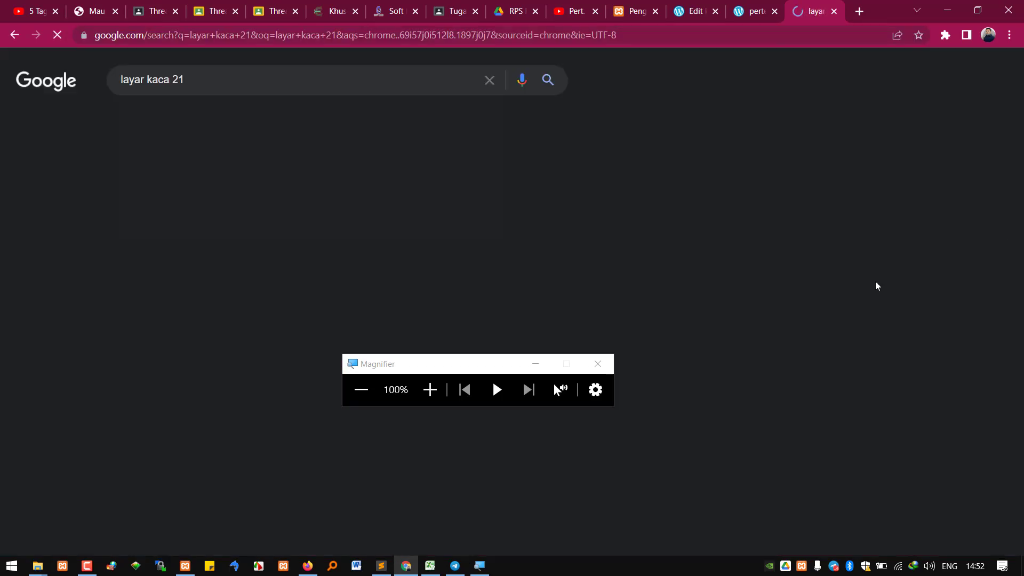
{"action": "left_click", "coordinate": [250, 208]}
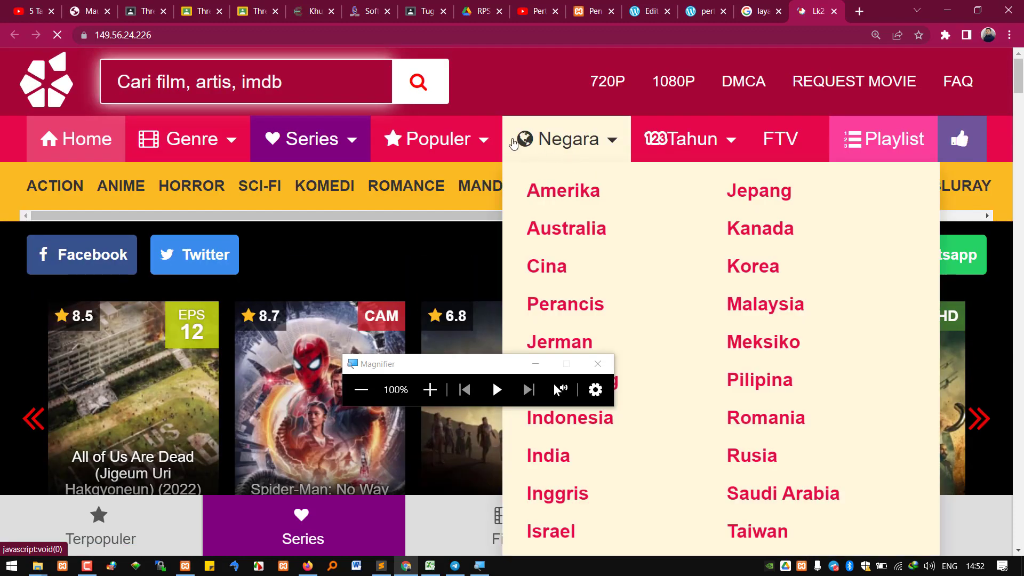
{"action": "mouse_move", "coordinate": [449, 143]}
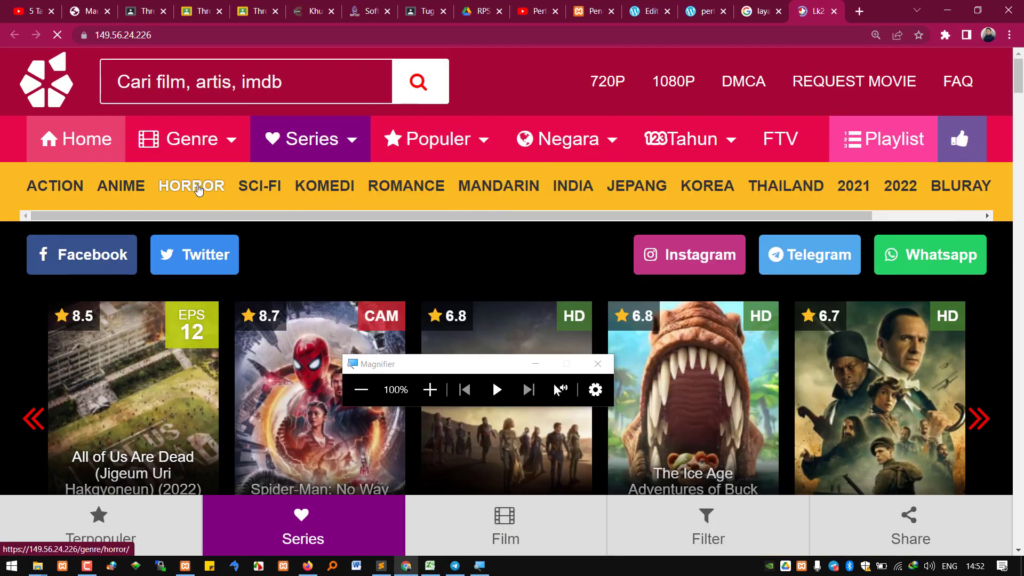
{"action": "mouse_move", "coordinate": [232, 143]}
{"action": "left_click", "coordinate": [379, 229]}
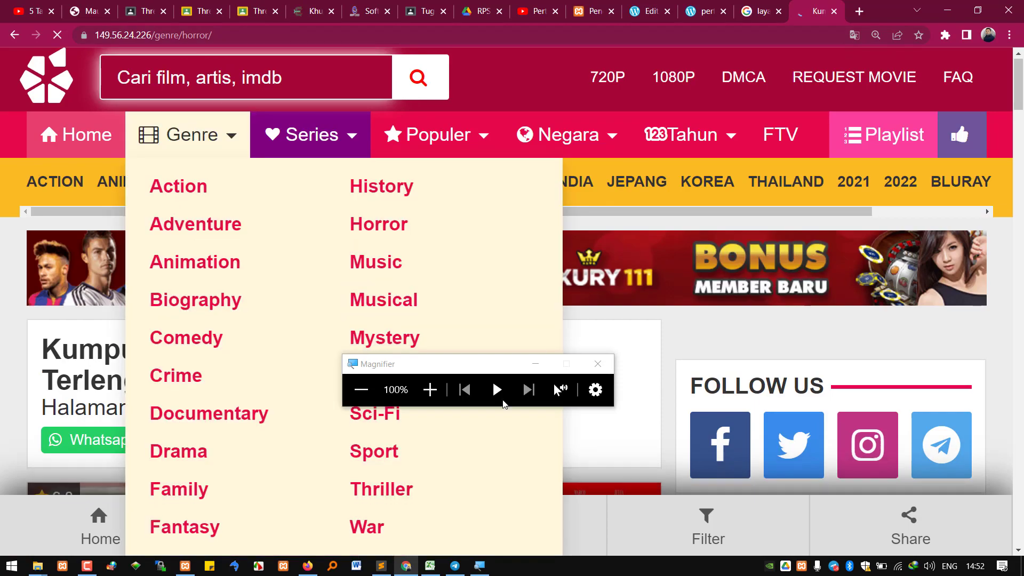
- Scroll the Horror listing, then close the site and return to the 'pertemuan 3' post
{"action": "scroll", "coordinate": [880, 483], "scroll_direction": "down", "scroll_amount": 5}
{"action": "scroll", "coordinate": [880, 483], "scroll_direction": "down", "scroll_amount": 8}
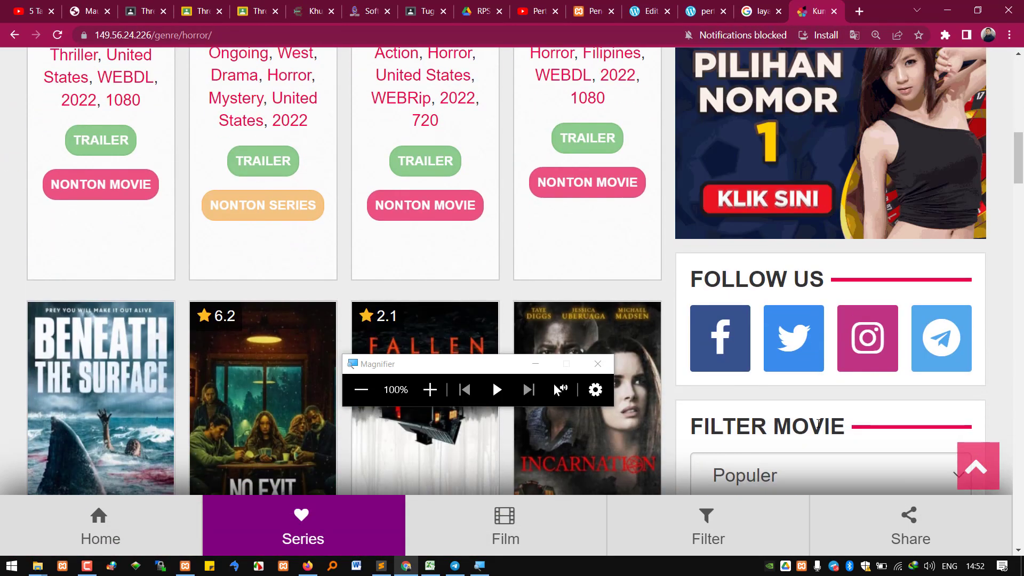
{"action": "scroll", "coordinate": [819, 422], "scroll_direction": "down", "scroll_amount": 3}
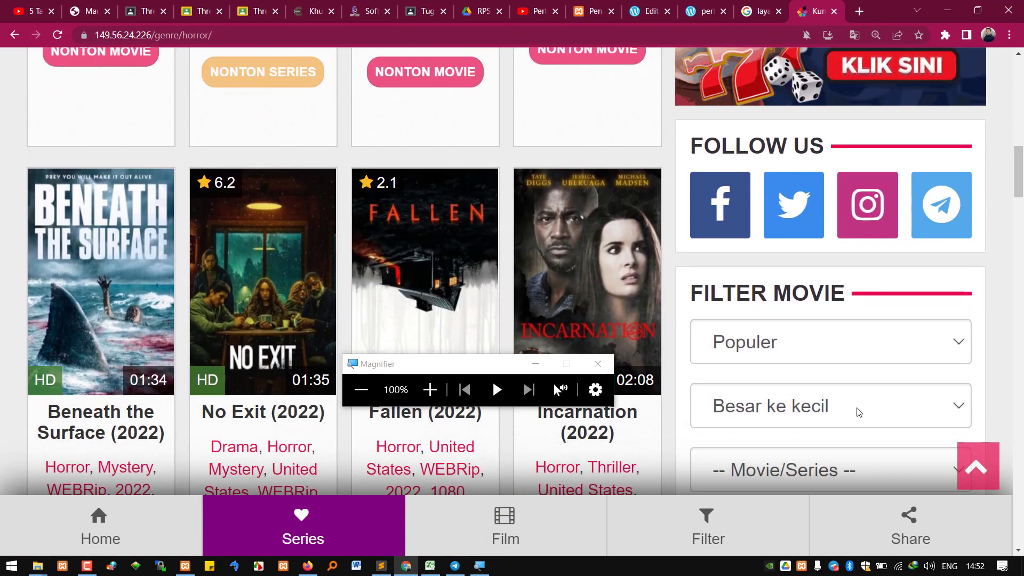
{"action": "left_click", "coordinate": [834, 11]}
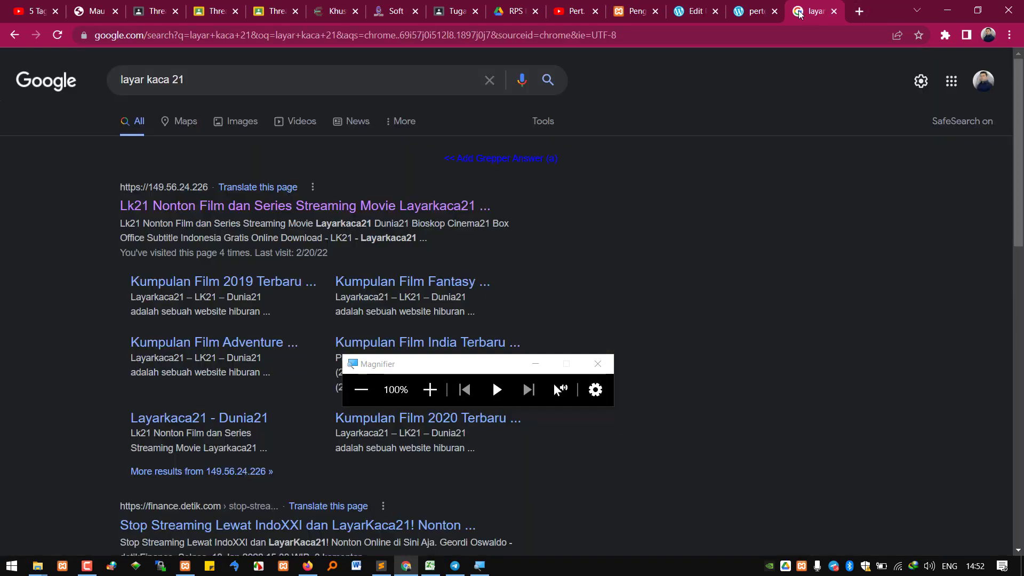
{"action": "left_click", "coordinate": [759, 12]}
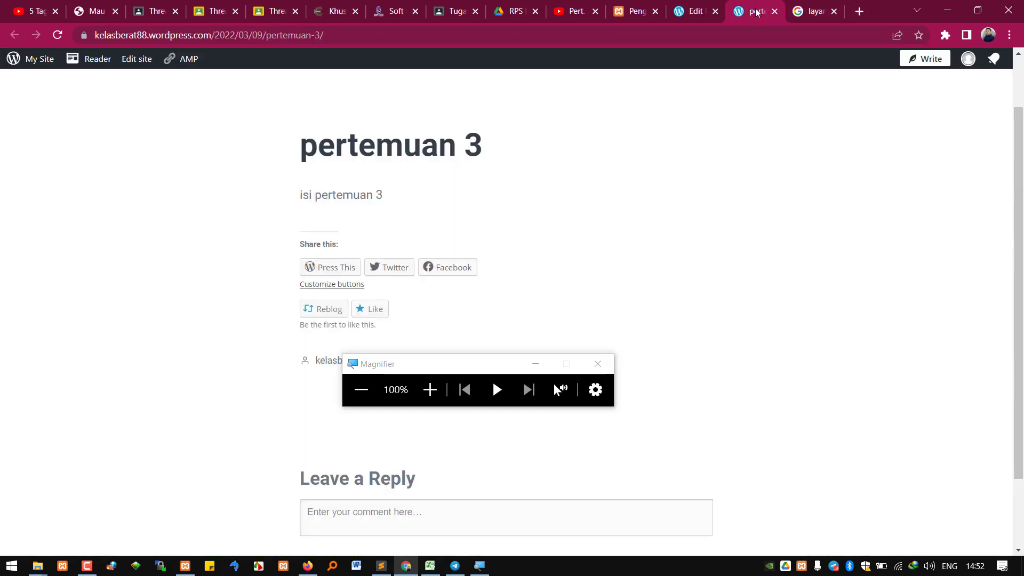
- Close the Google search results tab and the juara 1 mlbb post editor tab
{"action": "left_click", "coordinate": [834, 12]}
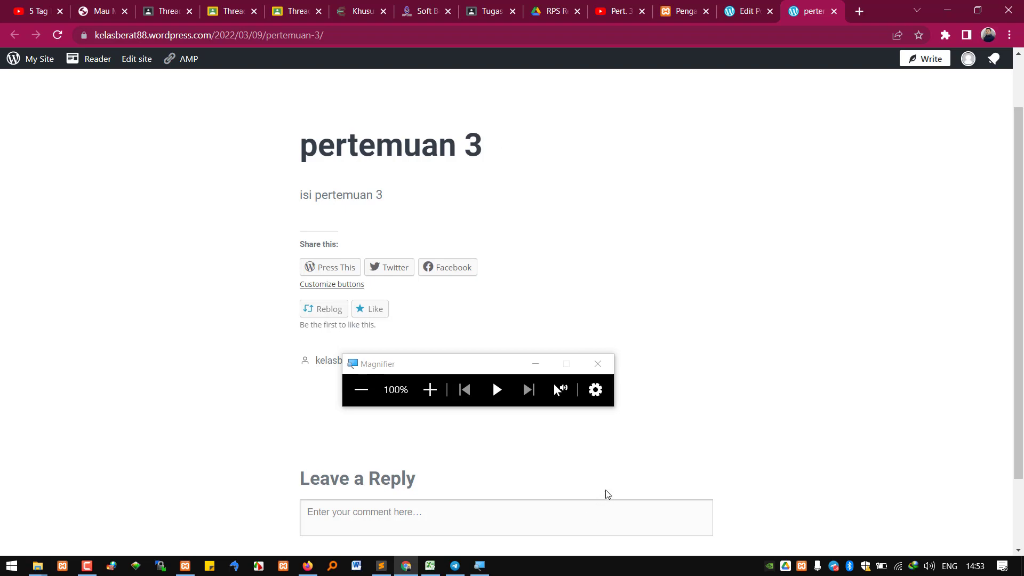
{"action": "left_click", "coordinate": [745, 8]}
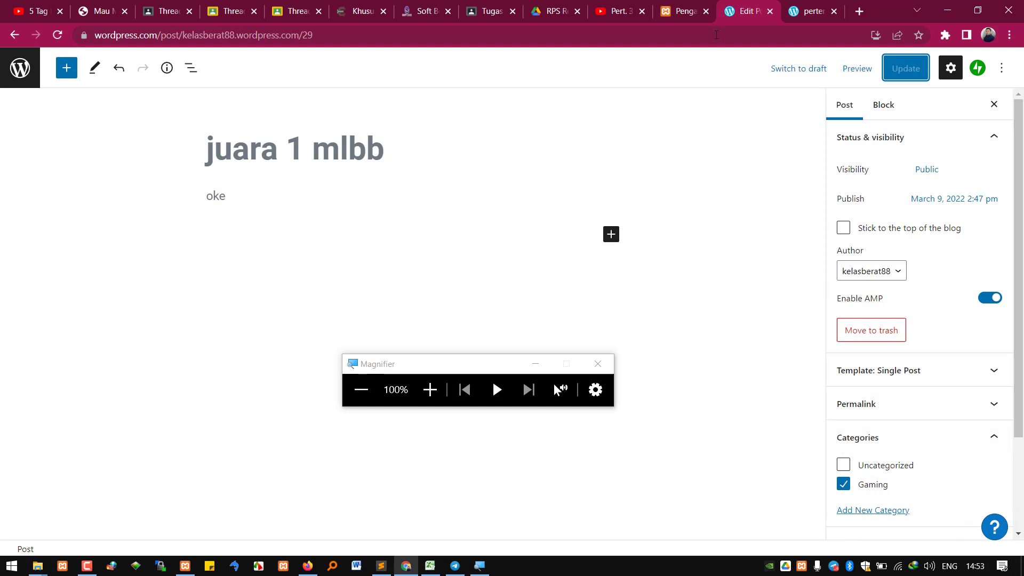
{"action": "left_click", "coordinate": [770, 11]}
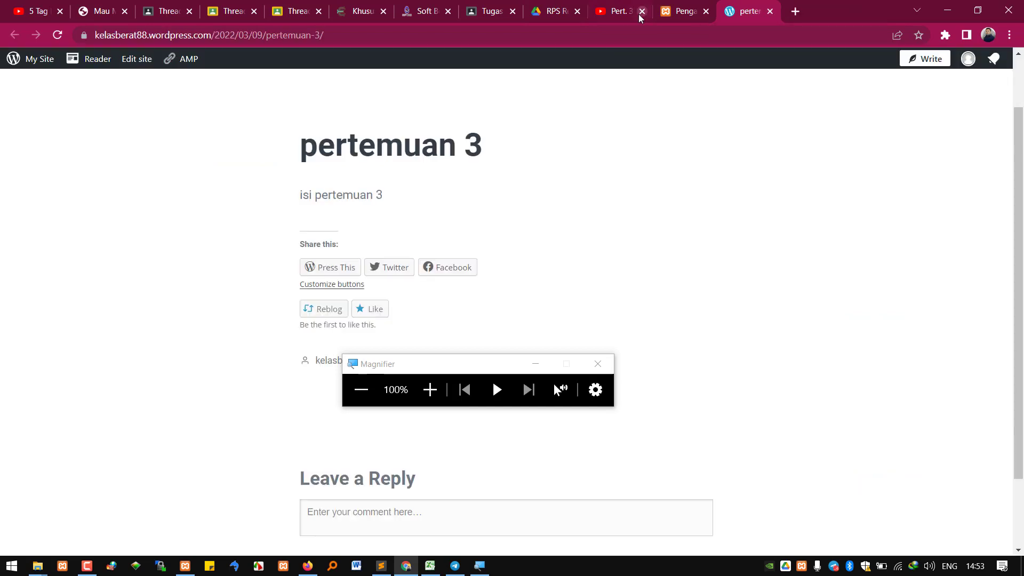
- Save the local site's Writing Settings, then go to Reading Settings under Pengaturan
{"action": "left_click", "coordinate": [680, 11]}
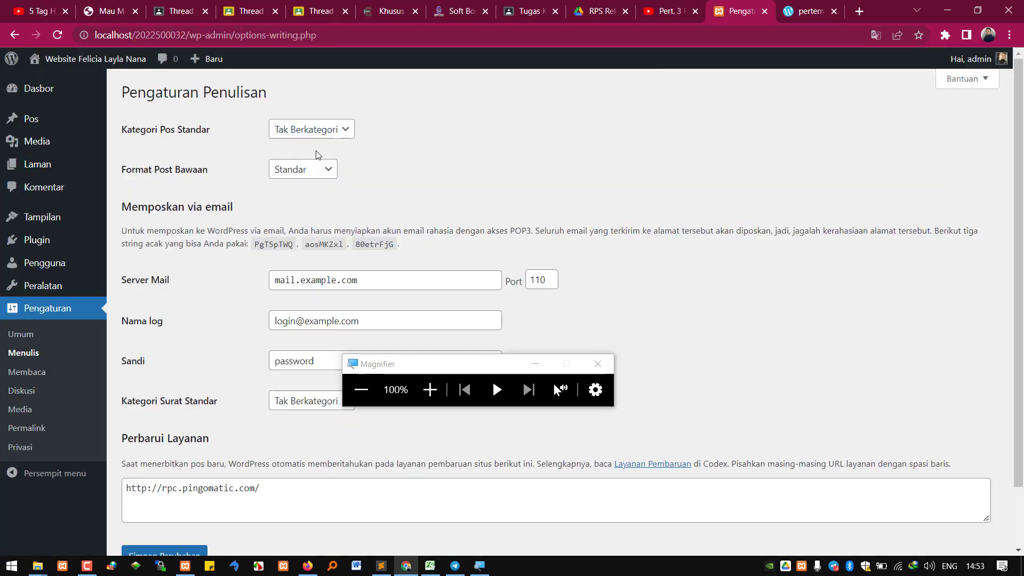
{"action": "scroll", "coordinate": [259, 375], "scroll_direction": "down", "scroll_amount": 2}
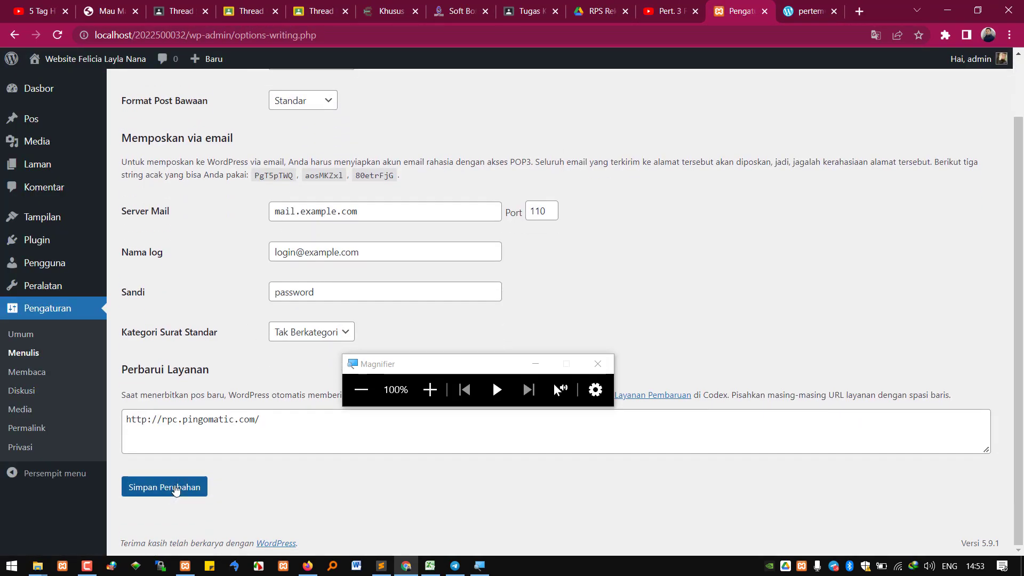
{"action": "left_click", "coordinate": [166, 488]}
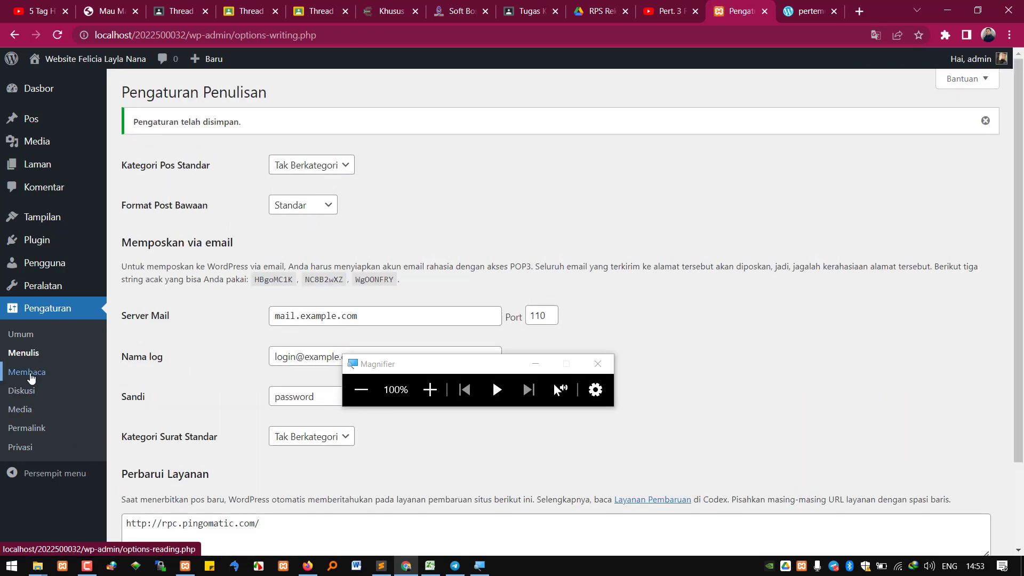
{"action": "left_click", "coordinate": [30, 375]}
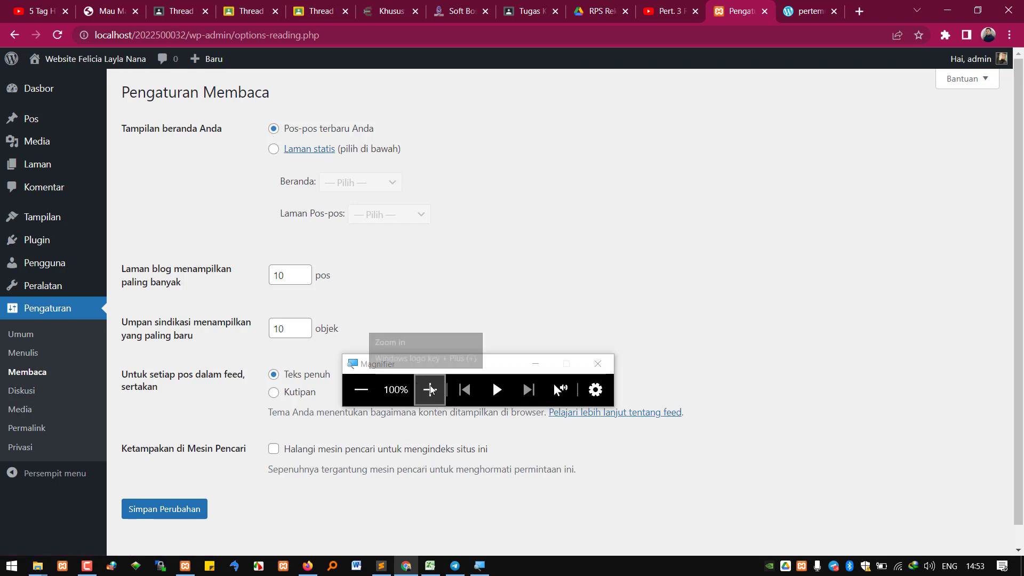
- Open the local site in a new tab, close the pertemuan 3 post tab, and browse the site
{"action": "mouse_move", "coordinate": [80, 59]}
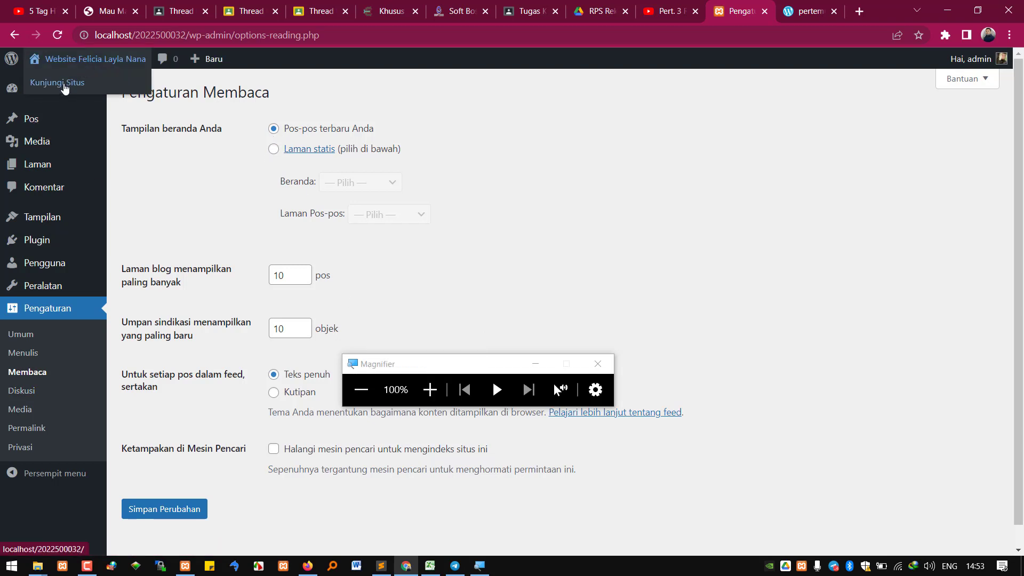
{"action": "right_click", "coordinate": [64, 84]}
{"action": "left_click", "coordinate": [131, 95]}
{"action": "left_click", "coordinate": [817, 11]}
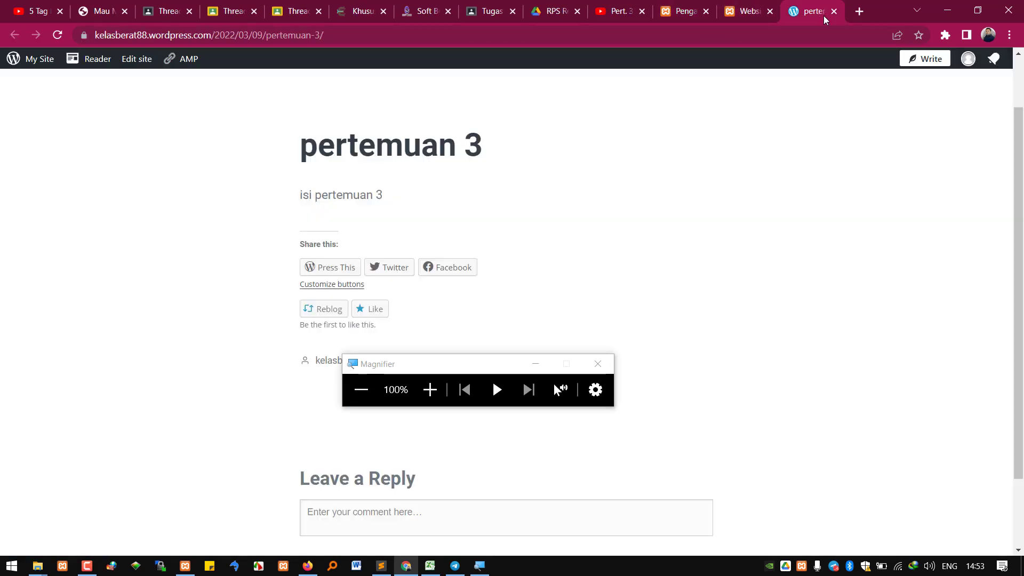
{"action": "left_click", "coordinate": [835, 12]}
{"action": "scroll", "coordinate": [480, 257], "scroll_direction": "down", "scroll_amount": 12}
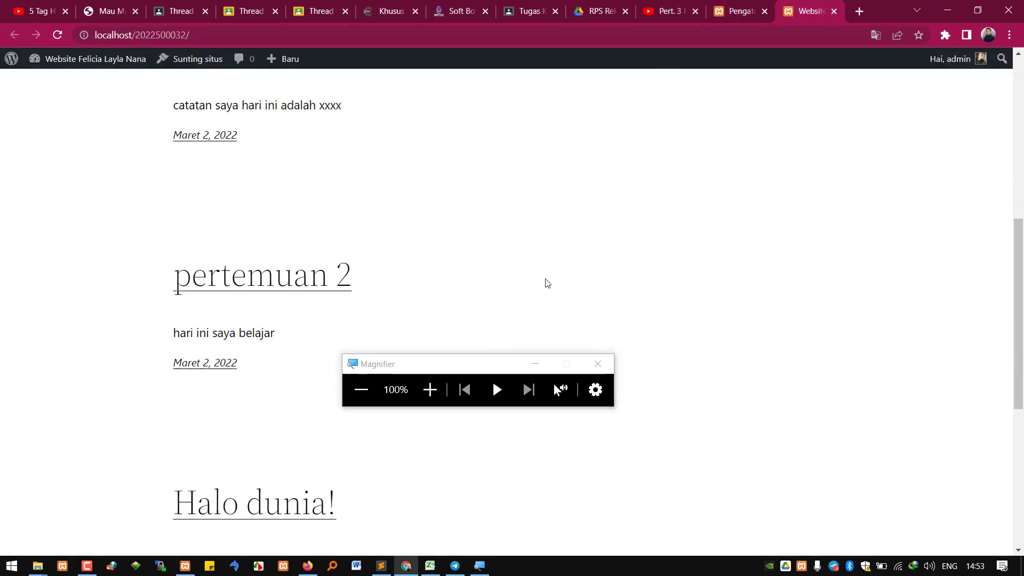
{"action": "scroll", "coordinate": [567, 267], "scroll_direction": "down", "scroll_amount": 1}
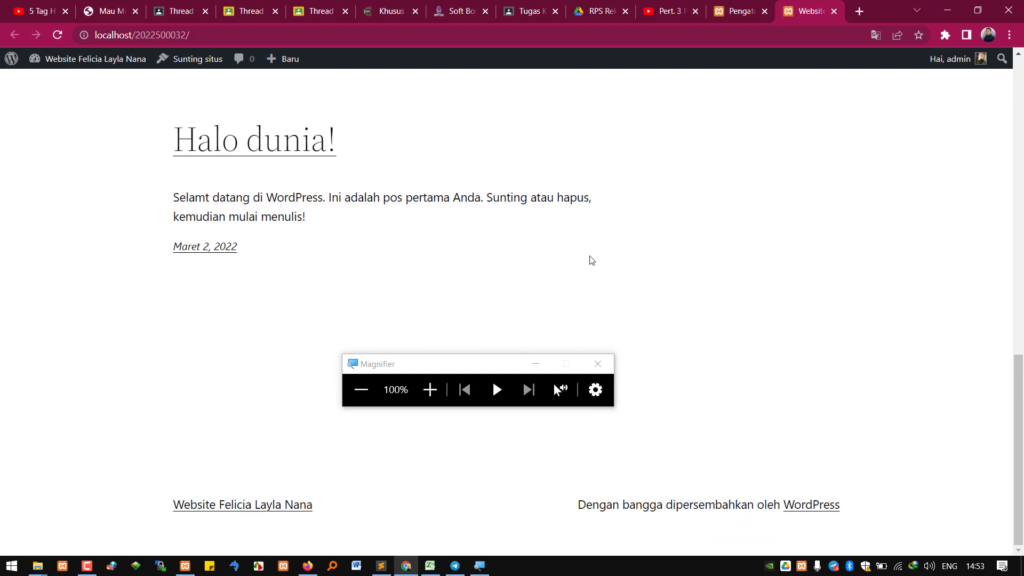
{"action": "scroll", "coordinate": [598, 256], "scroll_direction": "up", "scroll_amount": 13}
{"action": "scroll", "coordinate": [229, 416], "scroll_direction": "down", "scroll_amount": 4}
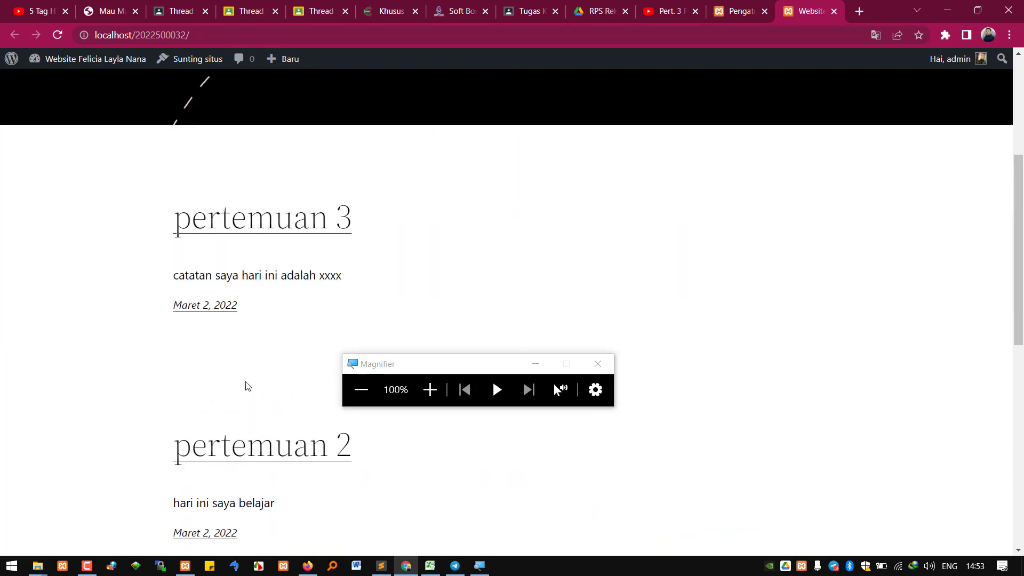
{"action": "scroll", "coordinate": [267, 376], "scroll_direction": "down", "scroll_amount": 8}
{"action": "scroll", "coordinate": [280, 363], "scroll_direction": "up", "scroll_amount": 5}
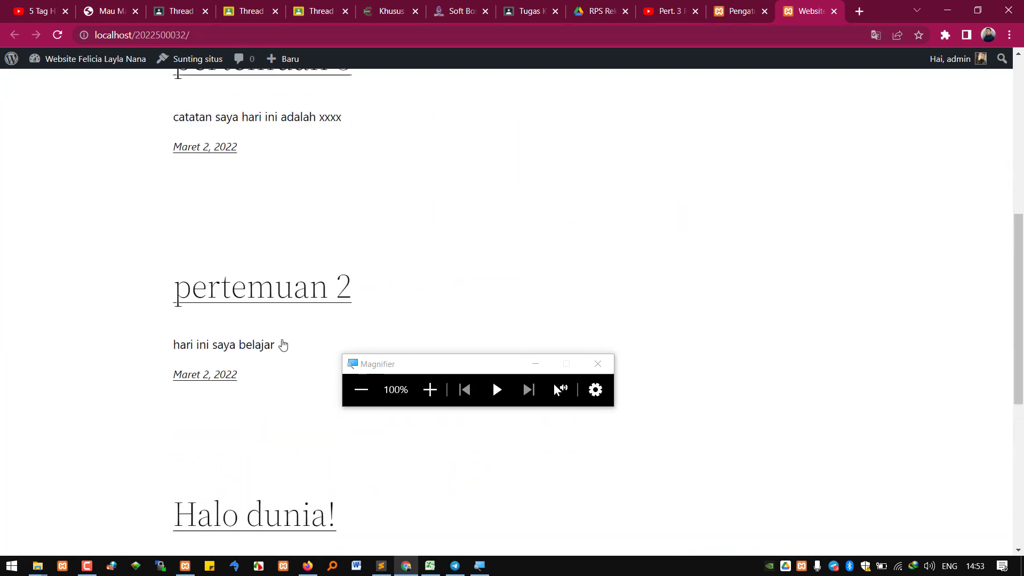
{"action": "scroll", "coordinate": [282, 345], "scroll_direction": "up", "scroll_amount": 2}
- Set the homepage to the static page Laman Contoh, save, and go to the site's front page
{"action": "key", "text": "ctrl+shift+Tab"}
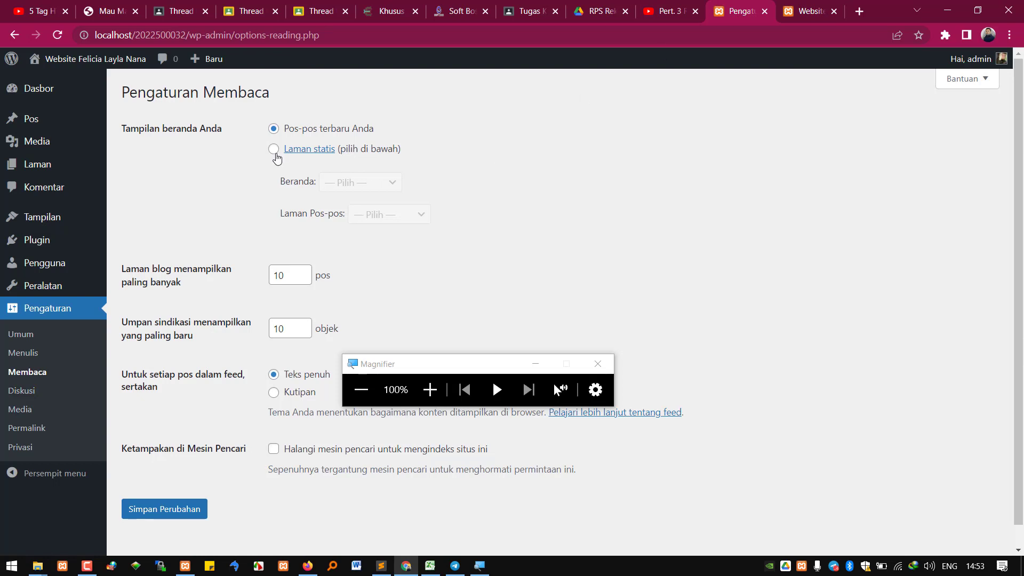
{"action": "left_click", "coordinate": [275, 151]}
{"action": "left_click", "coordinate": [362, 183]}
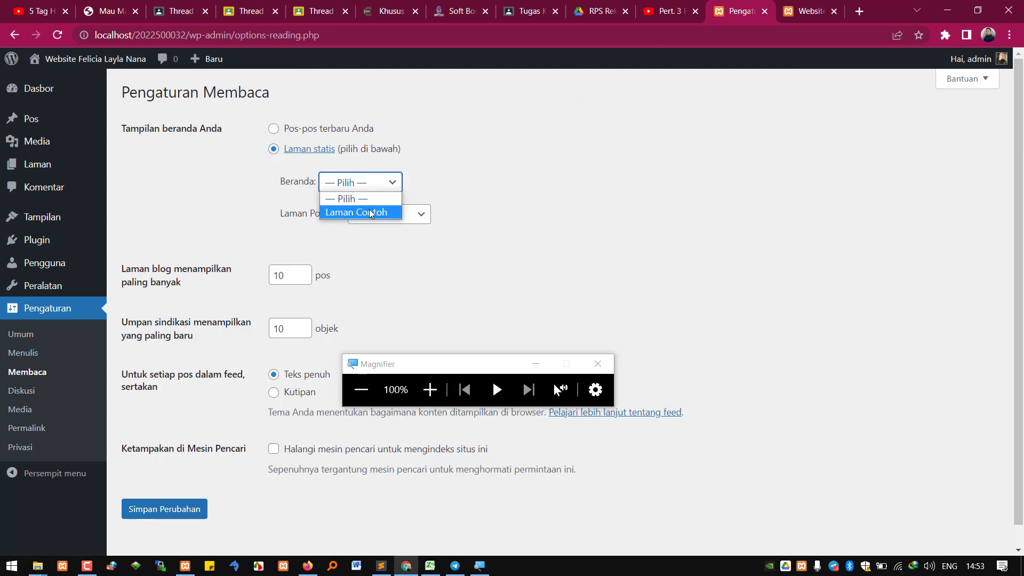
{"action": "left_click", "coordinate": [372, 212]}
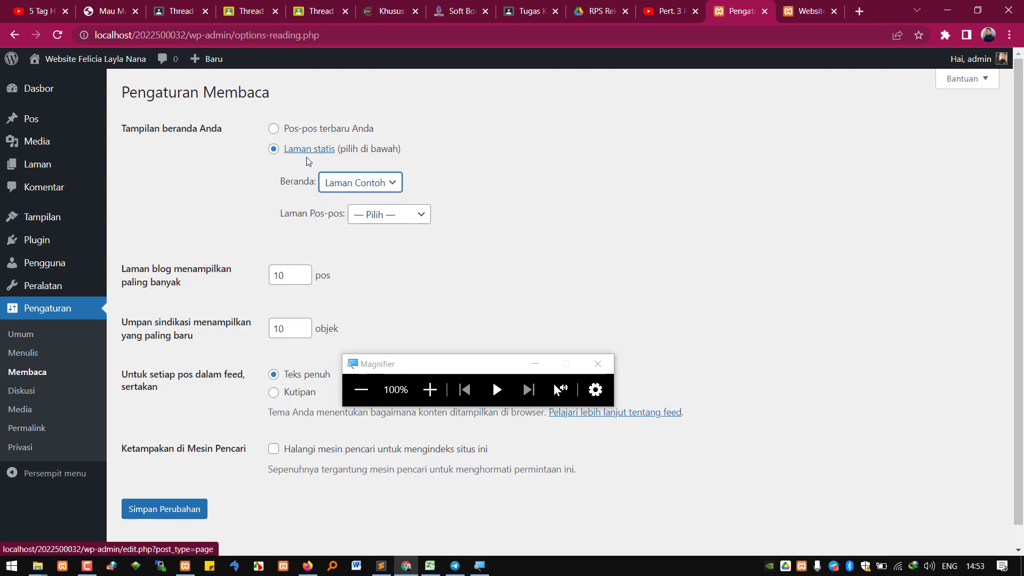
{"action": "left_click", "coordinate": [164, 509]}
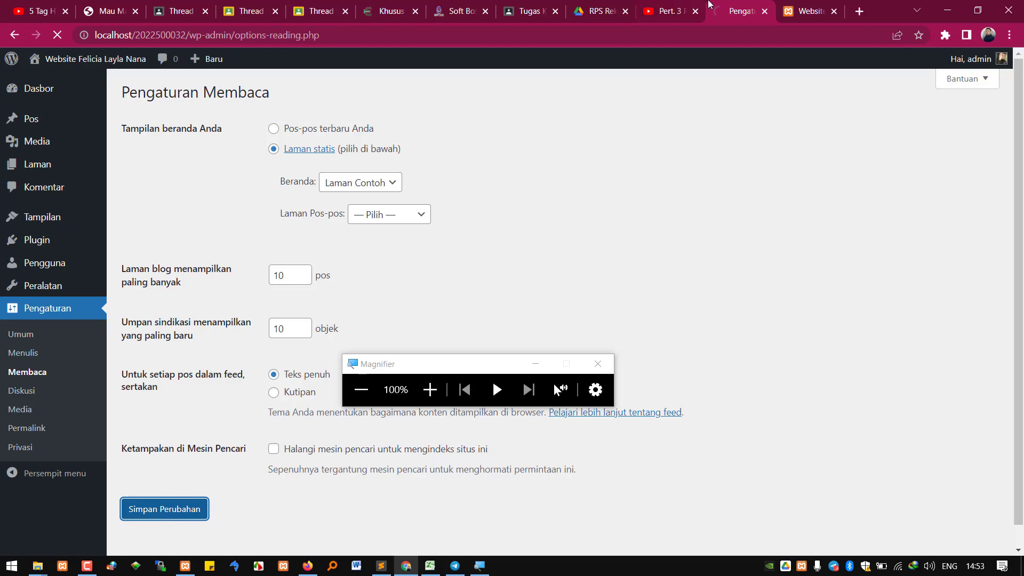
{"action": "left_click", "coordinate": [810, 11]}
- Reload the site to confirm the front page now shows Laman Contoh
{"action": "left_click", "coordinate": [57, 35]}
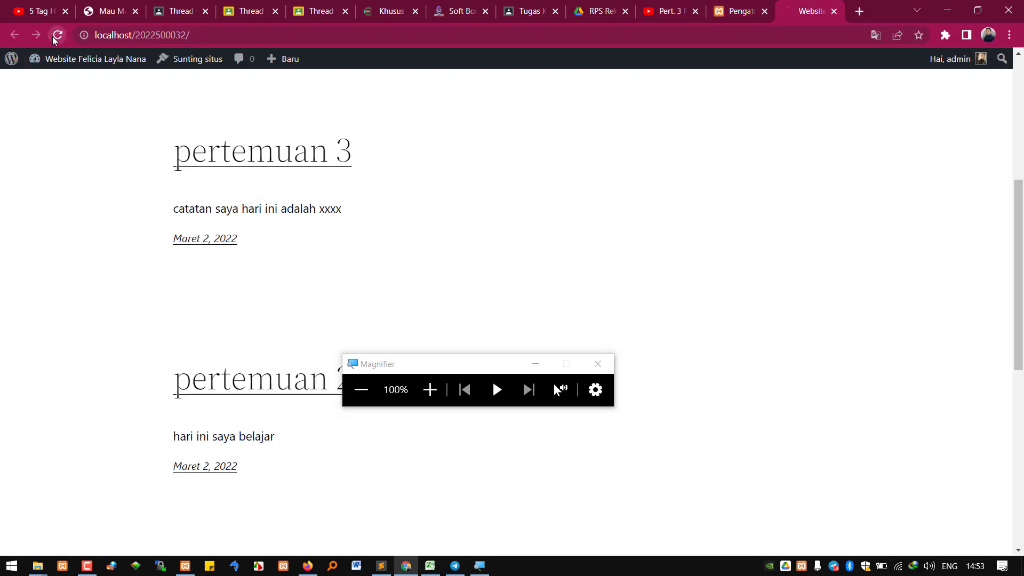
{"action": "scroll", "coordinate": [373, 267], "scroll_direction": "up", "scroll_amount": 5}
{"action": "scroll", "coordinate": [408, 272], "scroll_direction": "down", "scroll_amount": 2}
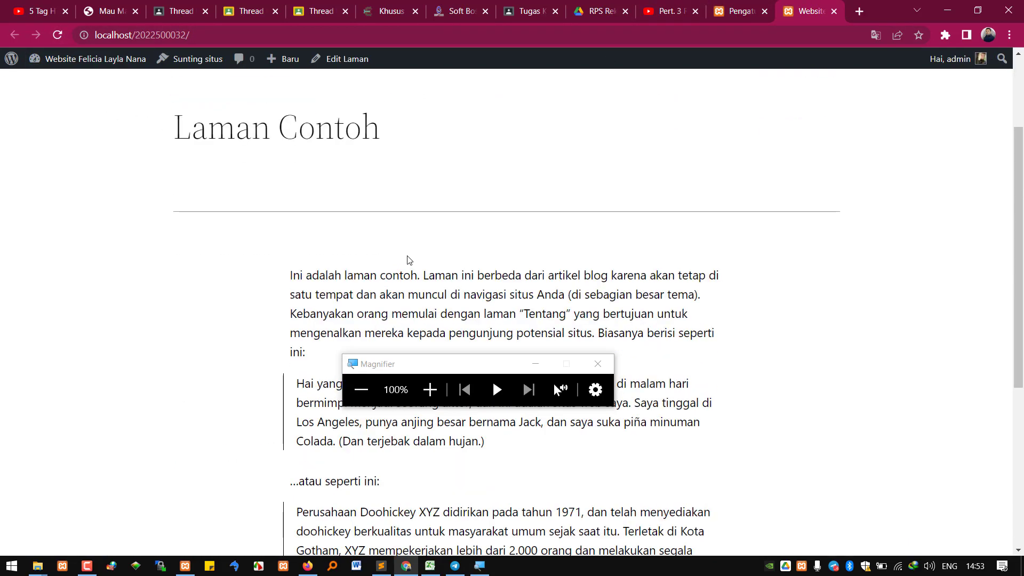
{"action": "scroll", "coordinate": [413, 234], "scroll_direction": "up", "scroll_amount": 2}
{"action": "left_click", "coordinate": [228, 38]}
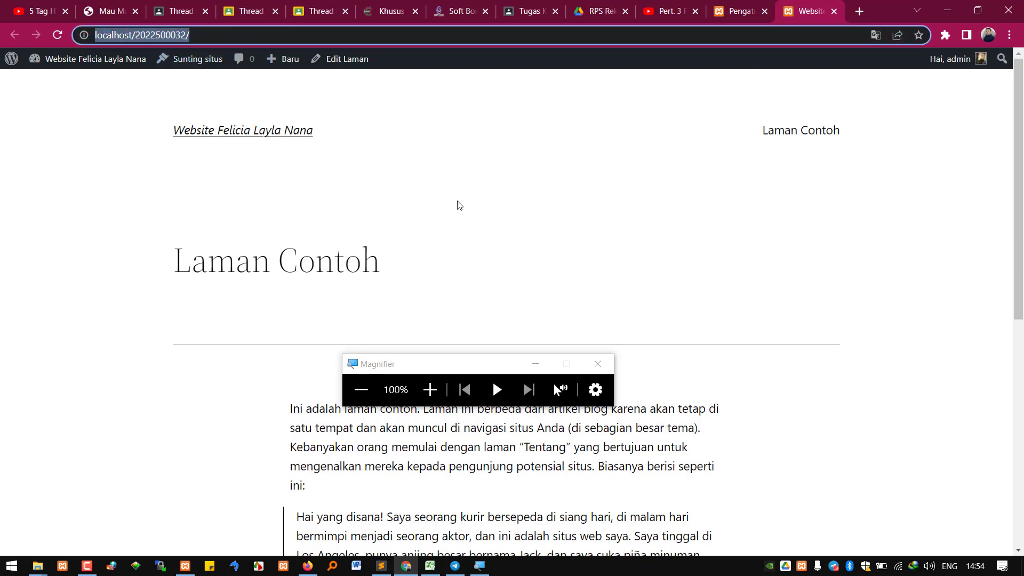
- In Reading Settings, switch the homepage display back to 'Pos-pos terbaru Anda'
{"action": "left_click", "coordinate": [737, 11]}
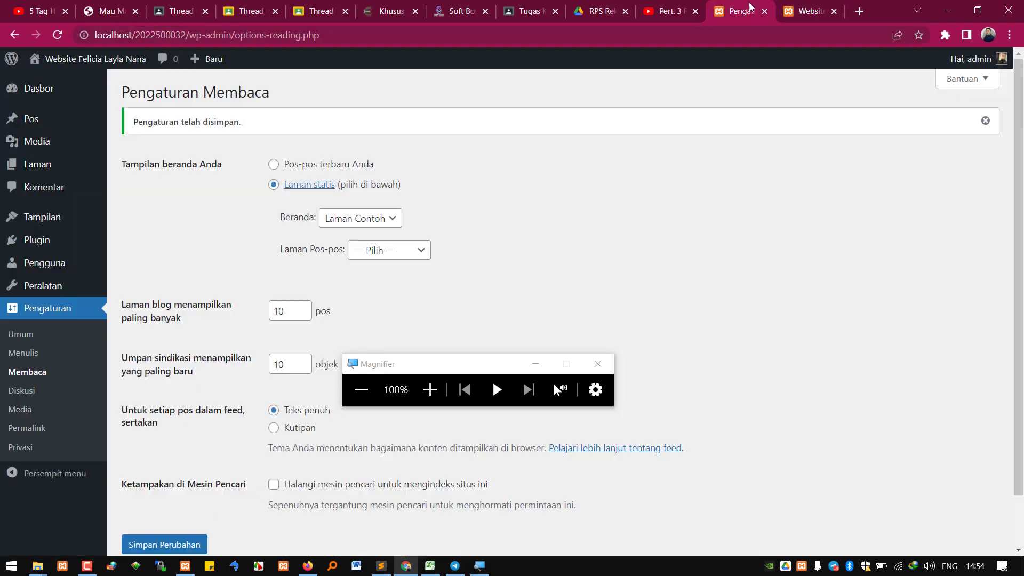
{"action": "left_click", "coordinate": [376, 218]}
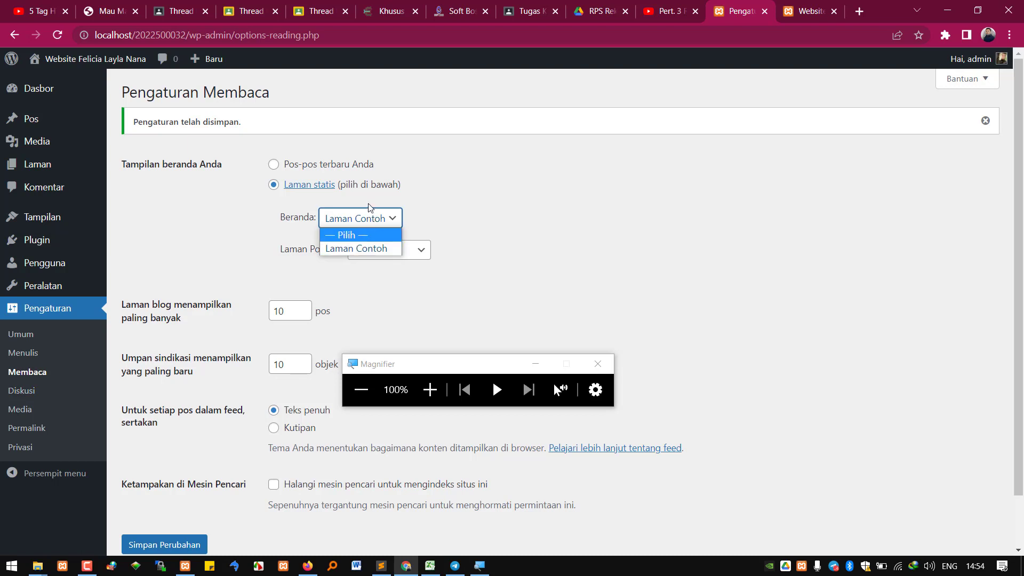
{"action": "left_click", "coordinate": [293, 169]}
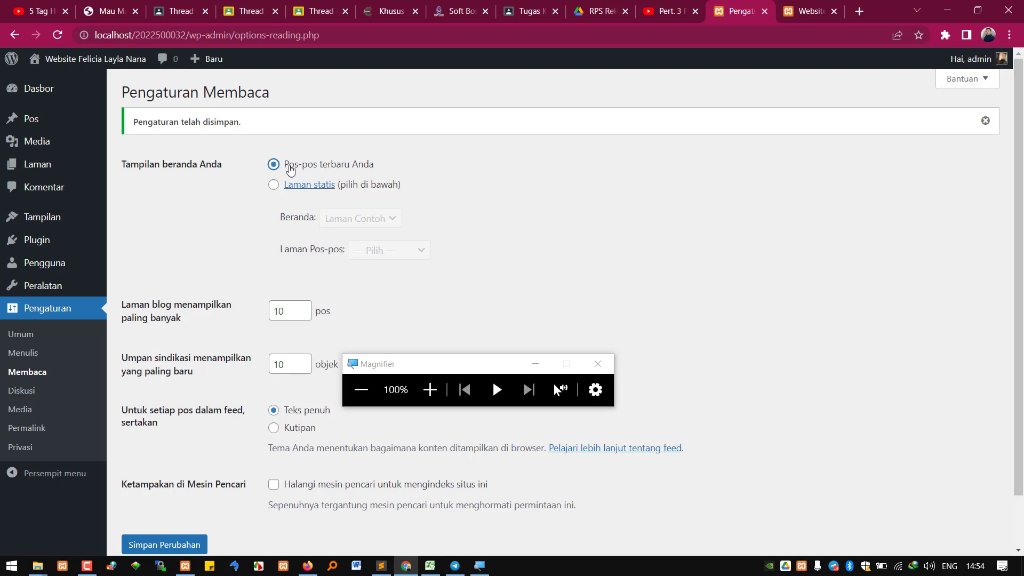
- Check posts per page and feed items are both 10, and revisit the front page showing Laman Contoh
{"action": "scroll", "coordinate": [341, 251], "scroll_direction": "down", "scroll_amount": 1}
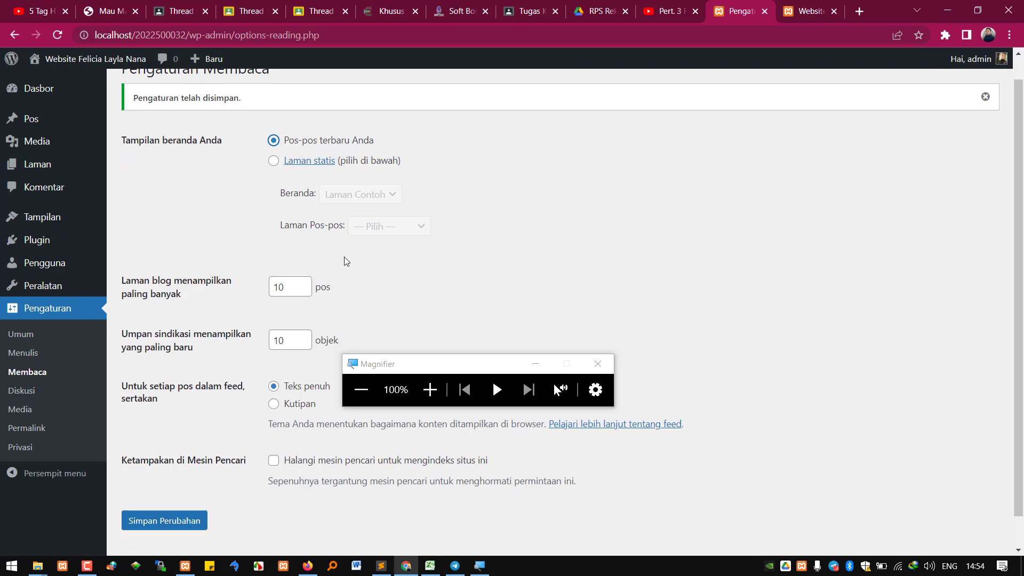
{"action": "left_click_drag", "start_coordinate": [287, 252], "coordinate": [243, 256]}
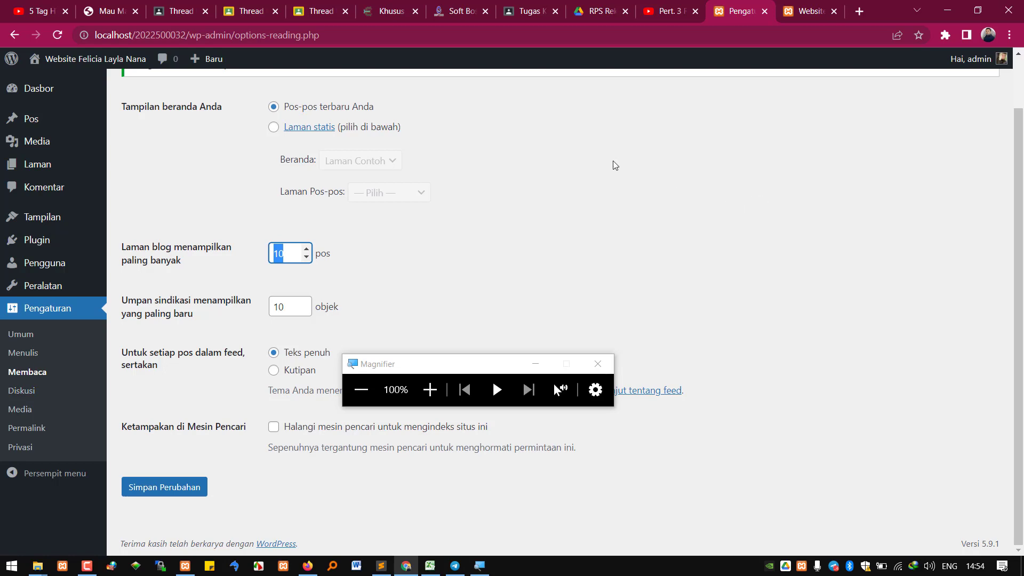
{"action": "left_click", "coordinate": [797, 11]}
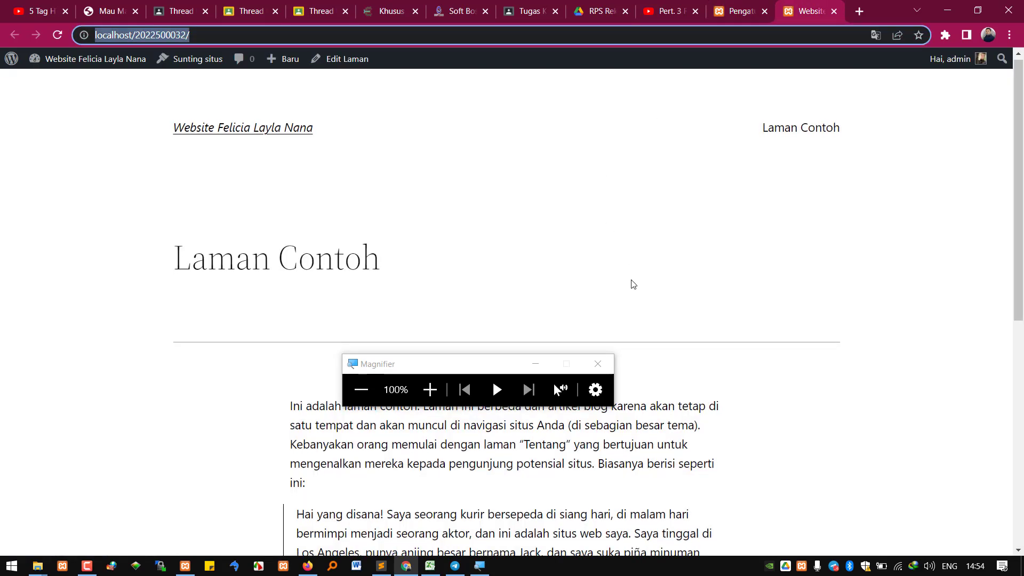
{"action": "scroll", "coordinate": [629, 278], "scroll_direction": "down", "scroll_amount": 1}
{"action": "left_click", "coordinate": [710, 5]}
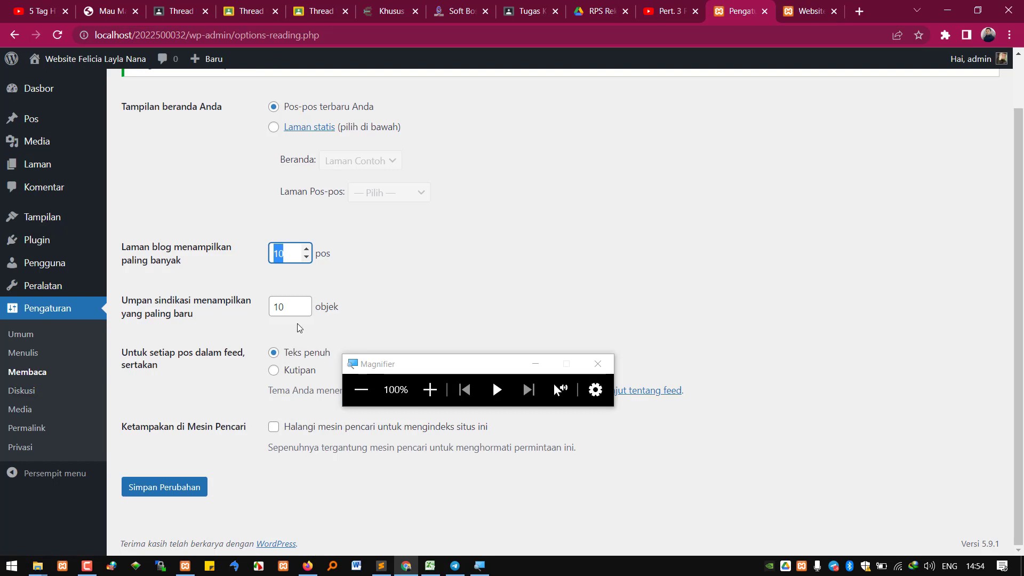
{"action": "key", "text": "Tab"}
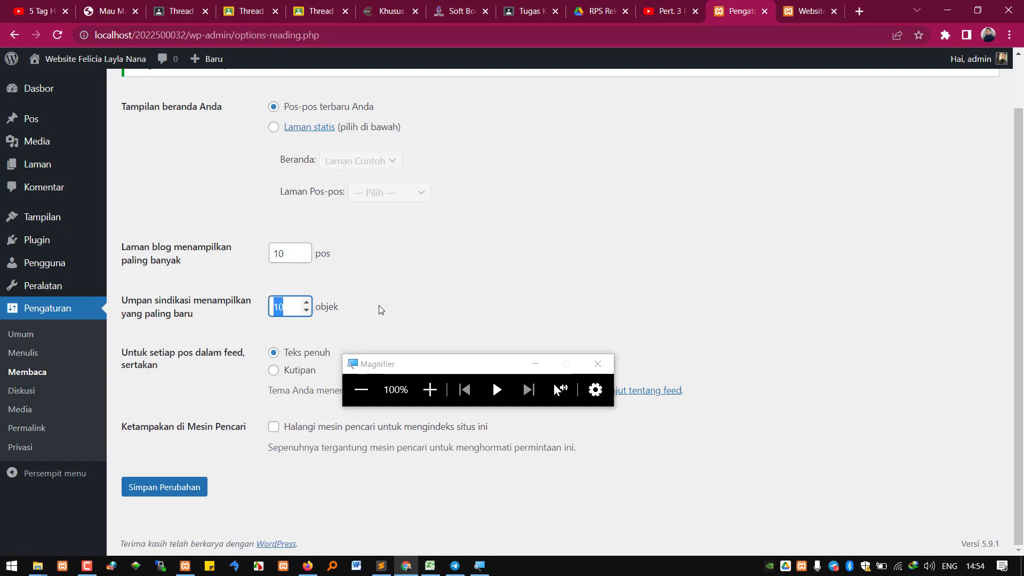
{"action": "left_click", "coordinate": [792, 6]}
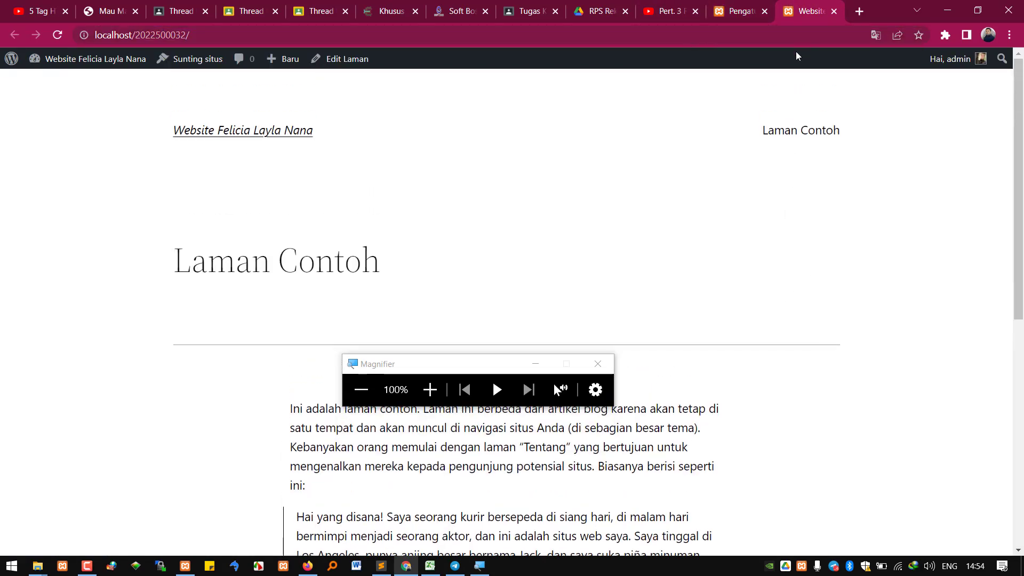
- Load prodi.atmaluhur.ac.id in the address bar and browse the Program Studi site
{"action": "left_click", "coordinate": [798, 34]}
{"action": "type", "text": "prodi.atmaluhr"}
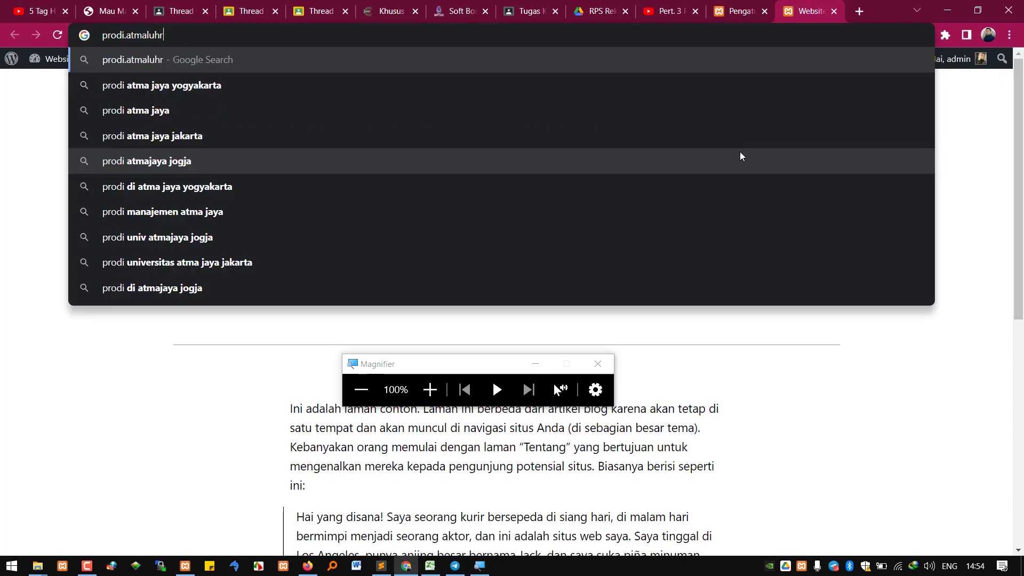
{"action": "key", "text": "BackSpace"}
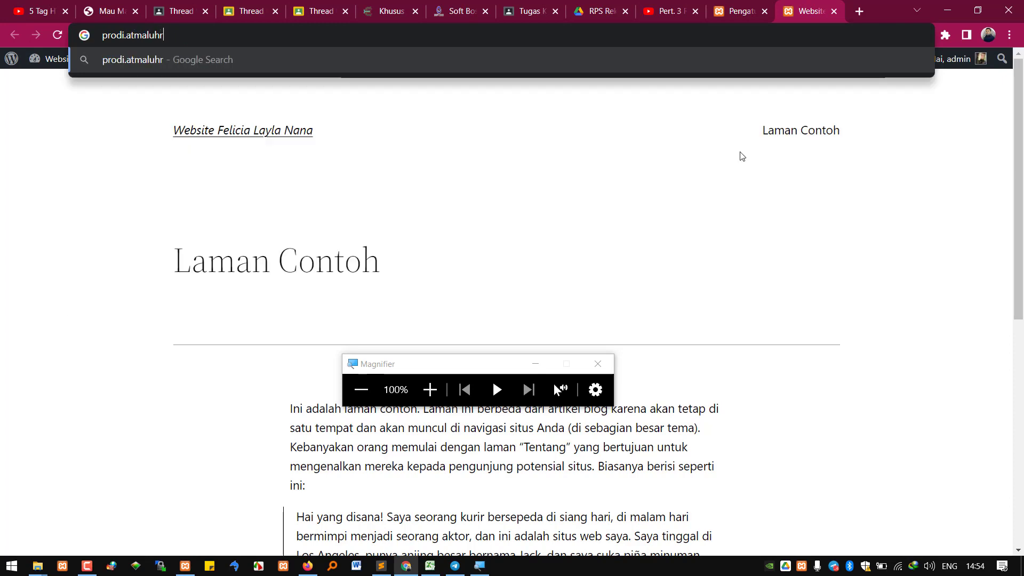
{"action": "type", "text": "ur.ac.id"}
{"action": "key", "text": "Return"}
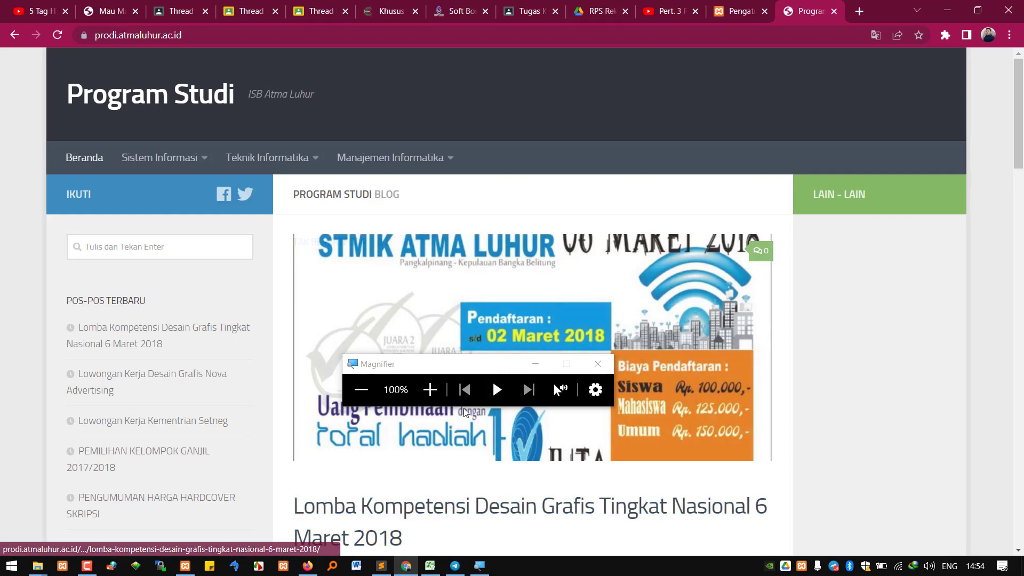
{"action": "scroll", "coordinate": [297, 421], "scroll_direction": "down", "scroll_amount": 7}
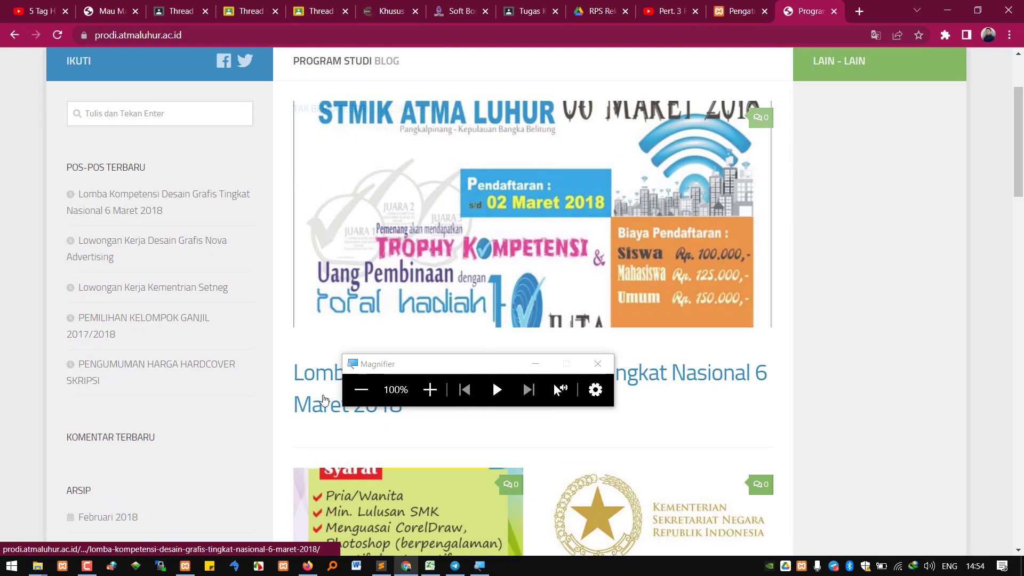
{"action": "scroll", "coordinate": [282, 419], "scroll_direction": "down", "scroll_amount": 8}
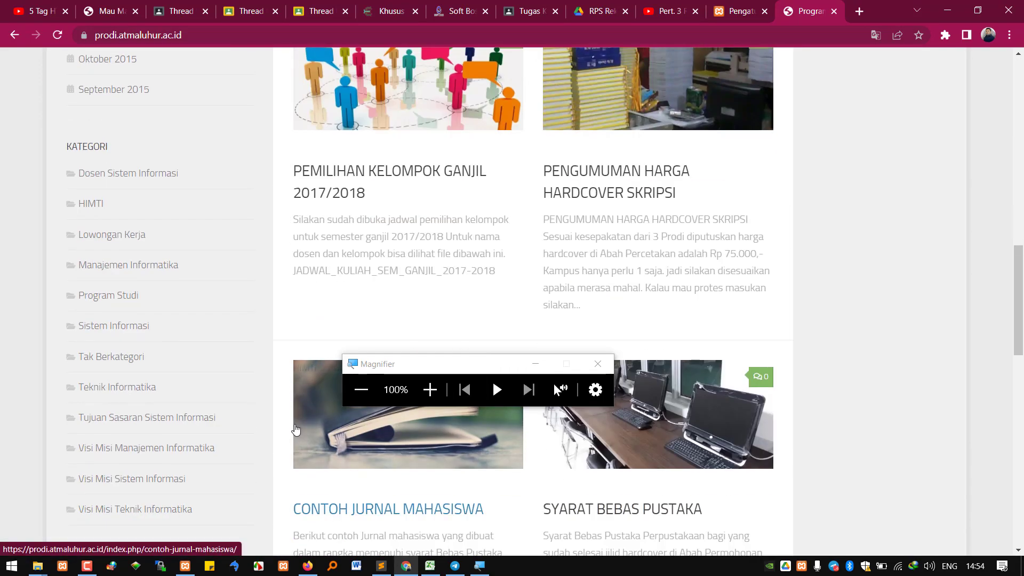
{"action": "scroll", "coordinate": [454, 373], "scroll_direction": "up", "scroll_amount": 5}
{"action": "scroll", "coordinate": [934, 98], "scroll_direction": "up", "scroll_amount": 11}
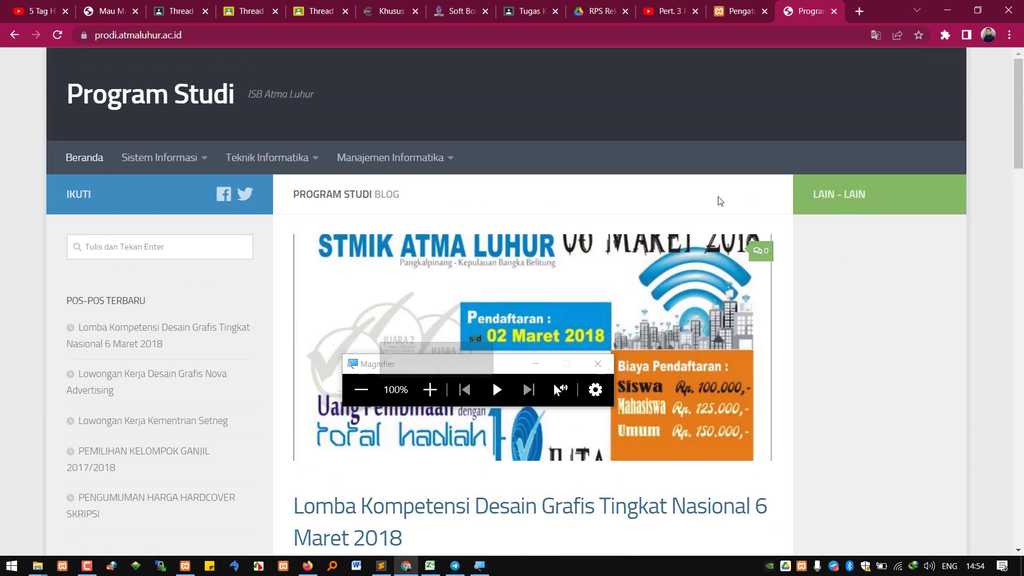
- Open the Lomba Kompetensi Desain Grafis Tingkat Nasional 6 Maret 2018 post, then return to Reading Settings
{"action": "left_click", "coordinate": [107, 34]}
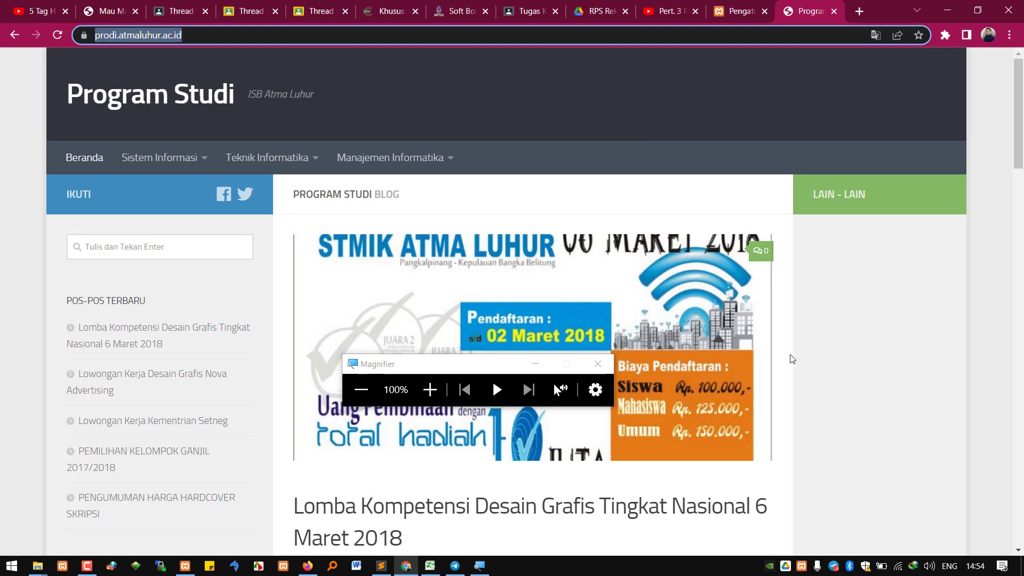
{"action": "left_click", "coordinate": [747, 5]}
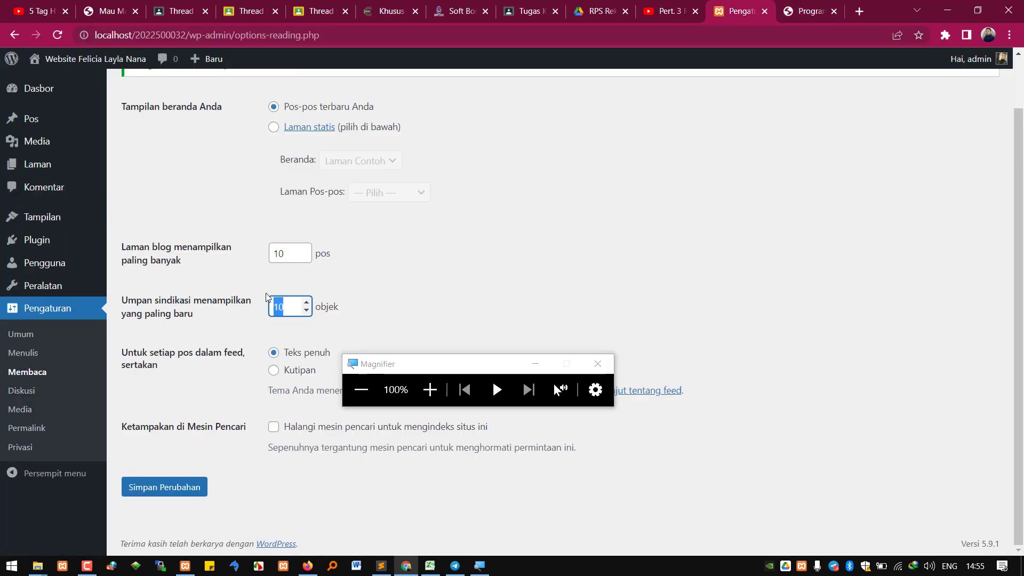
{"action": "left_click", "coordinate": [810, 8]}
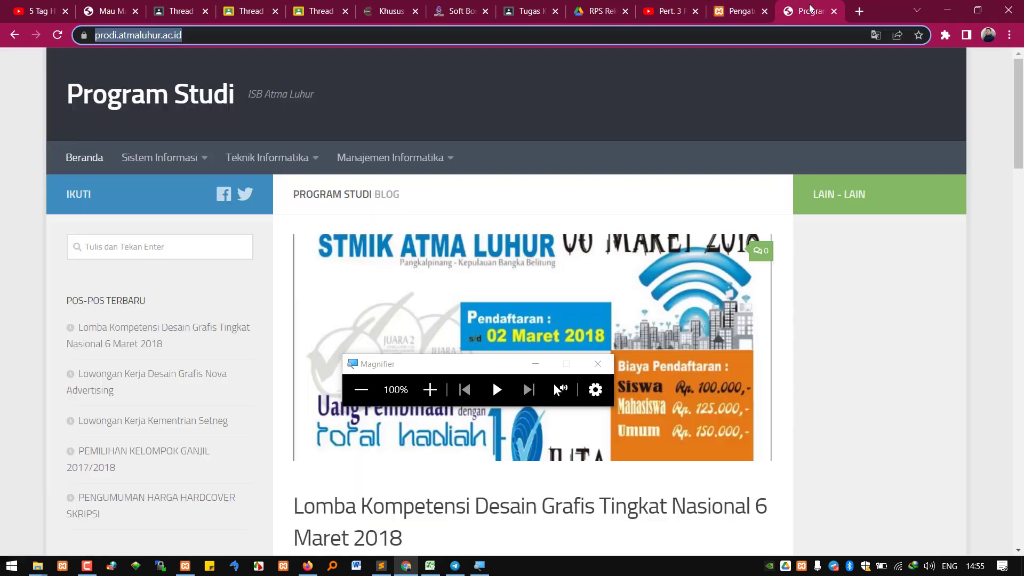
{"action": "left_click", "coordinate": [130, 332]}
{"action": "scroll", "coordinate": [546, 239], "scroll_direction": "down", "scroll_amount": 5}
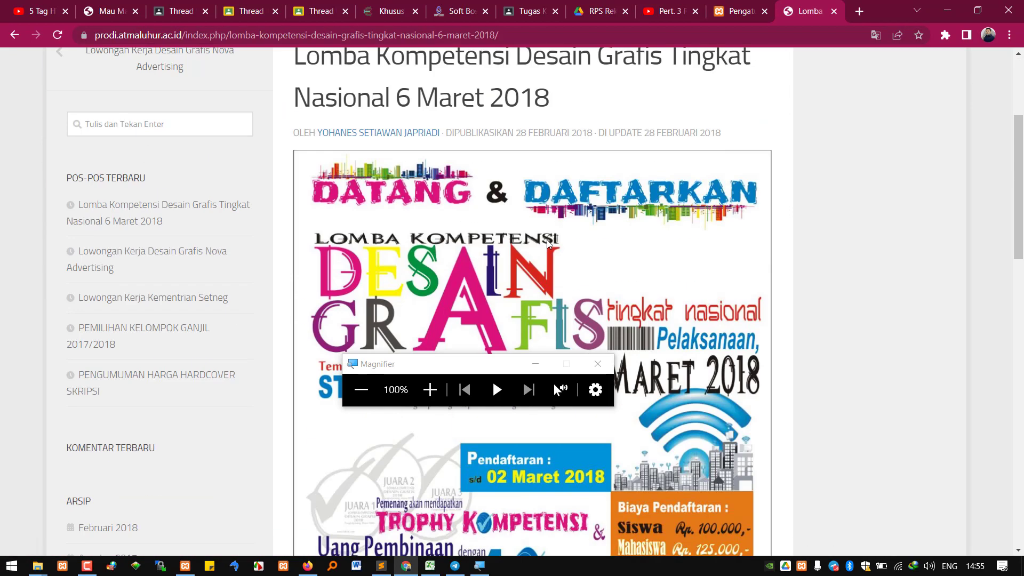
{"action": "scroll", "coordinate": [577, 222], "scroll_direction": "up", "scroll_amount": 5}
{"action": "scroll", "coordinate": [576, 221], "scroll_direction": "up", "scroll_amount": 2}
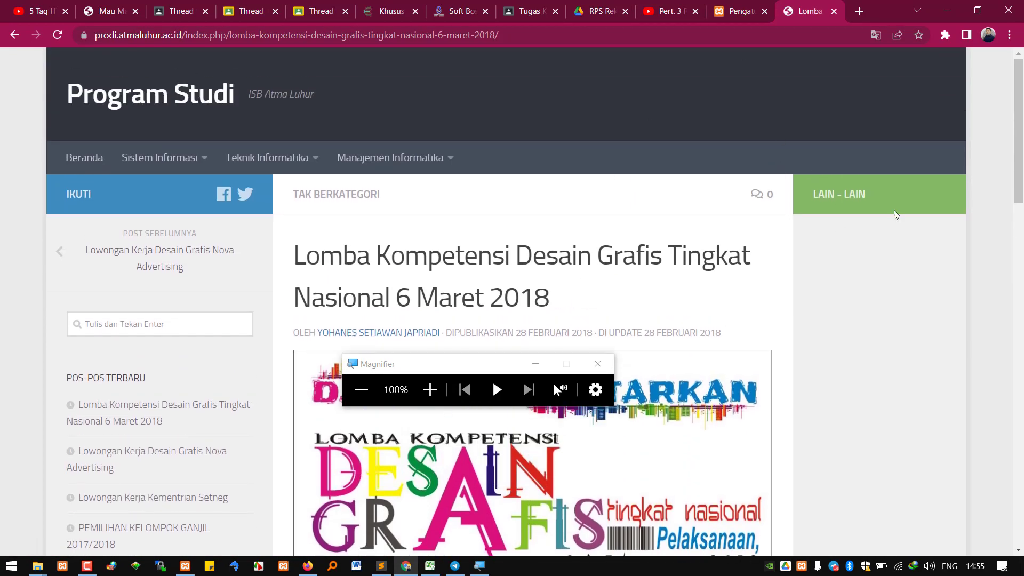
{"action": "left_click", "coordinate": [741, 11]}
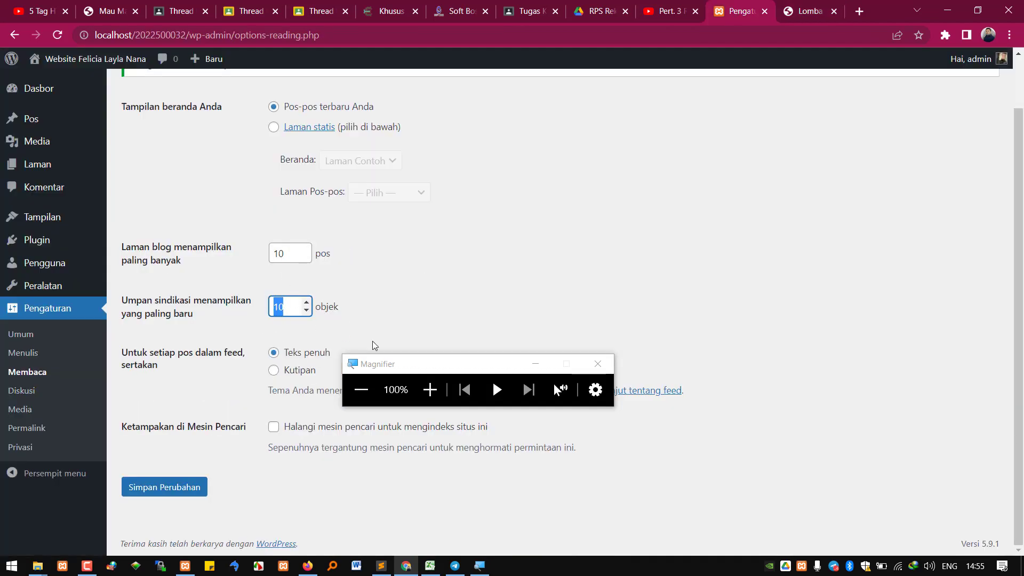
- Review Discussion Settings defaults: threaded comments to 5 levels and comment auto-closing off
{"action": "left_click", "coordinate": [443, 396]}
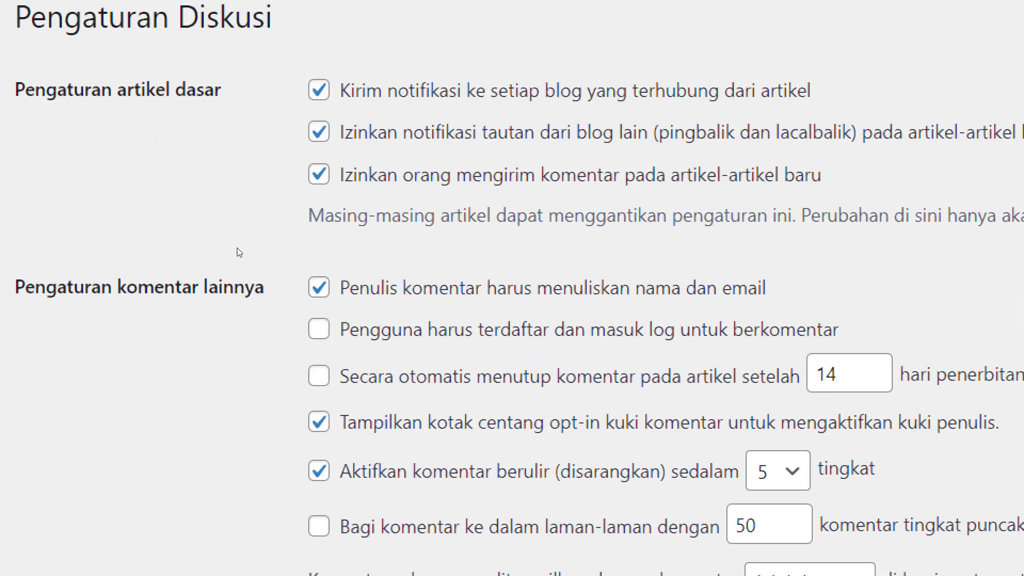
{"action": "scroll", "coordinate": [304, 418], "scroll_direction": "down", "scroll_amount": 3}
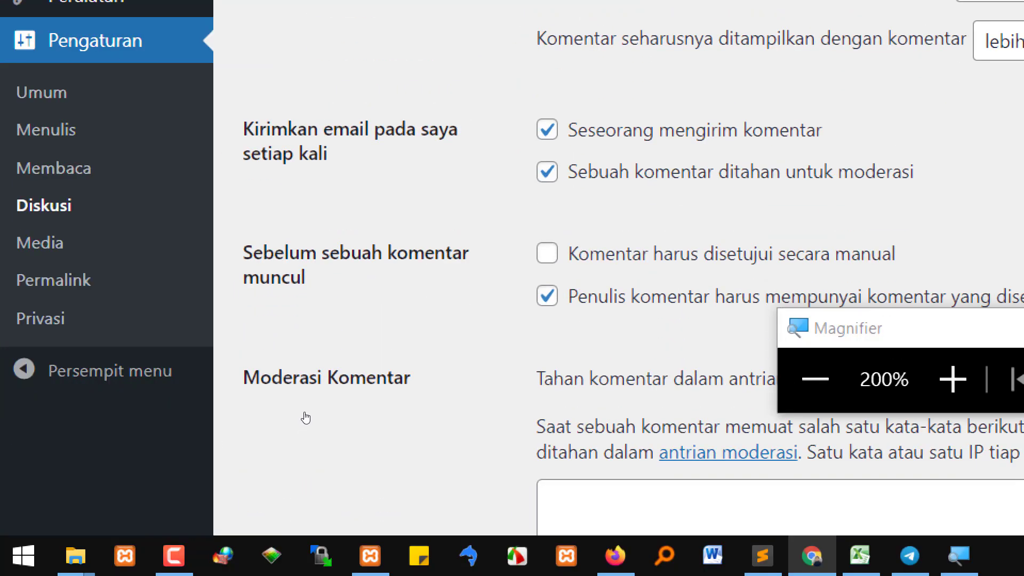
{"action": "scroll", "coordinate": [312, 414], "scroll_direction": "down", "scroll_amount": 10}
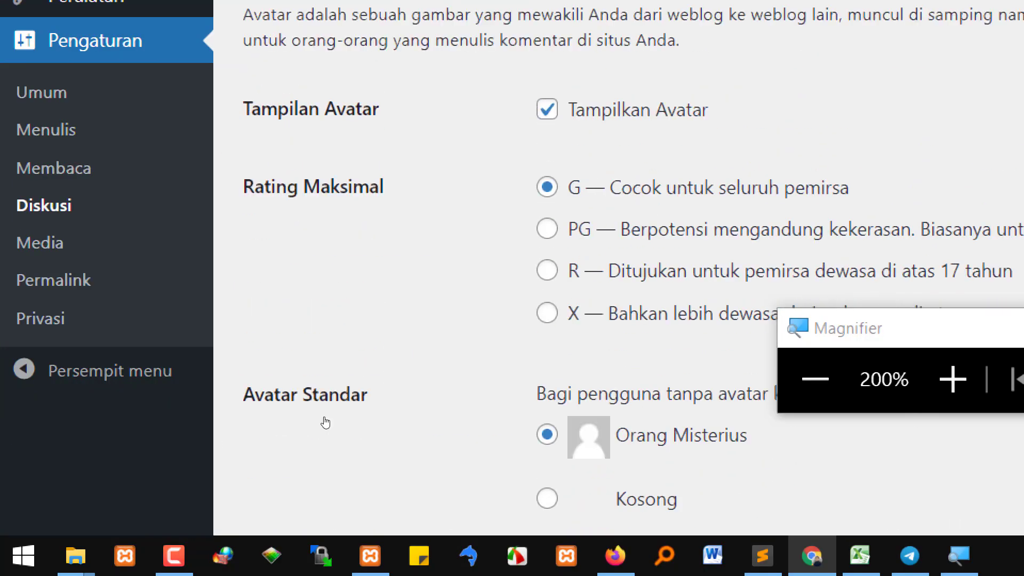
{"action": "scroll", "coordinate": [334, 423], "scroll_direction": "up", "scroll_amount": 3}
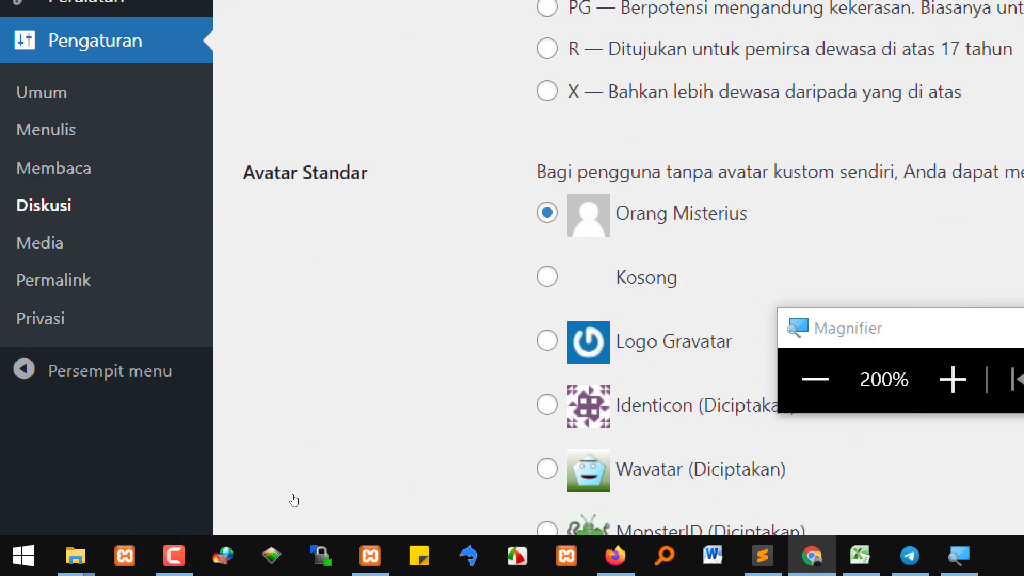
{"action": "scroll", "coordinate": [293, 499], "scroll_direction": "down", "scroll_amount": 1}
{"action": "scroll", "coordinate": [311, 488], "scroll_direction": "down", "scroll_amount": 4}
{"action": "scroll", "coordinate": [320, 442], "scroll_direction": "up", "scroll_amount": 12}
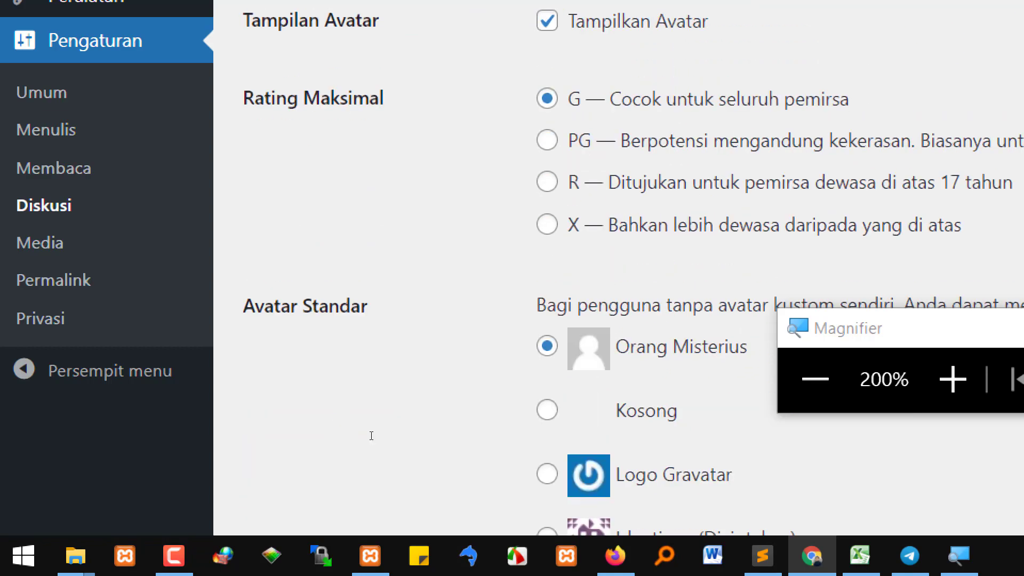
{"action": "scroll", "coordinate": [331, 352], "scroll_direction": "up", "scroll_amount": 15}
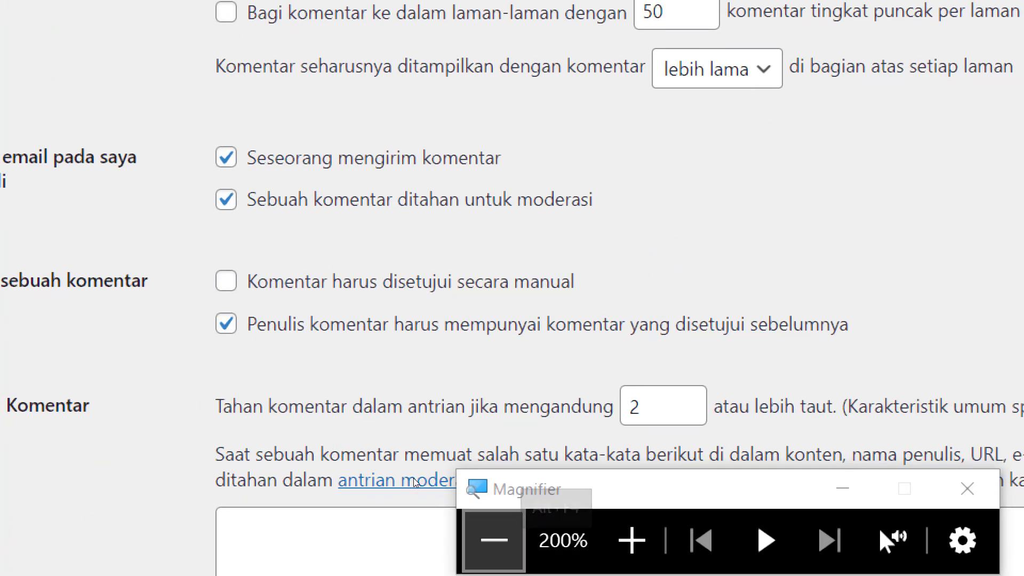
{"action": "key", "text": "super+minus"}
- Search Google for 'dunia ilkom' and open the Duniailkom website
{"action": "left_click", "coordinate": [800, 11]}
{"action": "left_click", "coordinate": [709, 35]}
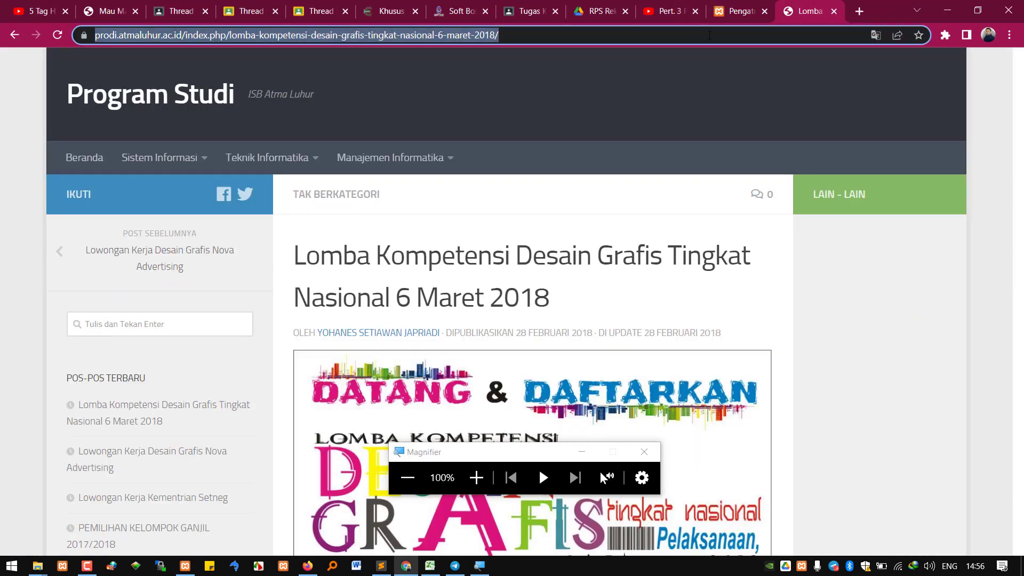
{"action": "type", "text": "dunia il"}
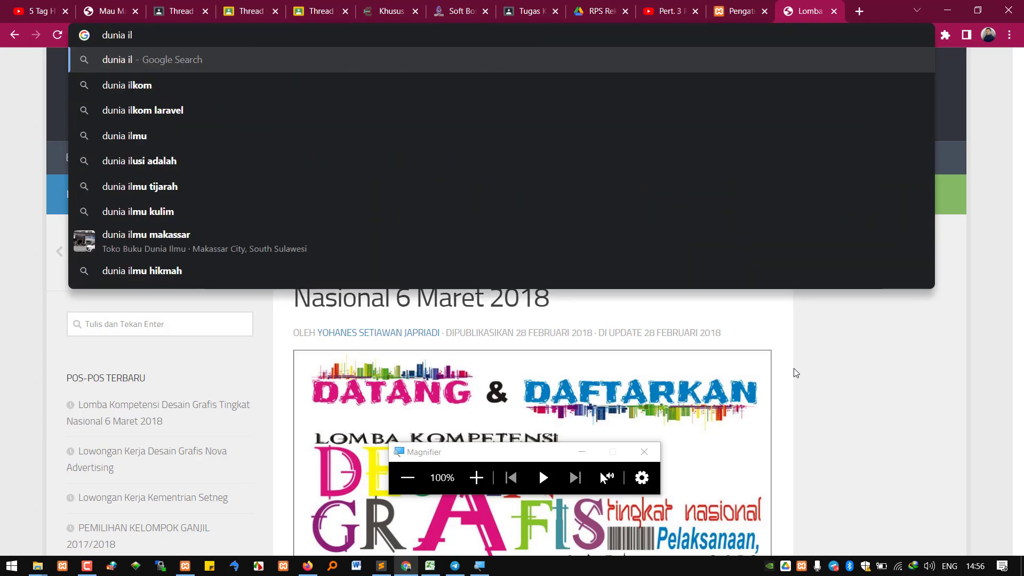
{"action": "type", "text": "kom"}
{"action": "key", "text": "Return"}
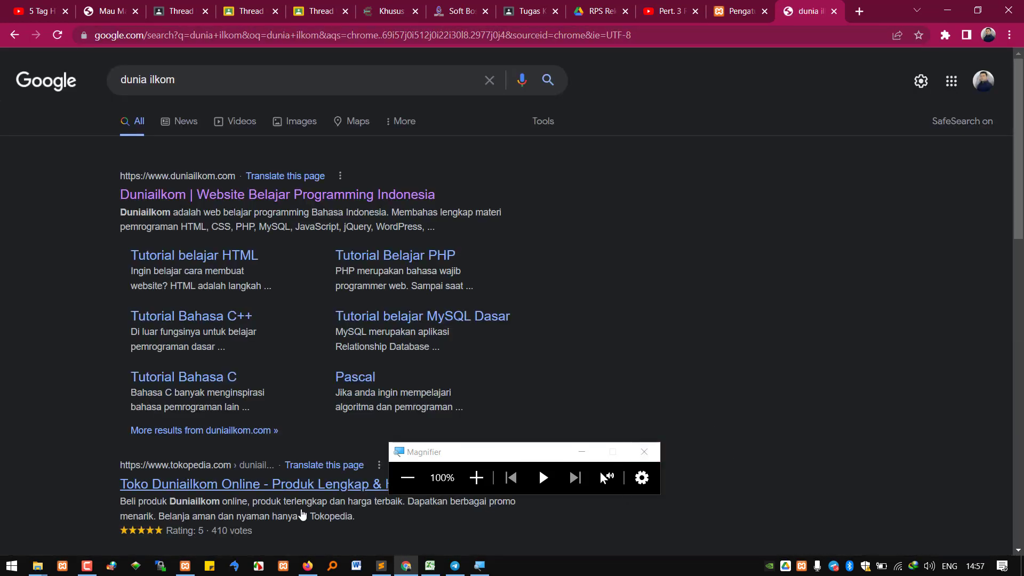
{"action": "left_click", "coordinate": [247, 211]}
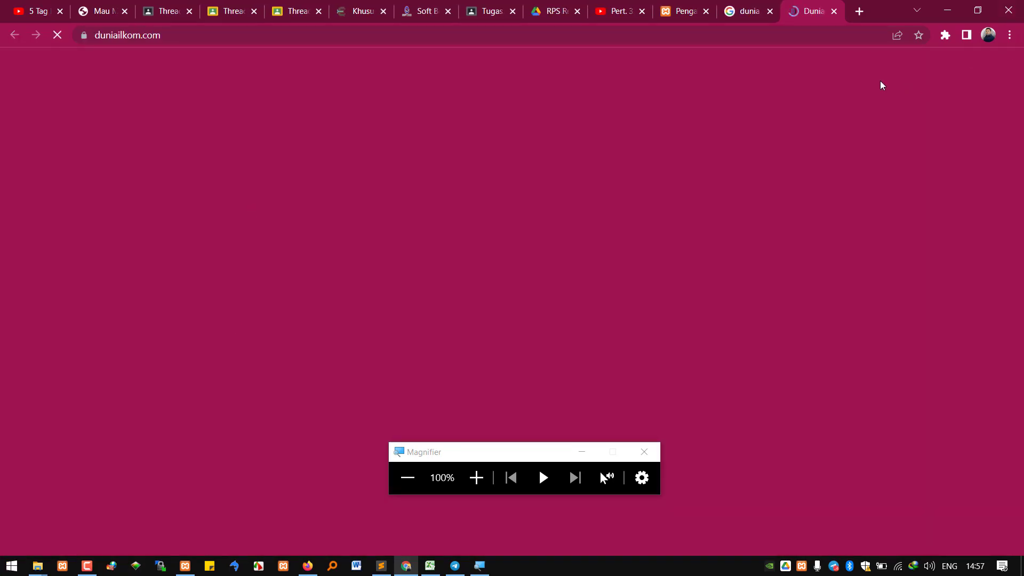
{"action": "scroll", "coordinate": [579, 301], "scroll_direction": "down", "scroll_amount": 3}
{"action": "scroll", "coordinate": [580, 317], "scroll_direction": "down", "scroll_amount": 3}
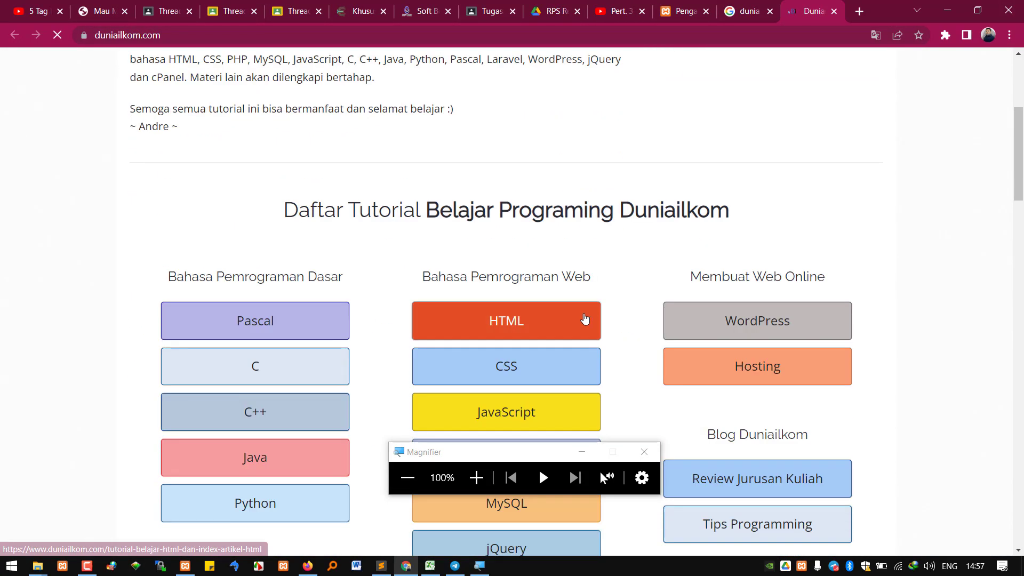
{"action": "scroll", "coordinate": [456, 219], "scroll_direction": "up", "scroll_amount": 5}
{"action": "scroll", "coordinate": [457, 417], "scroll_direction": "down", "scroll_amount": 15}
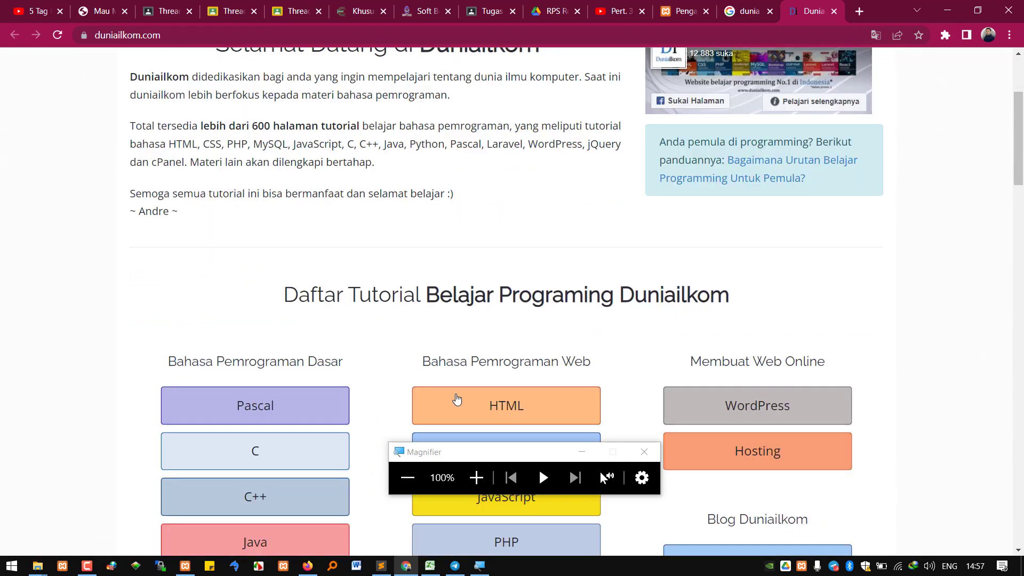
{"action": "scroll", "coordinate": [586, 377], "scroll_direction": "down", "scroll_amount": 11}
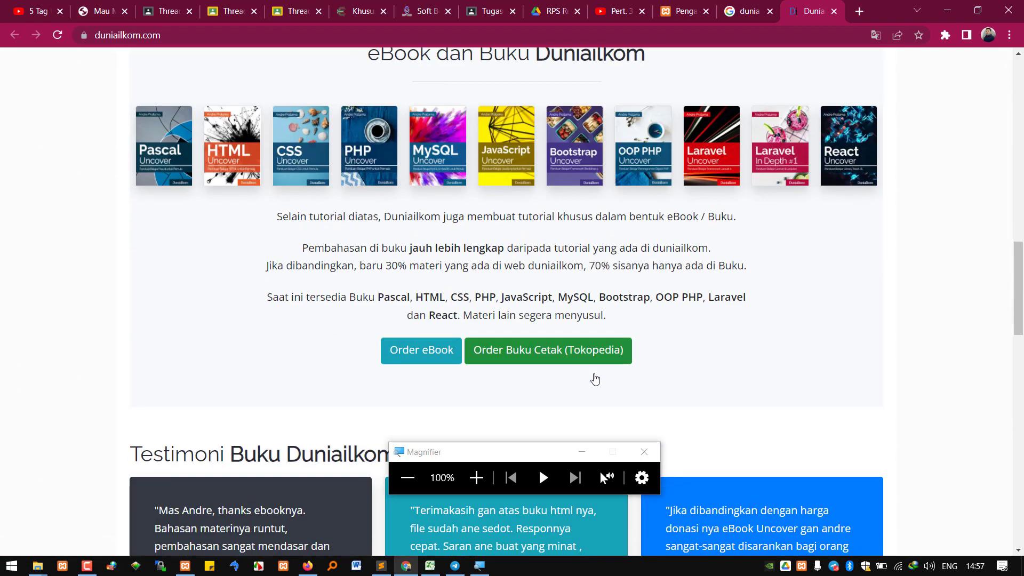
{"action": "scroll", "coordinate": [611, 362], "scroll_direction": "down", "scroll_amount": 4}
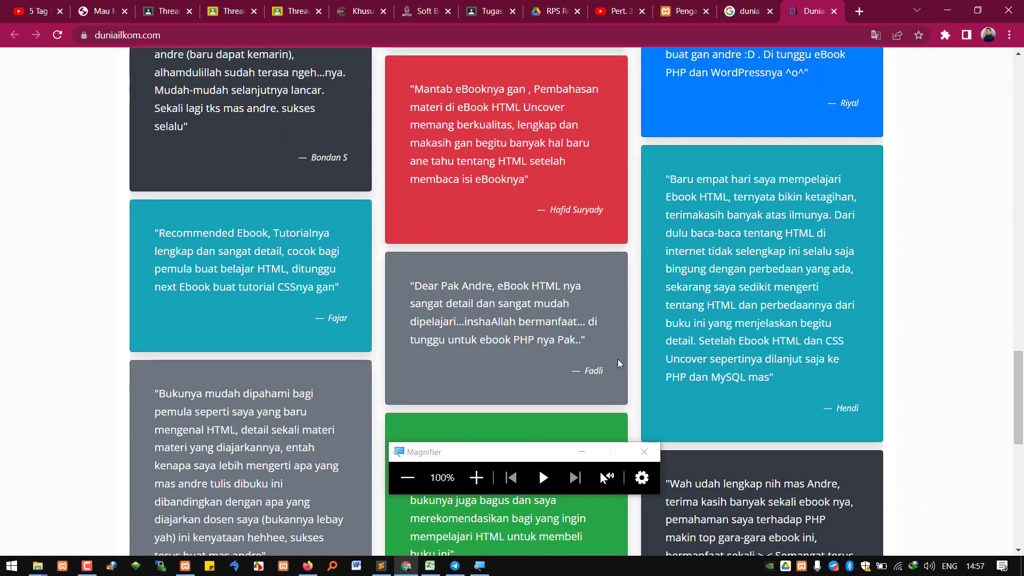
{"action": "scroll", "coordinate": [425, 384], "scroll_direction": "down", "scroll_amount": 10}
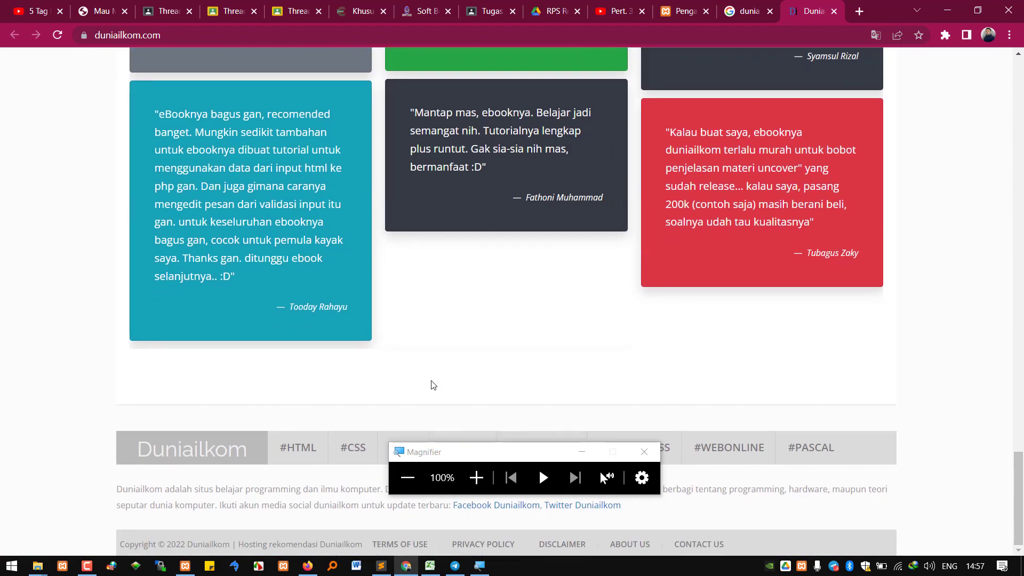
- Open the #HTML category and the Belajar HTML Dasar Part 4 article
{"action": "left_click", "coordinate": [289, 453]}
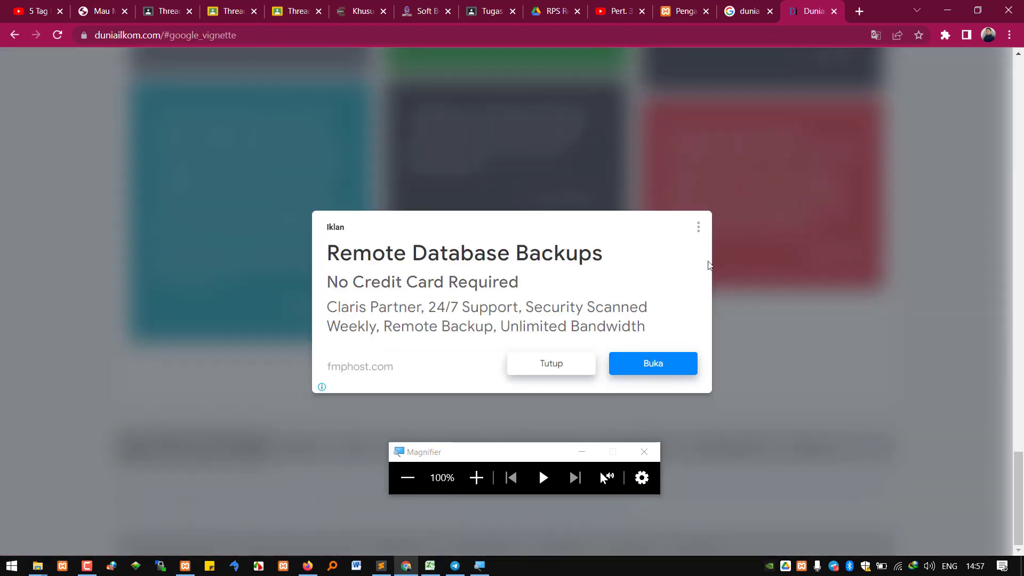
{"action": "left_click", "coordinate": [566, 371]}
{"action": "scroll", "coordinate": [441, 177], "scroll_direction": "down", "scroll_amount": 4}
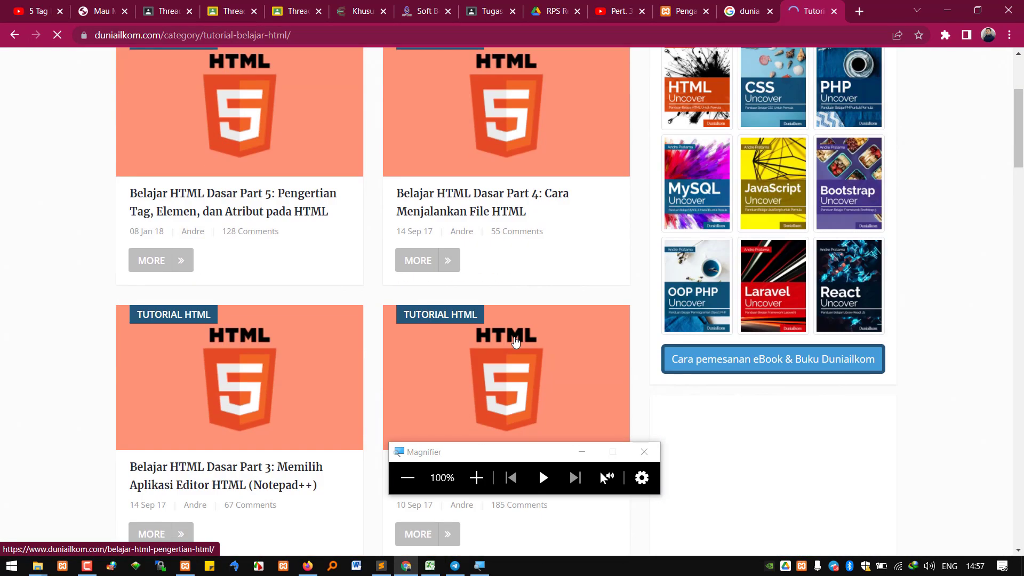
{"action": "left_click", "coordinate": [457, 201]}
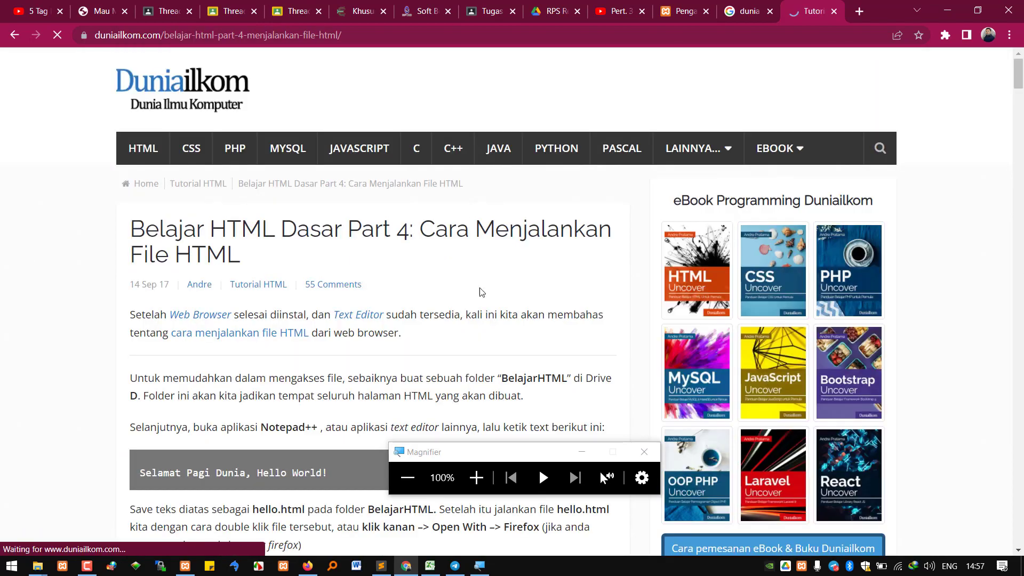
{"action": "scroll", "coordinate": [438, 440], "scroll_direction": "down", "scroll_amount": 3}
{"action": "left_click_drag", "start_coordinate": [1022, 91], "coordinate": [1021, 167]}
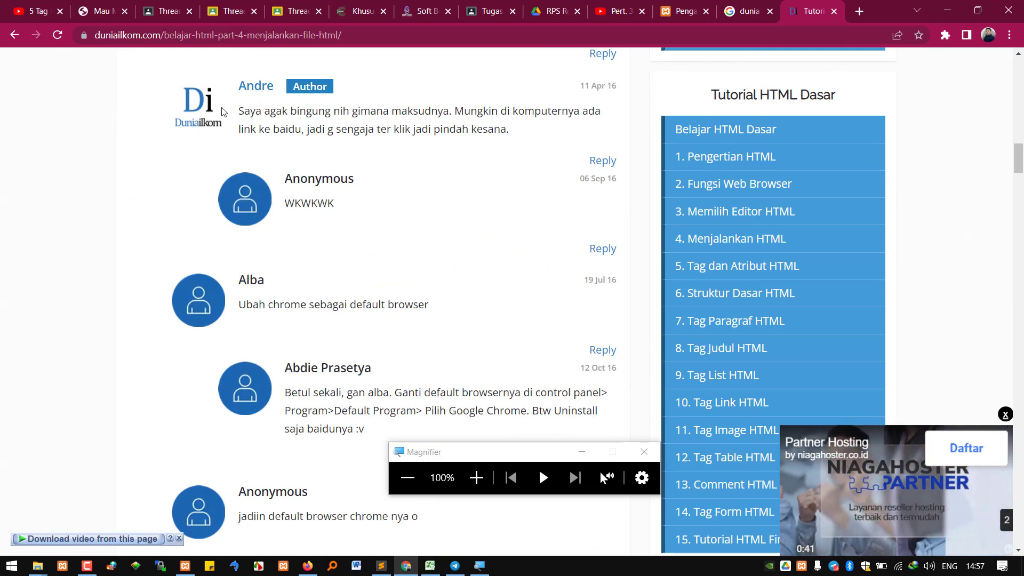
- Read the article's reader comments and author replies, then return to WordPress Discussion Settings
{"action": "left_click_drag", "start_coordinate": [239, 111], "coordinate": [335, 128]}
{"action": "scroll", "coordinate": [571, 221], "scroll_direction": "up", "scroll_amount": 4}
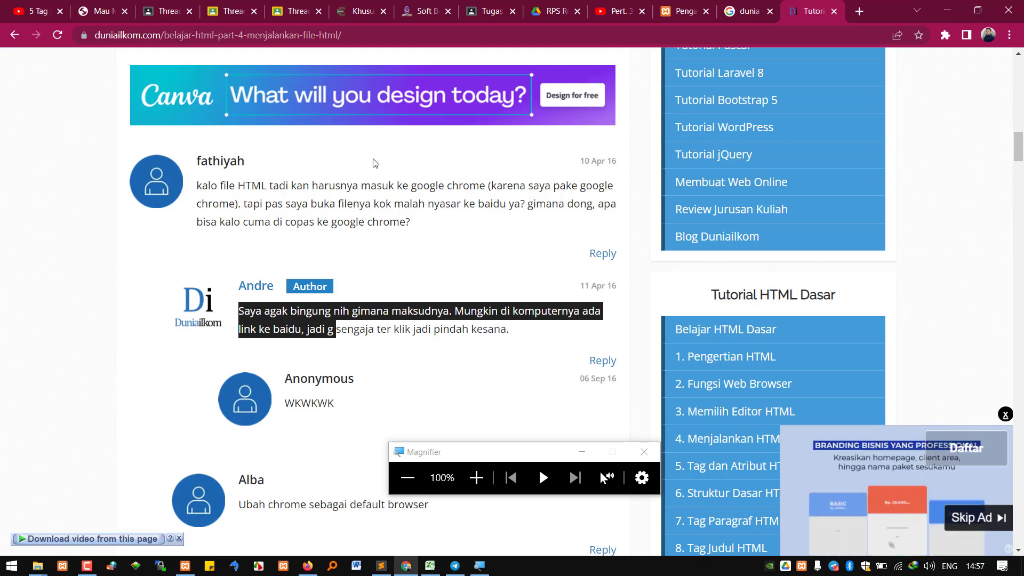
{"action": "left_click_drag", "start_coordinate": [423, 185], "coordinate": [494, 204]}
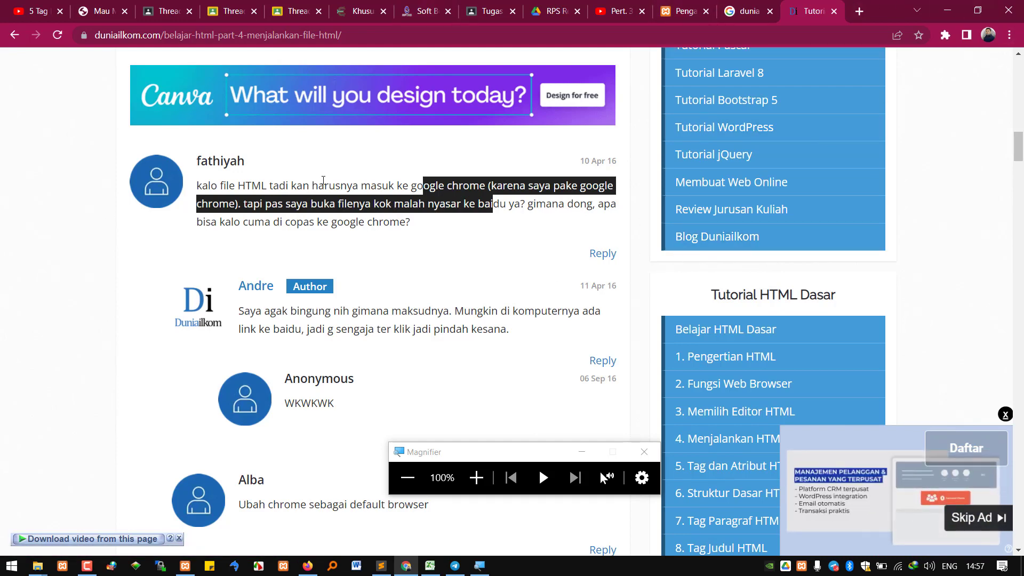
{"action": "left_click", "coordinate": [293, 183]}
{"action": "left_click_drag", "start_coordinate": [196, 186], "coordinate": [264, 222]}
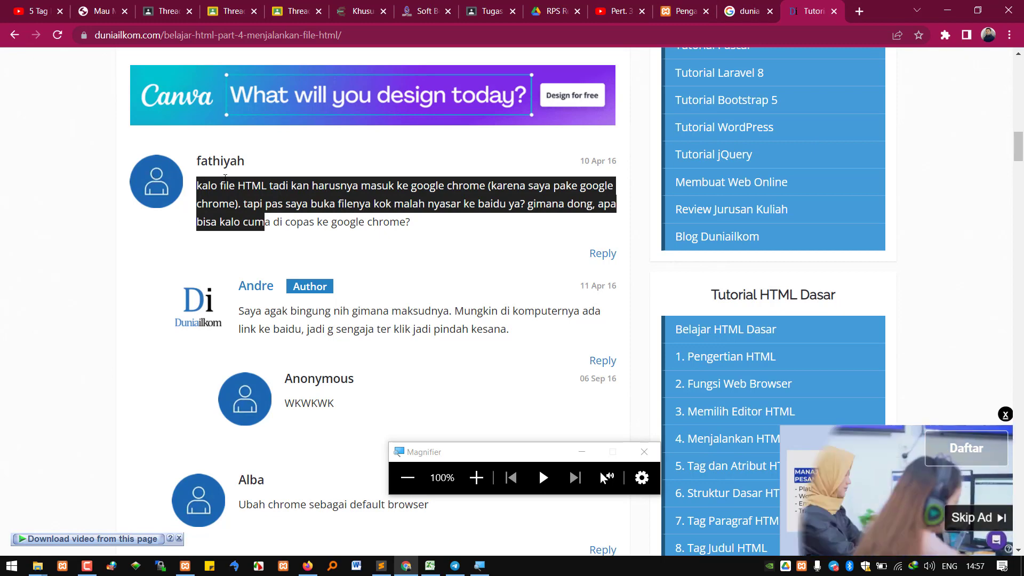
{"action": "left_click_drag", "start_coordinate": [250, 312], "coordinate": [425, 345]}
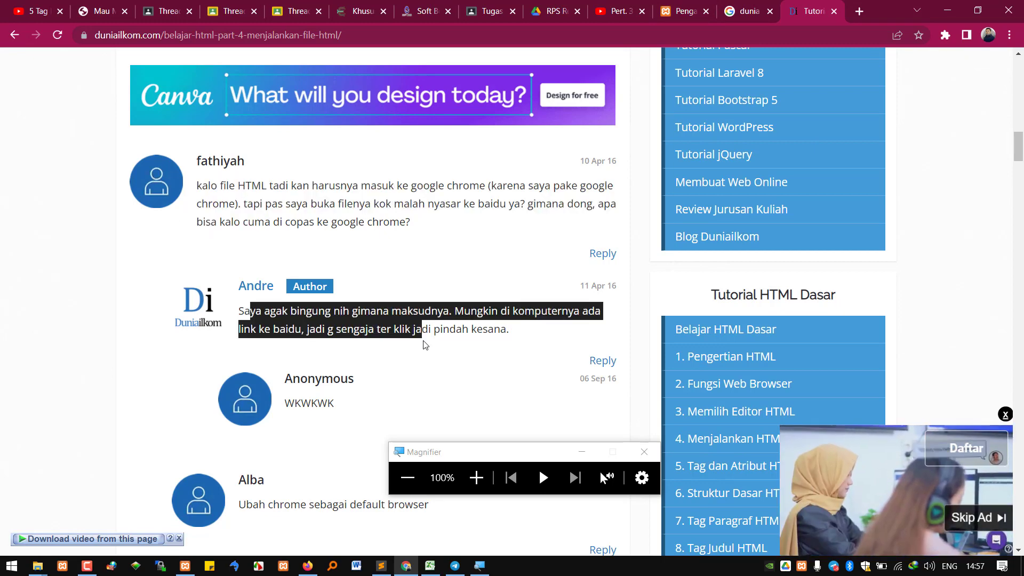
{"action": "double_click", "coordinate": [310, 403]}
{"action": "scroll", "coordinate": [259, 397], "scroll_direction": "down", "scroll_amount": 2}
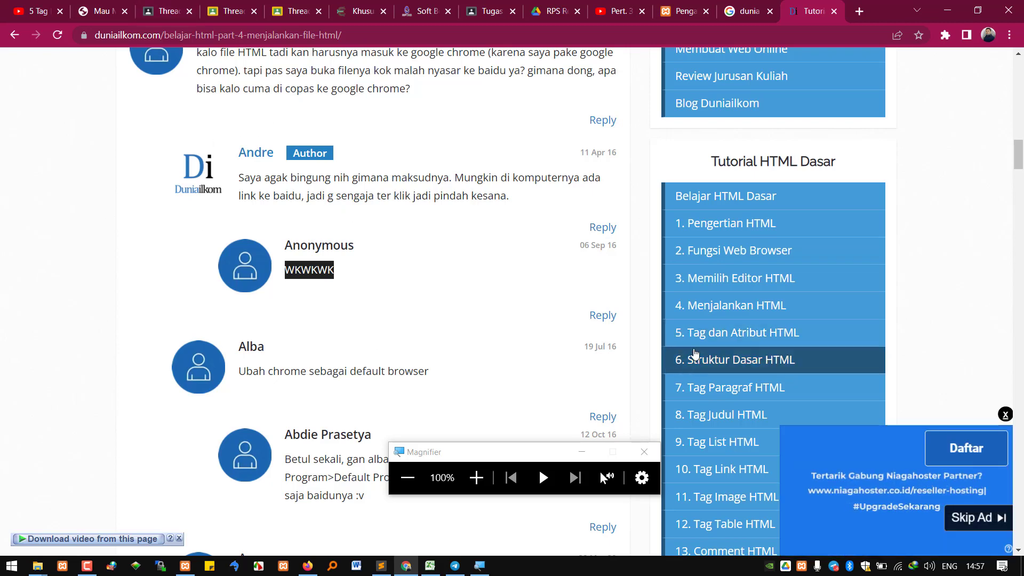
{"action": "left_click", "coordinate": [677, 16]}
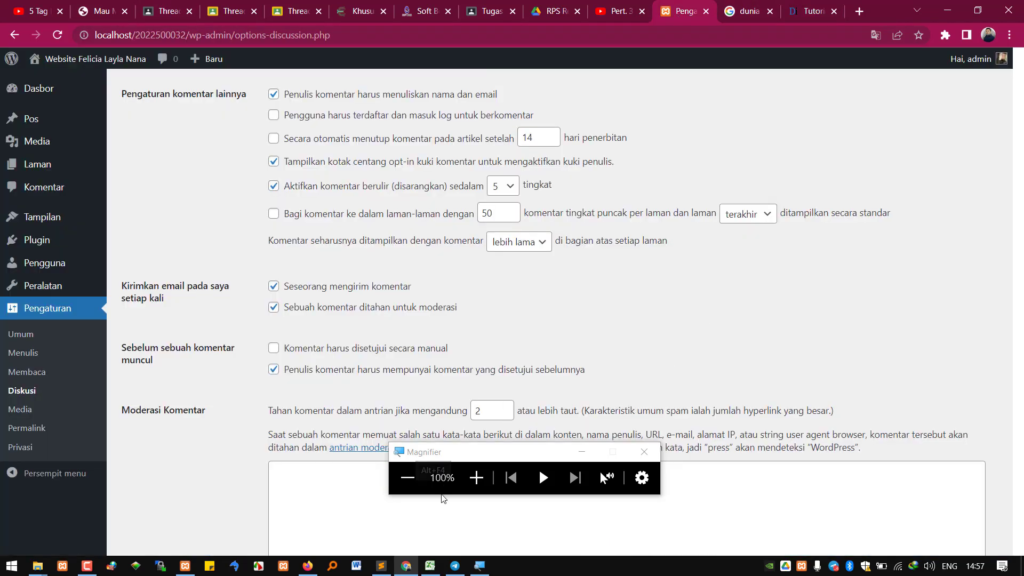
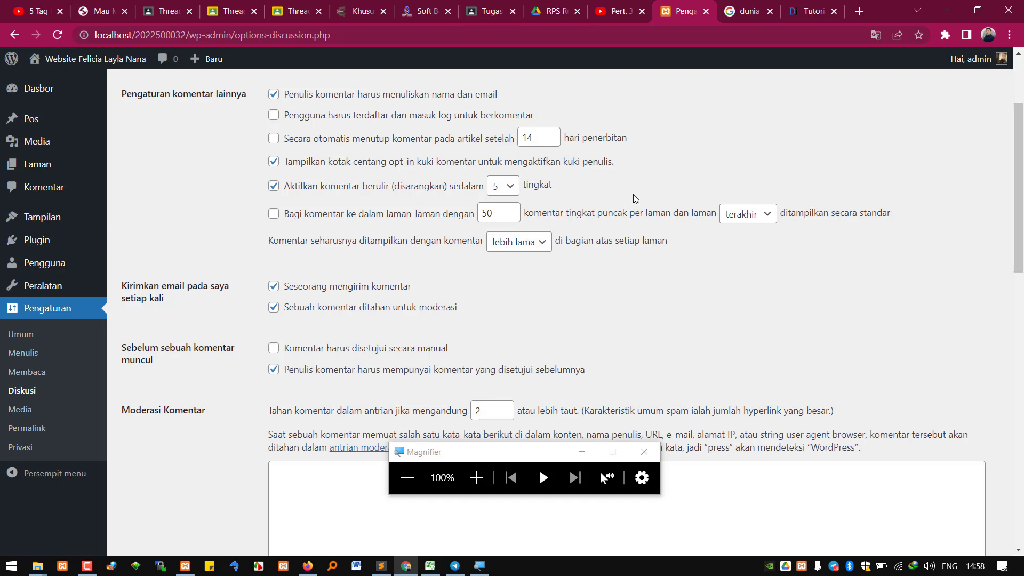
- Review the Discussion settings and the blocked keywords box, then go to Media Settings
{"action": "scroll", "coordinate": [650, 219], "scroll_direction": "down", "scroll_amount": 1}
{"action": "scroll", "coordinate": [649, 219], "scroll_direction": "down", "scroll_amount": 2}
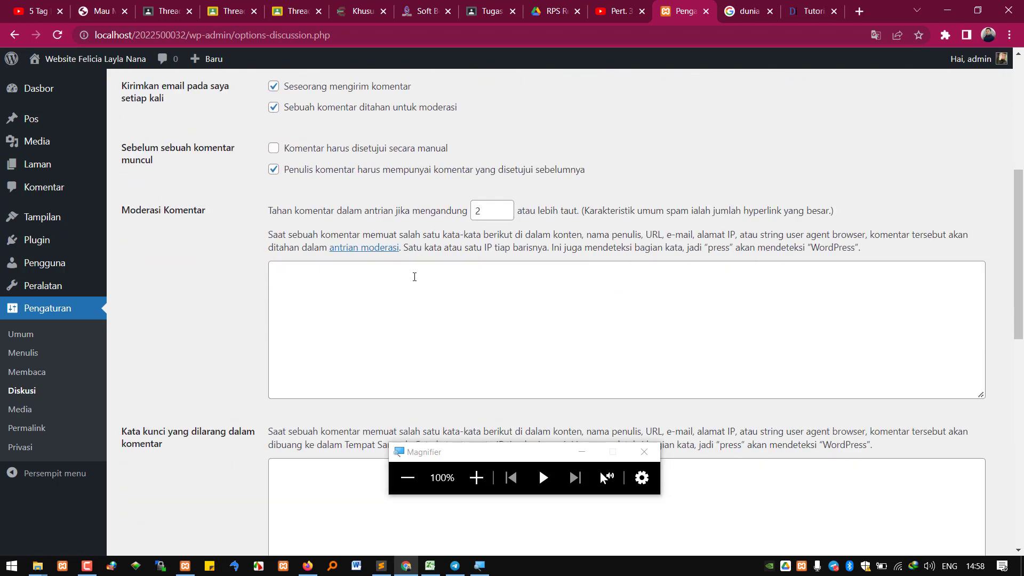
{"action": "scroll", "coordinate": [425, 261], "scroll_direction": "down", "scroll_amount": 1}
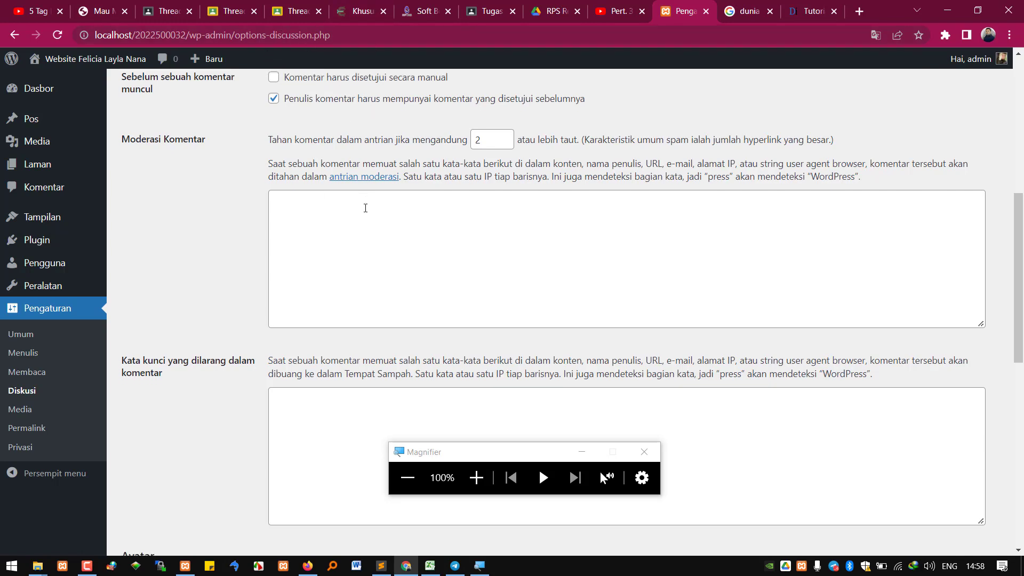
{"action": "scroll", "coordinate": [363, 207], "scroll_direction": "down", "scroll_amount": 3}
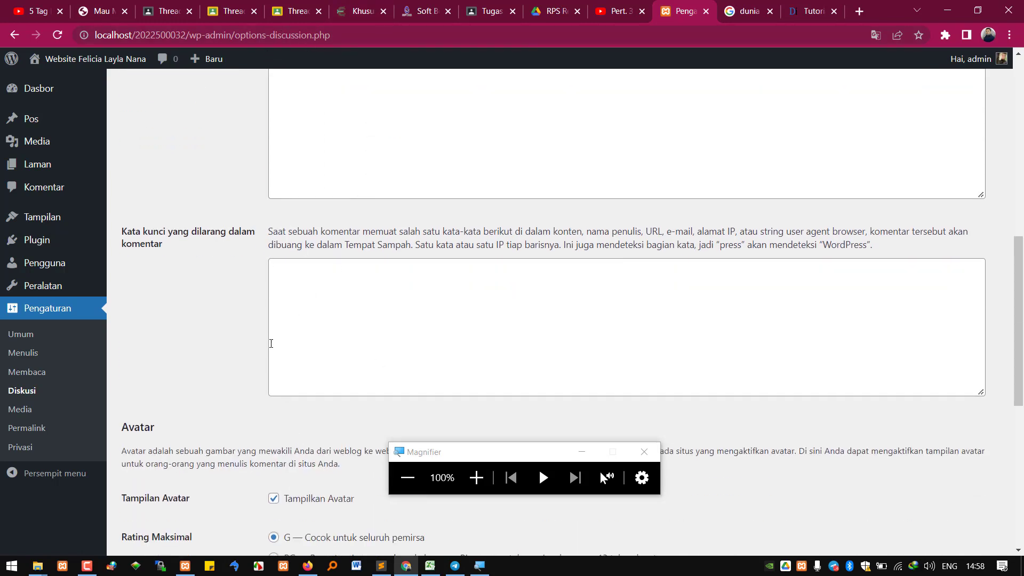
{"action": "scroll", "coordinate": [419, 330], "scroll_direction": "down", "scroll_amount": 3}
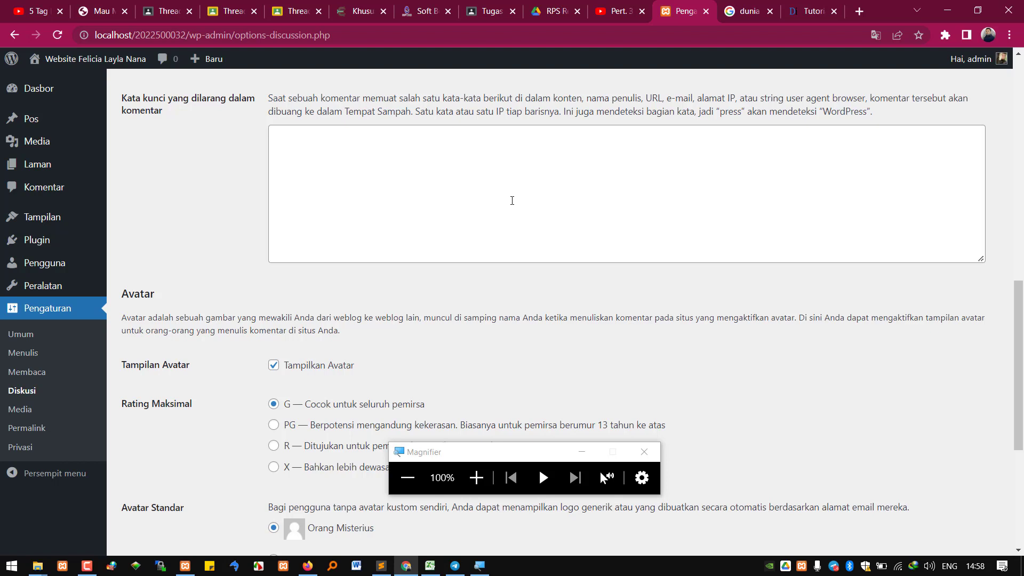
{"action": "left_click", "coordinate": [428, 569]}
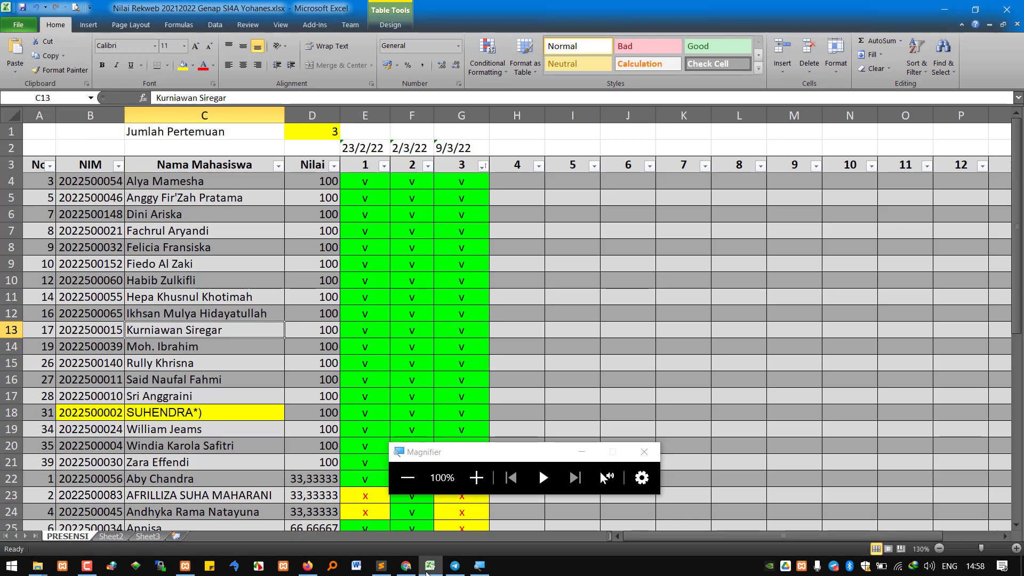
{"action": "left_click", "coordinate": [428, 569]}
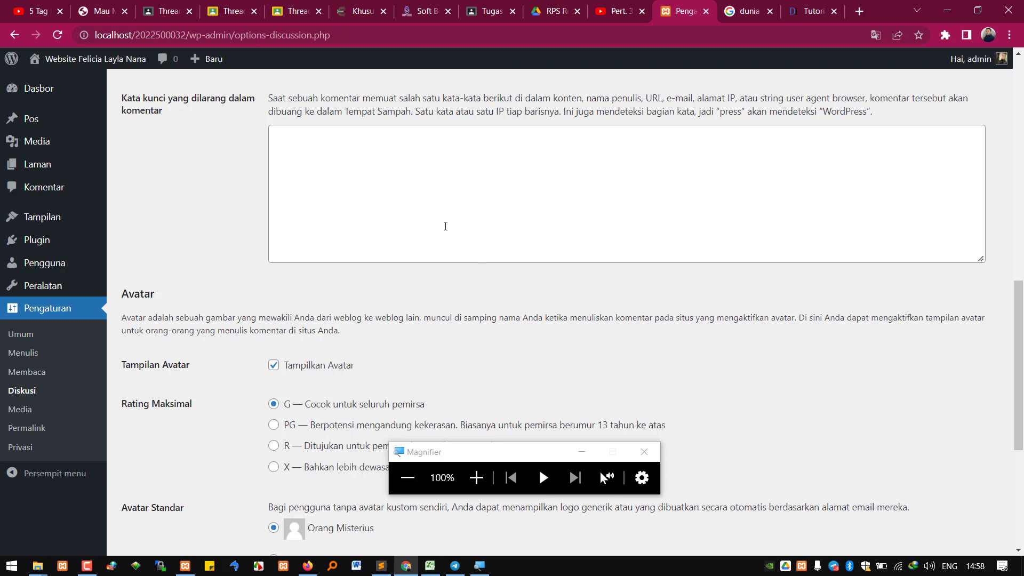
{"action": "left_click", "coordinate": [398, 201]}
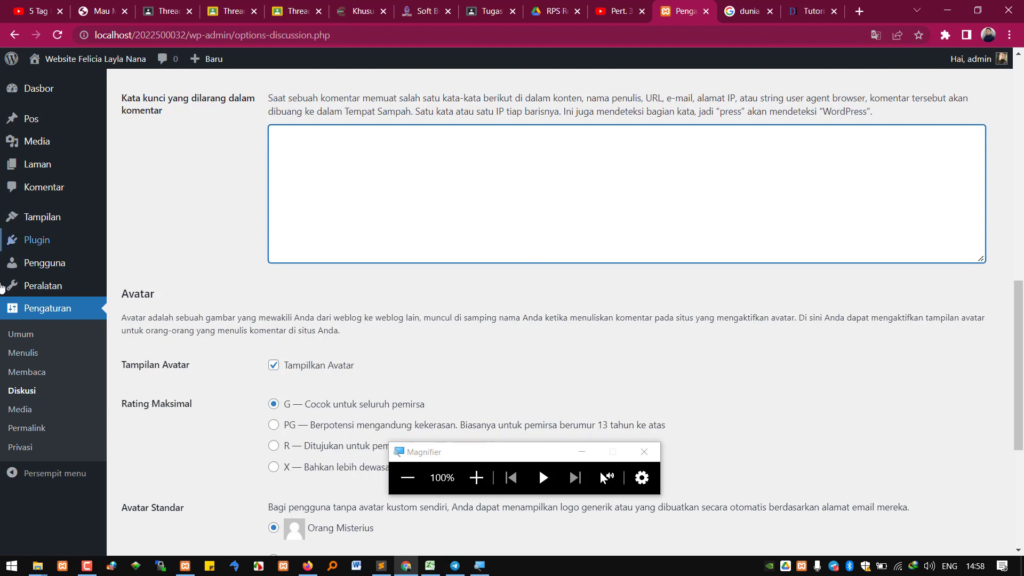
{"action": "left_click", "coordinate": [21, 414]}
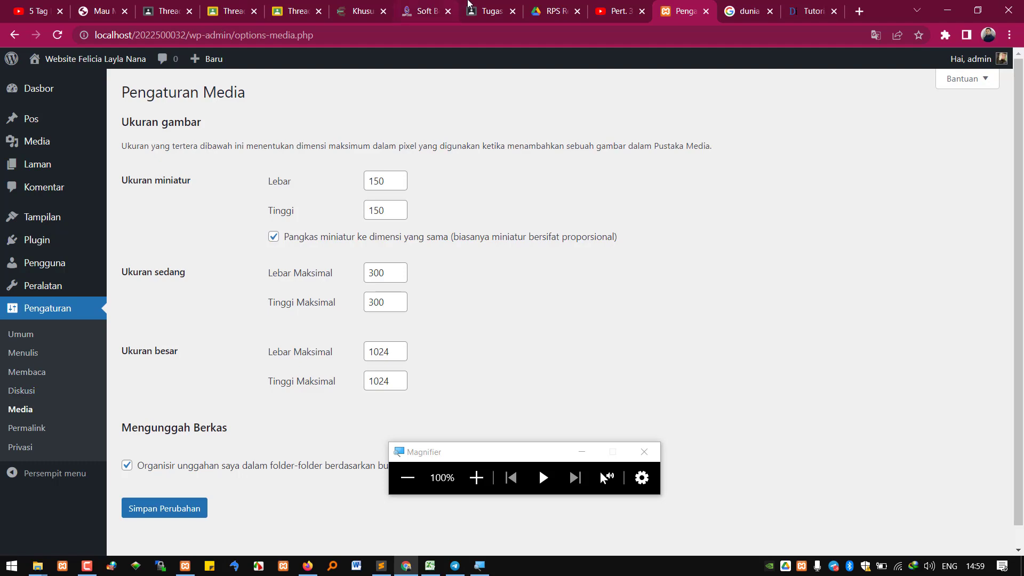
- Close the duniailkom tutorial tab and the Google search results tab
{"action": "left_click", "coordinate": [808, 7]}
{"action": "left_click", "coordinate": [835, 11]}
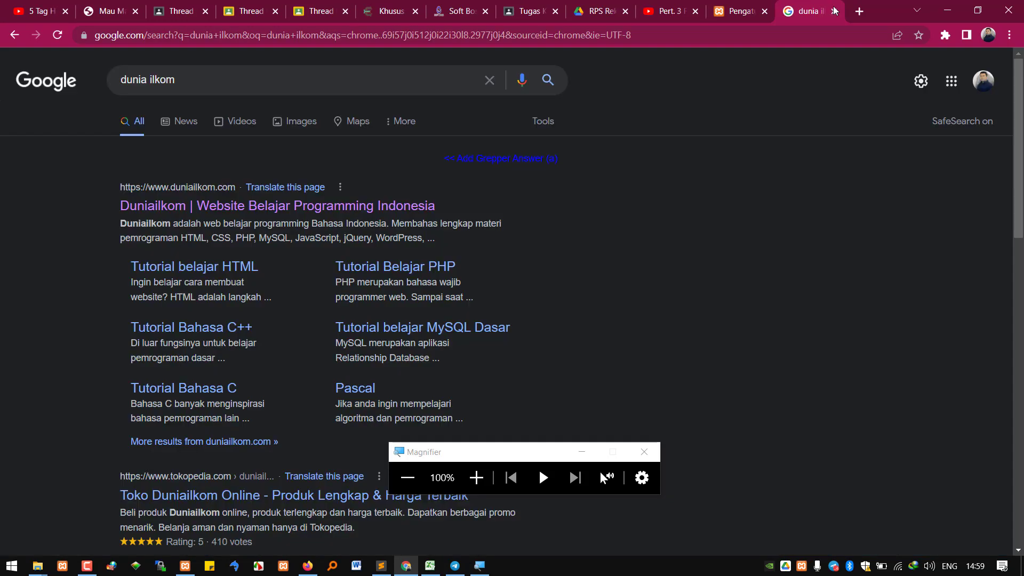
{"action": "left_click", "coordinate": [834, 11]}
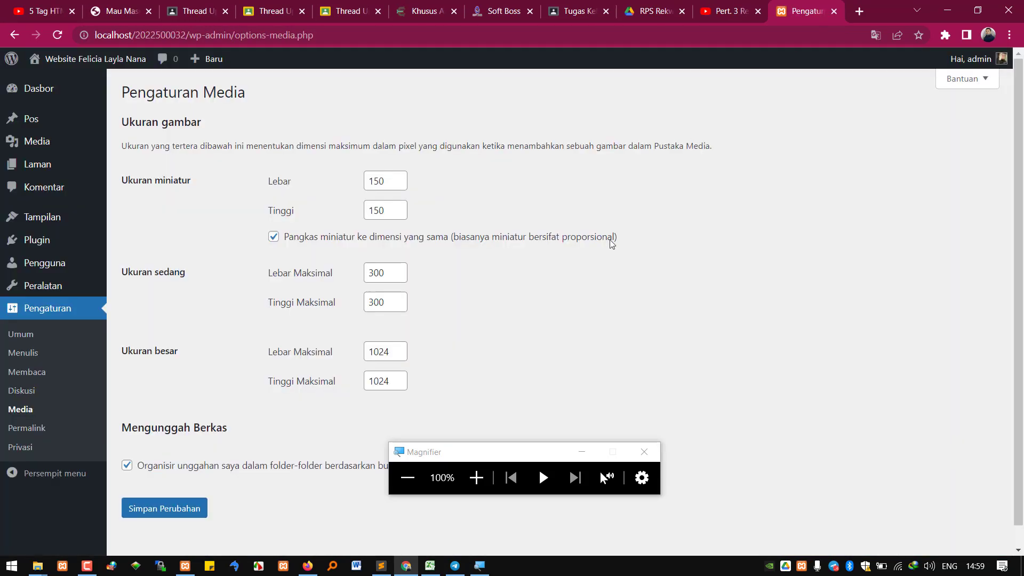
- Briefly magnify the screen, then open Posts > Add New in a new tab
{"action": "left_click", "coordinate": [477, 477]}
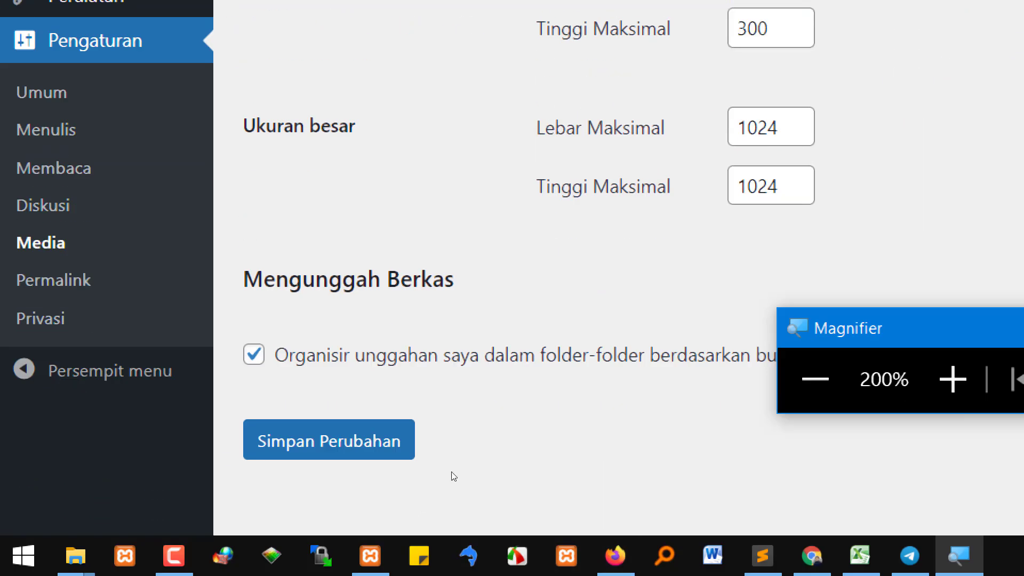
{"action": "key", "text": "super+minus"}
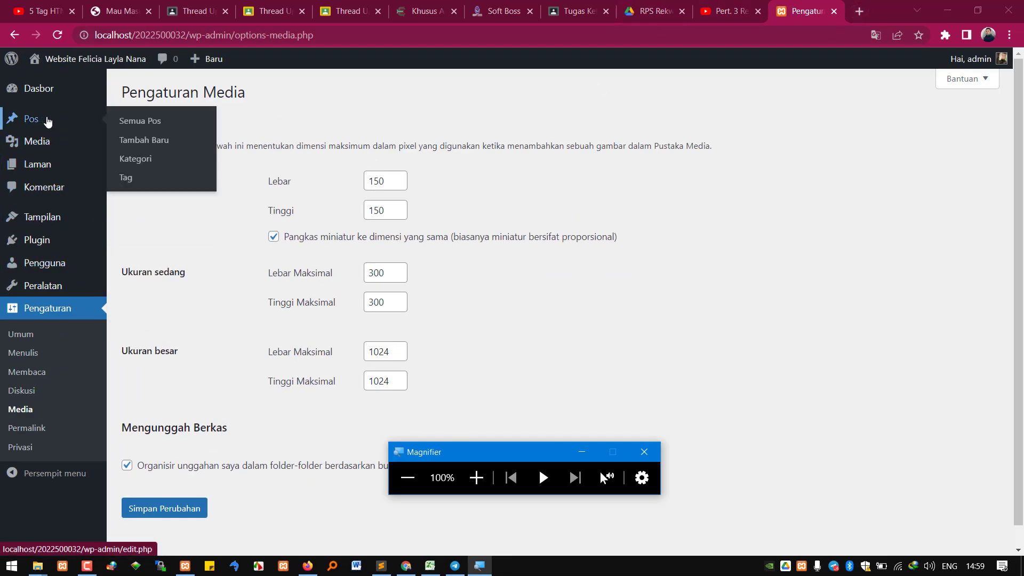
{"action": "middle_click", "coordinate": [155, 138]}
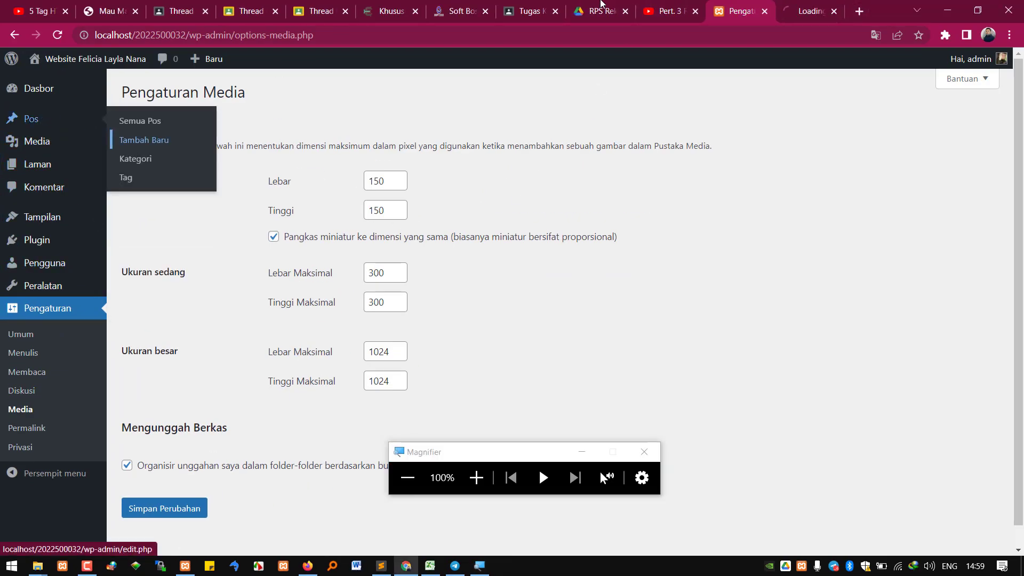
{"action": "left_click", "coordinate": [811, 8]}
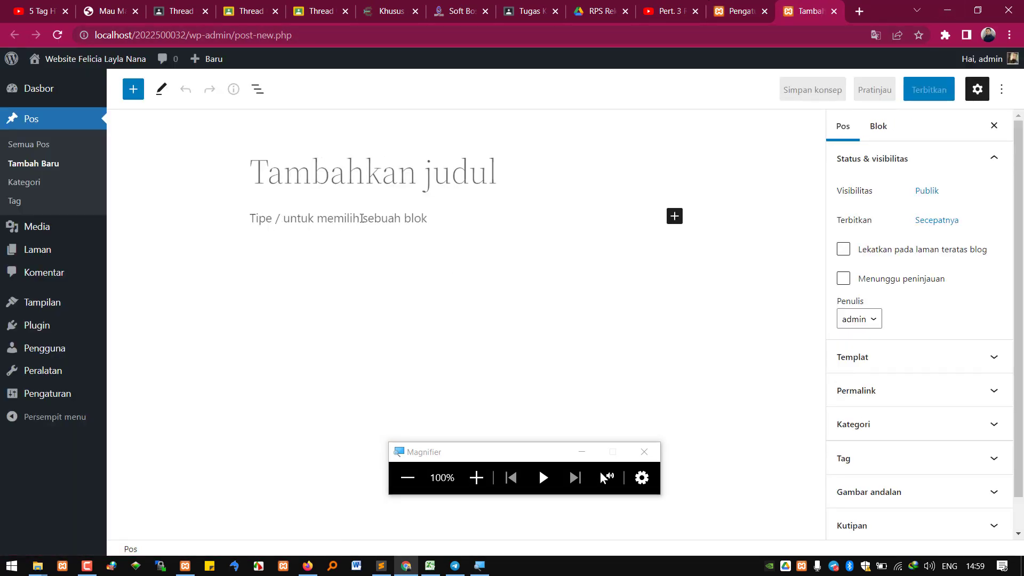
- Publish a new post with a name as its title and the paragraph 'a'
{"action": "type", "text": "felicia"}
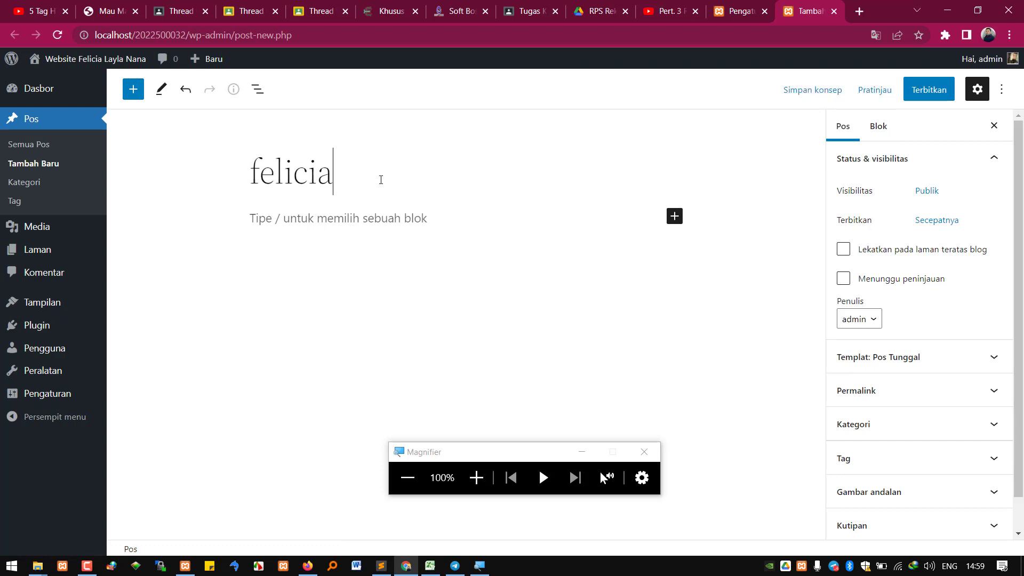
{"action": "left_click", "coordinate": [372, 218]}
{"action": "type", "text": "aura kasih"}
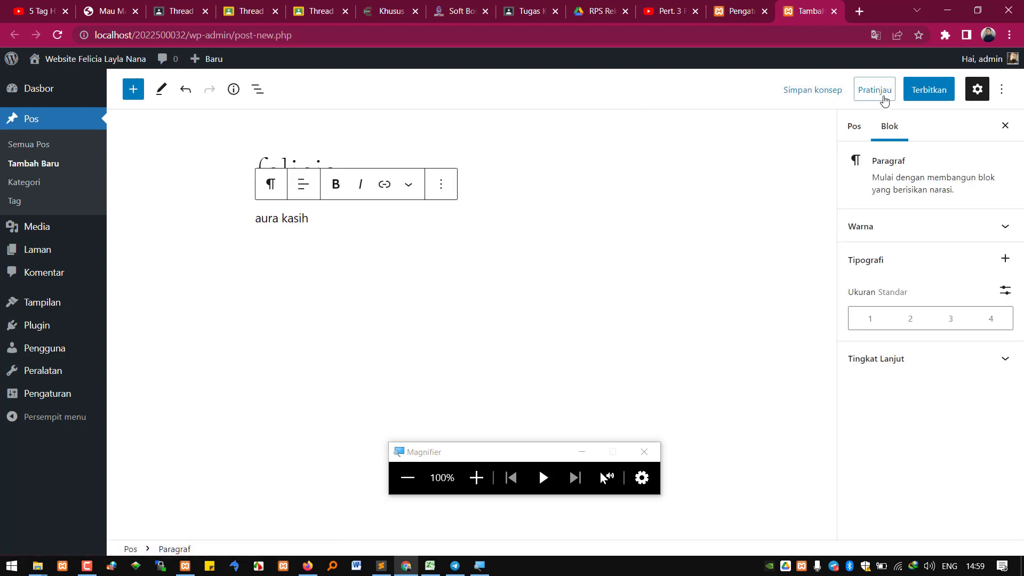
{"action": "left_click", "coordinate": [927, 95]}
{"action": "left_click", "coordinate": [911, 100]}
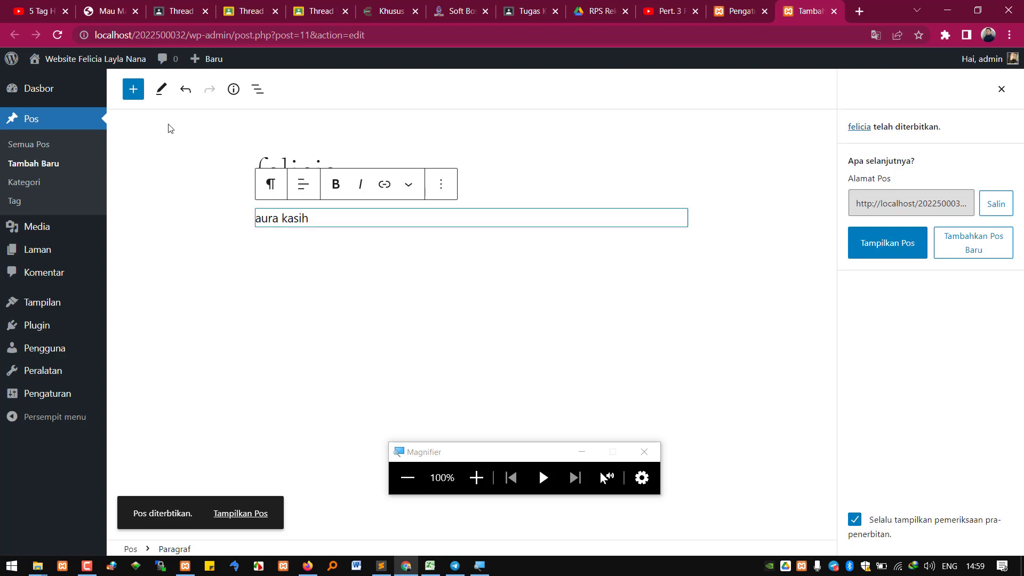
- Search the block inserter for 'gambar' and add an empty Image block
{"action": "left_click", "coordinate": [133, 89]}
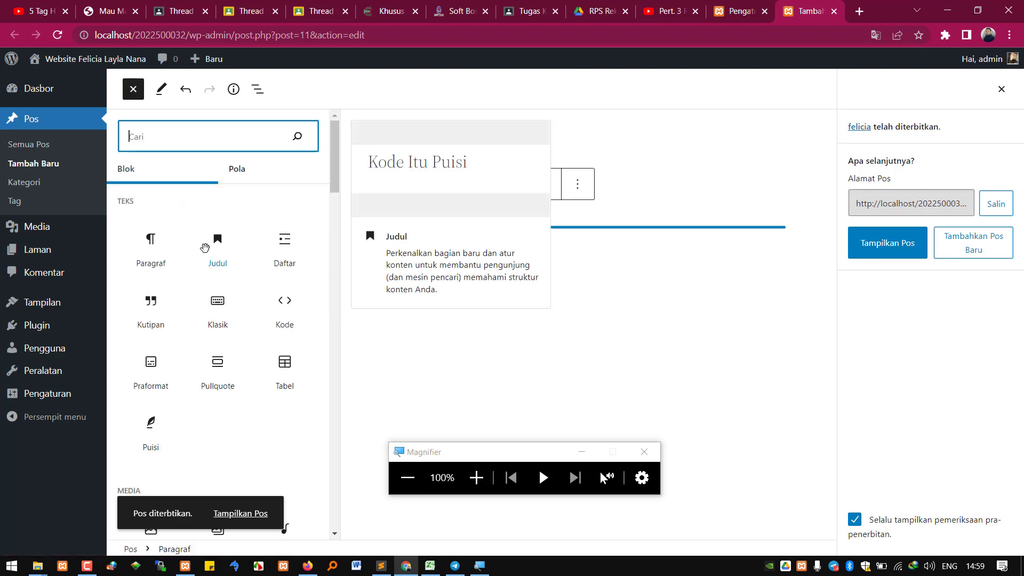
{"action": "type", "text": "ga"}
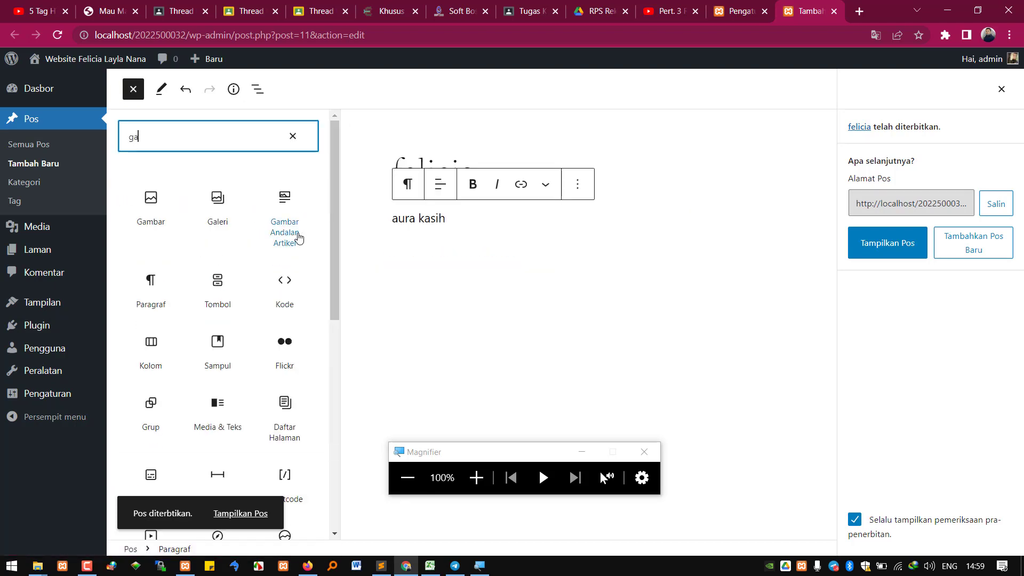
{"action": "type", "text": "mbar"}
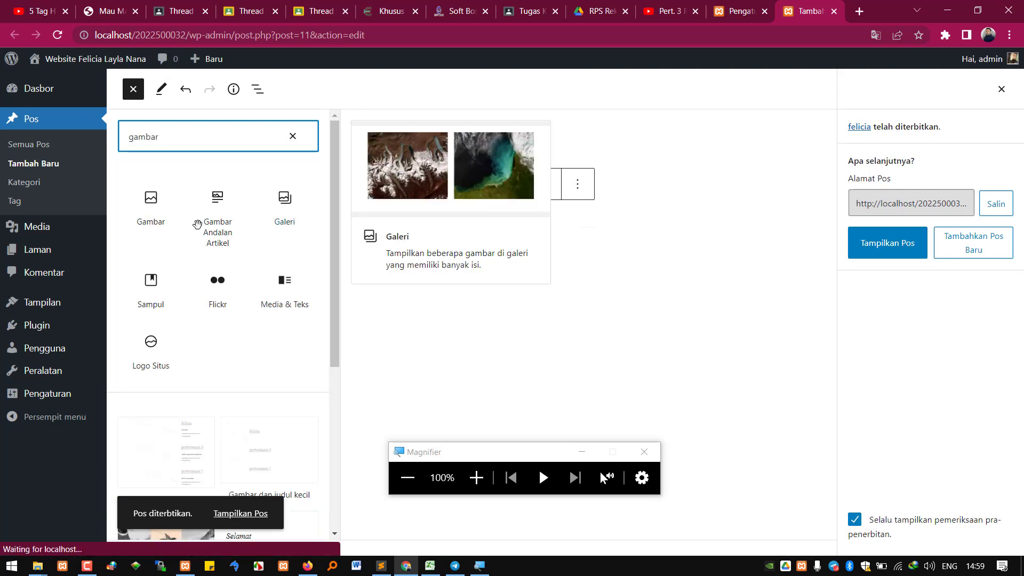
{"action": "left_click", "coordinate": [140, 197]}
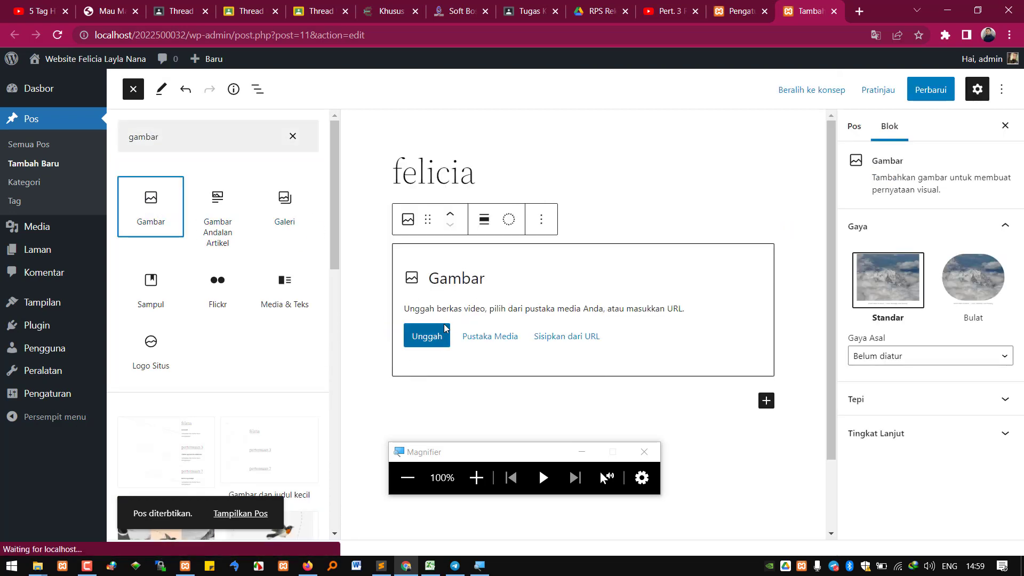
{"action": "mouse_move", "coordinate": [35, 566]}
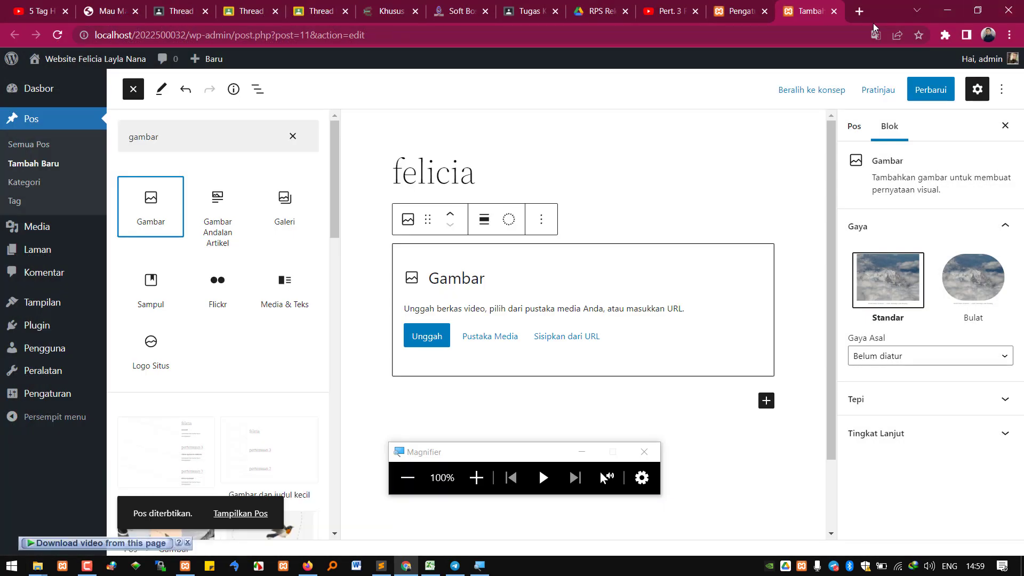
- Search Google for the same name in a new tab and browse the image results
{"action": "left_click", "coordinate": [859, 11]}
{"action": "type", "text": "fe"}
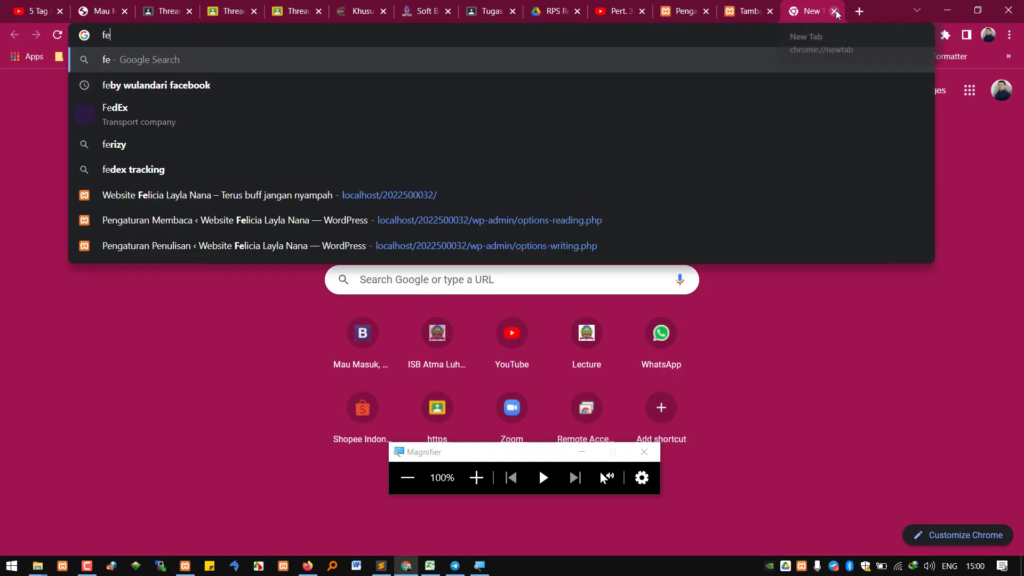
{"action": "type", "text": "licia"}
{"action": "key", "text": "Return"}
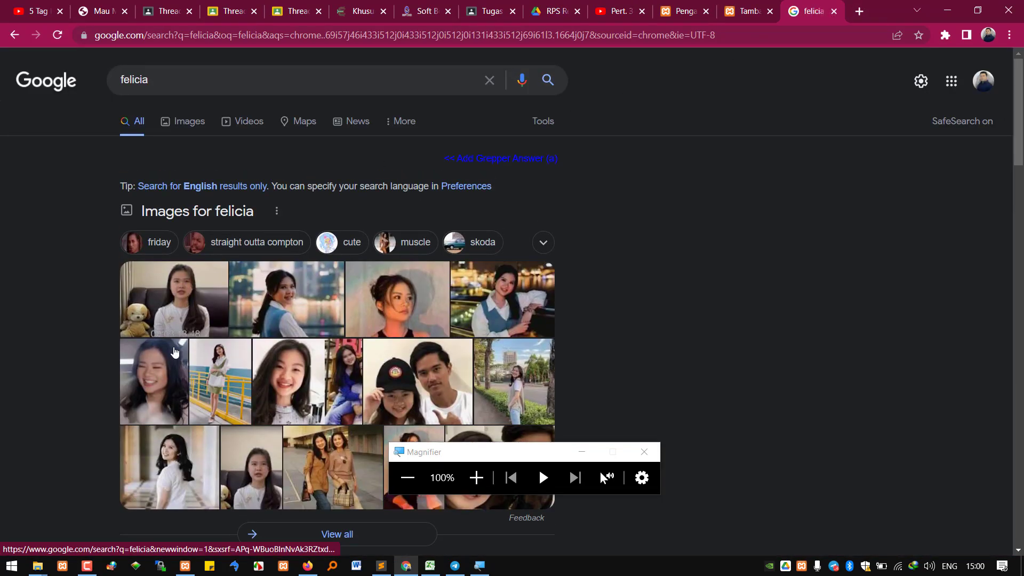
{"action": "left_click", "coordinate": [189, 128]}
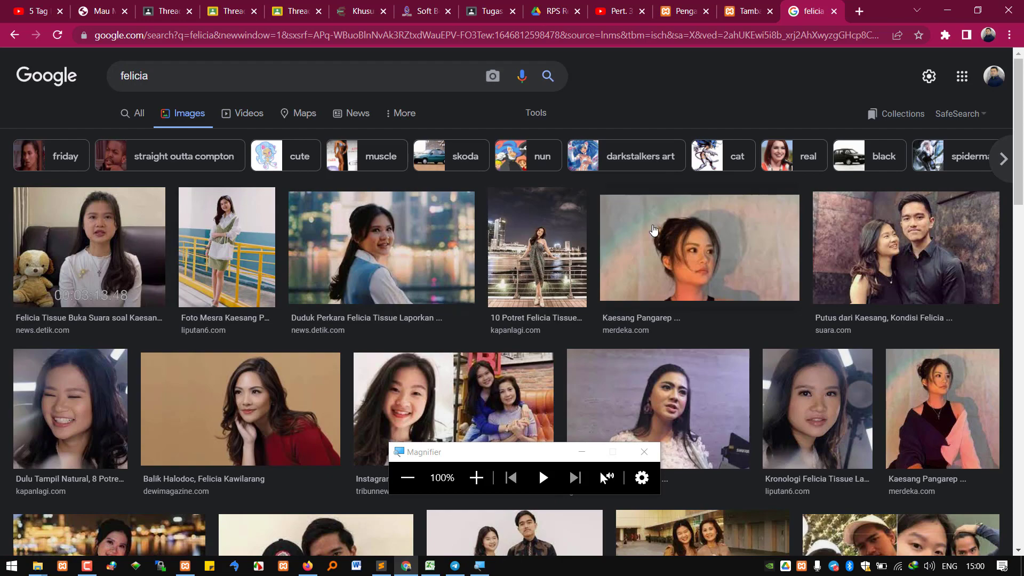
{"action": "left_click", "coordinate": [676, 260]}
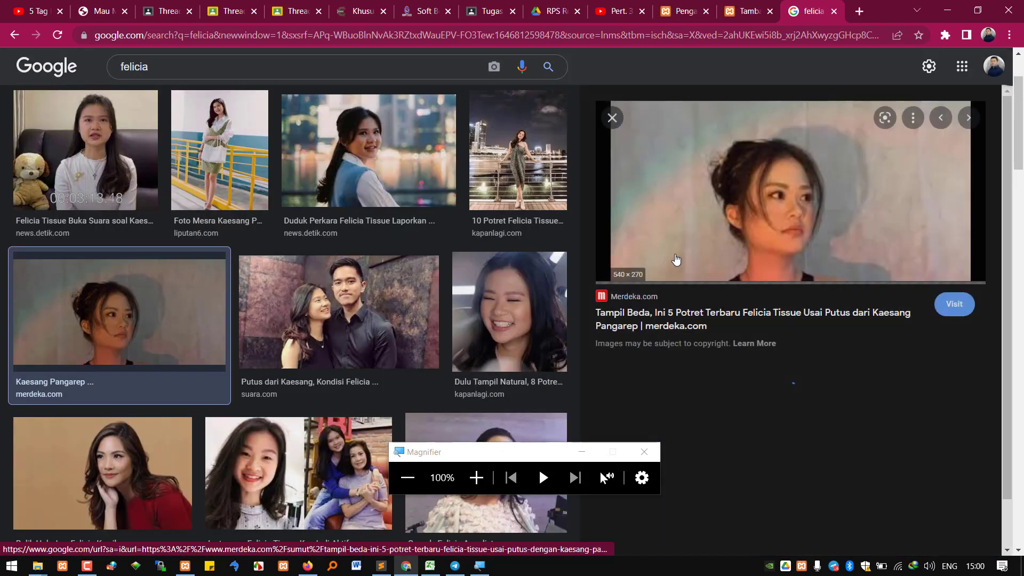
{"action": "left_click", "coordinate": [516, 317]}
{"action": "scroll", "coordinate": [790, 320], "scroll_direction": "down", "scroll_amount": 4}
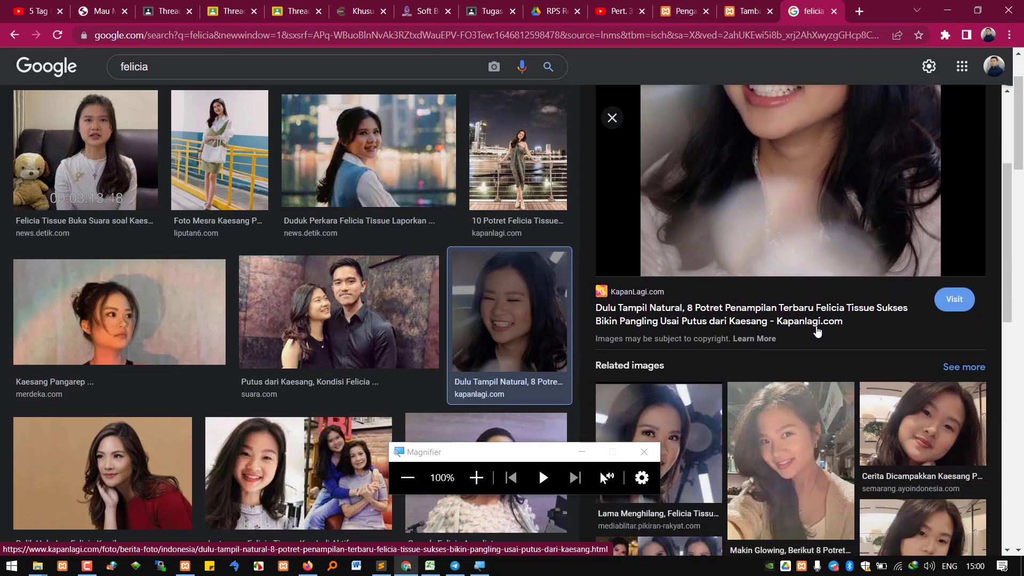
{"action": "scroll", "coordinate": [284, 245], "scroll_direction": "up", "scroll_amount": 2}
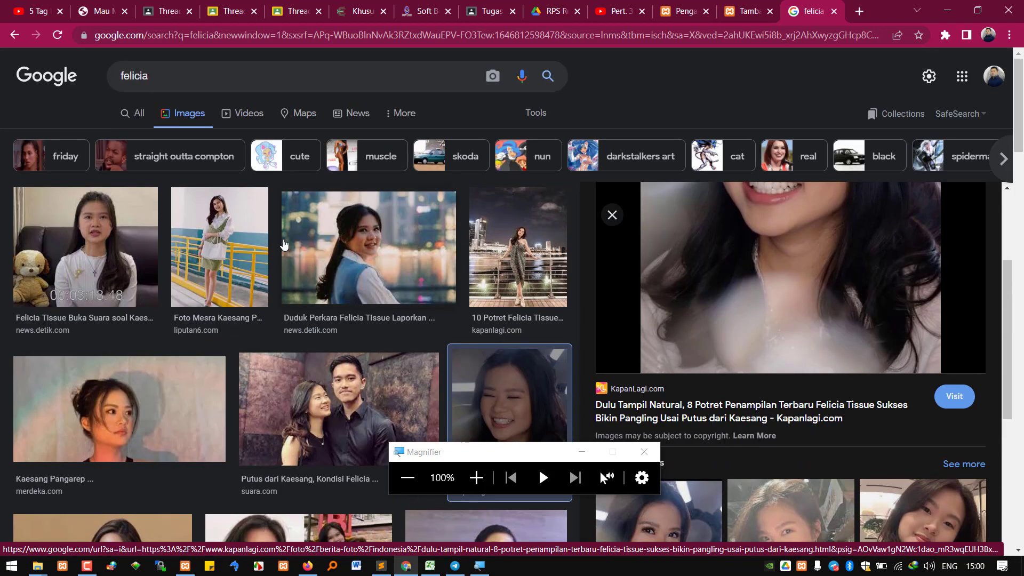
- Filter the image results to Large size and open the first result's preview
{"action": "left_click", "coordinate": [548, 117]}
{"action": "left_click", "coordinate": [118, 137]}
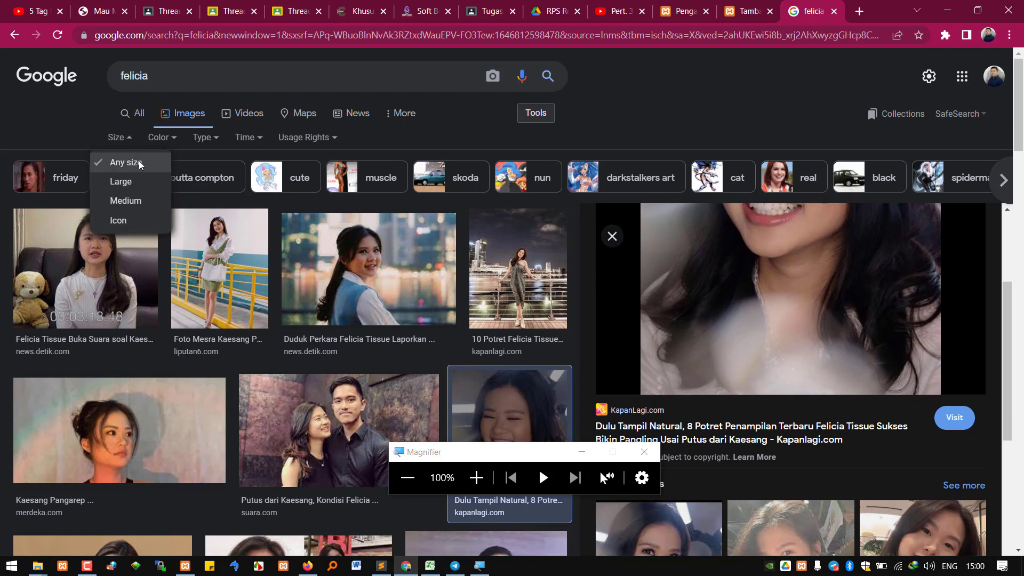
{"action": "left_click", "coordinate": [123, 184]}
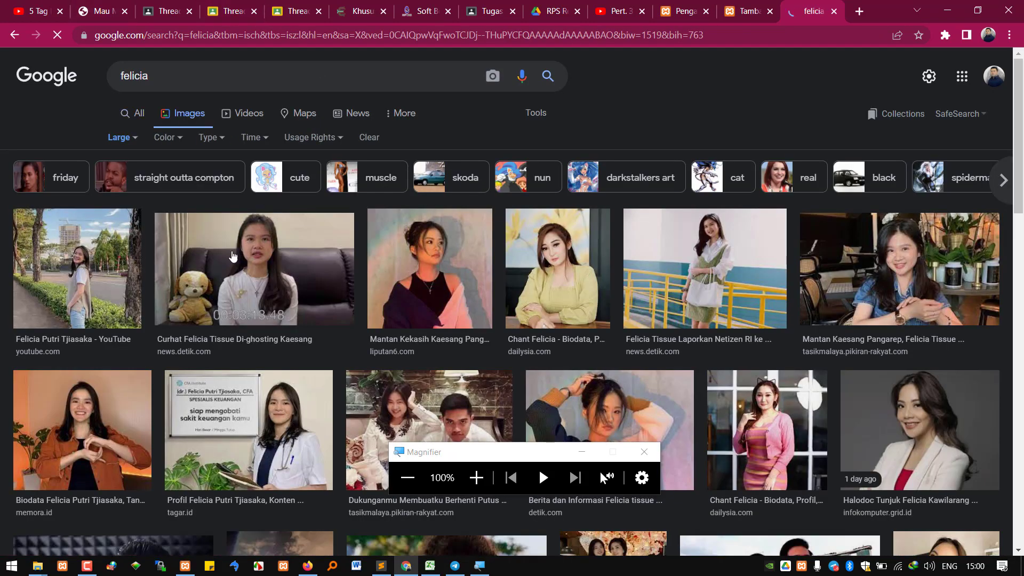
{"action": "left_click", "coordinate": [71, 288]}
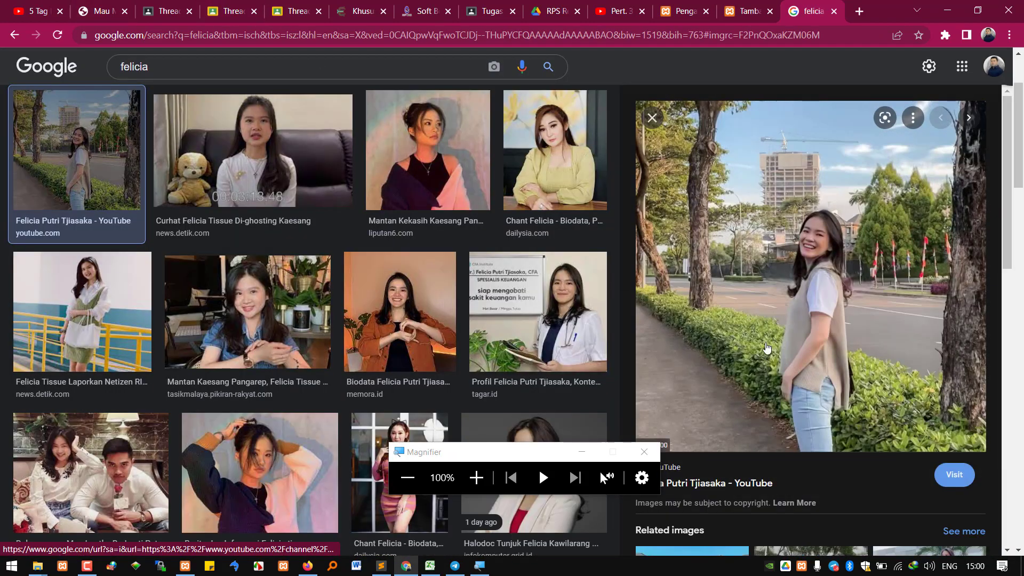
{"action": "left_click_drag", "start_coordinate": [560, 452], "coordinate": [414, 456]}
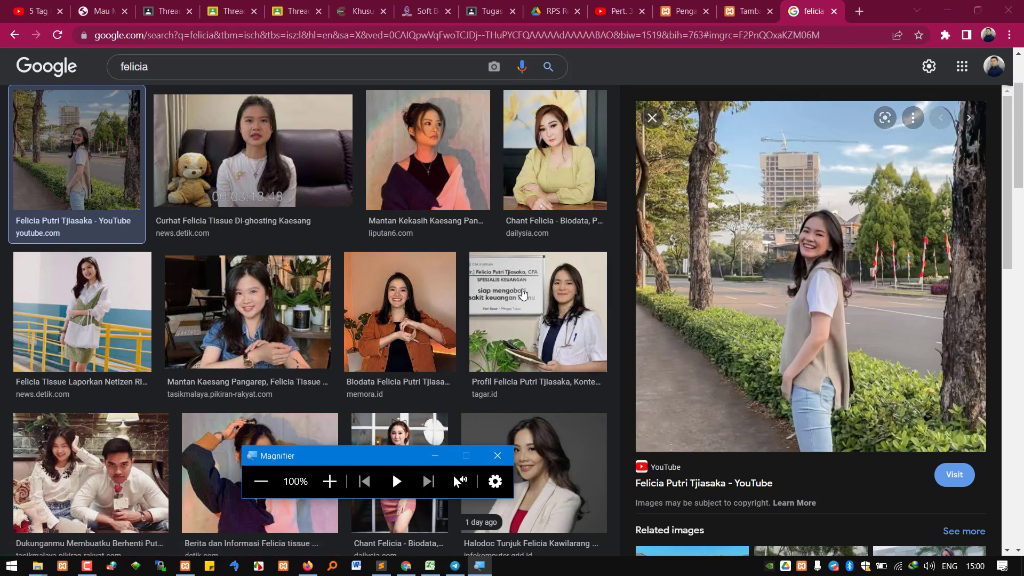
- Save the preview image as unnamed.jpg in the GAMBAR folder on drive D
{"action": "right_click", "coordinate": [727, 211]}
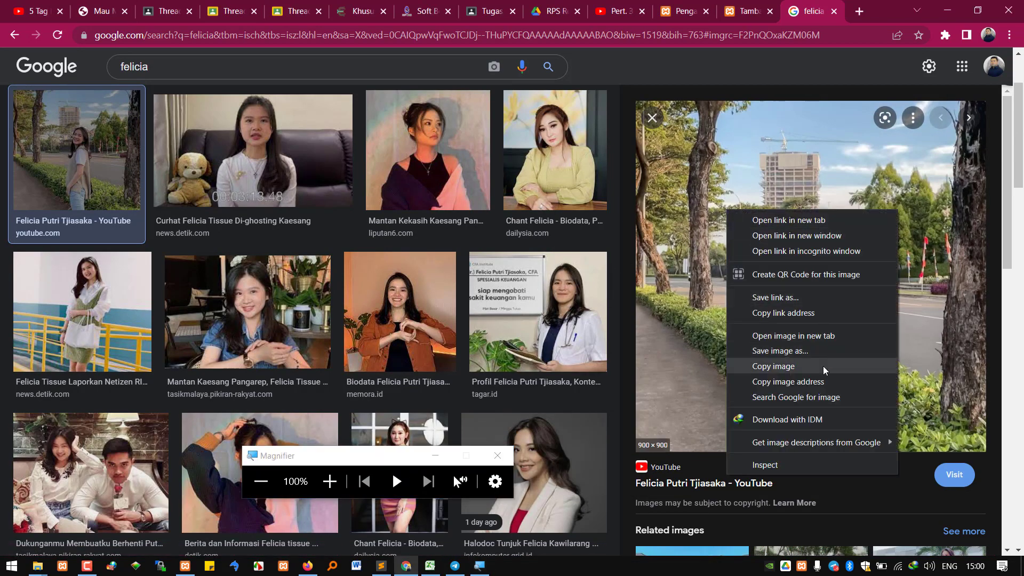
{"action": "left_click", "coordinate": [834, 351]}
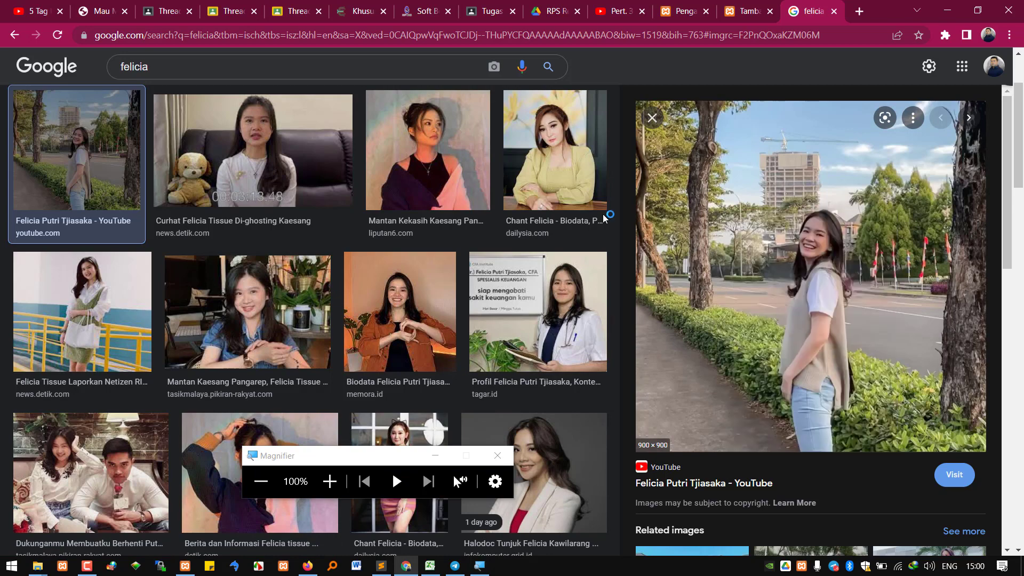
{"action": "left_click", "coordinate": [65, 204]}
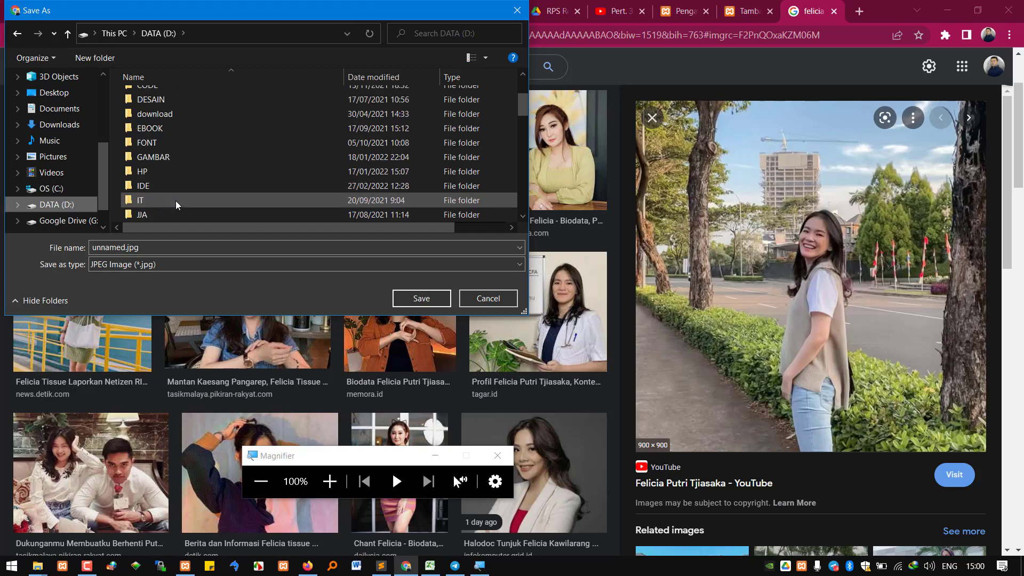
{"action": "scroll", "coordinate": [166, 178], "scroll_direction": "down", "scroll_amount": 2}
{"action": "double_click", "coordinate": [178, 158]}
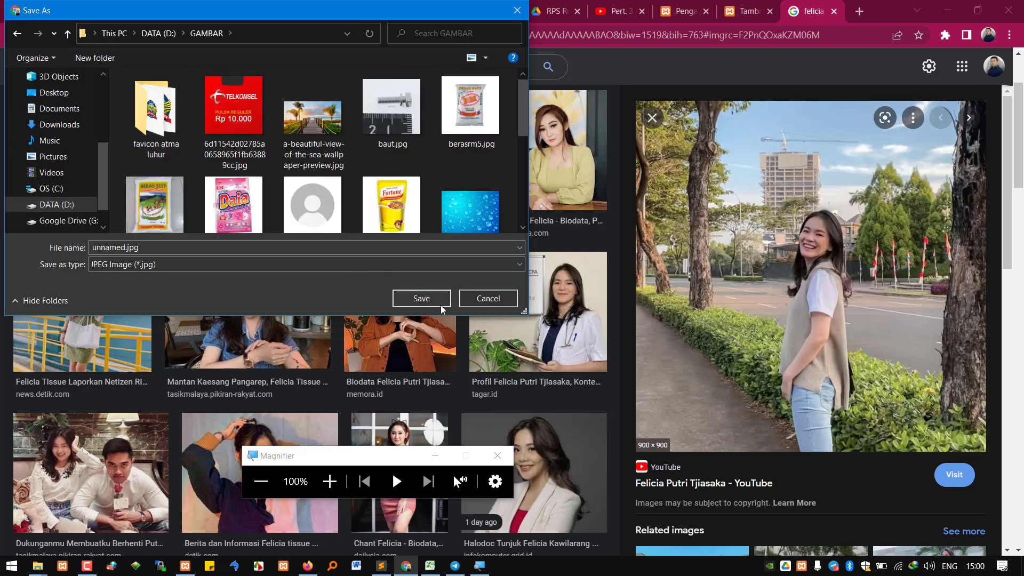
{"action": "left_click", "coordinate": [442, 306]}
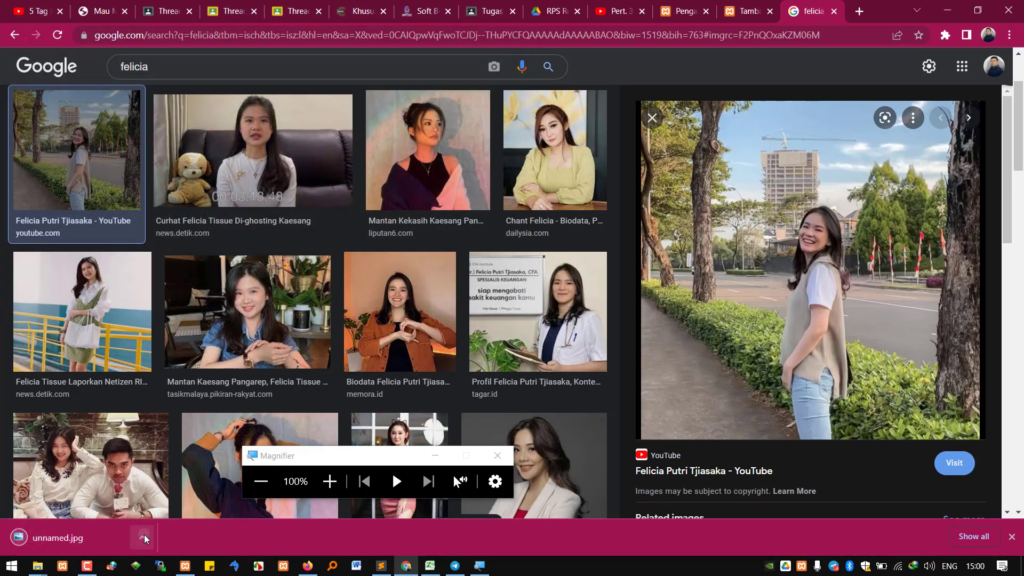
- Show the downloaded unnamed.jpg in its folder, open it, then return to the browser
{"action": "left_click", "coordinate": [142, 538]}
{"action": "left_click", "coordinate": [179, 489]}
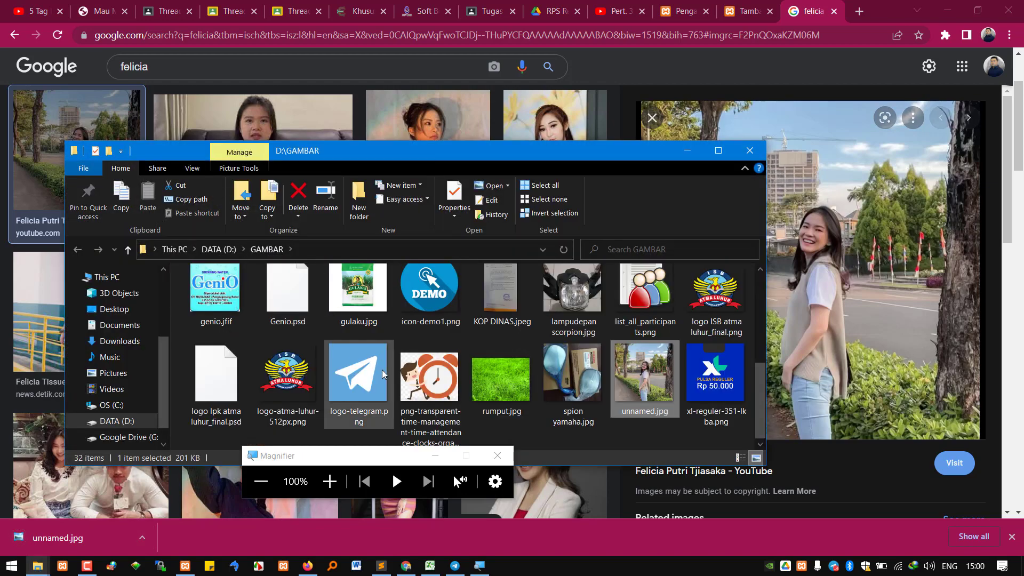
{"action": "double_click", "coordinate": [635, 372]}
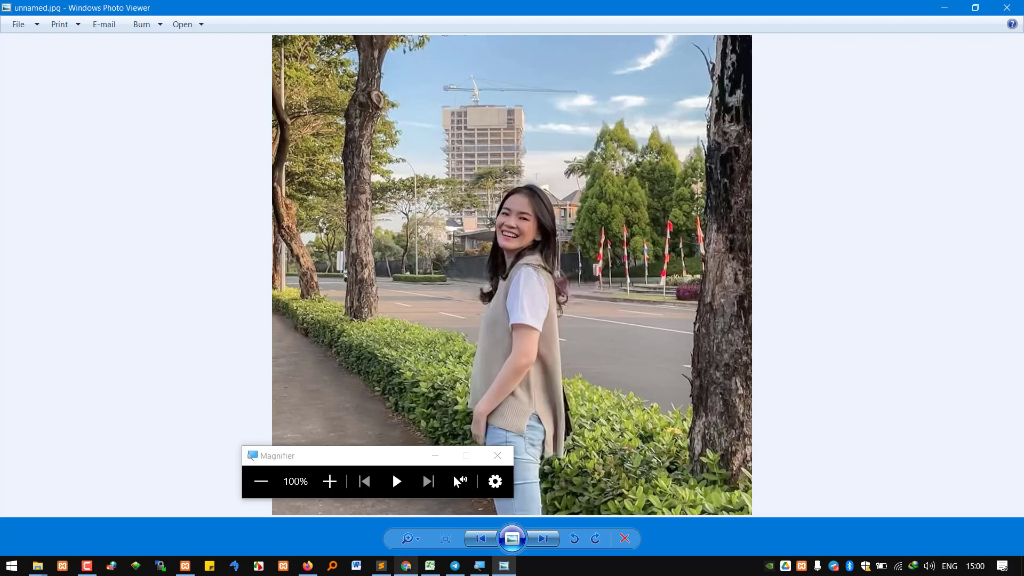
{"action": "left_click", "coordinate": [406, 565]}
- Drag unnamed.jpg from the GAMBAR folder into the Image block and update the post
{"action": "left_click", "coordinate": [746, 12]}
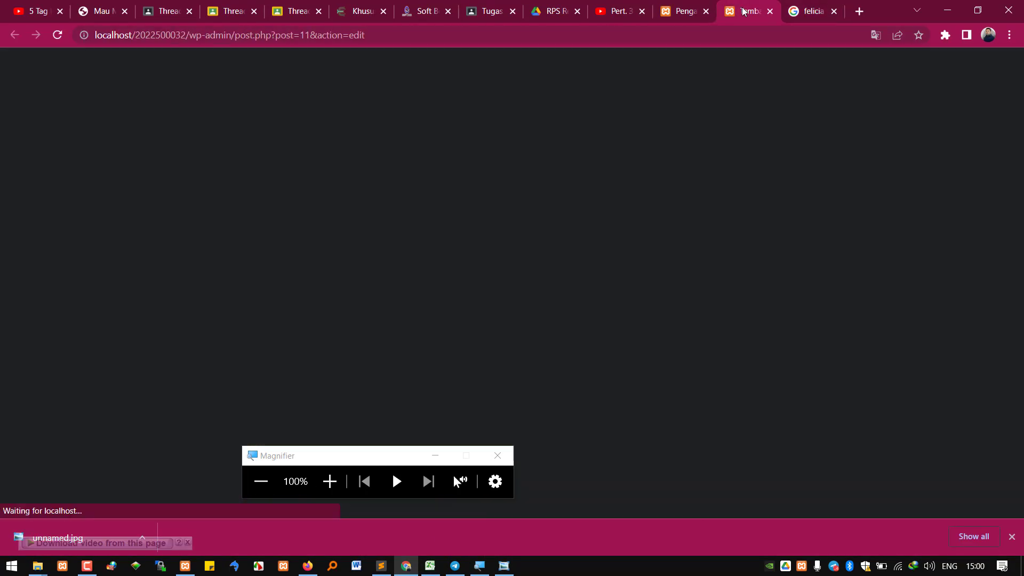
{"action": "mouse_move", "coordinate": [38, 568]}
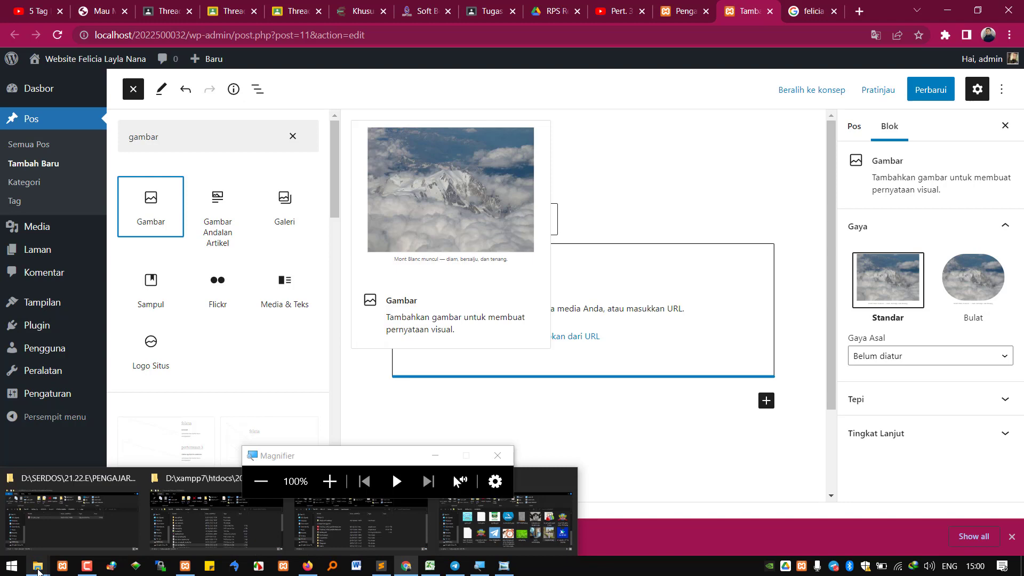
{"action": "left_click", "coordinate": [548, 519]}
{"action": "left_click_drag", "start_coordinate": [635, 171], "coordinate": [395, 217]}
{"action": "left_click_drag", "start_coordinate": [410, 420], "coordinate": [583, 320]}
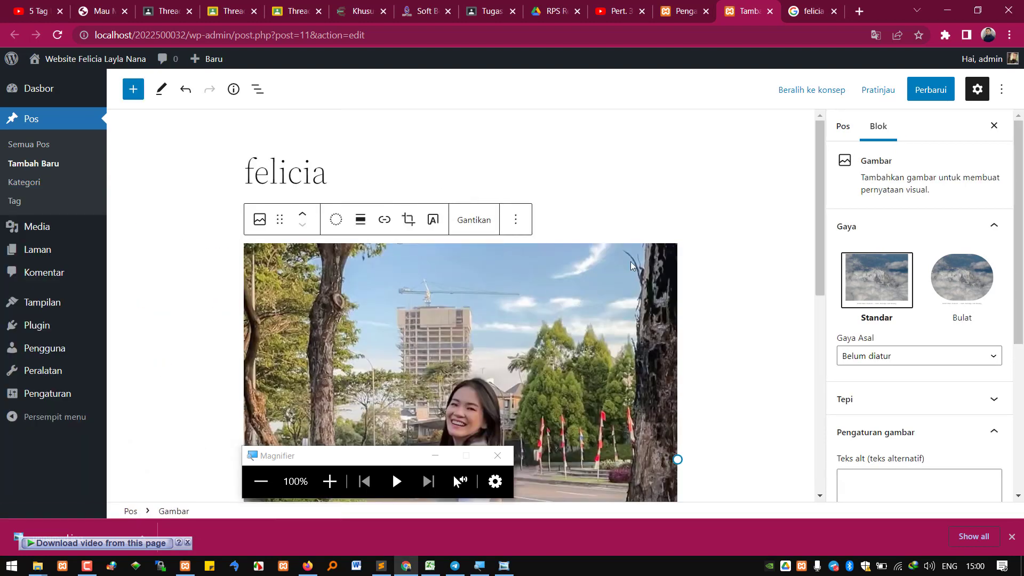
{"action": "left_click", "coordinate": [923, 98]}
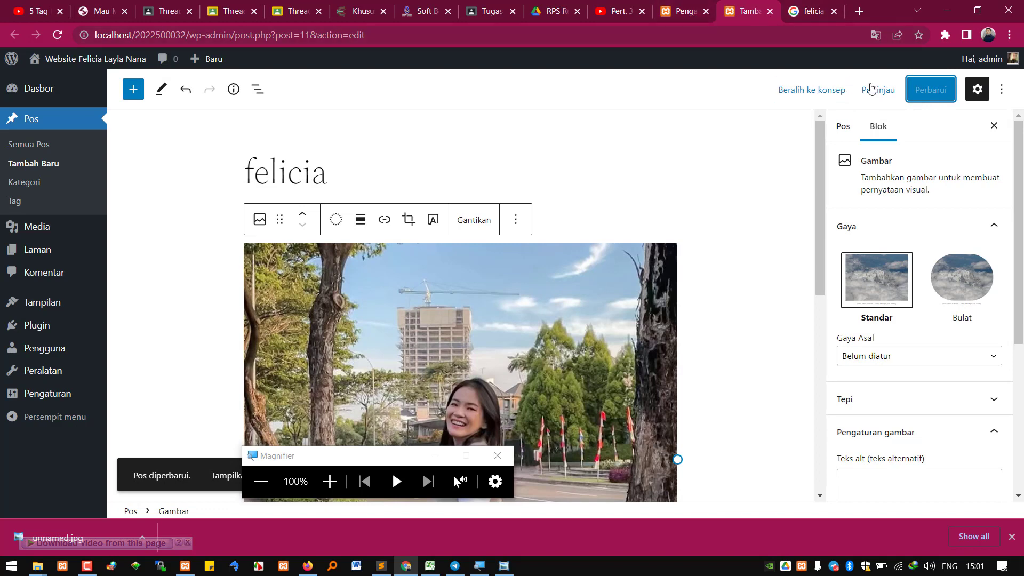
- Preview the post in a new tab and open the uploaded photo in its own tab
{"action": "left_click", "coordinate": [888, 92]}
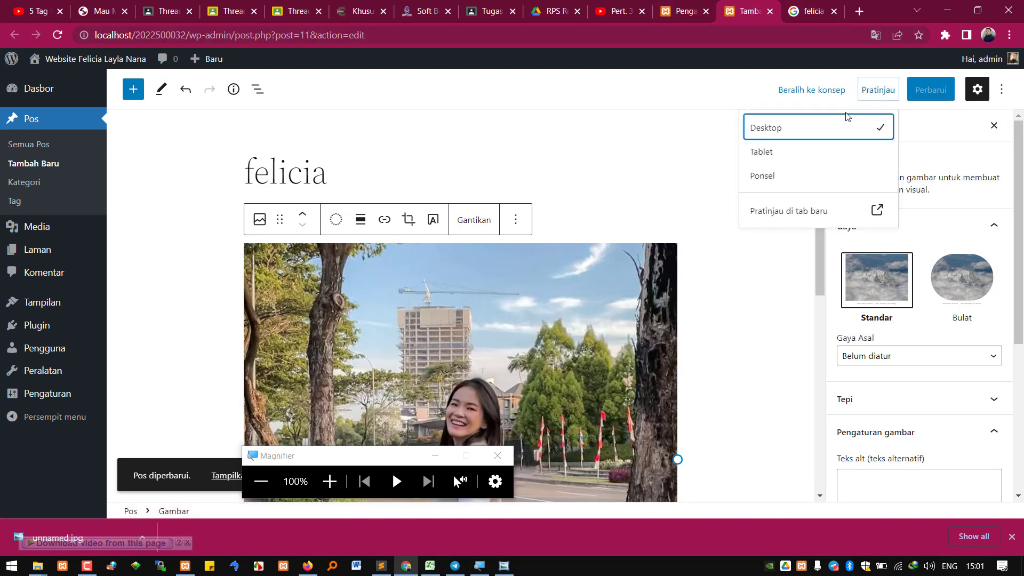
{"action": "left_click", "coordinate": [823, 216]}
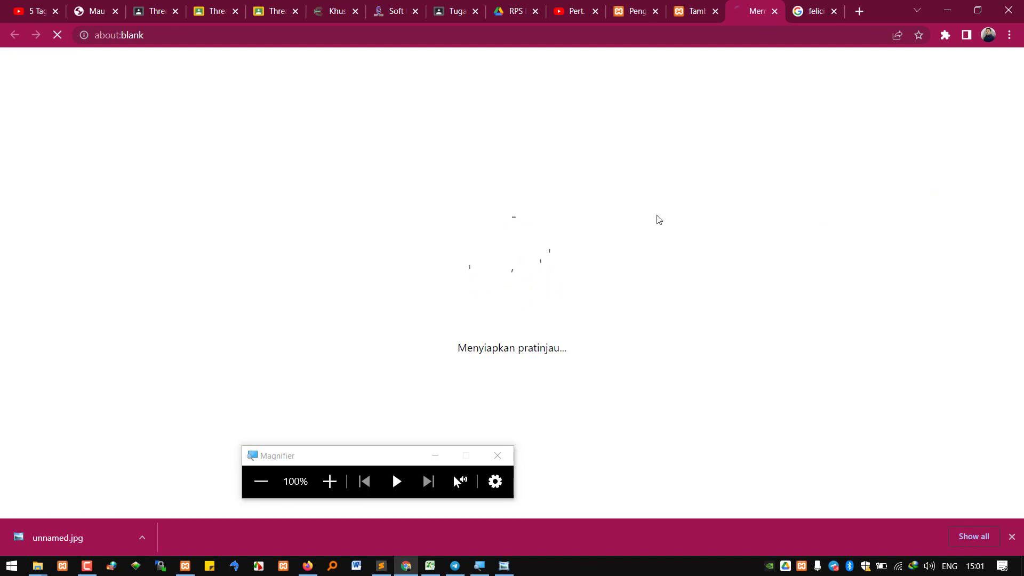
{"action": "scroll", "coordinate": [657, 223], "scroll_direction": "down", "scroll_amount": 7}
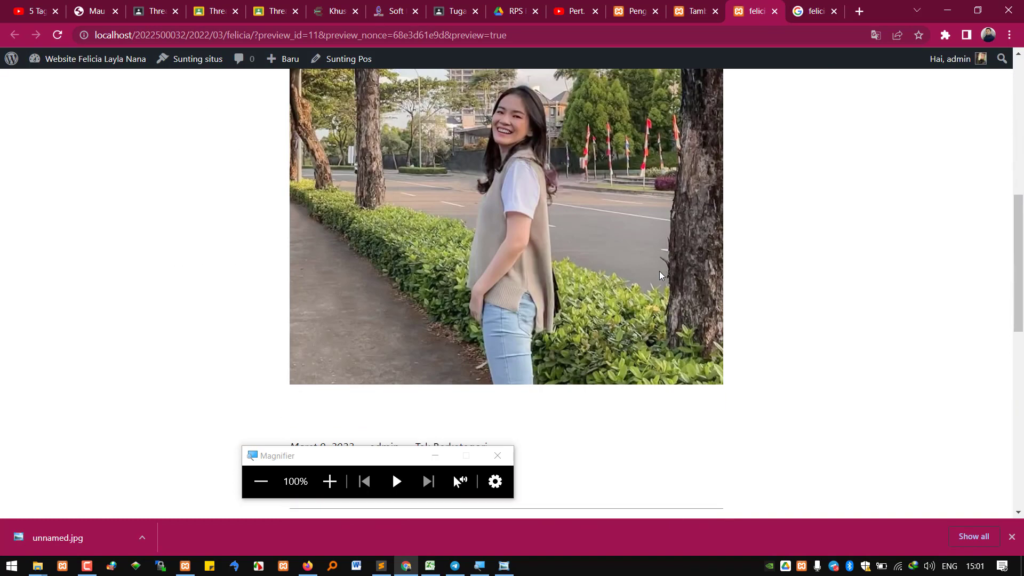
{"action": "scroll", "coordinate": [495, 286], "scroll_direction": "up", "scroll_amount": 1}
{"action": "right_click", "coordinate": [495, 286]}
{"action": "left_click", "coordinate": [517, 291]}
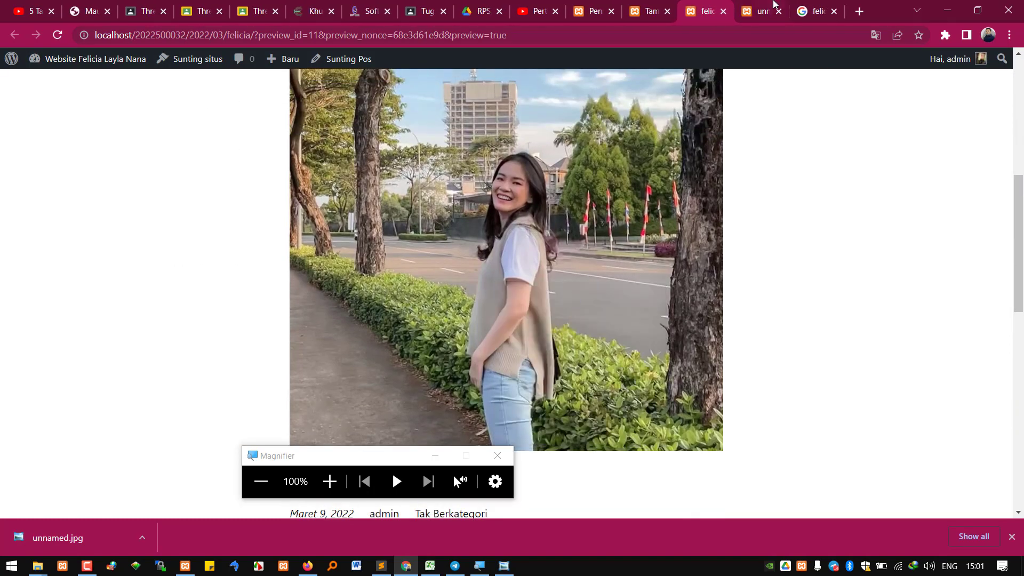
{"action": "left_click", "coordinate": [749, 13]}
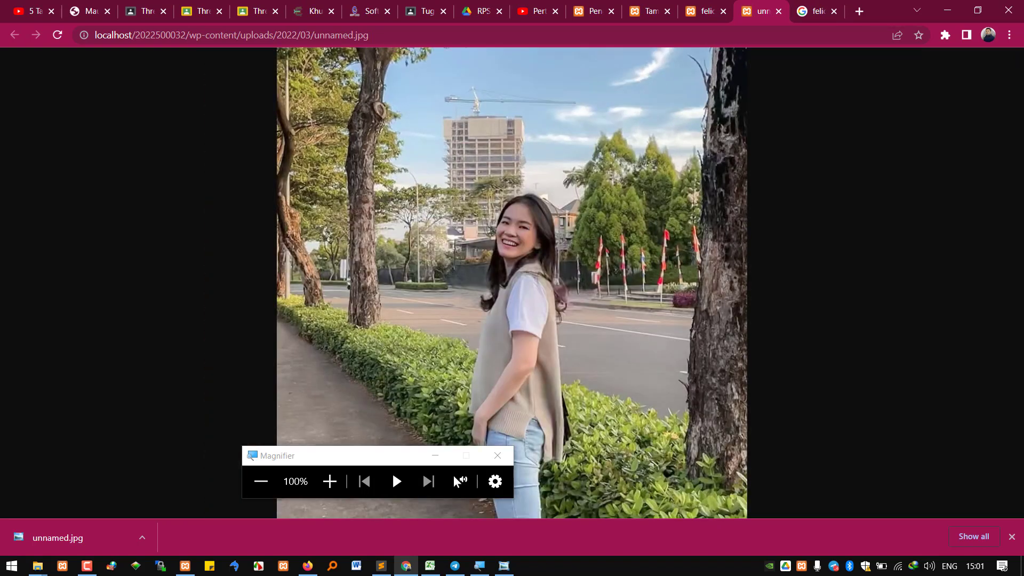
- Navigate the site's files to the wp-content\uploads\2022\03 folder
{"action": "mouse_move", "coordinate": [38, 565]}
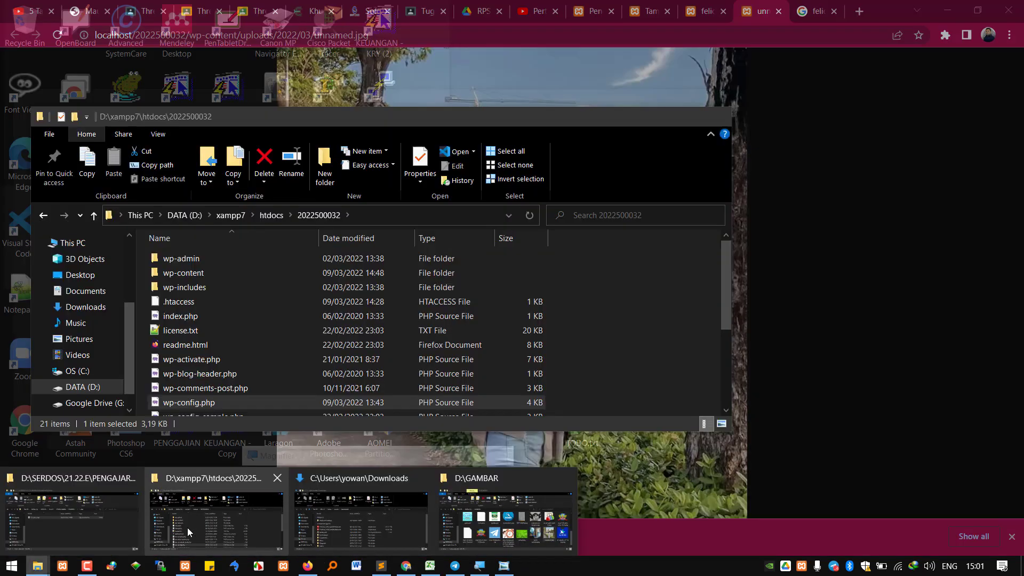
{"action": "left_click", "coordinate": [187, 527]}
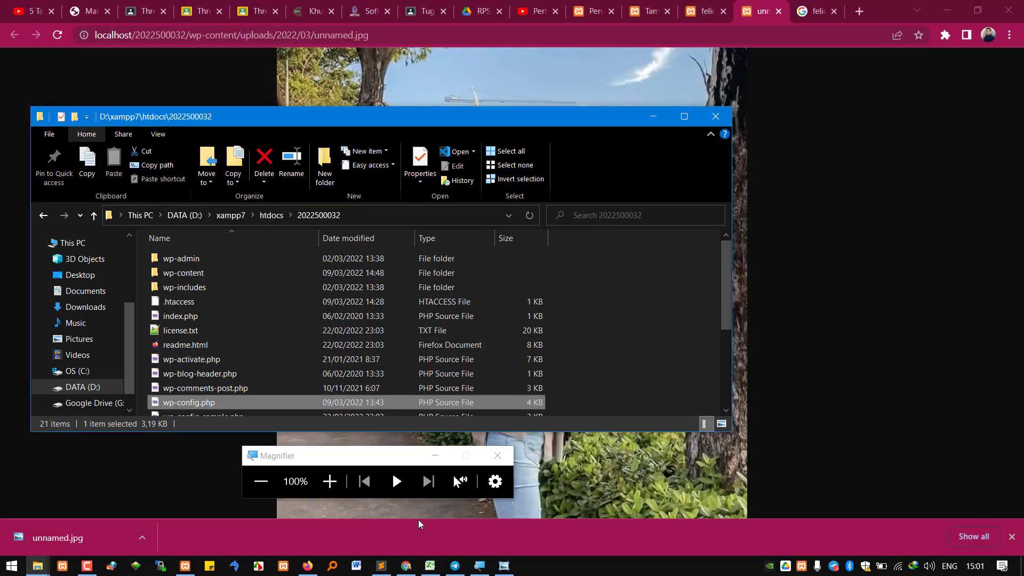
{"action": "left_click", "coordinate": [330, 481]}
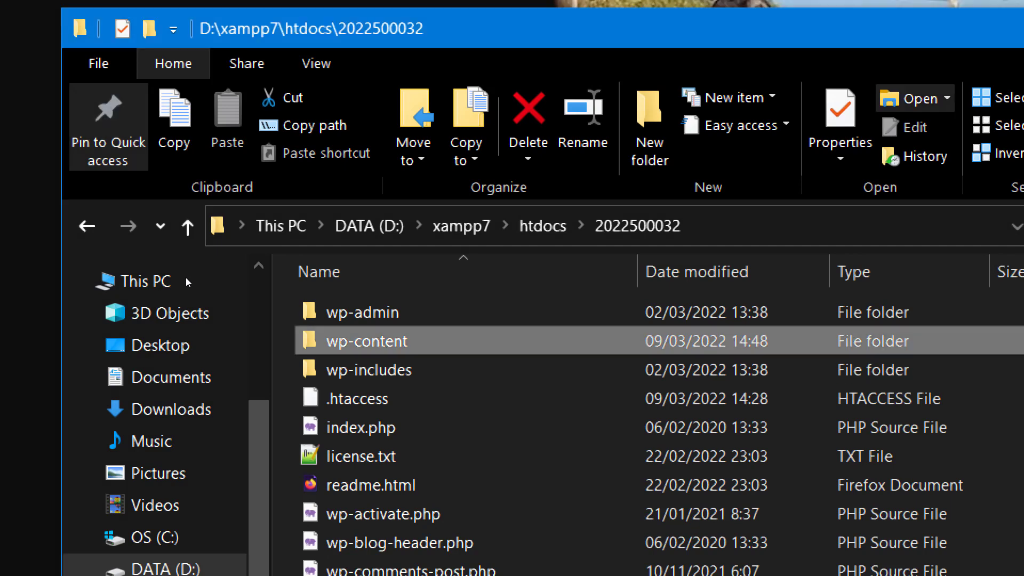
{"action": "double_click", "coordinate": [183, 273]}
{"action": "key", "text": "Down"}
{"action": "key", "text": "Down"}
{"action": "key", "text": "Down"}
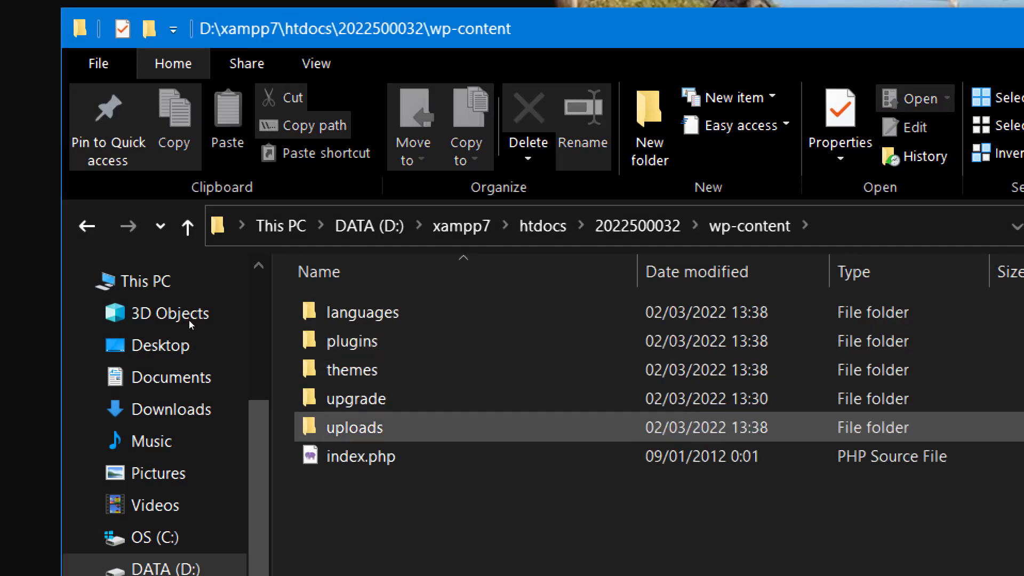
{"action": "key", "text": "Return"}
{"action": "key", "text": "Down"}
{"action": "key", "text": "Return"}
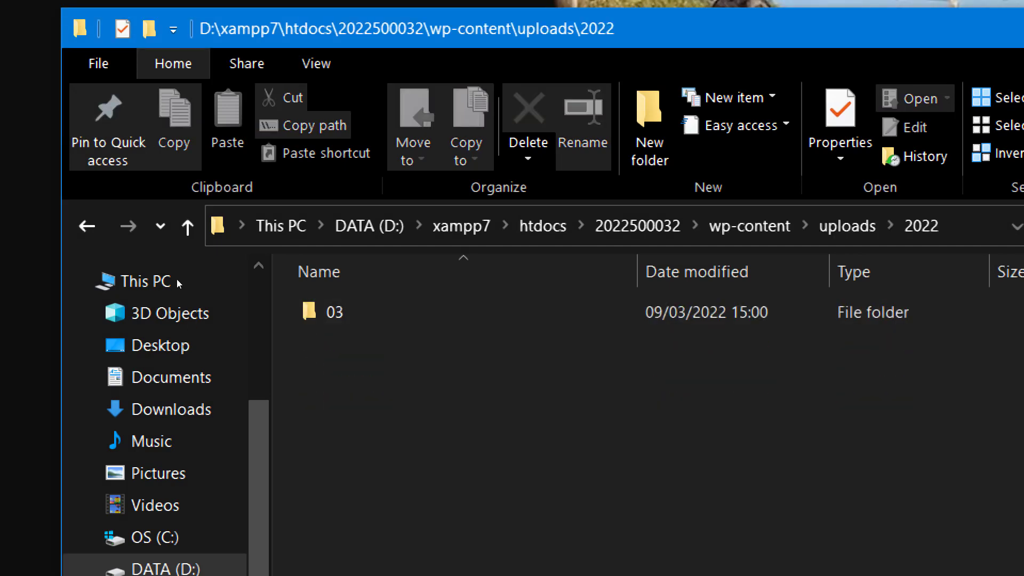
{"action": "key", "text": "Down"}
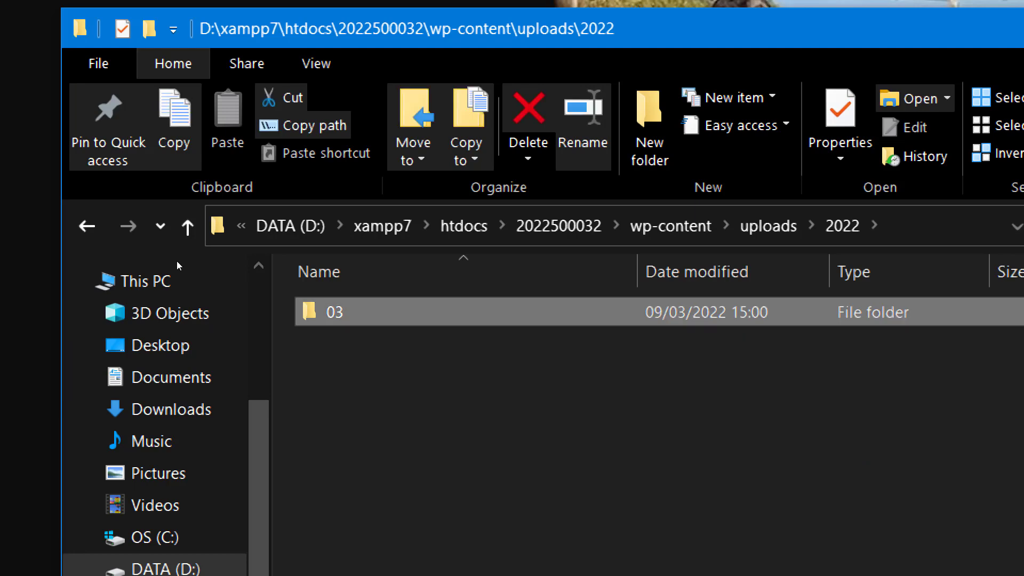
{"action": "key", "text": "Return"}
- Step through unnamed.jpg and its resized copies, ending with the 150x150 copy selected
{"action": "key", "text": "Down"}
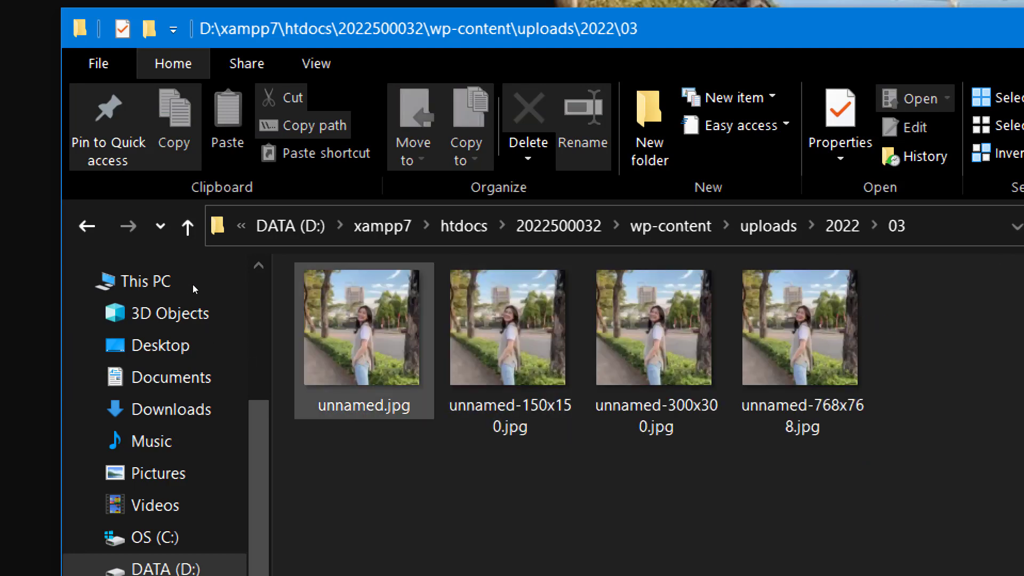
{"action": "key", "text": "Right"}
{"action": "key", "text": "Right"}
{"action": "key", "text": "Right"}
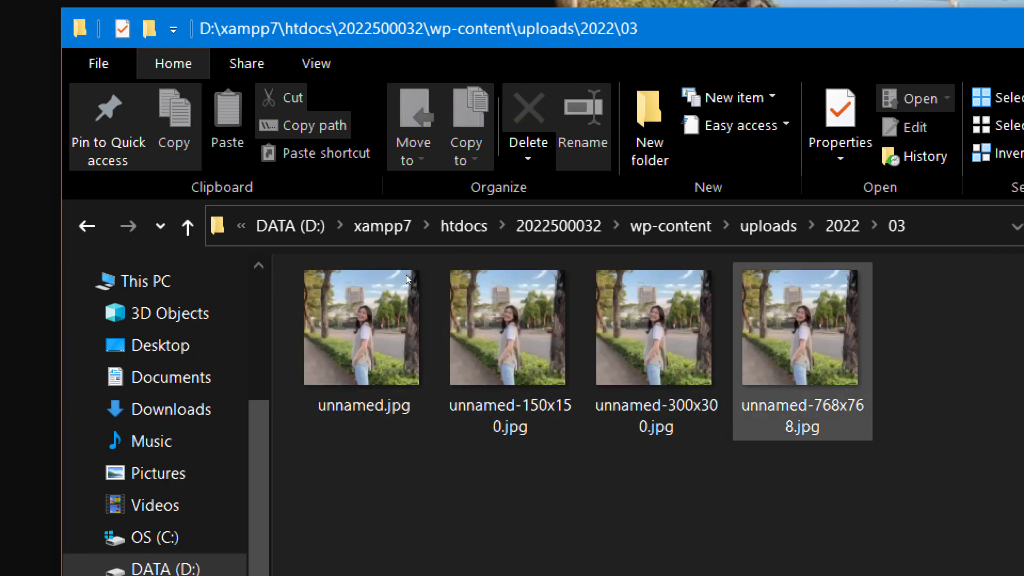
{"action": "key", "text": "Left"}
{"action": "key", "text": "Left"}
{"action": "key", "text": "Left"}
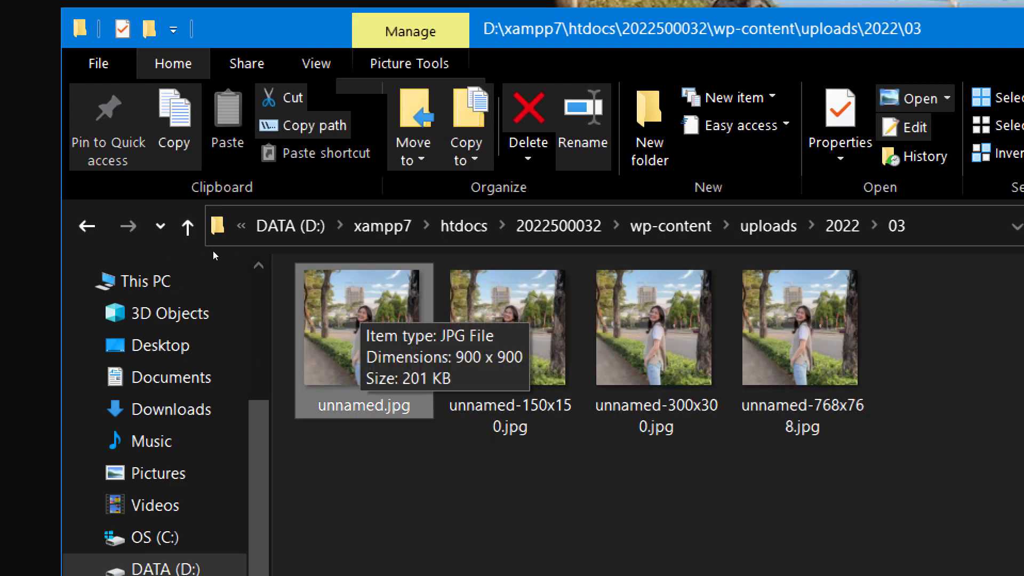
{"action": "key", "text": "shift+Right"}
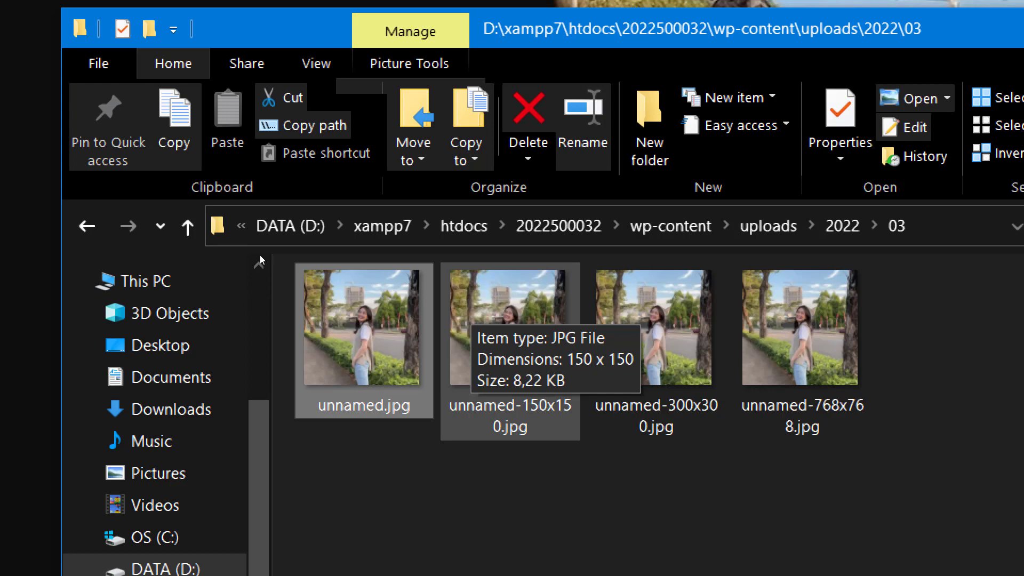
{"action": "key", "text": "ctrl+Right"}
{"action": "key", "text": "ctrl+Right"}
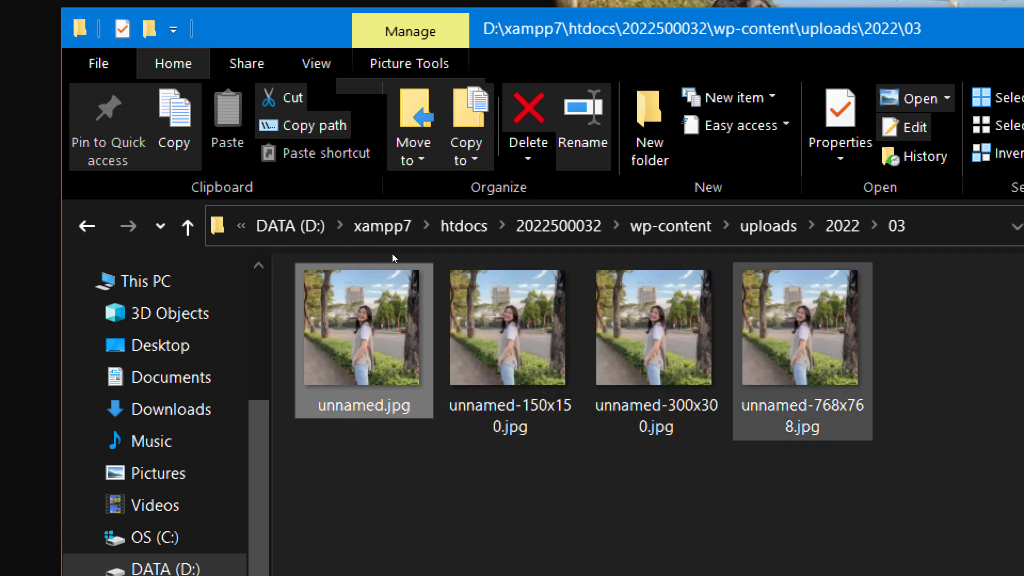
{"action": "key", "text": "ctrl+Left"}
{"action": "key", "text": "ctrl+Left"}
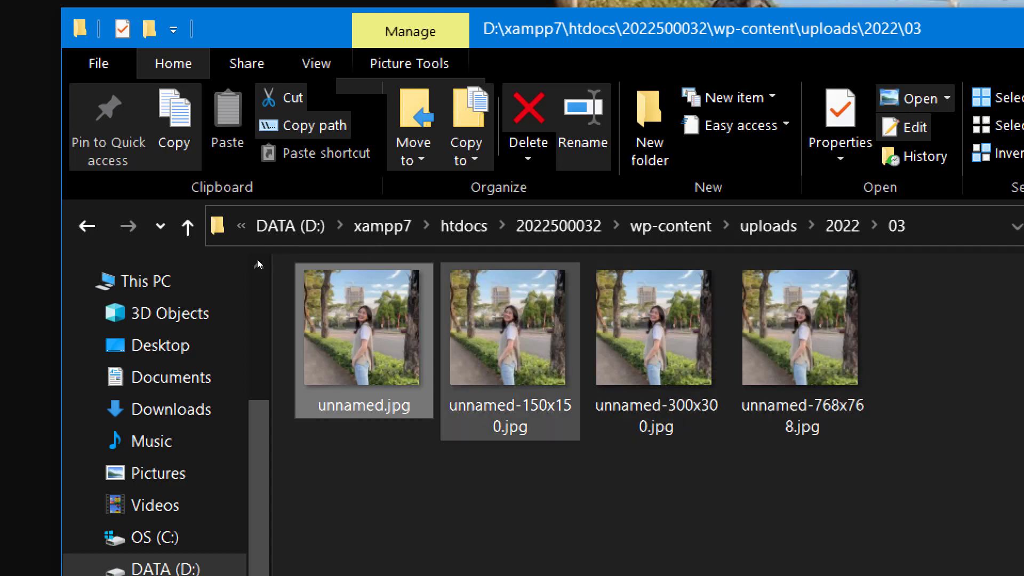
{"action": "key", "text": "space"}
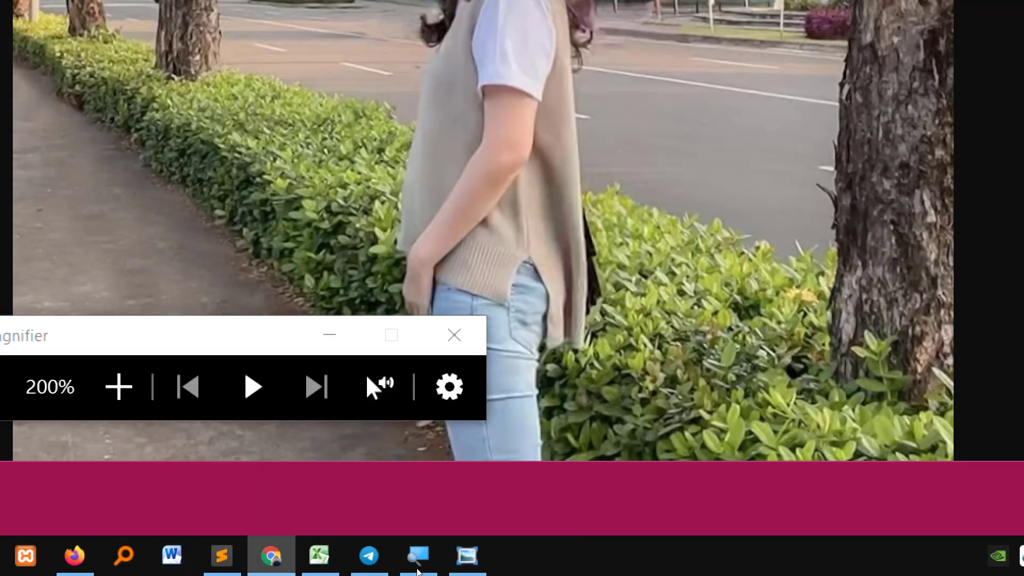
- Go to the Pengaturan Media tab with the screen magnified to 200%
{"action": "left_click", "coordinate": [419, 556]}
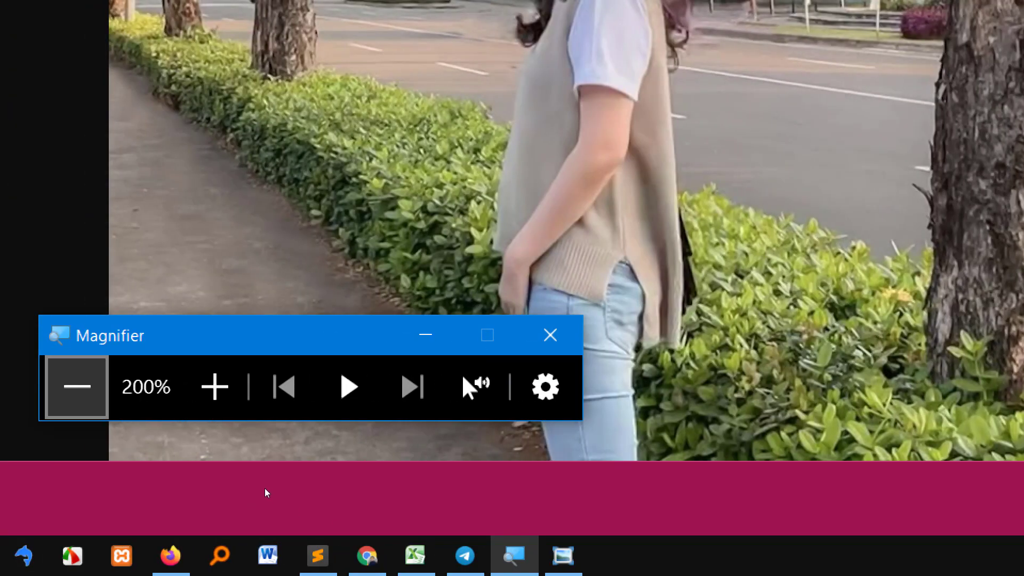
{"action": "left_click", "coordinate": [76, 386]}
{"action": "left_click", "coordinate": [706, 11]}
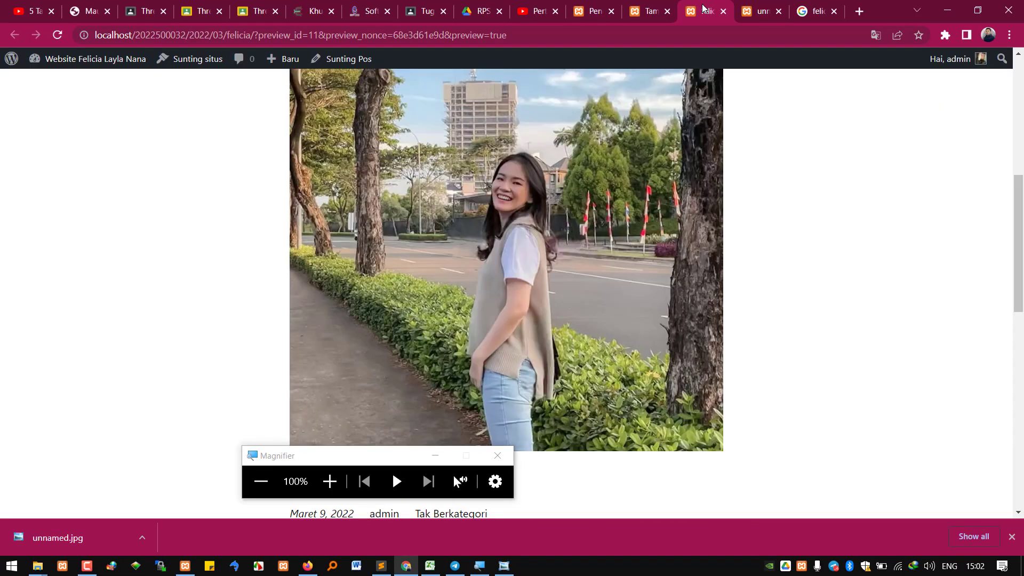
{"action": "left_click", "coordinate": [652, 11]}
{"action": "left_click", "coordinate": [593, 14]}
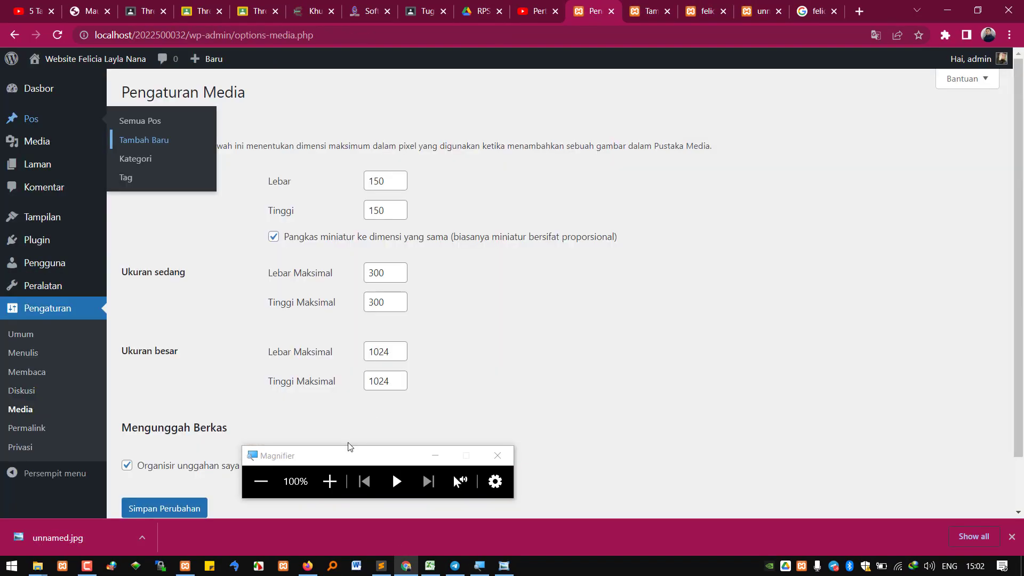
{"action": "left_click", "coordinate": [330, 482]}
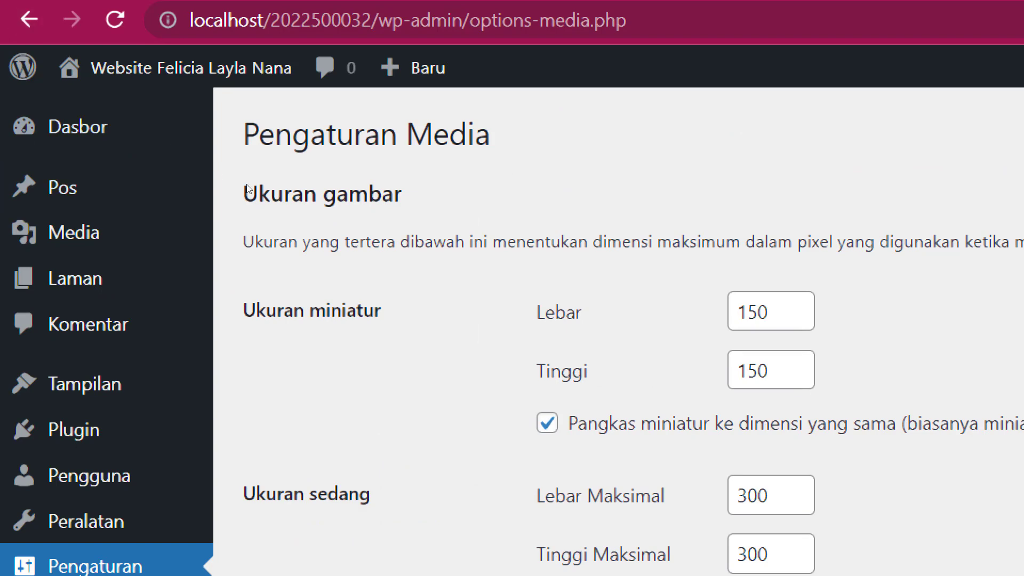
- Inspect the 150 thumbnail width and toggle the month- and year-based uploads folder option
{"action": "left_click", "coordinate": [379, 181]}
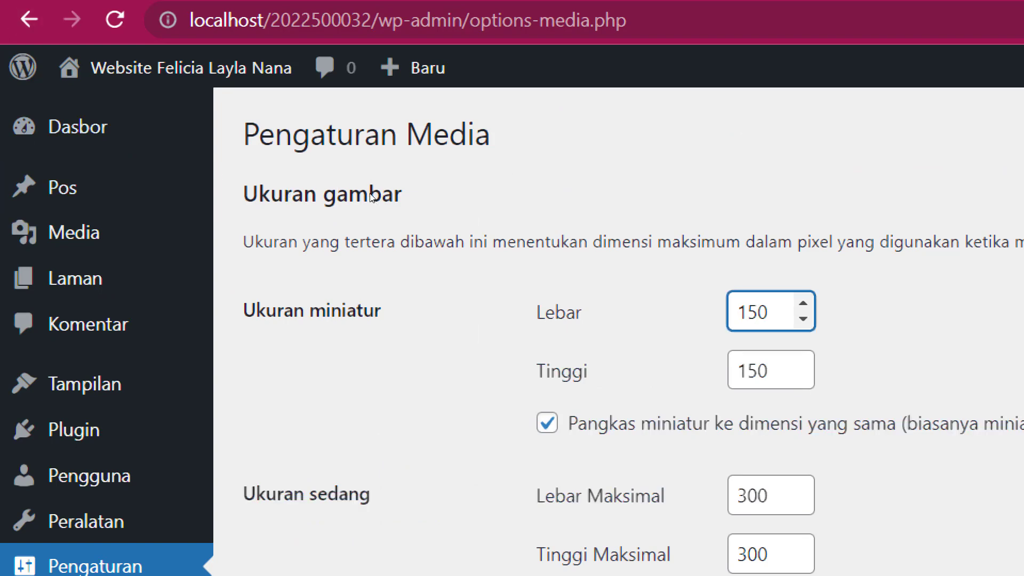
{"action": "left_click_drag", "start_coordinate": [388, 178], "coordinate": [365, 173]}
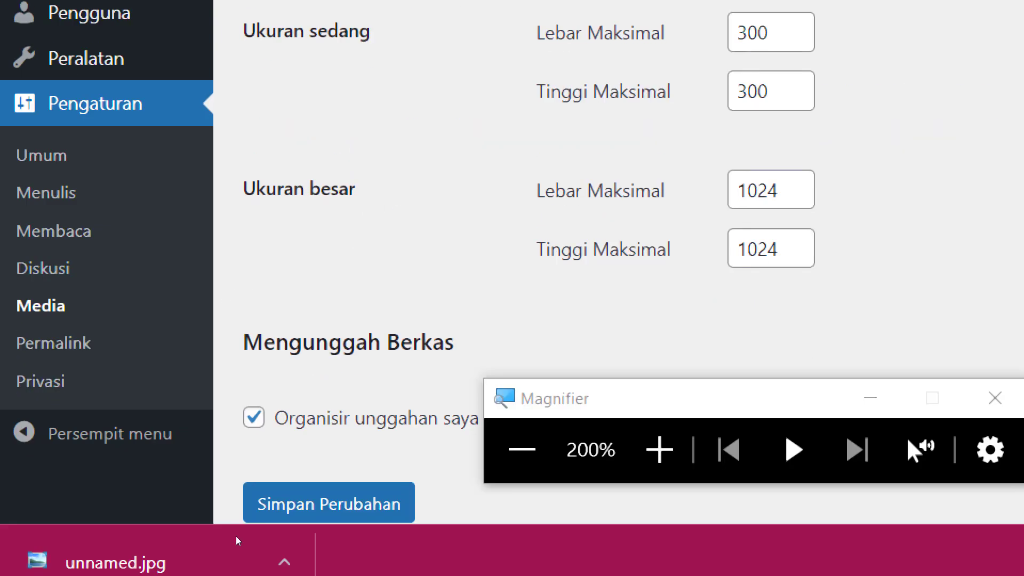
{"action": "scroll", "coordinate": [294, 363], "scroll_direction": "down", "scroll_amount": 2}
{"action": "scroll", "coordinate": [301, 361], "scroll_direction": "up", "scroll_amount": 1}
{"action": "scroll", "coordinate": [267, 406], "scroll_direction": "down", "scroll_amount": 1}
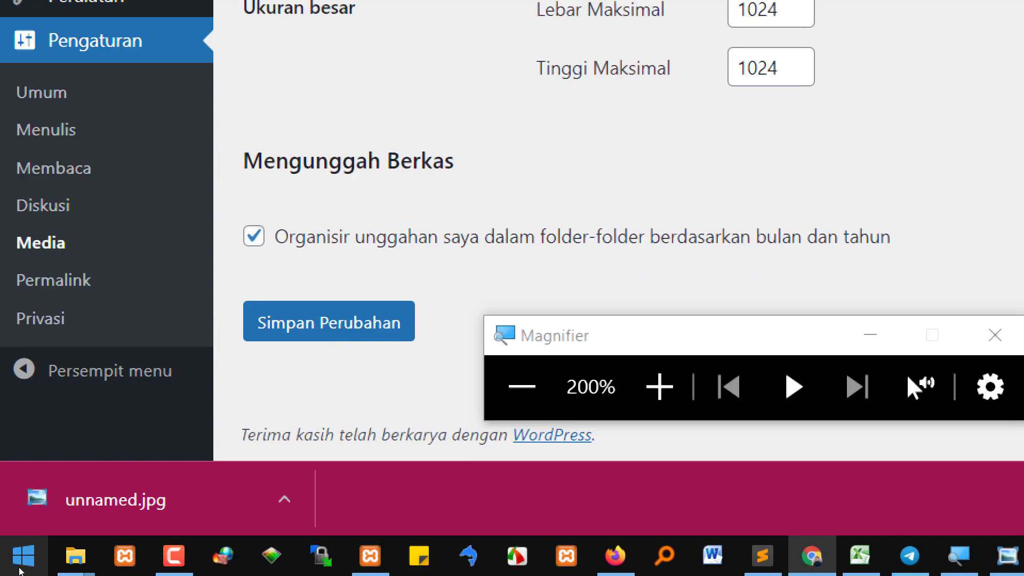
{"action": "mouse_move", "coordinate": [56, 560]}
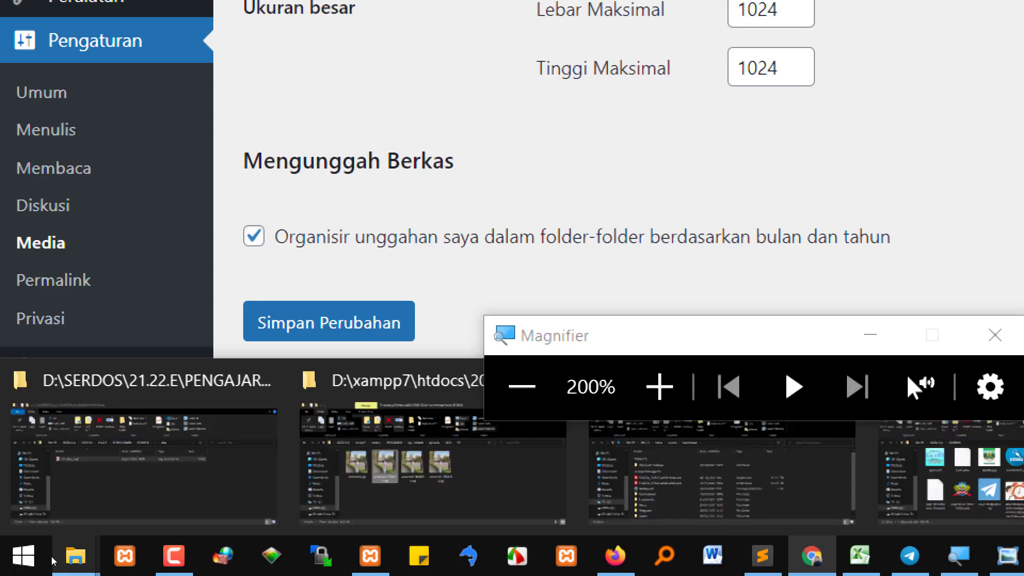
{"action": "left_click", "coordinate": [433, 461]}
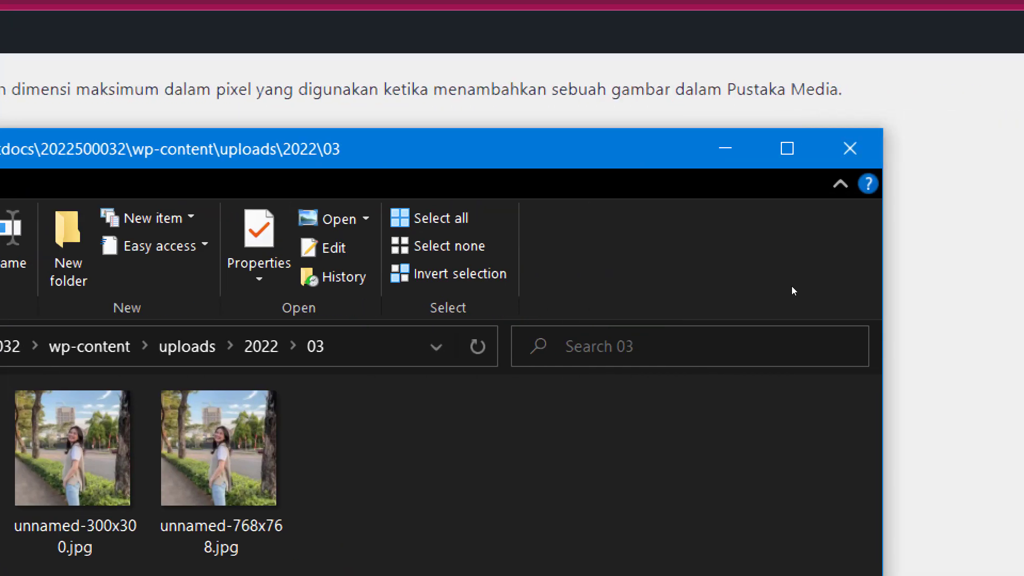
{"action": "key", "text": "alt+Tab"}
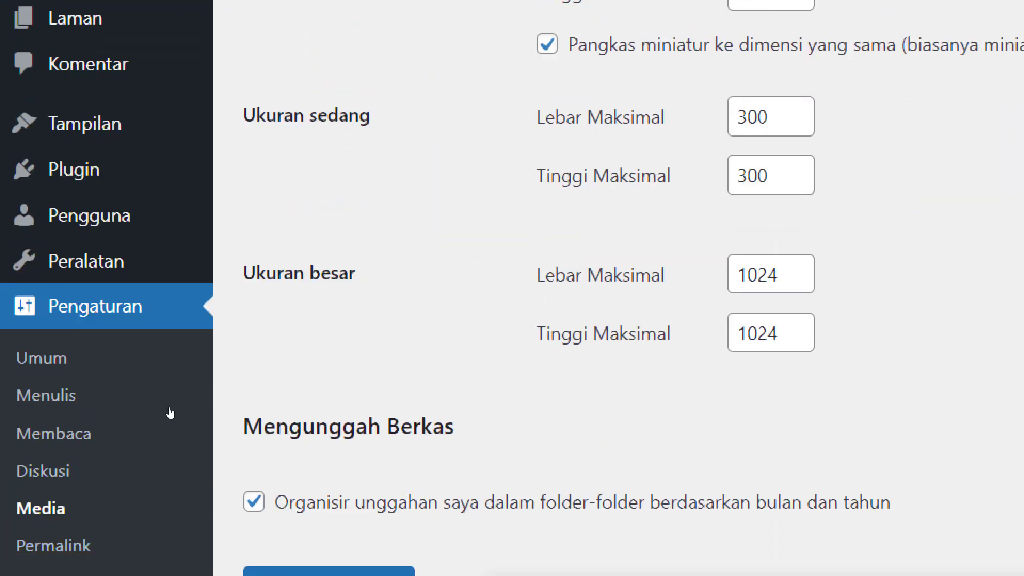
{"action": "key", "text": "space"}
{"action": "key", "text": "space"}
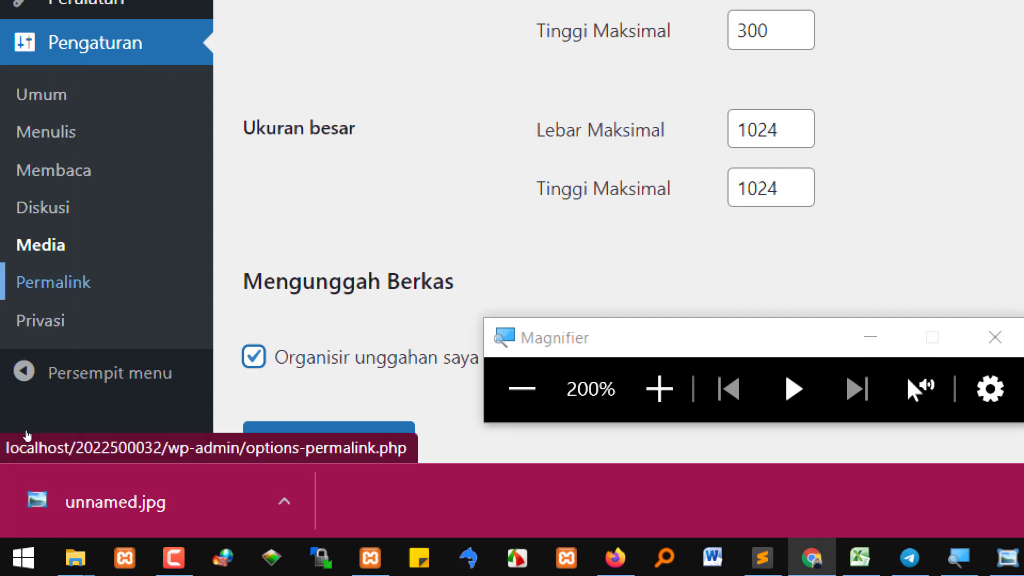
- Open Pengaturan > Permalink with Bulan dan nama selected, then switch to Sublime Text
{"action": "left_click", "coordinate": [28, 435]}
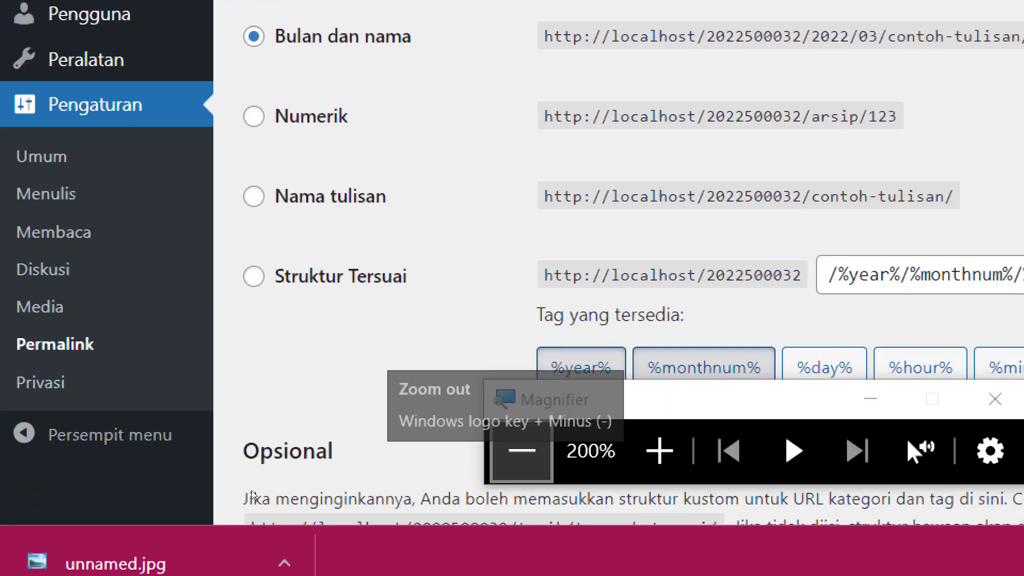
{"action": "left_click", "coordinate": [524, 453]}
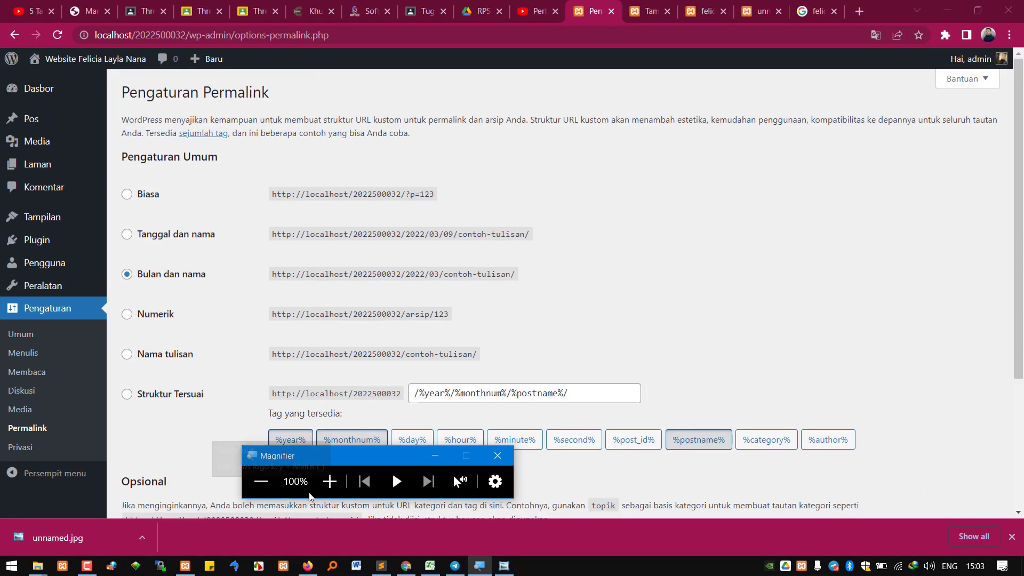
{"action": "left_click", "coordinate": [381, 567]}
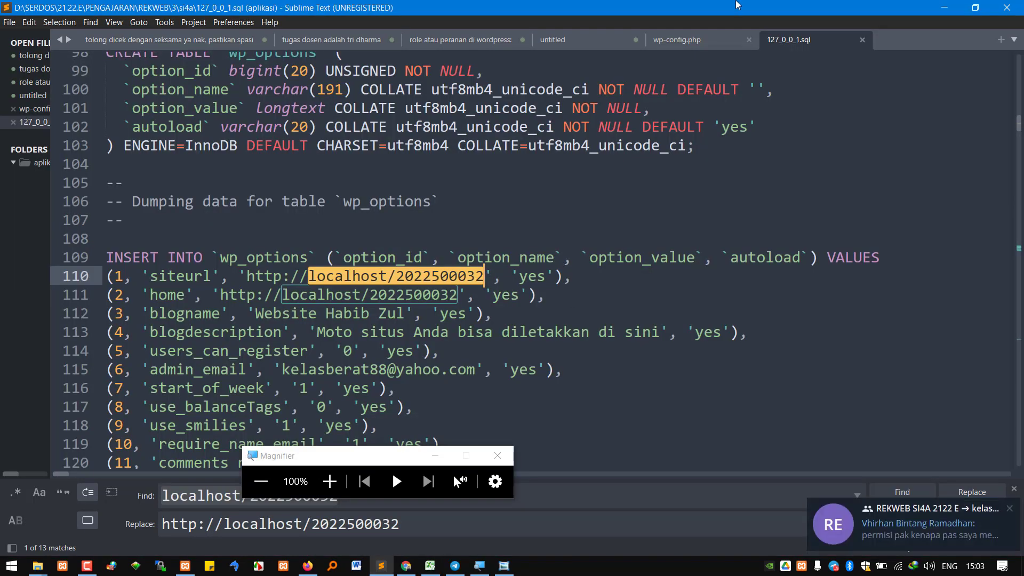
- Type a link tag <a href="">klik</a> in the untitled Sublime Text file
{"action": "left_click", "coordinate": [572, 45]}
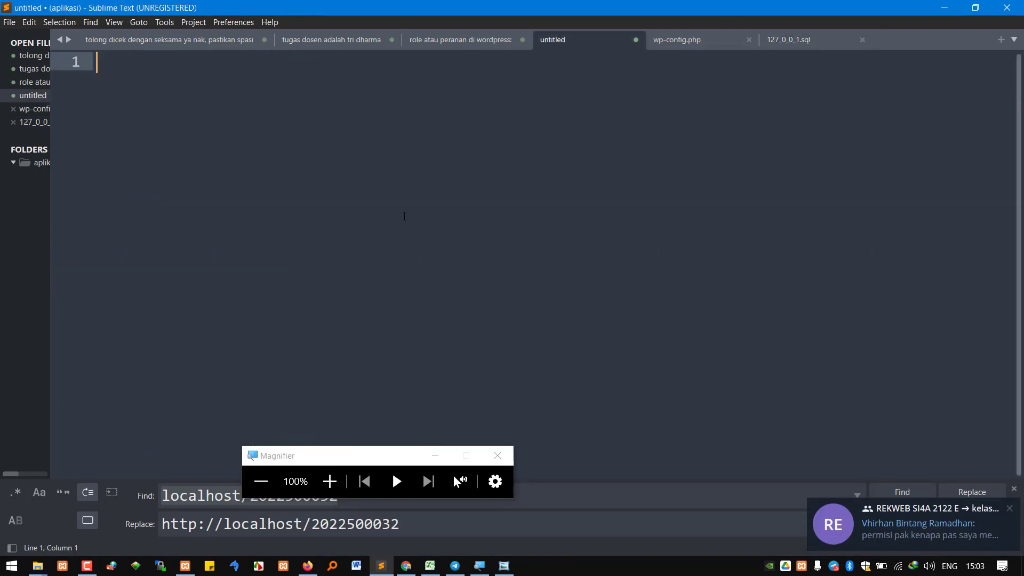
{"action": "type", "text": "<a "}
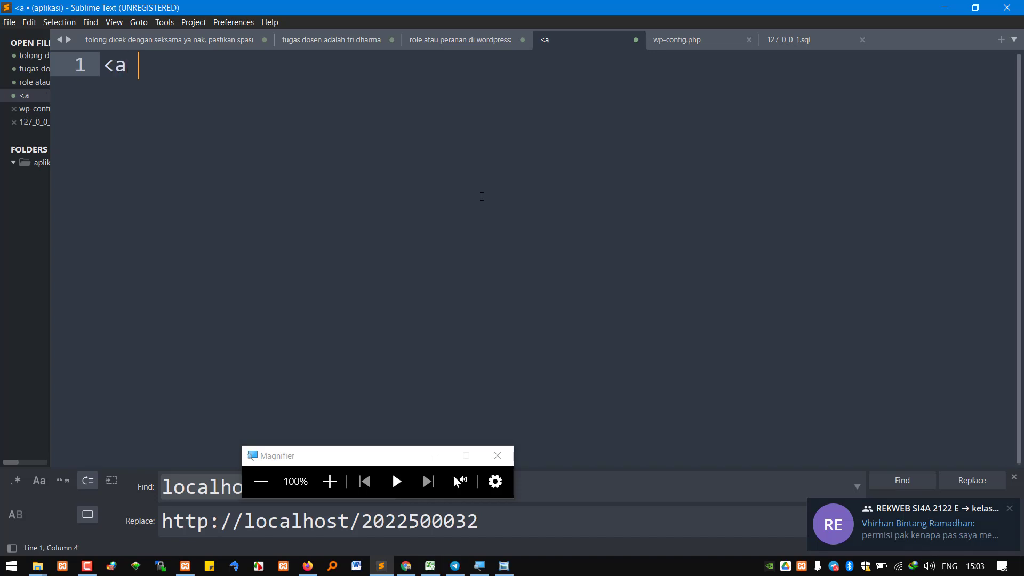
{"action": "type", "text": "href=\"\"?>"}
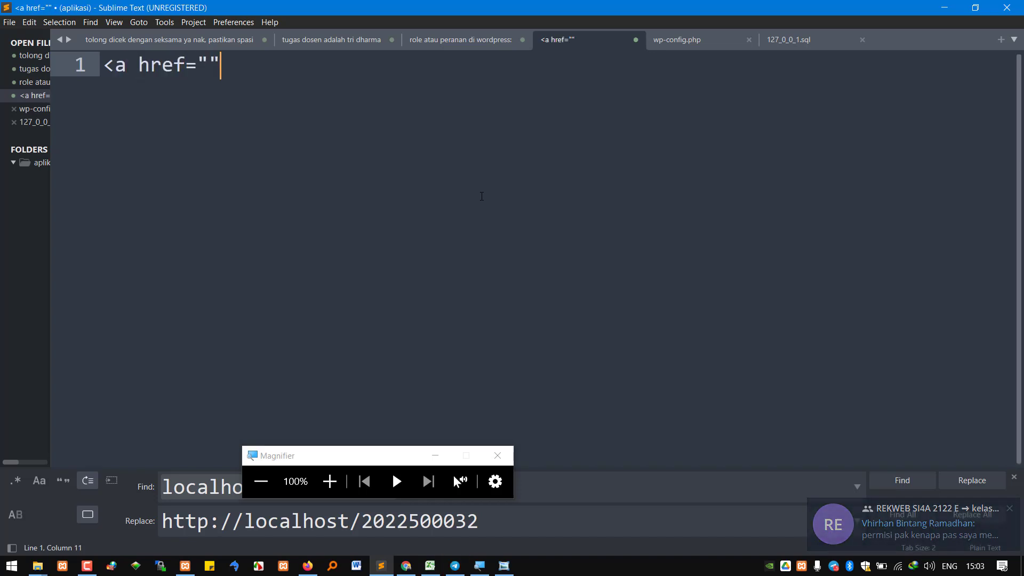
{"action": "key", "text": "BackSpace"}
{"action": "key", "text": "BackSpace"}
{"action": "type", "text": ">"}
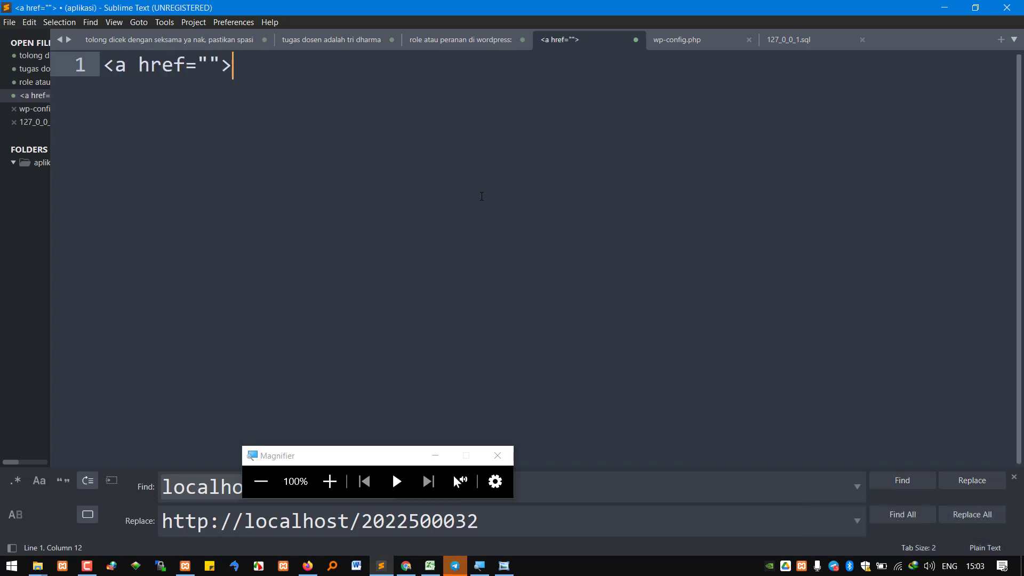
{"action": "type", "text": "klik>"}
{"action": "key", "text": "BackSpace"}
{"action": "type", "text": "<"}
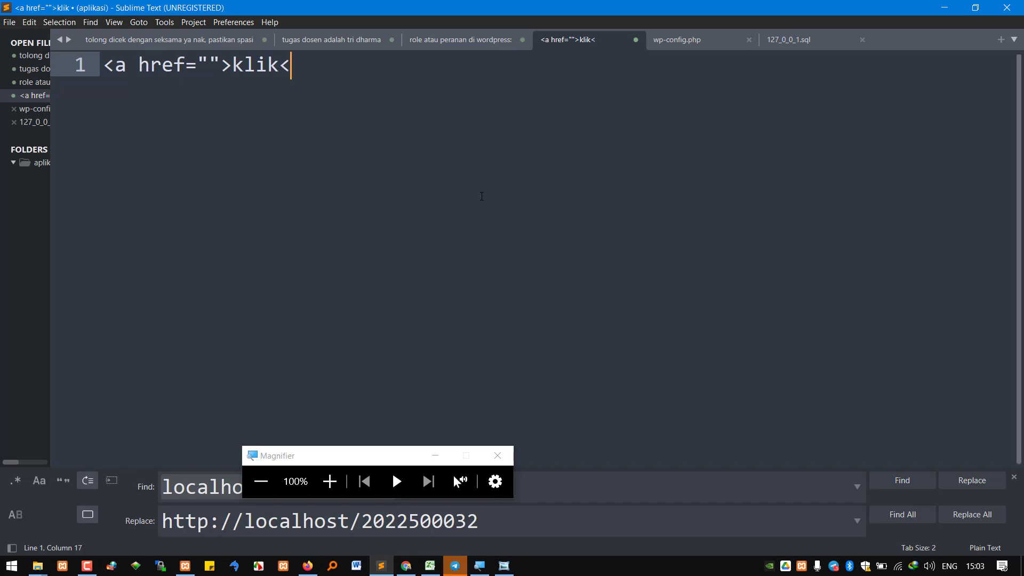
{"action": "type", "text": "/a>"}
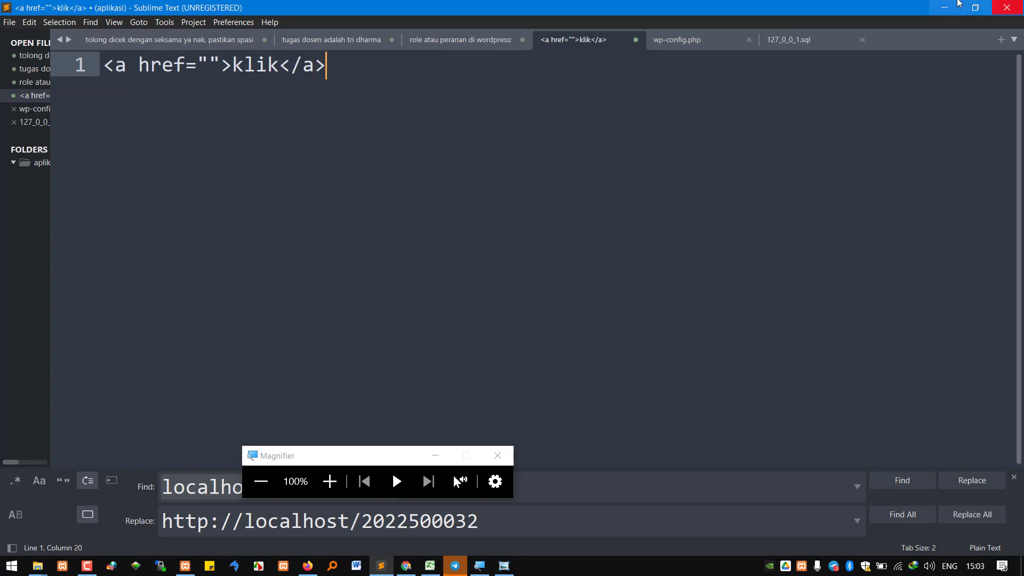
- Fill the href with ?act=aksi.php, select it, and return to the WordPress Permalink page
{"action": "left_click_drag", "start_coordinate": [200, 64], "coordinate": [209, 64]}
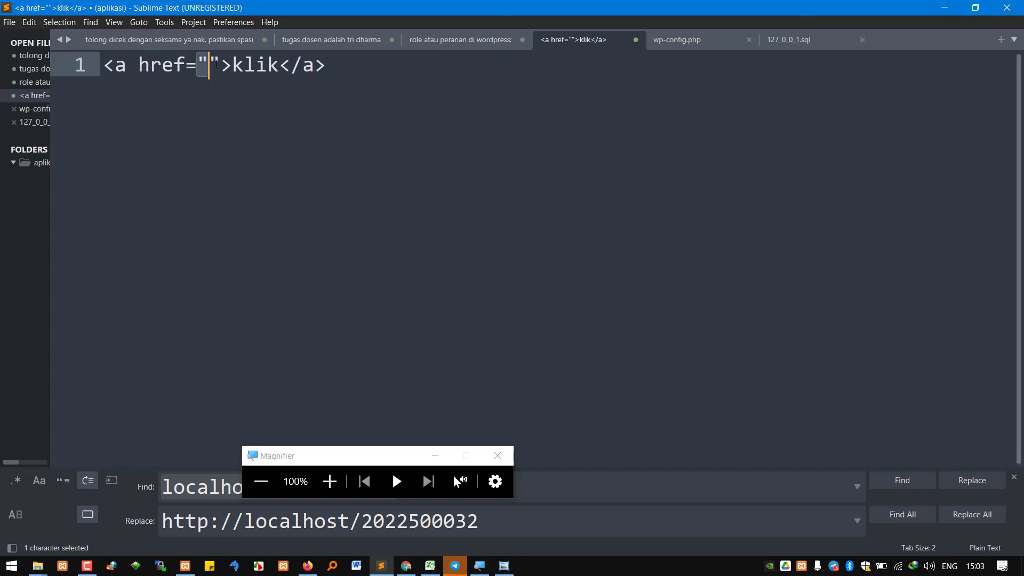
{"action": "left_click", "coordinate": [212, 63]}
{"action": "type", "text": "act"}
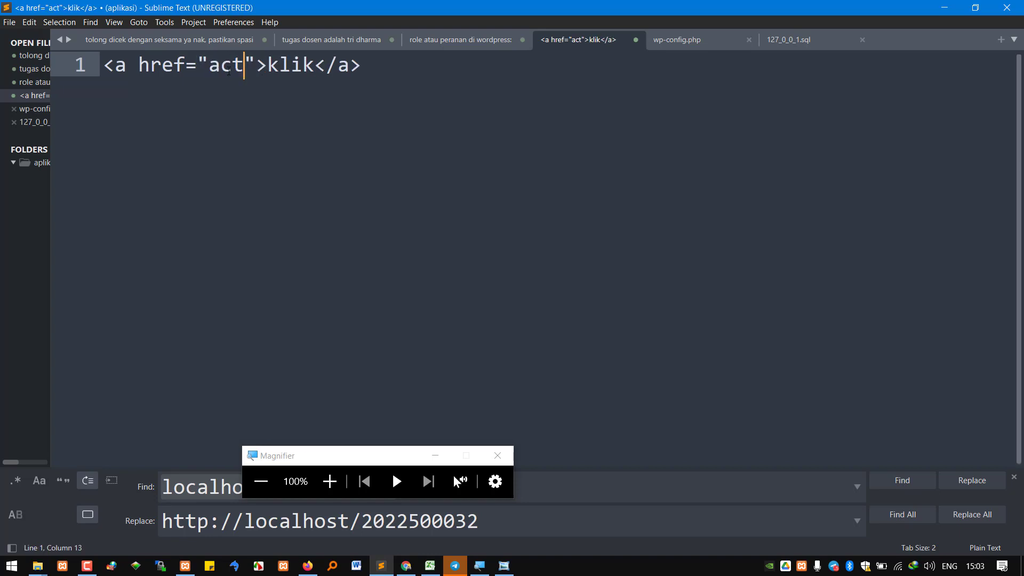
{"action": "type", "text": "="}
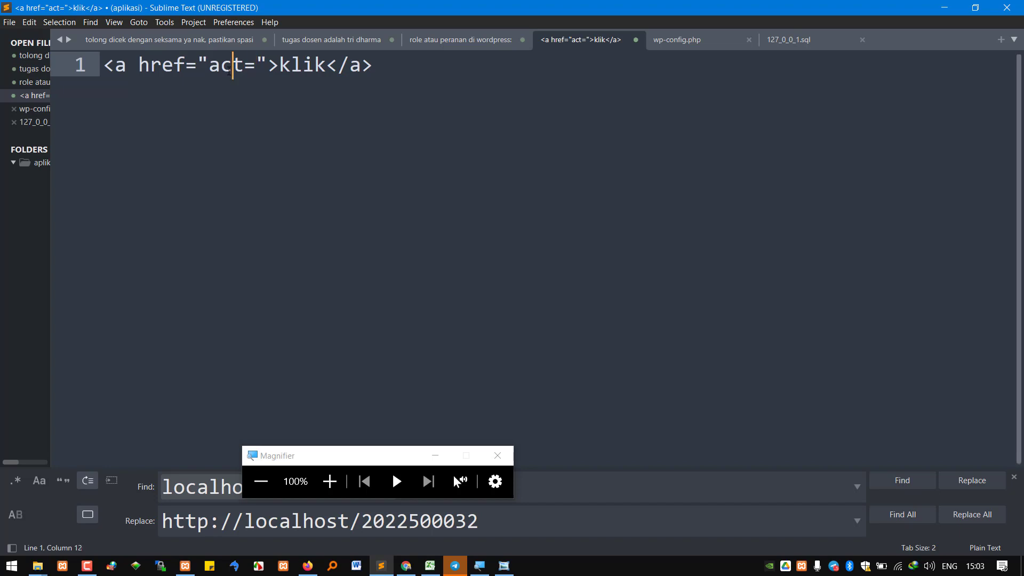
{"action": "type", "text": "?"}
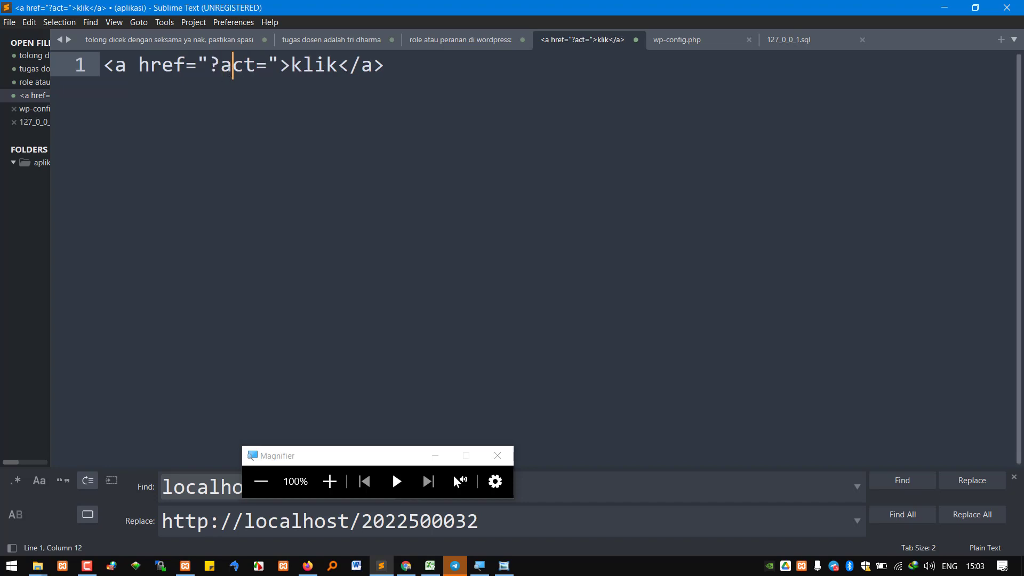
{"action": "type", "text": "a"}
{"action": "key", "text": "BackSpace"}
{"action": "type", "text": "aksi.php"}
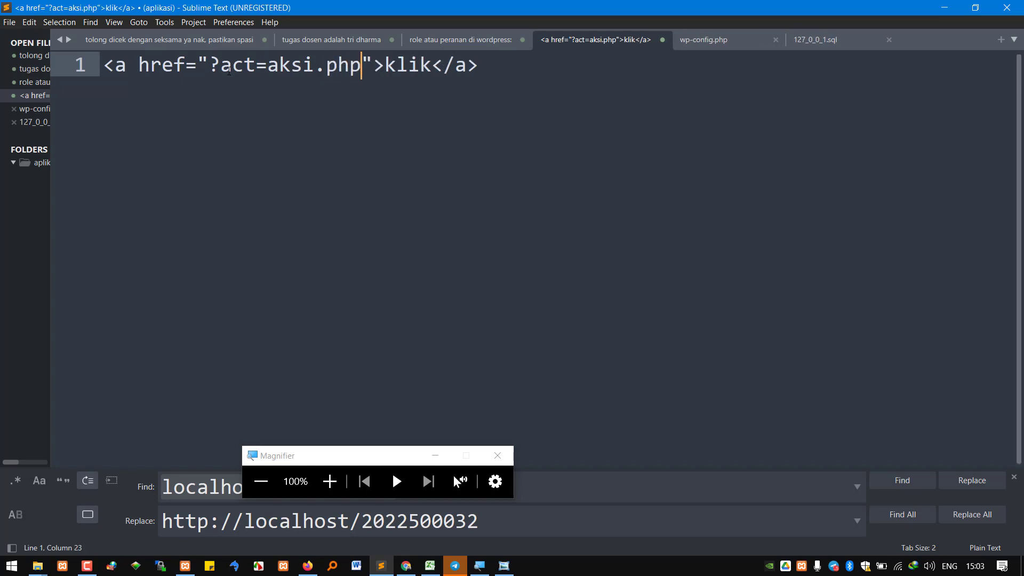
{"action": "left_click_drag", "start_coordinate": [371, 64], "coordinate": [214, 67]}
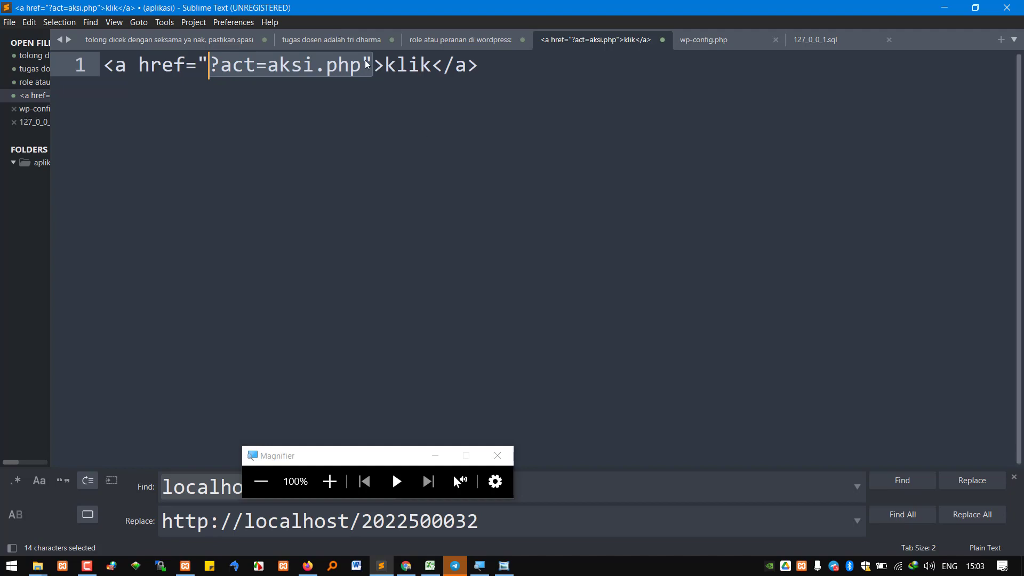
{"action": "left_click", "coordinate": [406, 566]}
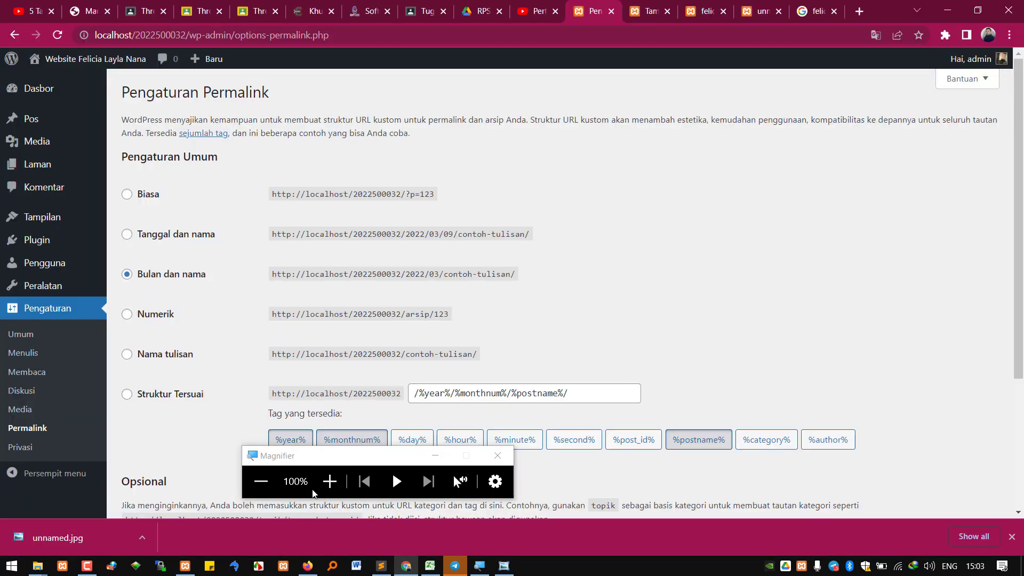
- Choose Nama tulisan (/%postname%/) as the permalink structure and save it
{"action": "left_click", "coordinate": [330, 482]}
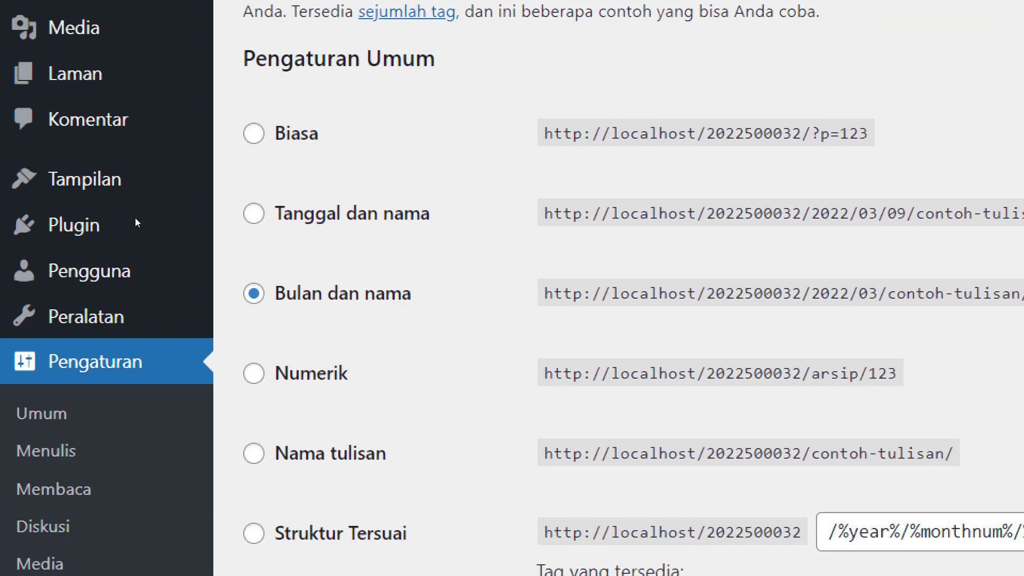
{"action": "key", "text": "Up"}
{"action": "key", "text": "Up"}
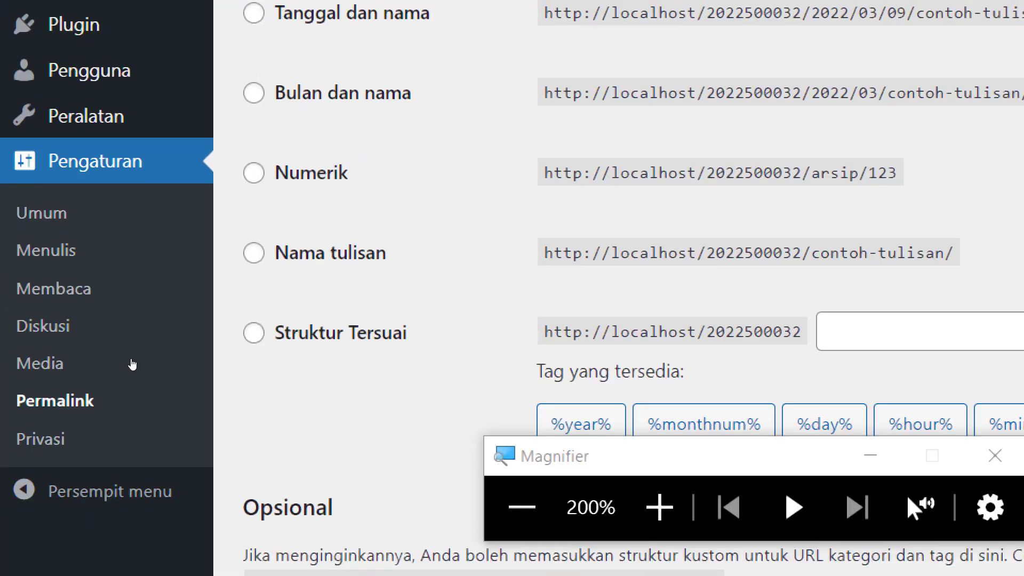
{"action": "key", "text": "Down"}
{"action": "key", "text": "Down"}
{"action": "key", "text": "Down"}
{"action": "key", "text": "Down"}
{"action": "scroll", "coordinate": [159, 391], "scroll_direction": "down", "scroll_amount": 4}
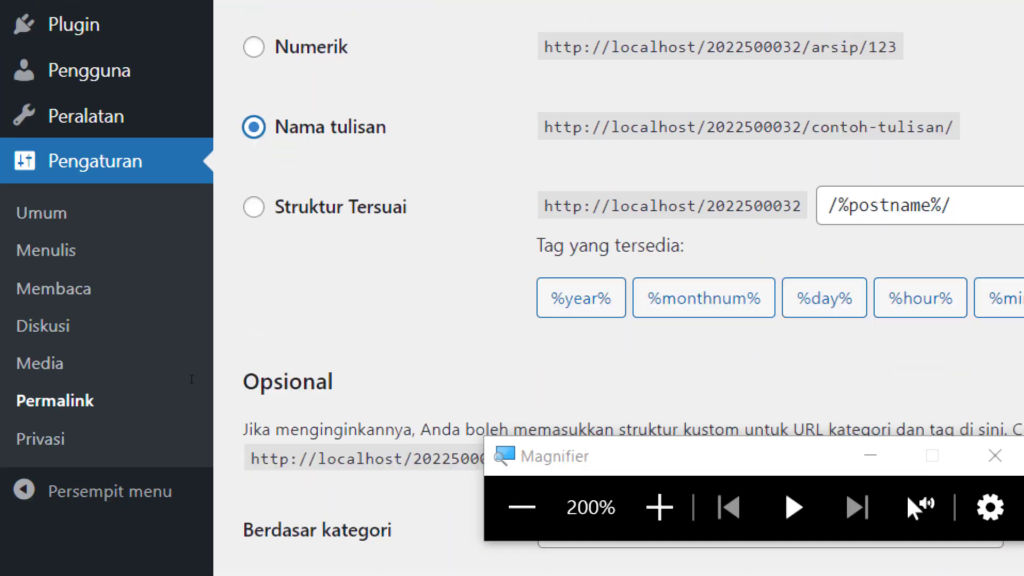
{"action": "key", "text": "Tab"}
{"action": "key", "text": "Return"}
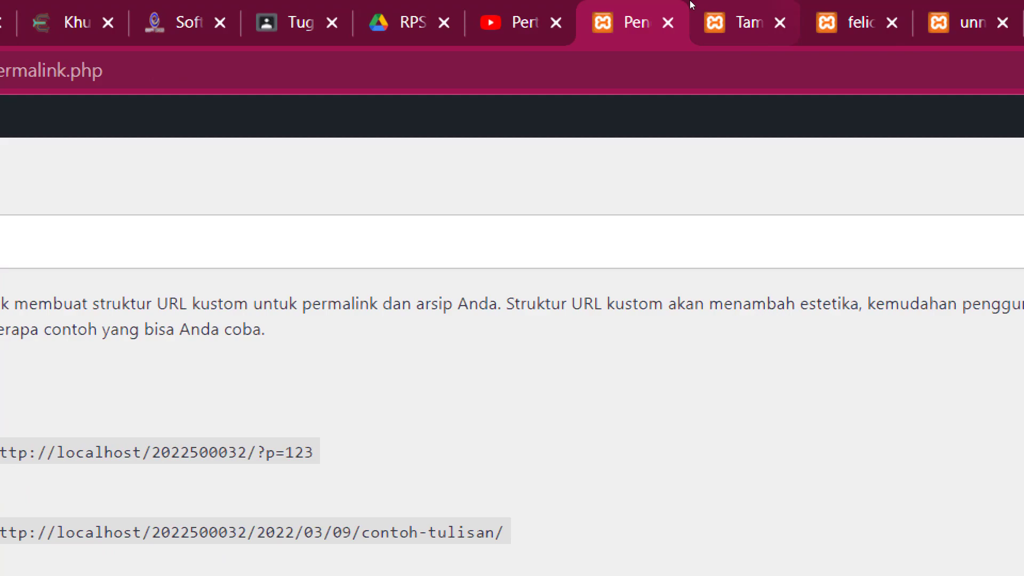
- Reload the post preview, open the site home page, then return to the Permalink tab
{"action": "left_click", "coordinate": [853, 23]}
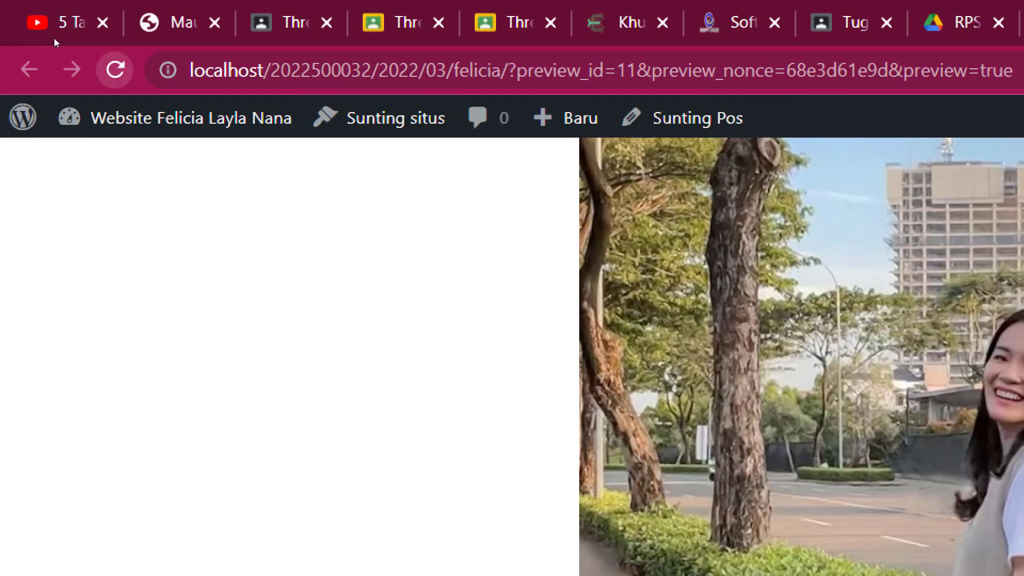
{"action": "left_click", "coordinate": [115, 70]}
{"action": "left_click", "coordinate": [248, 131]}
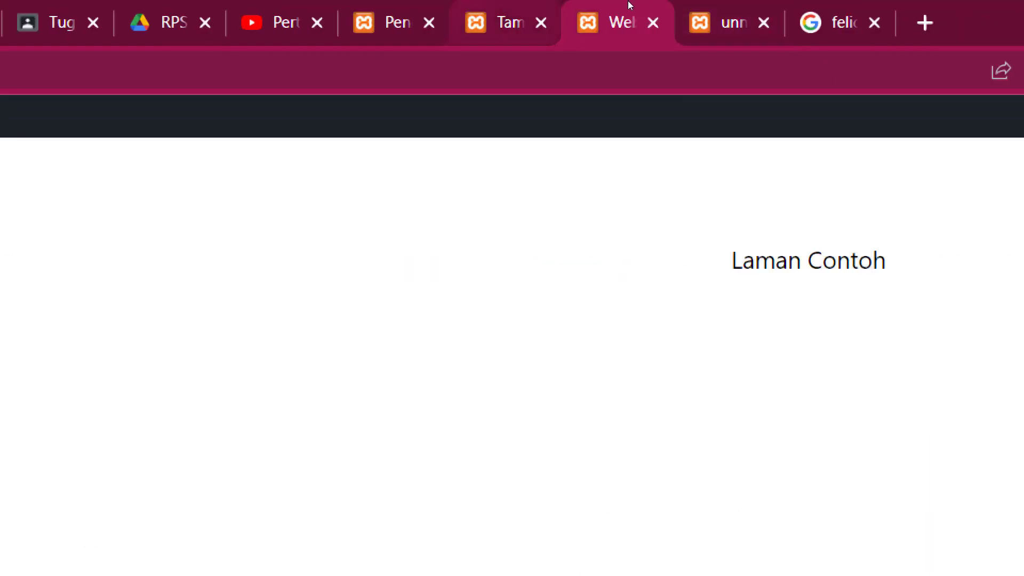
{"action": "left_click", "coordinate": [398, 23]}
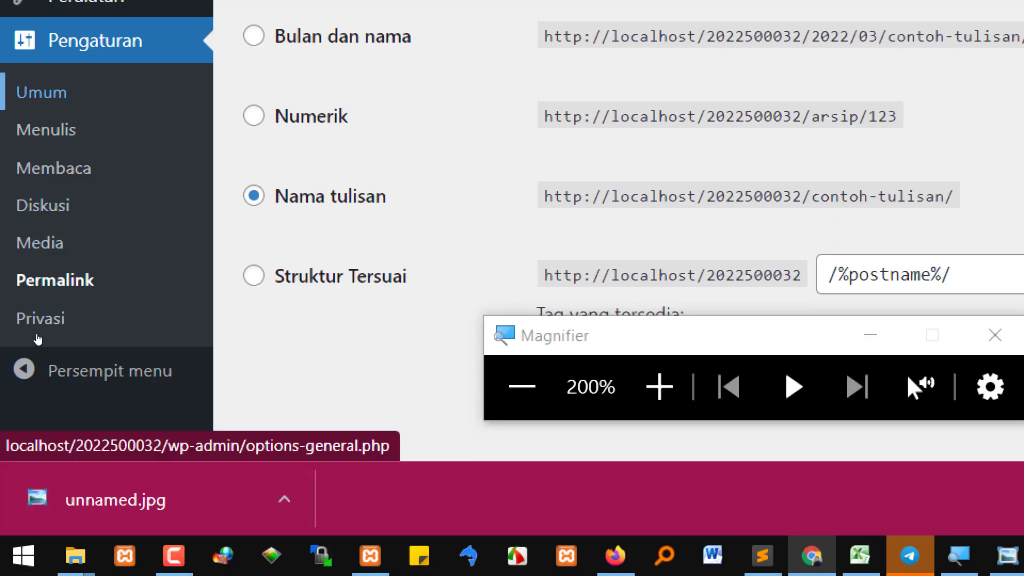
- Set the Reading settings front page to 'Pos-pos terbaru Anda' and save
{"action": "left_click", "coordinate": [46, 129]}
{"action": "left_click", "coordinate": [53, 168]}
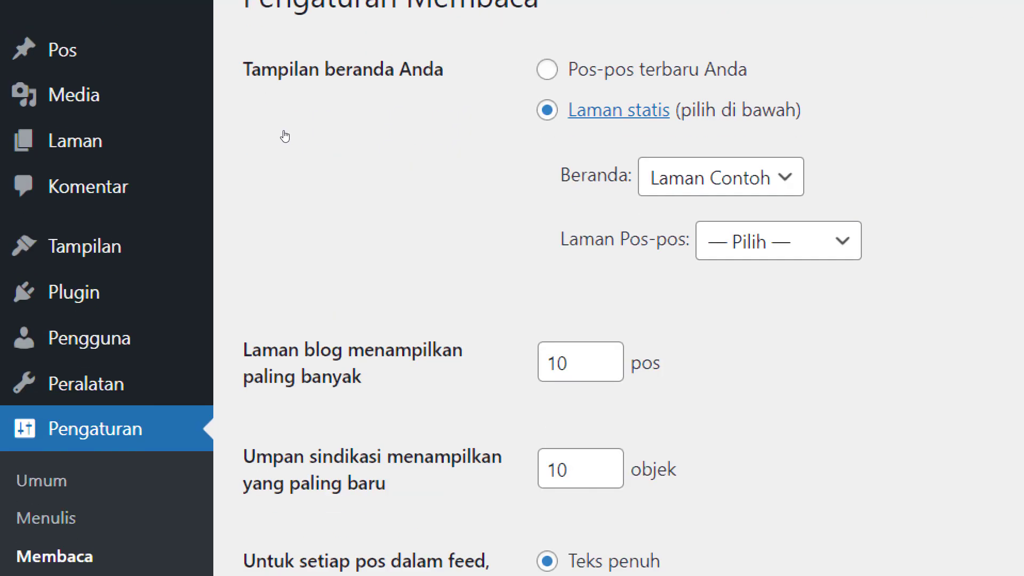
{"action": "left_click", "coordinate": [544, 112]}
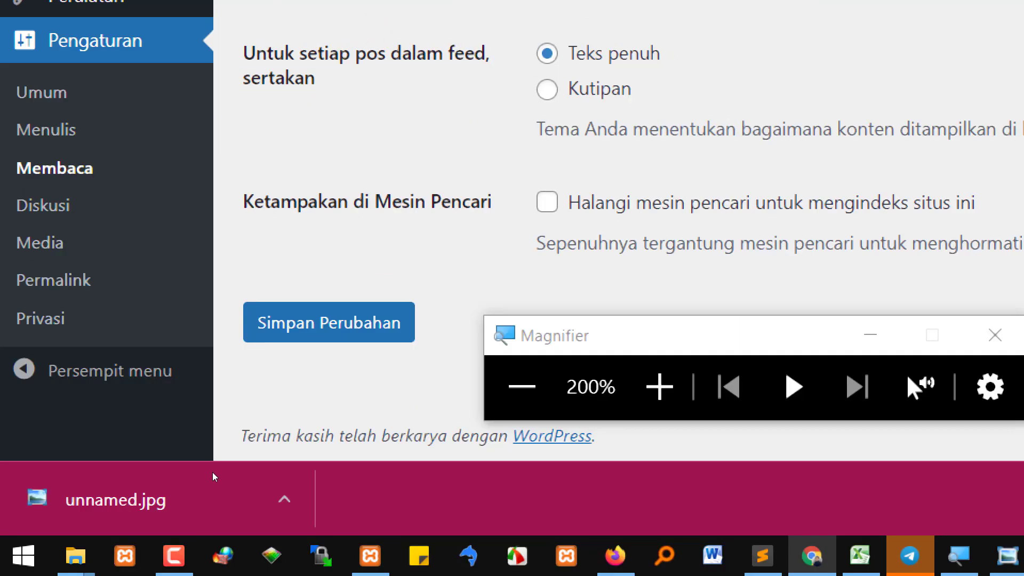
{"action": "left_click", "coordinate": [327, 322]}
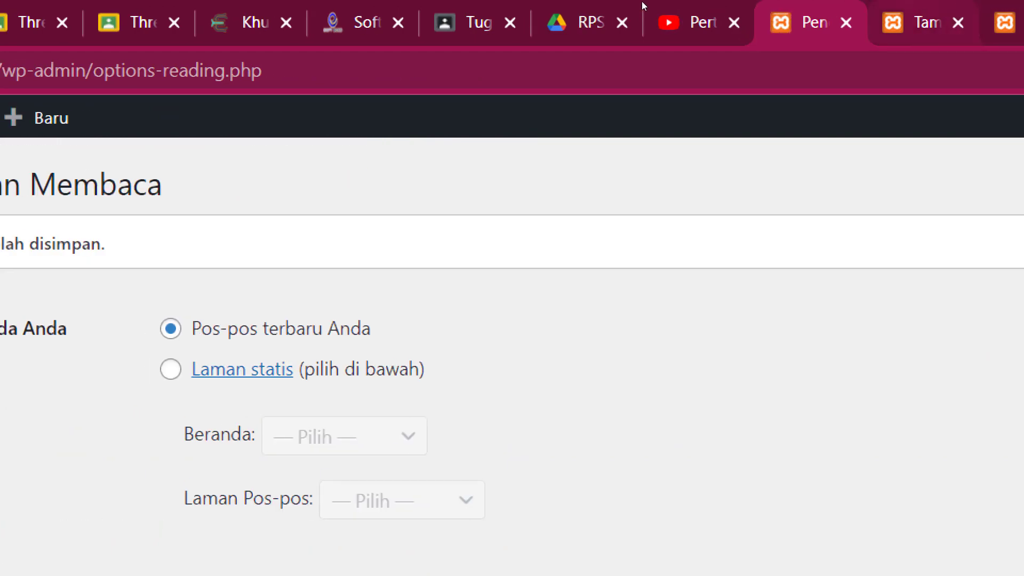
- Reload the front page, open the 'pertemuan 3' post, then return to the settings tab
{"action": "key", "text": "ctrl+Tab"}
{"action": "key", "text": "ctrl+Tab"}
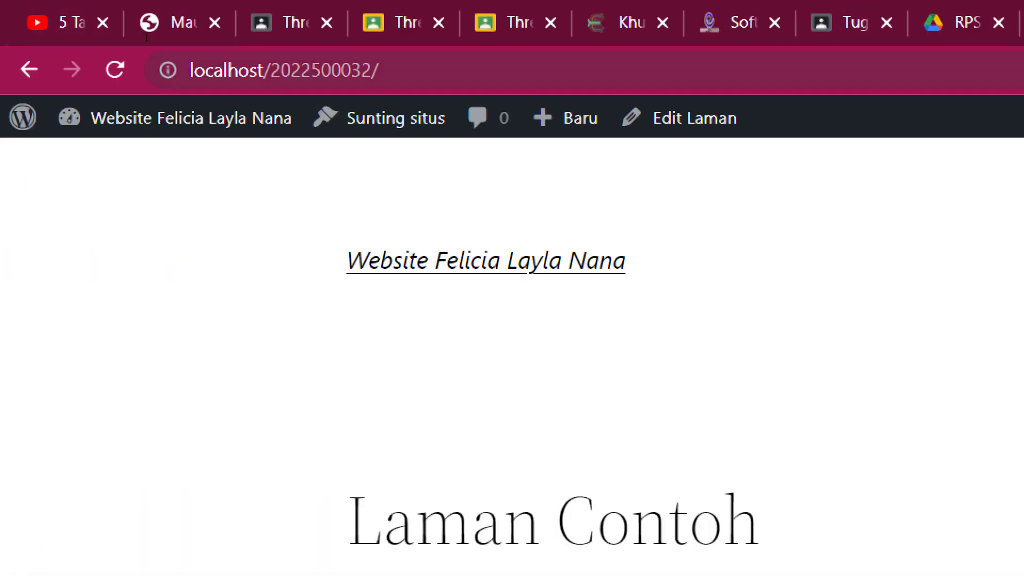
{"action": "key", "text": "ctrl+l"}
{"action": "key", "text": "Return"}
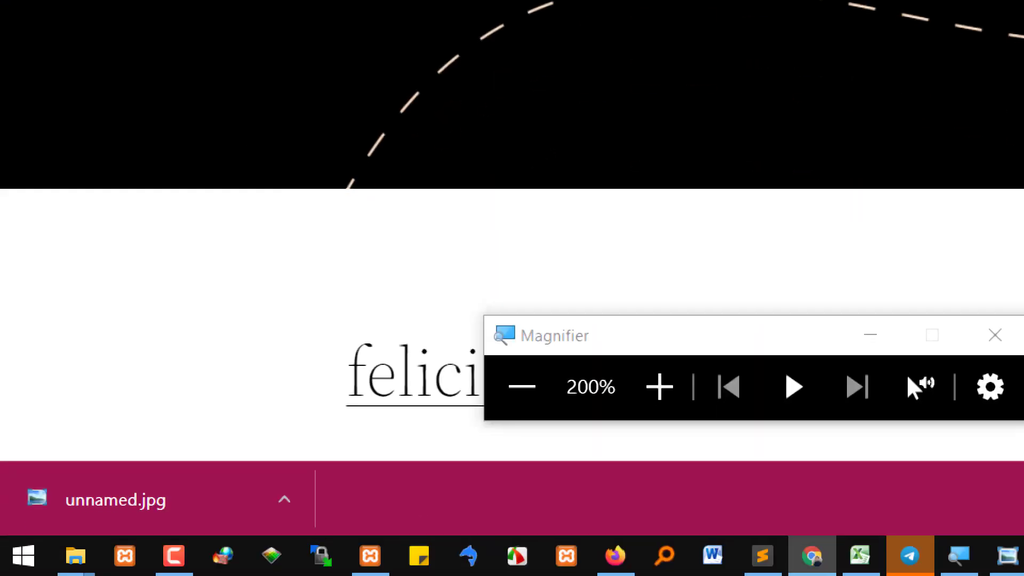
{"action": "scroll", "coordinate": [264, 373], "scroll_direction": "down", "scroll_amount": 3}
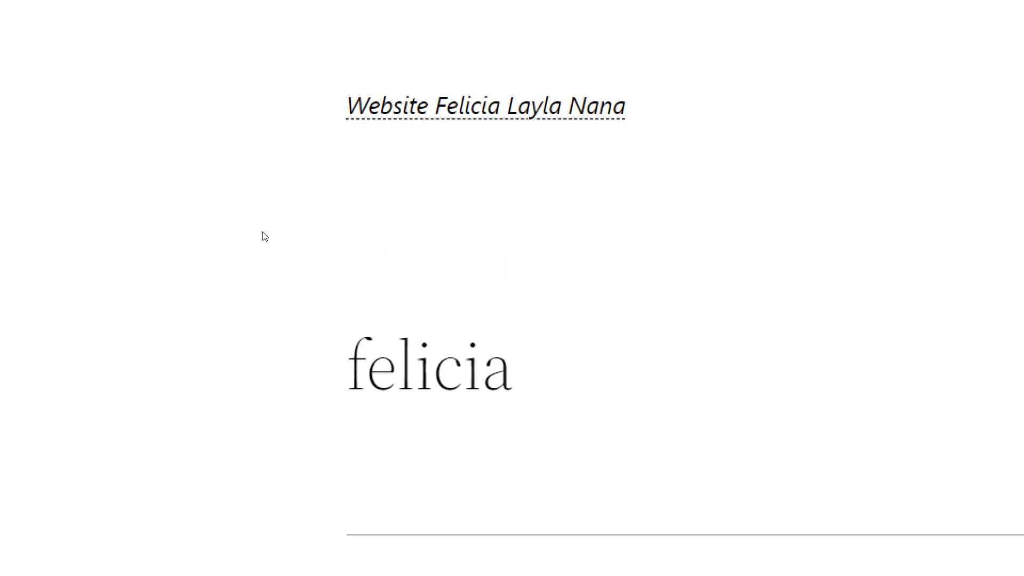
{"action": "scroll", "coordinate": [267, 245], "scroll_direction": "down", "scroll_amount": 5}
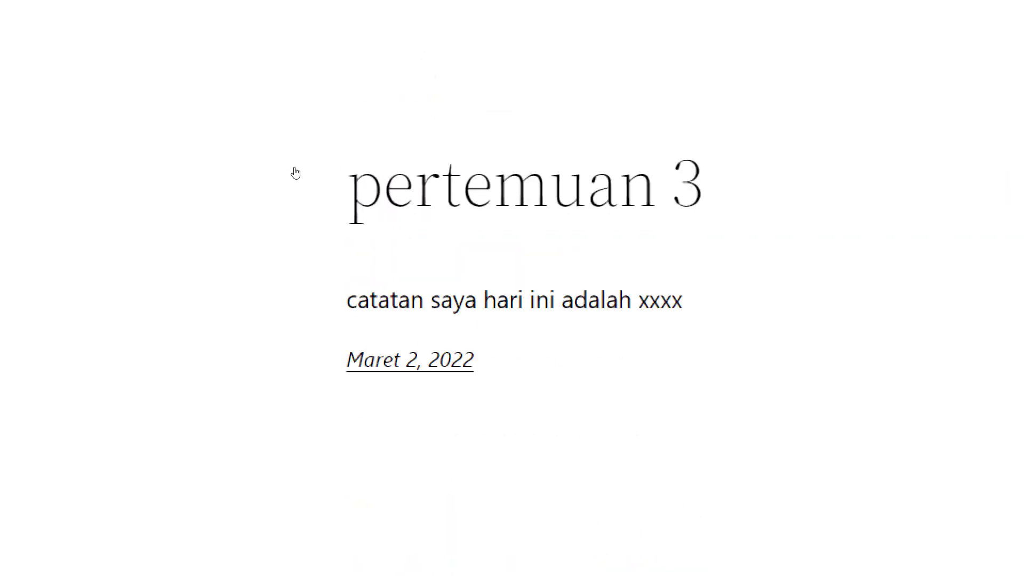
{"action": "left_click", "coordinate": [295, 173]}
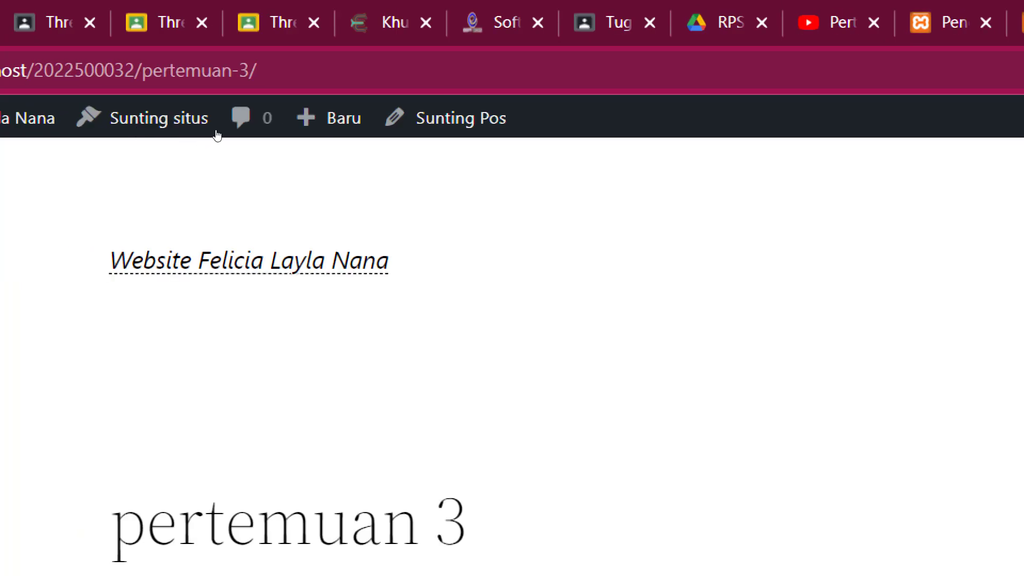
{"action": "key", "text": "ctrl+shift+Tab"}
{"action": "key", "text": "ctrl+shift+Tab"}
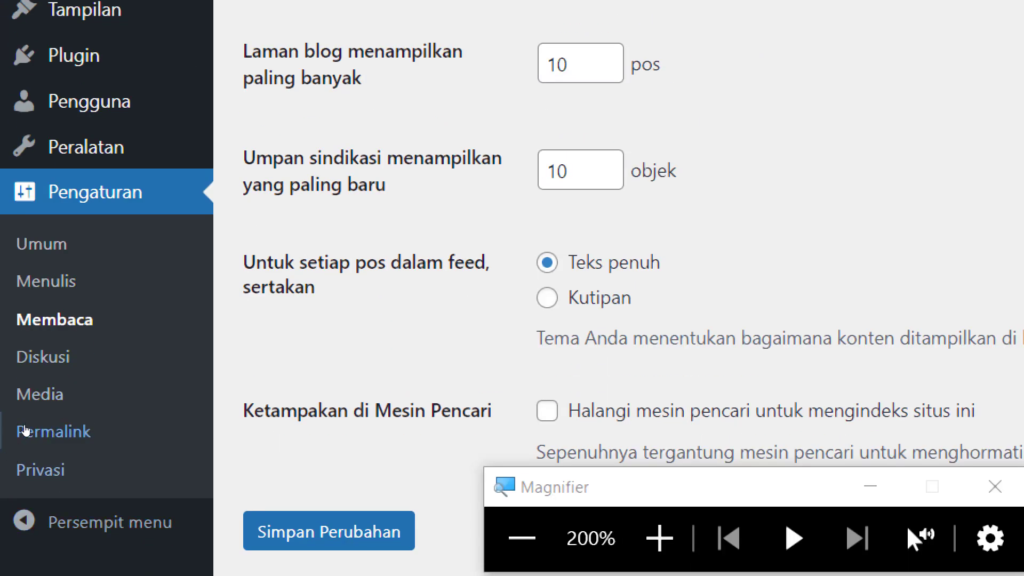
- Save the Permalink settings with the plain Biasa structure
{"action": "left_click", "coordinate": [25, 428]}
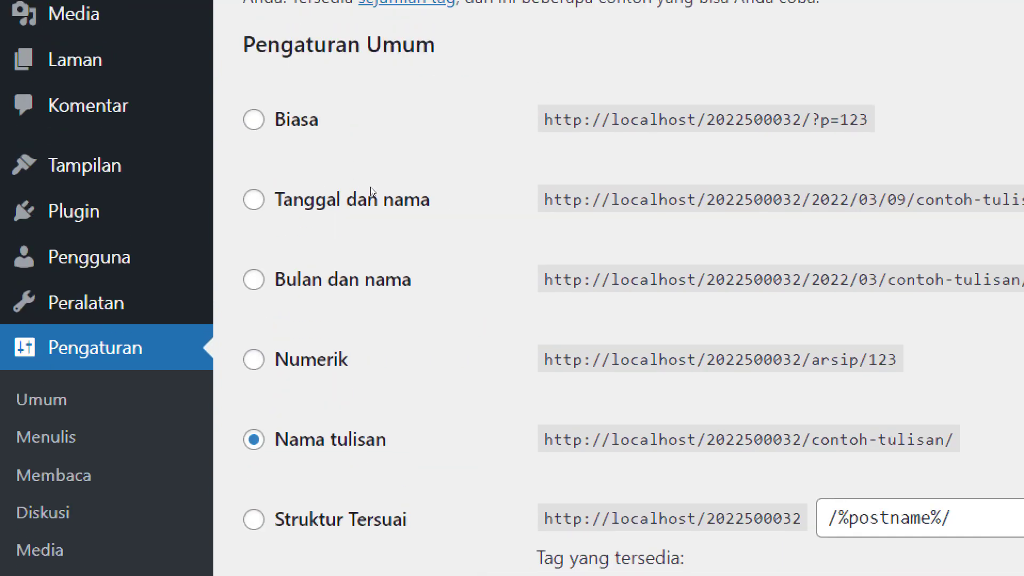
{"action": "scroll", "coordinate": [137, 292], "scroll_direction": "down", "scroll_amount": 2}
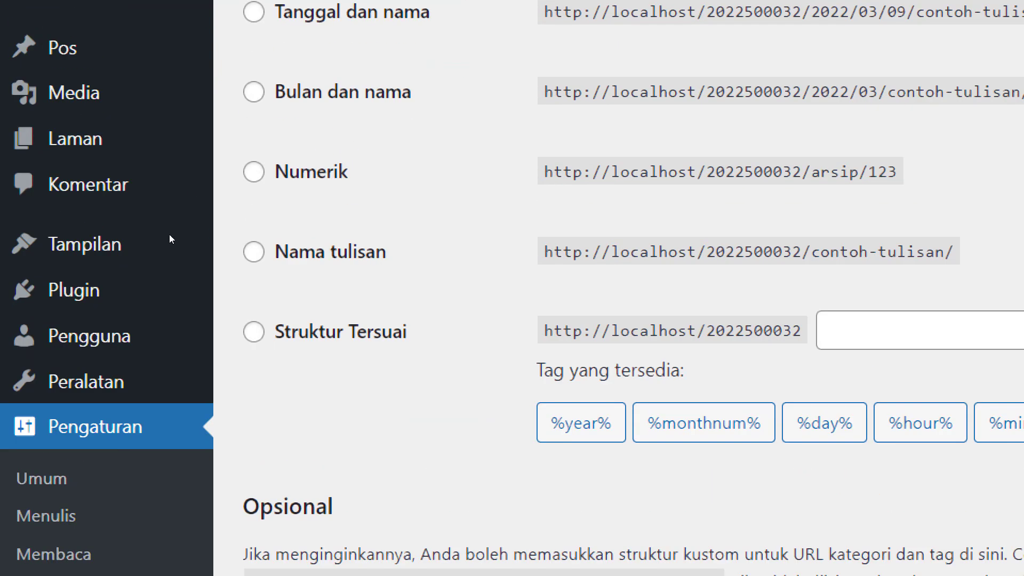
{"action": "scroll", "coordinate": [146, 165], "scroll_direction": "down", "scroll_amount": 2}
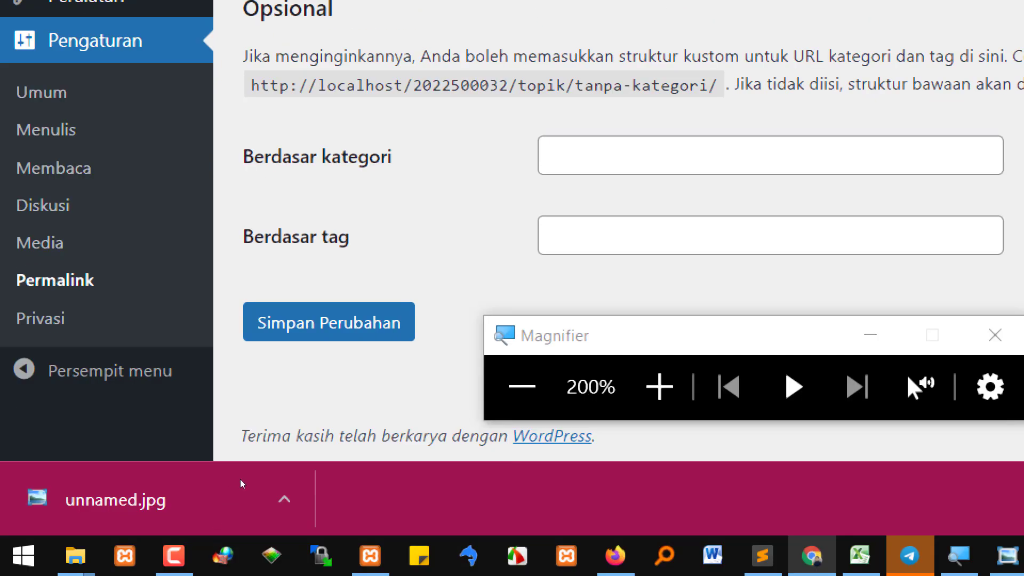
{"action": "key", "text": "Tab"}
{"action": "key", "text": "Return"}
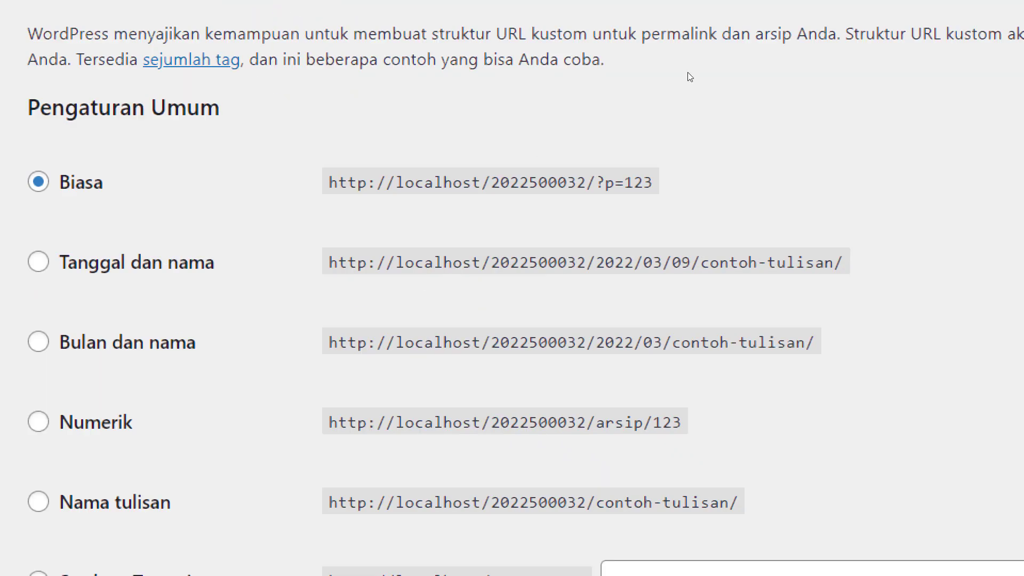
- On the site's front page, view the Maret 9, 2022 post and the pertemuan 3 post
{"action": "key", "text": "alt+Left"}
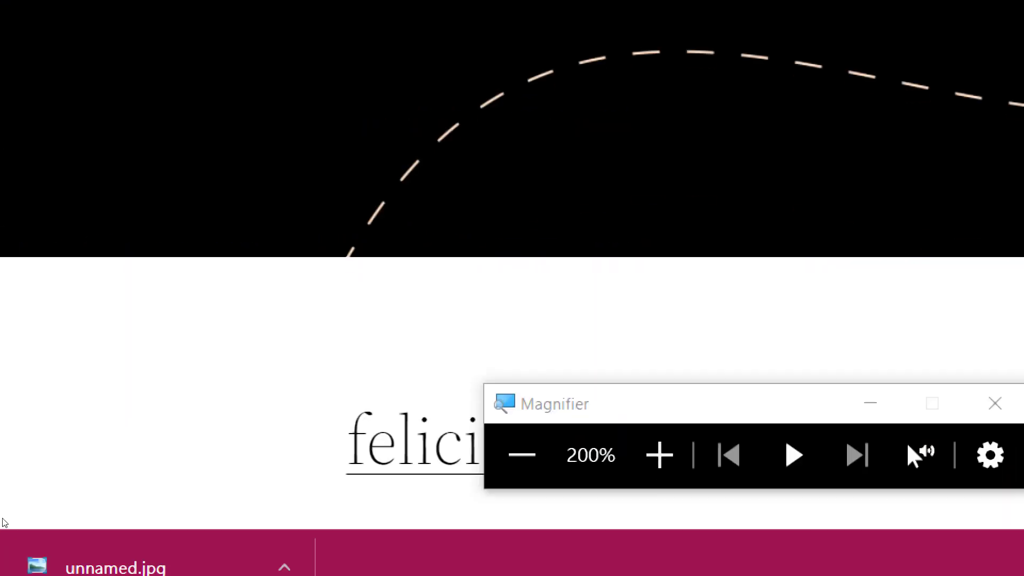
{"action": "scroll", "coordinate": [174, 482], "scroll_direction": "down", "scroll_amount": 1}
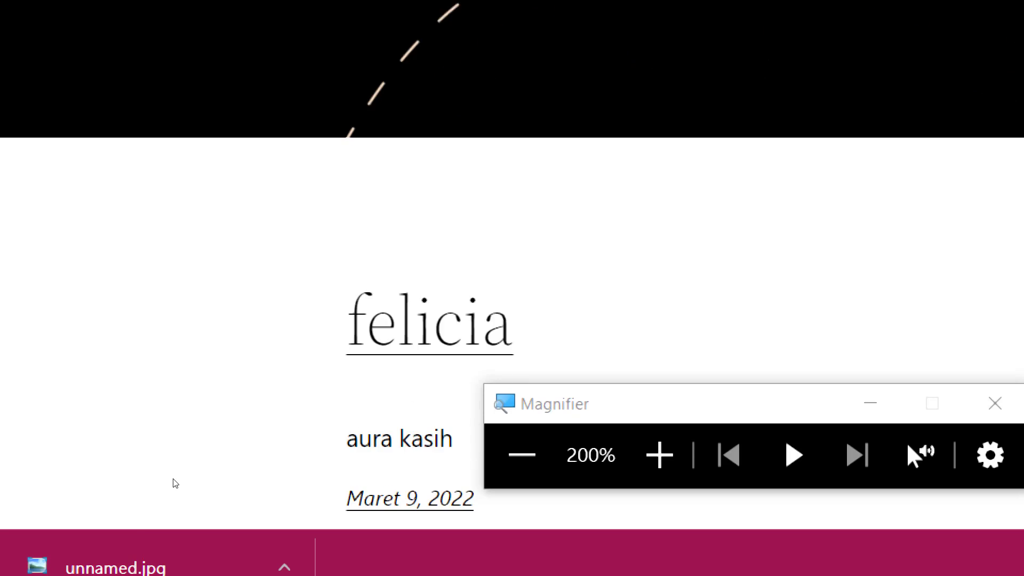
{"action": "left_click", "coordinate": [222, 424]}
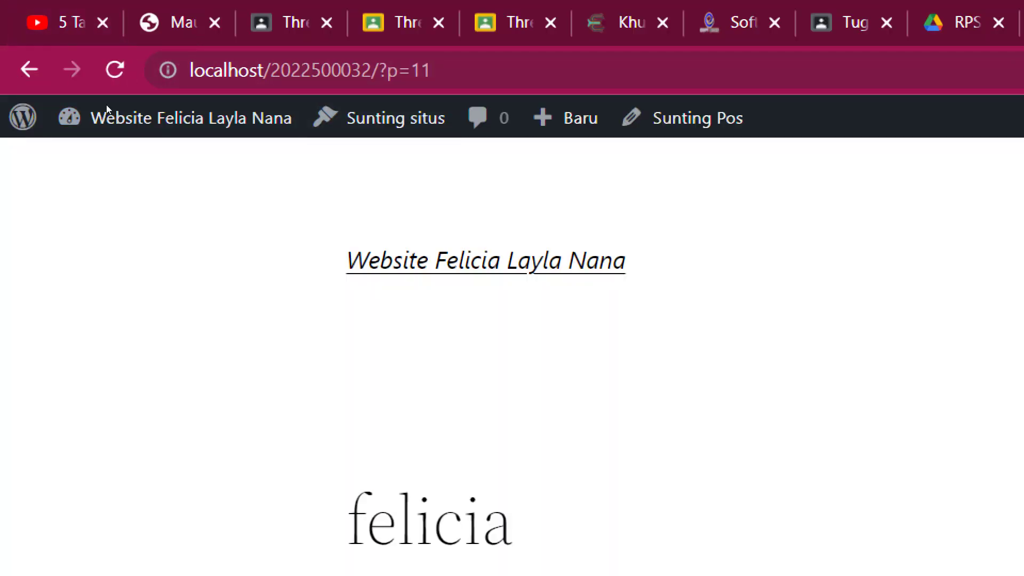
{"action": "key", "text": "alt+Left"}
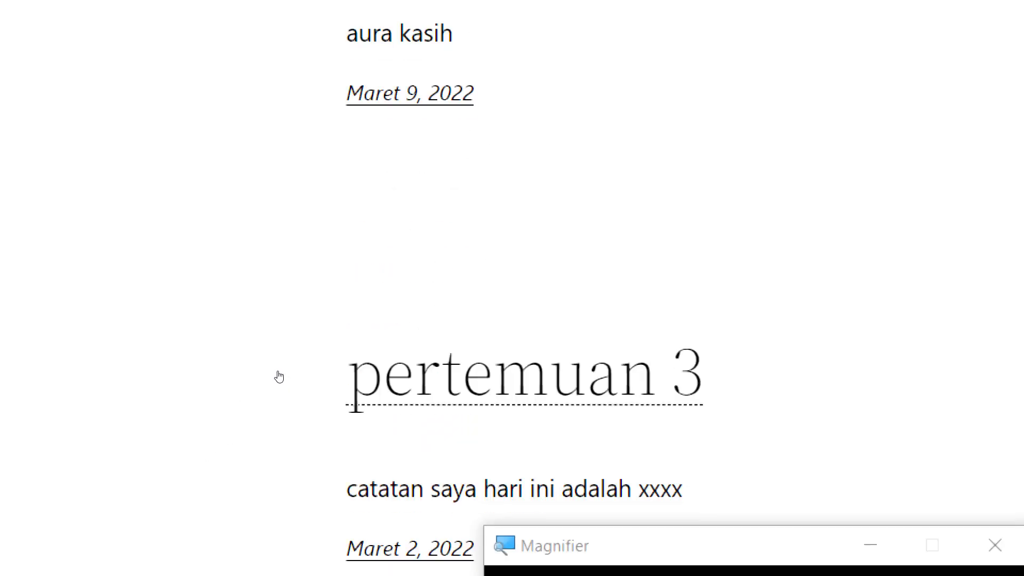
{"action": "scroll", "coordinate": [279, 377], "scroll_direction": "down", "scroll_amount": 3}
{"action": "left_click", "coordinate": [368, 109]}
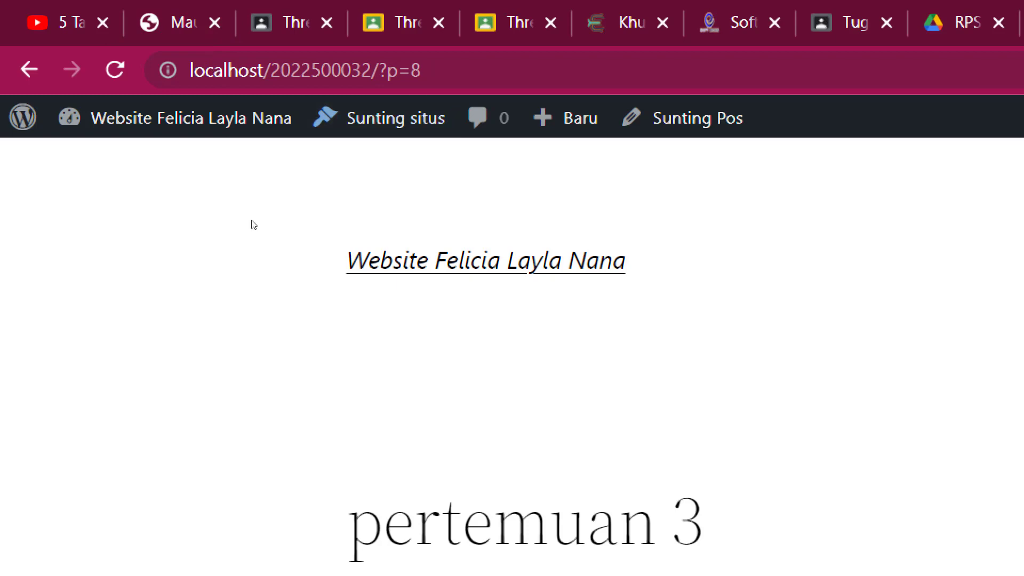
{"action": "left_click", "coordinate": [522, 427]}
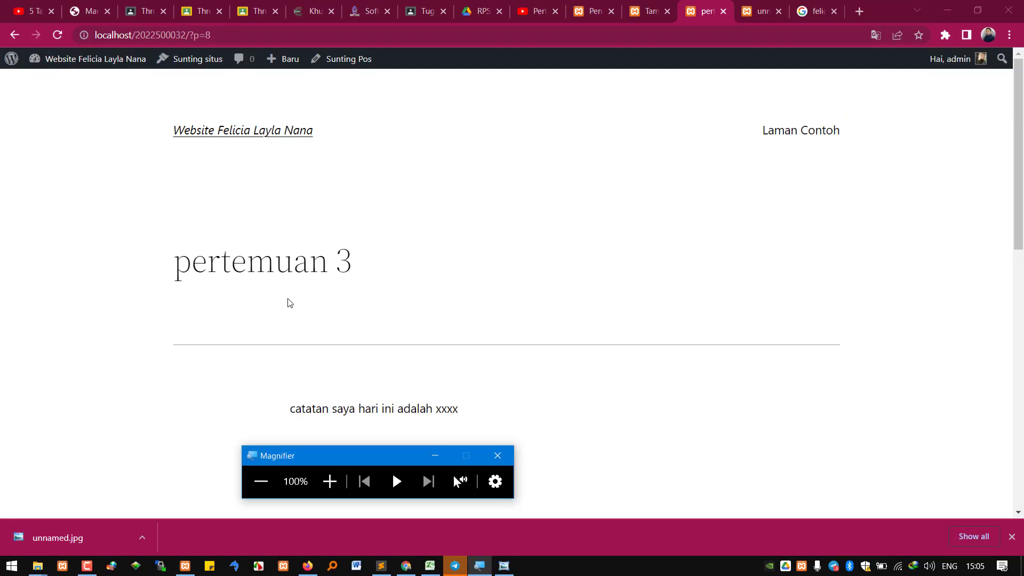
{"action": "left_click", "coordinate": [235, 131]}
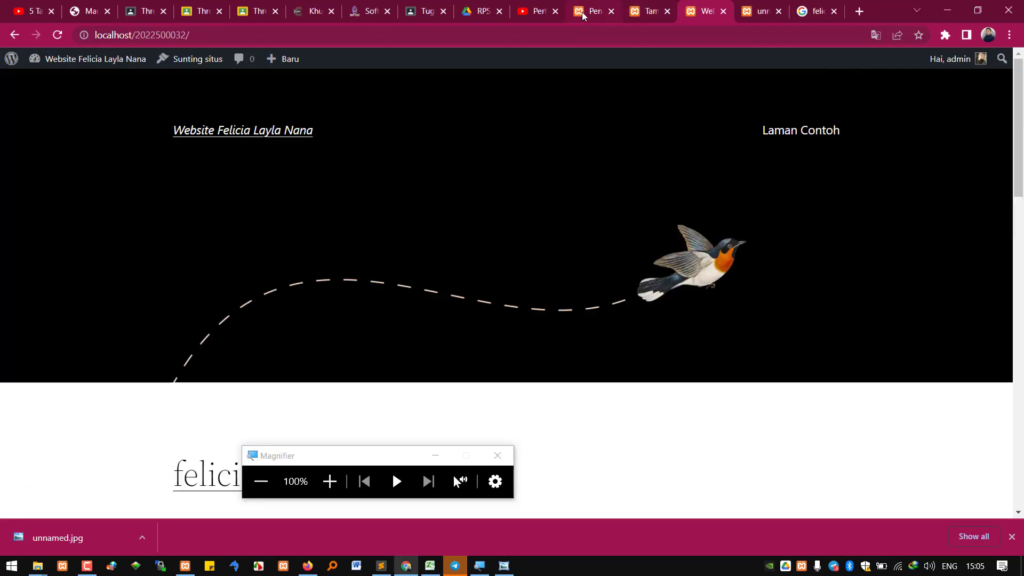
- Back in Permalink settings, scroll down to the Struktur Tersuai and Opsional sections
{"action": "left_click", "coordinate": [583, 16]}
{"action": "scroll", "coordinate": [312, 352], "scroll_direction": "down", "scroll_amount": 3}
{"action": "scroll", "coordinate": [312, 352], "scroll_direction": "down", "scroll_amount": 2}
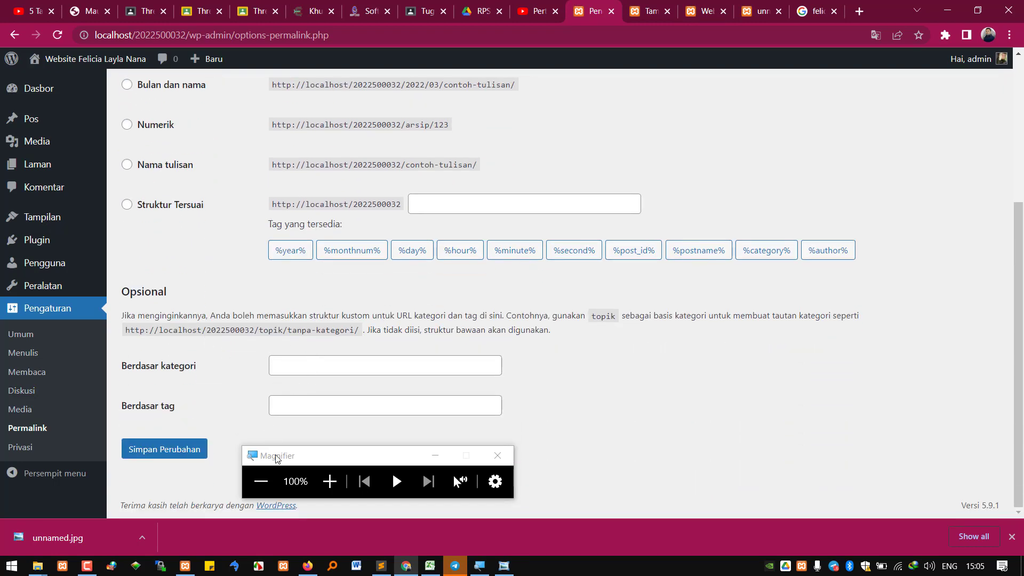
- Choose Struktur Tersuai, enter /index.html as the only structure, and try saving it
{"action": "left_click", "coordinate": [329, 482]}
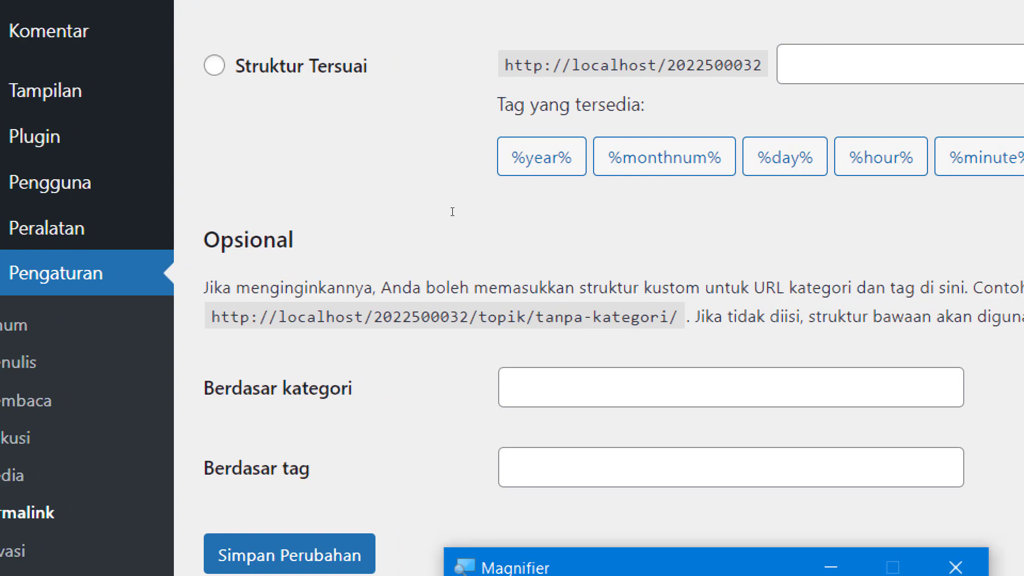
{"action": "key", "text": "Tab"}
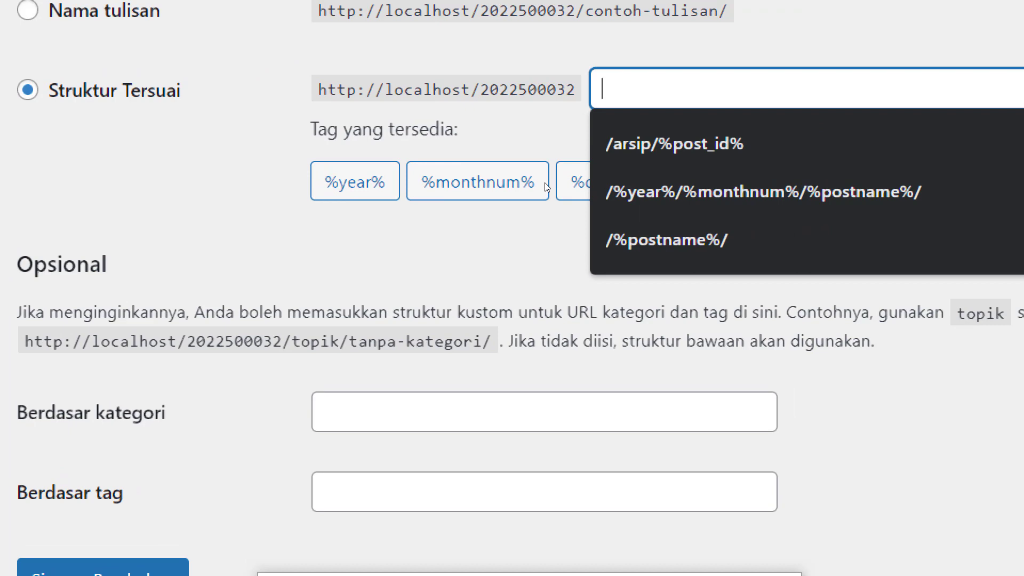
{"action": "key", "text": "Down"}
{"action": "key", "text": "Down"}
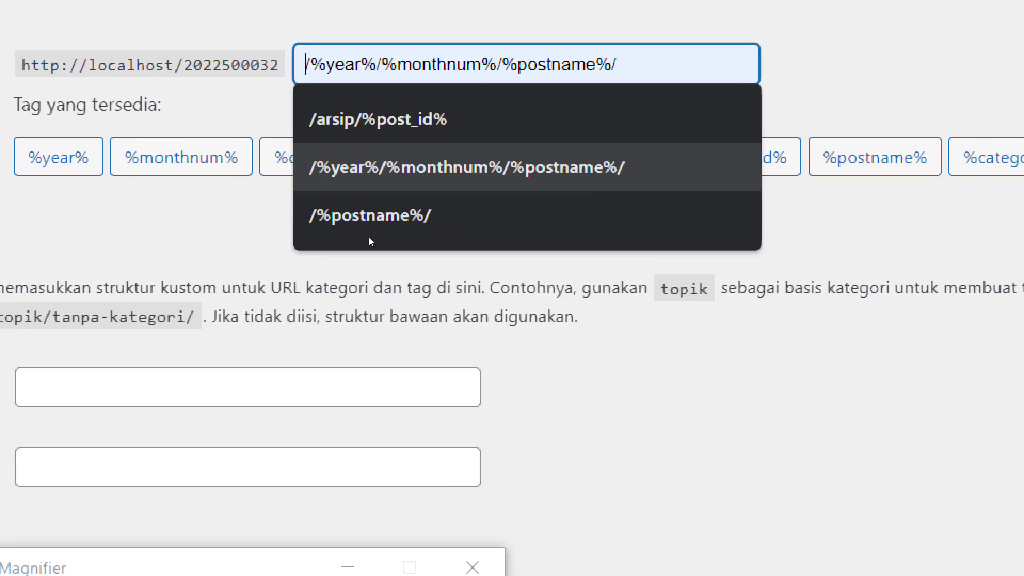
{"action": "key", "text": "Down"}
{"action": "key", "text": "Down"}
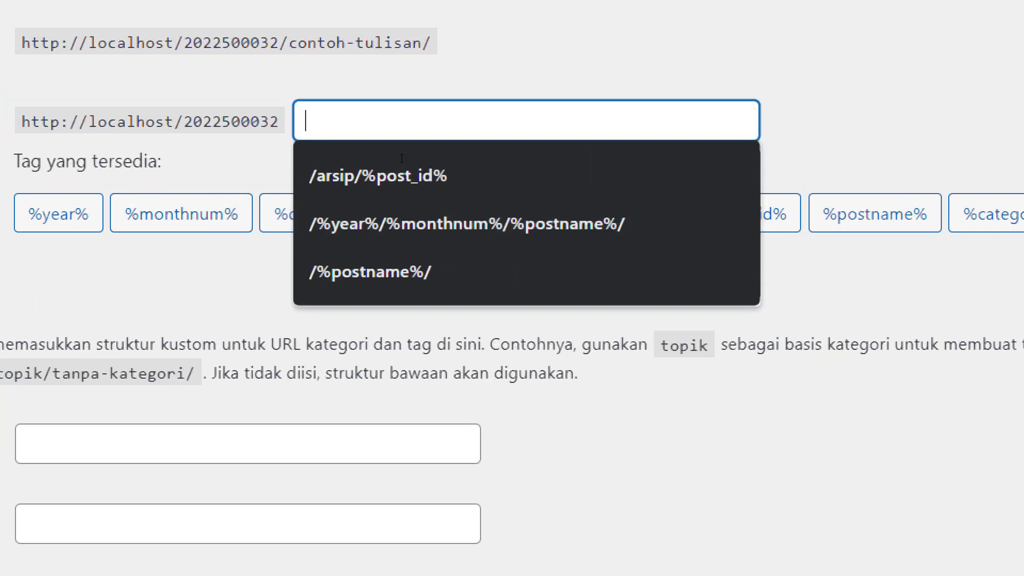
{"action": "type", "text": "/index.h"}
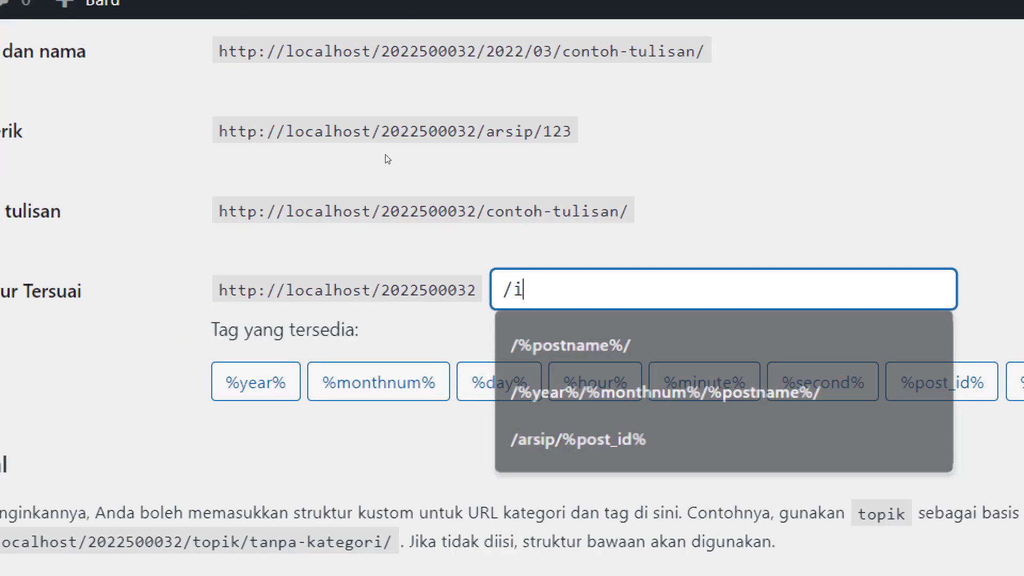
{"action": "type", "text": "tml"}
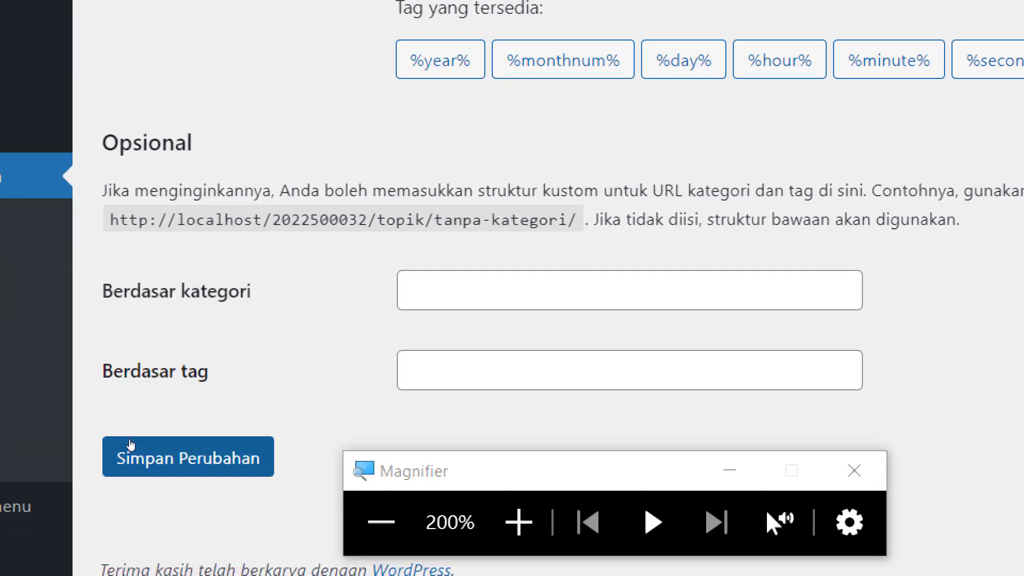
{"action": "left_click", "coordinate": [131, 445]}
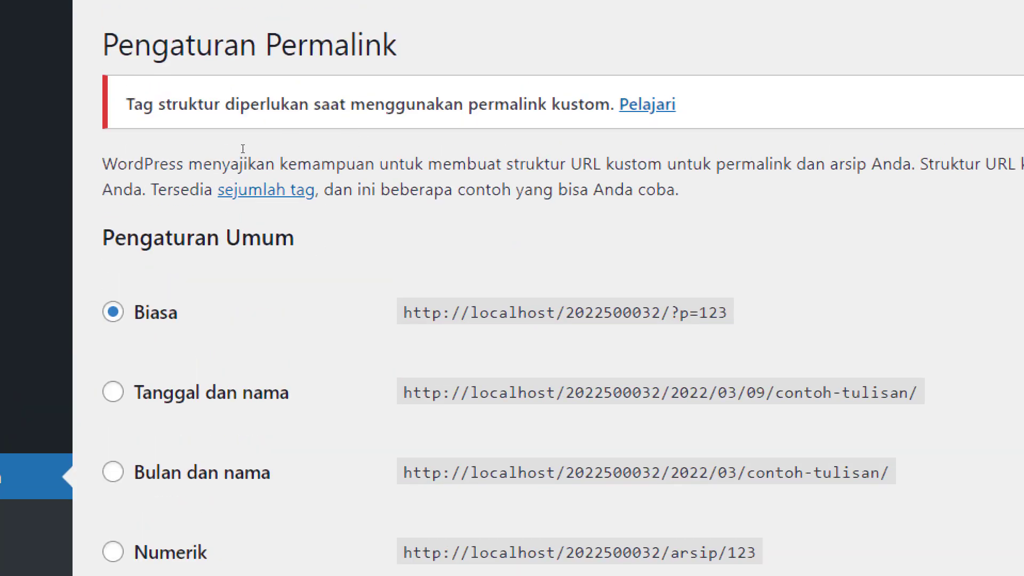
- Build and save the custom structure /index.html/%year%/%monthnum%/%day%/ using suggestions and tag buttons
{"action": "scroll", "coordinate": [267, 298], "scroll_direction": "down", "scroll_amount": 3}
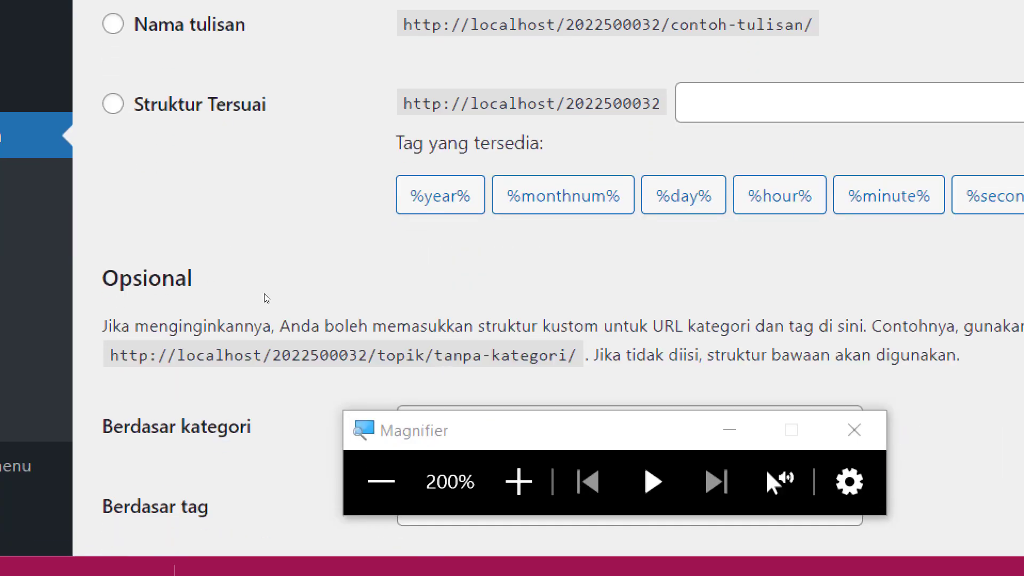
{"action": "left_click", "coordinate": [112, 103]}
{"action": "left_click", "coordinate": [747, 103]}
{"action": "key", "text": "Down"}
{"action": "key", "text": "Down"}
{"action": "key", "text": "Down"}
{"action": "key", "text": "Down"}
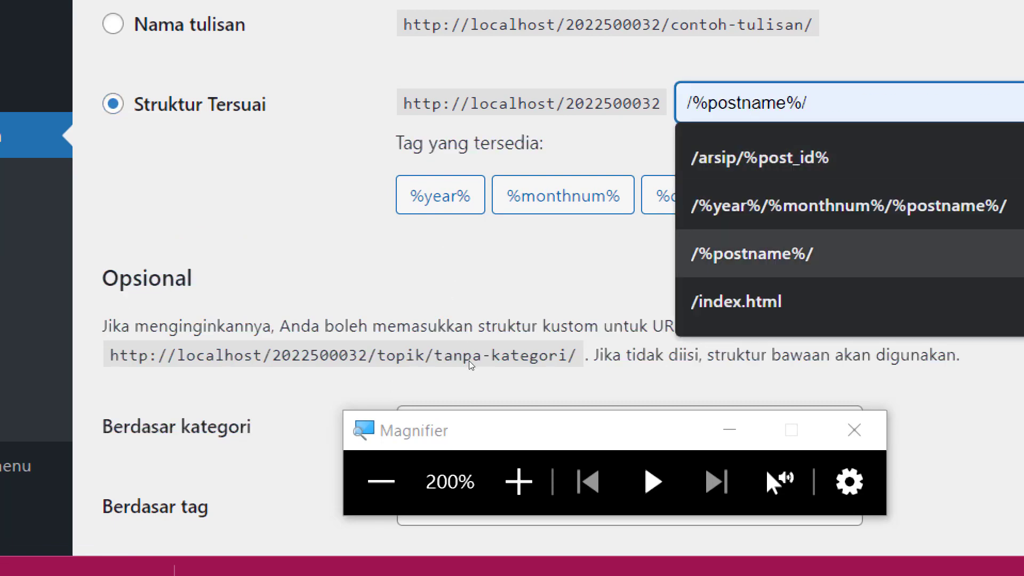
{"action": "key", "text": "Return"}
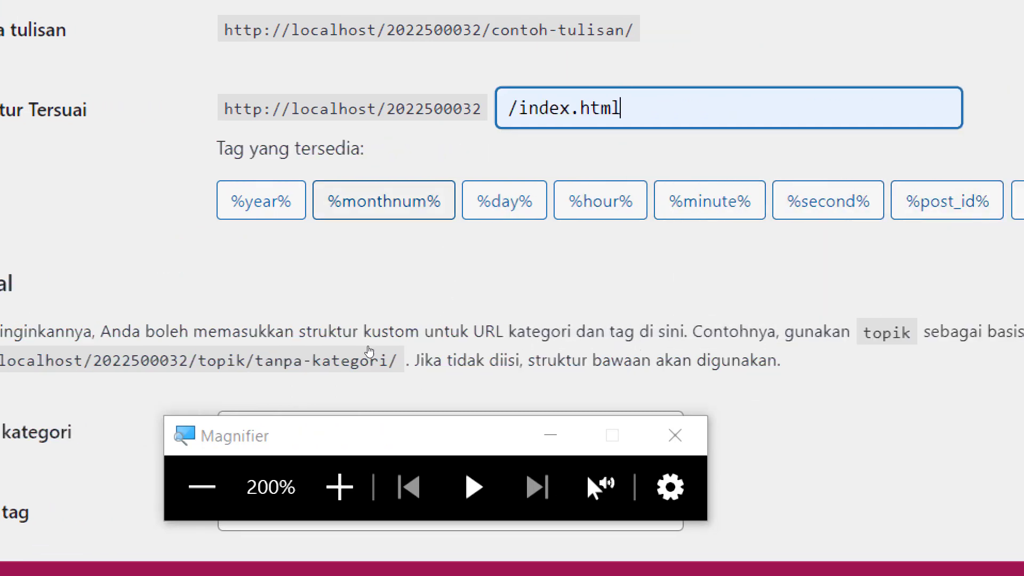
{"action": "key", "text": "Tab"}
{"action": "key", "text": "Return"}
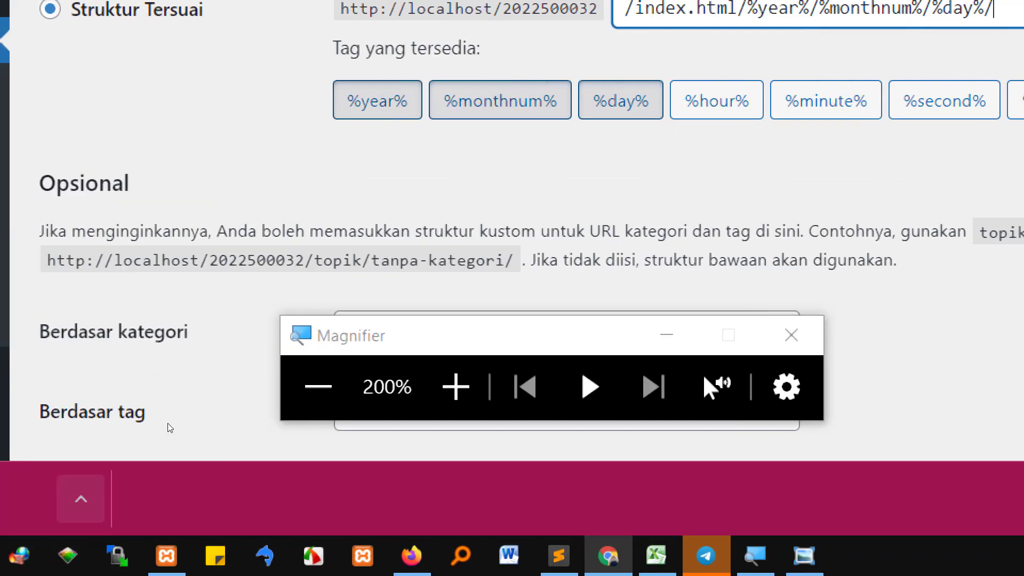
{"action": "left_click", "coordinate": [165, 453]}
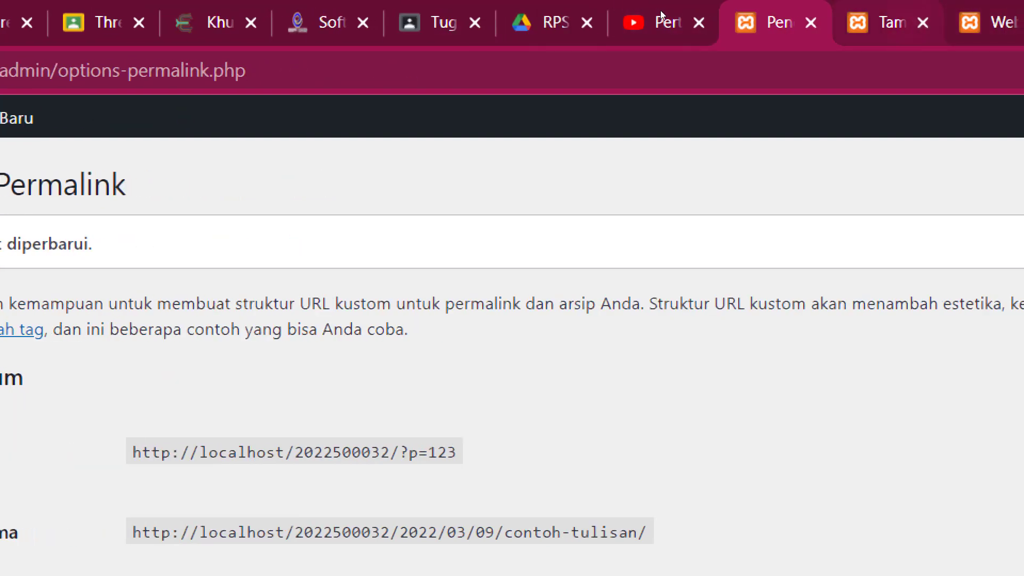
- Reload the site, open the 9 Maret 2022 archive, and check its index.html/2022/03/09/ address
{"action": "key", "text": "ctrl+Tab"}
{"action": "key", "text": "ctrl+Tab"}
{"action": "key", "text": "F5"}
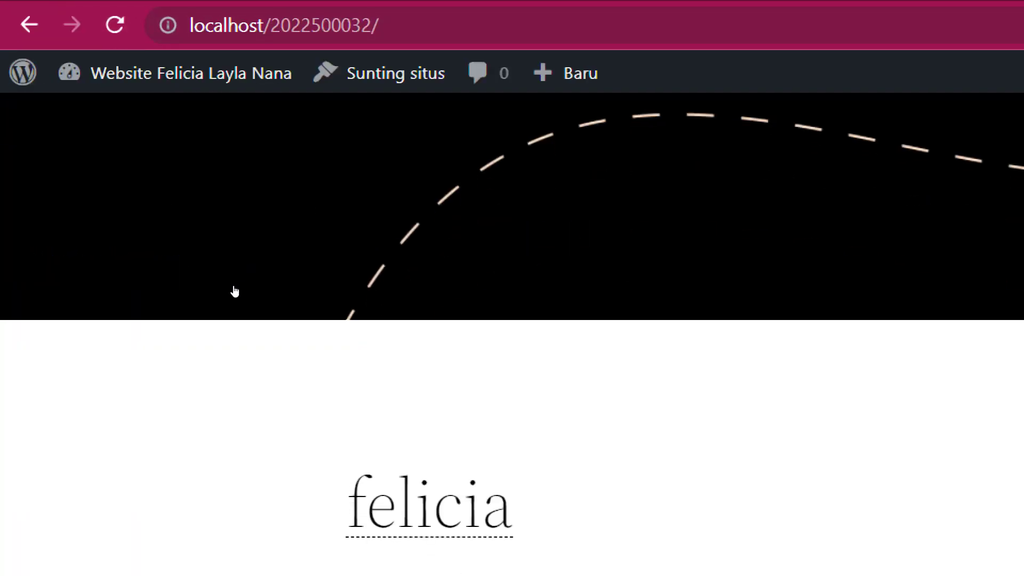
{"action": "left_click", "coordinate": [234, 292]}
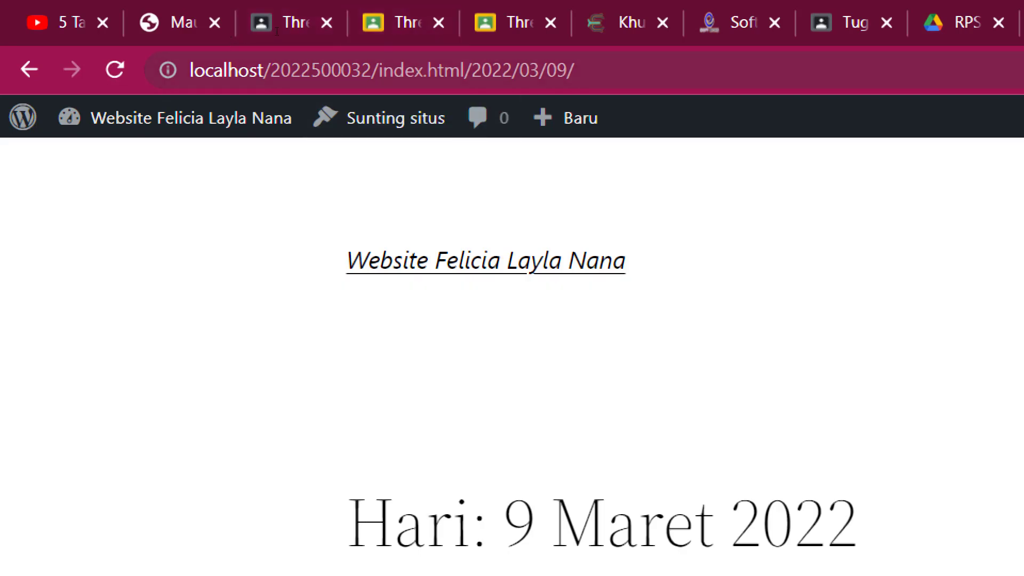
{"action": "left_click_drag", "start_coordinate": [443, 69], "coordinate": [459, 70]}
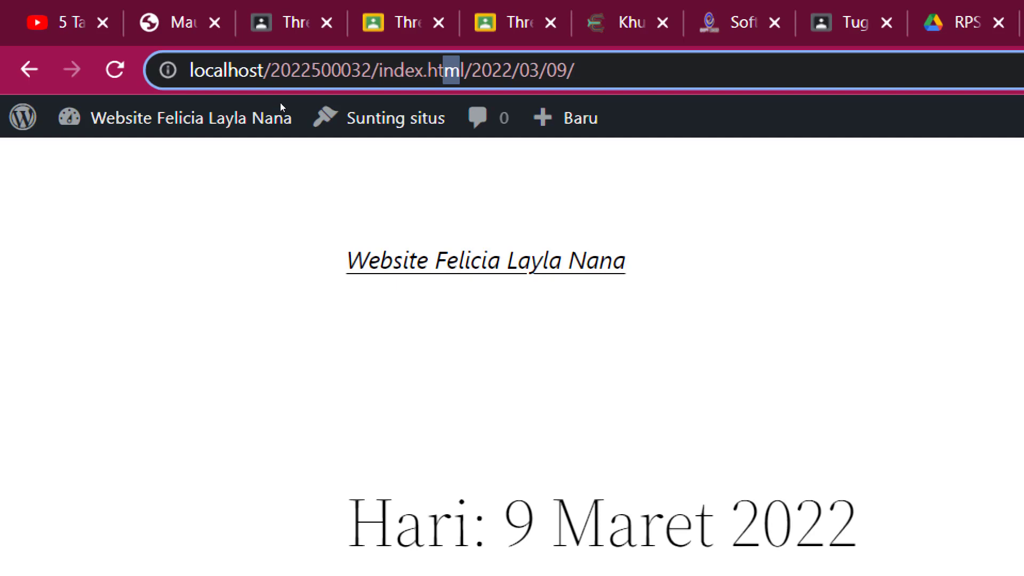
{"action": "key", "text": "super+minus"}
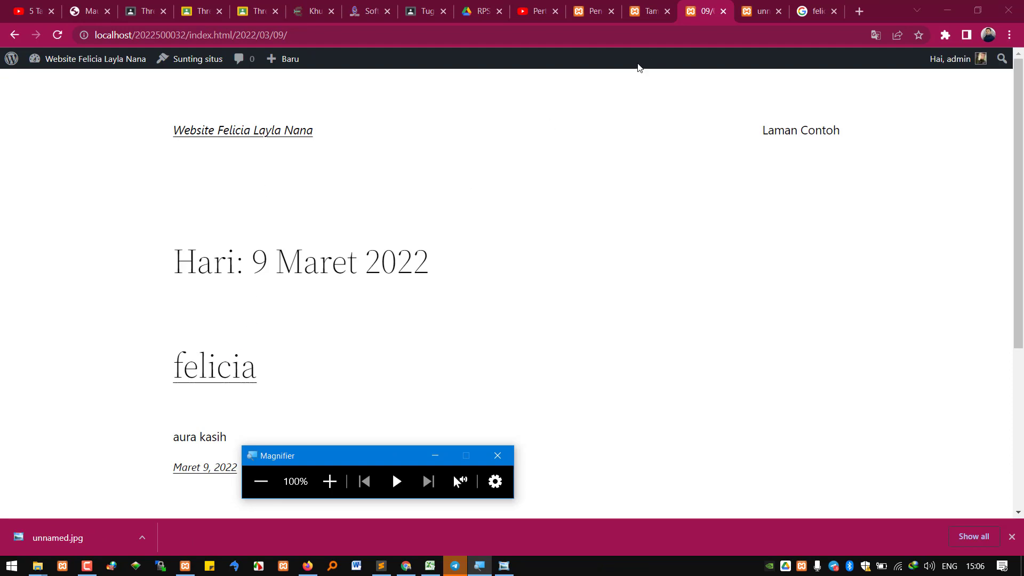
- Open Privasi settings, view the Panduan Kebijakan guide, then return to the Pengaturan tab
{"action": "left_click", "coordinate": [598, 11]}
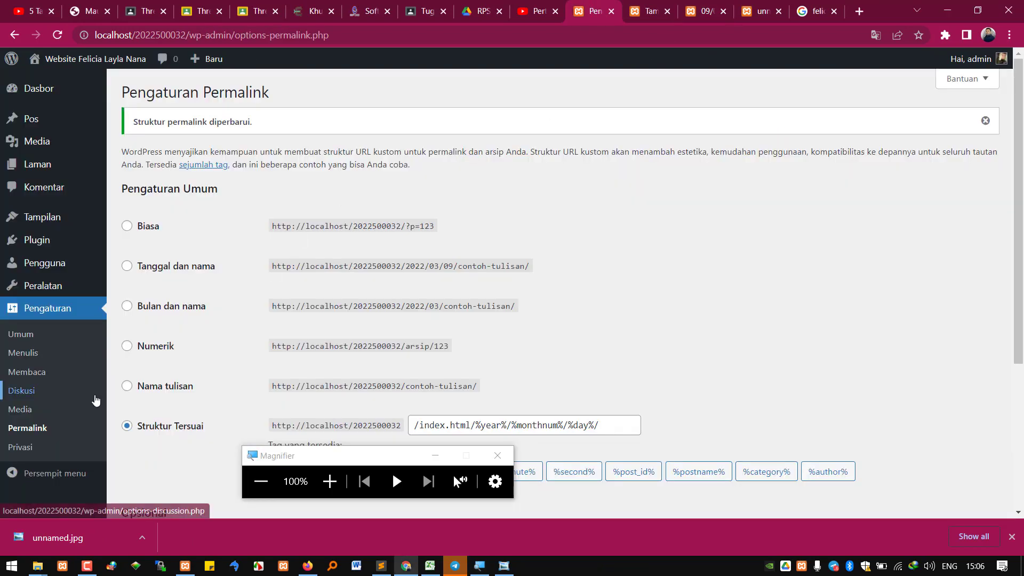
{"action": "left_click", "coordinate": [22, 448]}
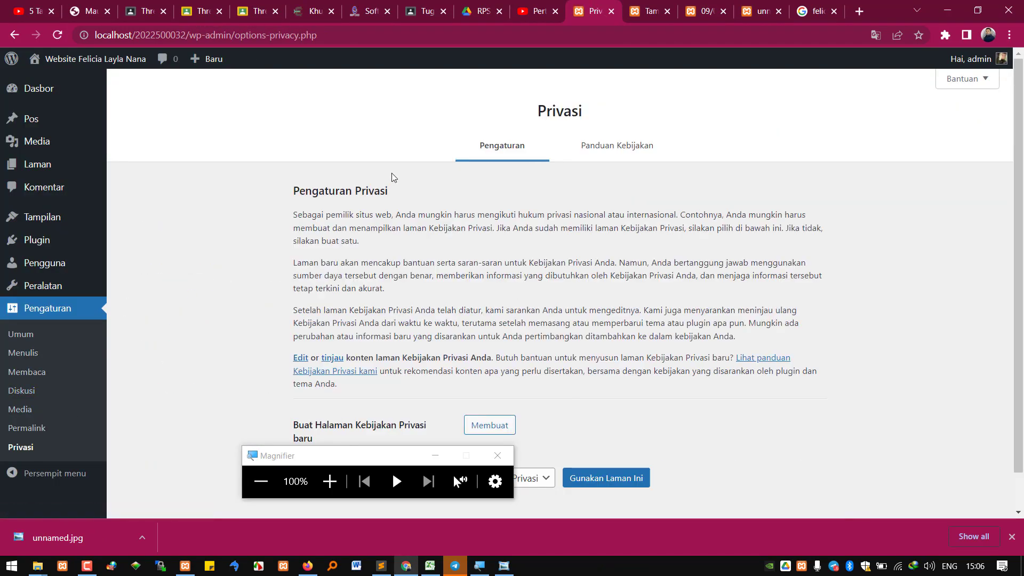
{"action": "scroll", "coordinate": [476, 202], "scroll_direction": "down", "scroll_amount": 1}
{"action": "scroll", "coordinate": [500, 202], "scroll_direction": "up", "scroll_amount": 1}
{"action": "scroll", "coordinate": [501, 201], "scroll_direction": "down", "scroll_amount": 1}
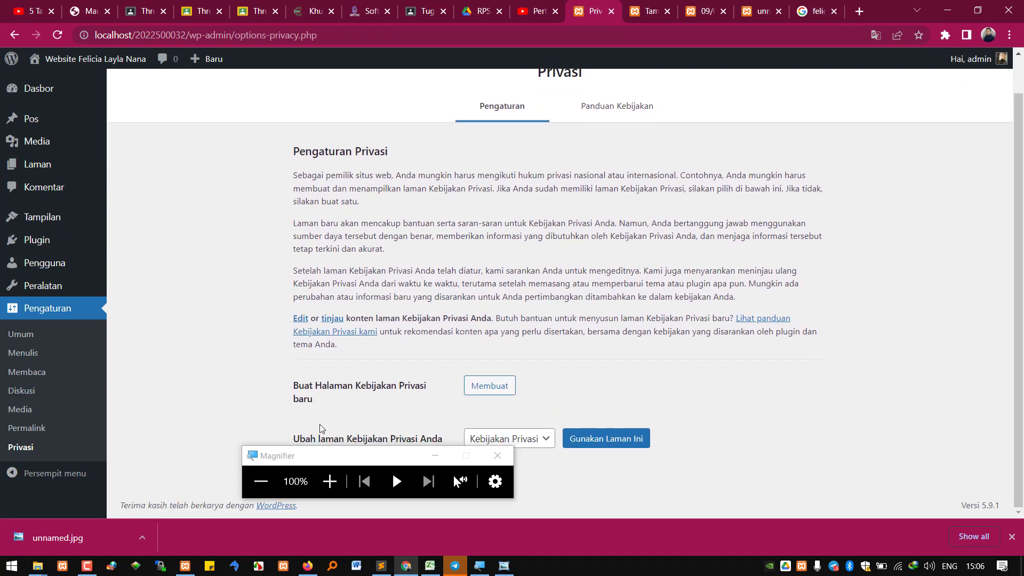
{"action": "left_click_drag", "start_coordinate": [342, 455], "coordinate": [855, 438]}
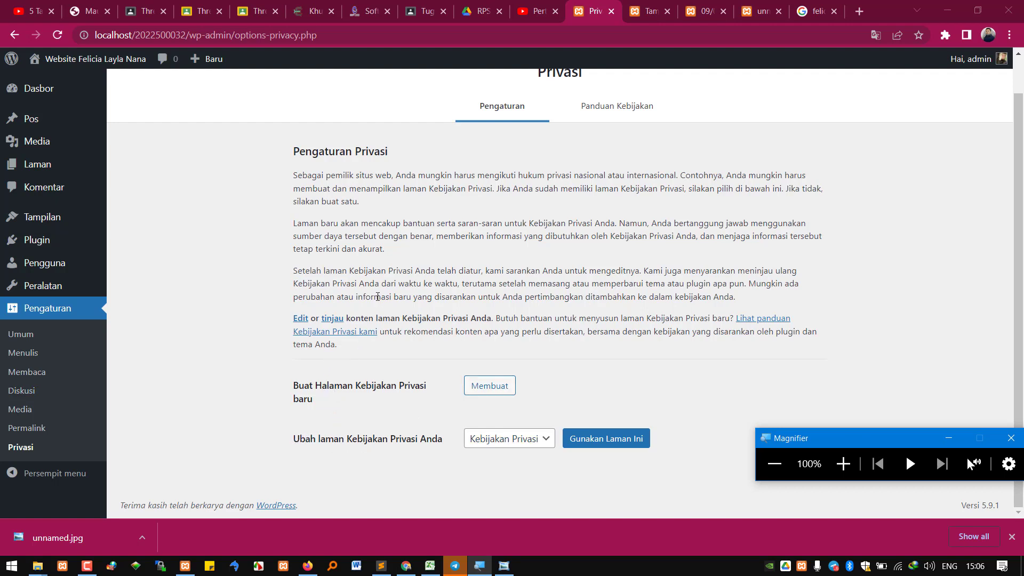
{"action": "left_click", "coordinate": [590, 108]}
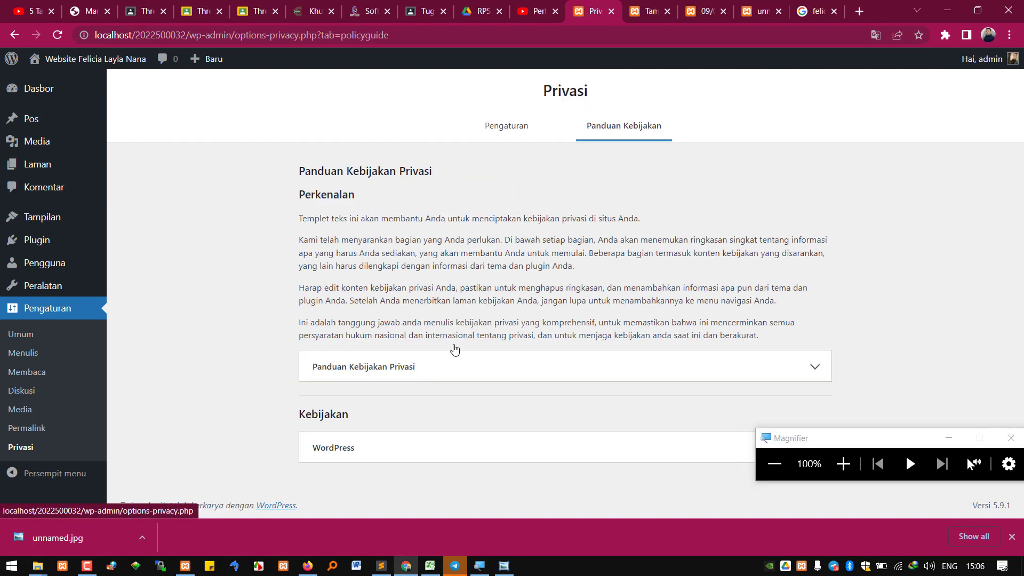
{"action": "left_click", "coordinate": [510, 131]}
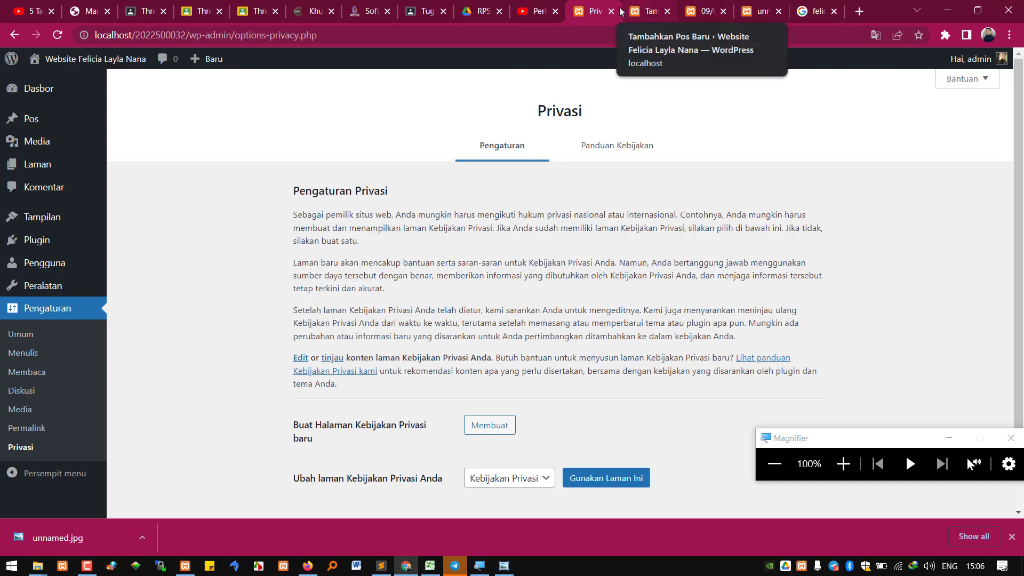
- In the RPS PDF, highlight week 3's Pengaturan CMS Wordpress and the week 4 post management topics
{"action": "left_click", "coordinate": [482, 11]}
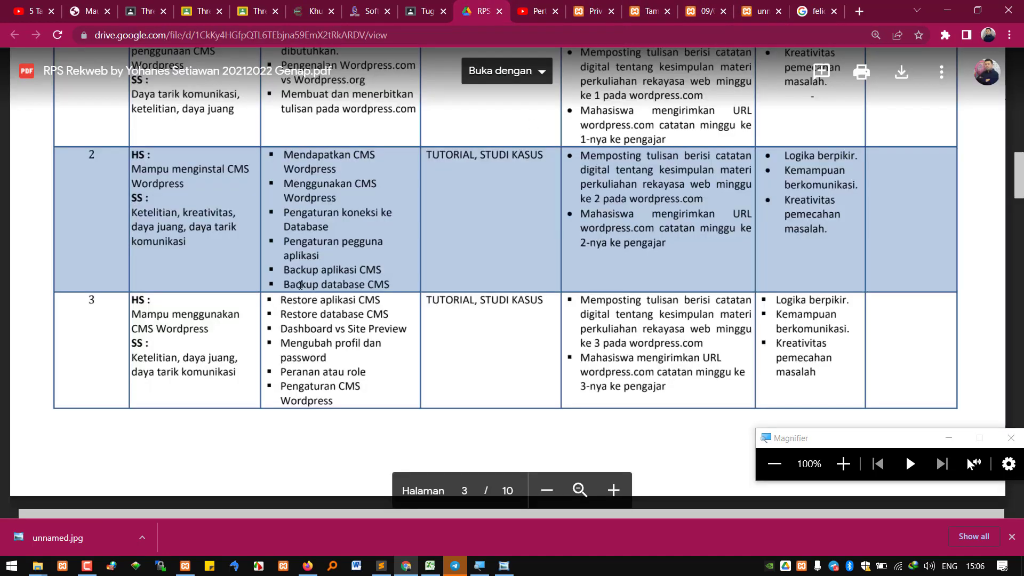
{"action": "left_click_drag", "start_coordinate": [281, 386], "coordinate": [340, 403]}
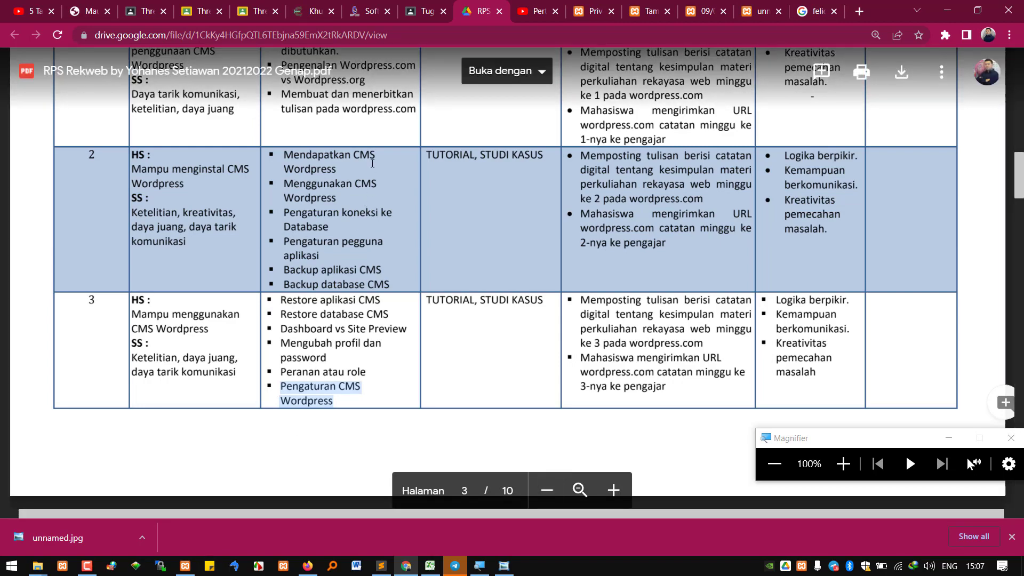
{"action": "scroll", "coordinate": [458, 109], "scroll_direction": "down", "scroll_amount": 5}
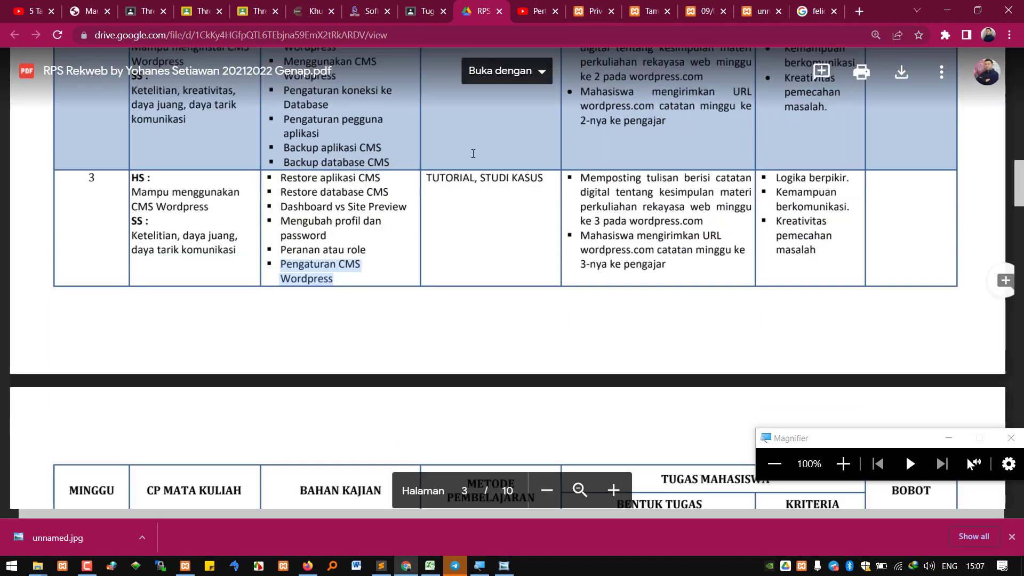
{"action": "left_click_drag", "start_coordinate": [279, 395], "coordinate": [377, 453]}
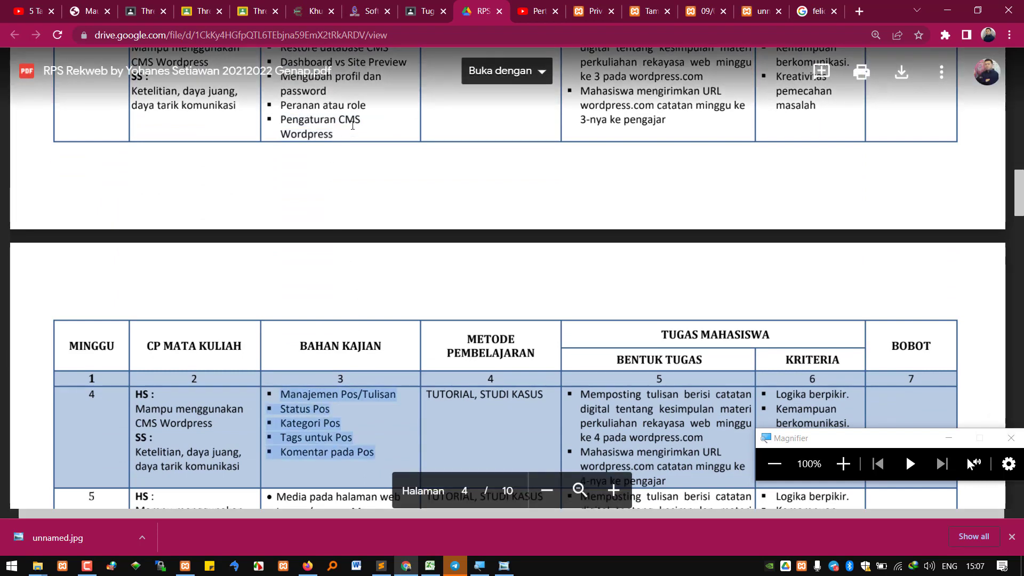
{"action": "scroll", "coordinate": [345, 112], "scroll_direction": "up", "scroll_amount": 3}
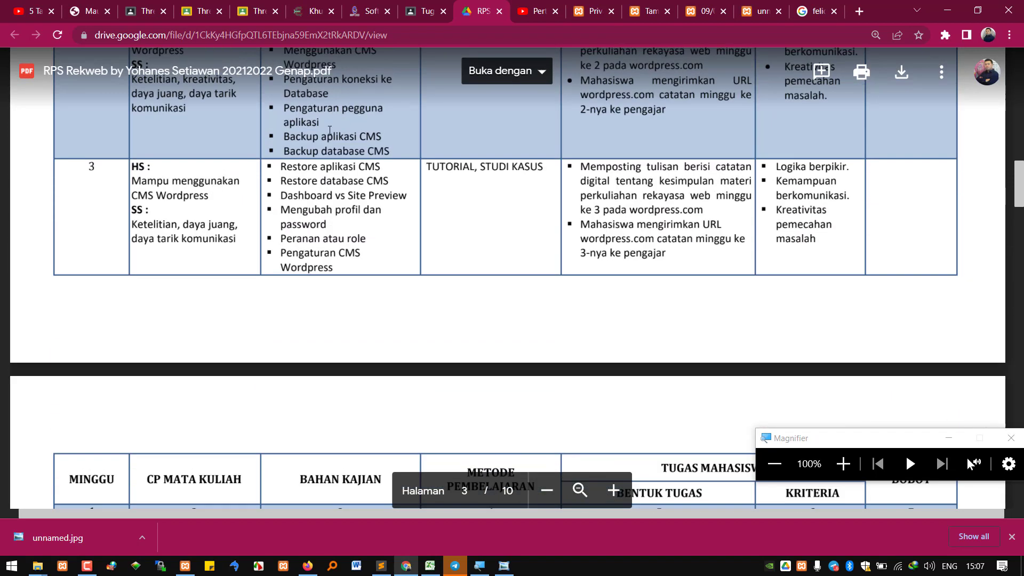
{"action": "left_click_drag", "start_coordinate": [276, 261], "coordinate": [349, 277]}
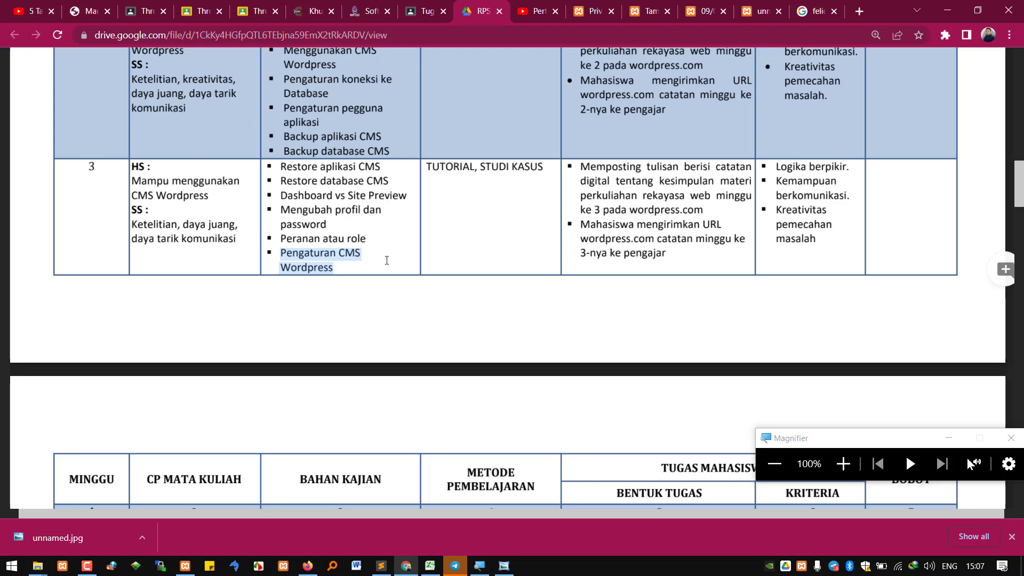